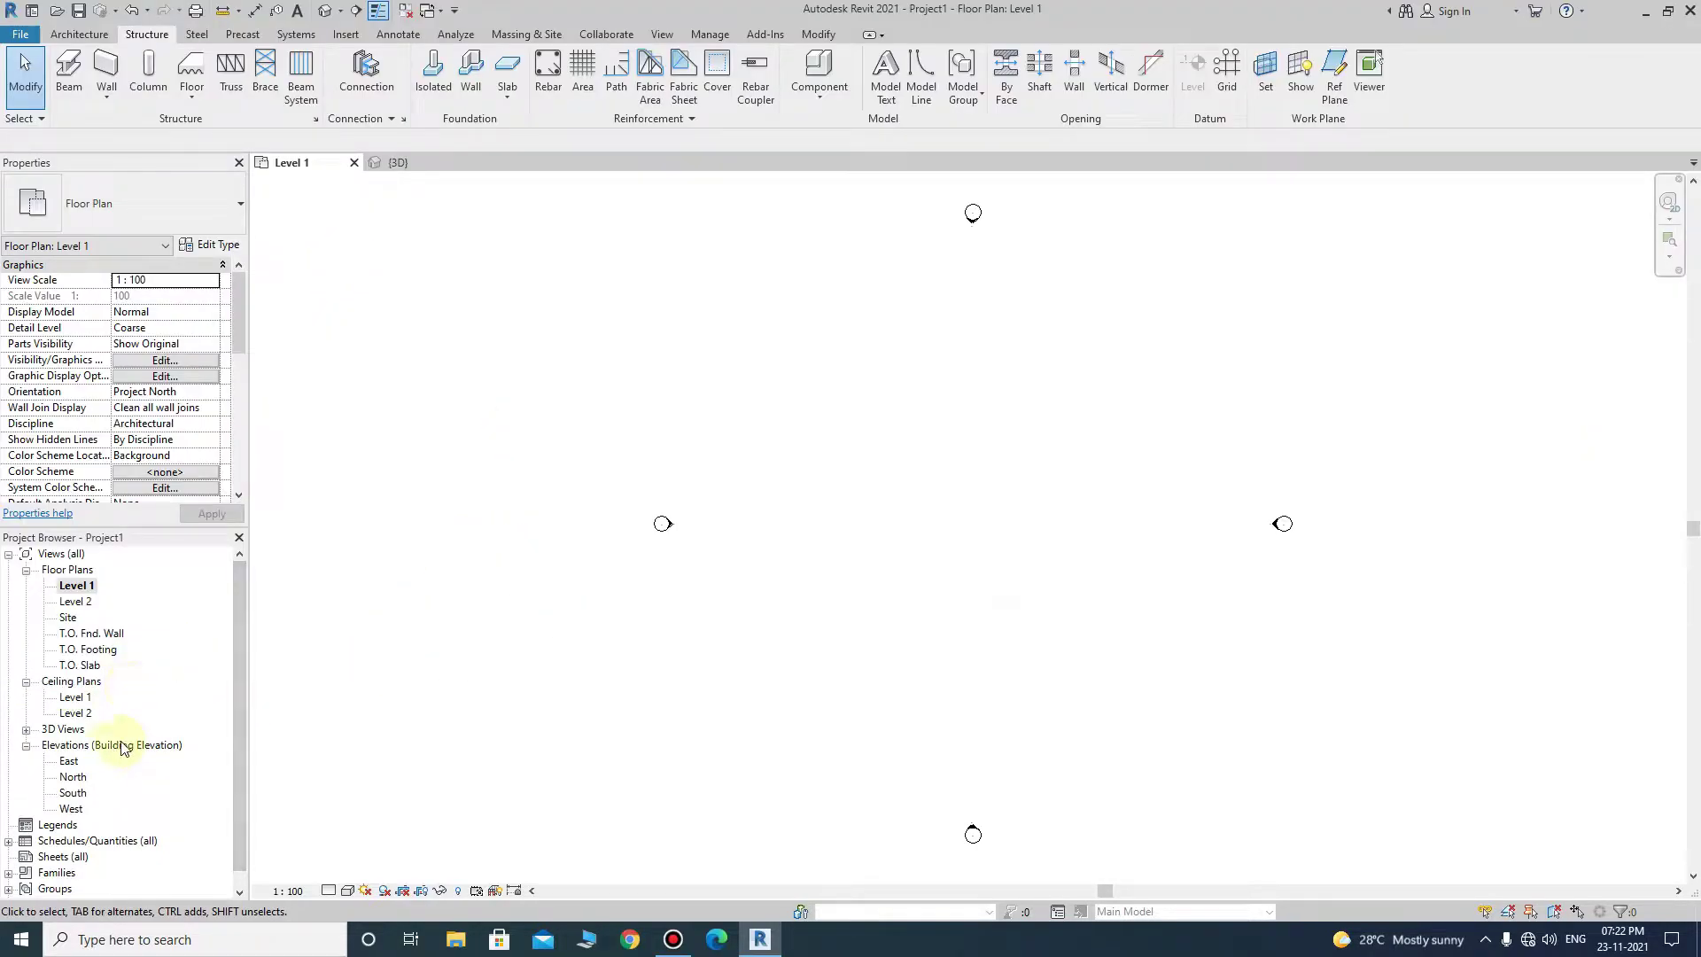
# - Open the North elevation and delete the three lowest levels along with their views
pyautogui.doubleClick(75, 773)
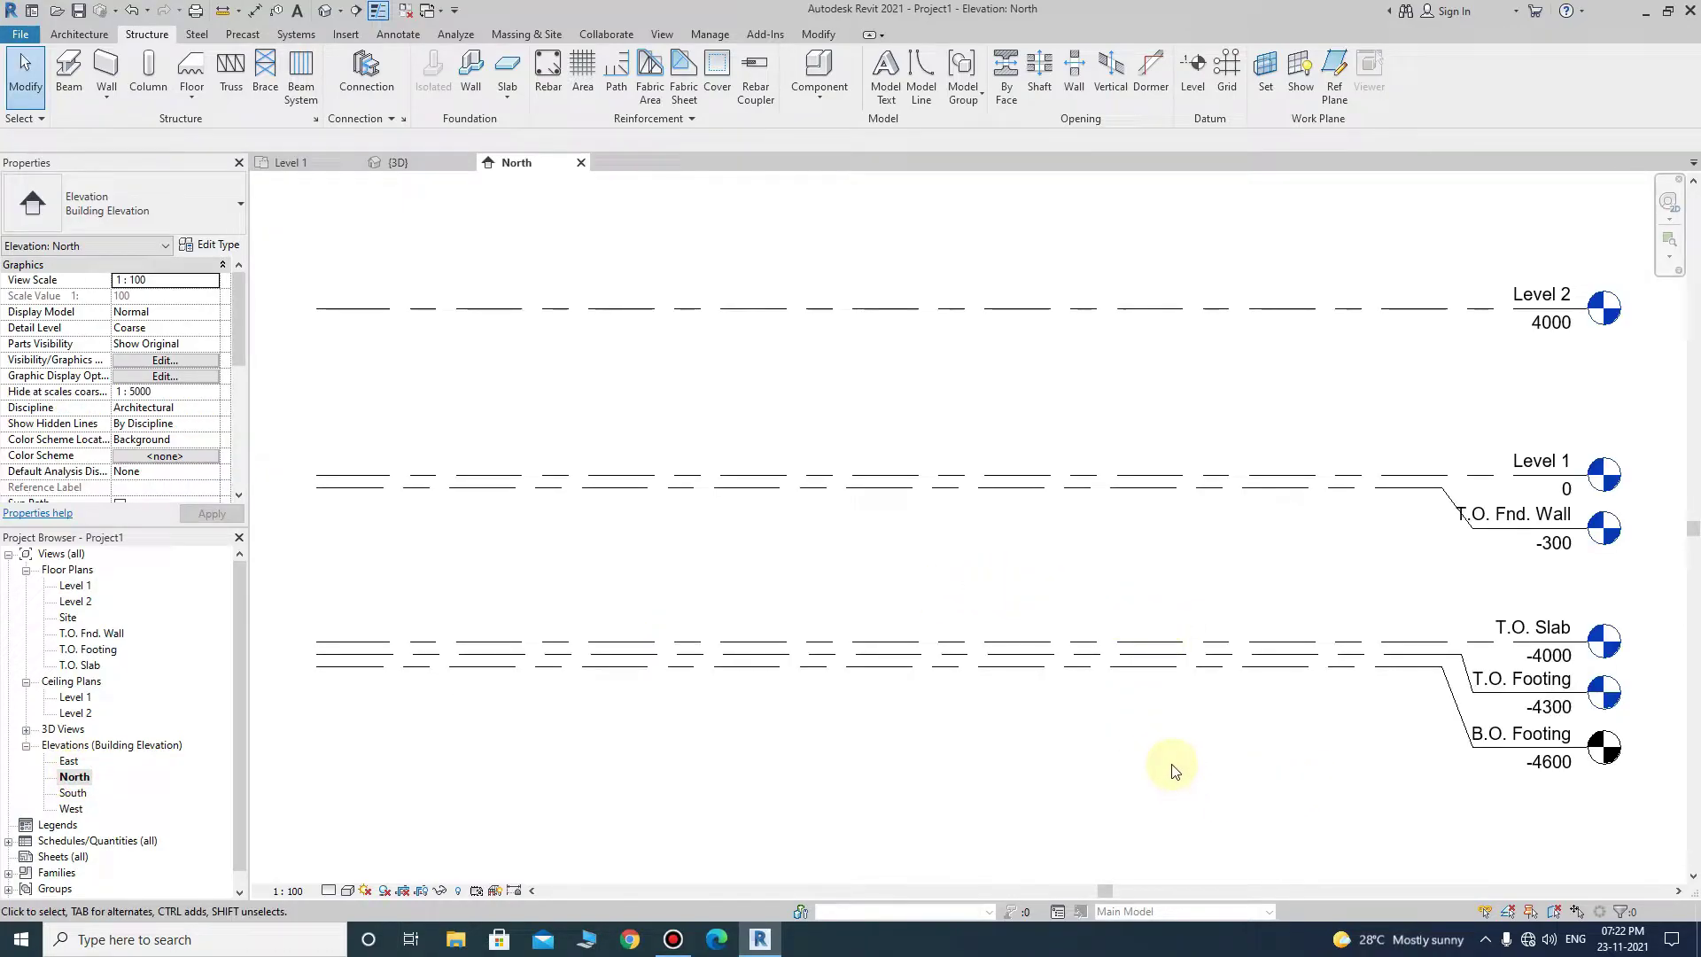
pyautogui.moveTo(1216, 767); pyautogui.dragTo(948, 568)
pyautogui.press('Delete')
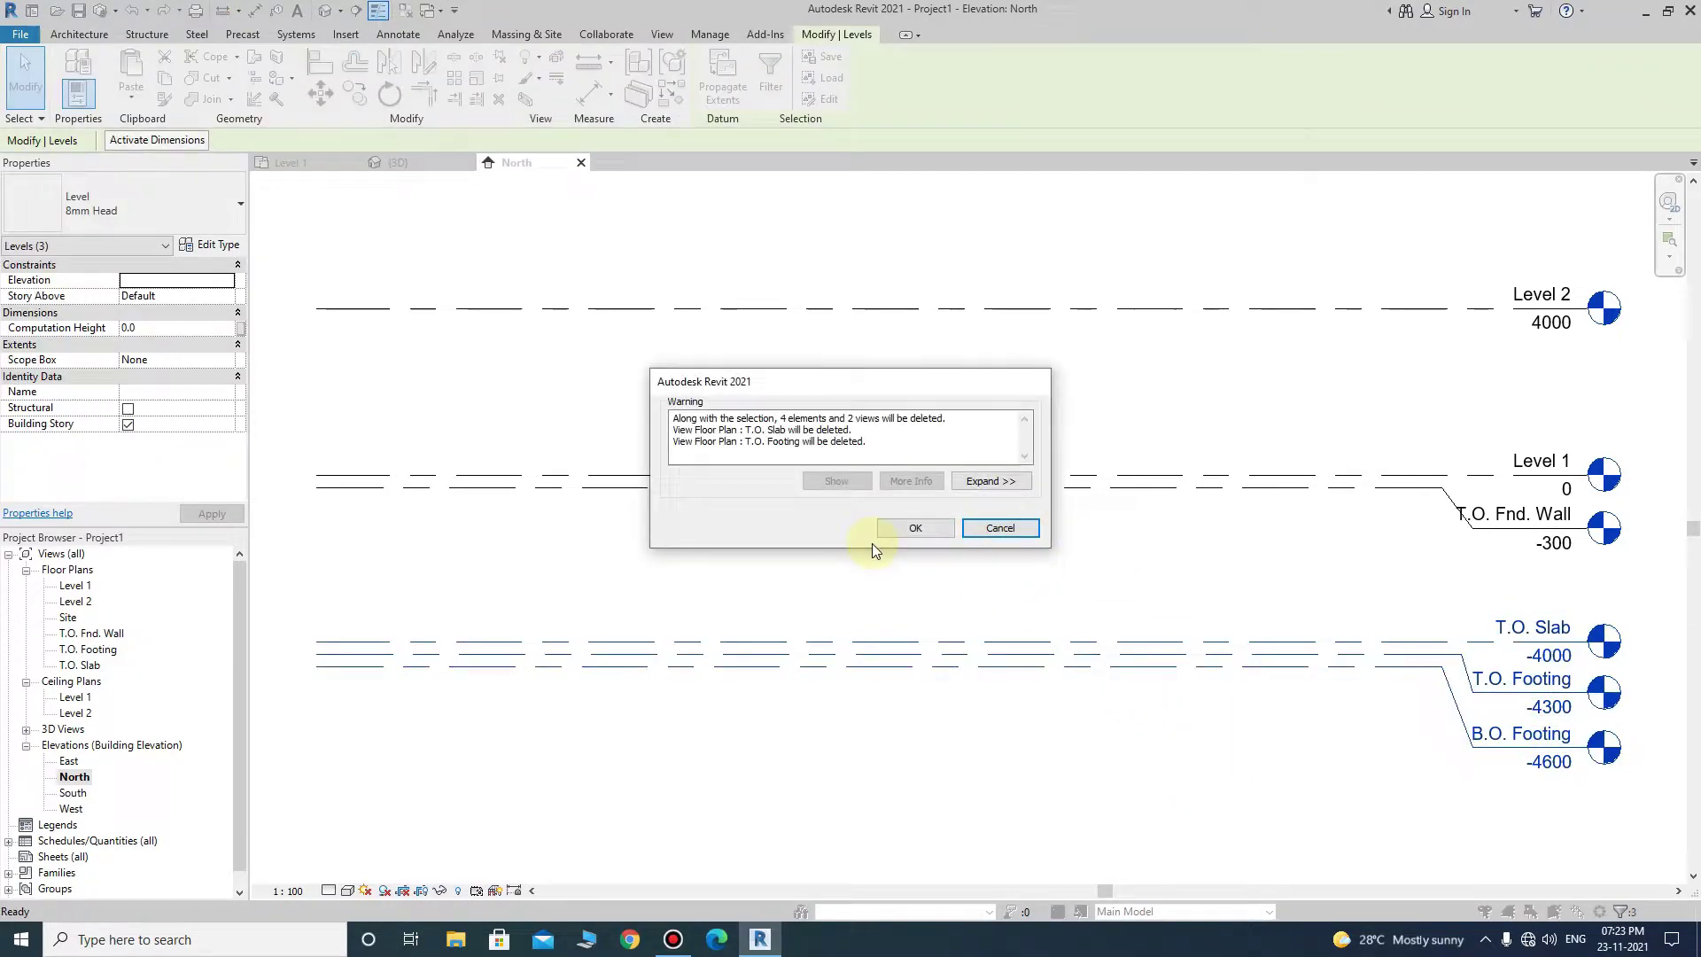
pyautogui.click(900, 532)
# - Delete the T.O. Fnd. Wall level too, leaving only Level 1 and Level 2
pyautogui.click(1082, 487)
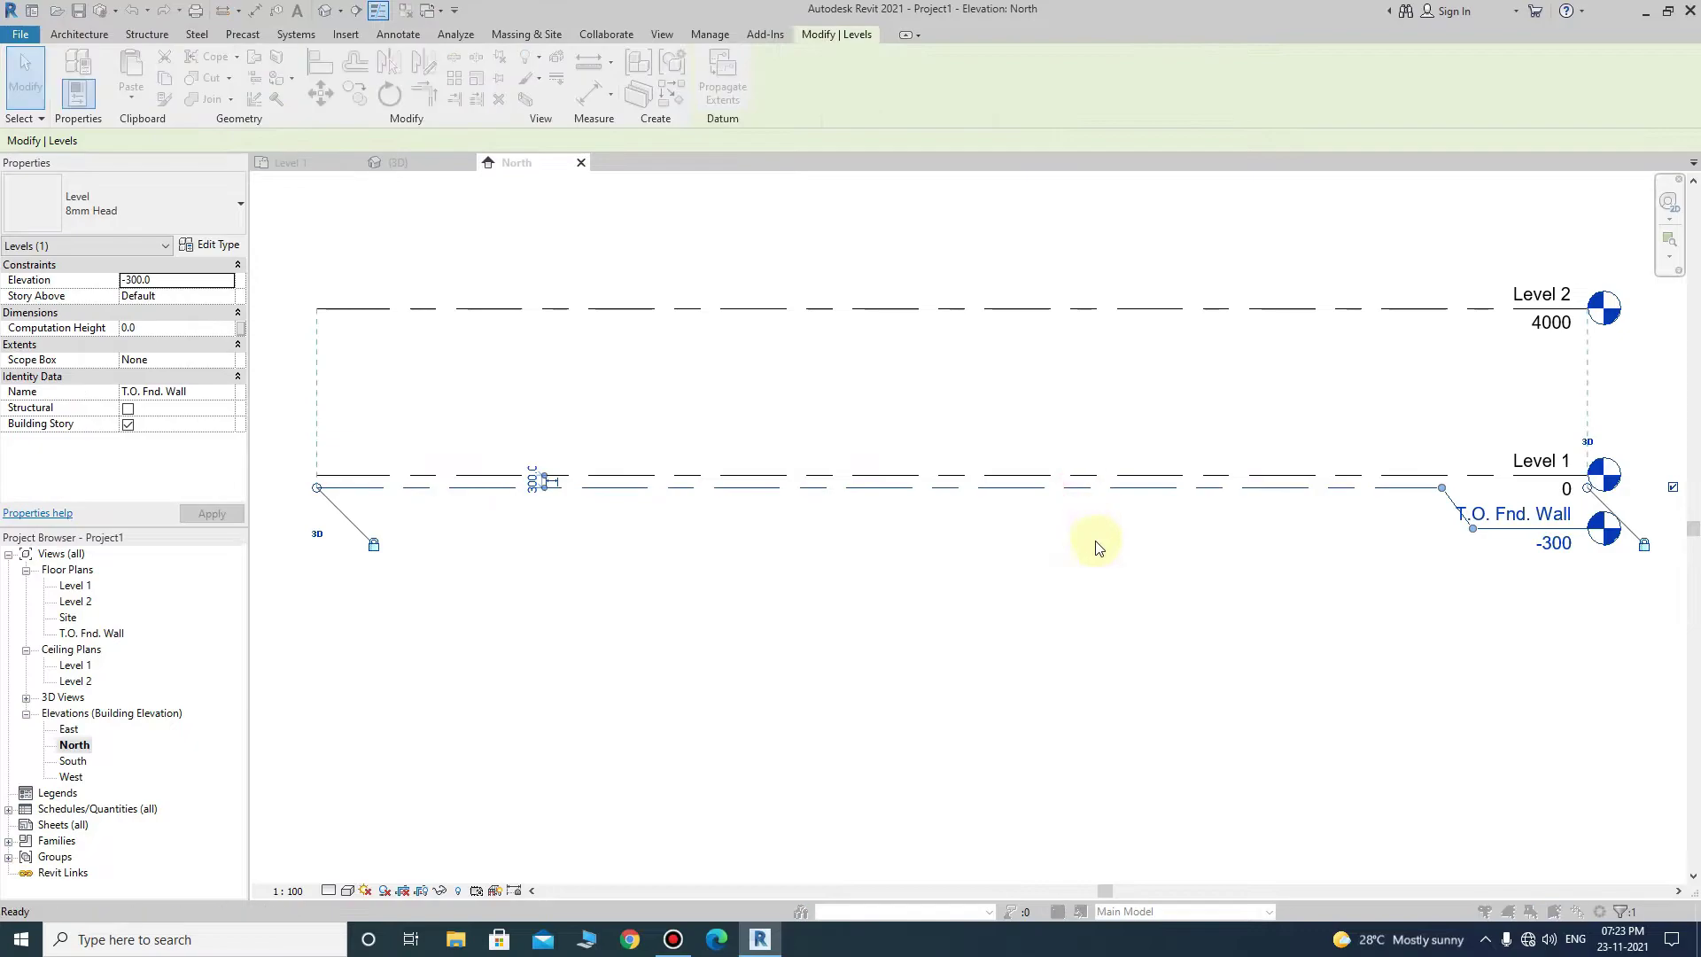
pyautogui.press('Delete')
pyautogui.click(917, 533)
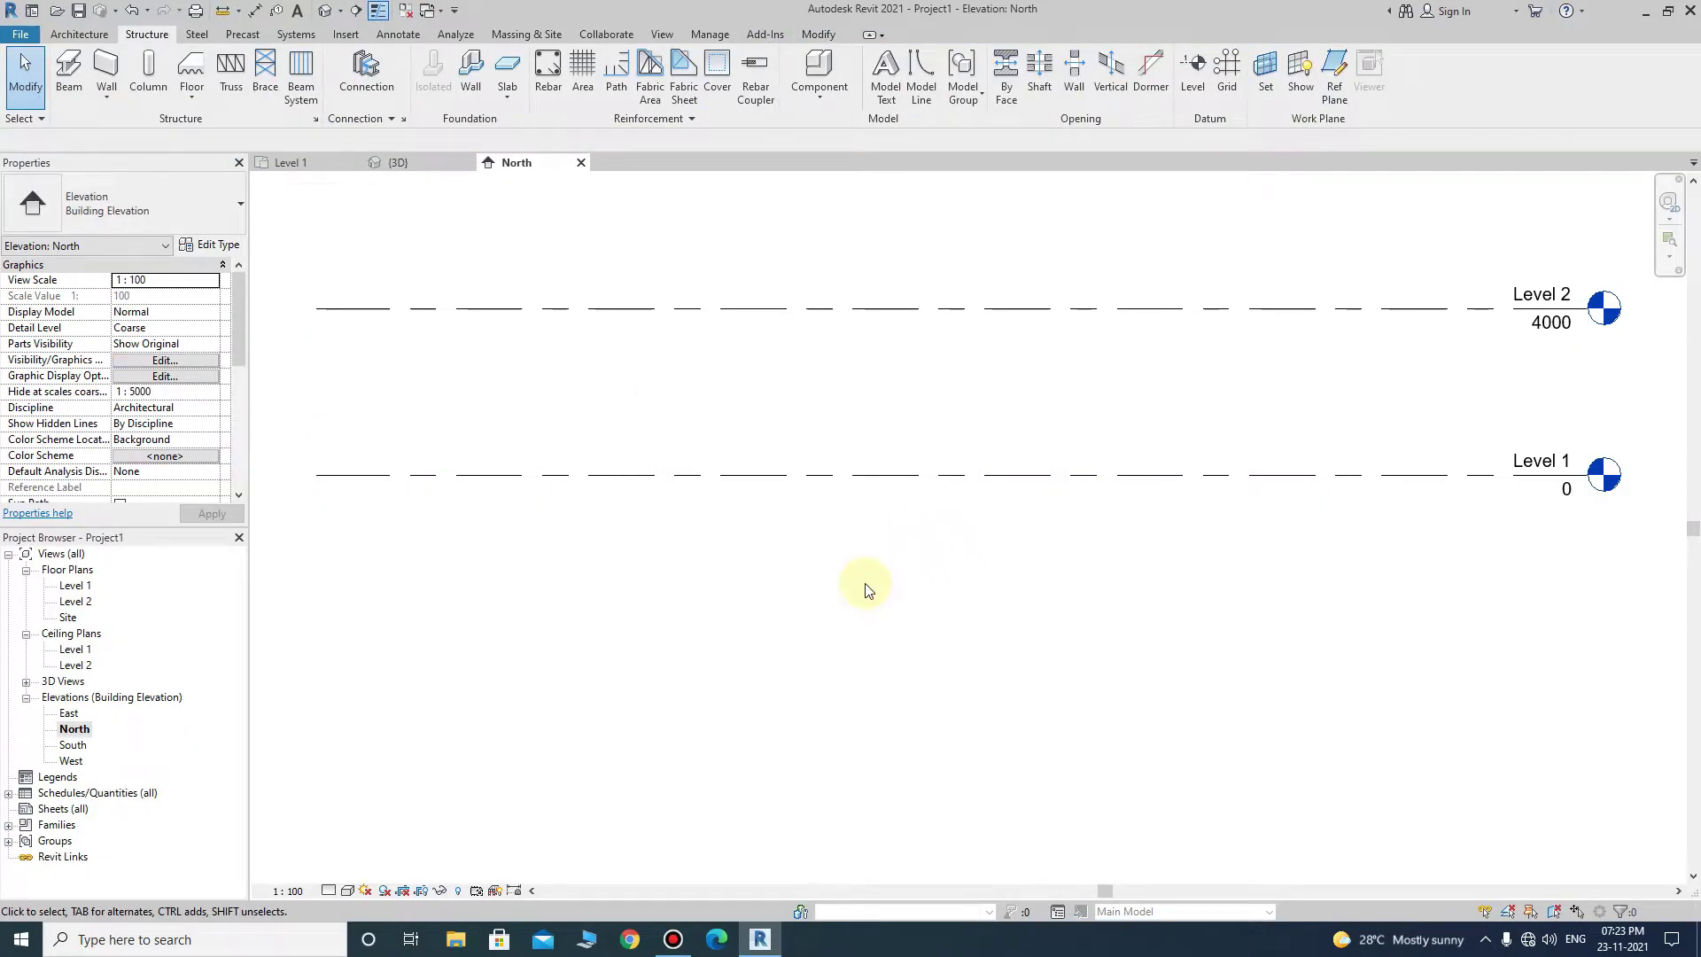
pyautogui.scroll(-2, 865, 583)
# - Use Create Similar on Level 2 to draw Level 7 at 6800 and Level 8 at 10200
pyautogui.scroll(2, 919, 509)
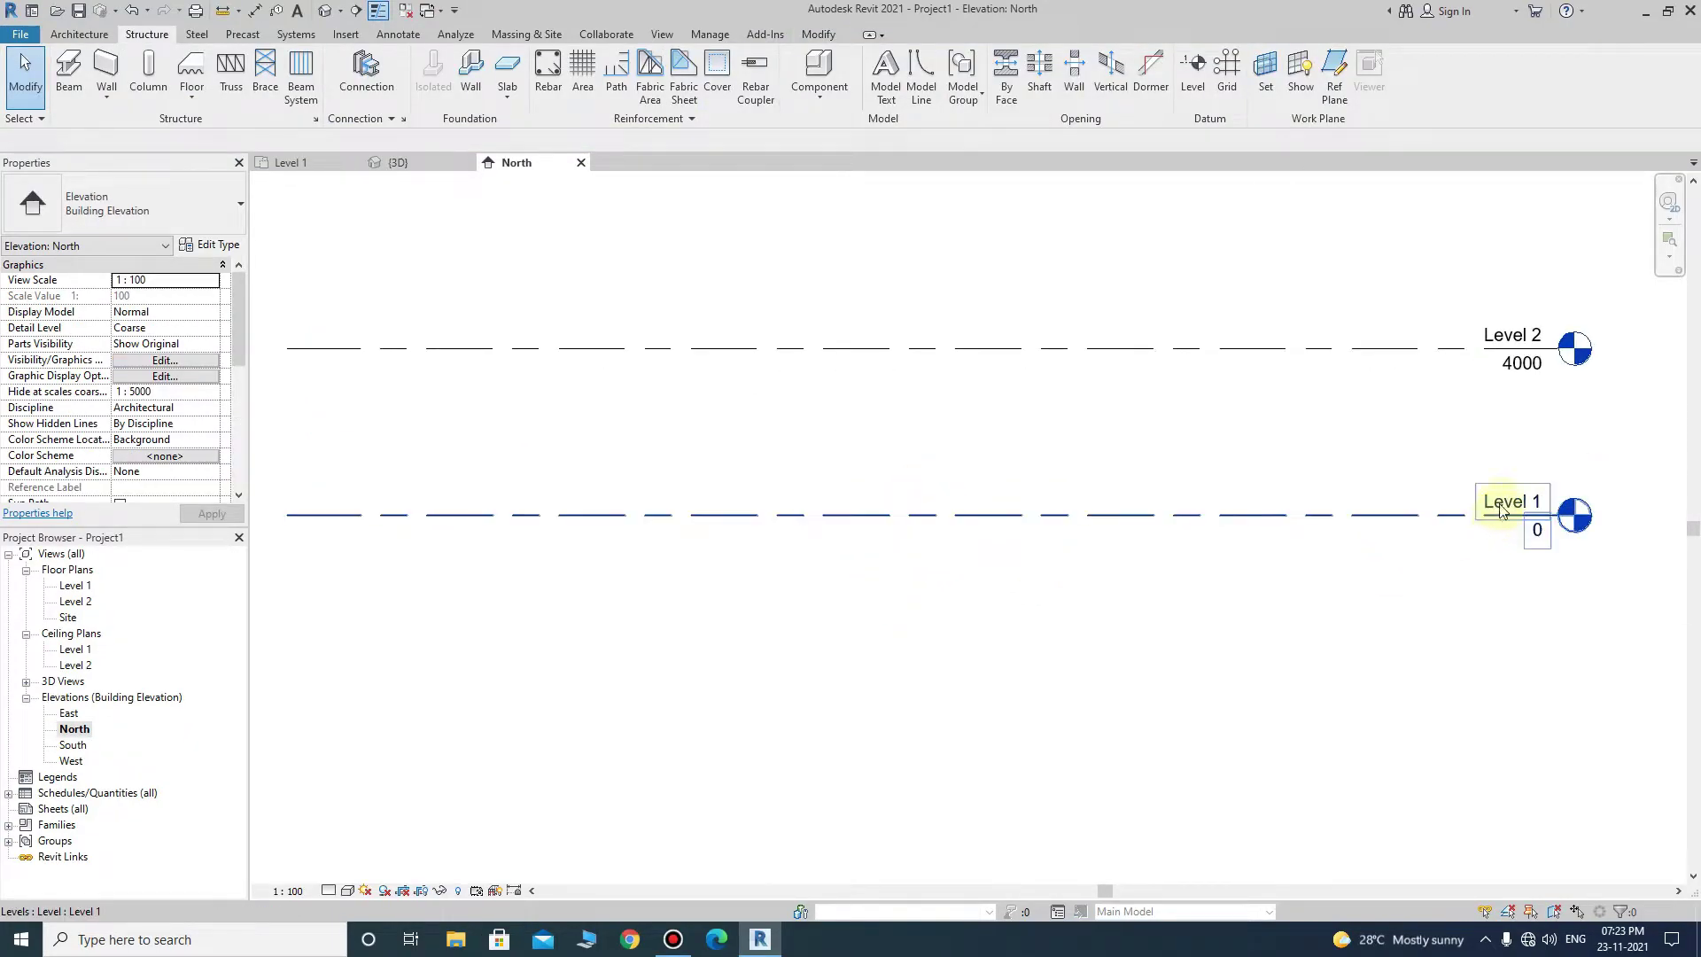
pyautogui.click(1398, 349)
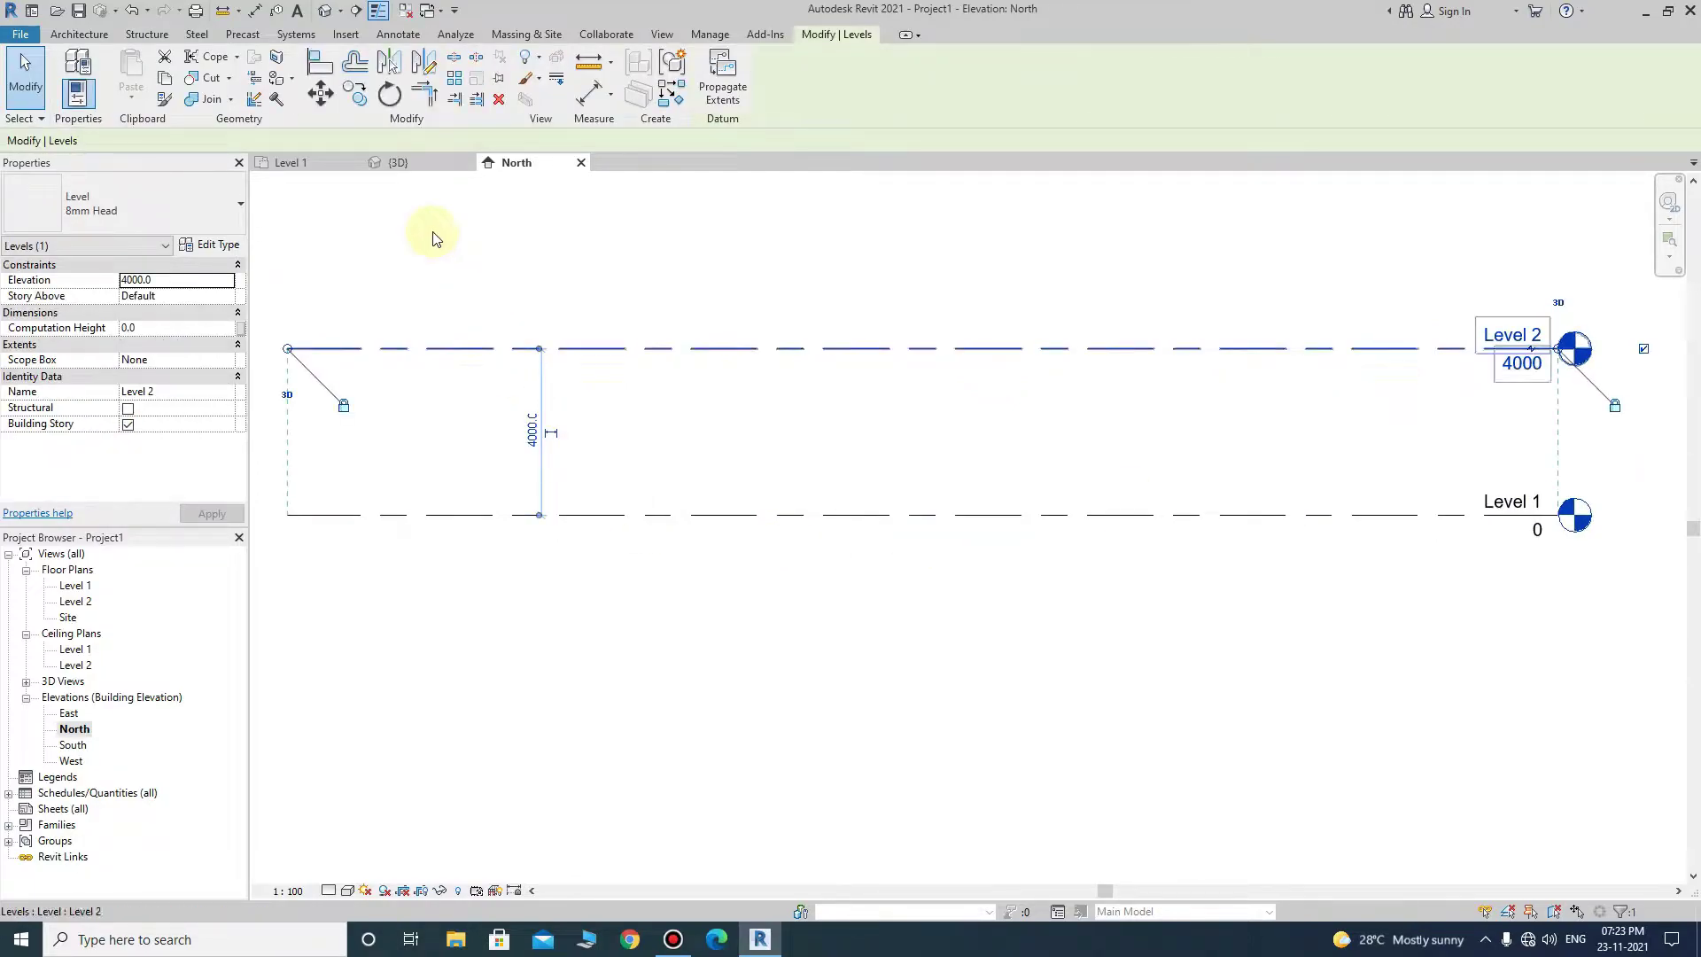
pyautogui.rightClick(606, 346)
pyautogui.click(694, 570)
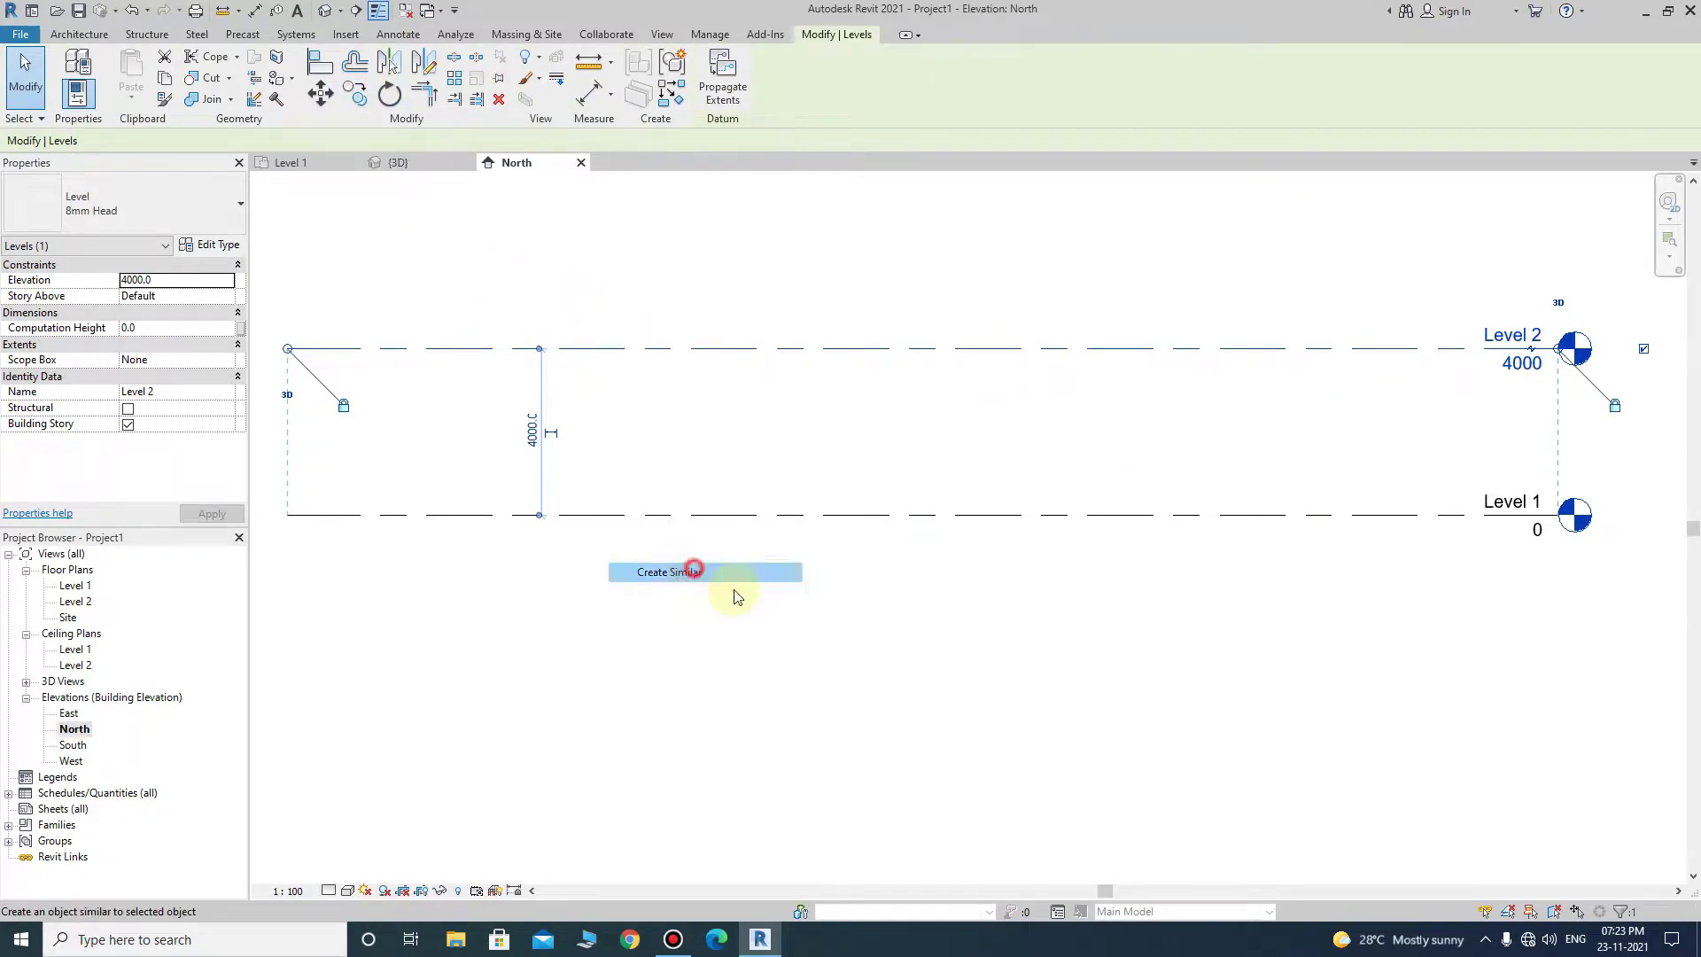
pyautogui.scroll(-3, 797, 621)
pyautogui.click(517, 400)
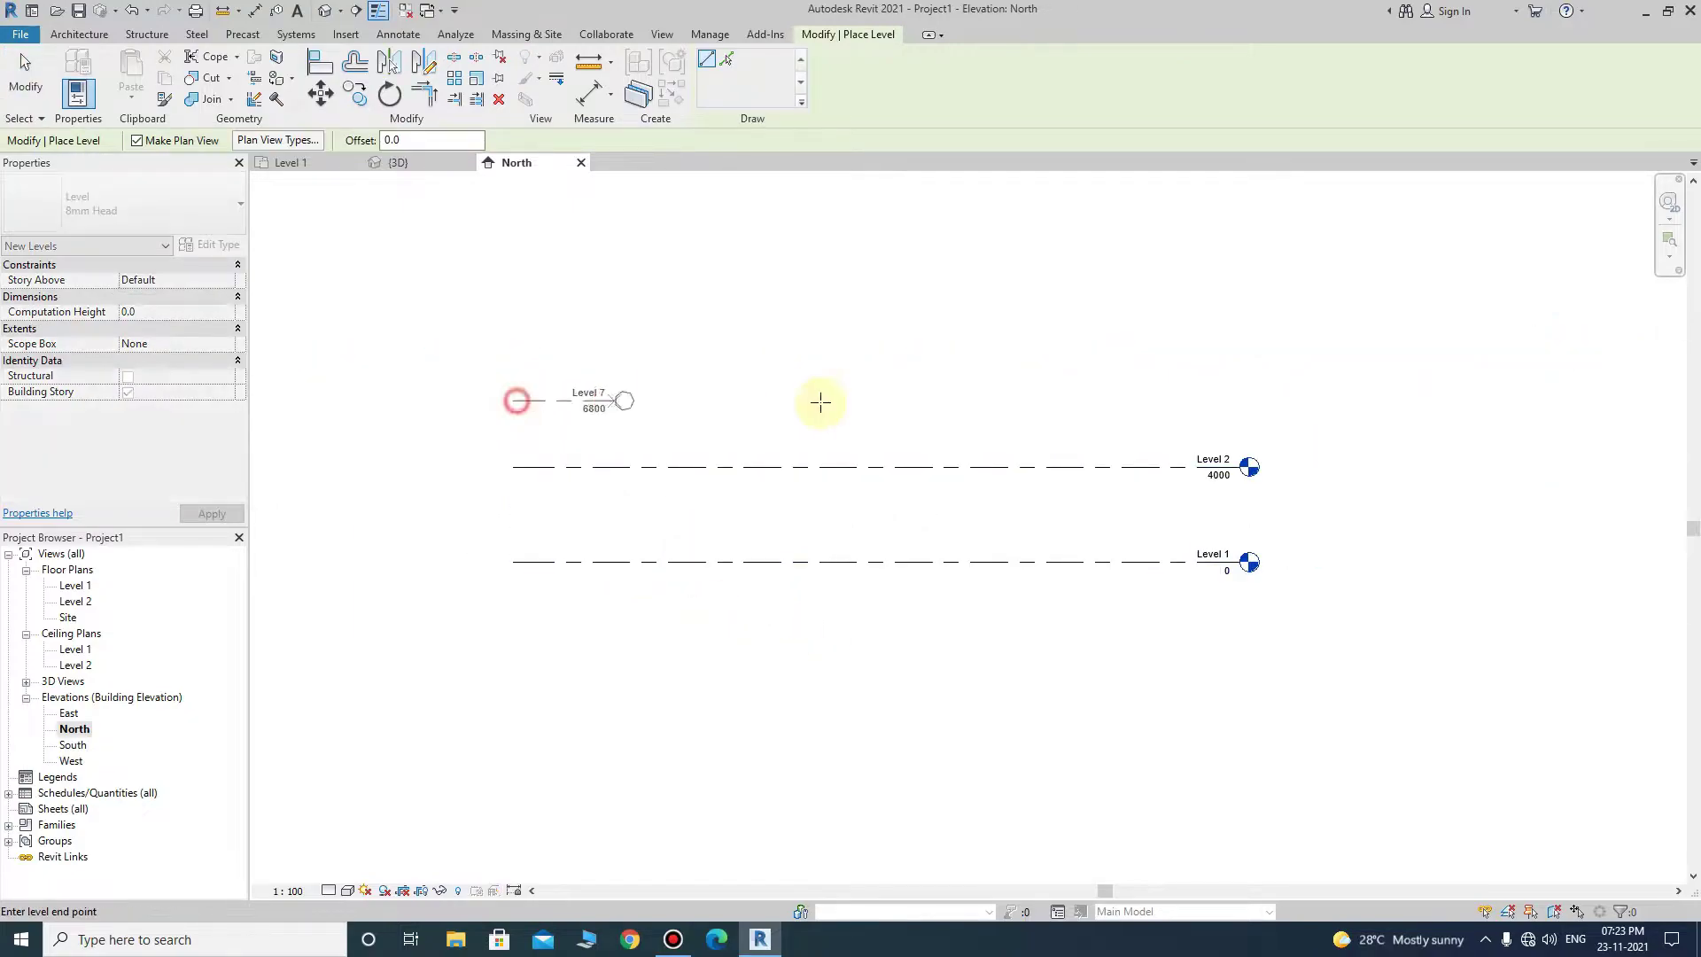
pyautogui.click(1236, 392)
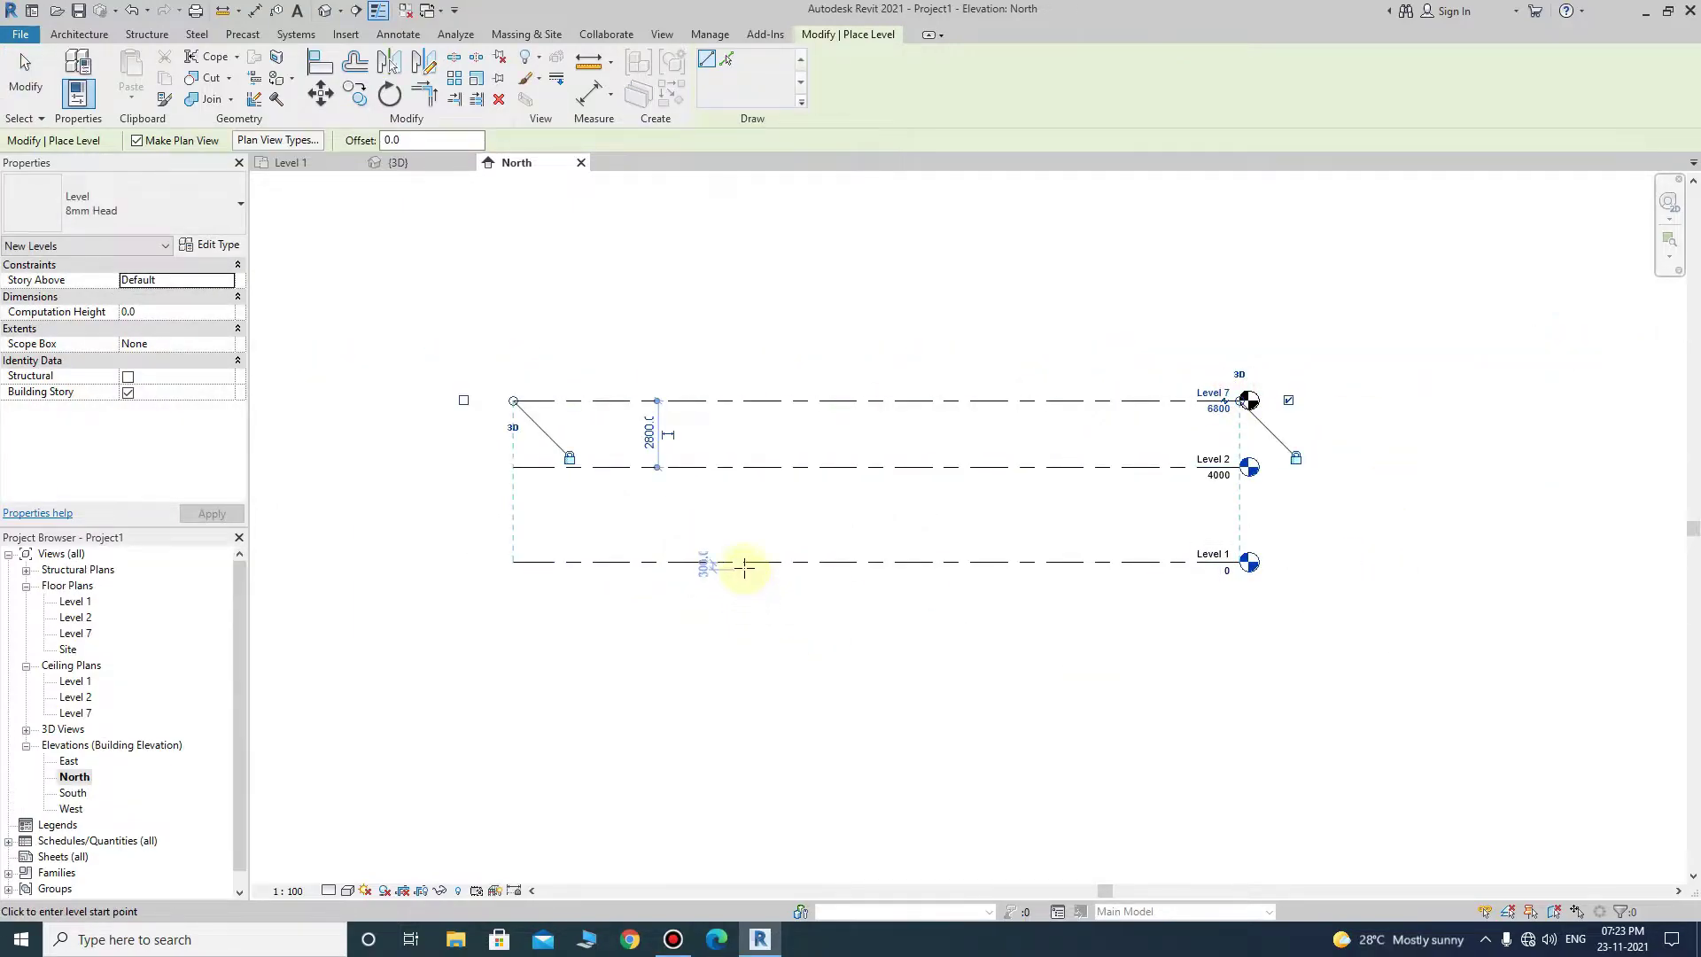
pyautogui.click(513, 318)
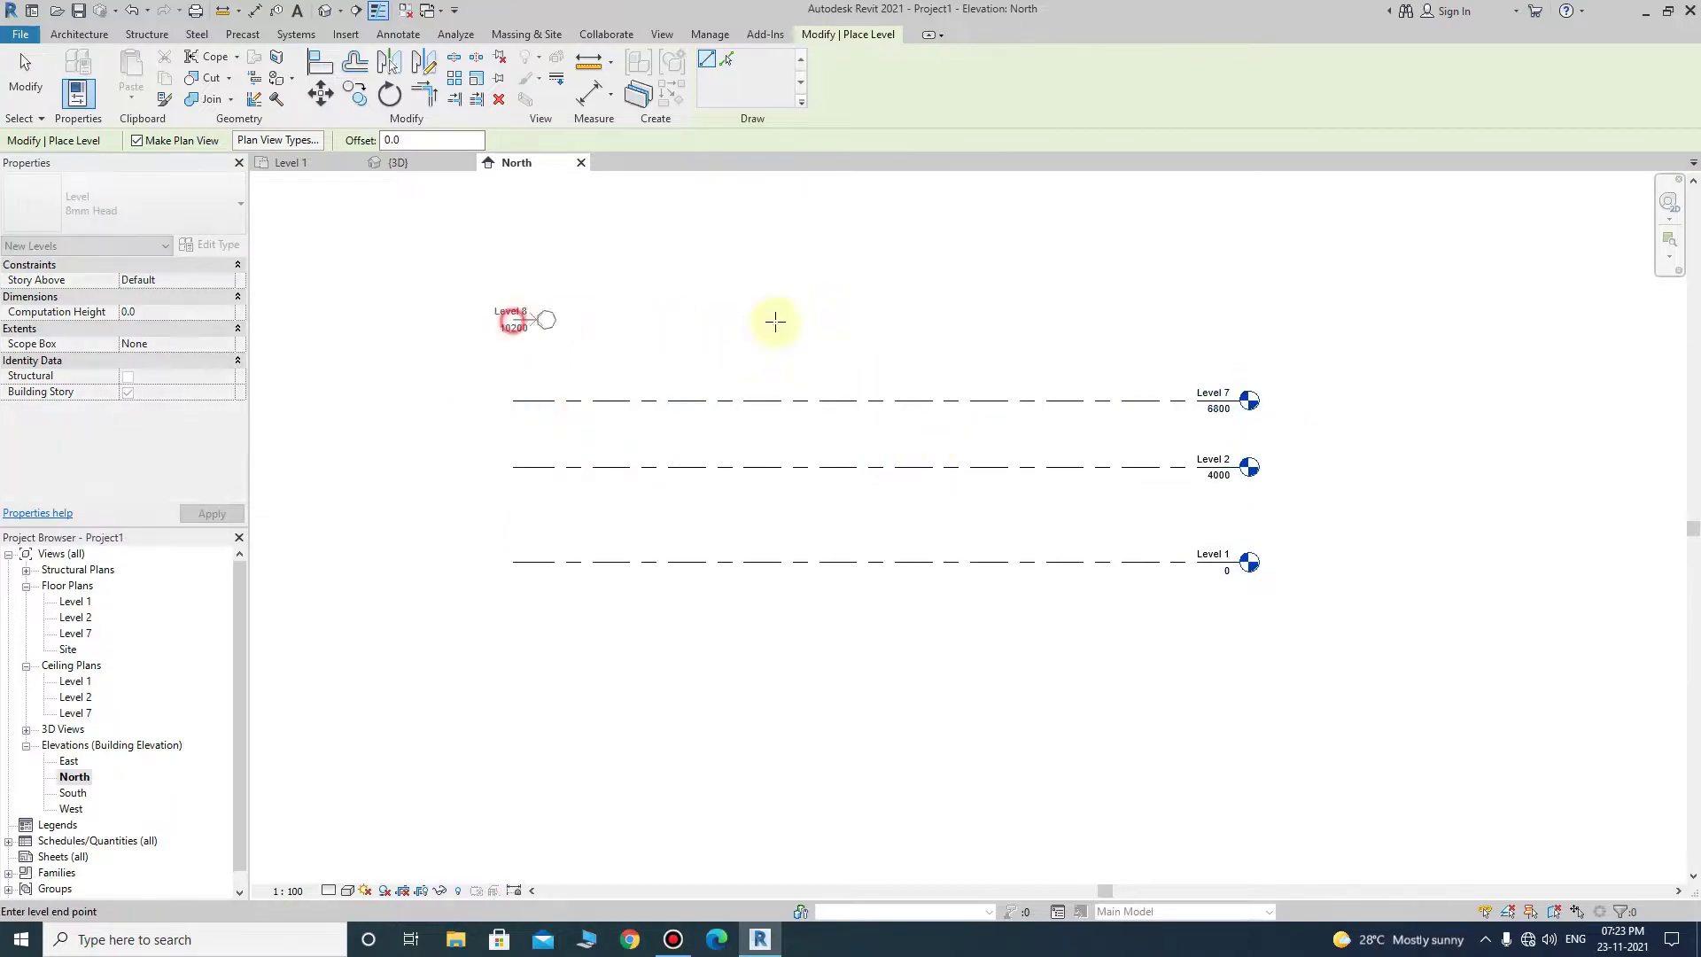
pyautogui.click(1238, 318)
pyautogui.press('Escape')
pyautogui.press('Escape')
# - Set the project length units to feet and fractional inches (UN)
pyautogui.press('u')
pyautogui.press('n')
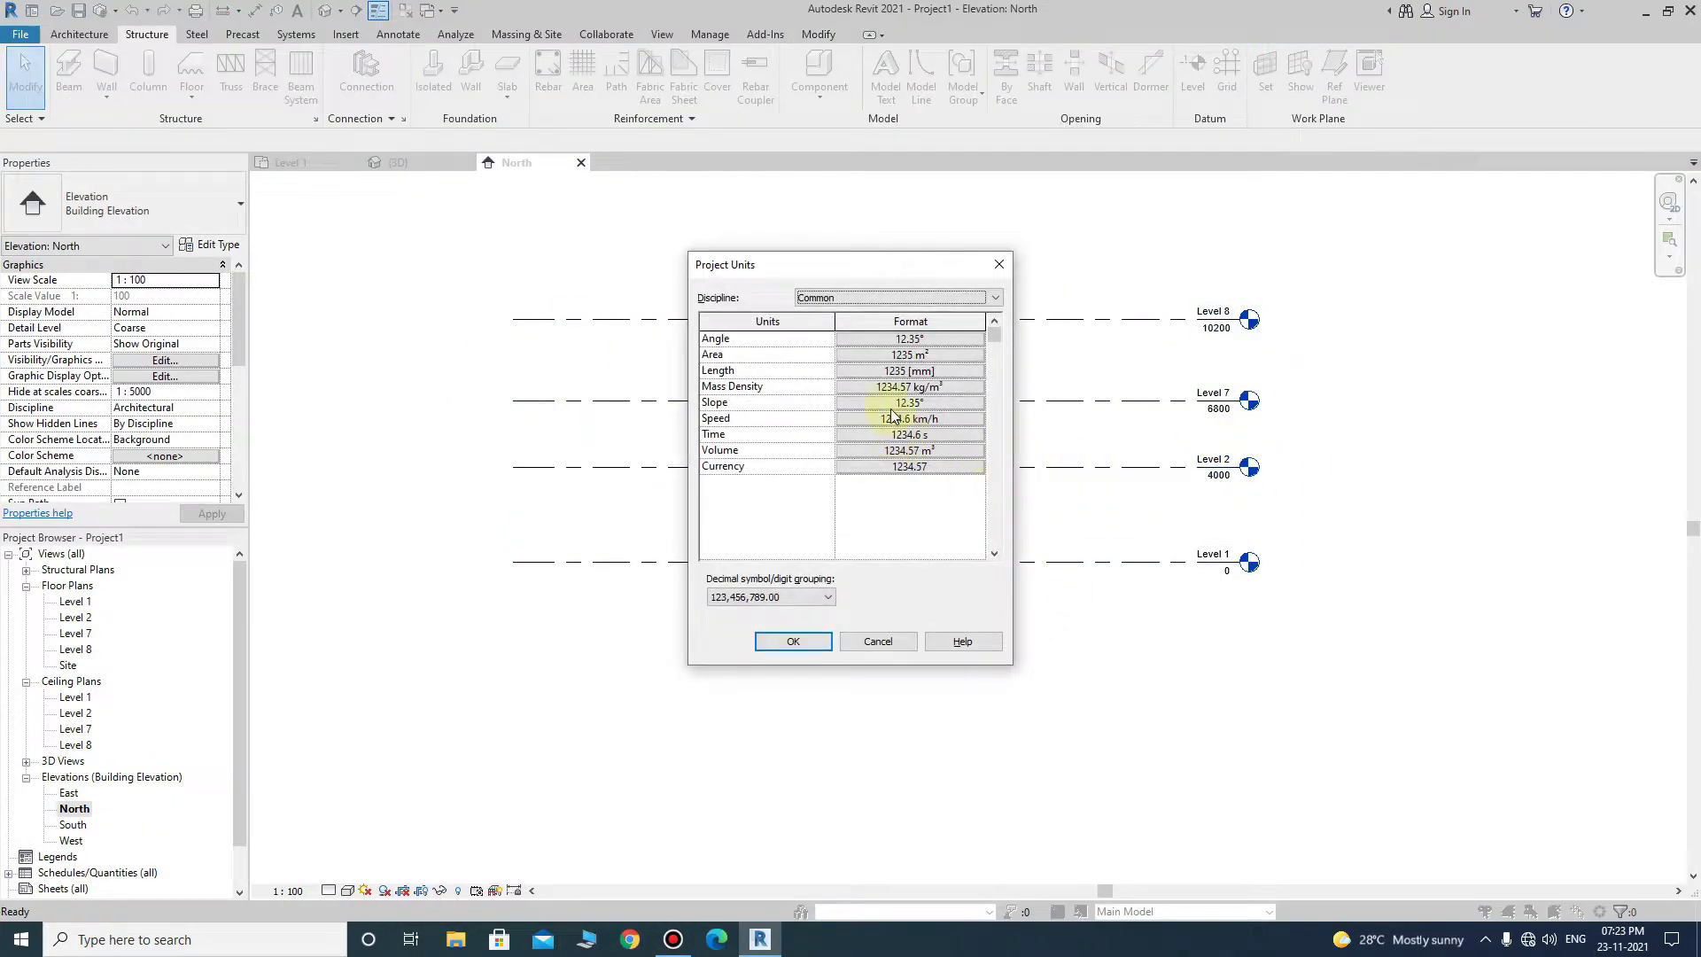
pyautogui.click(911, 353)
pyautogui.click(881, 408)
pyautogui.click(870, 593)
pyautogui.click(797, 638)
# - Move Level 2 to 2'-0", Level 7 to 9'-0" and Level 8 to 17'-0"
pyautogui.scroll(2, 709, 394)
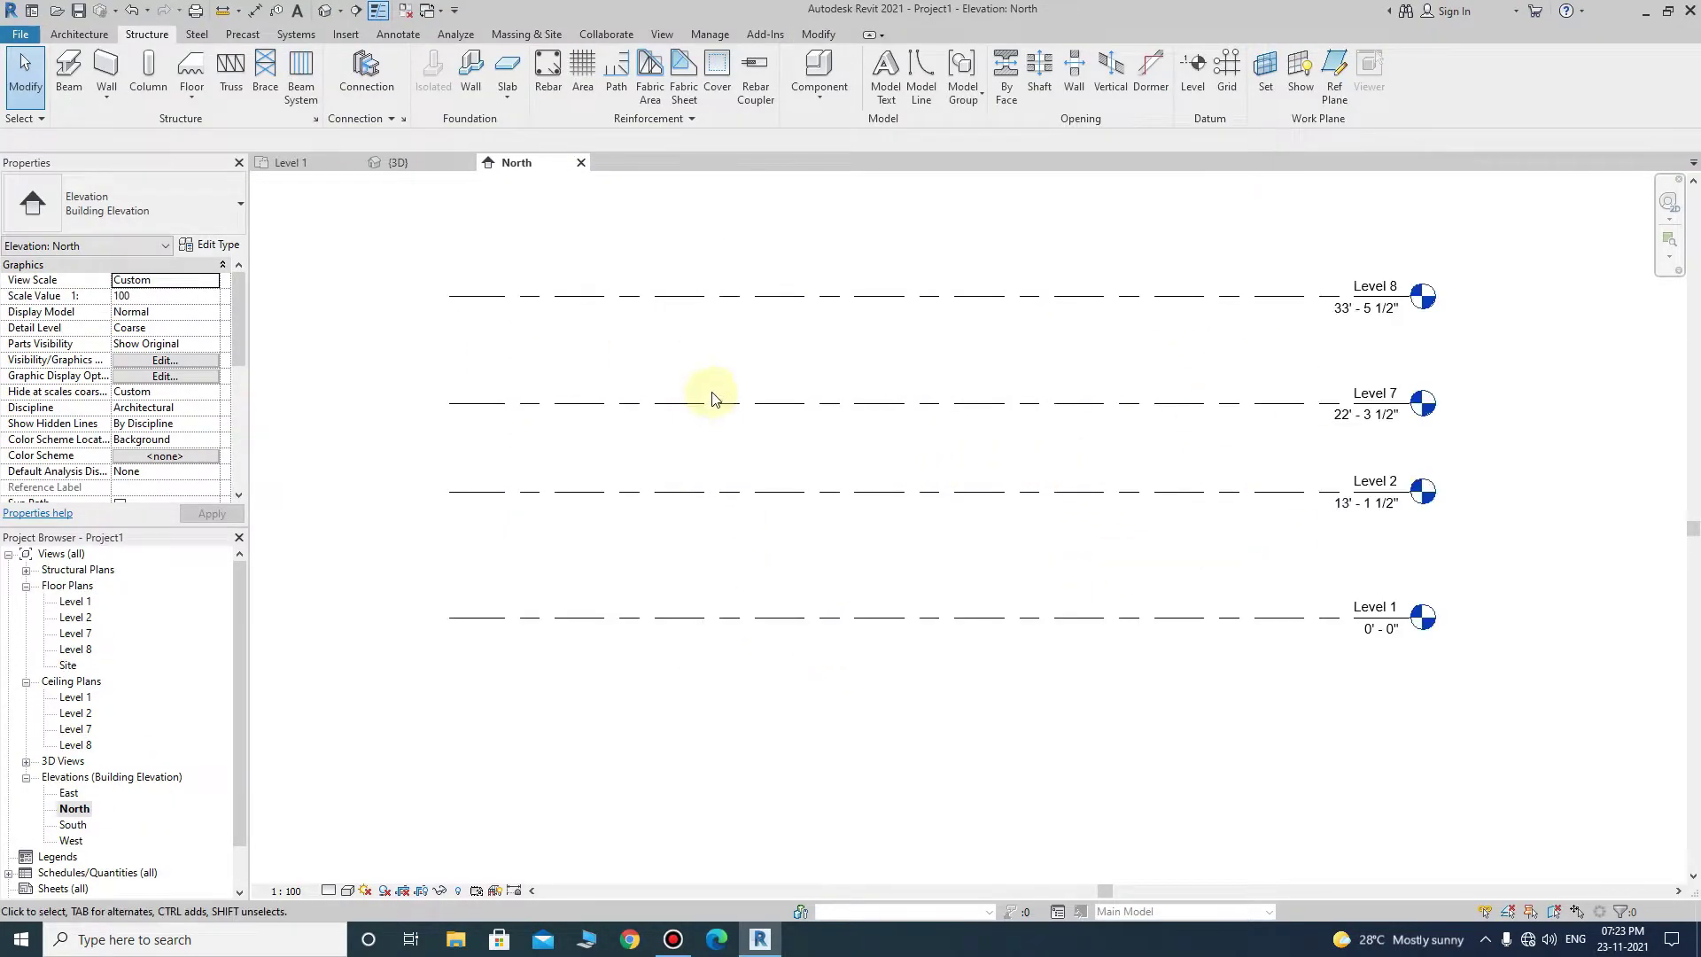
pyautogui.click(706, 395)
pyautogui.moveTo(653, 486); pyautogui.dragTo(638, 588)
pyautogui.click(633, 518)
pyautogui.write('7\' - 0"')
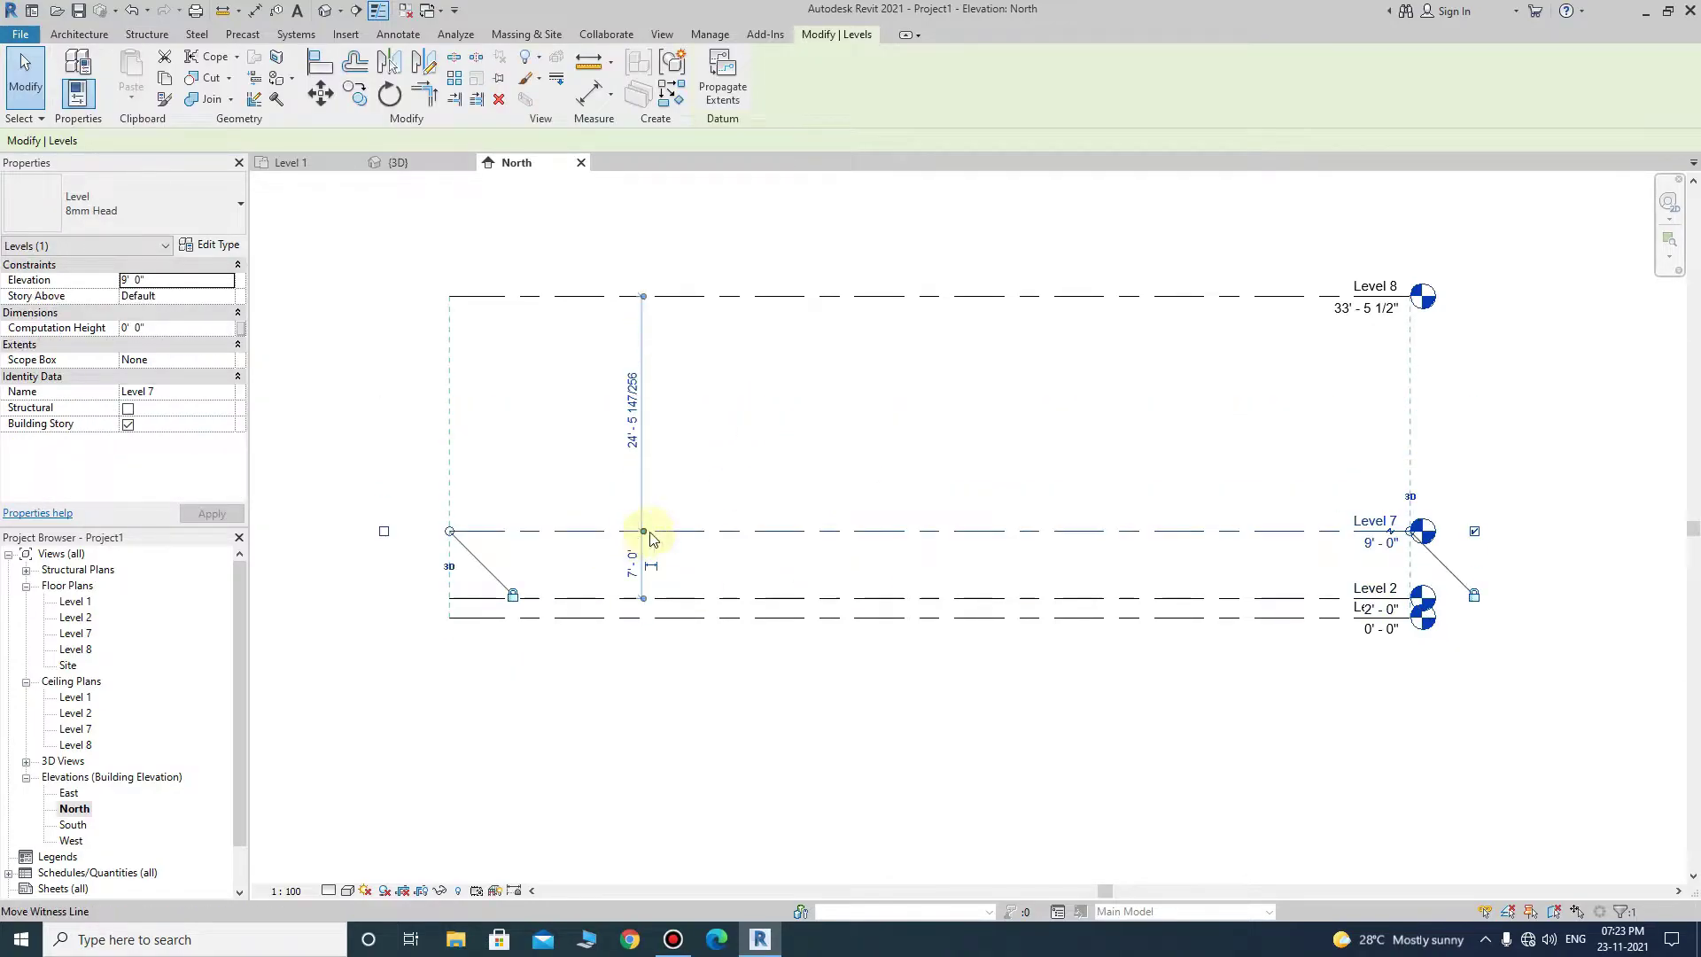
pyautogui.click(797, 296)
pyautogui.click(638, 434)
pyautogui.write('8\' - 0"')
pyautogui.click(1476, 672)
pyautogui.scroll(2, 1476, 671)
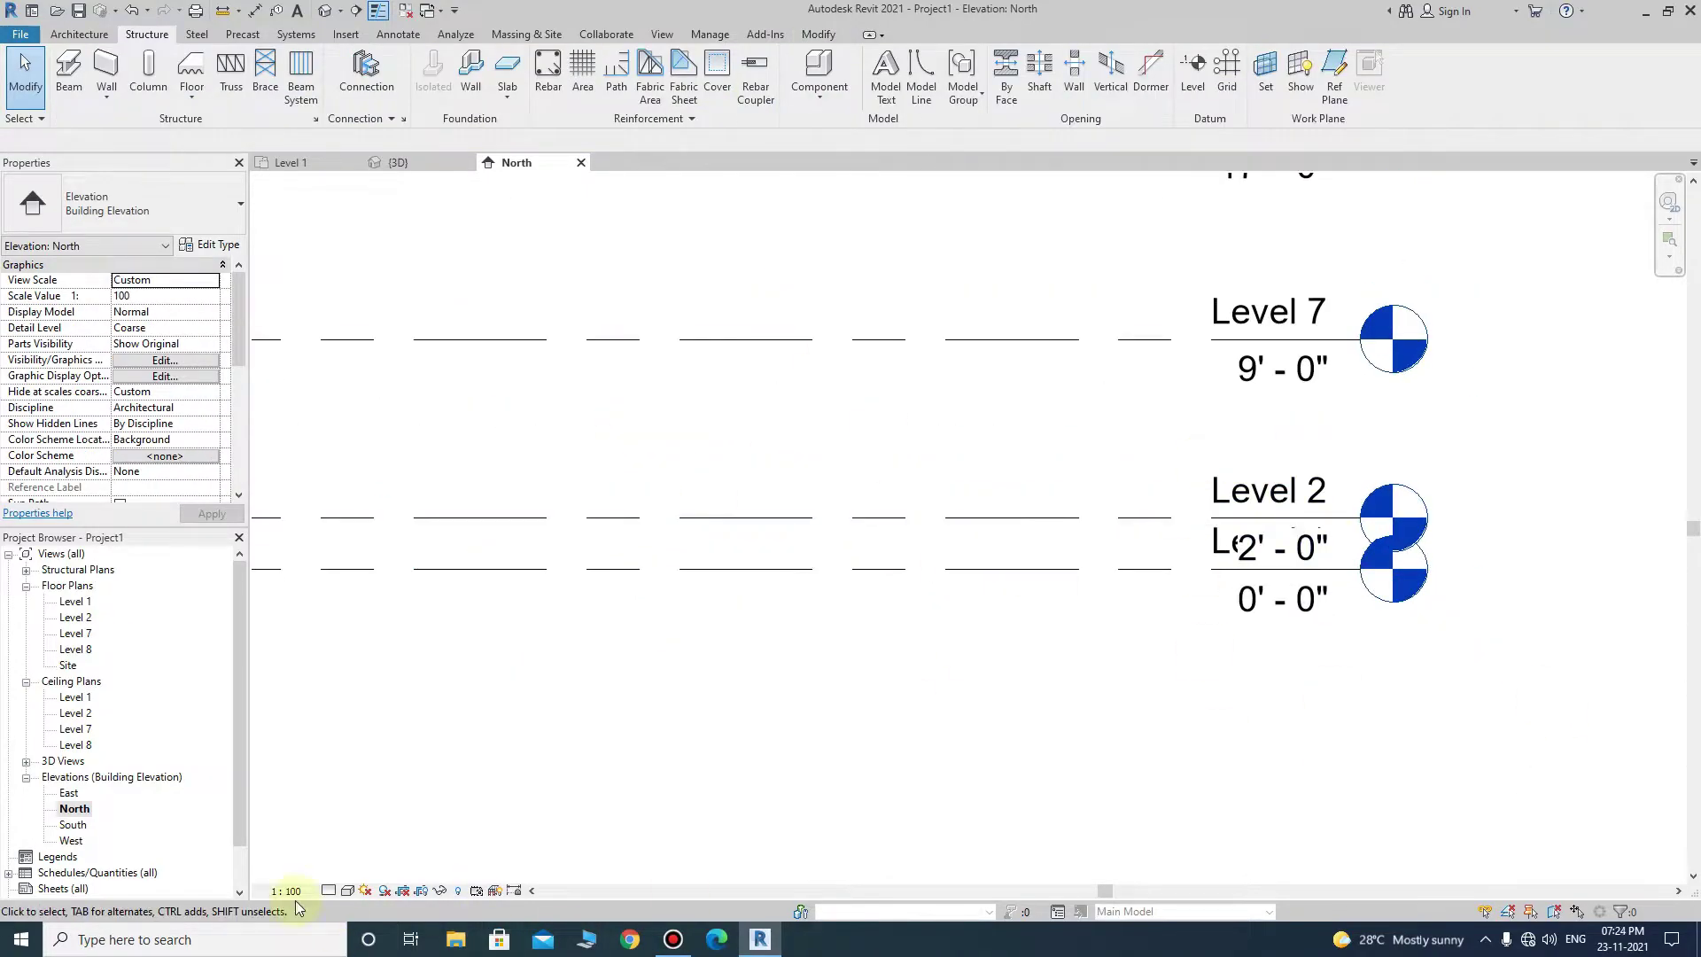
# - Set the view scale to 3/8" = 1'-0" and pan to show all levels
pyautogui.click(285, 891)
pyautogui.click(313, 402)
pyautogui.click(286, 890)
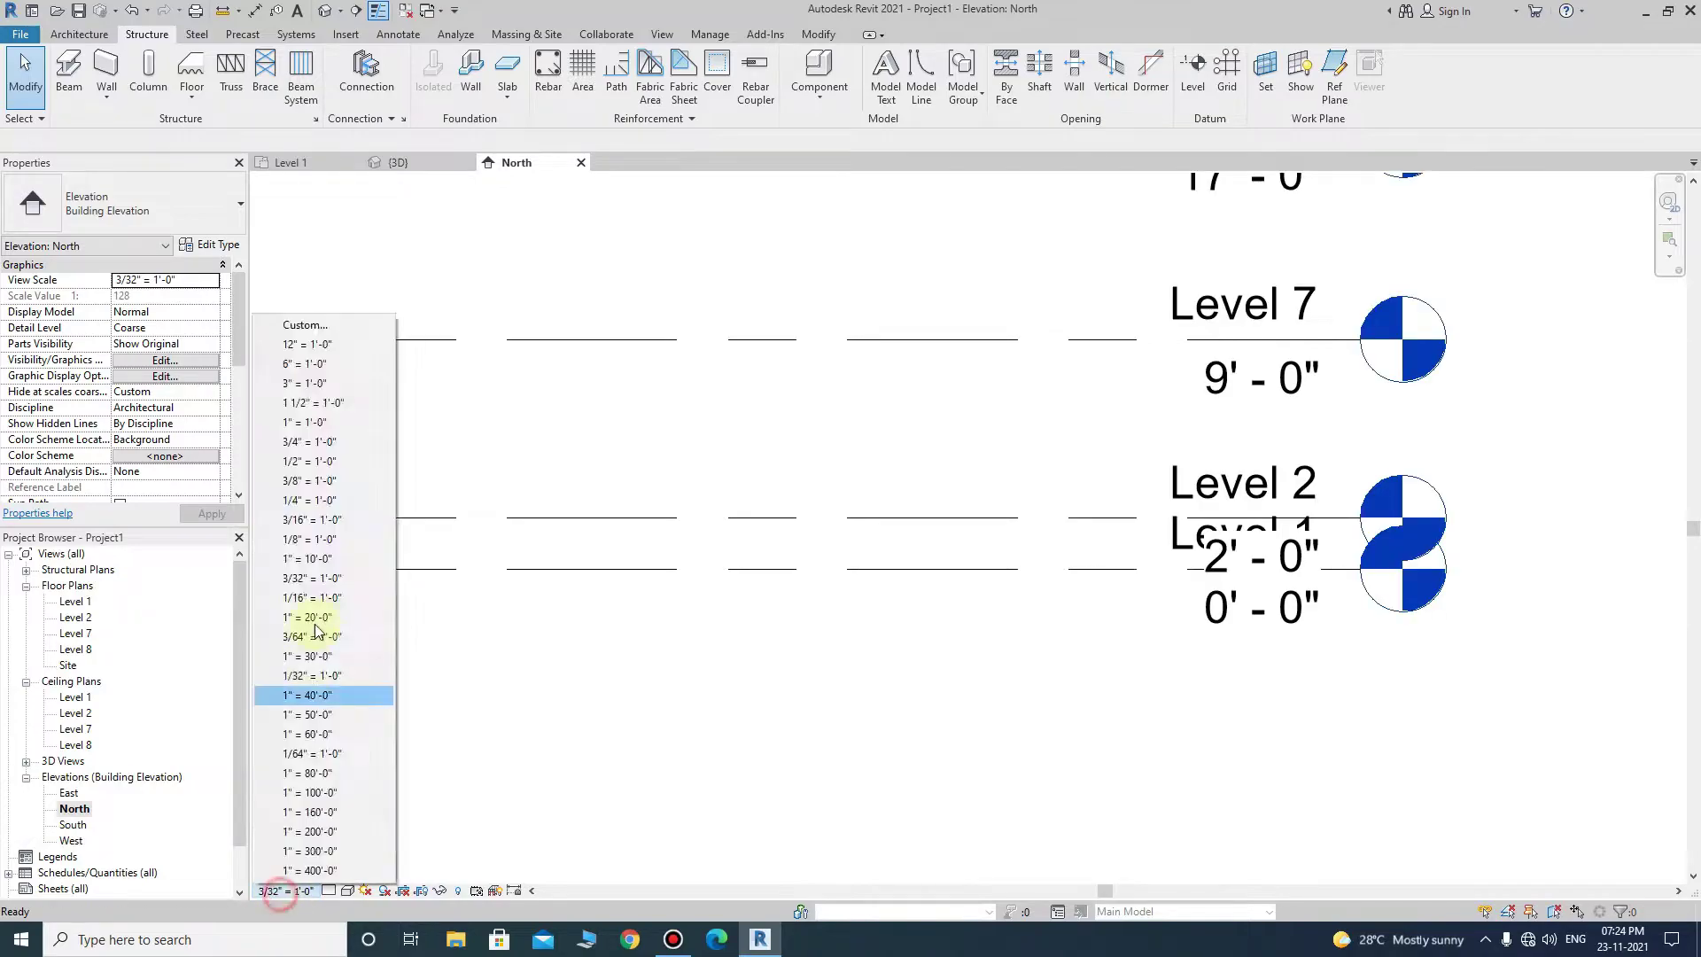
pyautogui.click(319, 583)
pyautogui.click(285, 890)
pyautogui.click(322, 481)
pyautogui.moveTo(1194, 564); pyautogui.dragTo(1128, 595, button='middle')
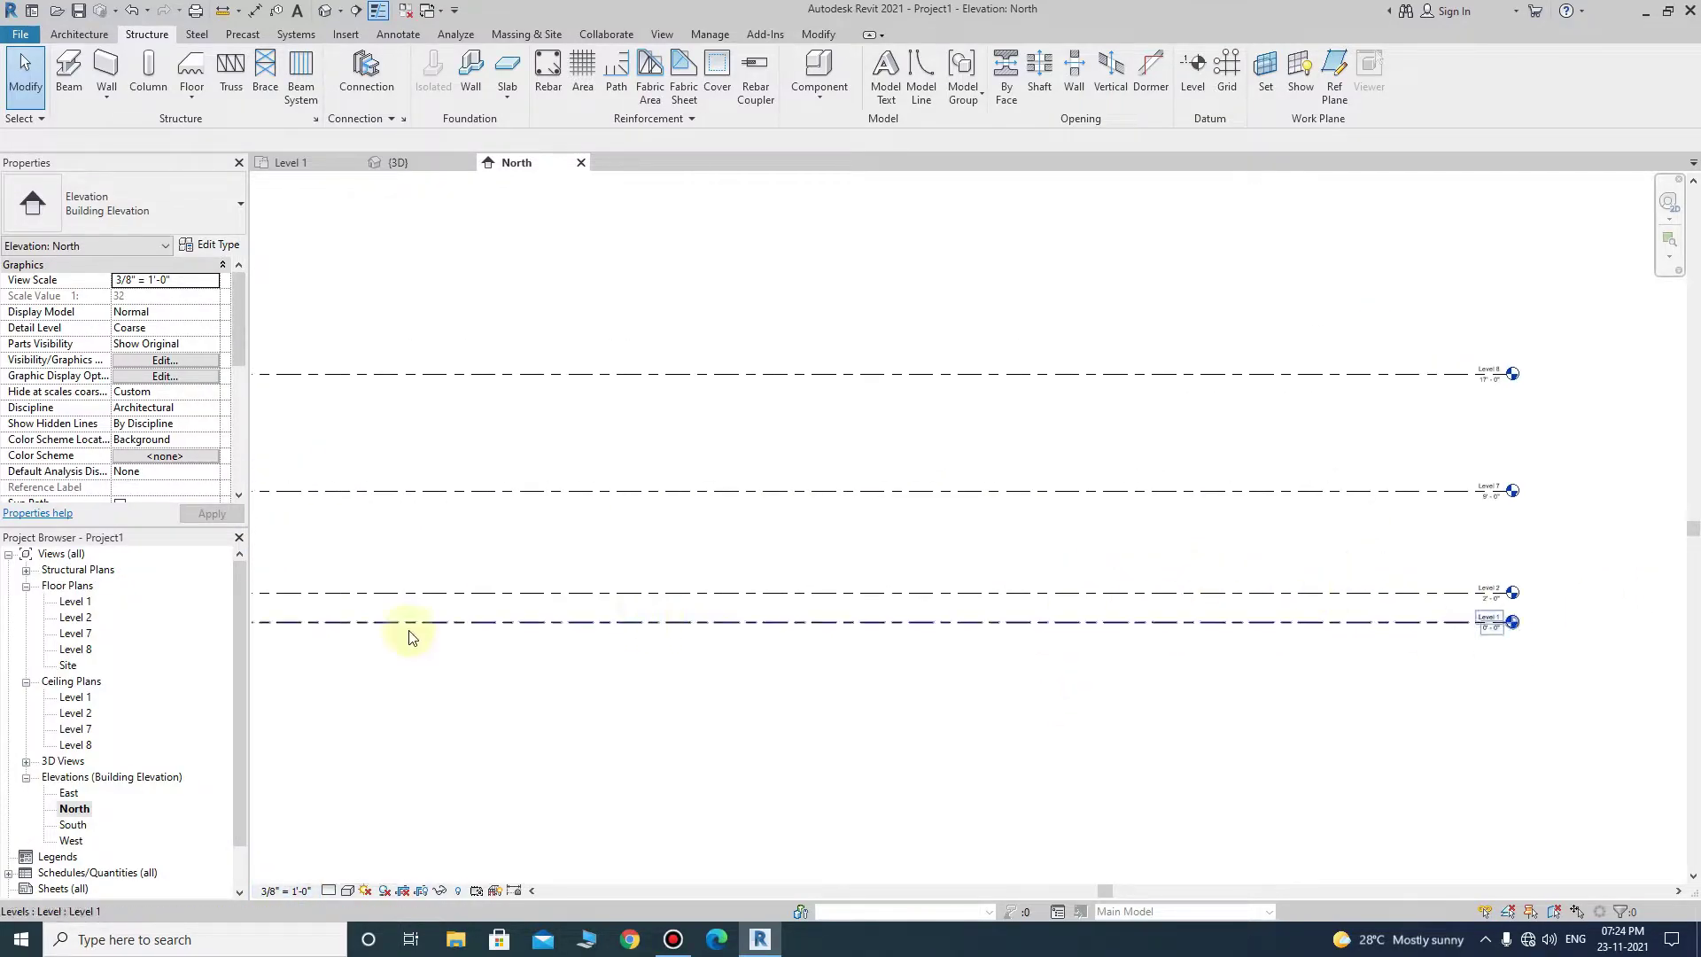
pyautogui.scroll(5, 1217, 609)
# - Rename Level 1 to ROAD LVL and Level 2 to FLOOR LVL
pyautogui.doubleClick(1373, 611)
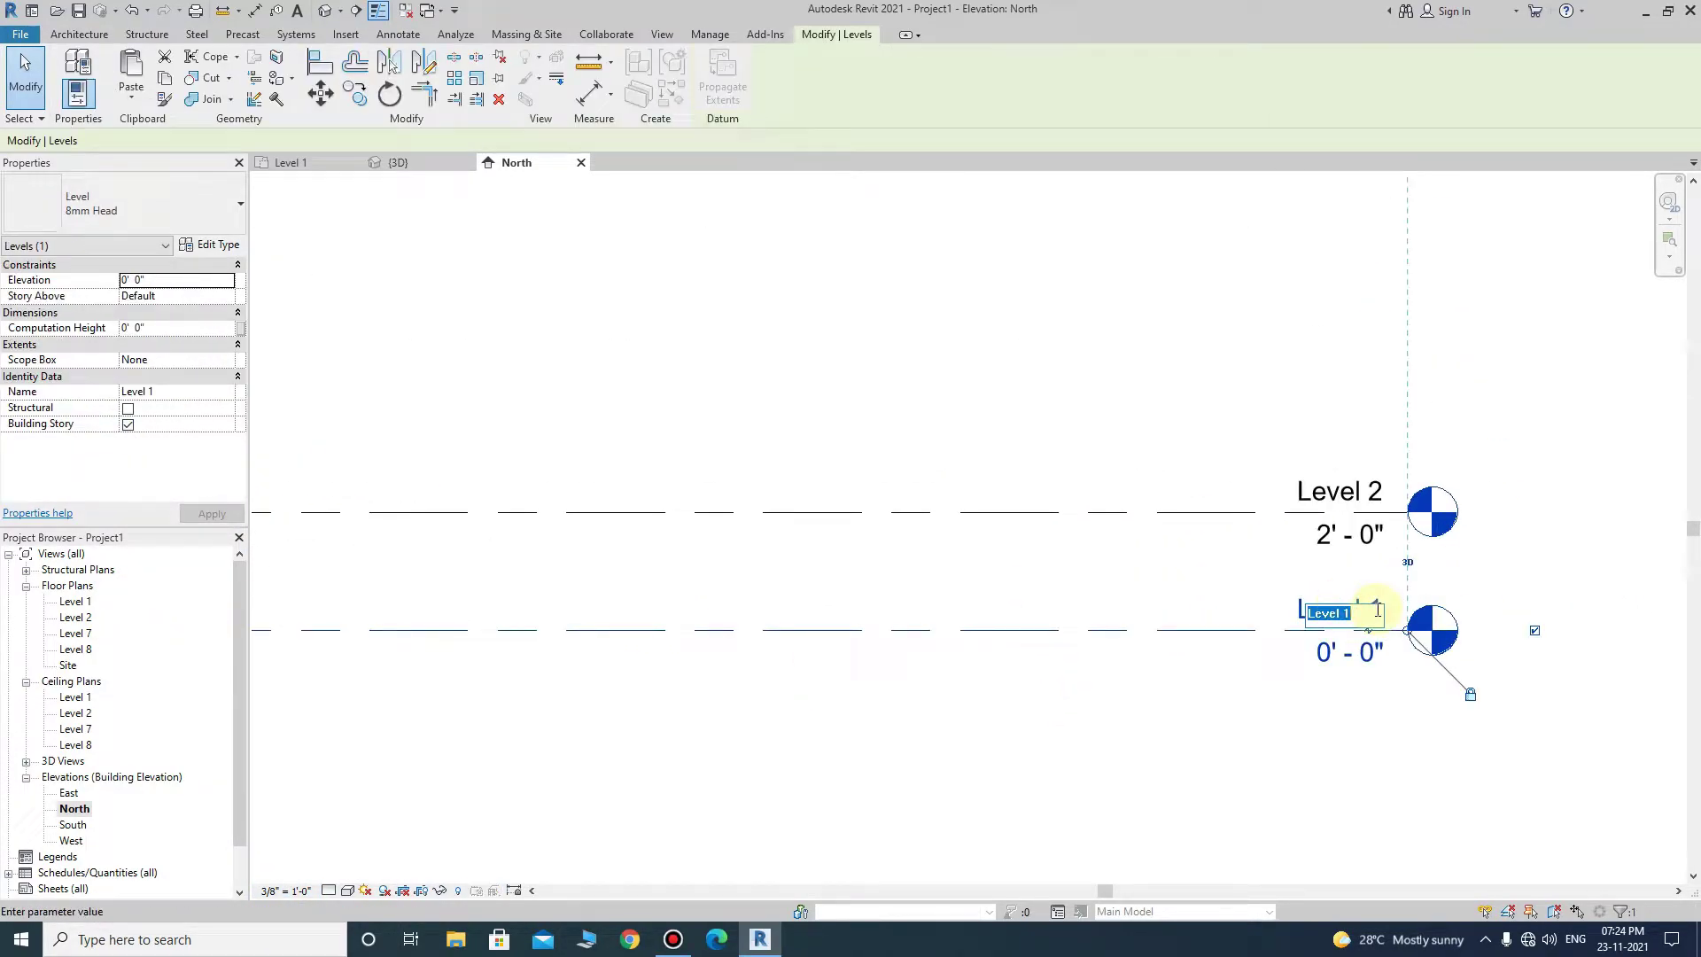
pyautogui.write('road')
pyautogui.write('VL')
pyautogui.press('Return')
pyautogui.doubleClick(1369, 505)
pyautogui.write('FLOOR ')
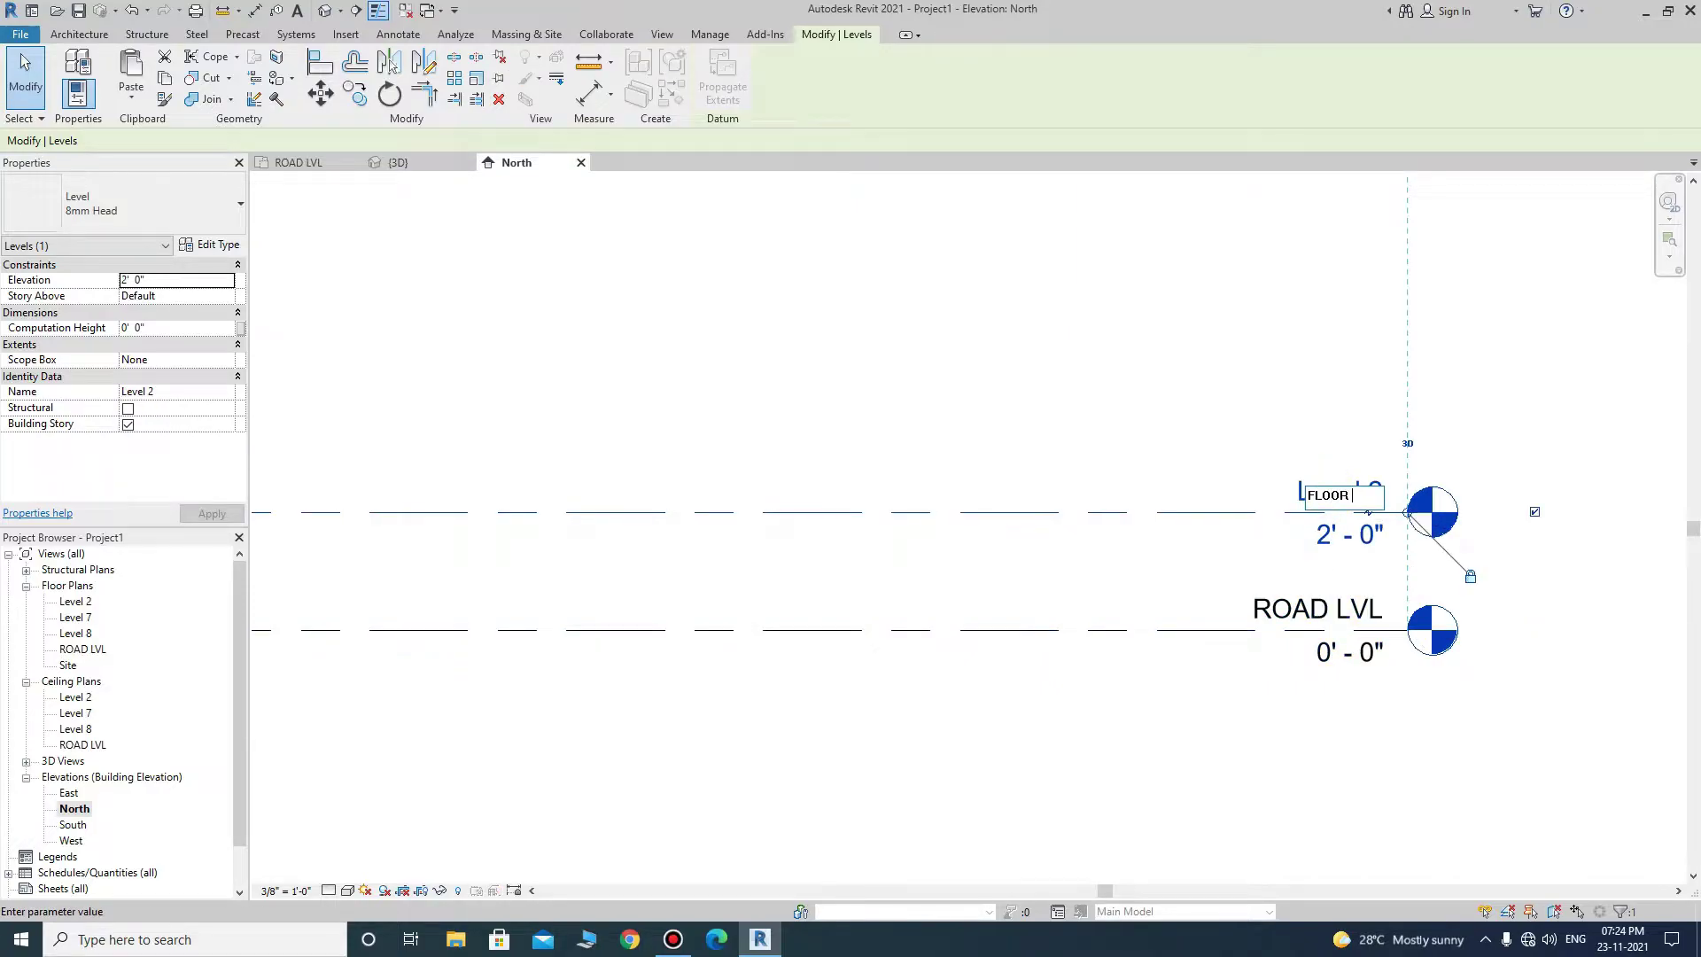
pyautogui.write('LVL')
pyautogui.press('Return')
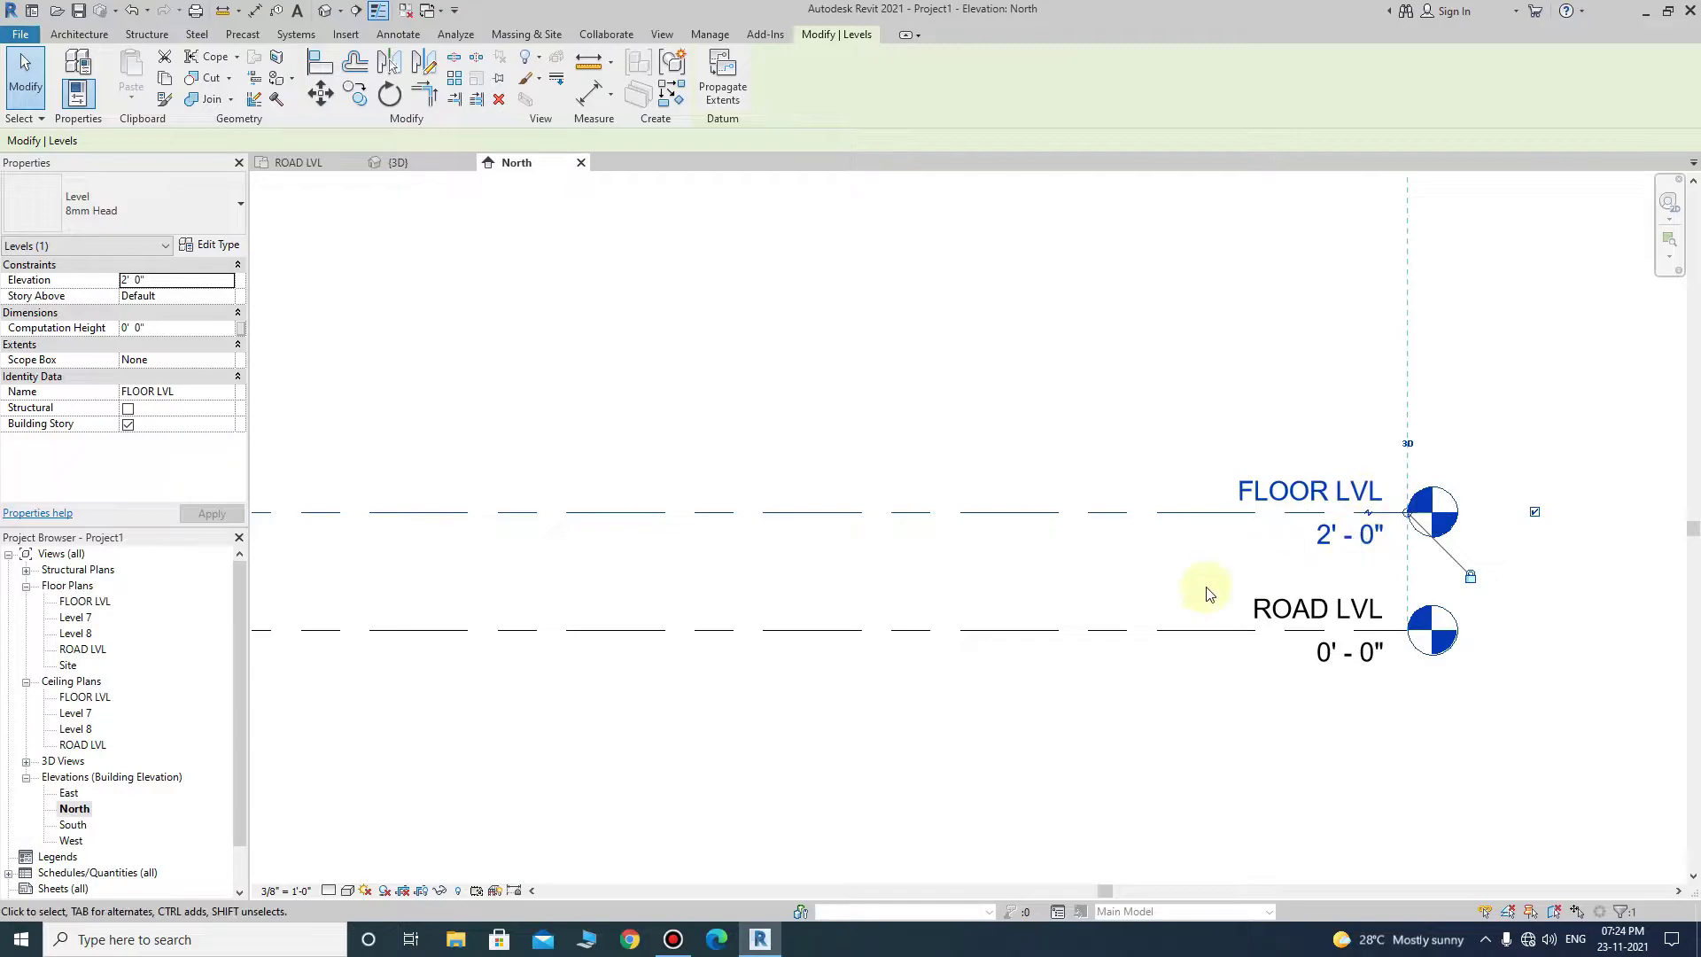
# - Rename Level 7 to LINTEL with its views, and start clearing Level 8's name
pyautogui.scroll(-3, 1152, 532)
pyautogui.click(1203, 355)
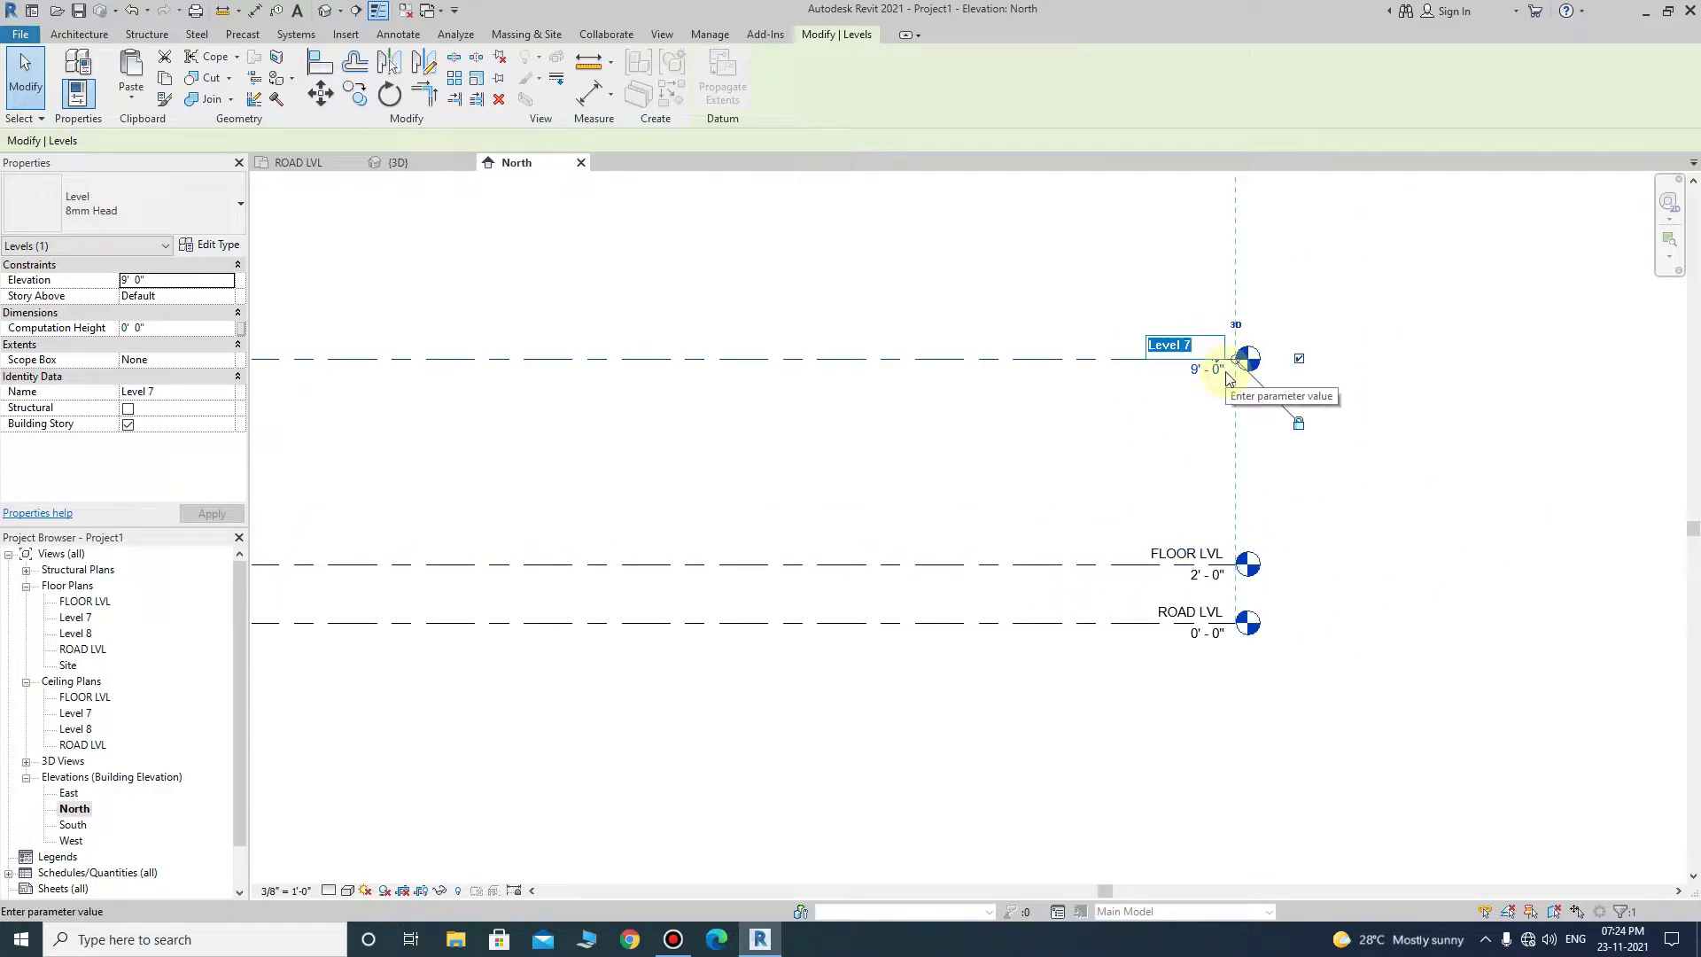
pyautogui.write('LINTEL')
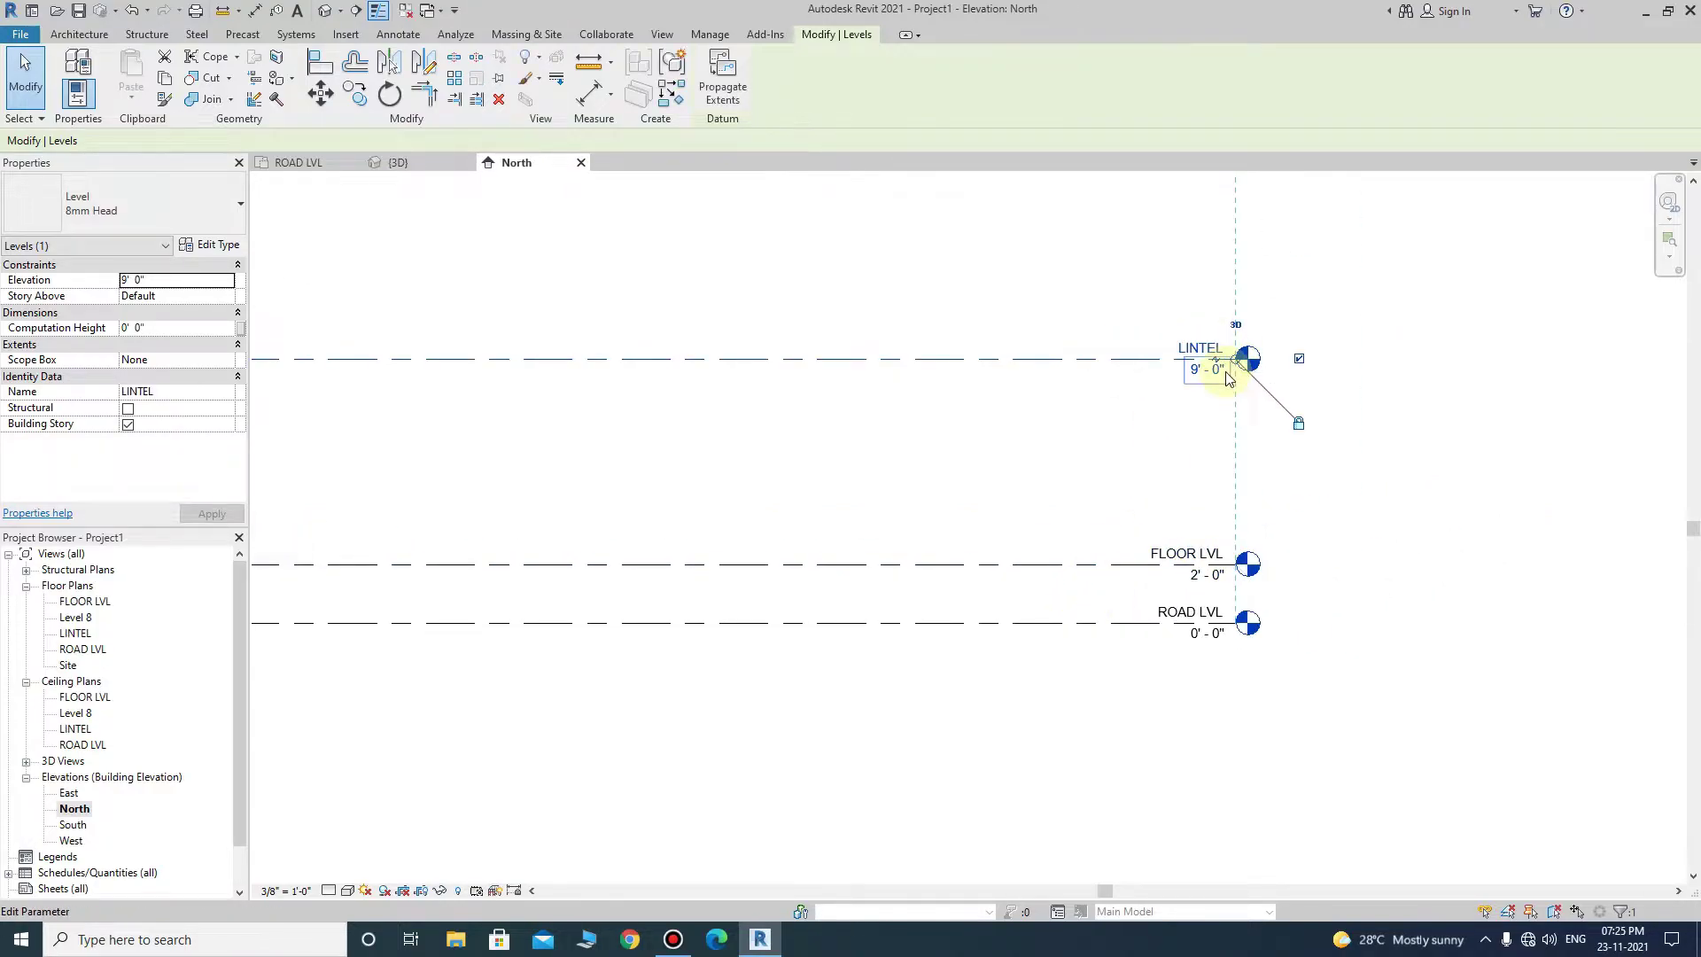
pyautogui.press('Return')
pyautogui.click(1013, 368)
pyautogui.scroll(2, 1136, 362)
pyautogui.click(1147, 358)
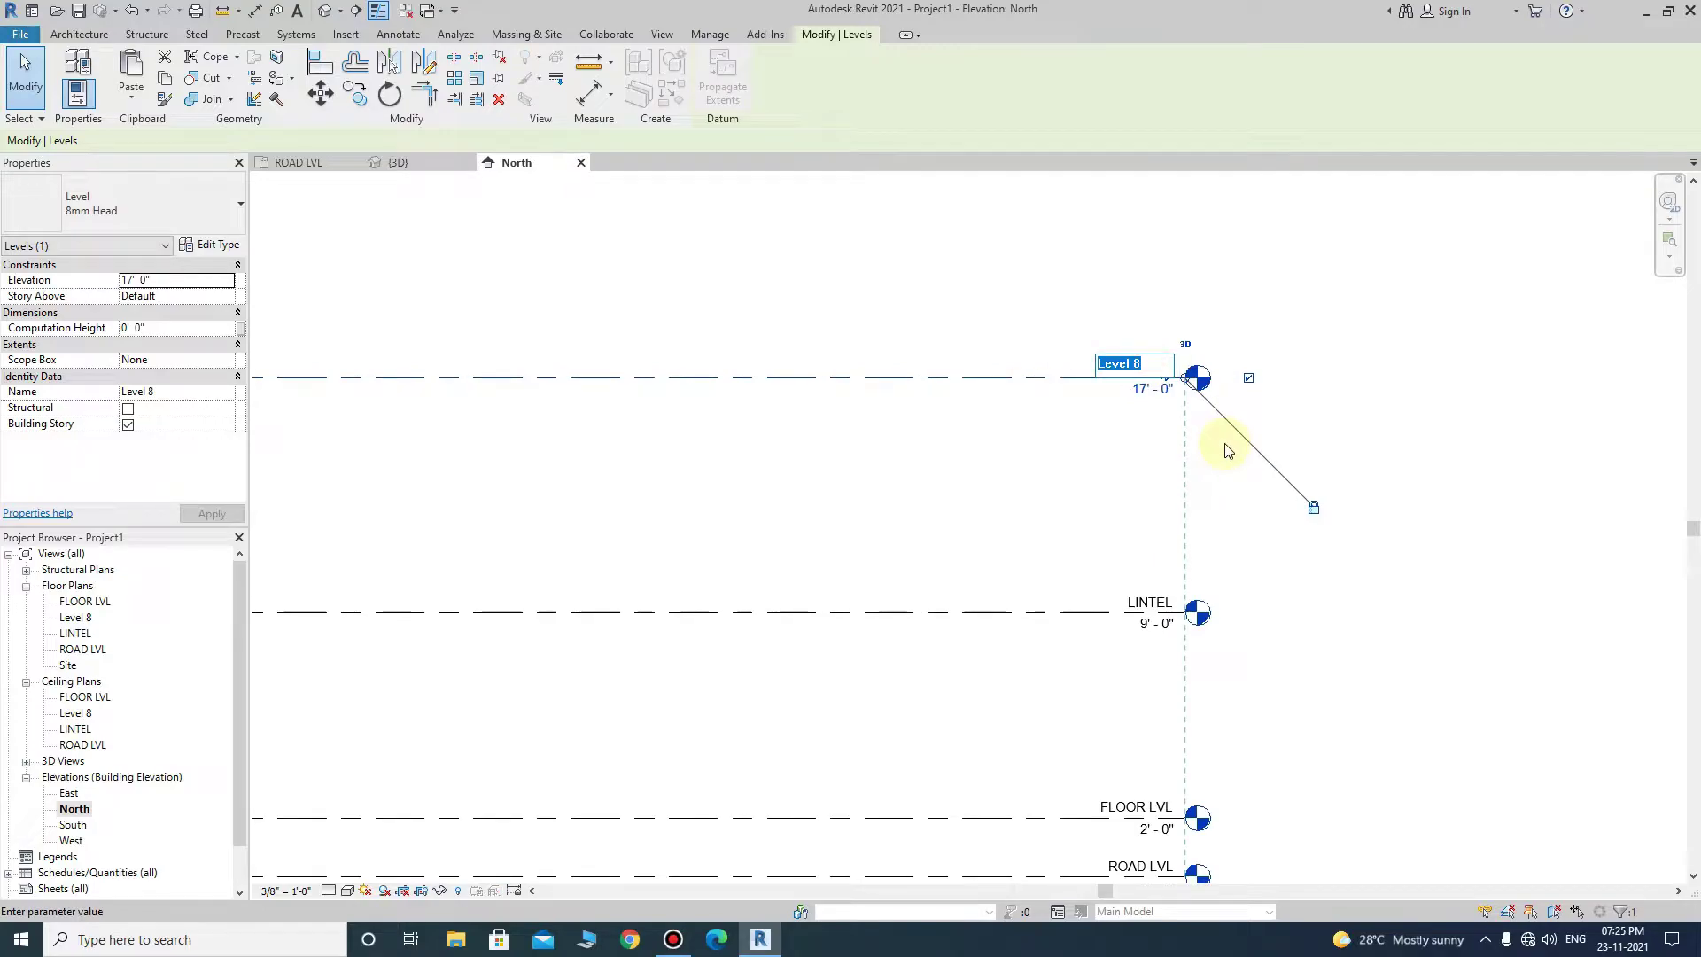
pyautogui.press('BackSpace')
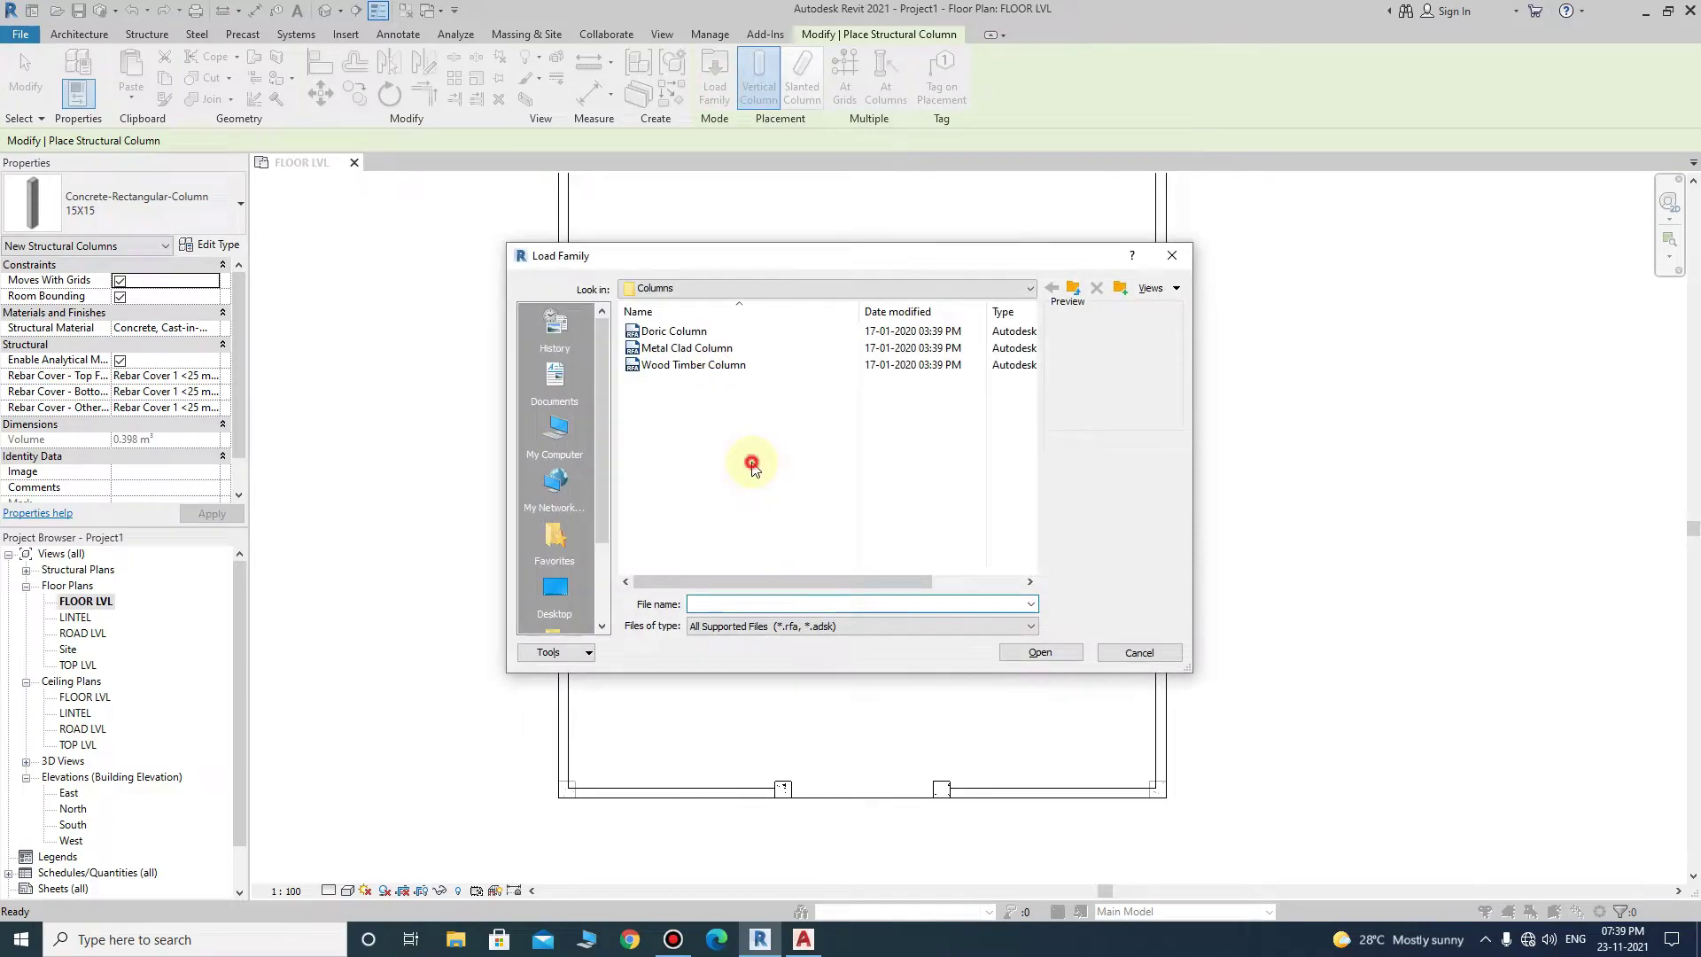
# - Browse to the Structural Columns > Steel library folder and preview its column families
pyautogui.press('BackSpace')
pyautogui.scroll(-8, 736, 479)
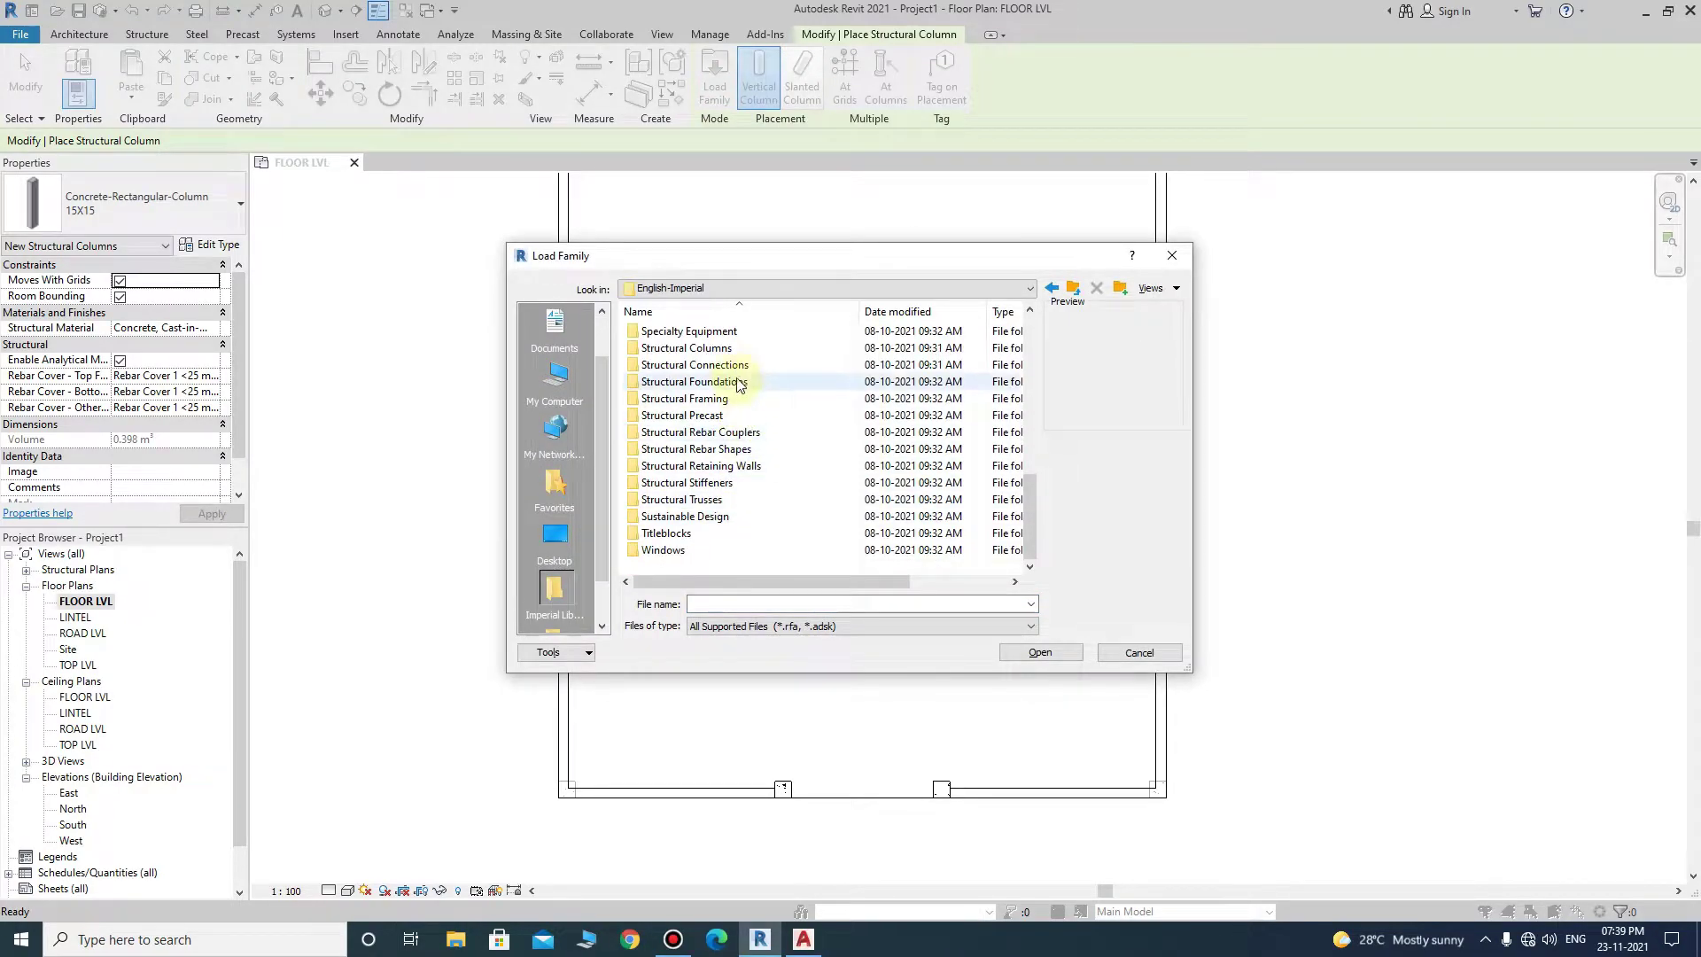
pyautogui.doubleClick(709, 348)
pyautogui.doubleClick(688, 384)
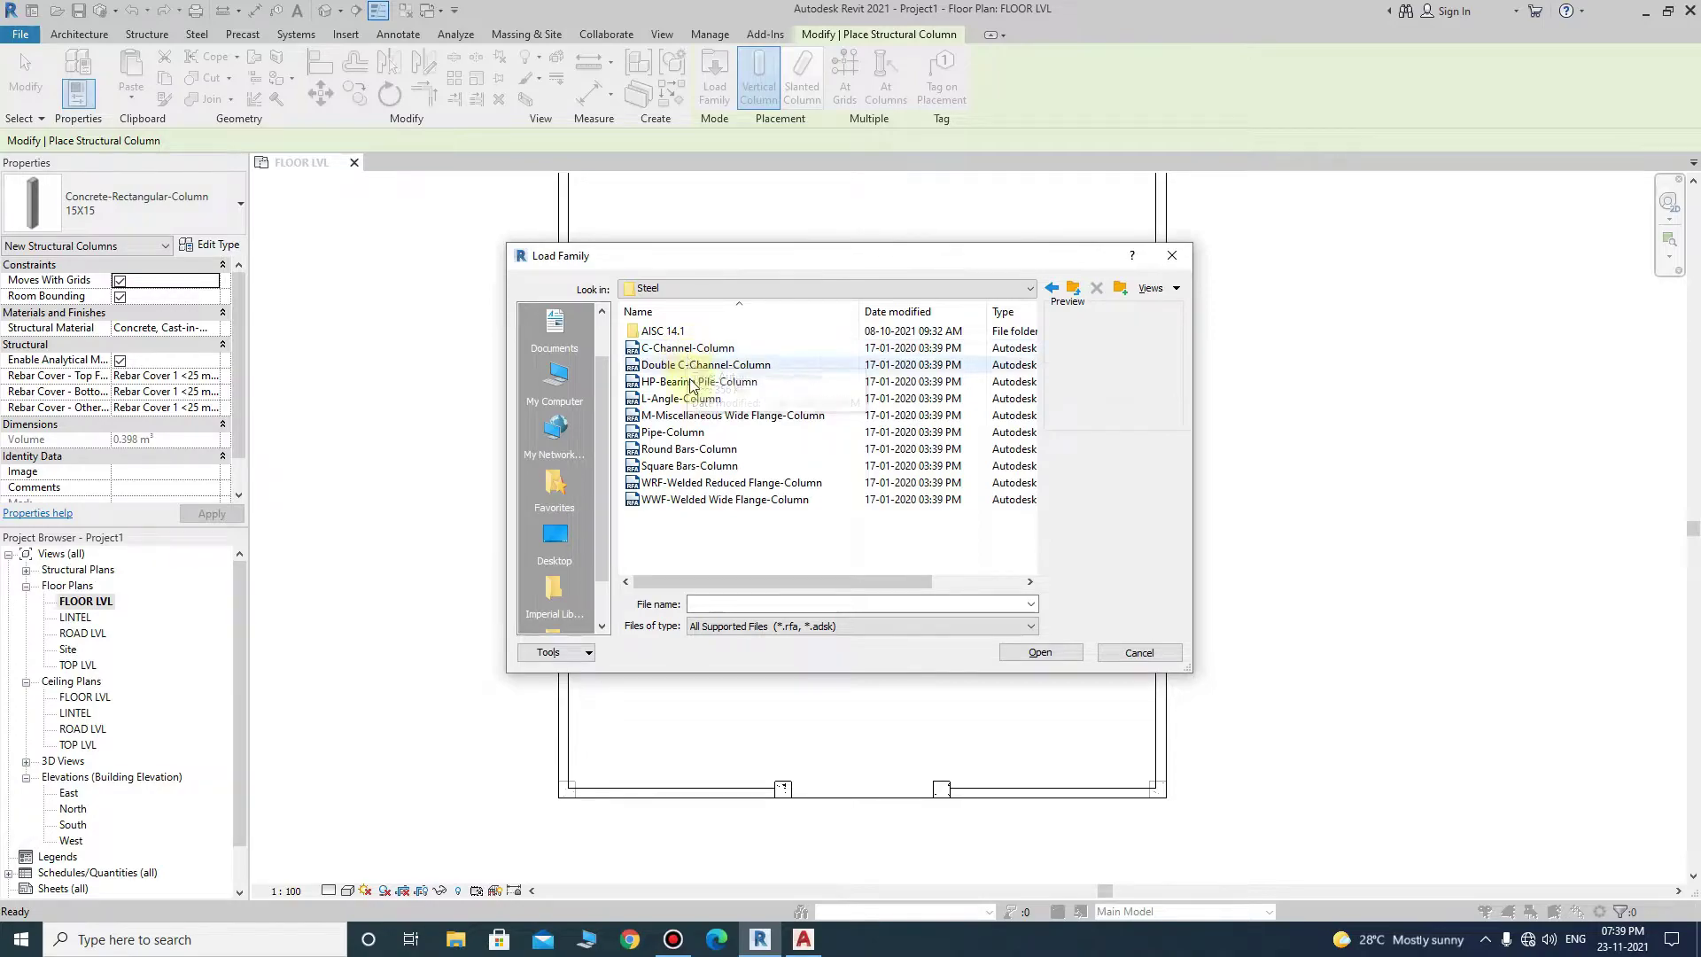
pyautogui.click(691, 432)
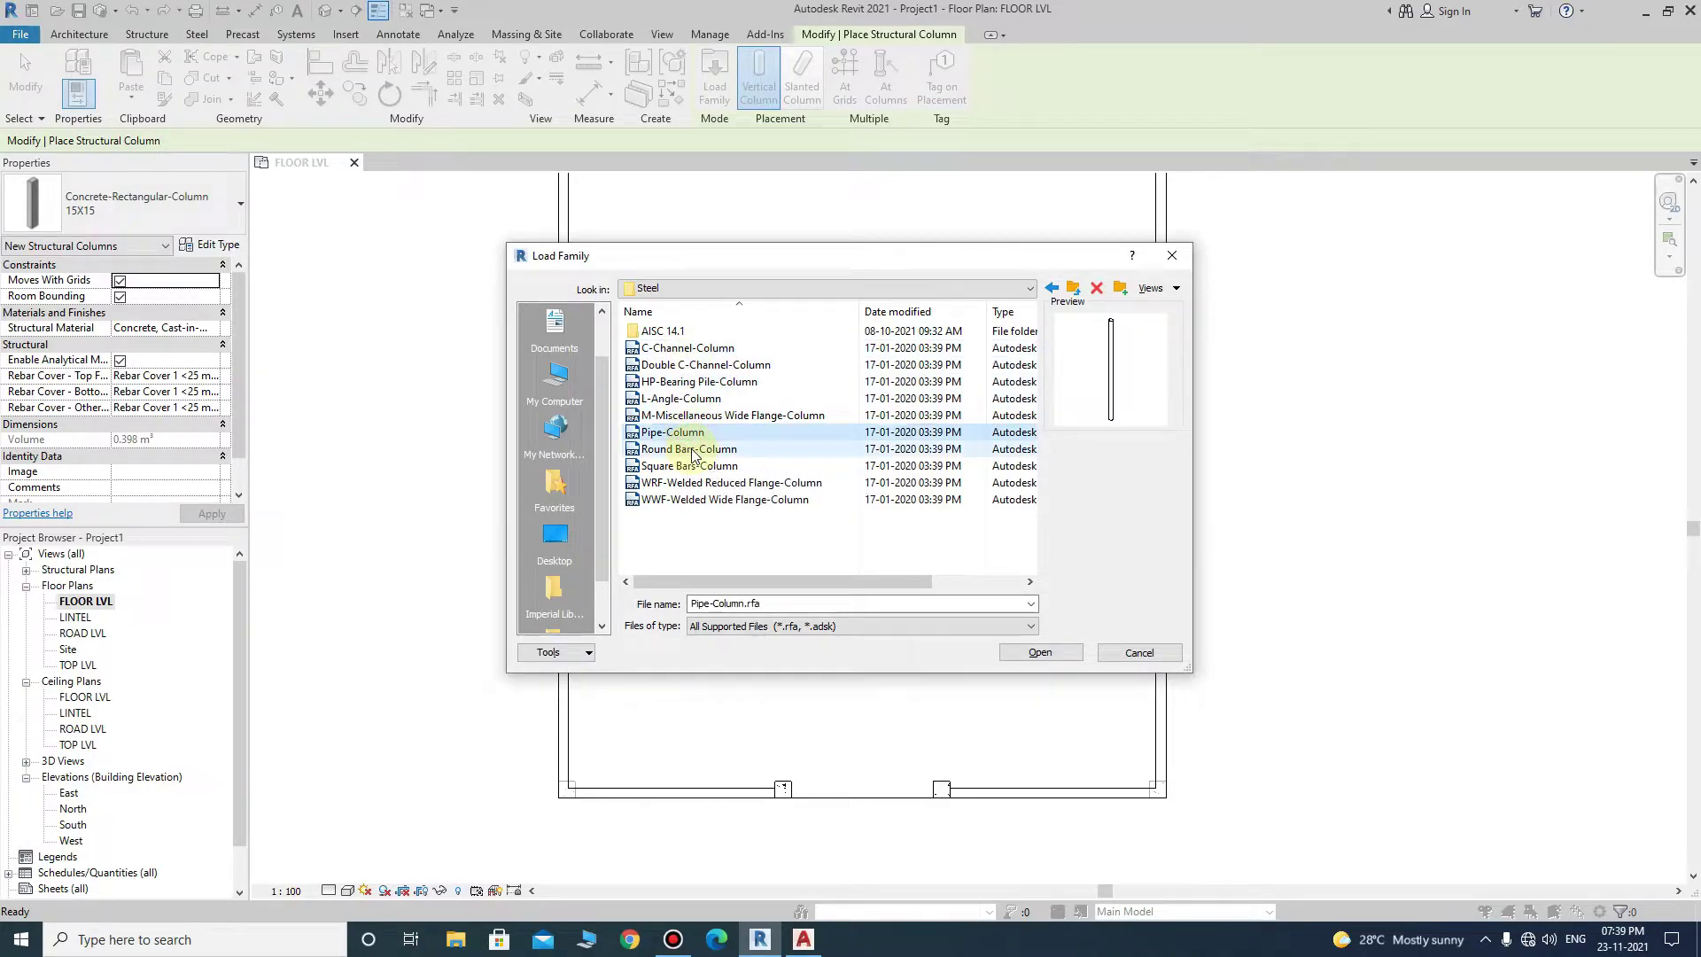
pyautogui.click(691, 450)
pyautogui.click(700, 471)
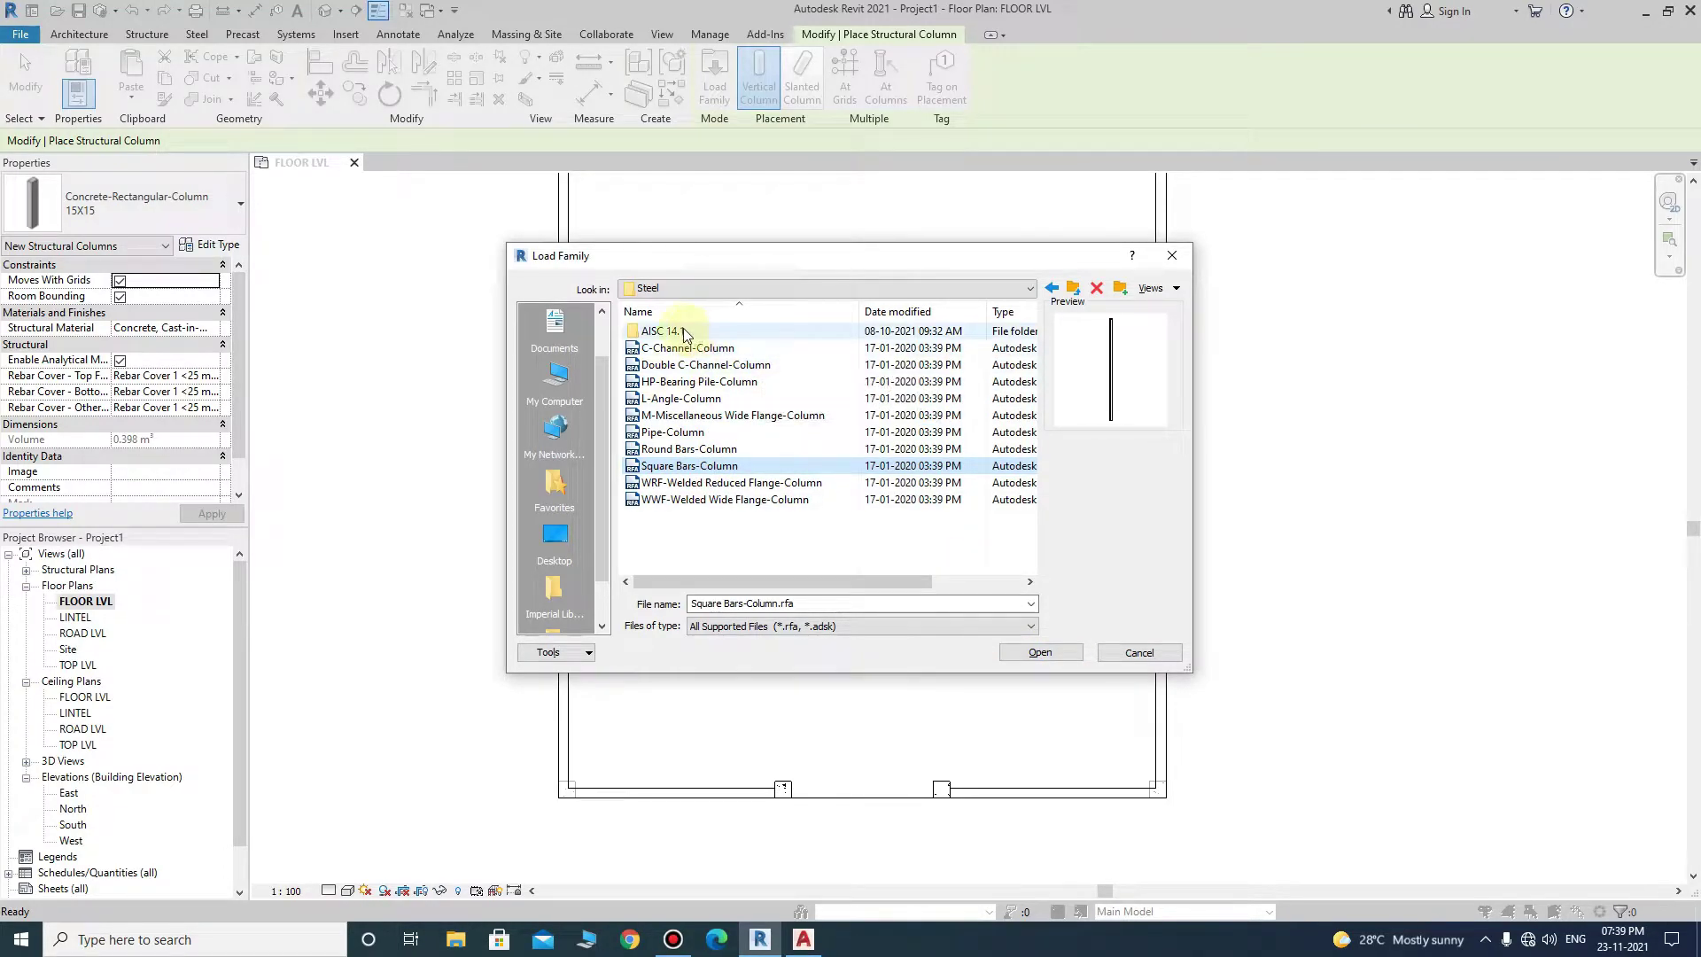
pyautogui.click(745, 483)
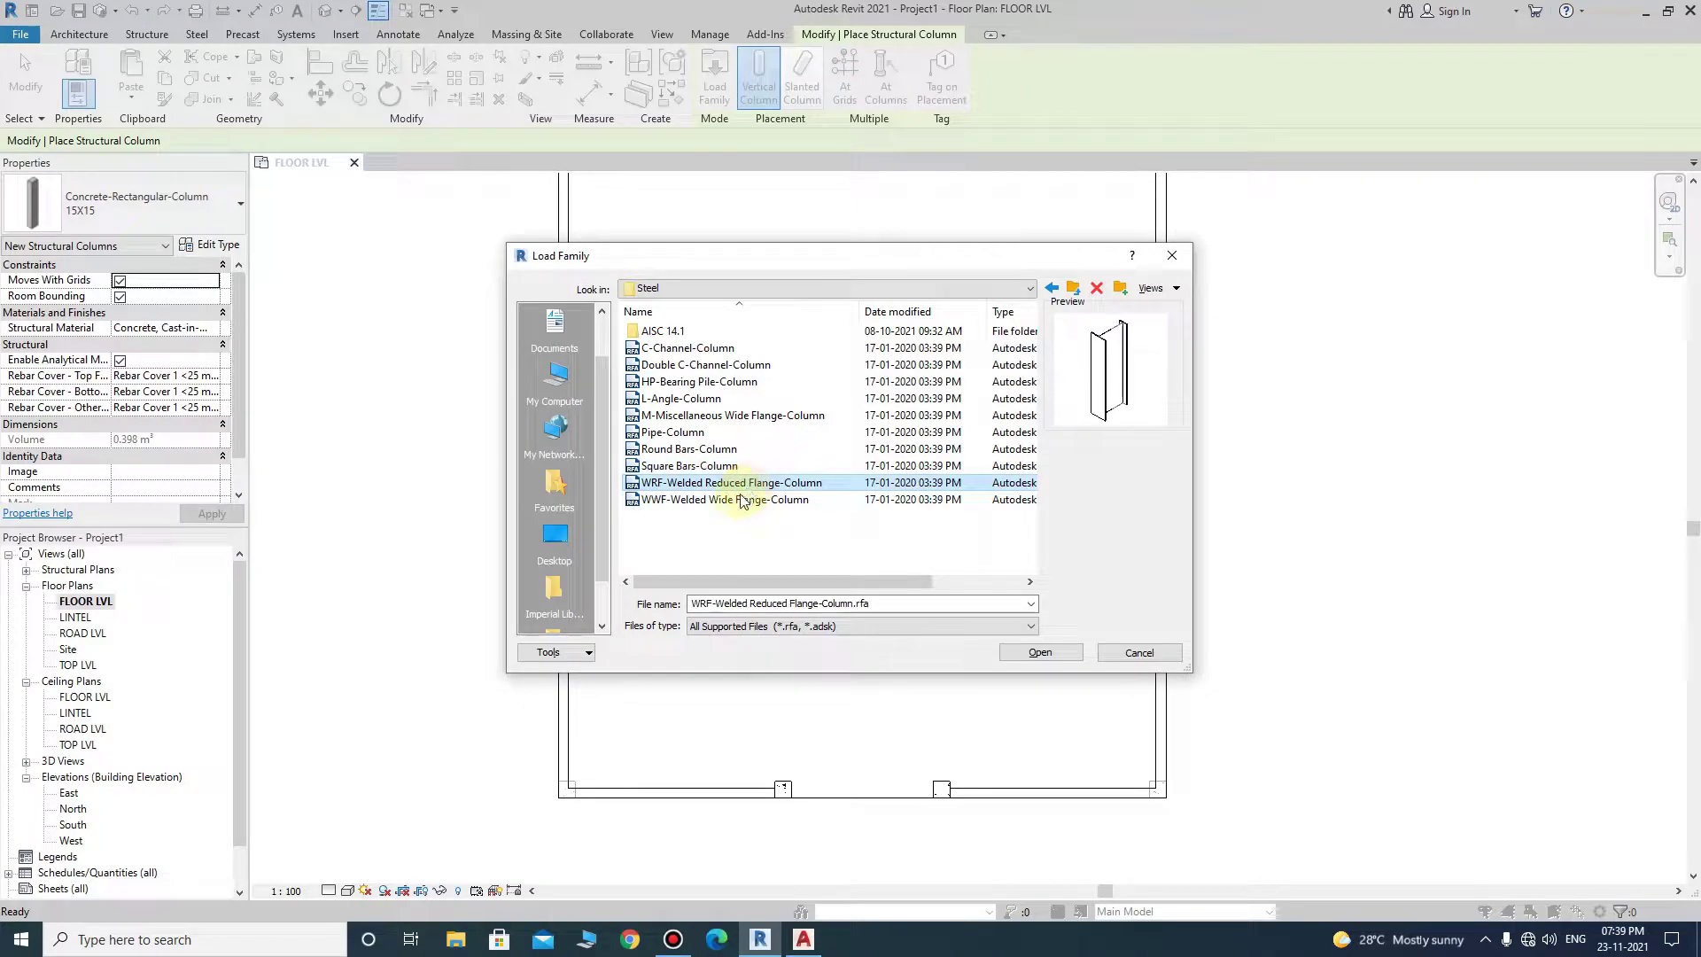
# - Load the Square Bars-Column.rfa family and accept its default type
pyautogui.doubleClick(660, 331)
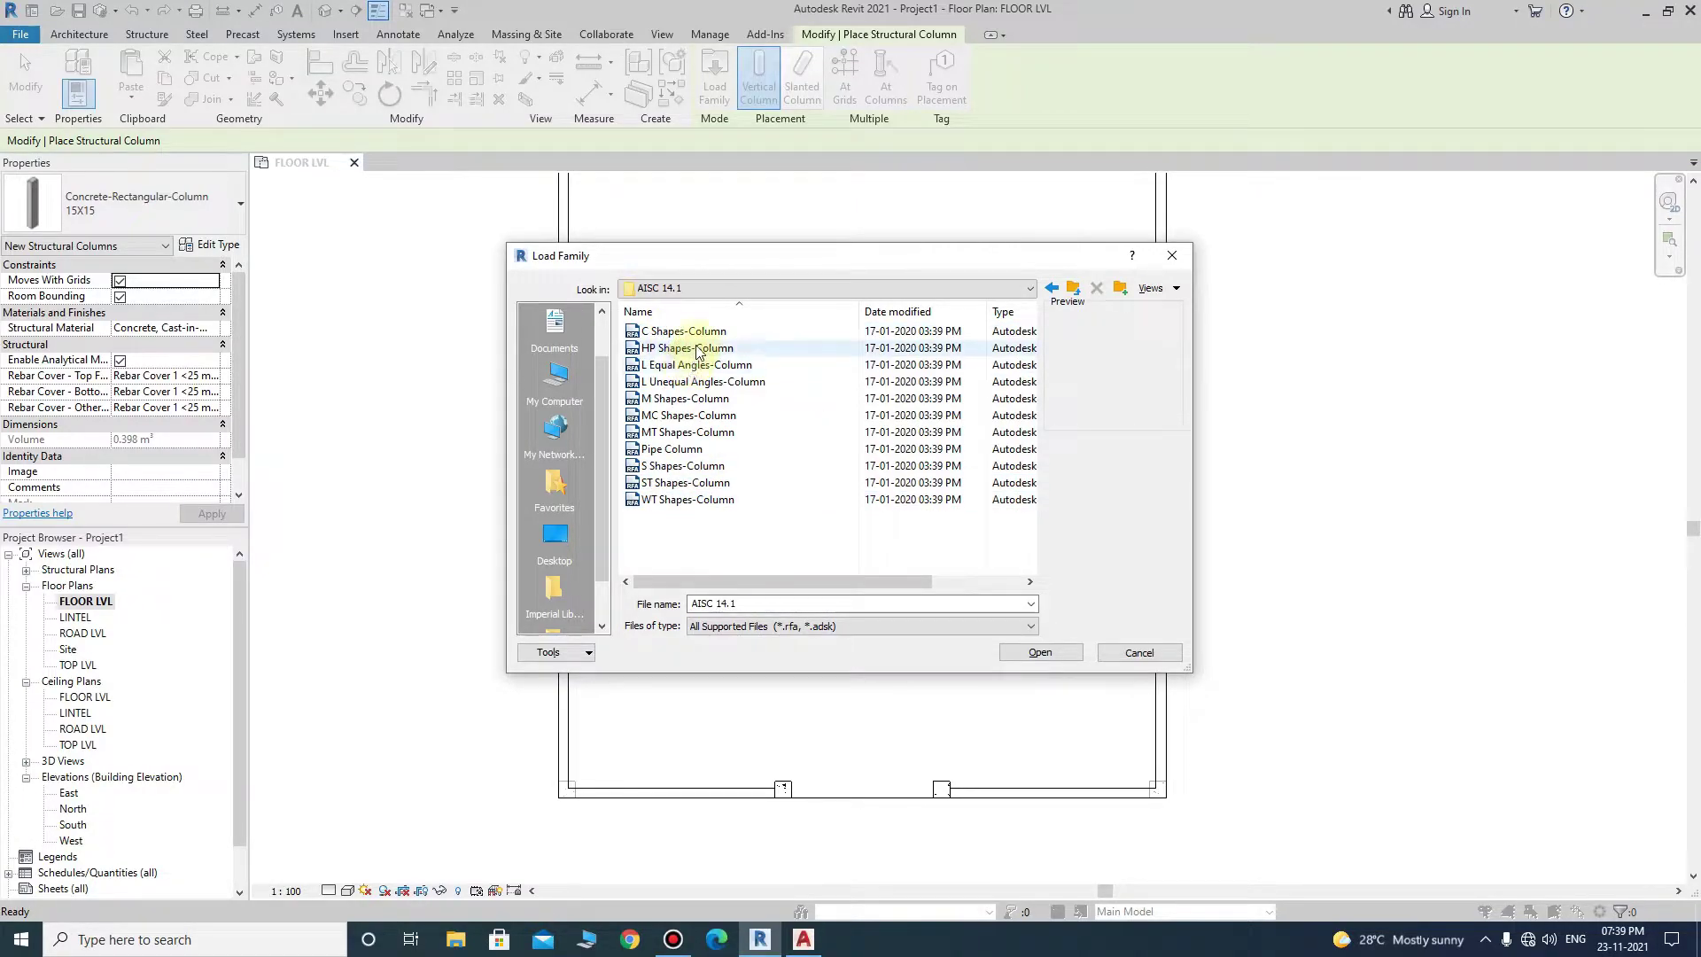
pyautogui.click(689, 499)
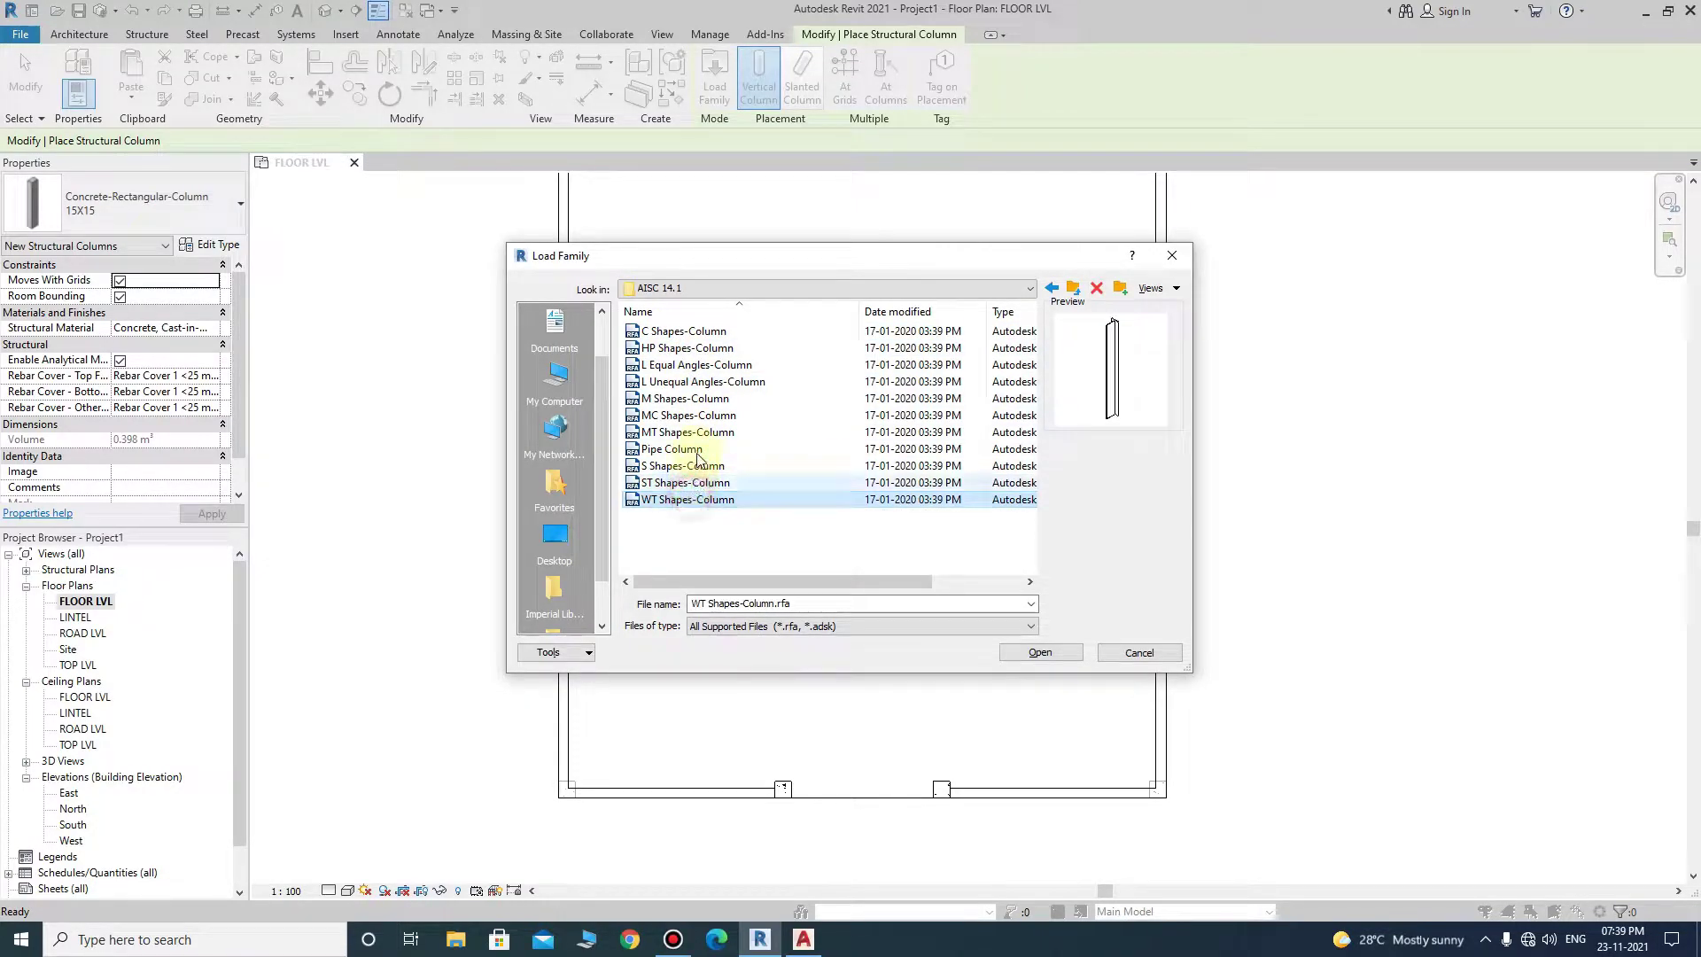
pyautogui.click(695, 364)
pyautogui.press('BackSpace')
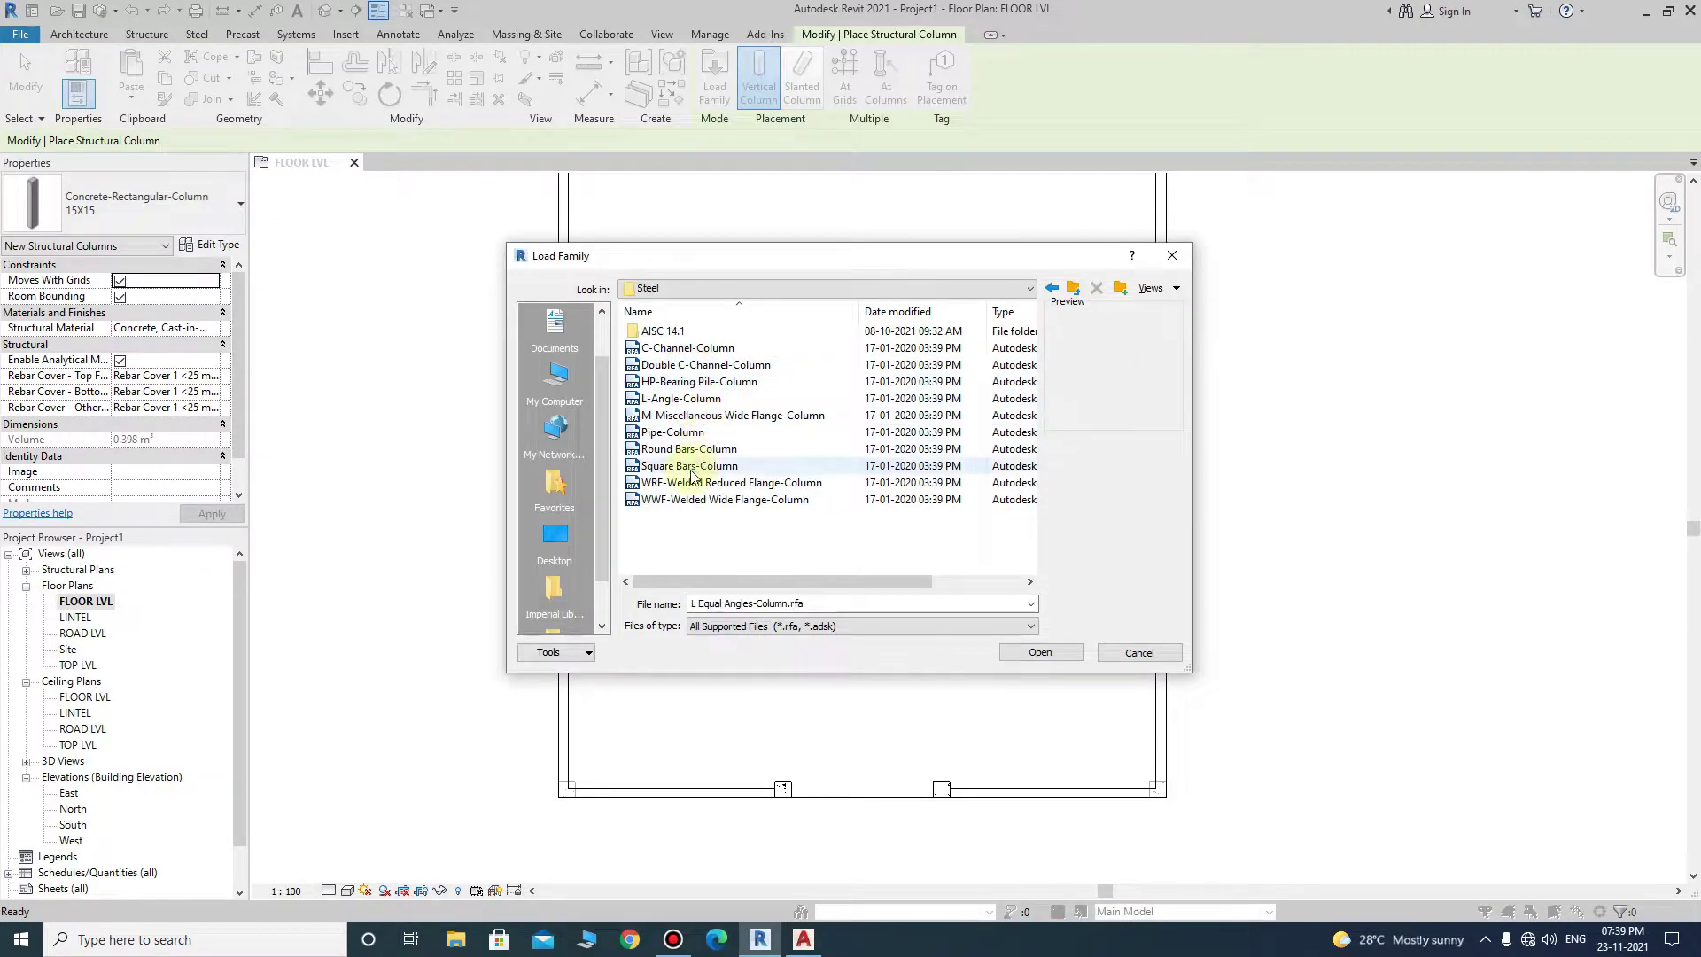
pyautogui.click(692, 467)
pyautogui.click(701, 450)
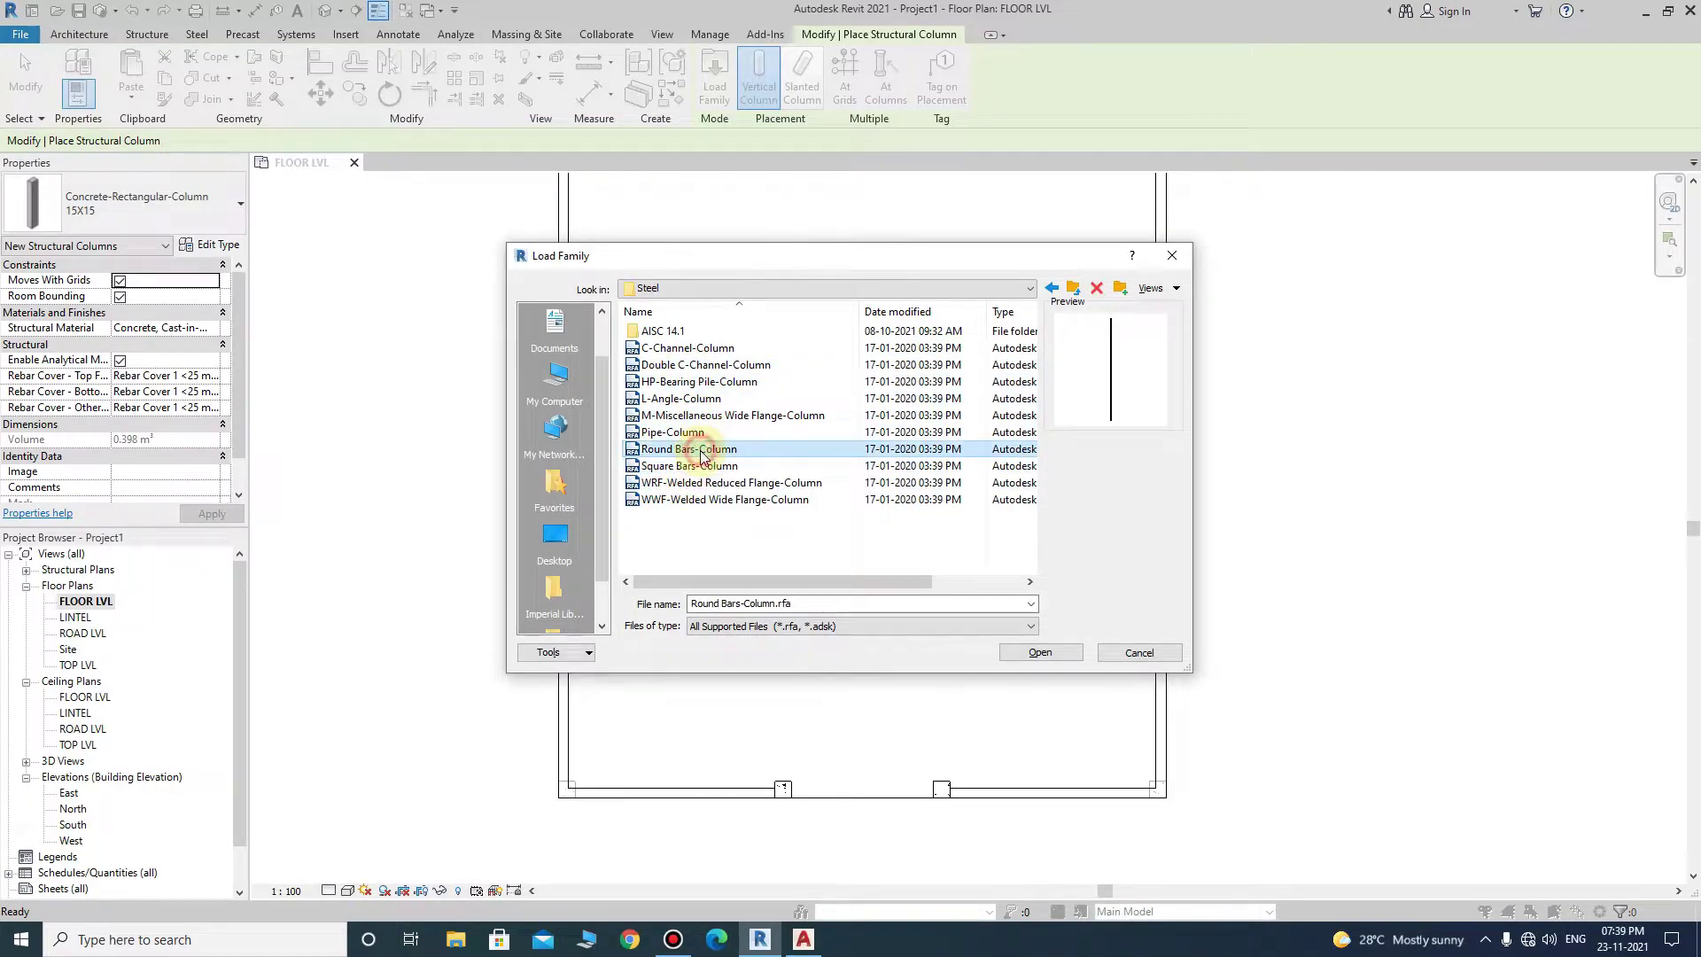
pyautogui.click(678, 432)
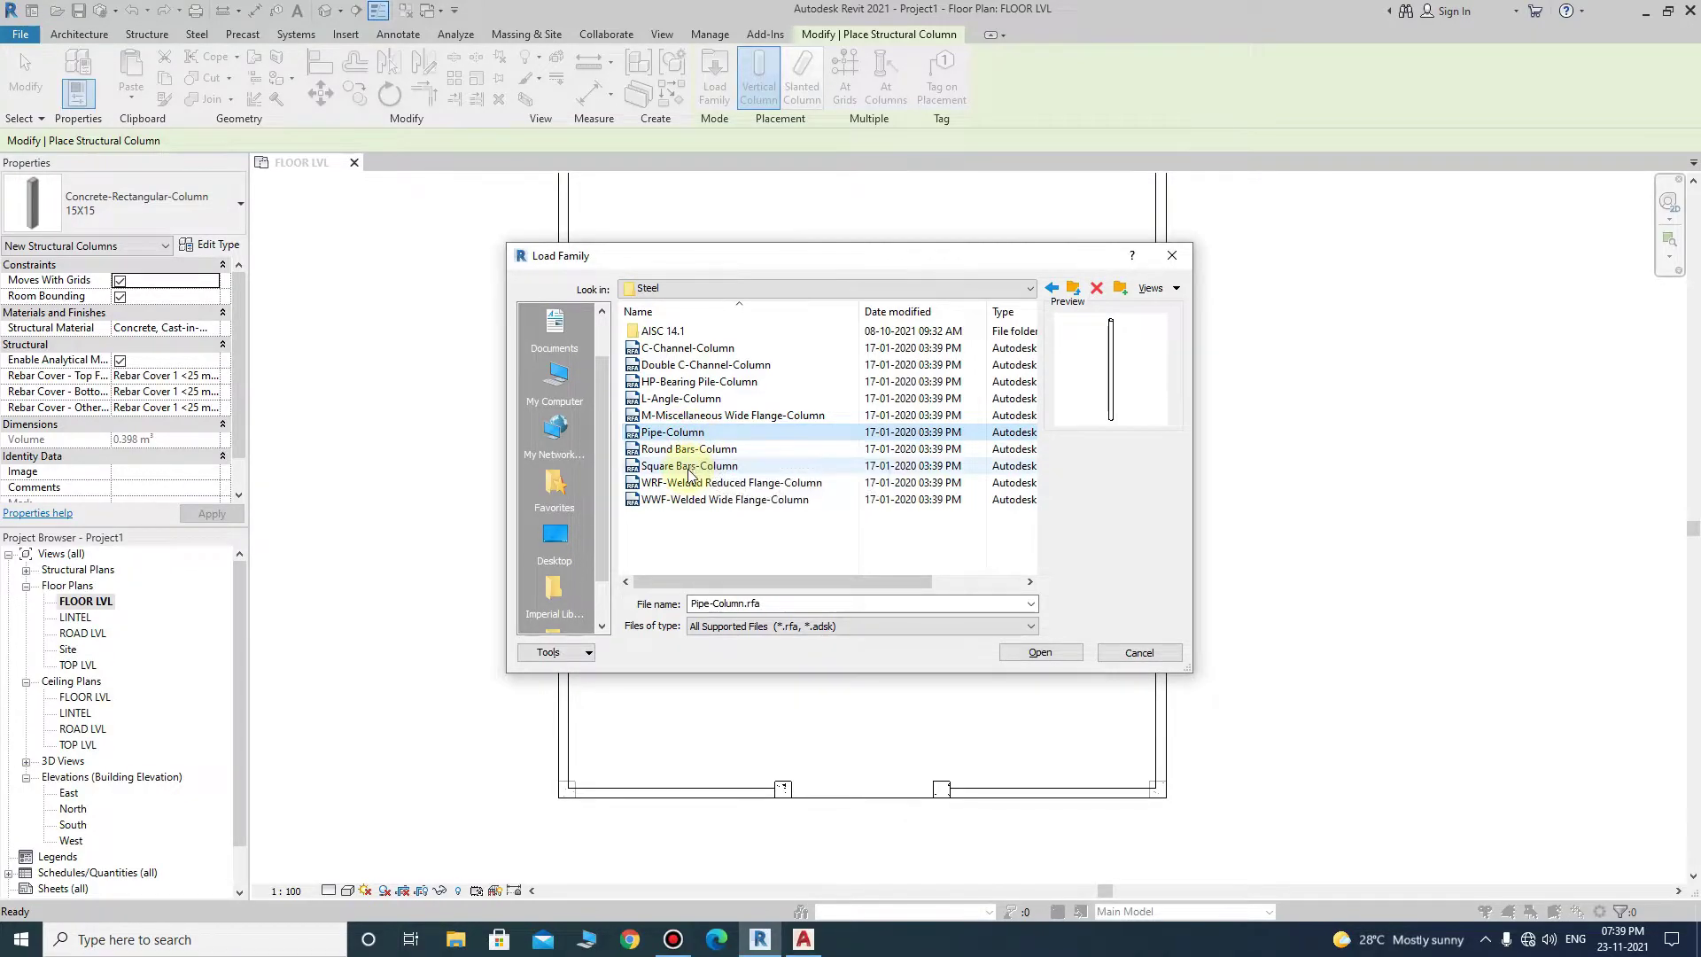
pyautogui.click(692, 467)
pyautogui.click(1067, 653)
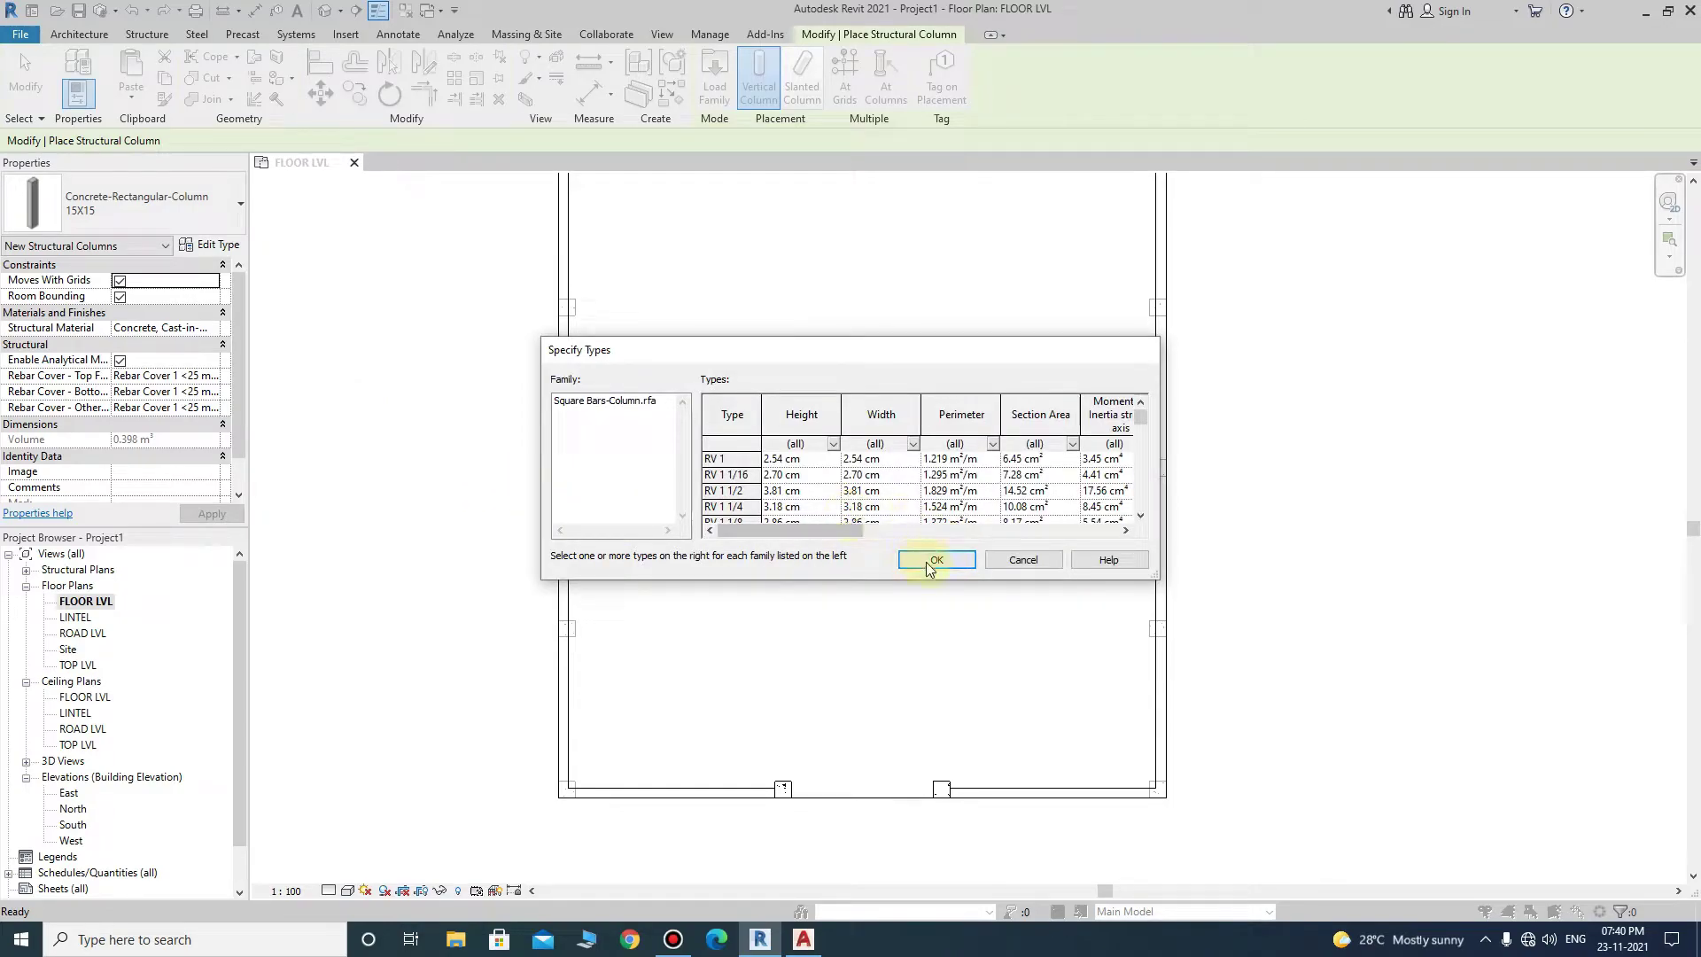
pyautogui.click(940, 559)
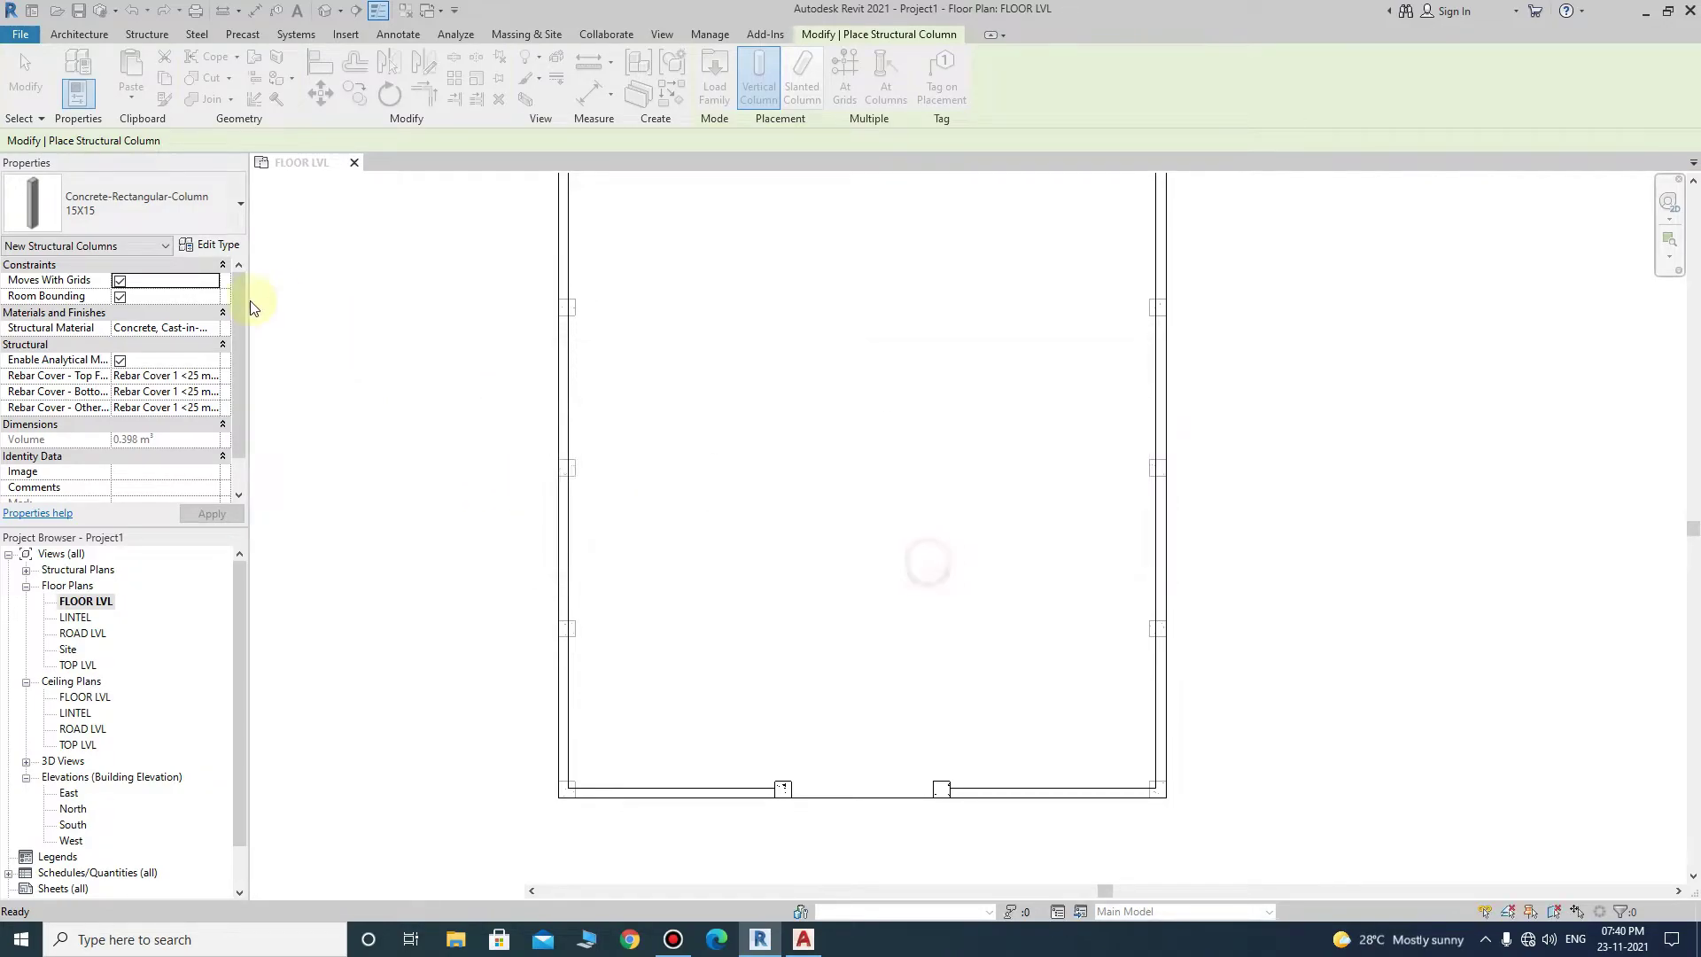
# - Review the square bar column's type properties and close without changes
pyautogui.click(214, 247)
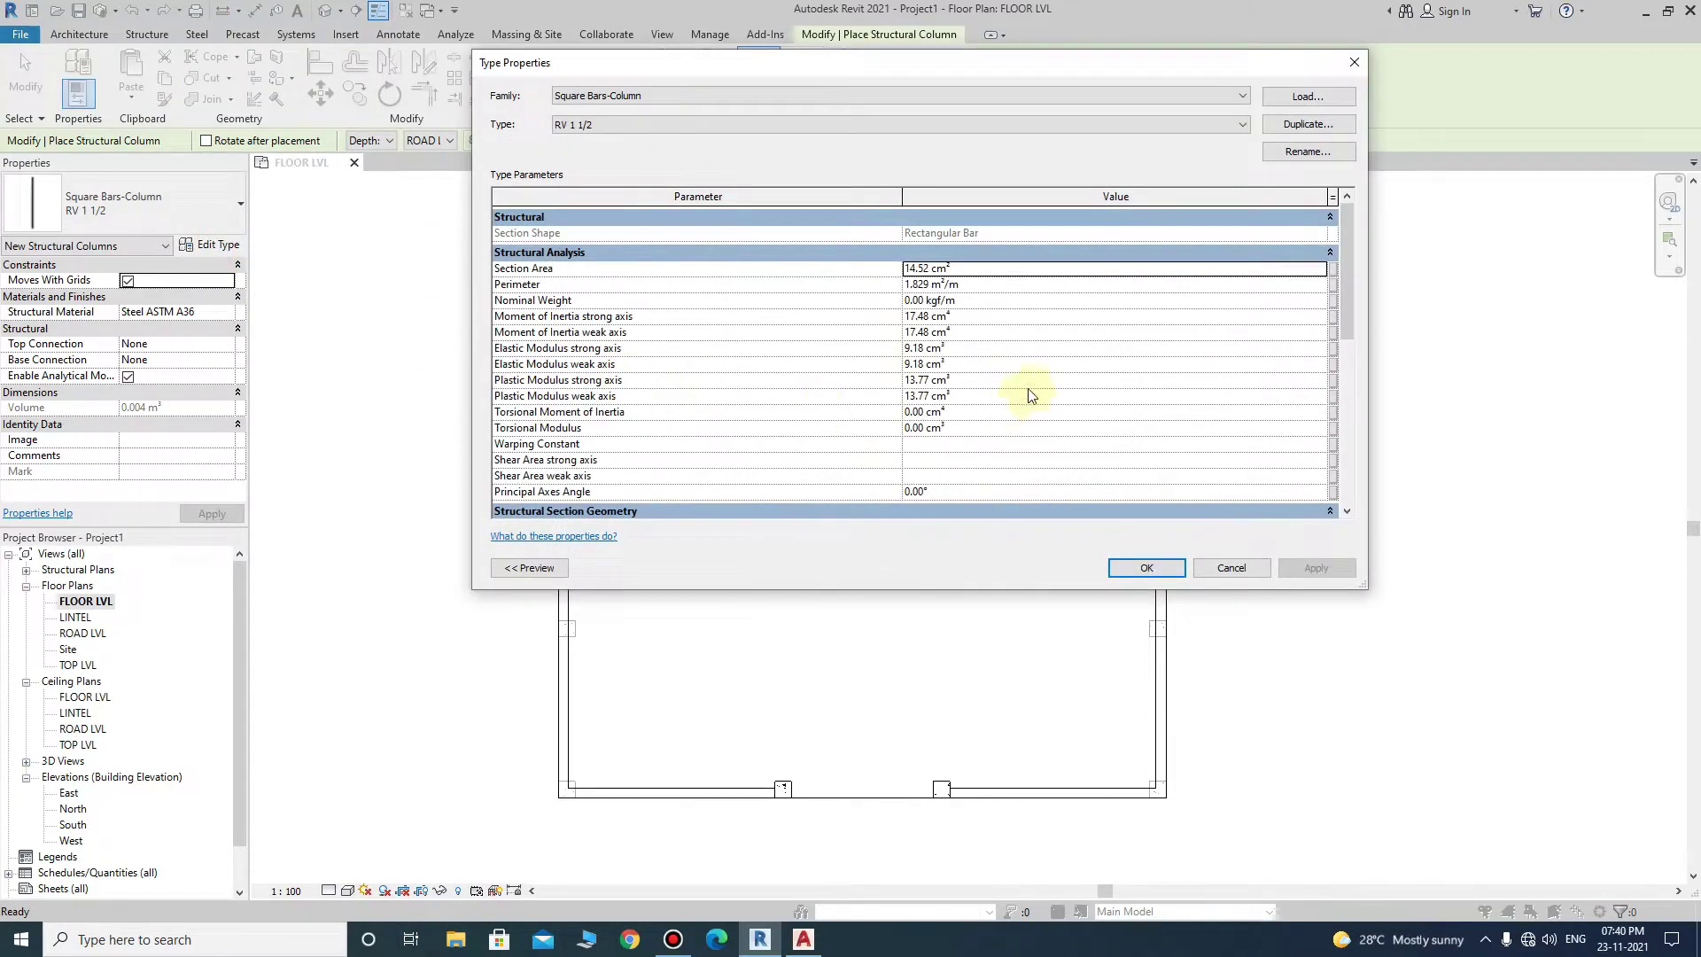
pyautogui.scroll(-4, 1019, 408)
pyautogui.scroll(-4, 1006, 420)
pyautogui.scroll(5, 1007, 420)
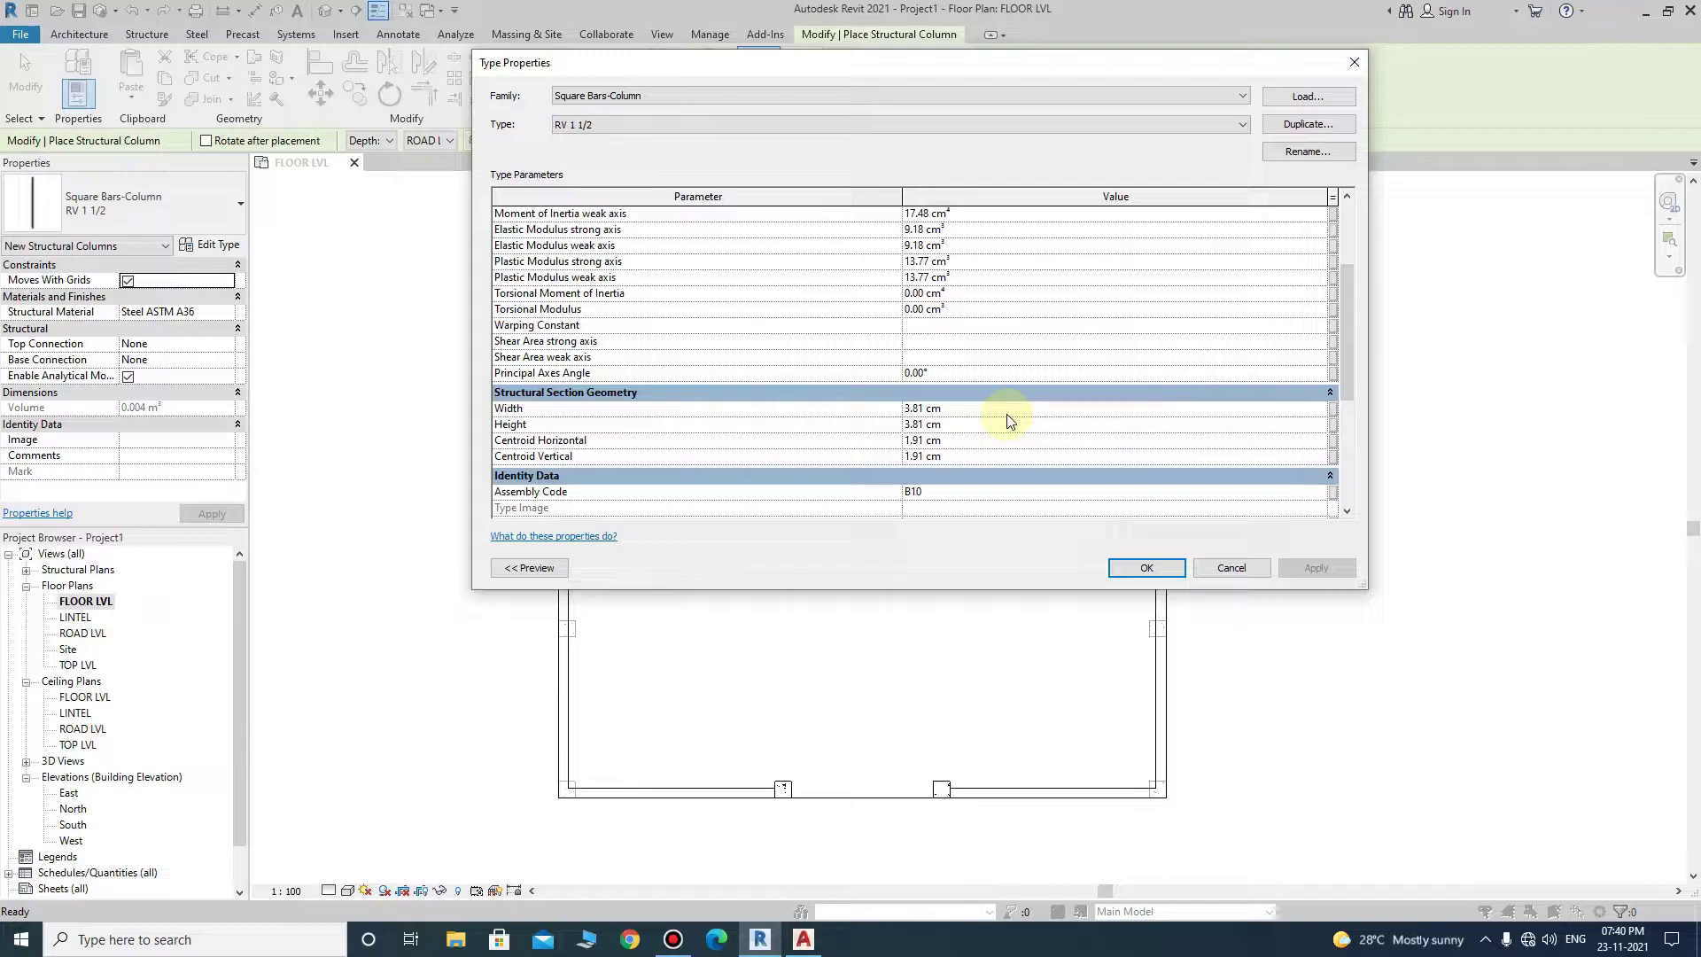
pyautogui.click(1227, 567)
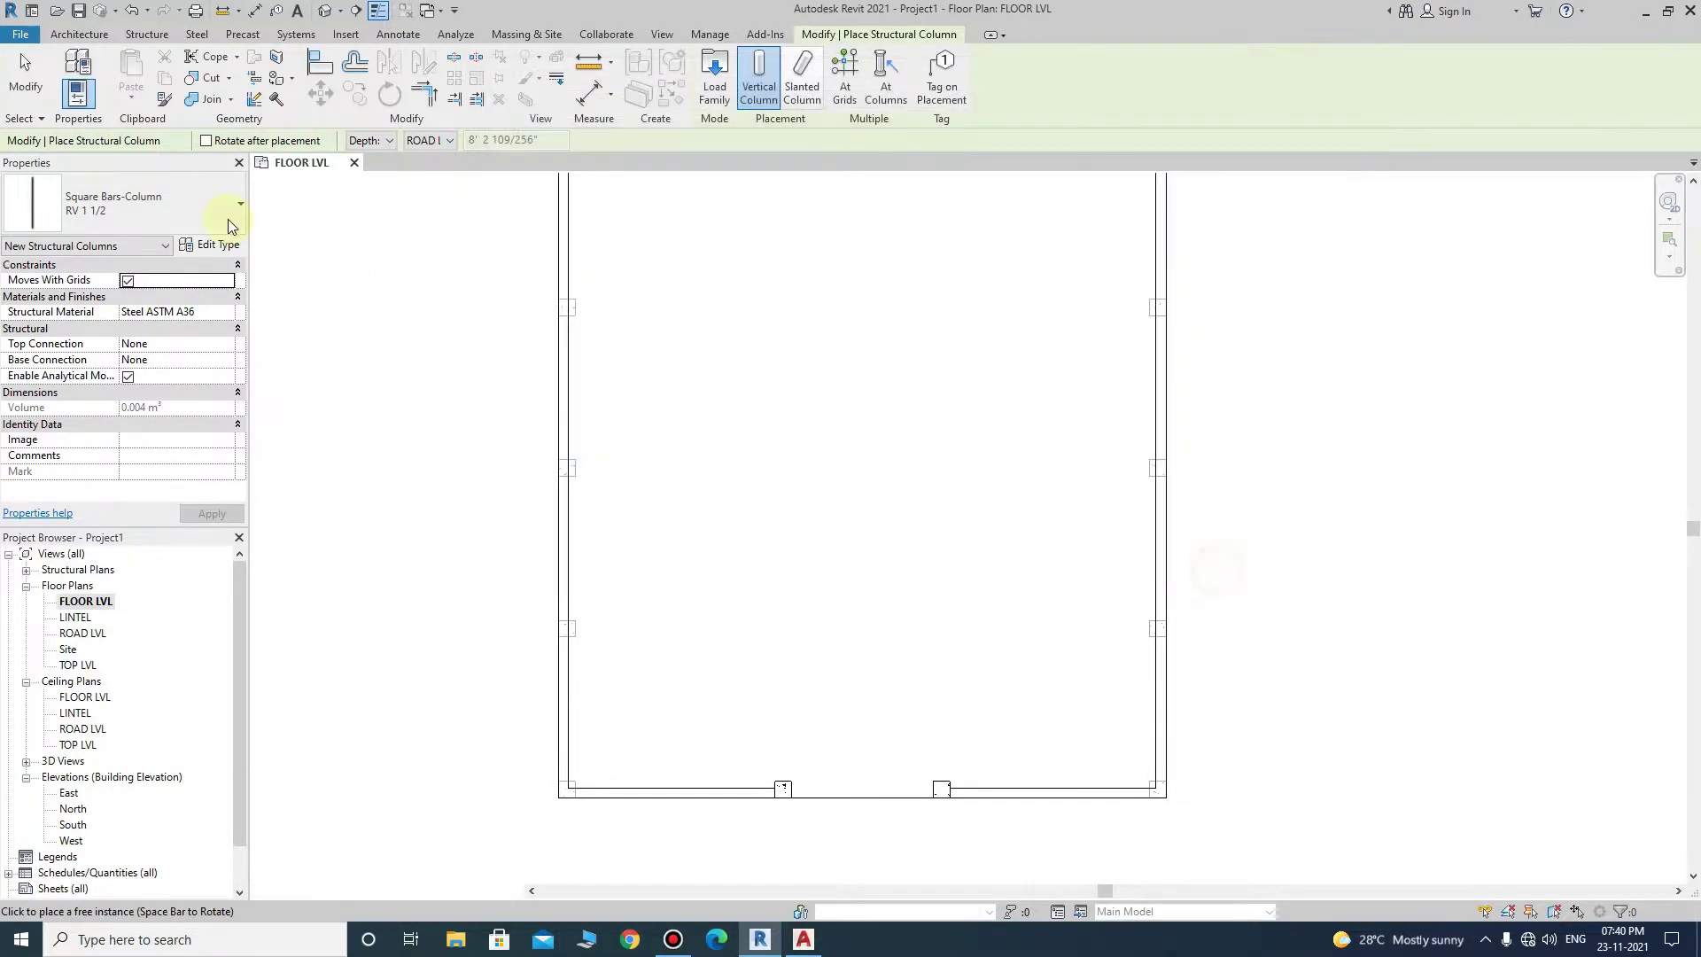
# - Duplicate the type as RV 6" and set its width and height to 15.24 cm
pyautogui.click(232, 250)
pyautogui.click(1298, 126)
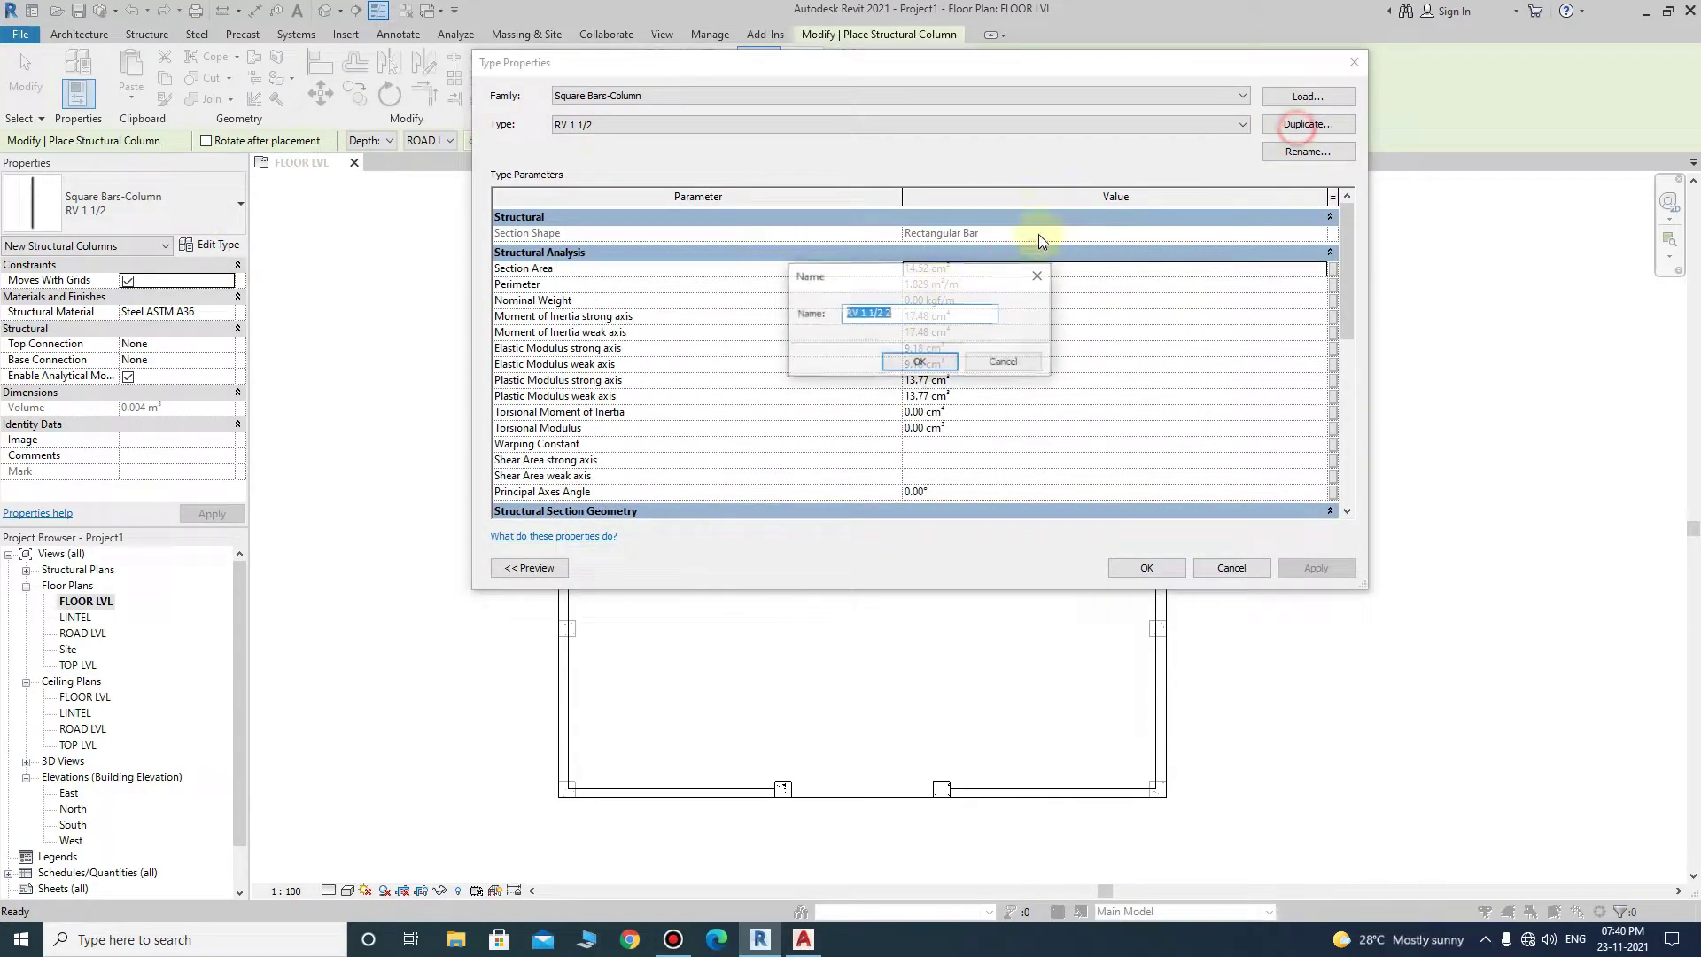
pyautogui.moveTo(894, 313); pyautogui.dragTo(864, 317)
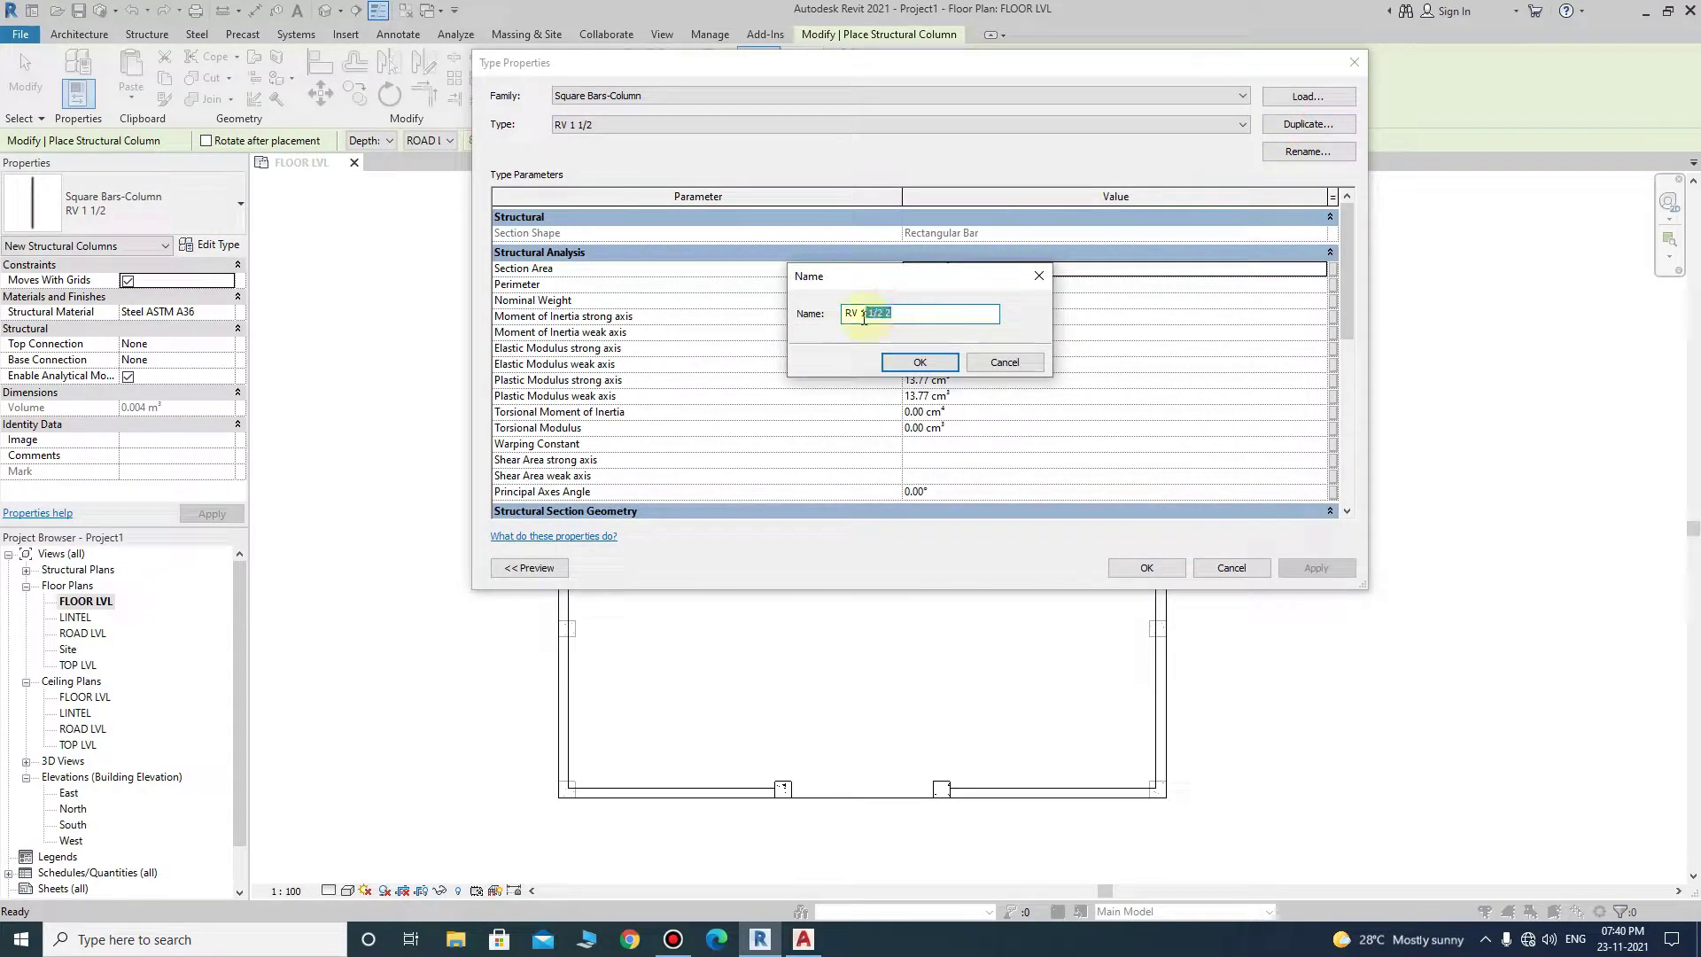
pyautogui.write('6"')
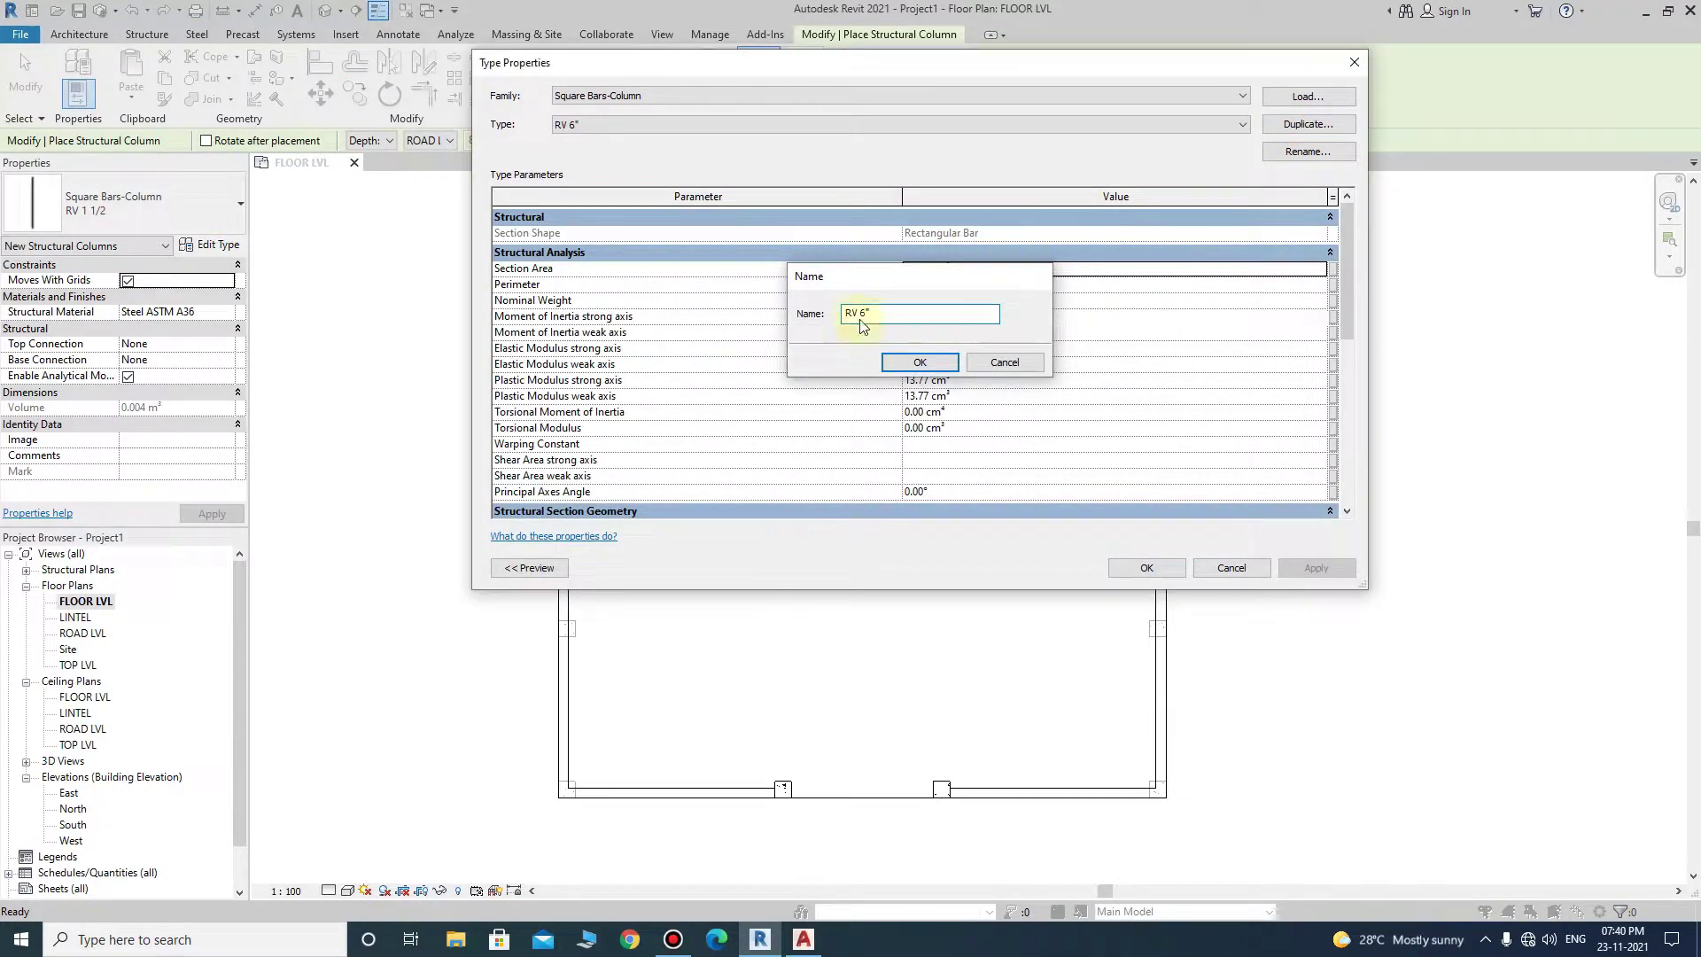
pyautogui.click(920, 362)
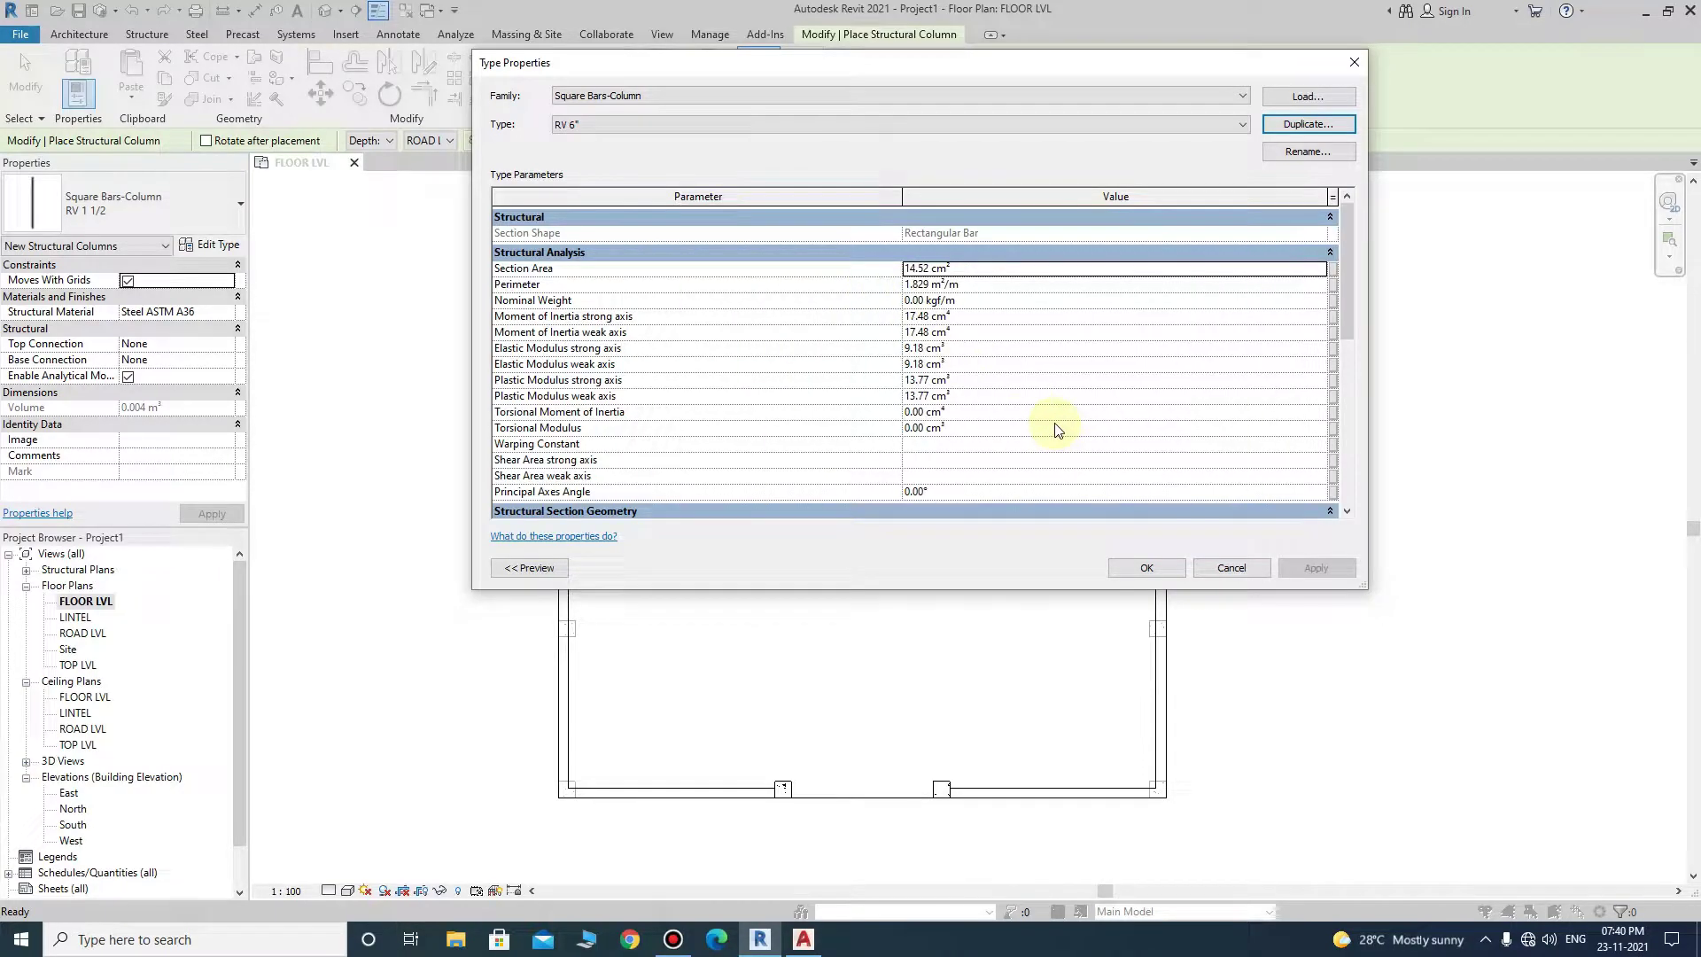
pyautogui.scroll(-3, 1054, 429)
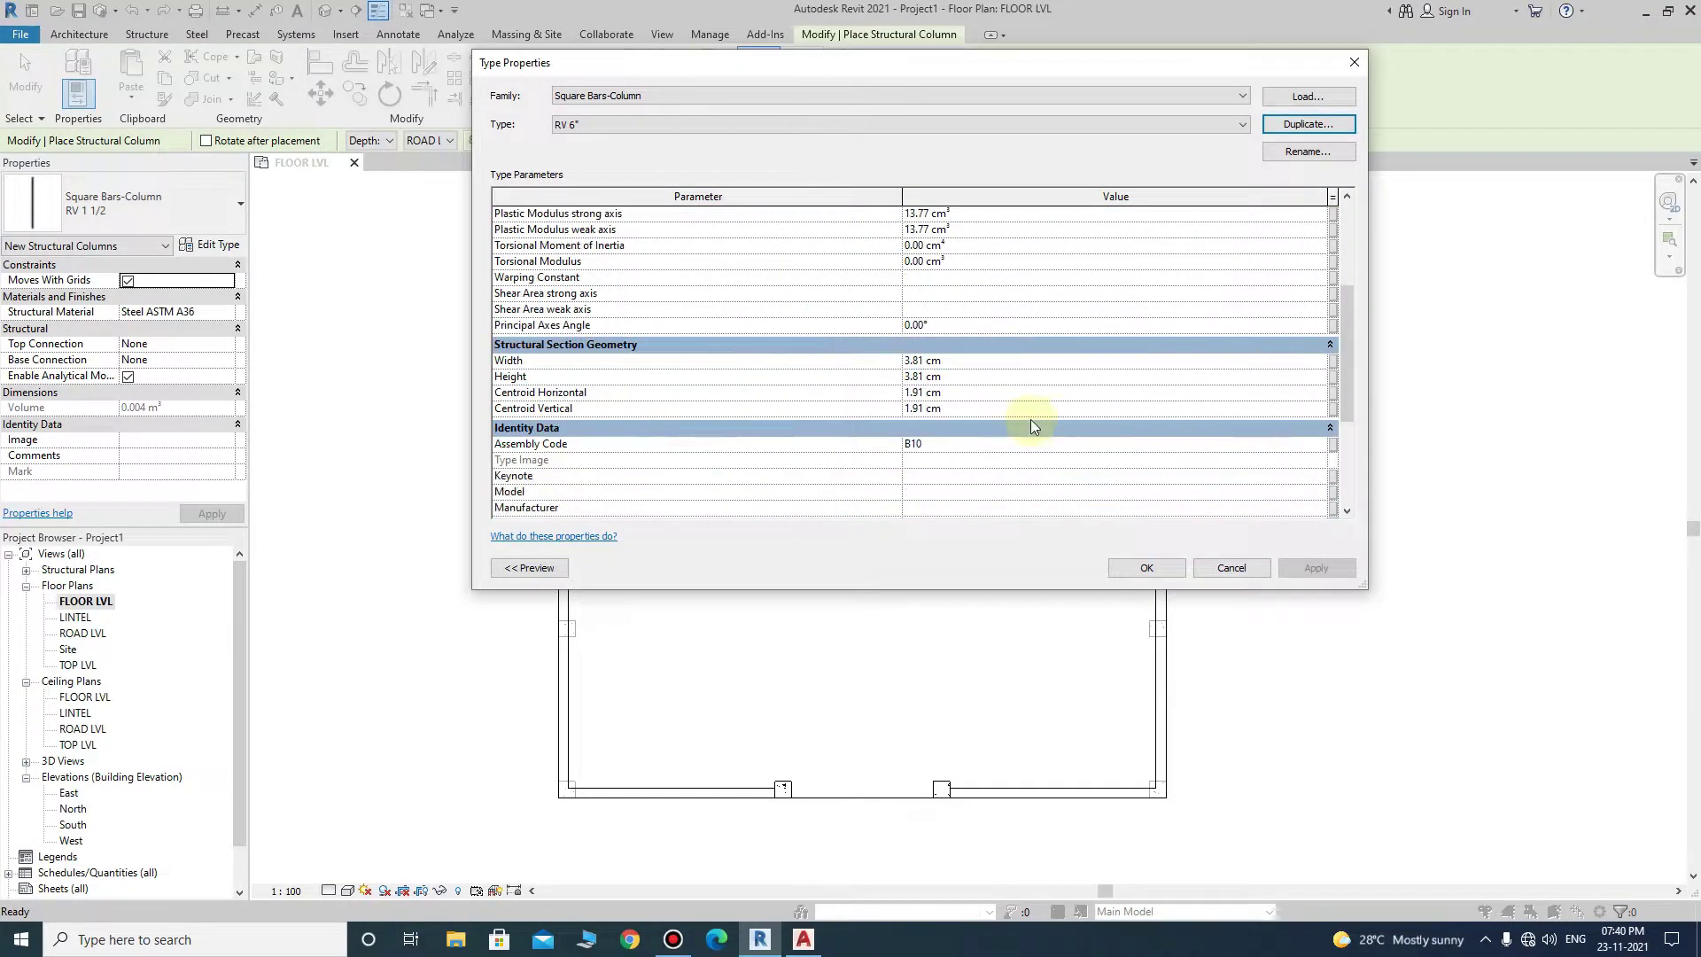
pyautogui.click(963, 362)
pyautogui.write('15.24')
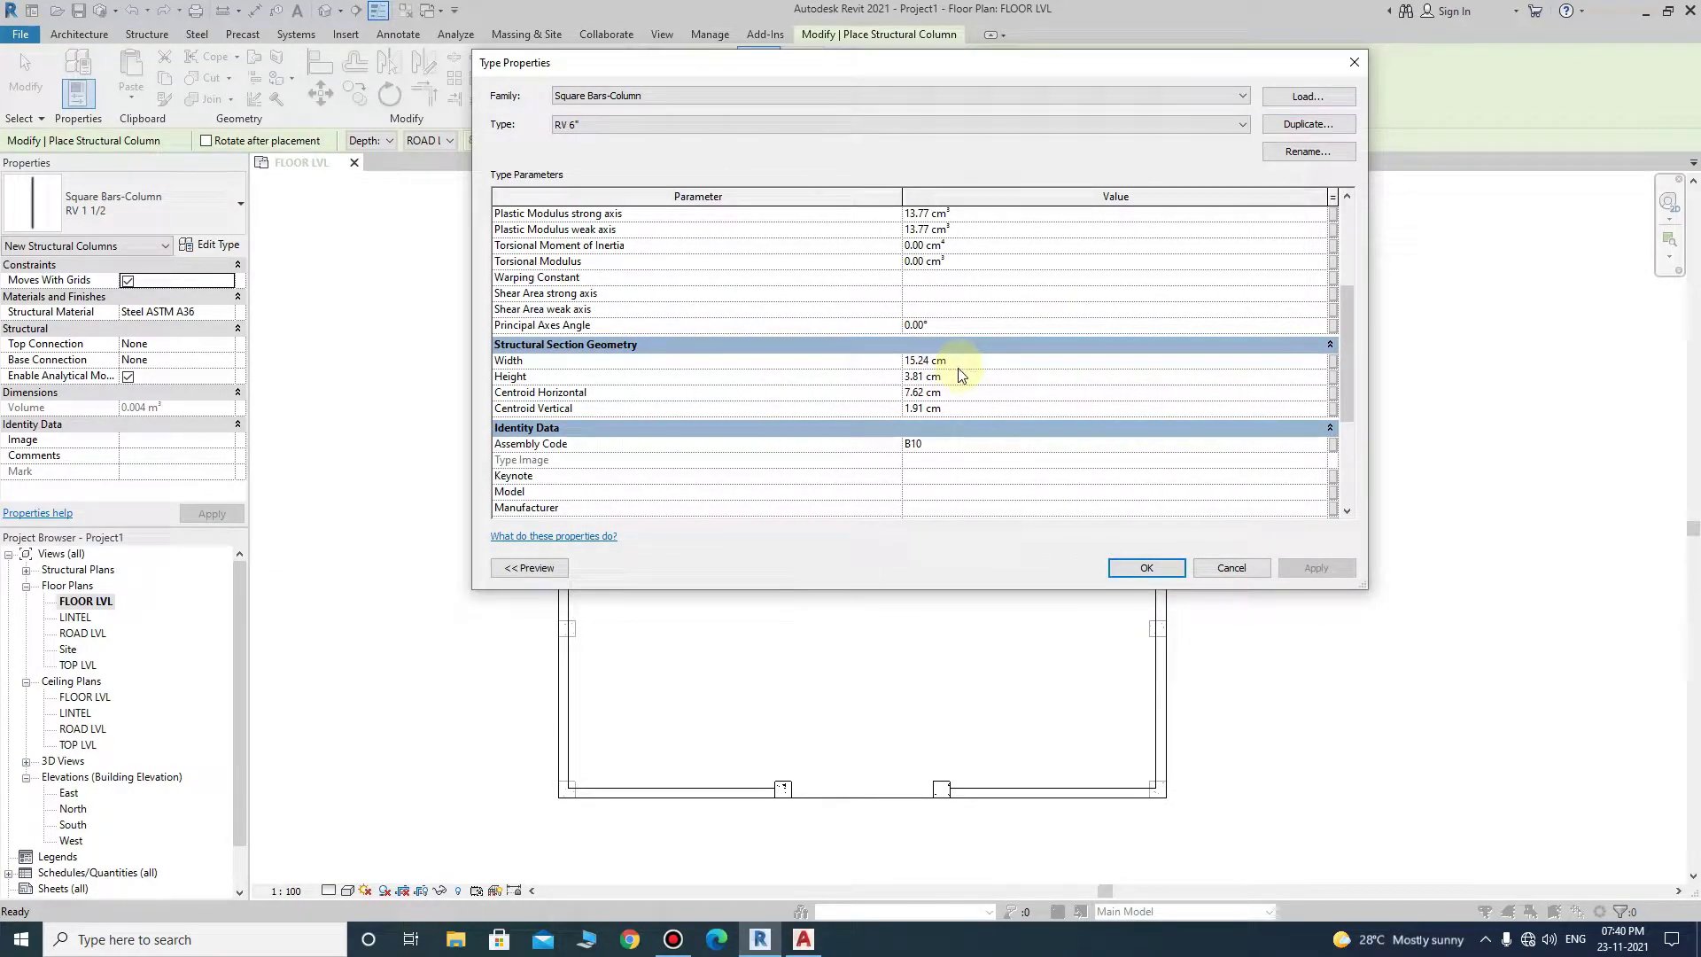
pyautogui.click(958, 377)
# - Apply the RV 6" type and place columns centred in the first two concrete columns
pyautogui.click(1144, 568)
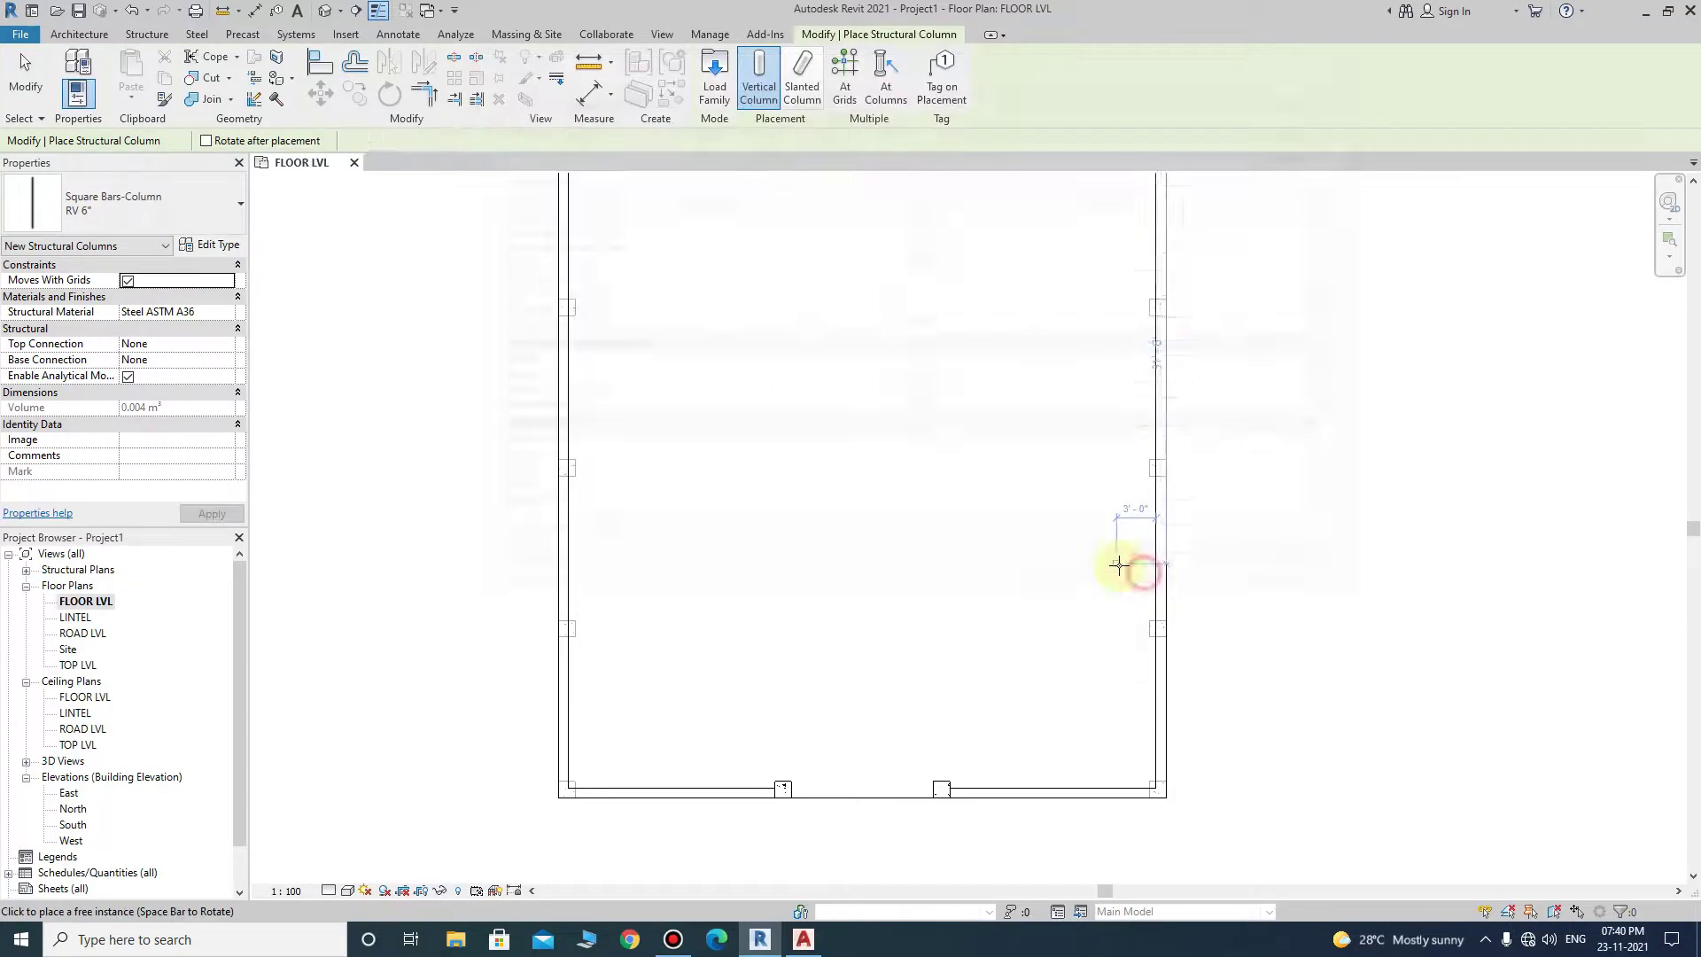
pyautogui.scroll(3, 574, 791)
pyautogui.scroll(2, 581, 784)
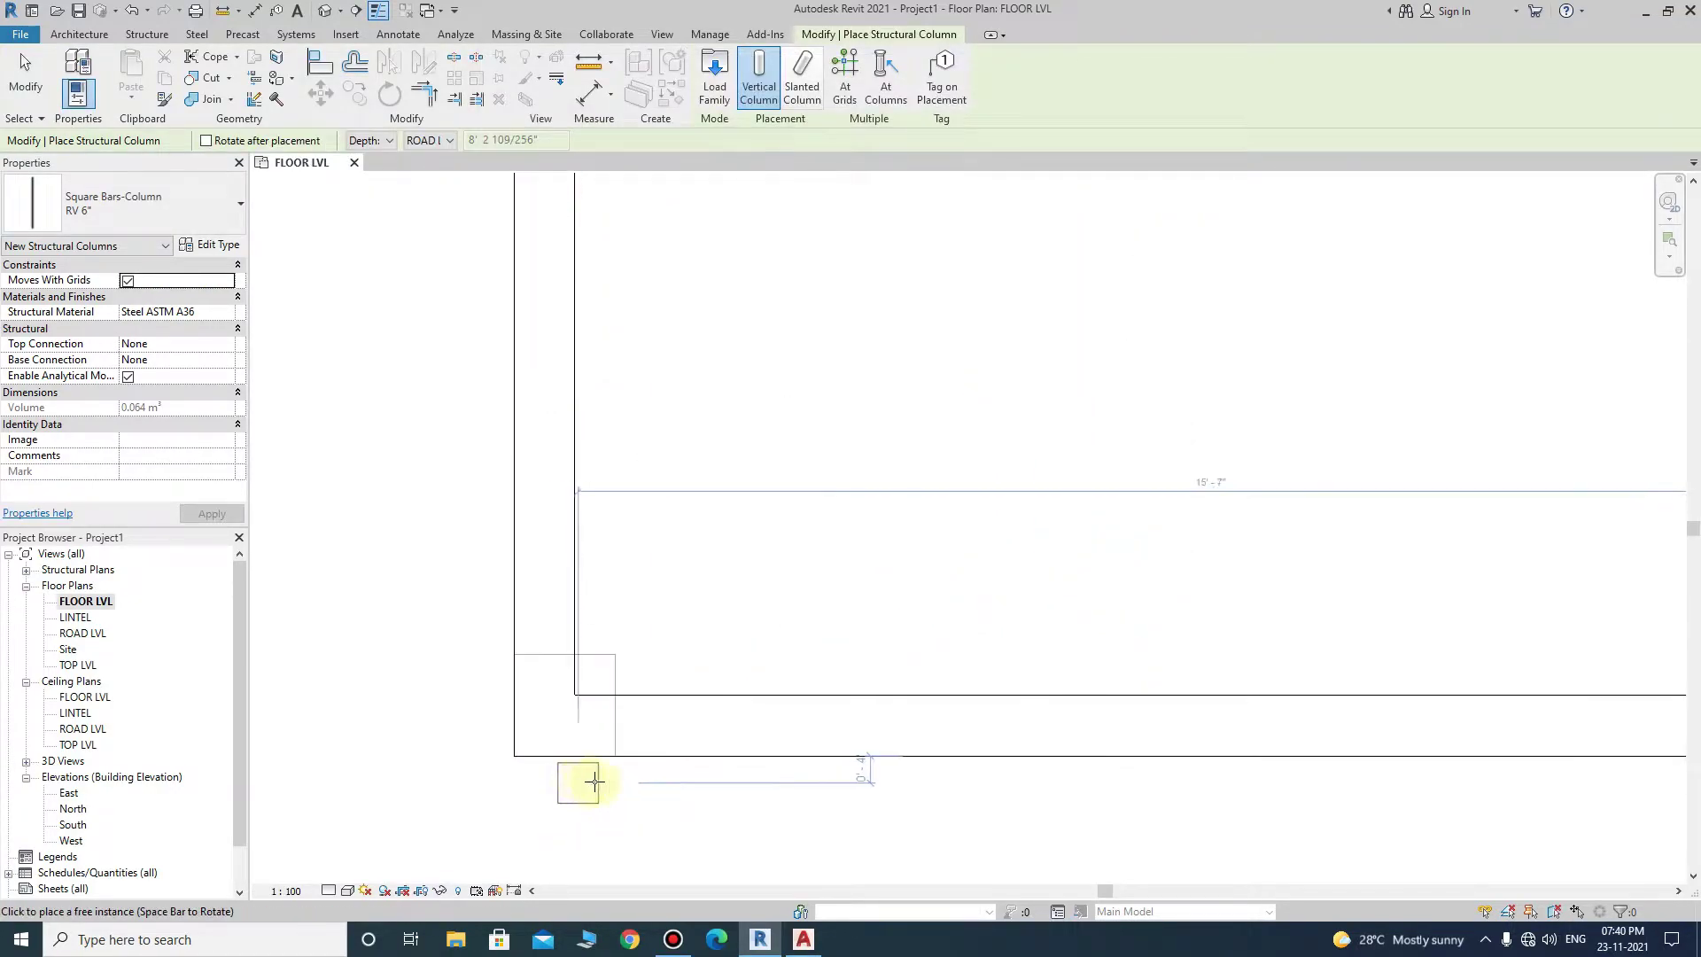
pyautogui.scroll(2, 558, 665)
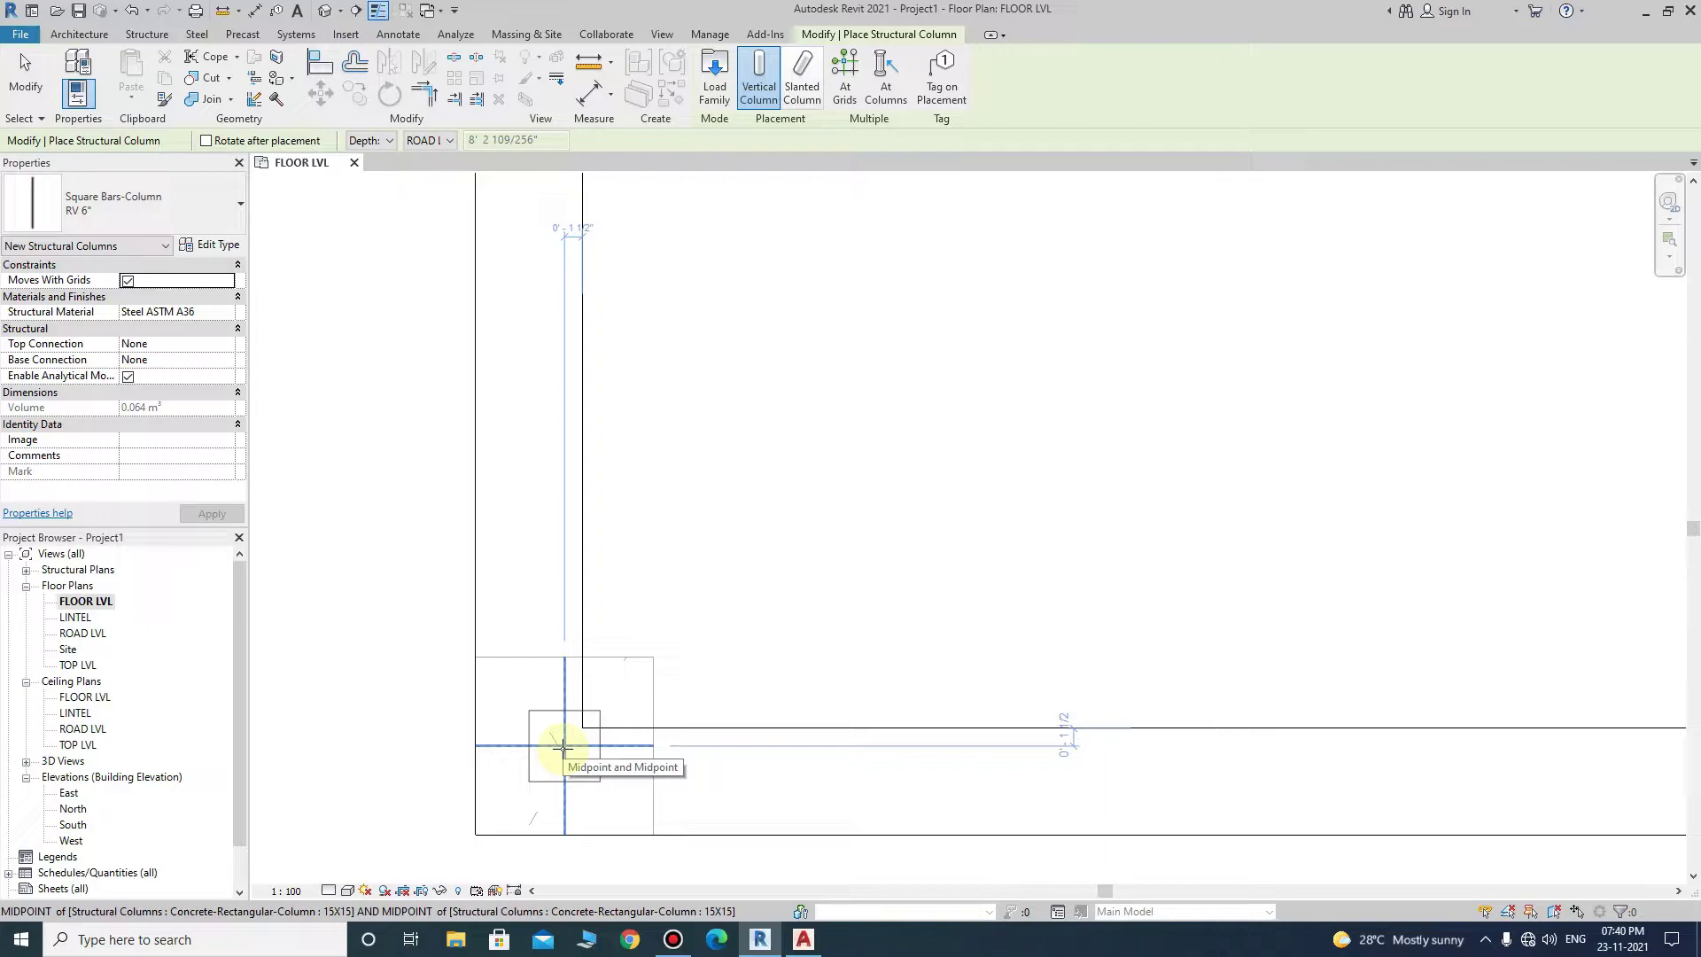
pyautogui.click(563, 747)
pyautogui.scroll(-2, 752, 824)
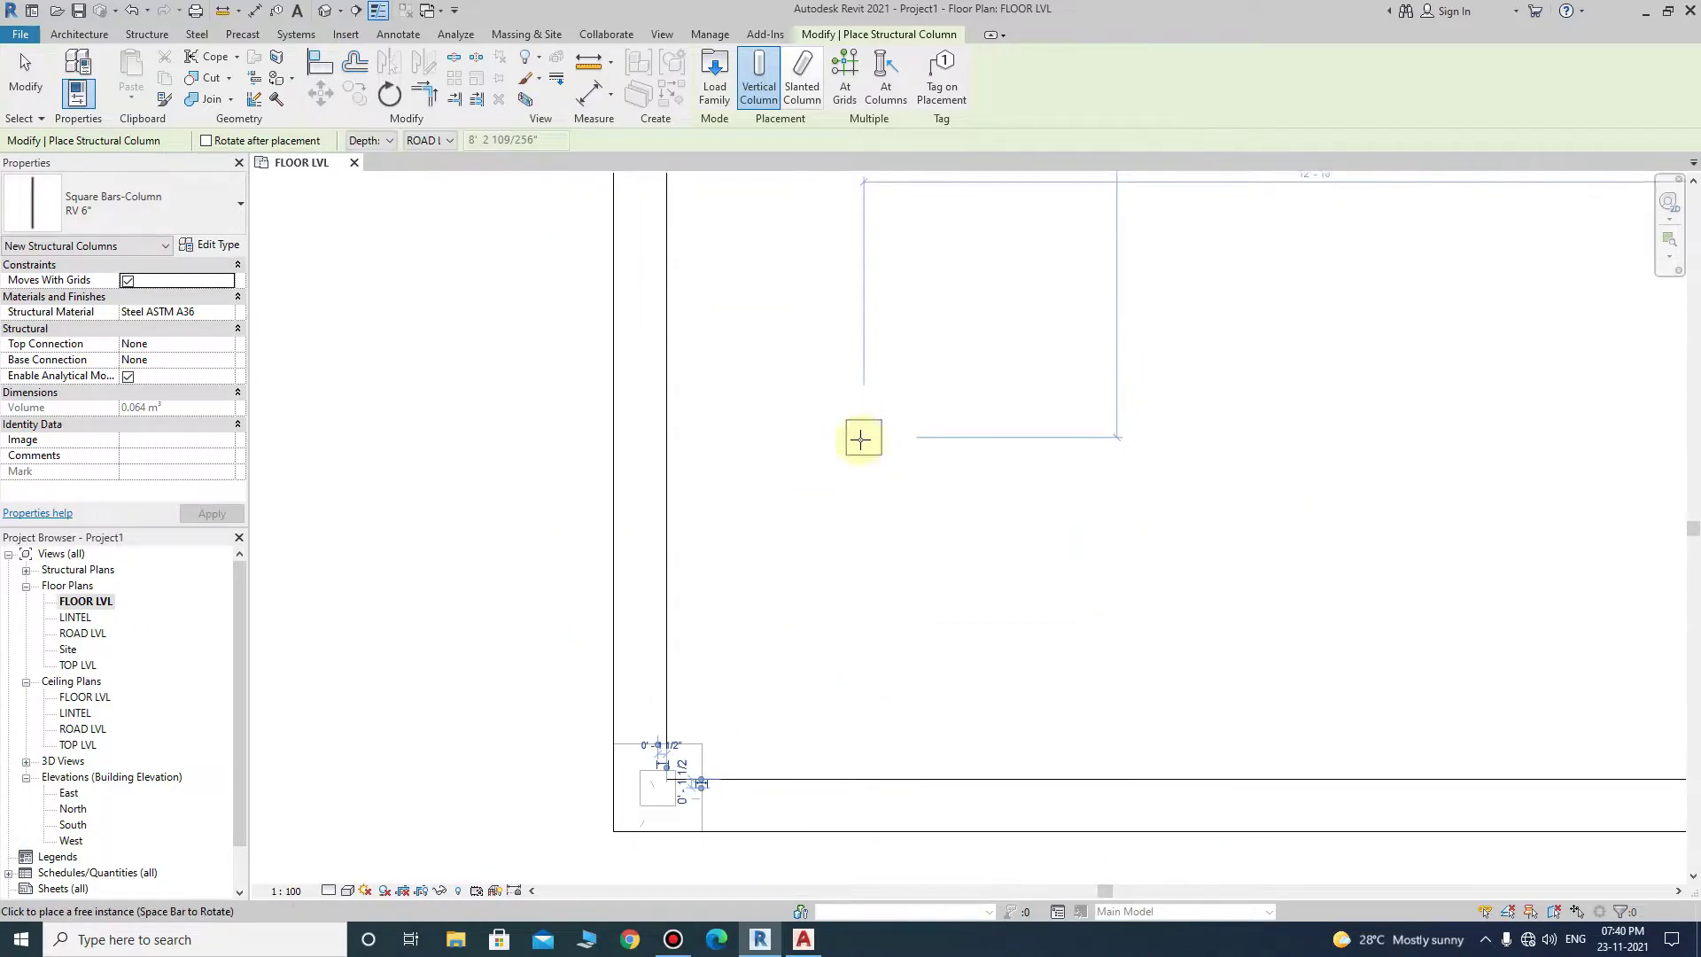
pyautogui.moveTo(860, 439); pyautogui.dragTo(851, 844, button='middle')
pyautogui.scroll(1, 677, 308)
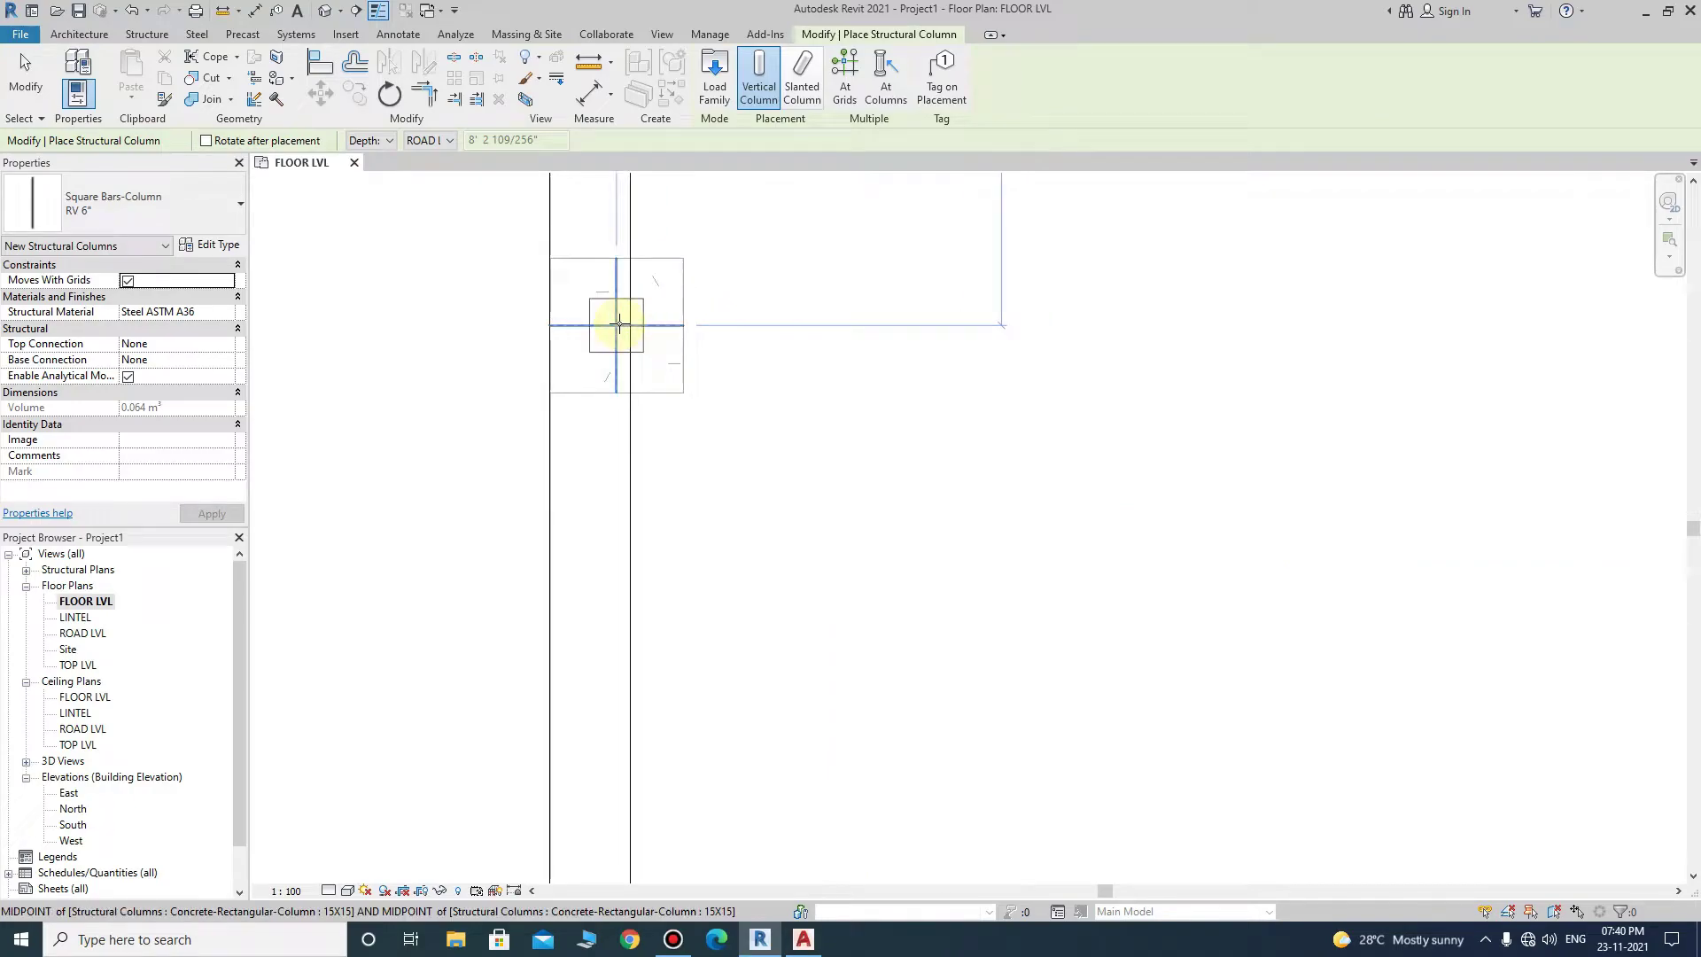
pyautogui.click(618, 324)
# - Place two more RV 6" columns centred inside further concrete columns
pyautogui.scroll(-1, 592, 574)
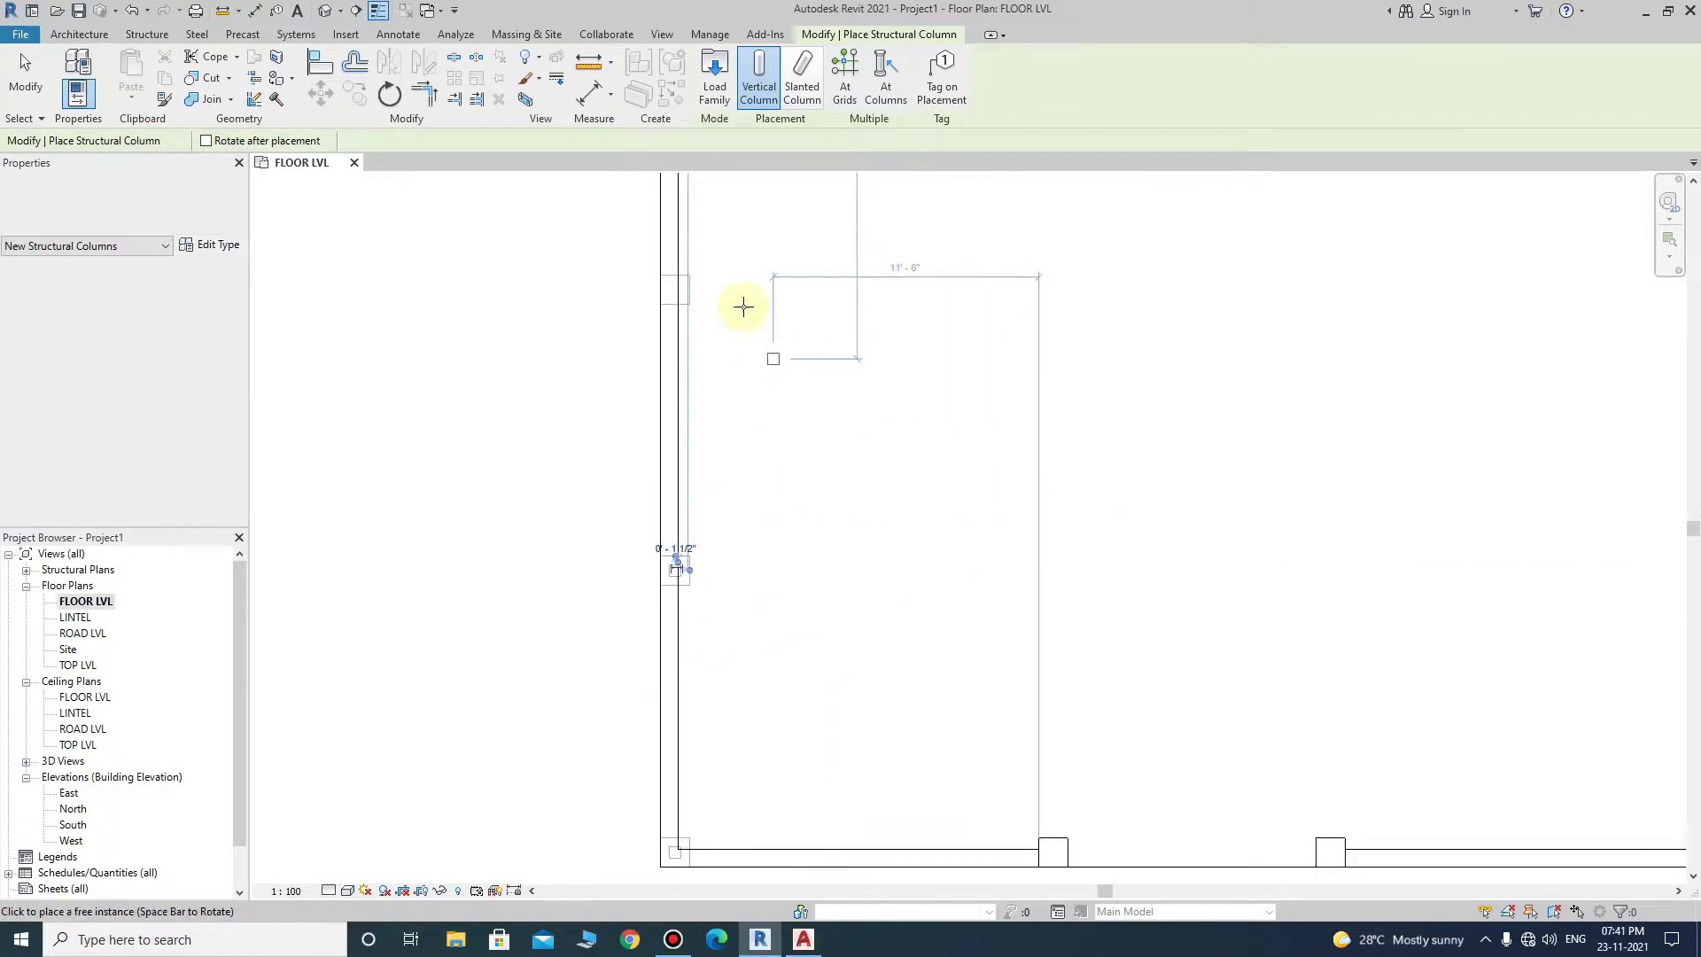
pyautogui.click(627, 303)
pyautogui.scroll(-3, 783, 425)
pyautogui.scroll(3, 688, 464)
pyautogui.scroll(-1, 805, 307)
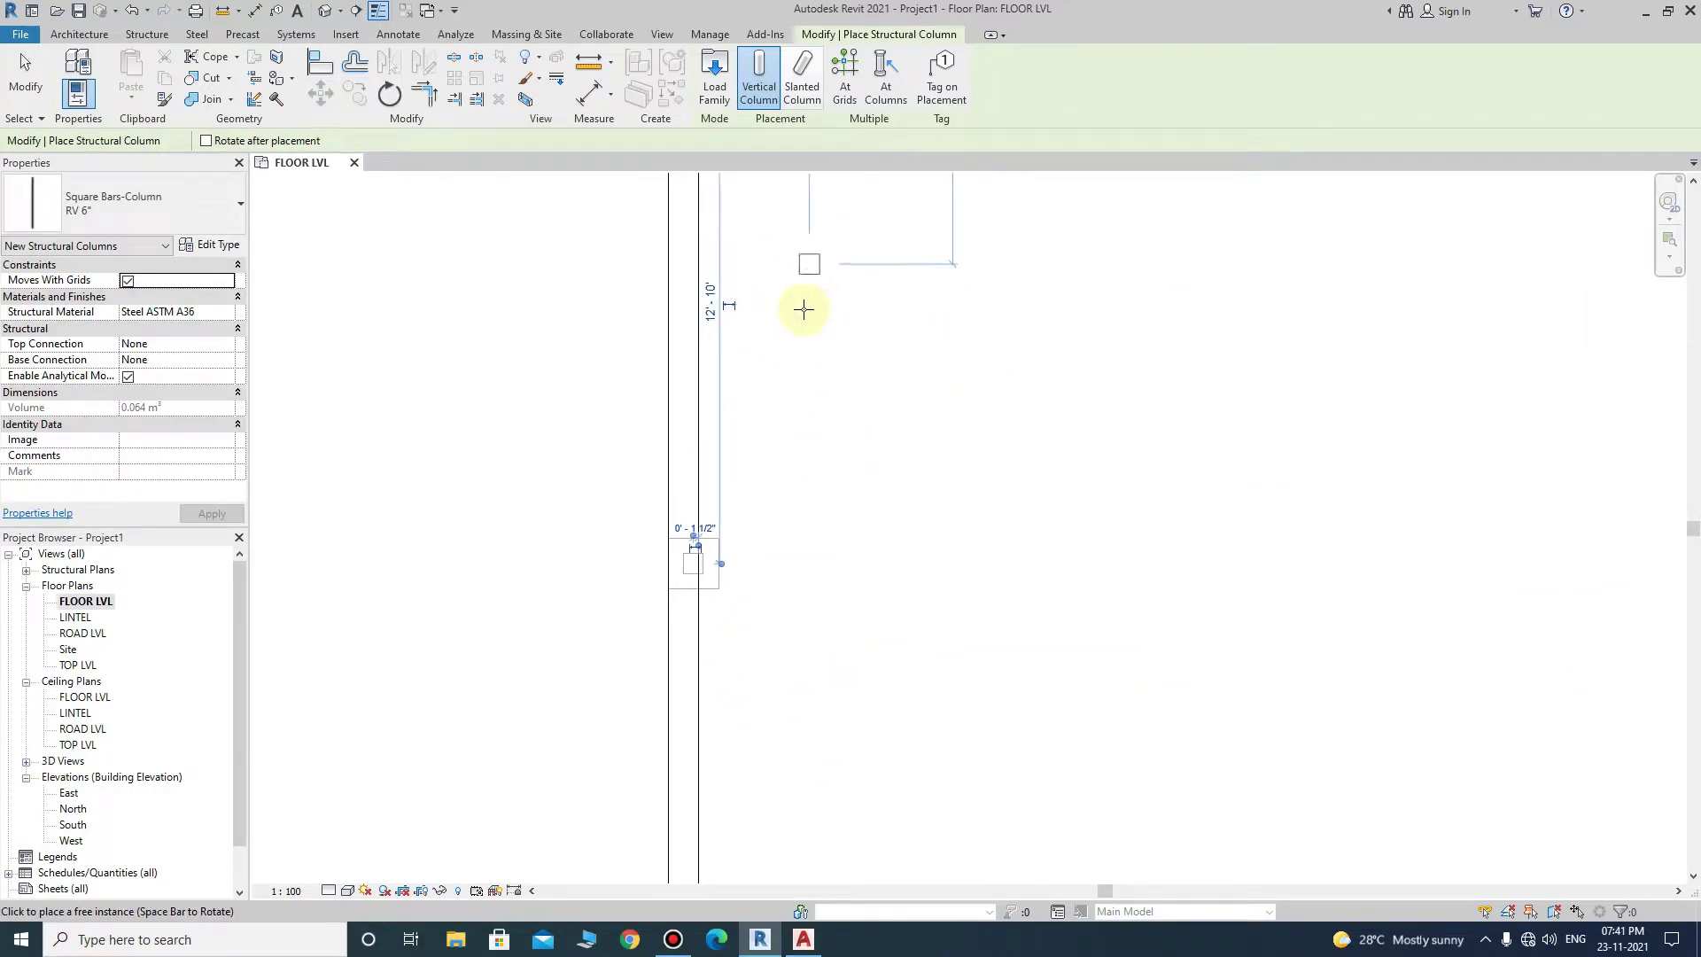
pyautogui.scroll(2, 559, 445)
pyautogui.moveTo(559, 446); pyautogui.dragTo(1470, 425, button='middle')
pyautogui.scroll(-1, 1120, 369)
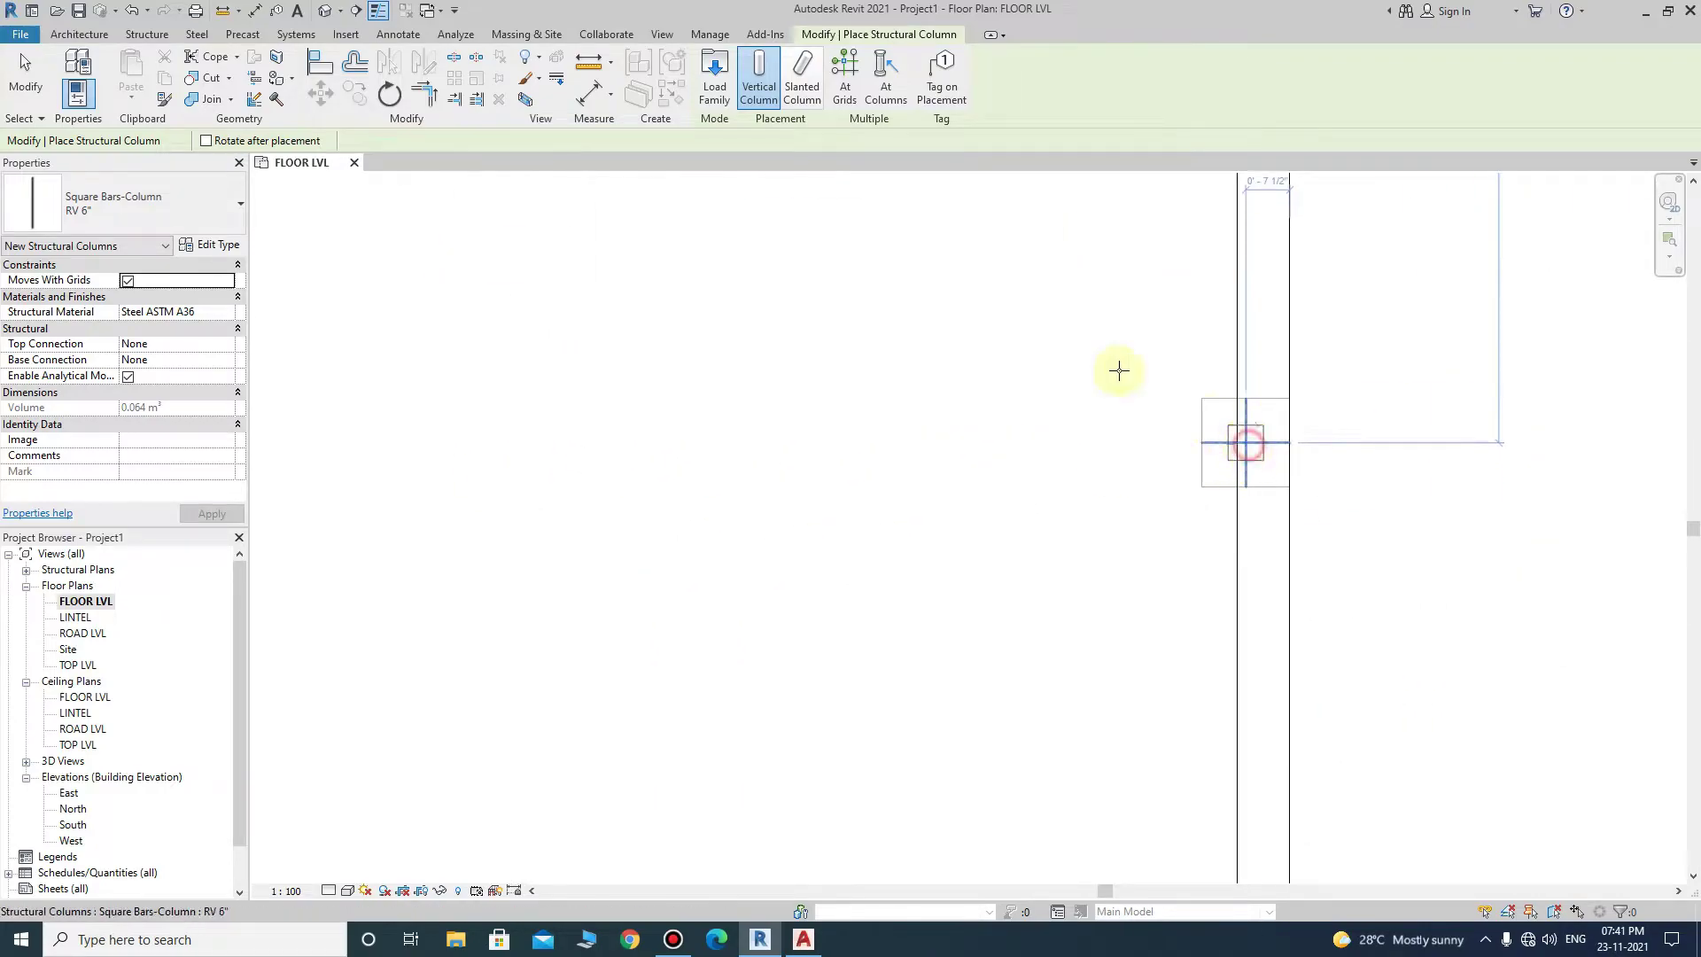
pyautogui.click(1185, 617)
pyautogui.moveTo(1303, 696)
pyautogui.mouseDown(button='middle')
pyautogui.moveTo(1201, 608)
pyautogui.moveTo(910, 578)
pyautogui.mouseUp(button='middle')
pyautogui.scroll(-1, 922, 585)
# - In the default 3D view, set the corner steel column to run from FLOOR LVL to TOP LVL
pyautogui.click(326, 10)
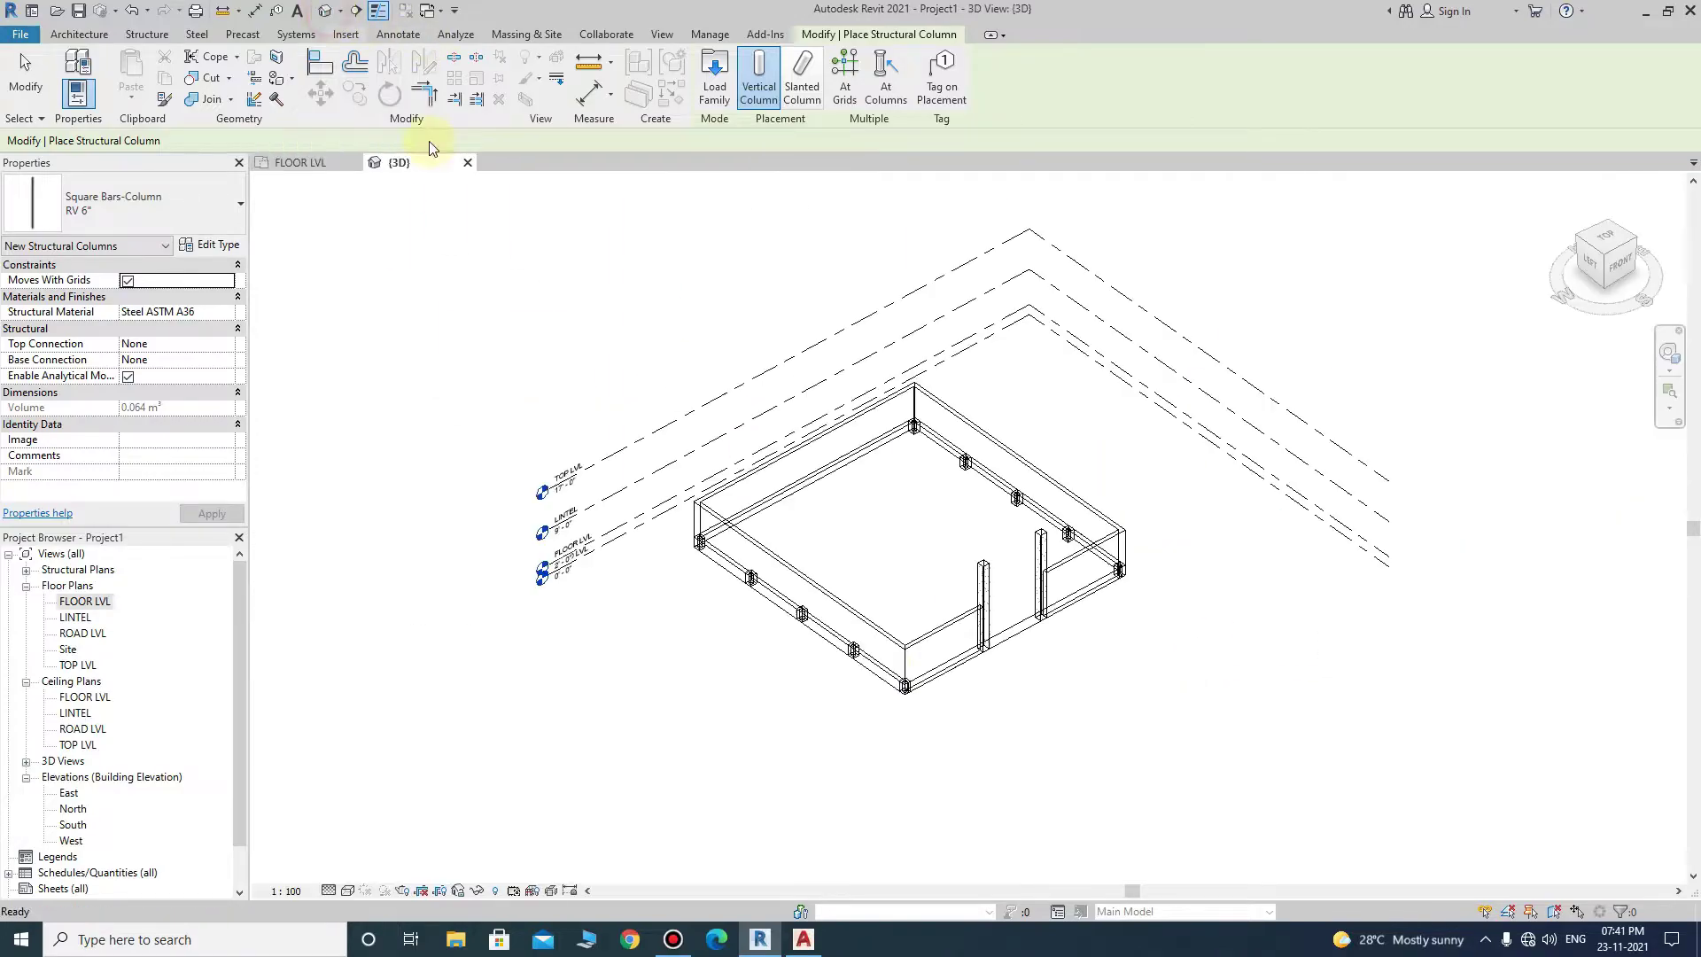
pyautogui.scroll(5, 912, 620)
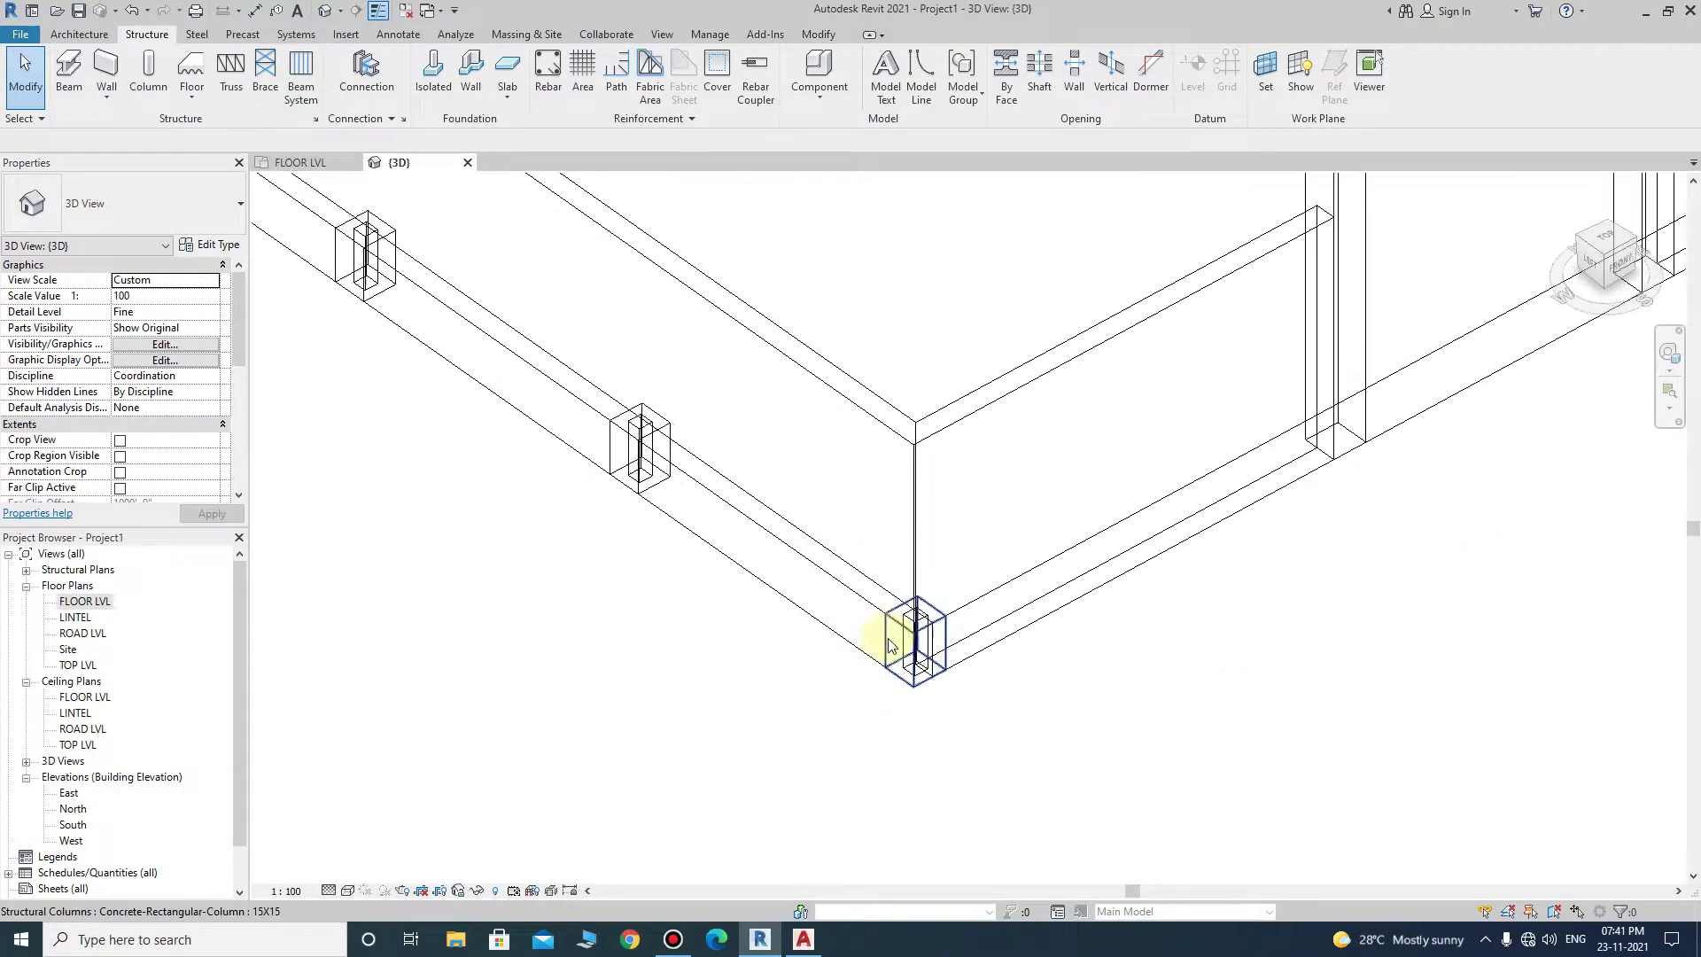
pyautogui.click(921, 607)
pyautogui.click(213, 301)
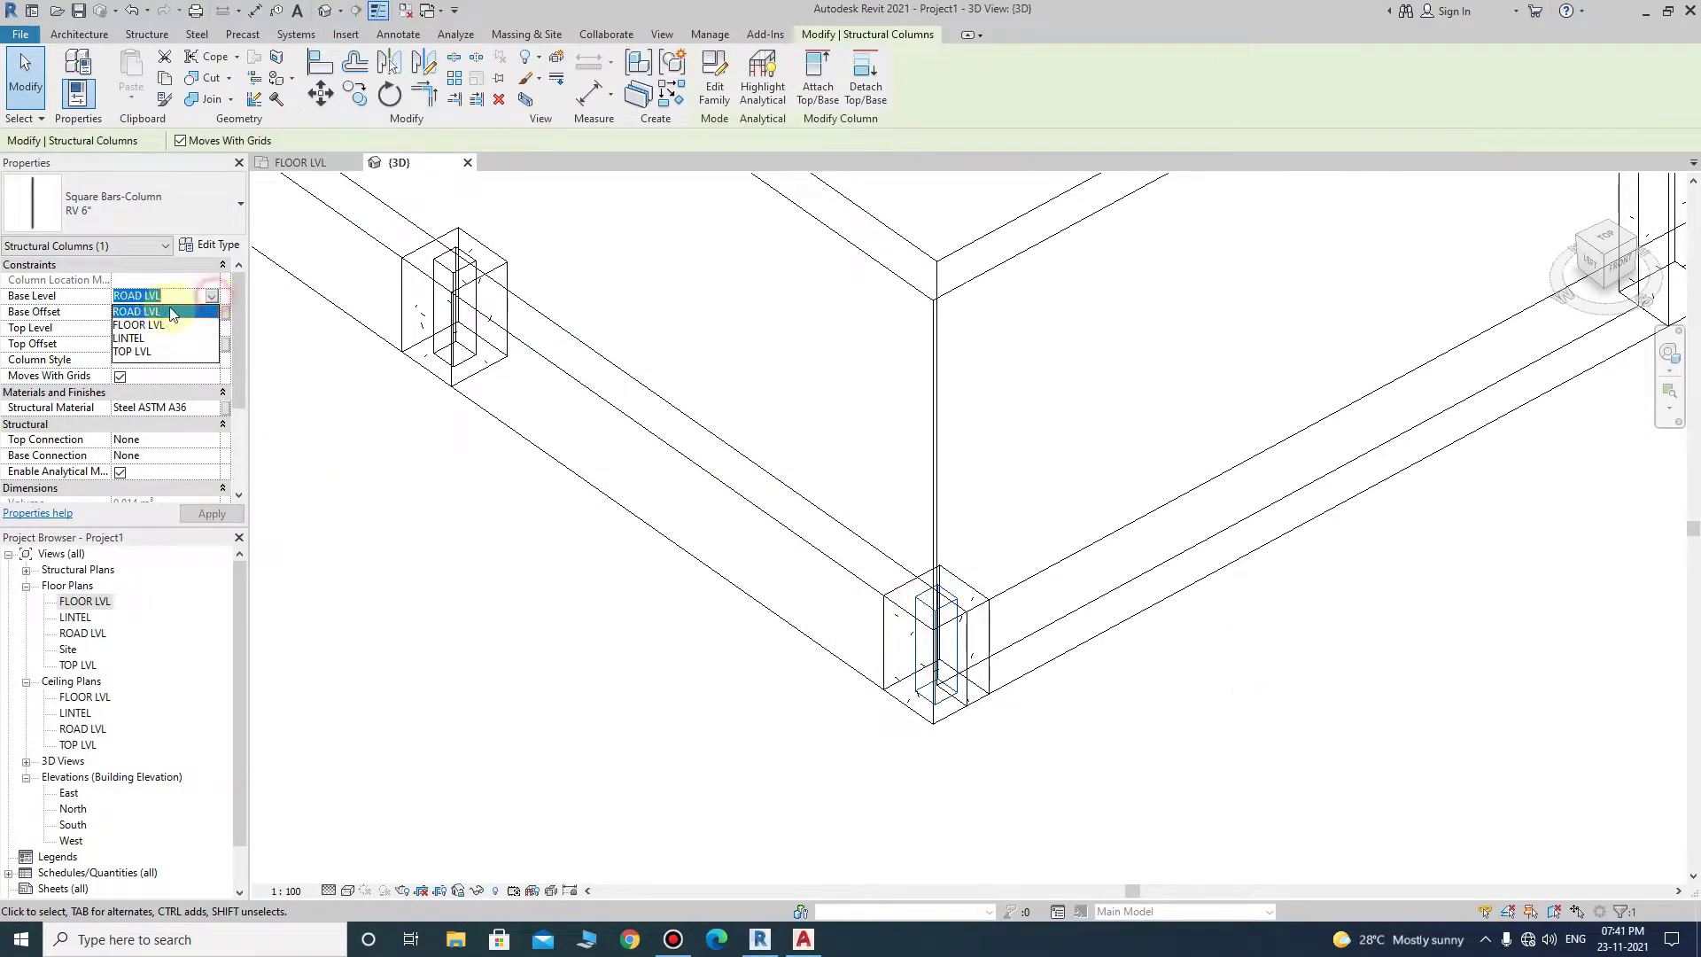
pyautogui.click(142, 324)
pyautogui.click(212, 328)
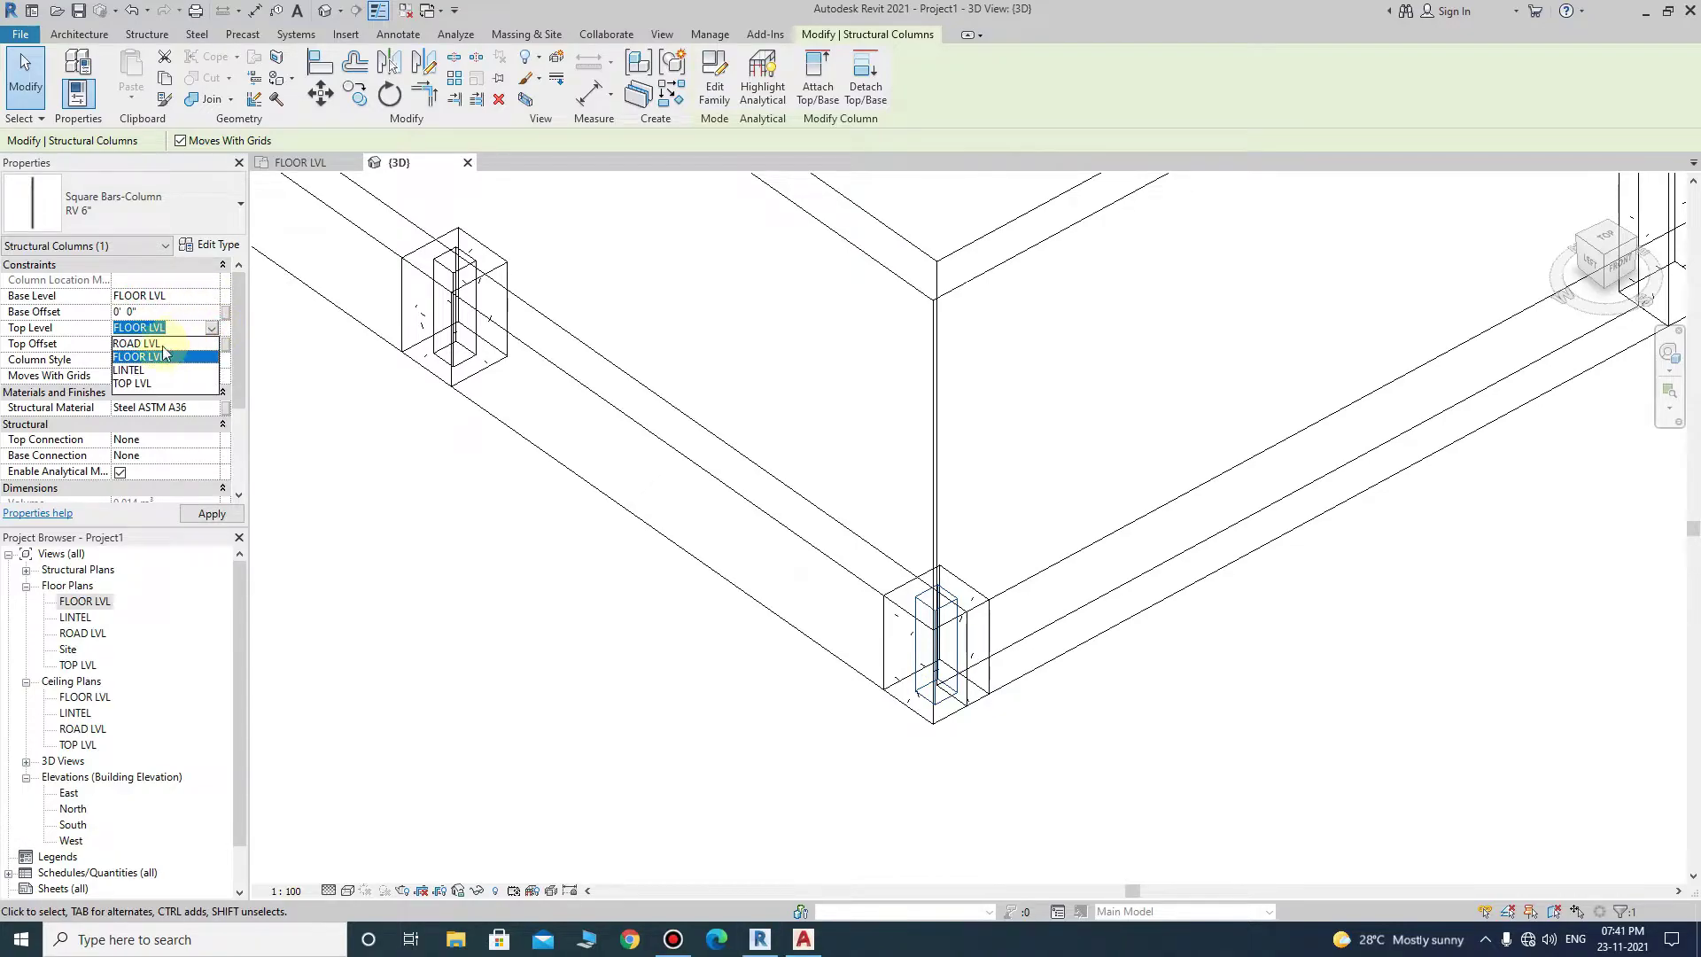
pyautogui.click(138, 383)
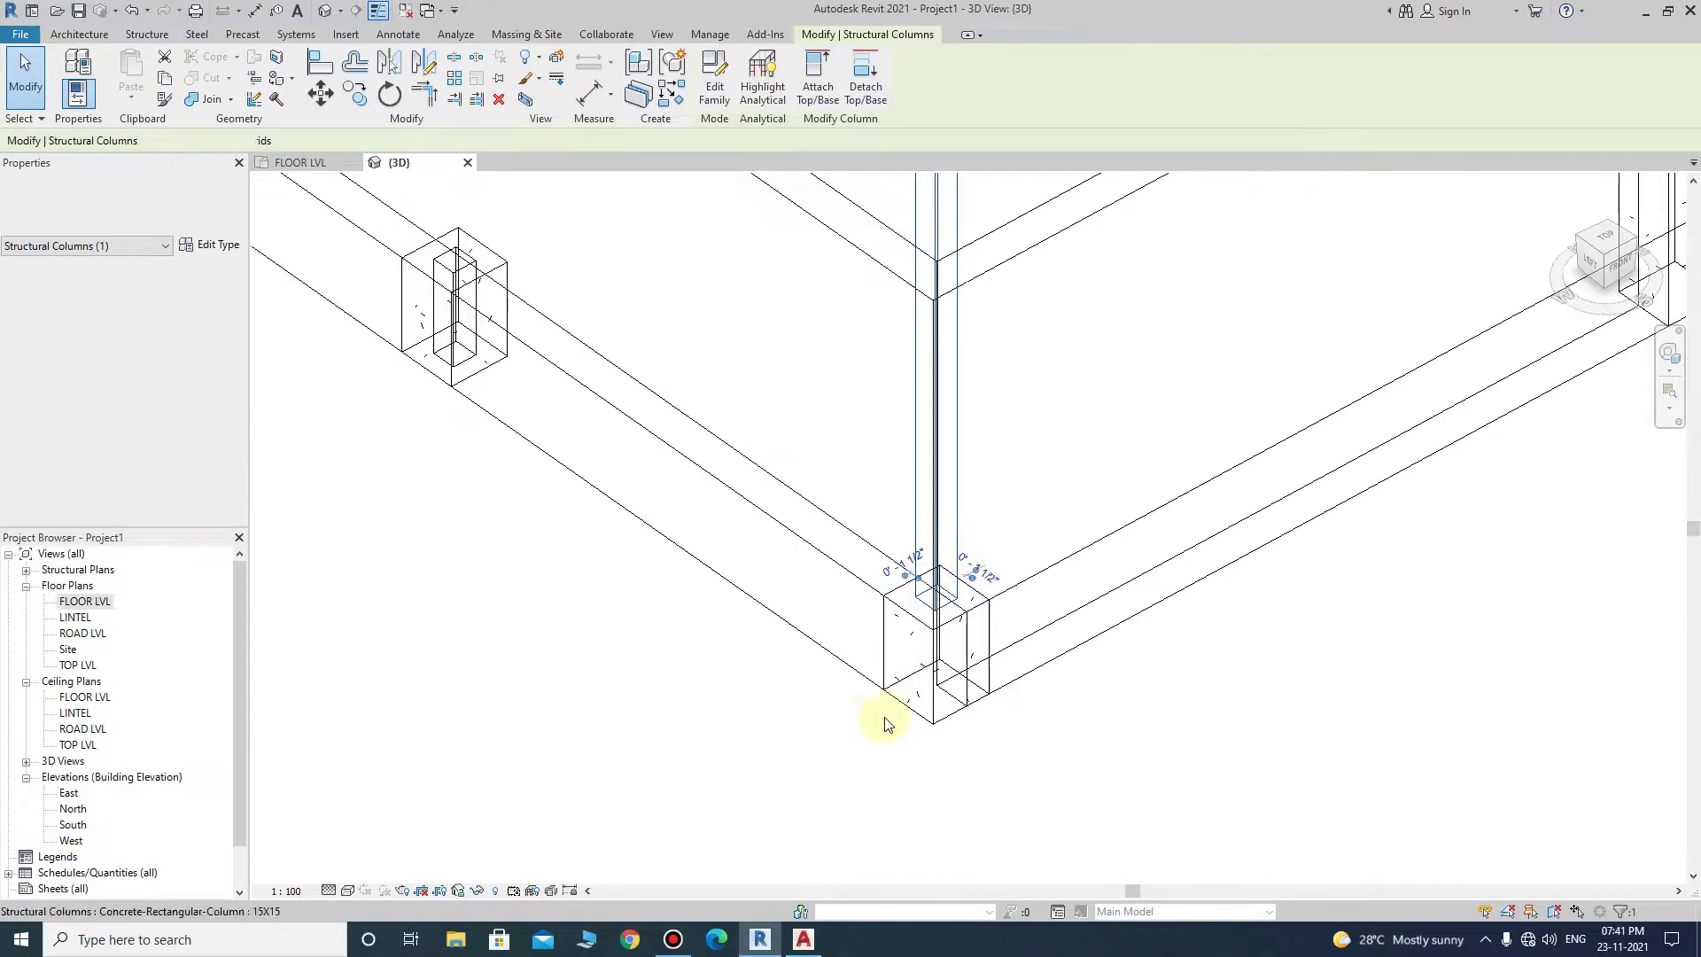
pyautogui.scroll(-3, 926, 696)
# - Match the short column's type to the tall column's type
pyautogui.click(164, 100)
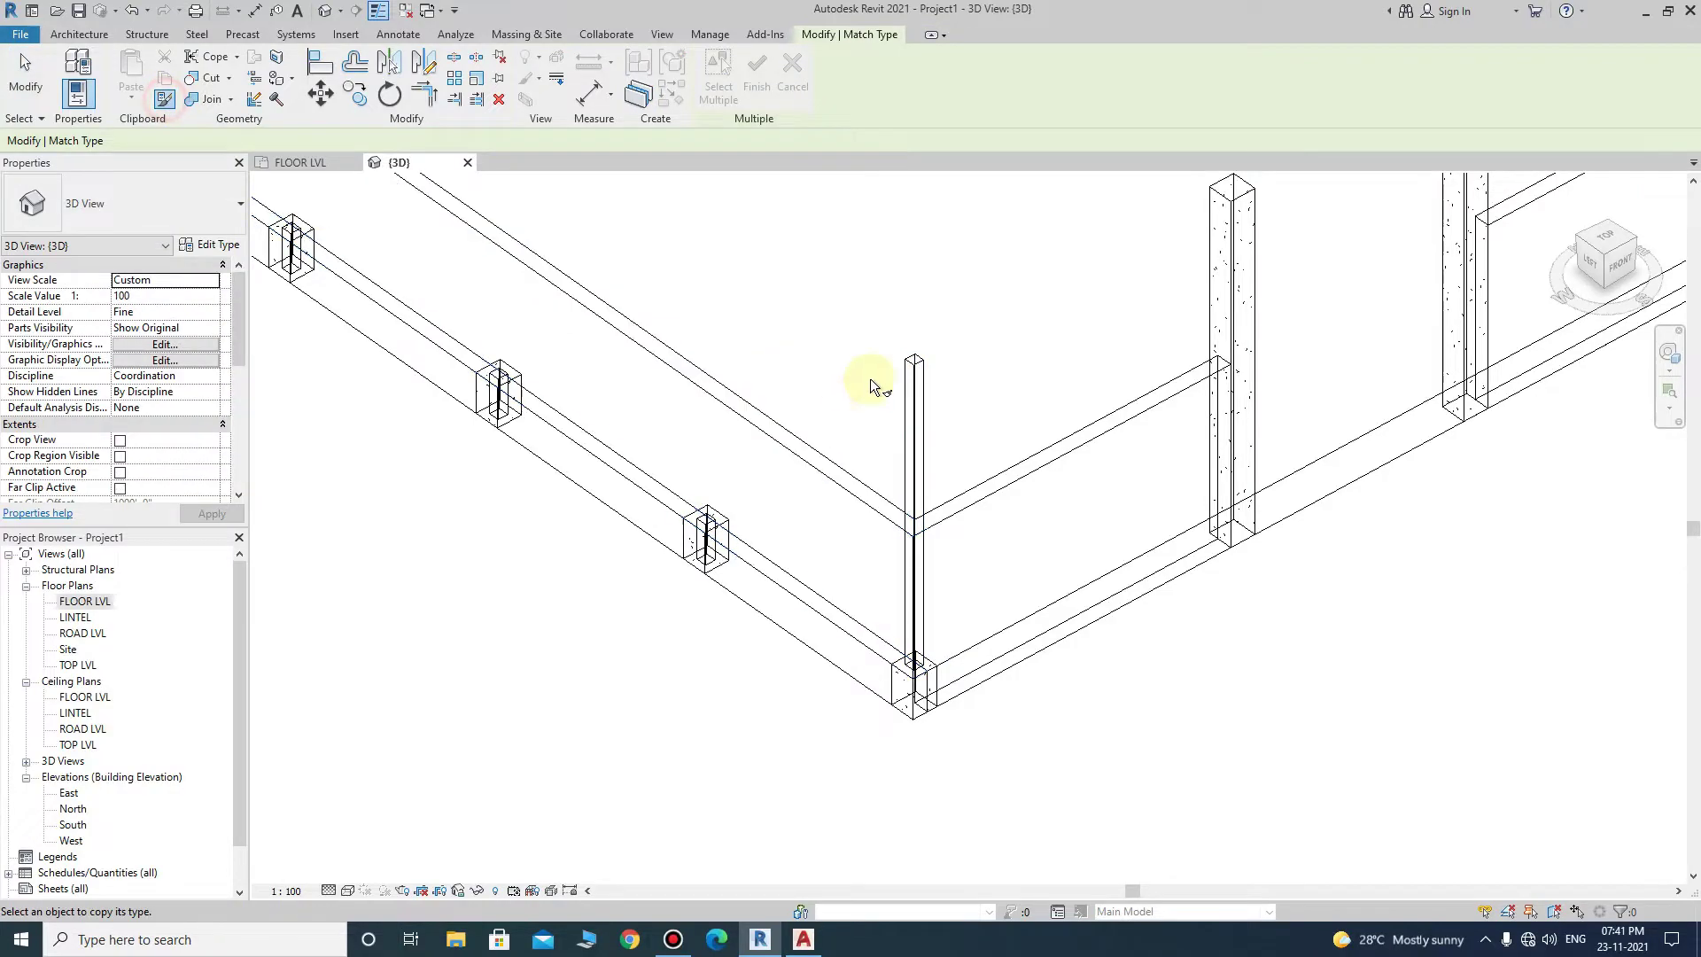
pyautogui.click(918, 368)
pyautogui.click(702, 550)
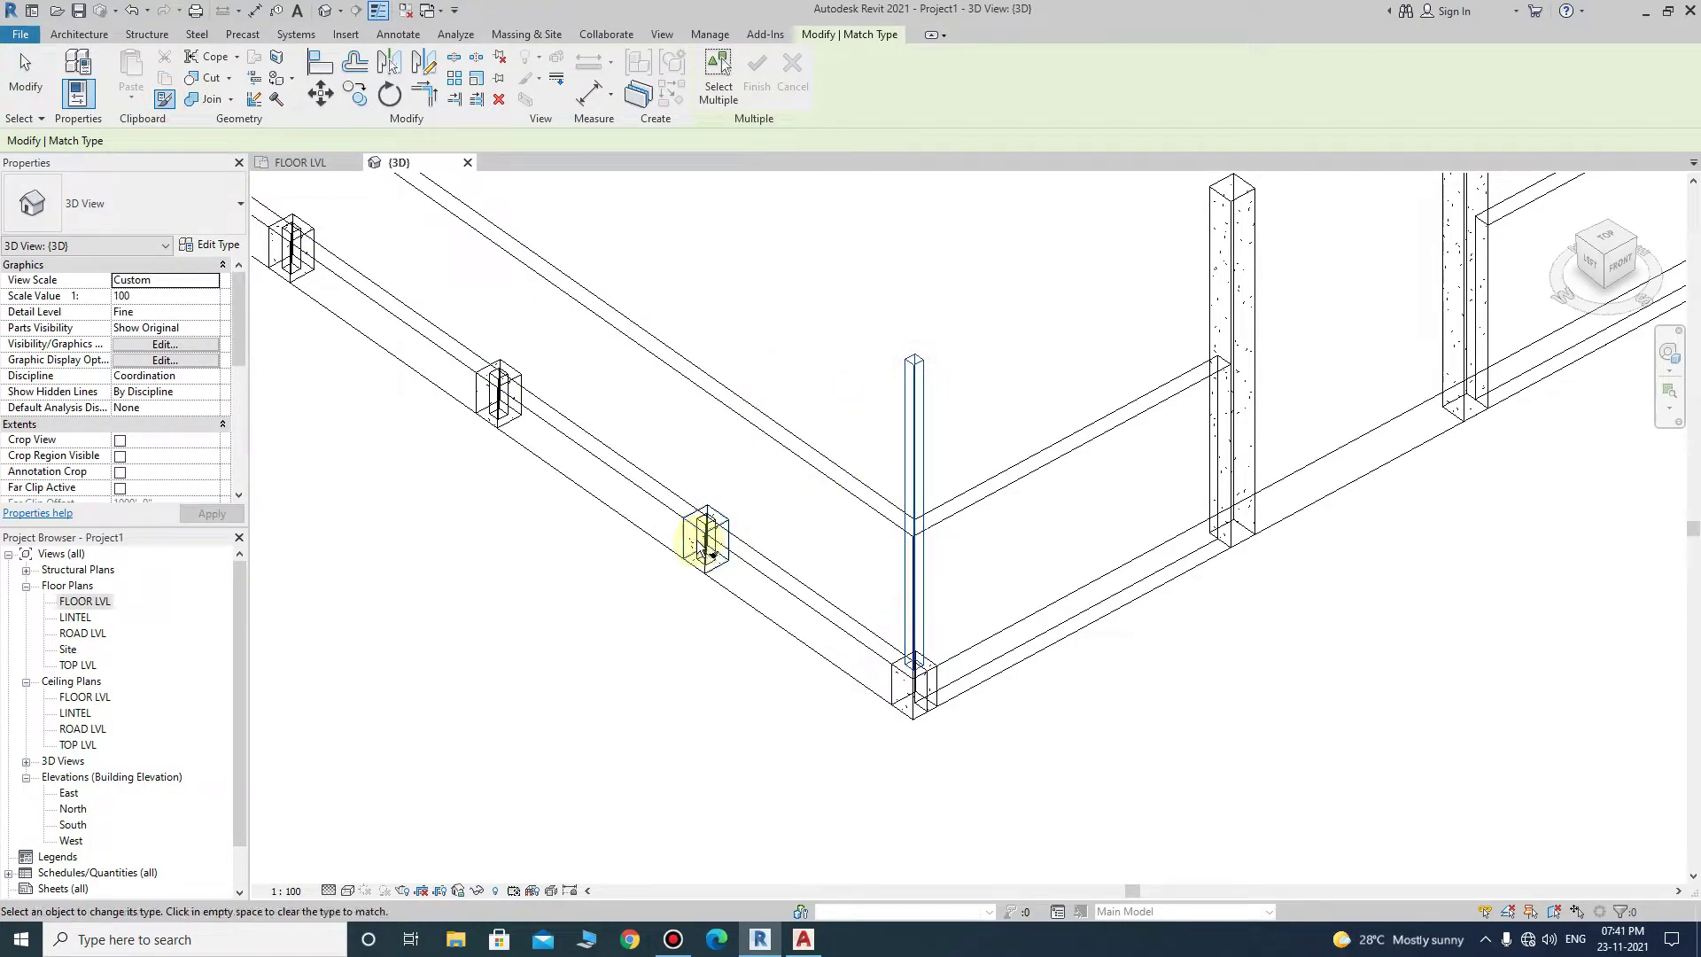
pyautogui.scroll(3, 701, 550)
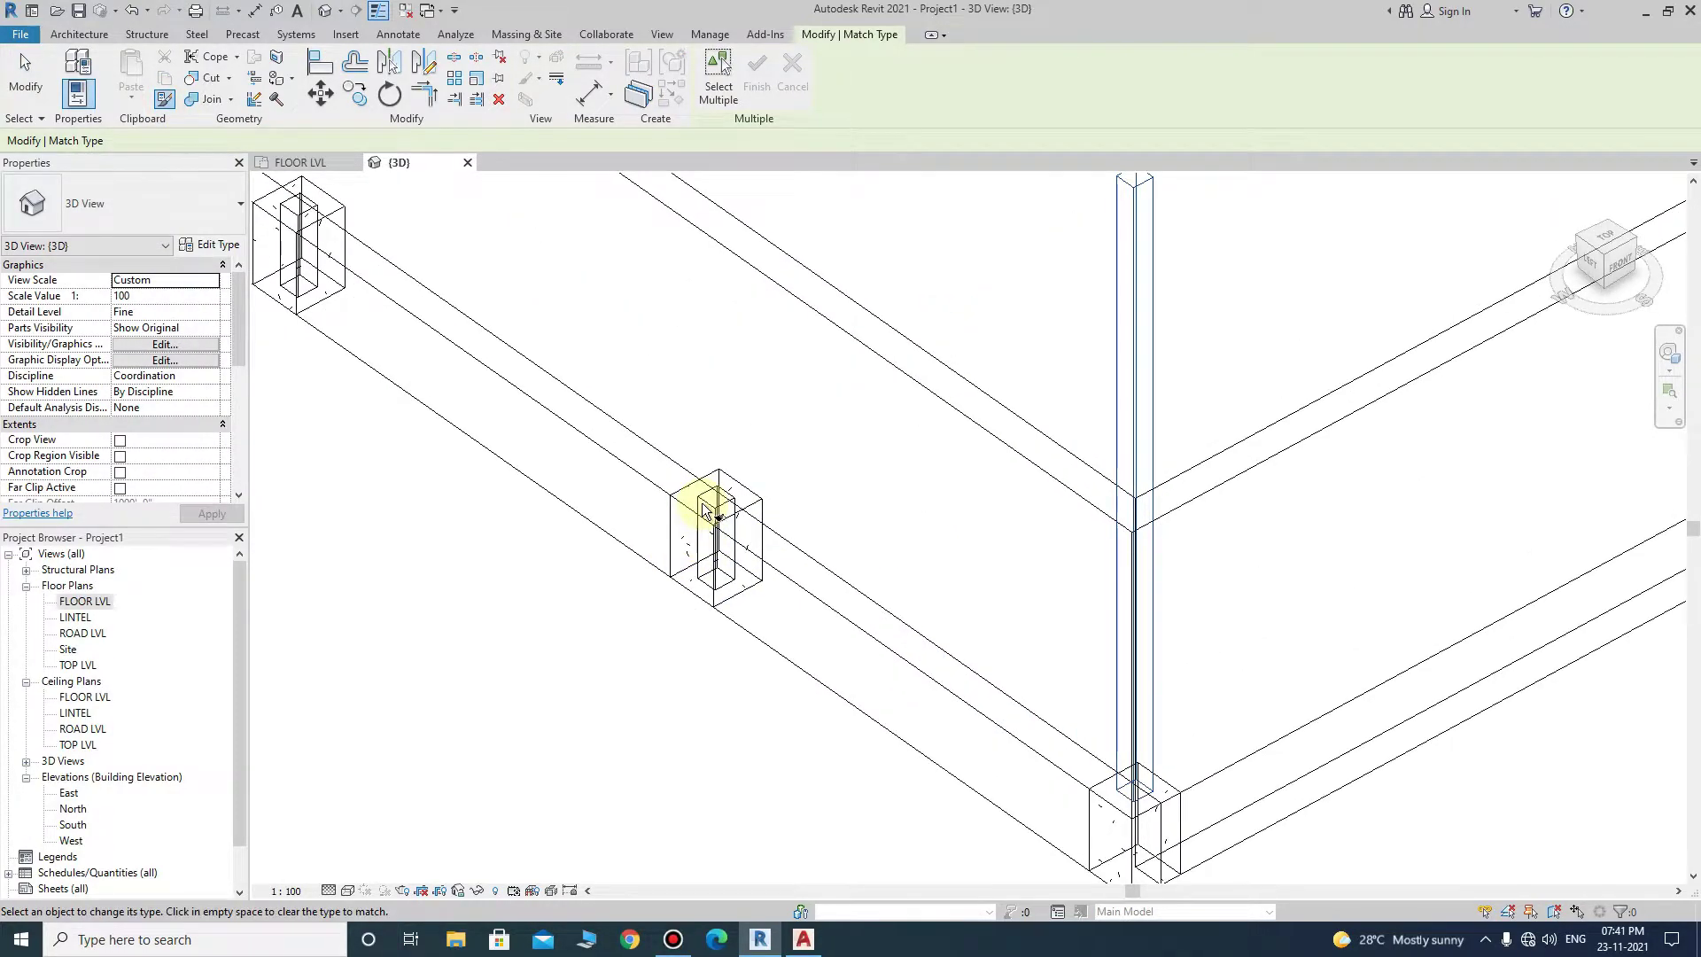
pyautogui.scroll(-5, 1344, 369)
pyautogui.scroll(5, 1082, 543)
pyautogui.scroll(2, 1101, 569)
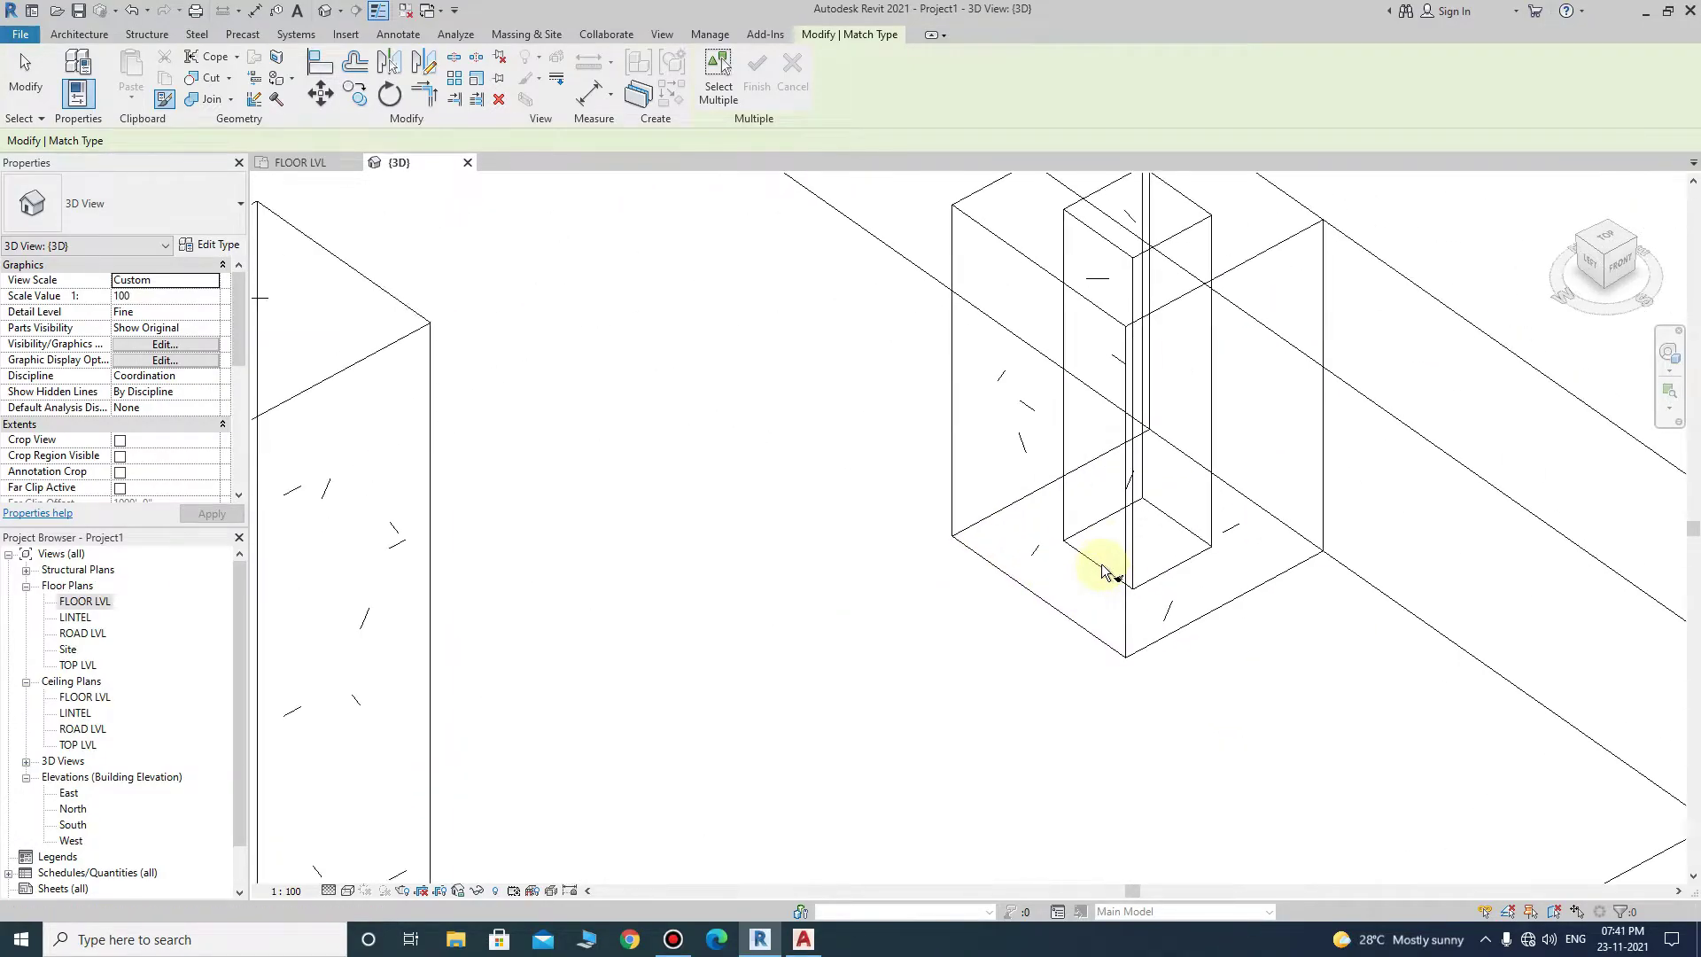
pyautogui.press('Escape')
# - View the model from the top, select nine columns and check their base and top levels
pyautogui.click(1182, 454)
pyautogui.scroll(-3, 1192, 620)
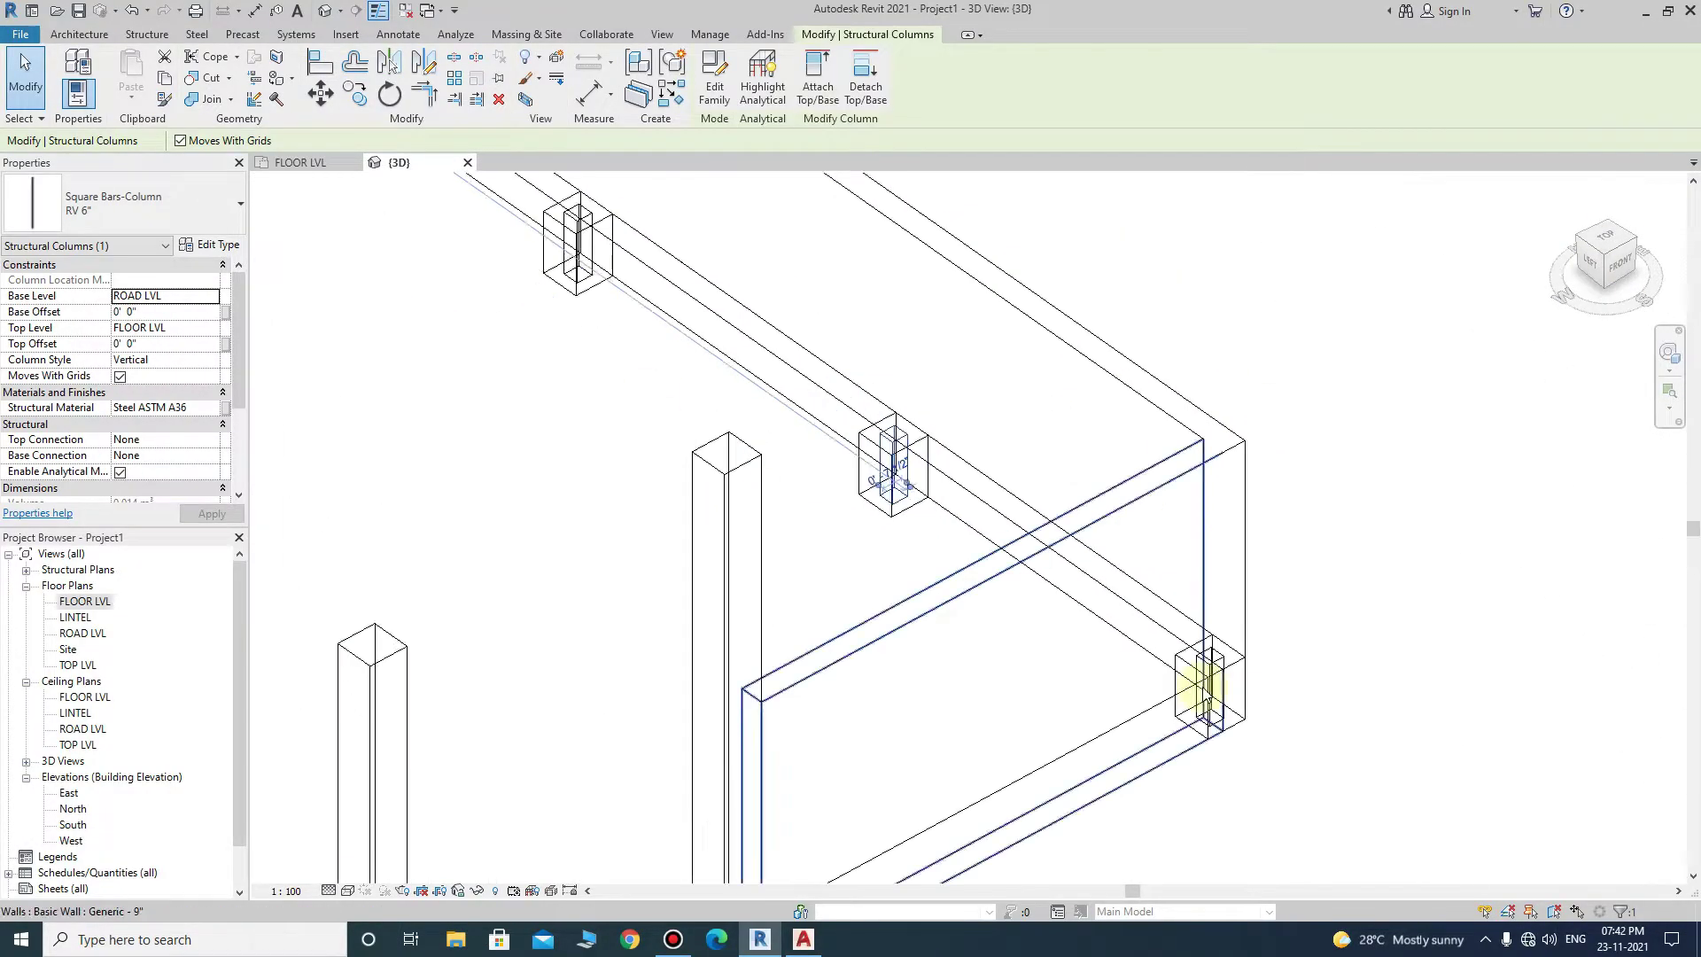
pyautogui.click(1605, 240)
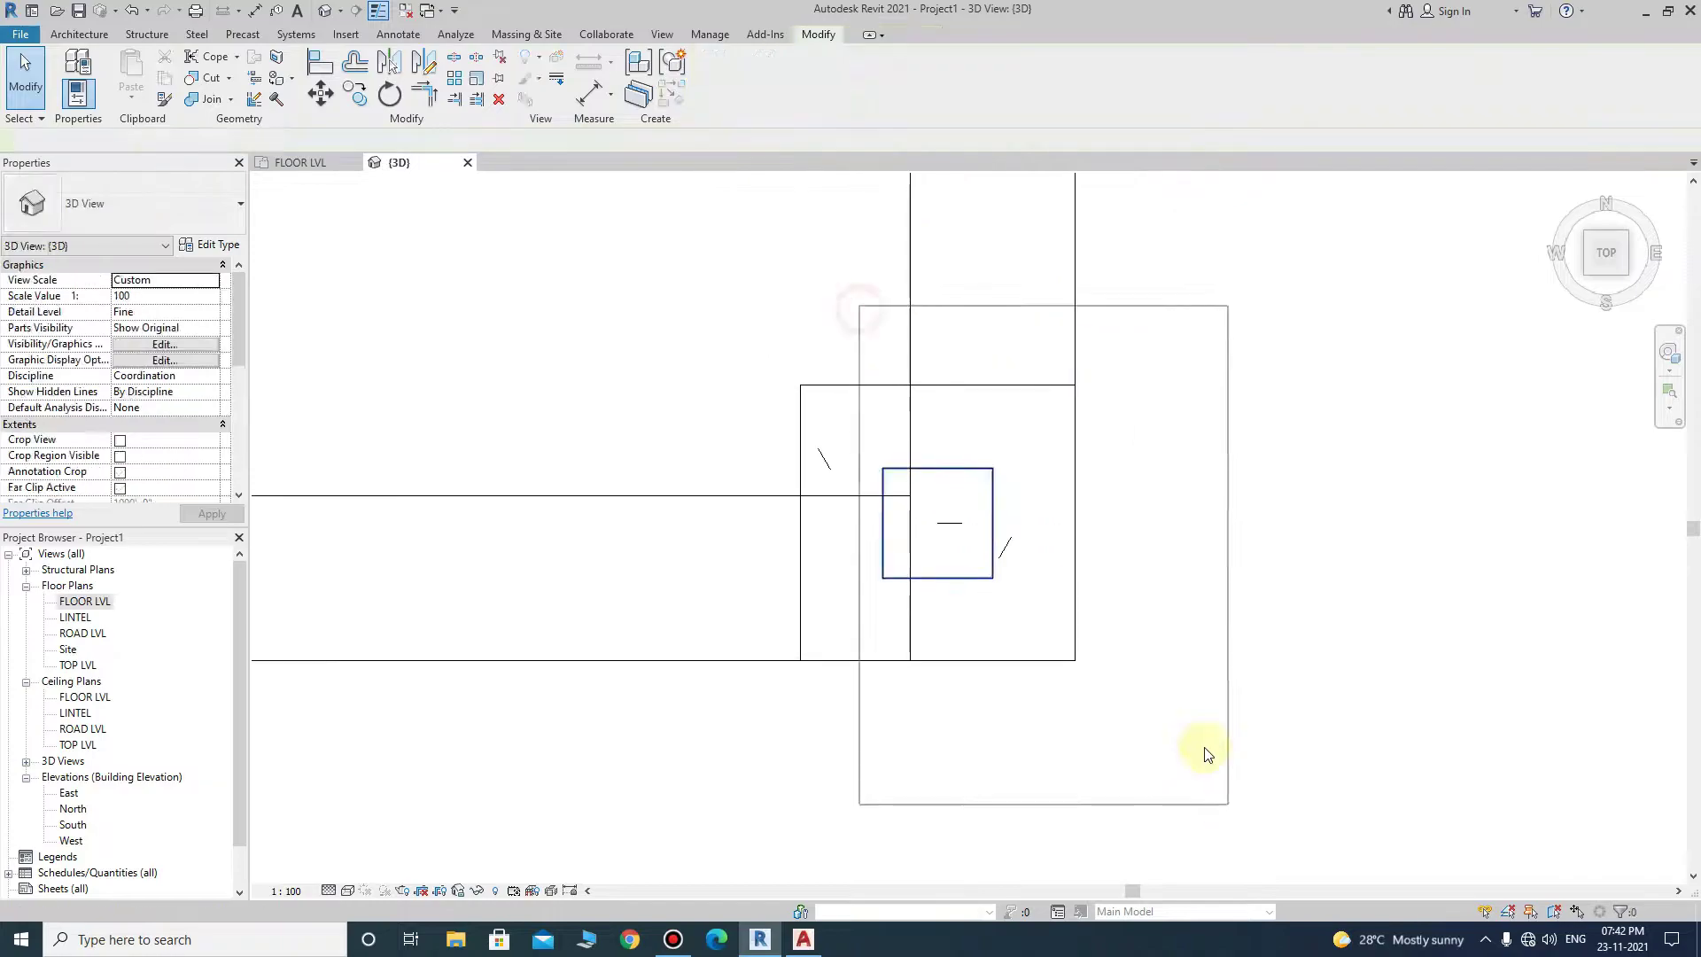
pyautogui.scroll(2, 1200, 751)
pyautogui.moveTo(1063, 369); pyautogui.dragTo(616, 516)
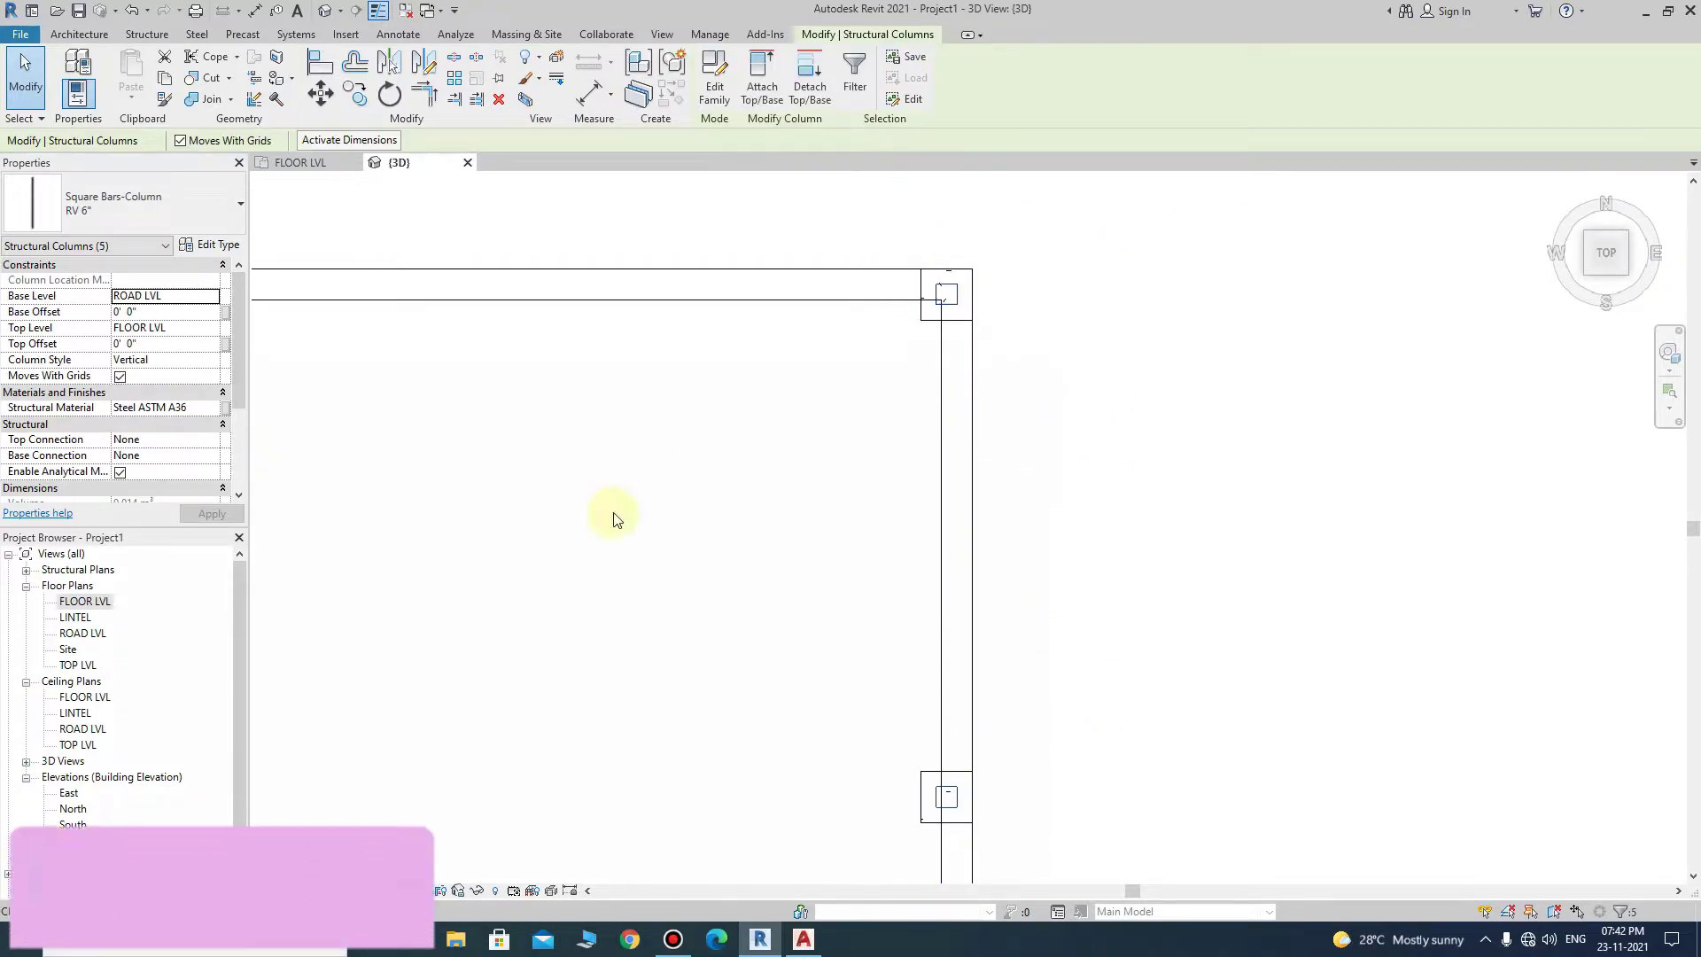
pyautogui.moveTo(931, 257)
pyautogui.mouseDown(button='middle')
pyautogui.moveTo(563, 190)
pyautogui.moveTo(576, 436)
pyautogui.mouseUp(button='middle')
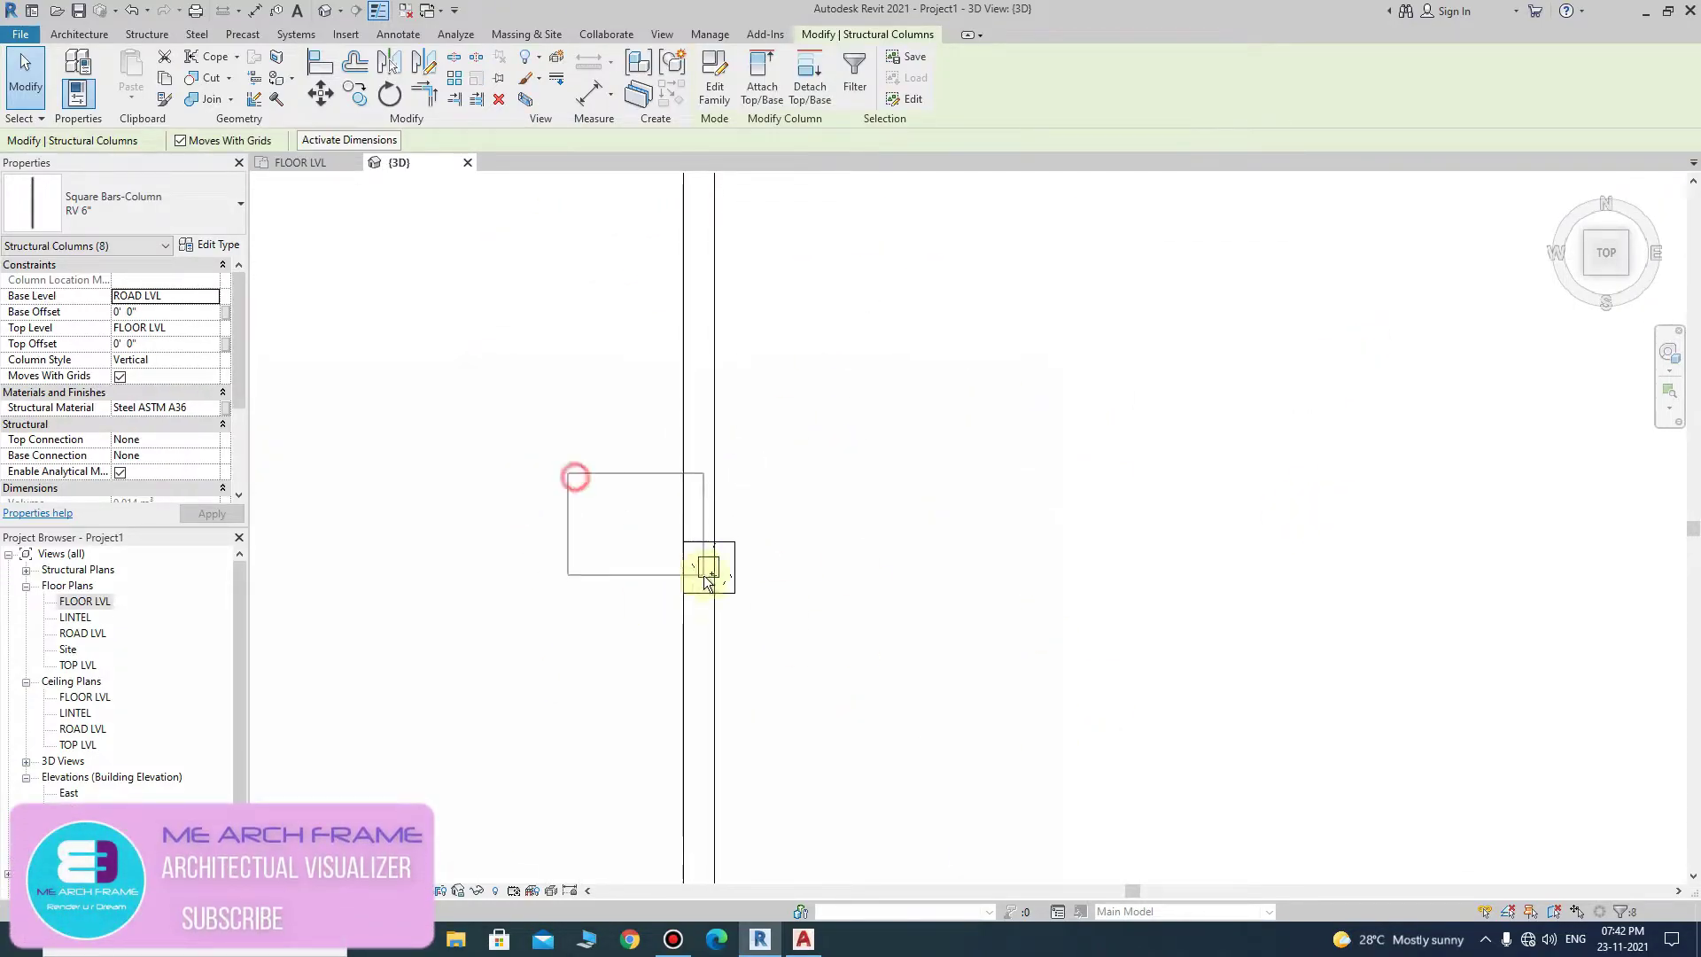
pyautogui.keyDown('ctrl'); pyautogui.moveTo(573, 474); pyautogui.dragTo(722, 580); pyautogui.keyUp('ctrl')
pyautogui.click(165, 295)
pyautogui.click(165, 327)
pyautogui.click(562, 360)
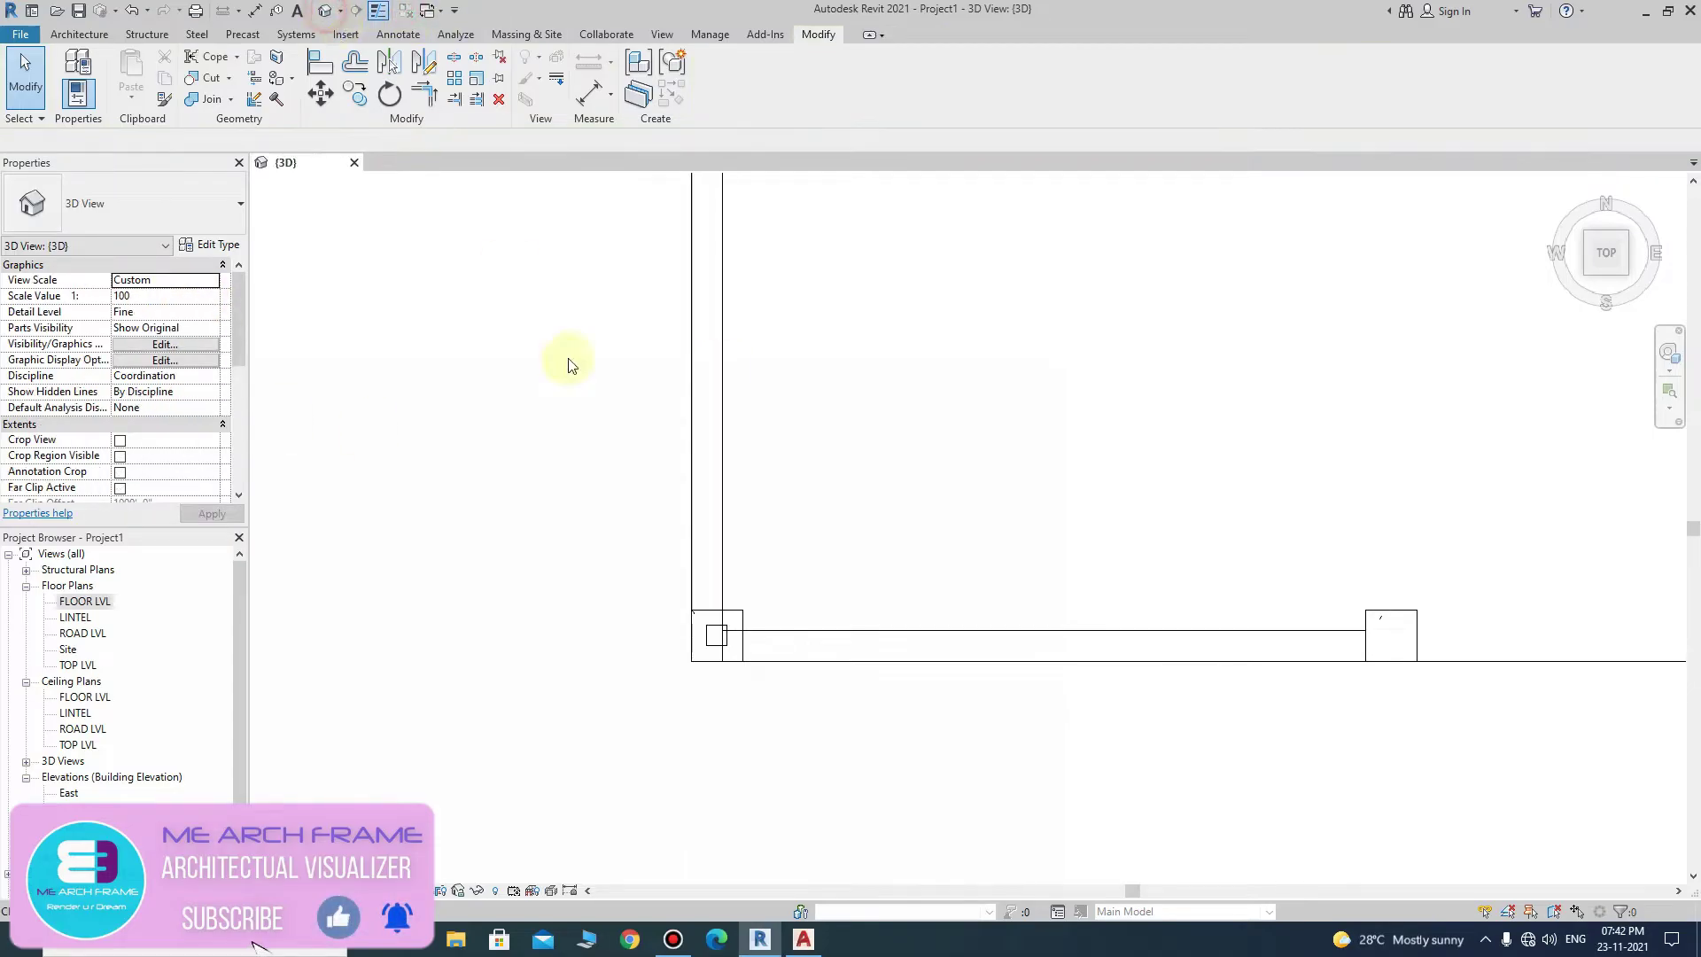
# - Reset the 3D view to its default orientation, then face the front
pyautogui.scroll(-2, 562, 360)
pyautogui.click(1559, 211)
pyautogui.click(1628, 271)
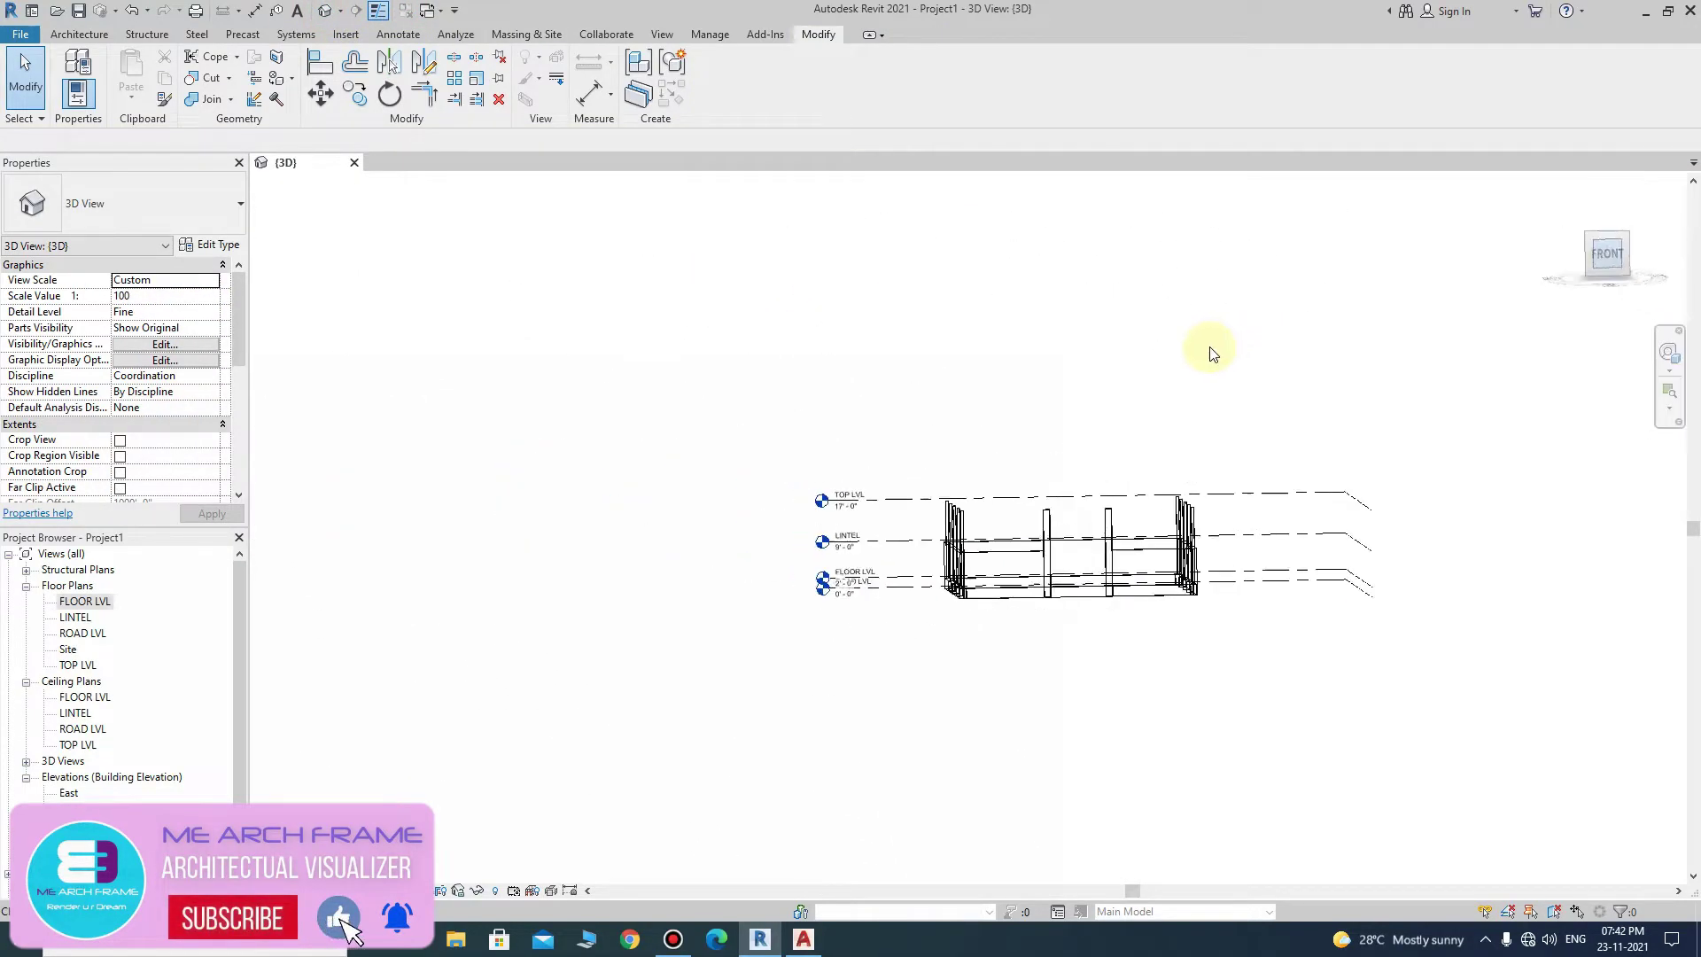
pyautogui.scroll(4, 935, 515)
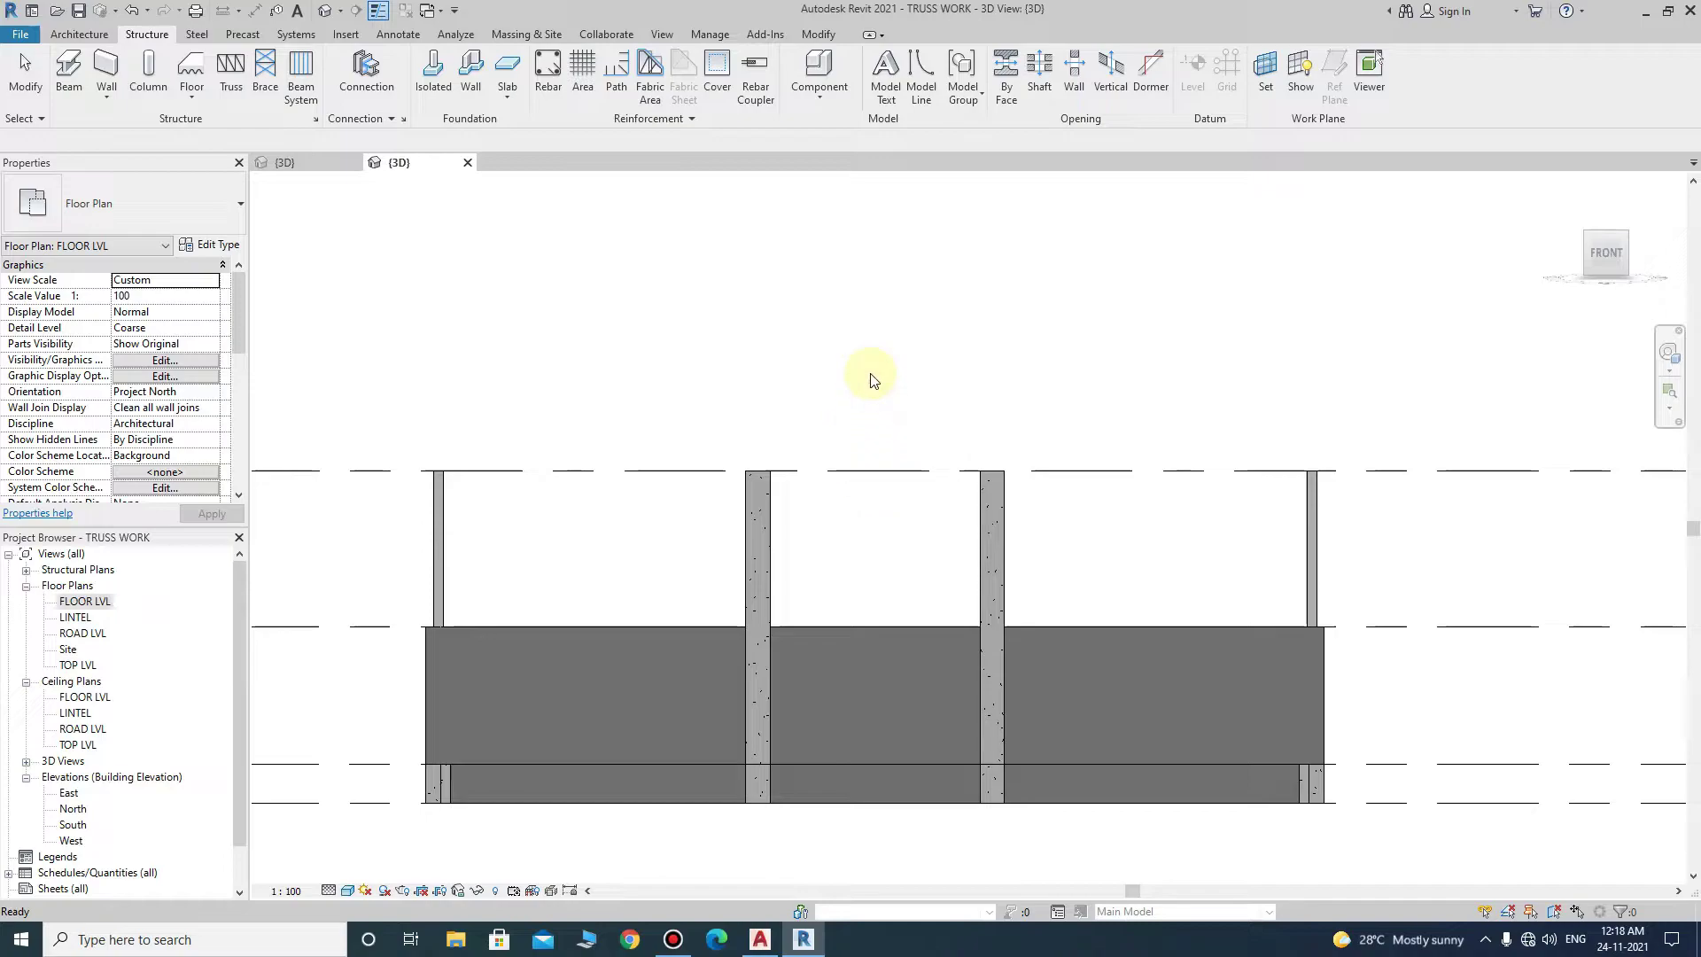
# - Start a new family from a template via the File menu
pyautogui.click(24, 35)
pyautogui.click(208, 160)
# - Create a new family from the Metric Structural Trusses.rft template
pyautogui.doubleClick(332, 296)
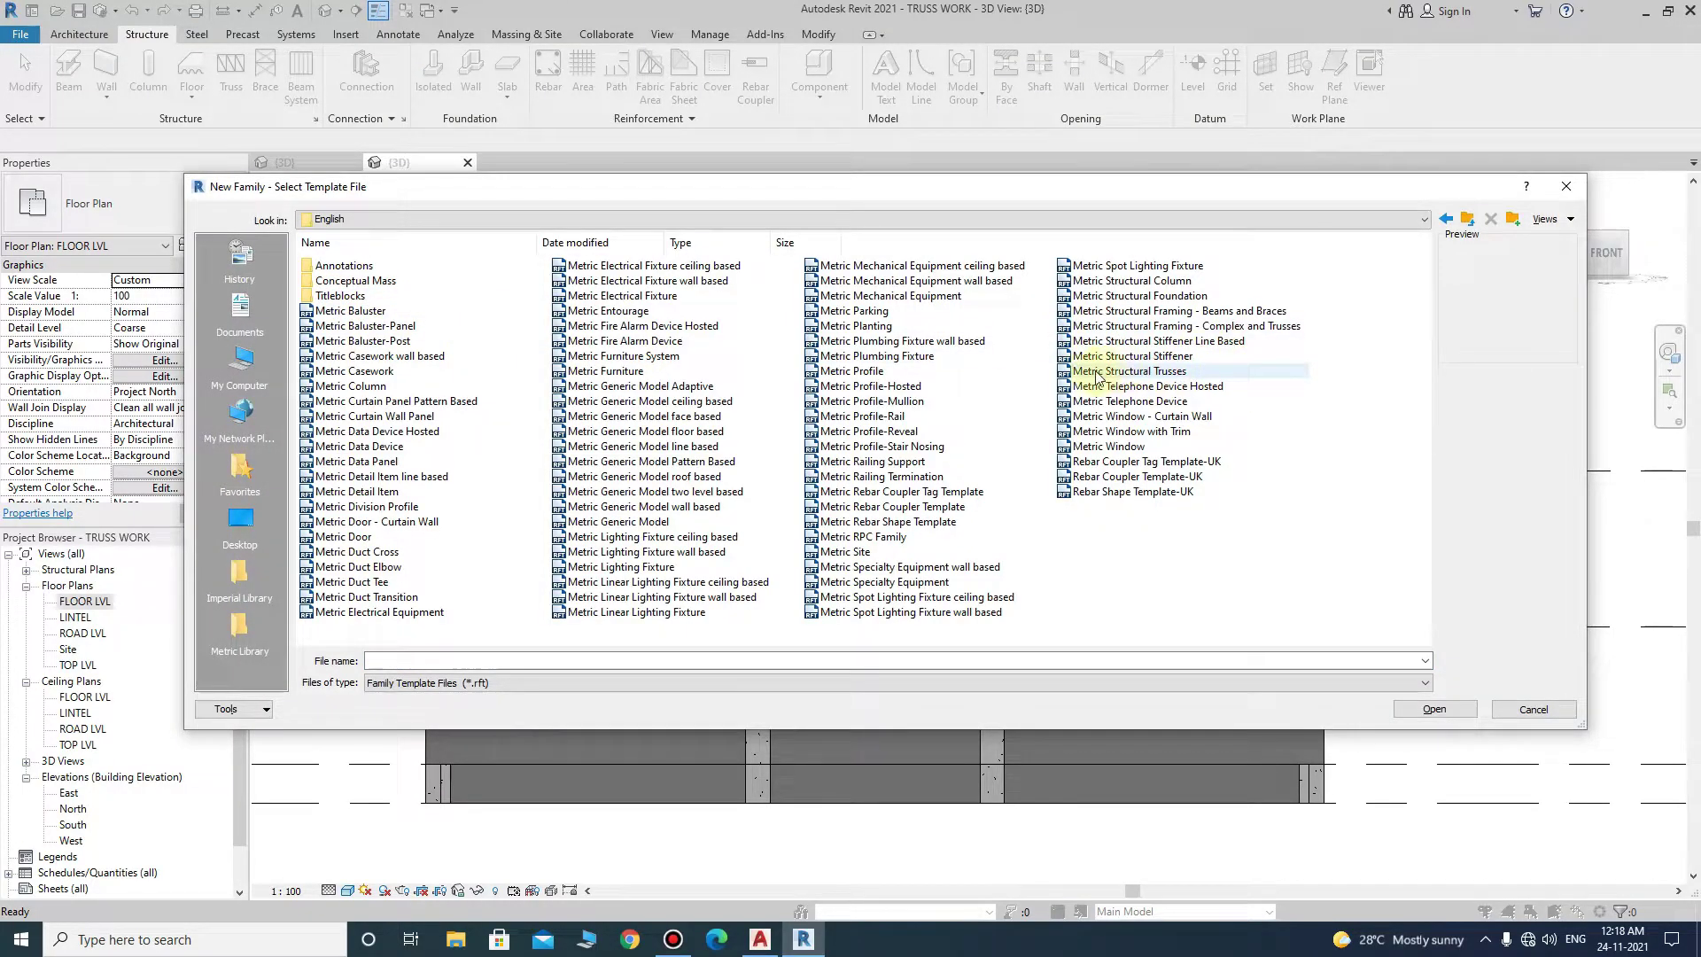
pyautogui.click(1156, 372)
pyautogui.click(1435, 710)
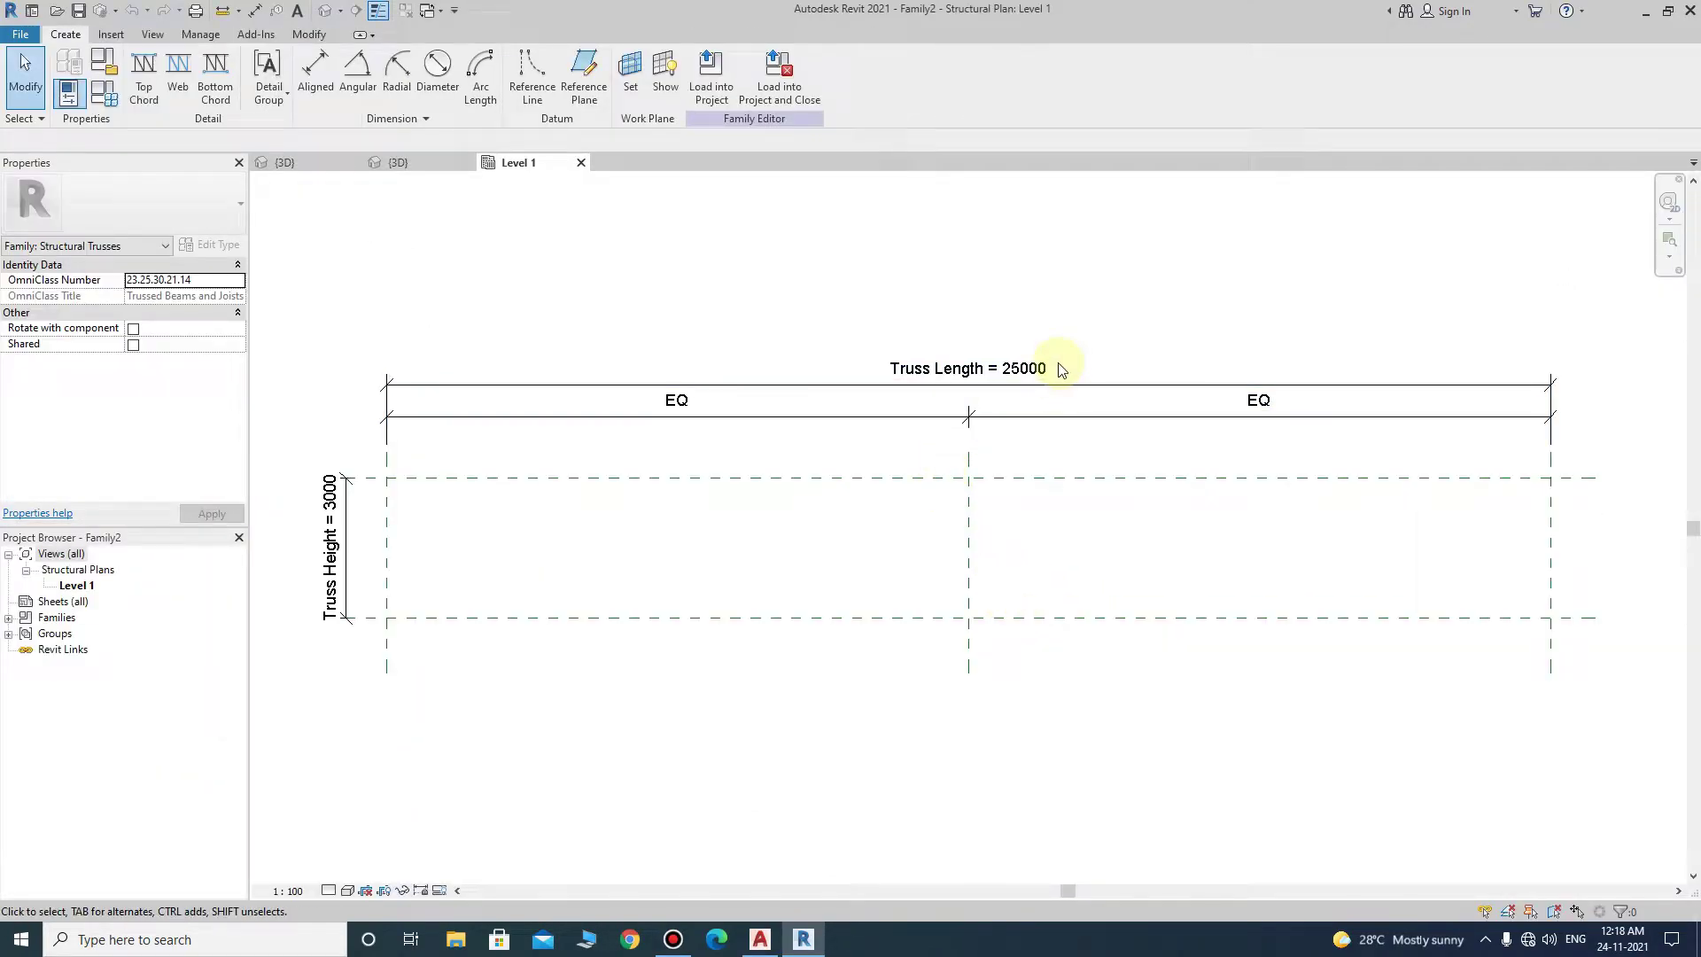
# - Set the family's length units to feet and fractional inches with UN
pyautogui.press('u')
pyautogui.press('n')
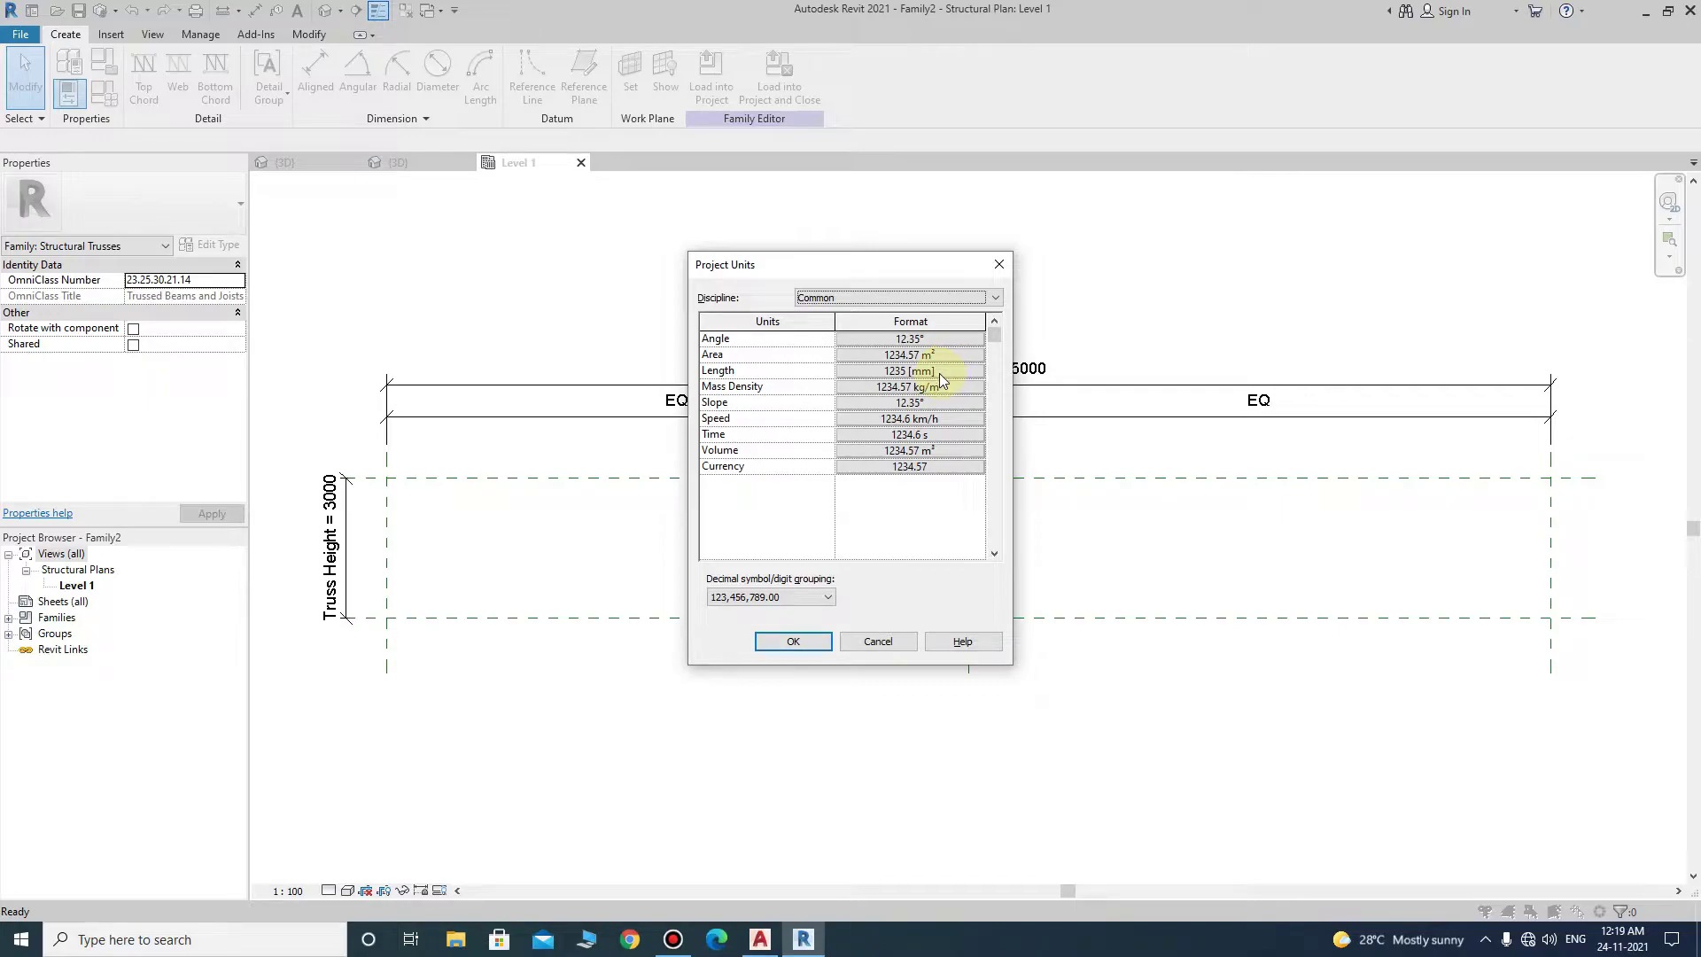
pyautogui.click(939, 374)
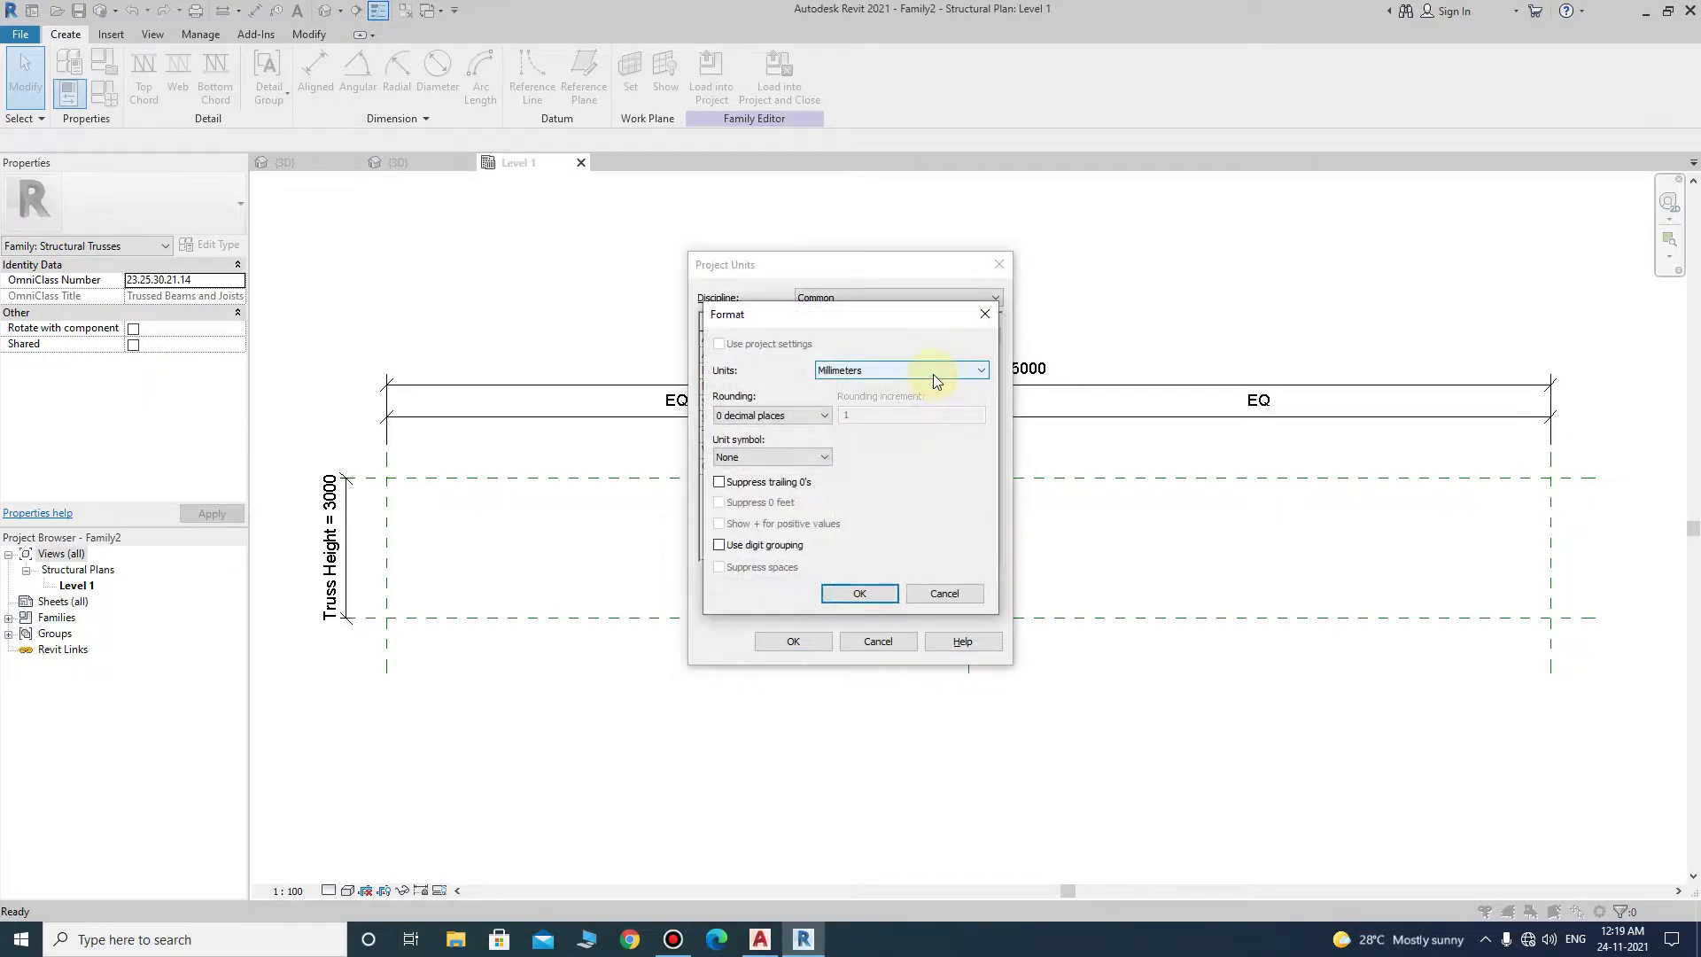
pyautogui.click(932, 372)
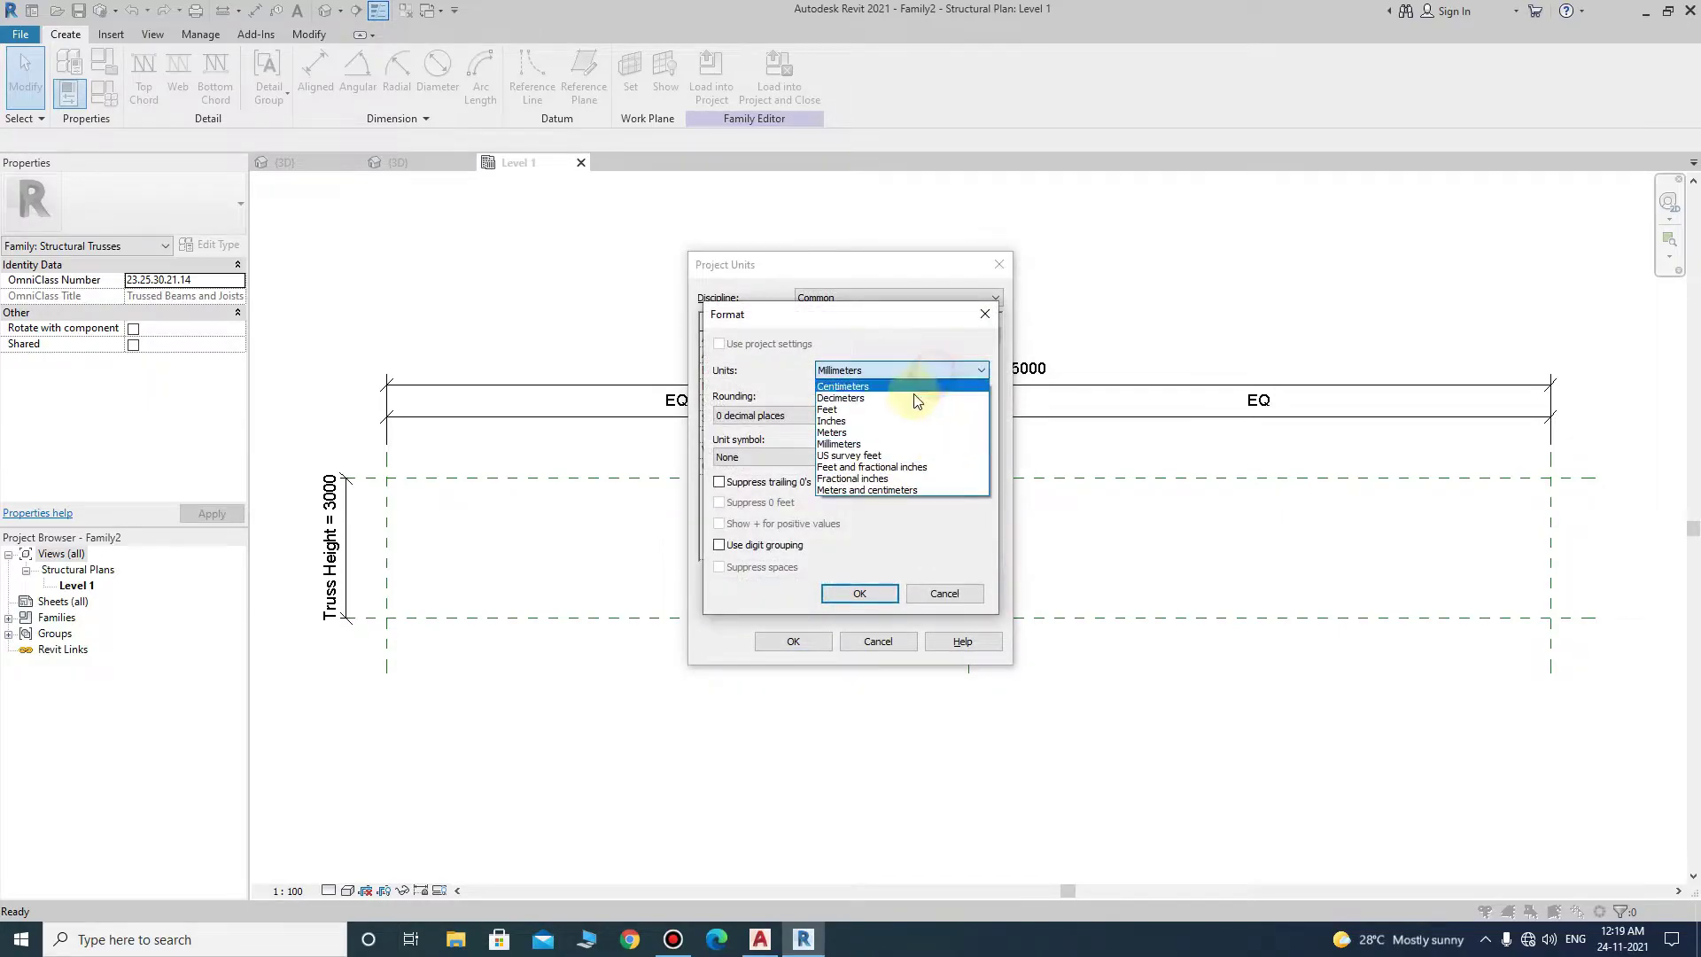
pyautogui.click(899, 471)
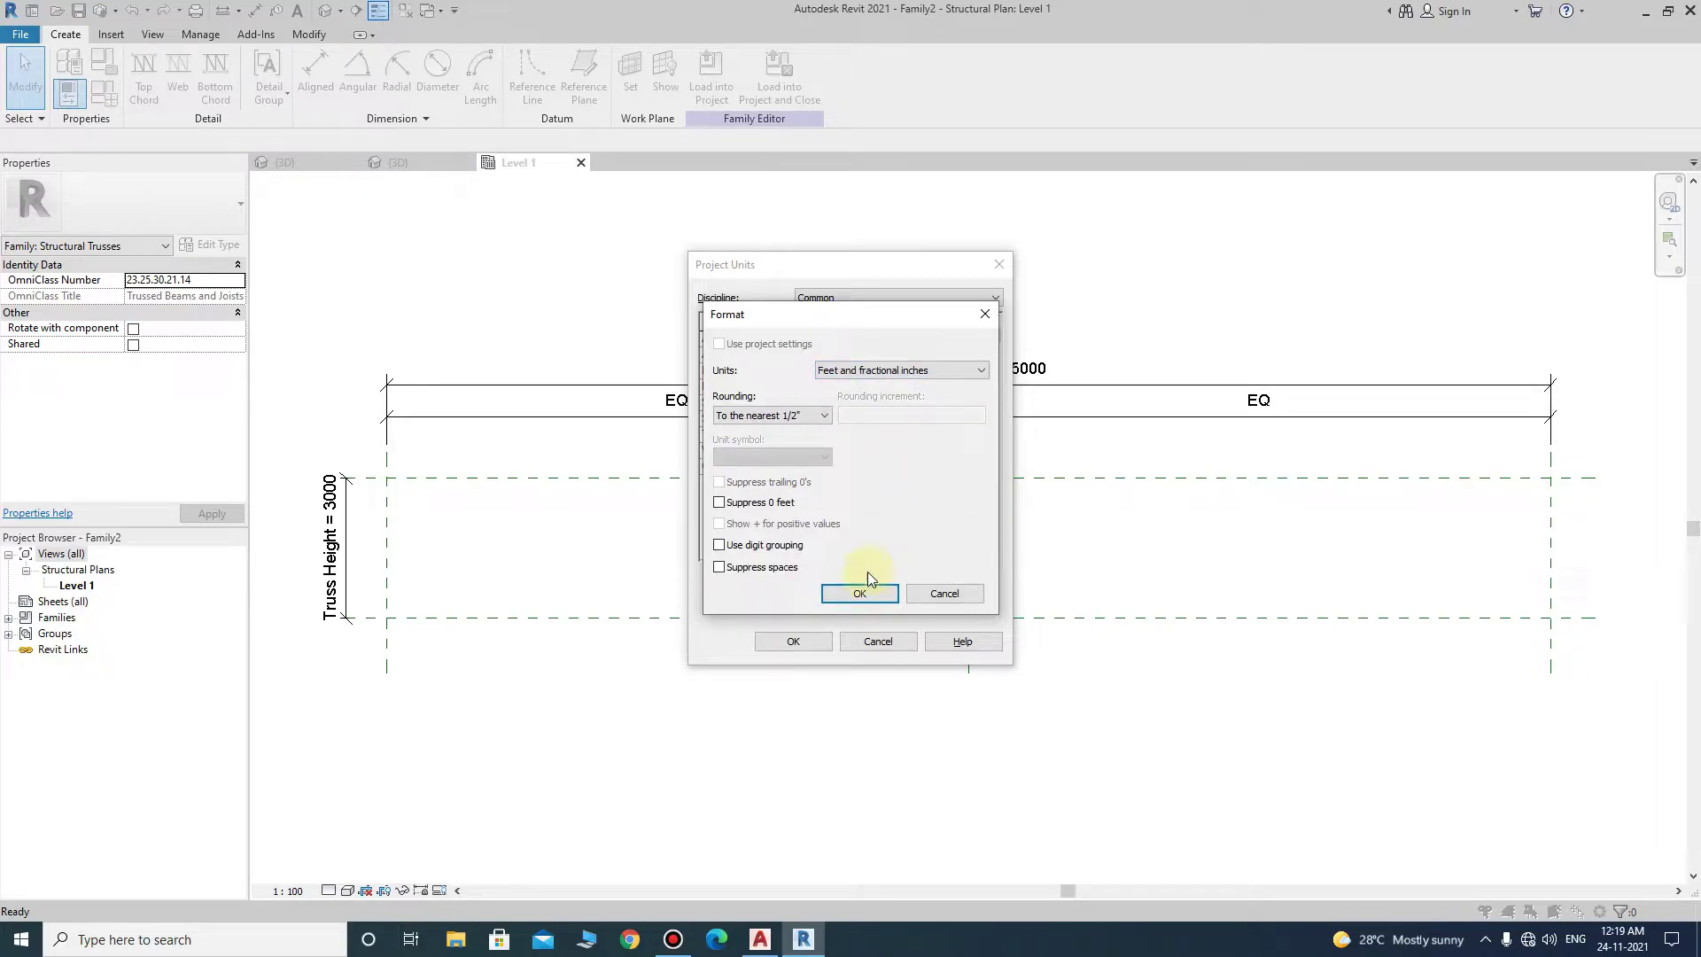
pyautogui.click(857, 599)
# - Apply the units, then set the truss length to 46' and height to 6'
pyautogui.click(809, 642)
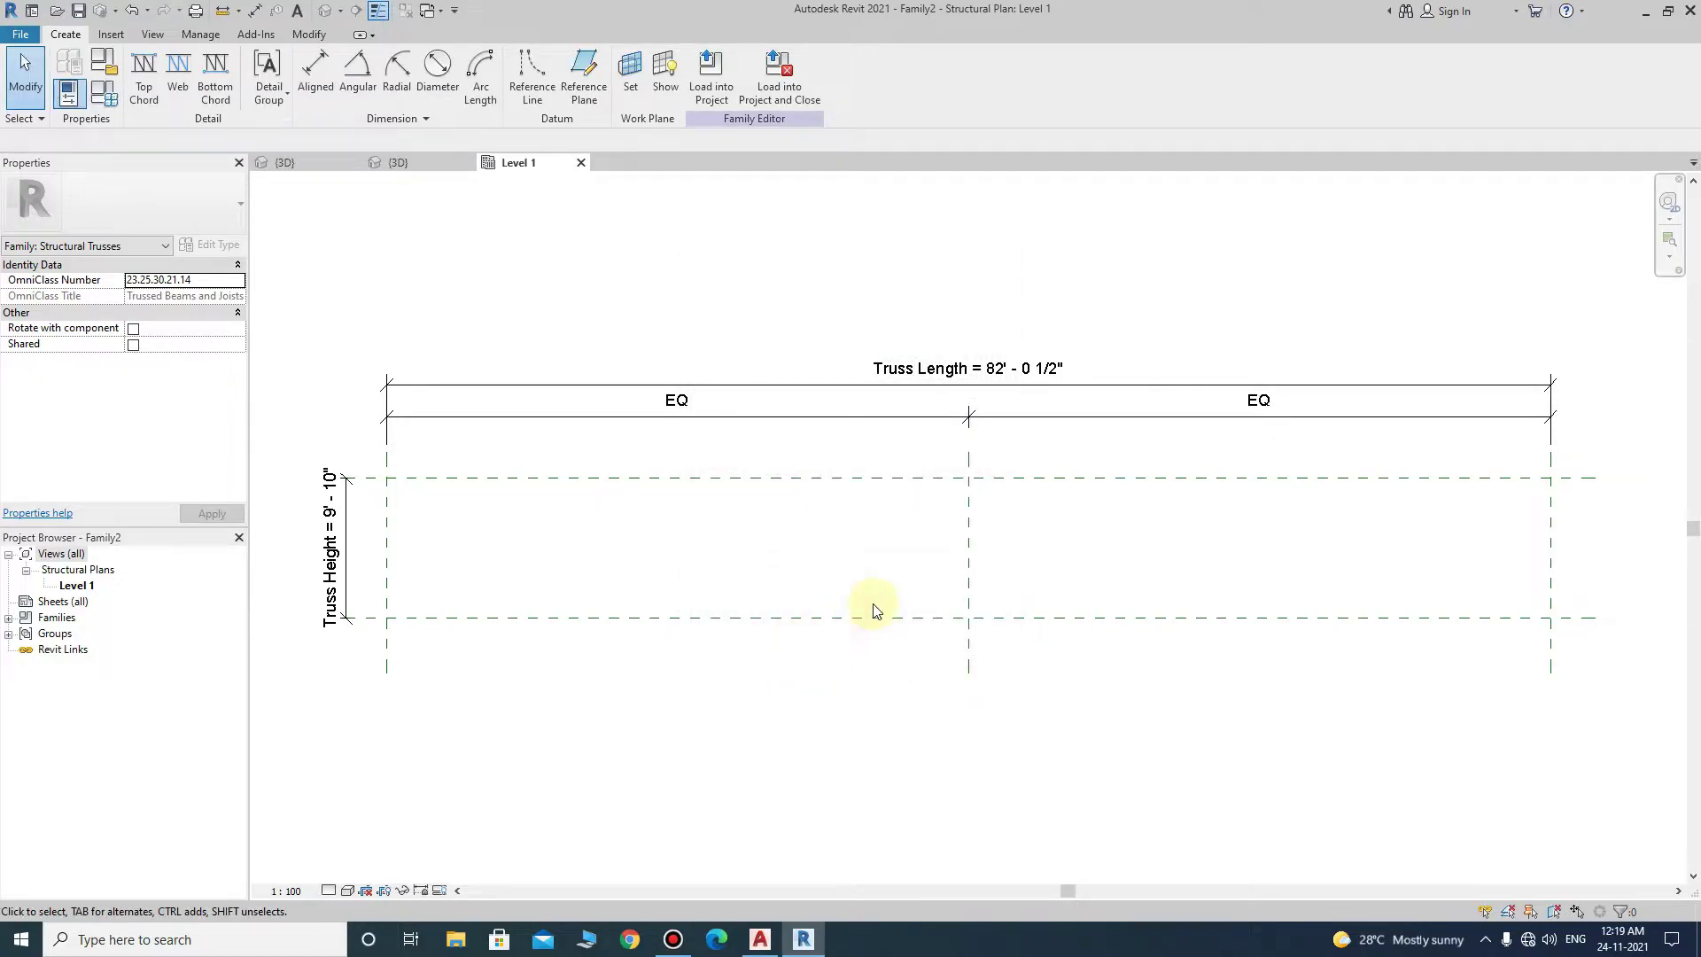
pyautogui.click(1044, 367)
pyautogui.click(1019, 370)
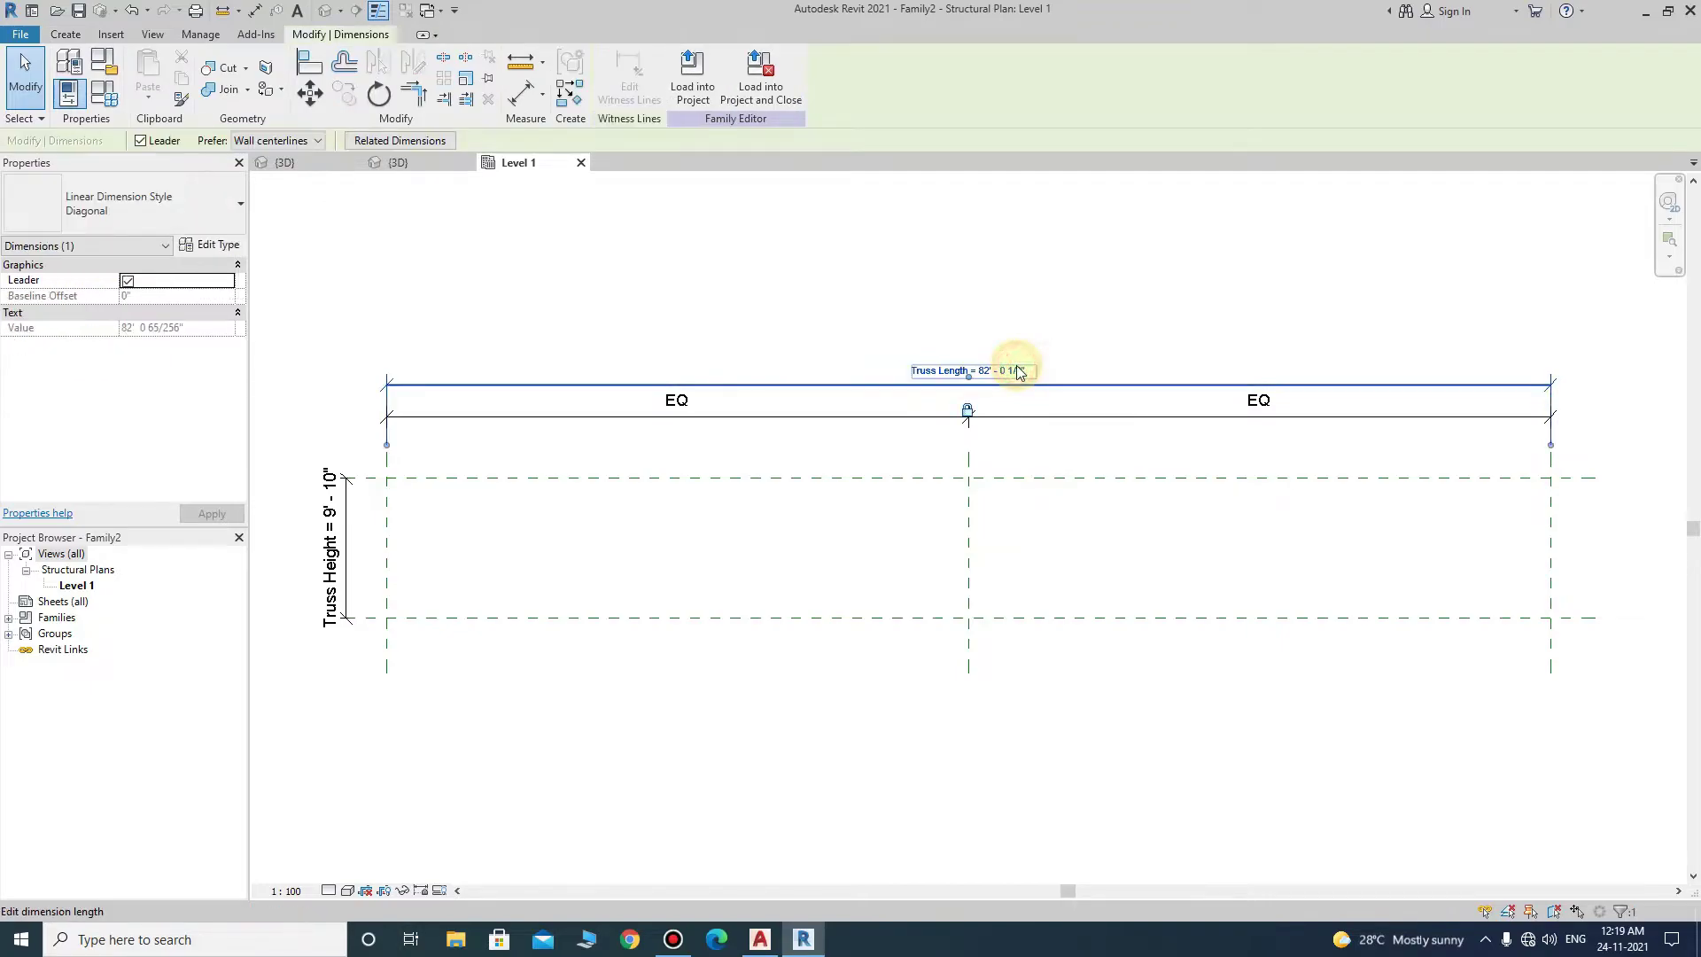
pyautogui.write('46')
pyautogui.press('Return')
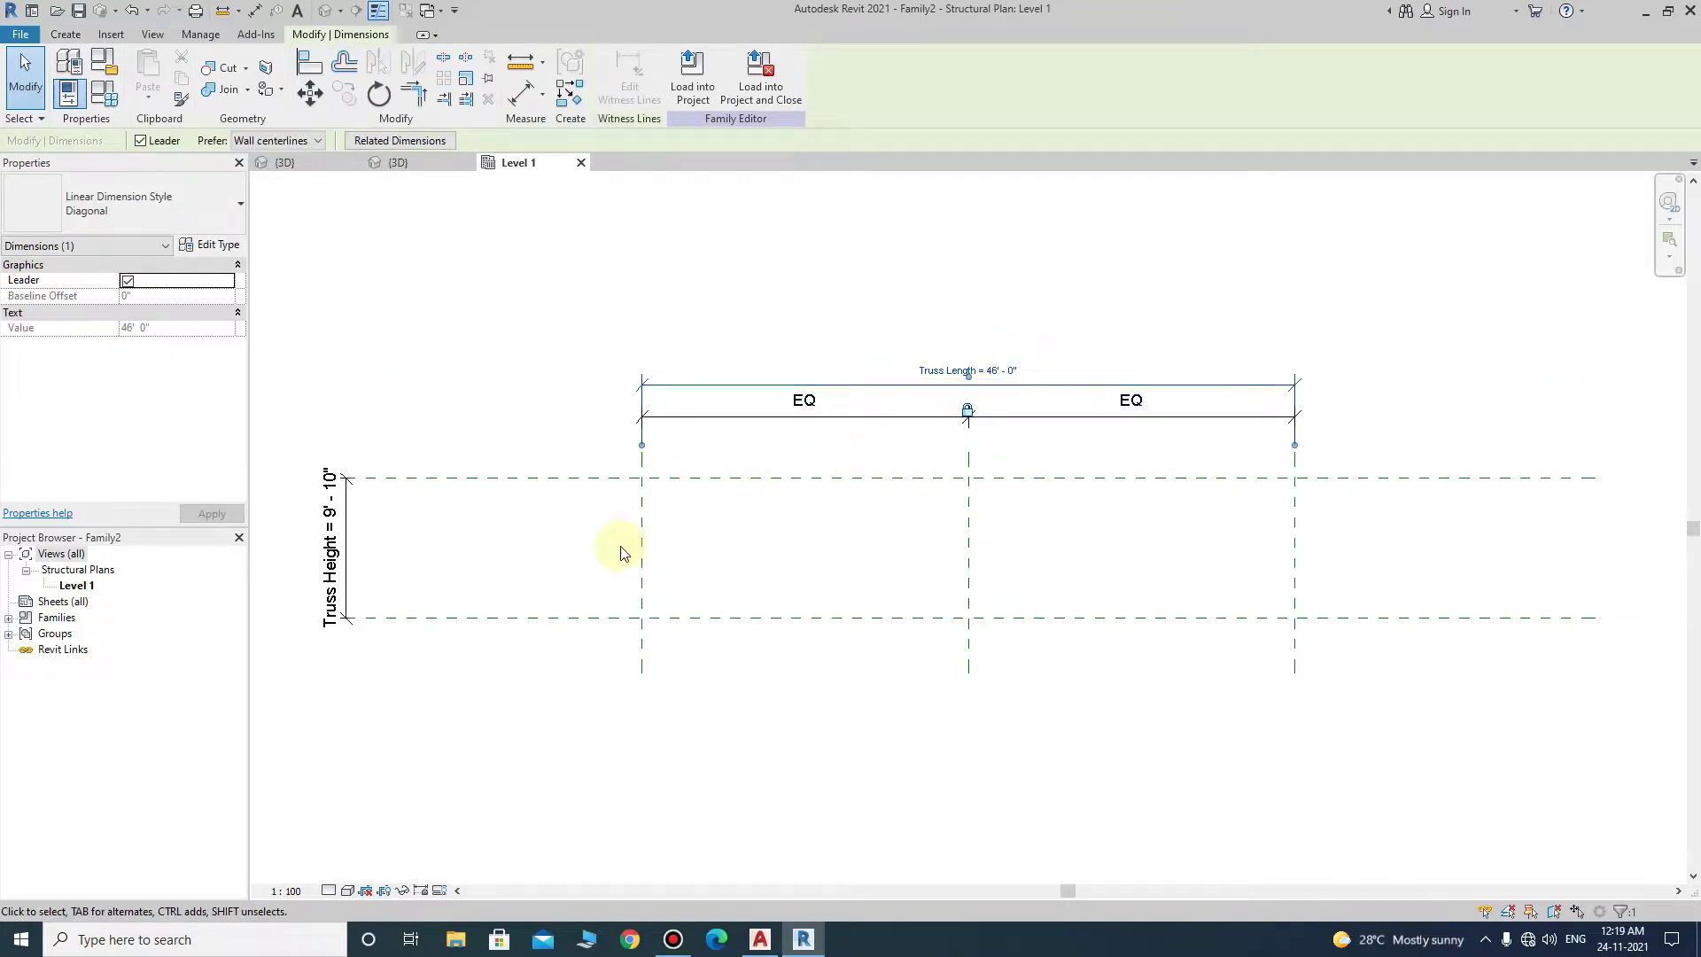
pyautogui.click(438, 483)
pyautogui.click(334, 532)
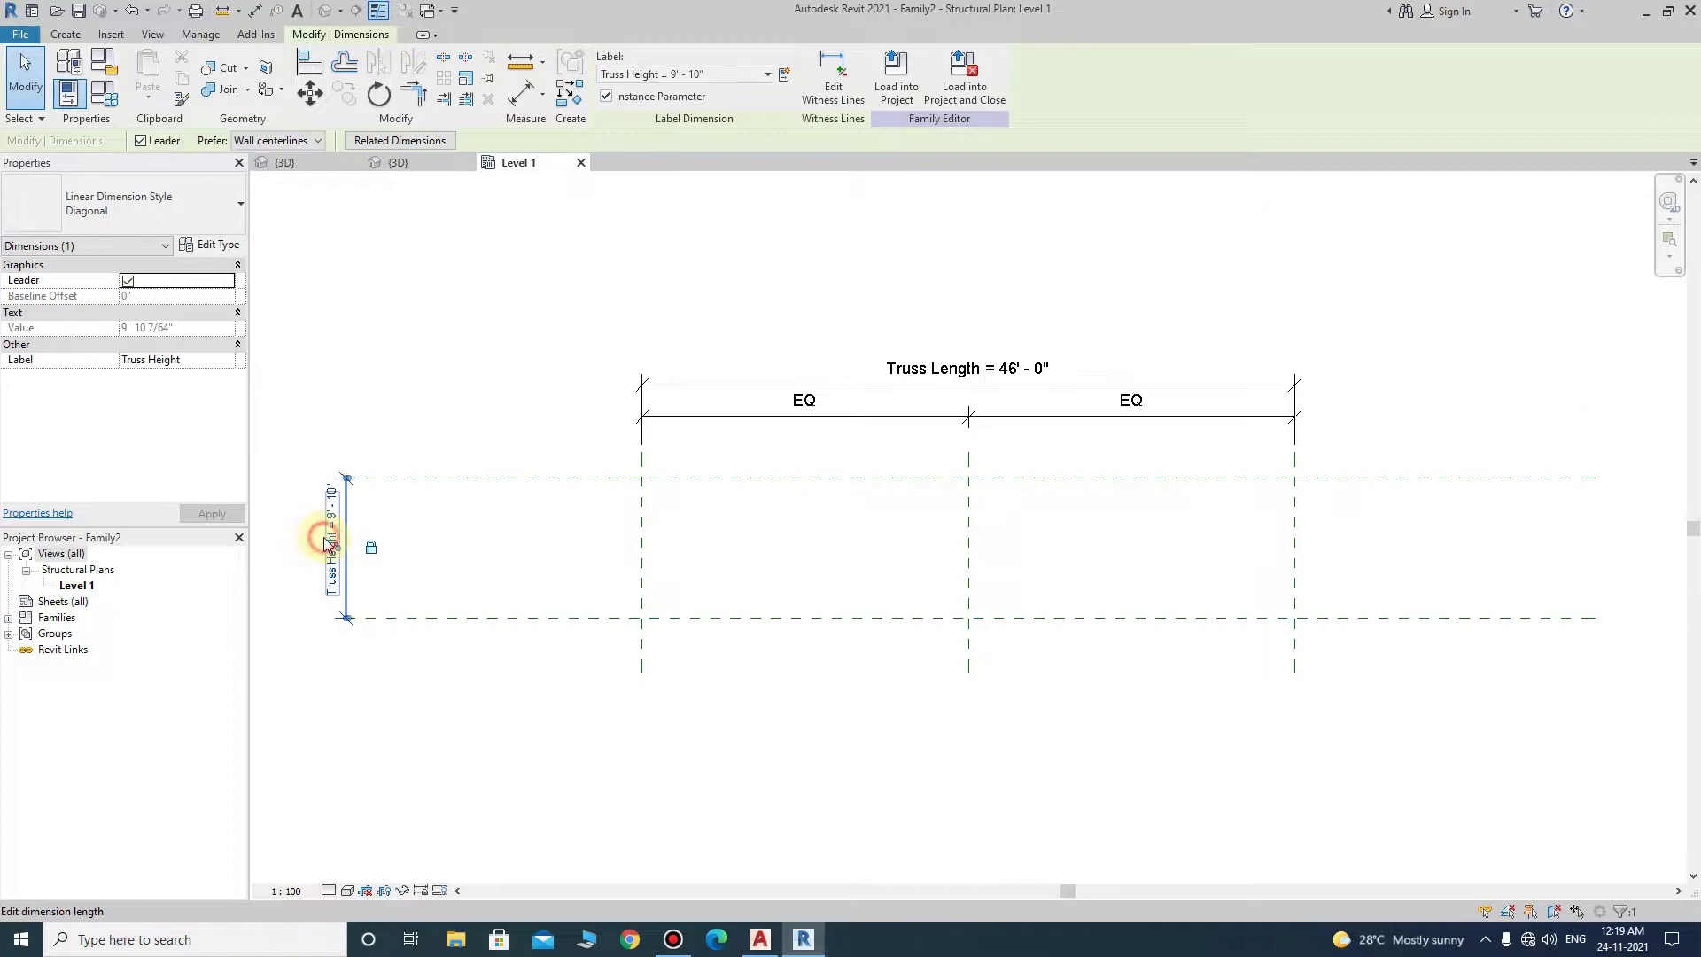
pyautogui.write('6')
pyautogui.press('Return')
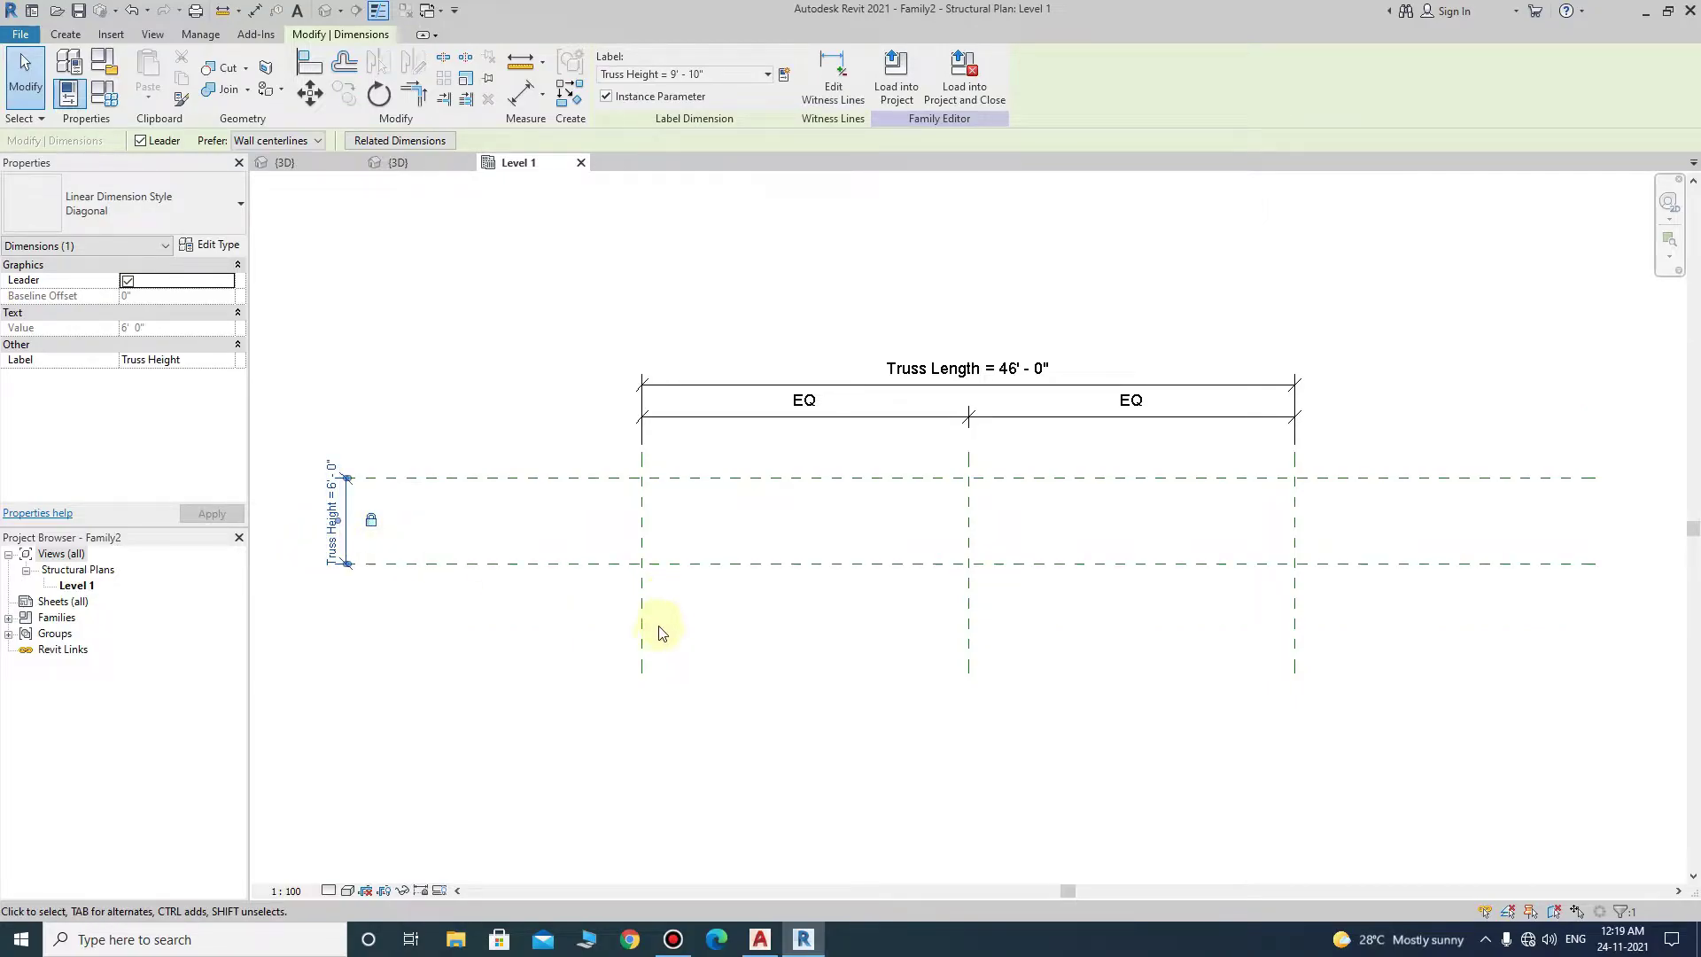
pyautogui.press('Escape')
# - Draw two sloping top chords from each bottom end up to the centre apex
pyautogui.moveTo(821, 497); pyautogui.dragTo(684, 531, button='middle')
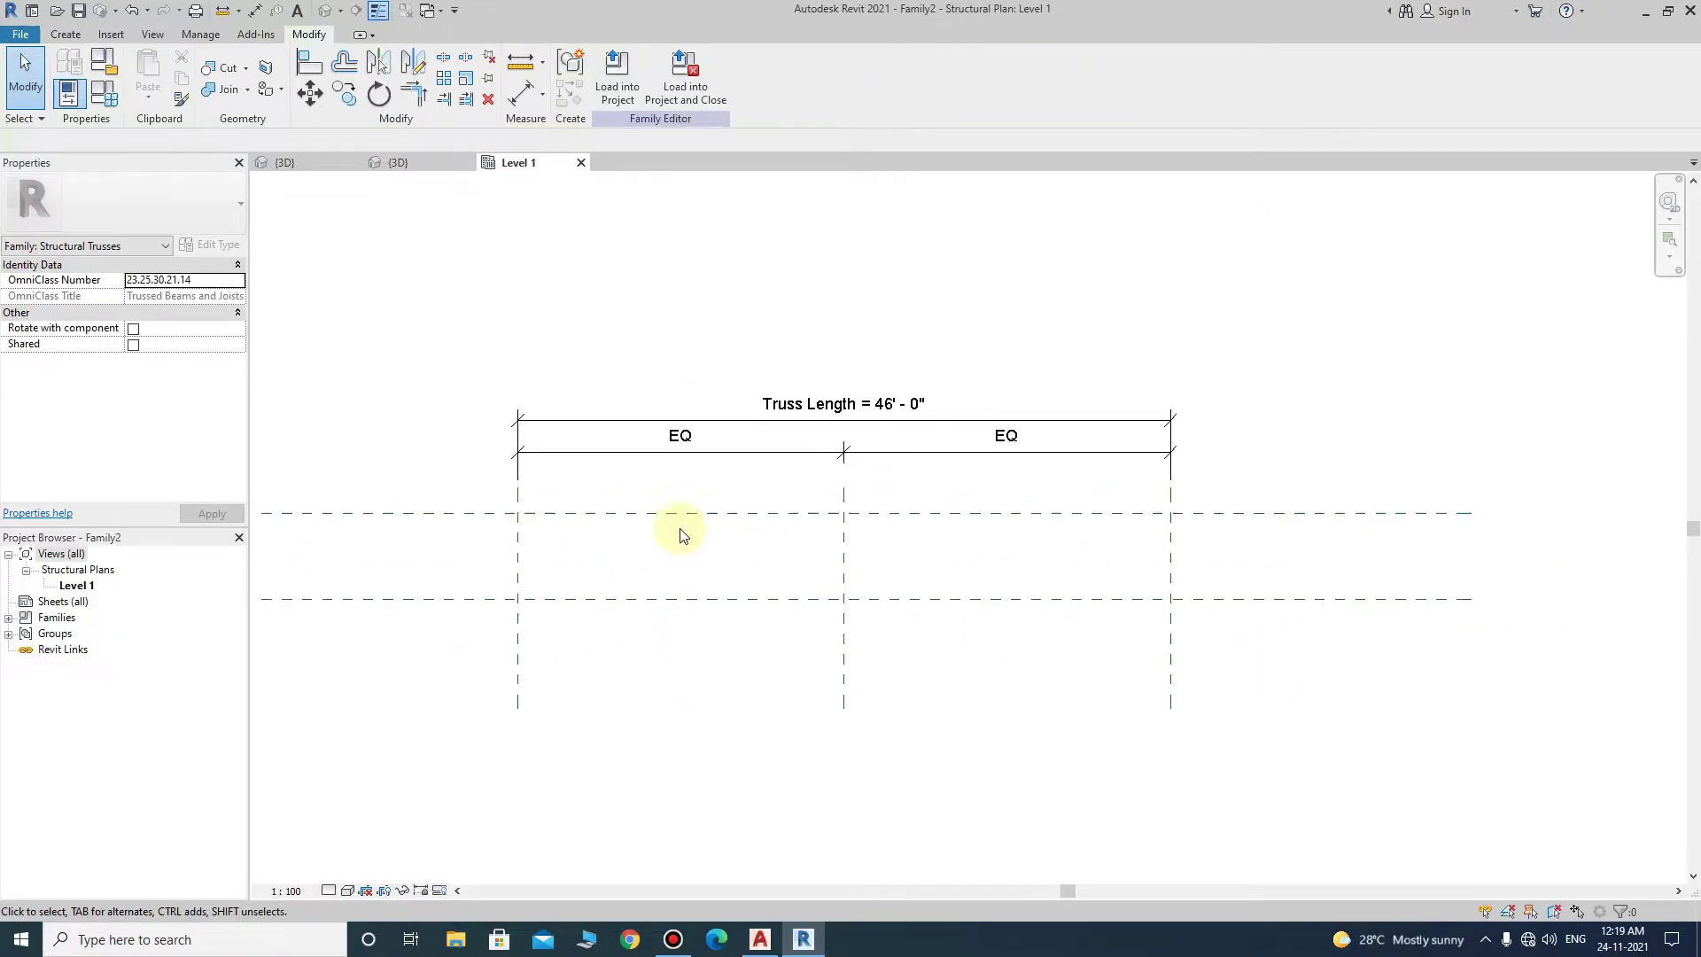
pyautogui.scroll(1, 684, 532)
pyautogui.click(68, 36)
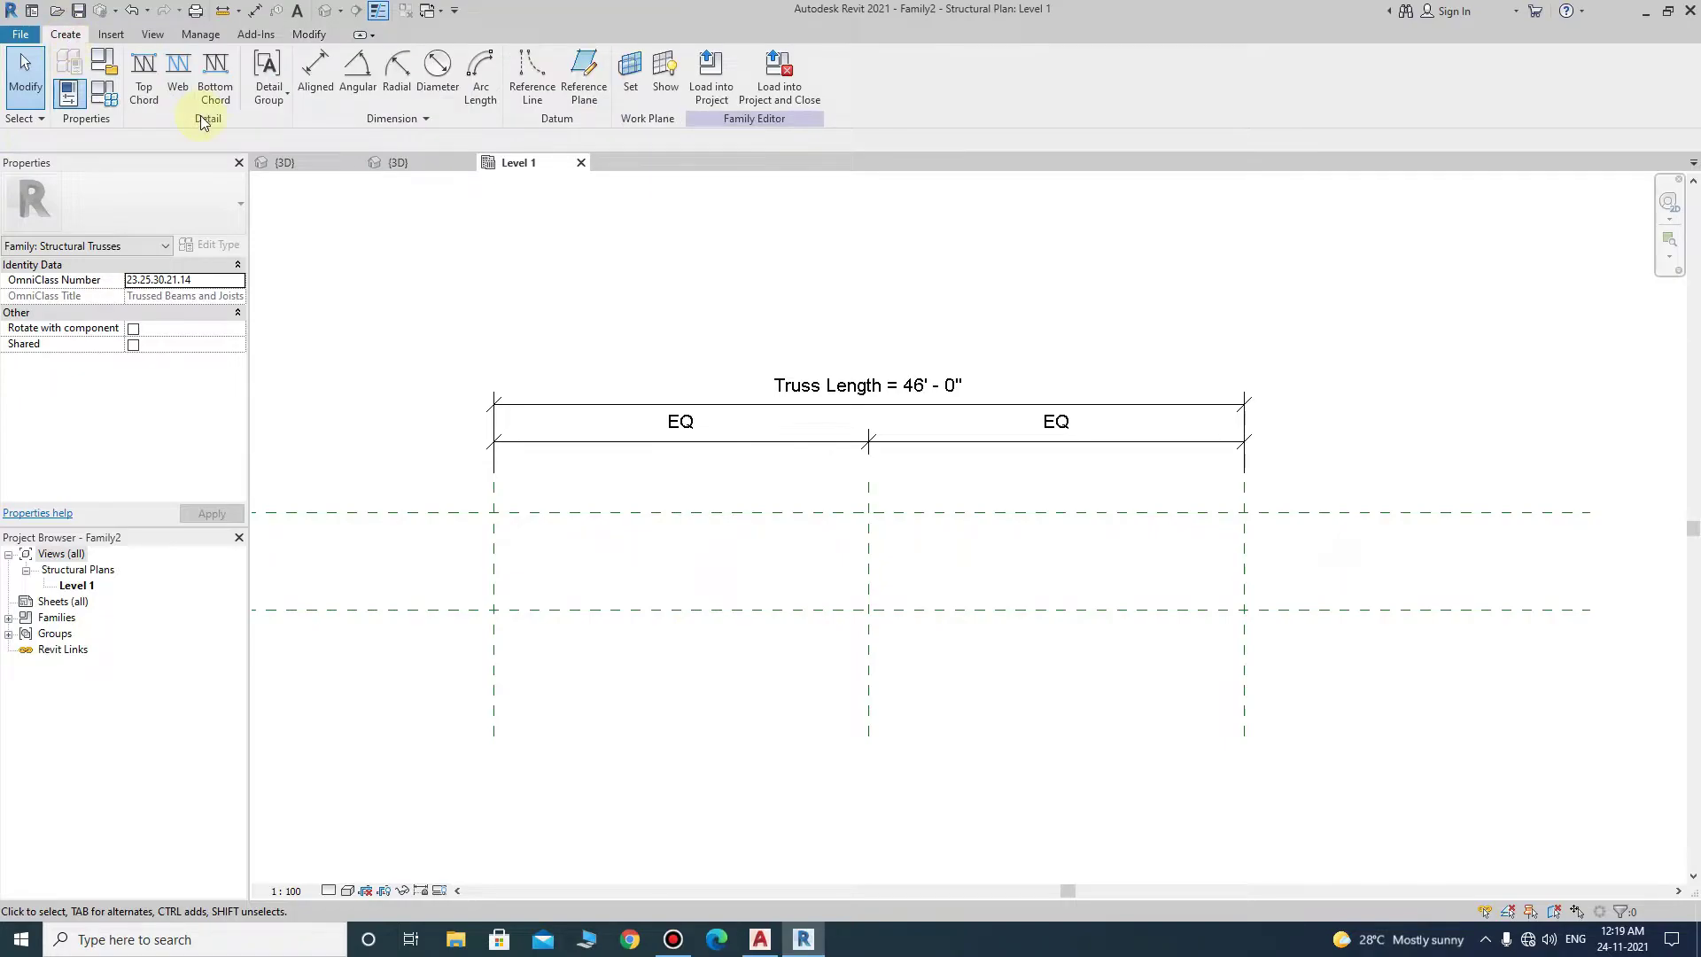
pyautogui.click(149, 105)
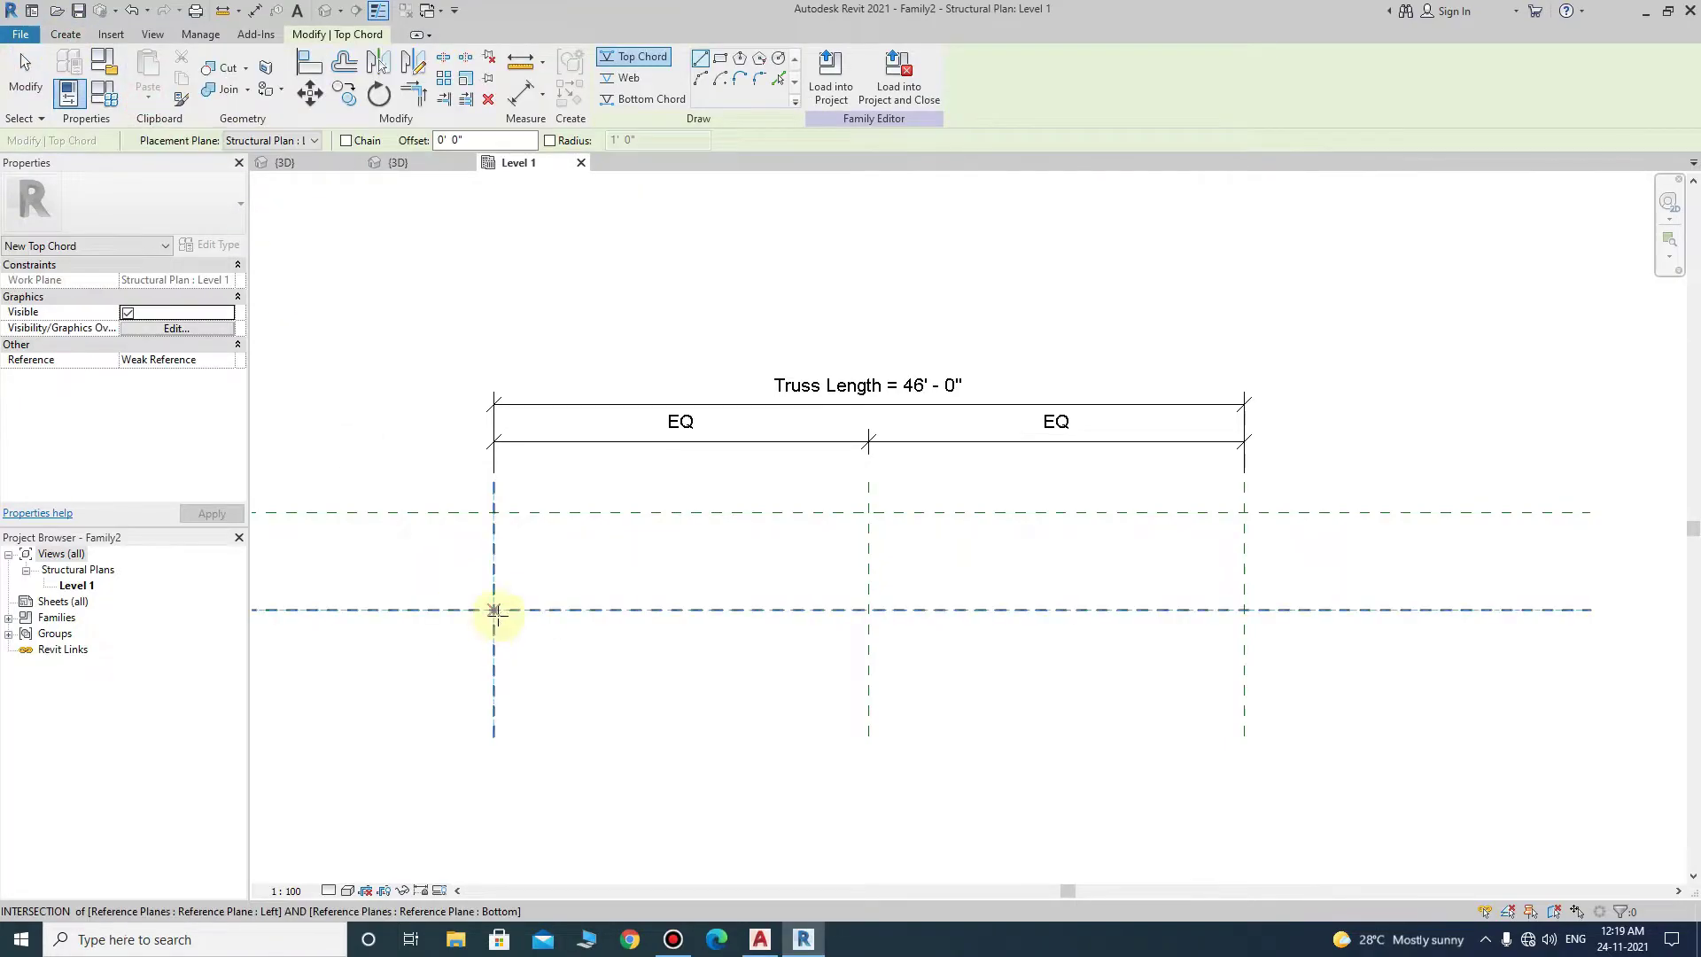
pyautogui.click(495, 610)
pyautogui.click(868, 512)
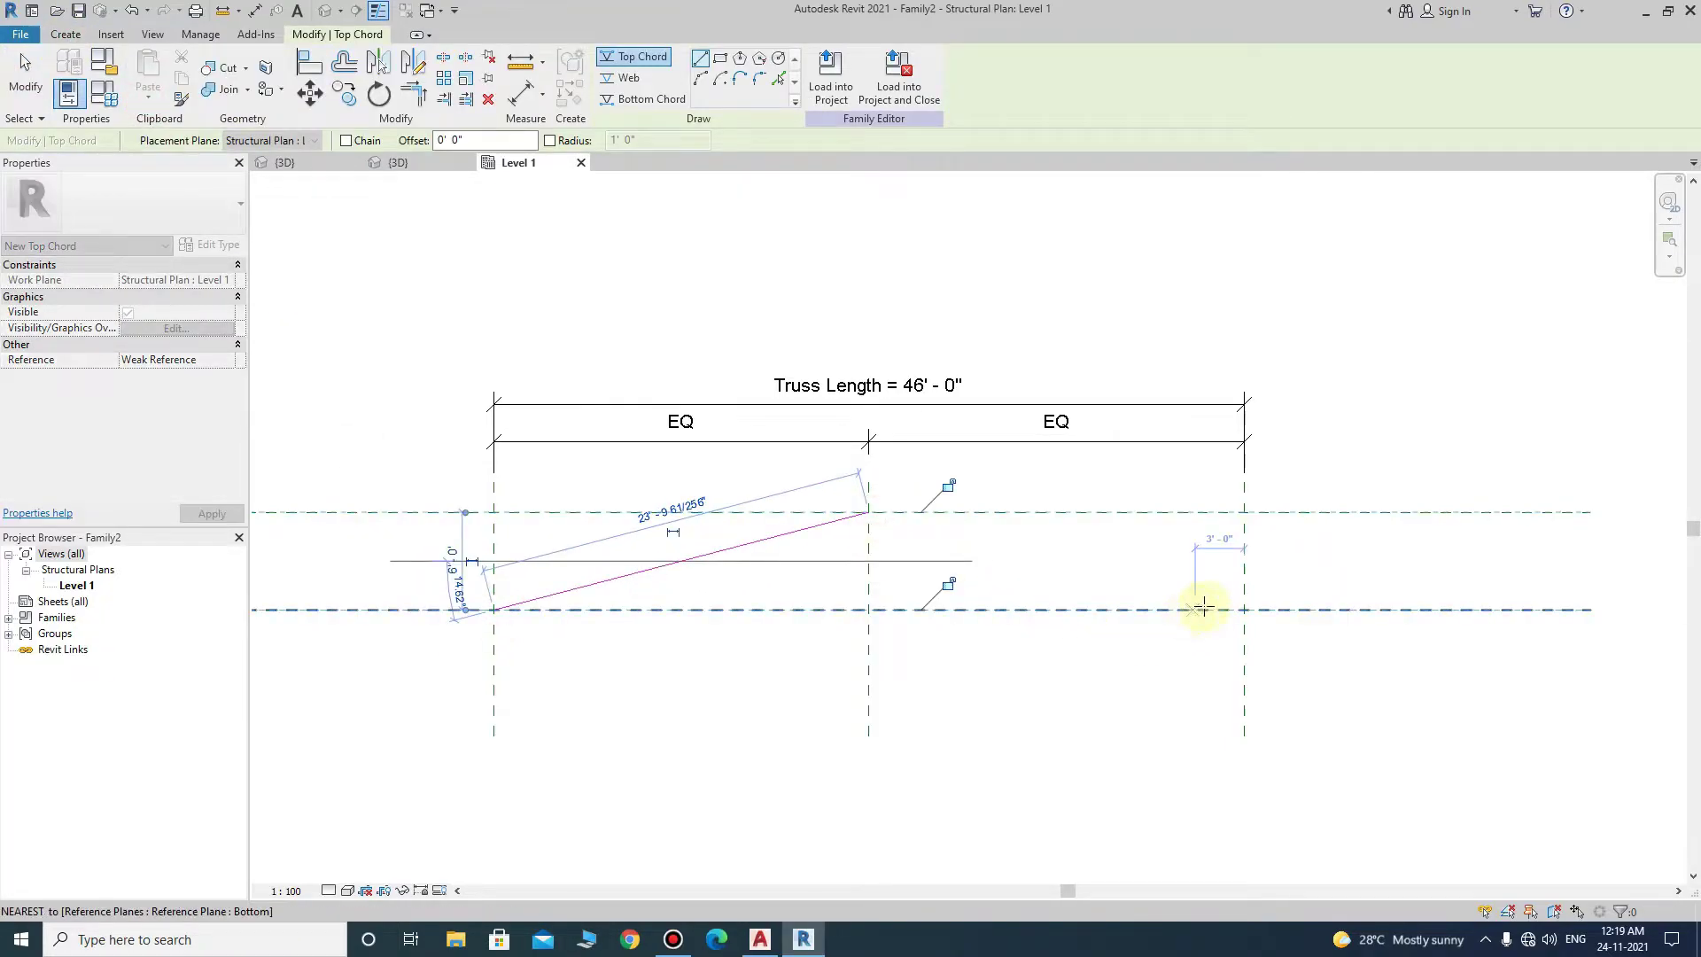
pyautogui.click(1244, 610)
pyautogui.click(868, 512)
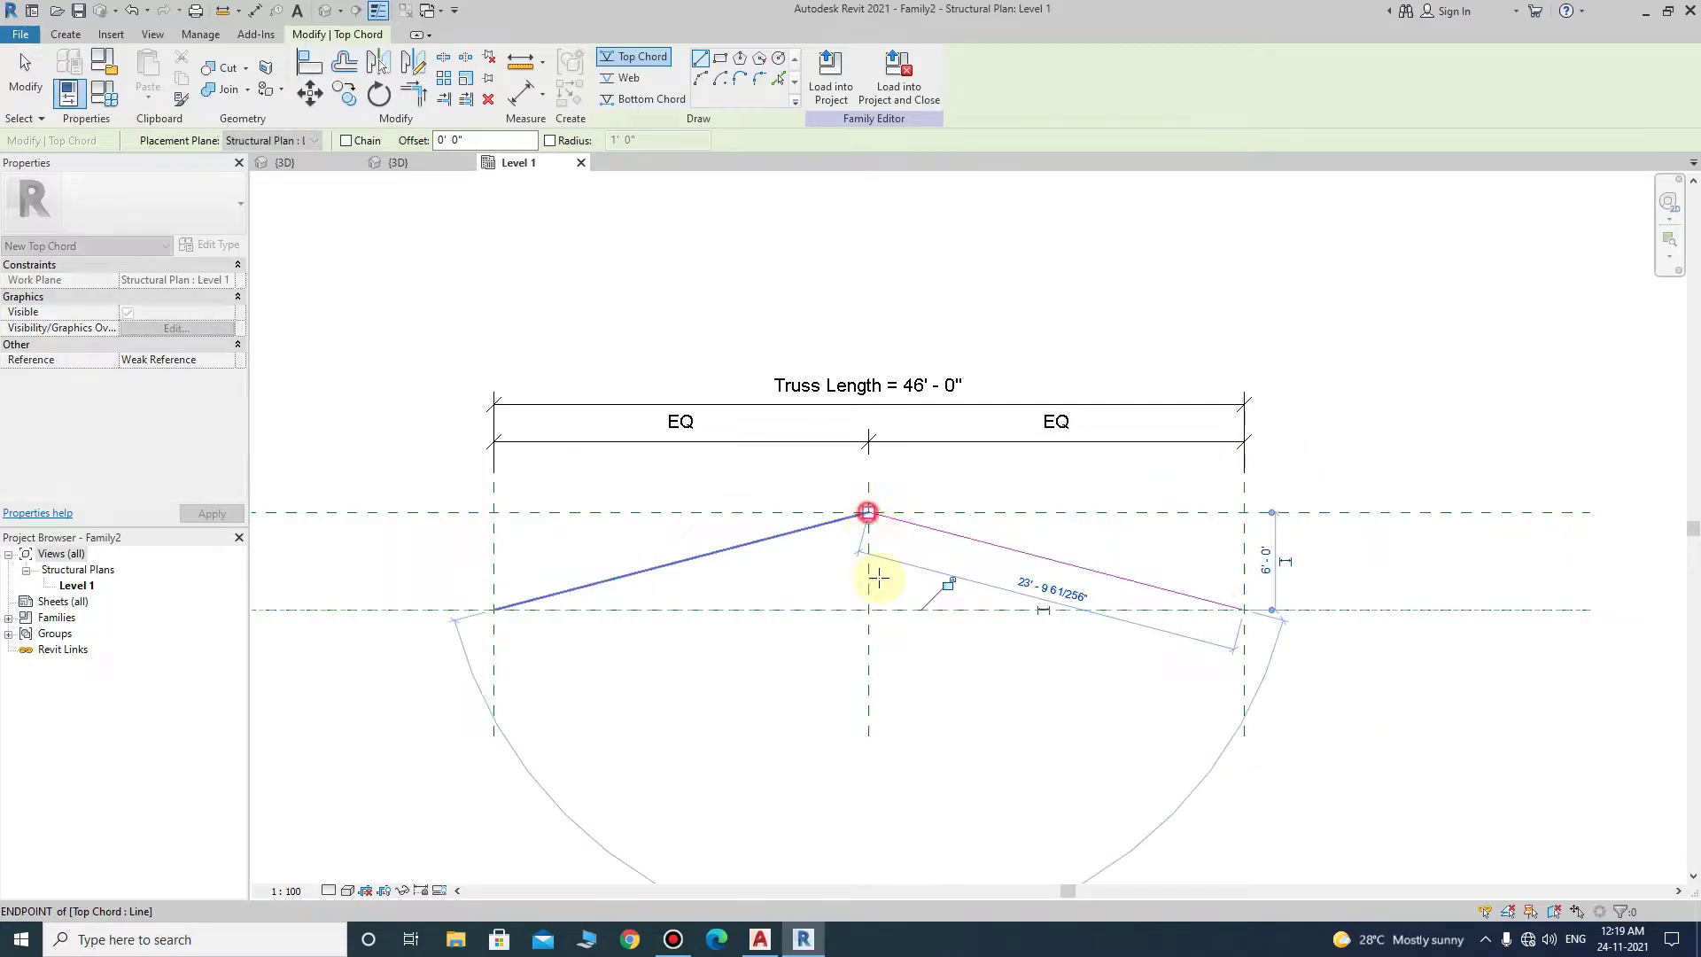
pyautogui.click(66, 36)
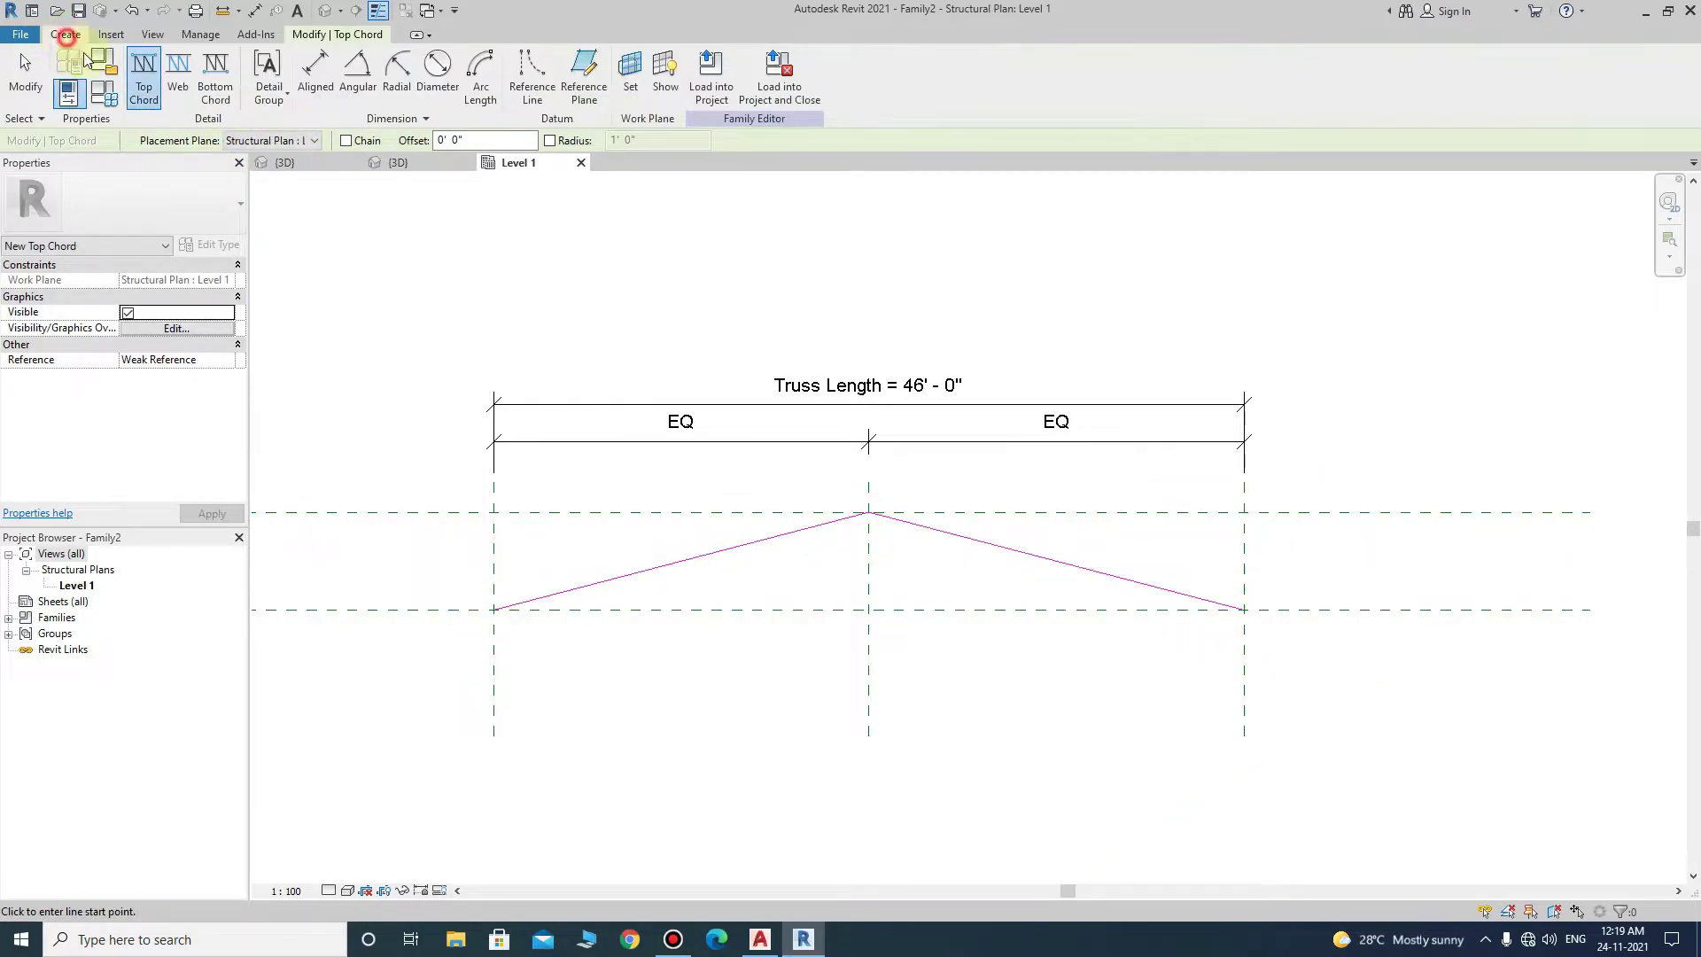
# - Draw a straight bottom chord across the full 46' span between the supports
pyautogui.click(202, 103)
pyautogui.click(493, 610)
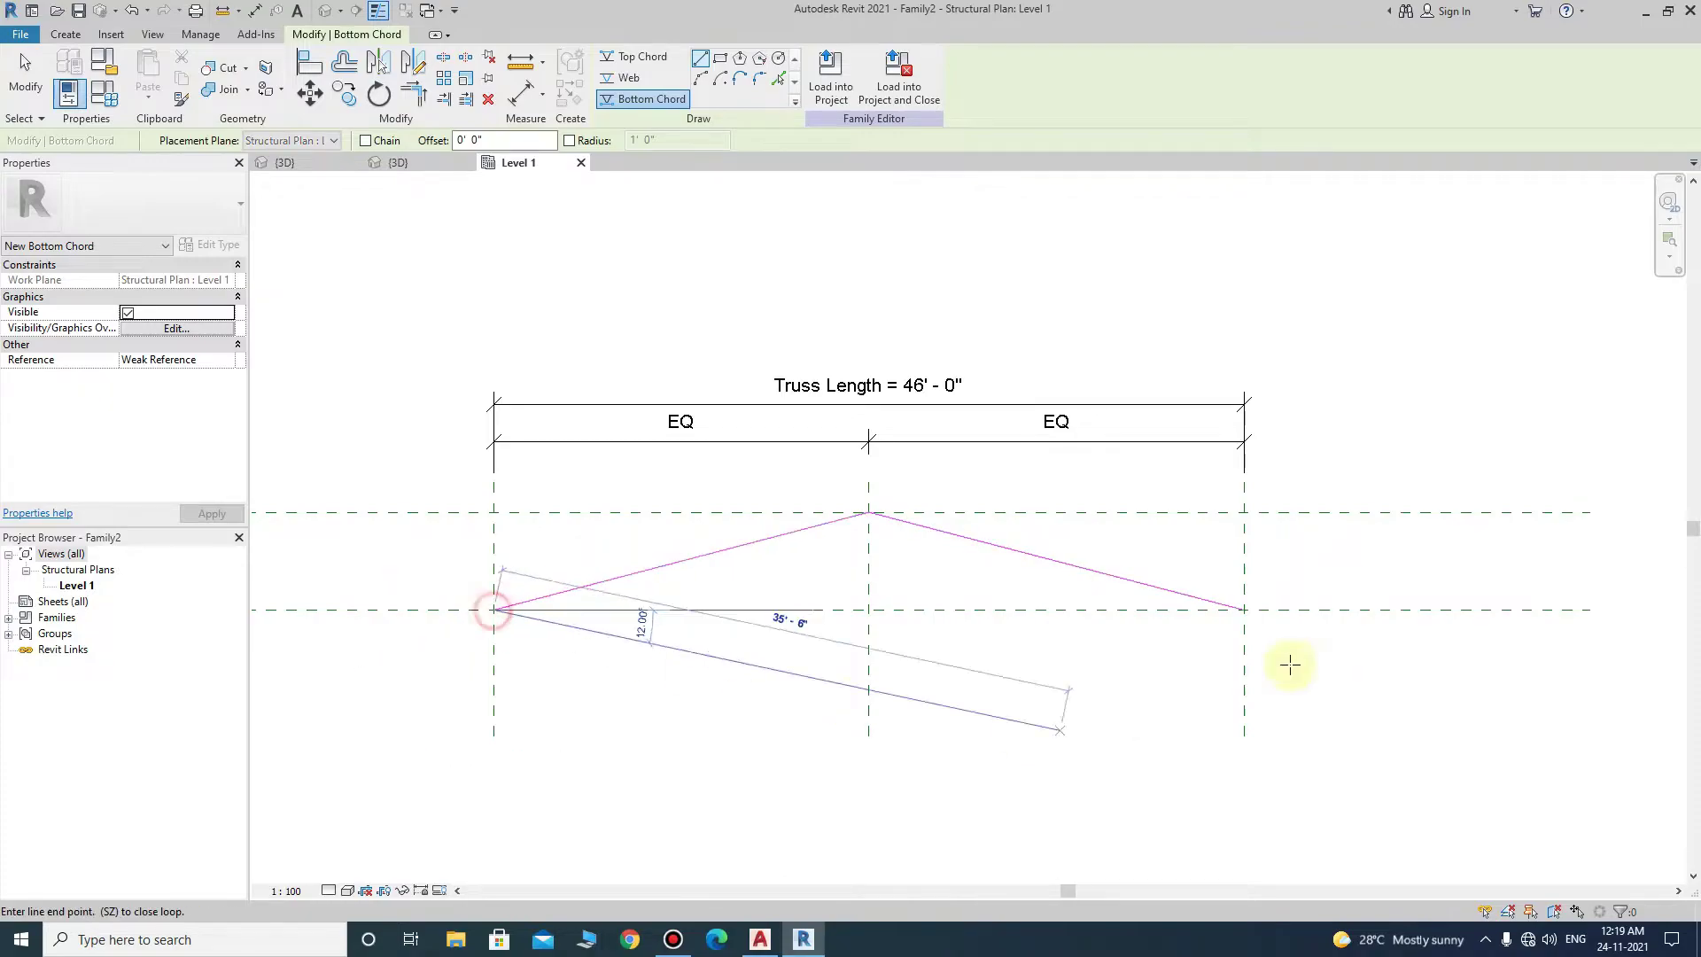
pyautogui.click(1244, 609)
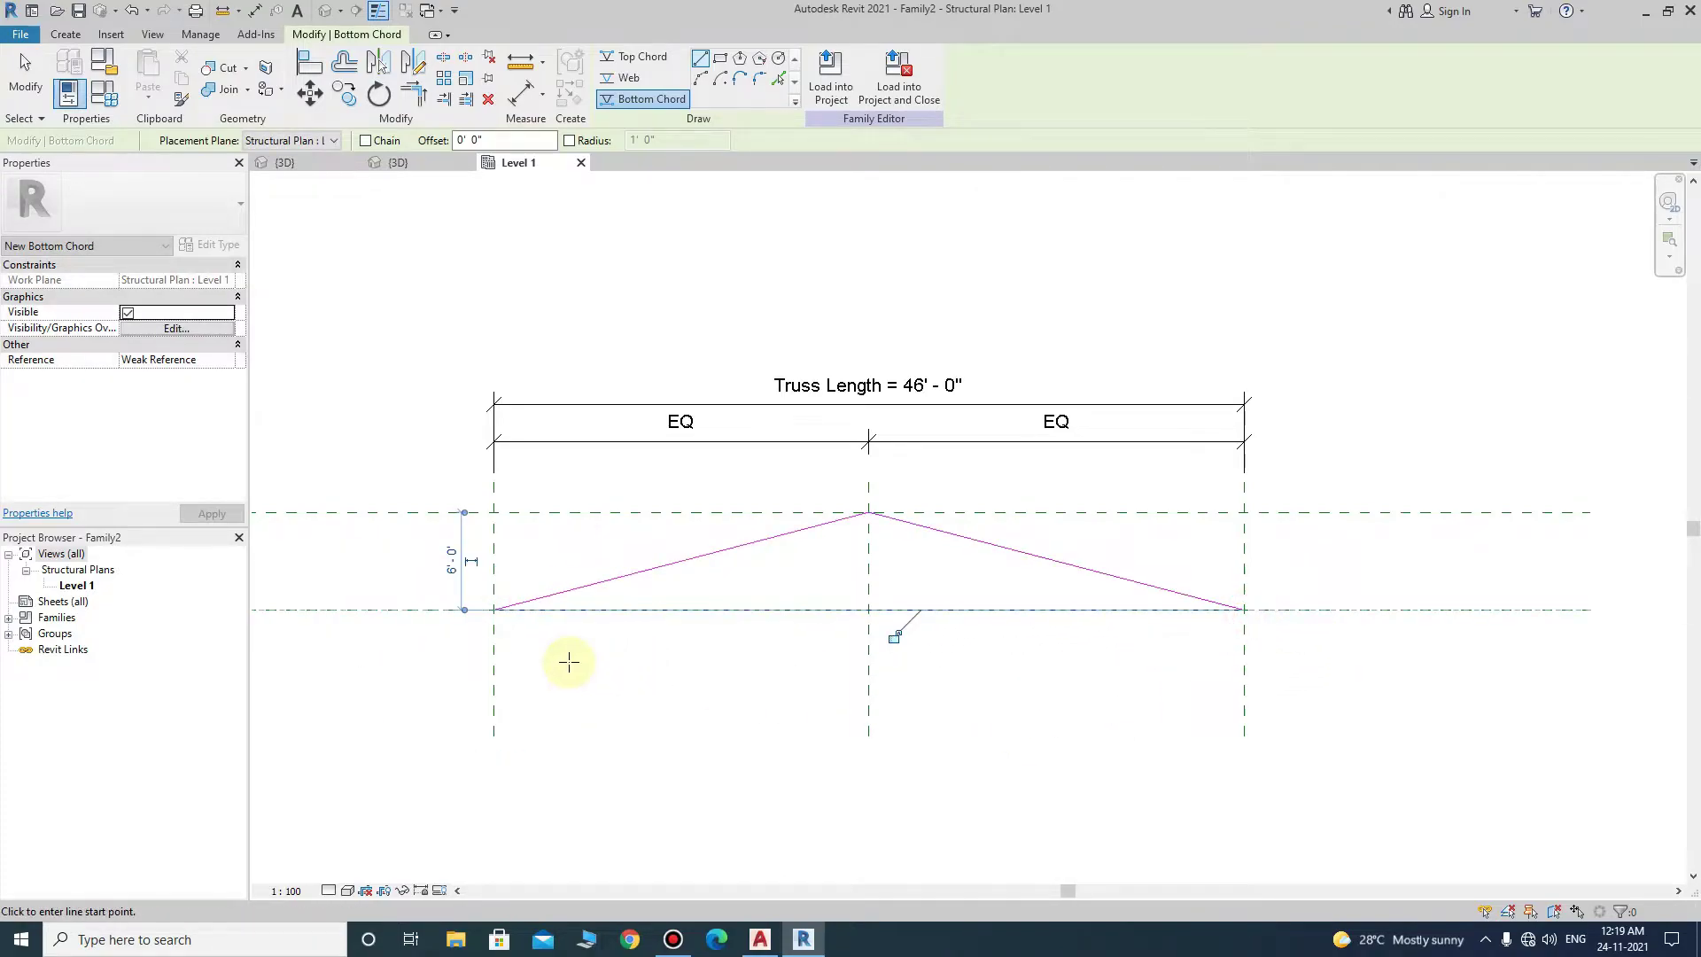
pyautogui.press('Escape')
pyautogui.press('Escape')
pyautogui.click(524, 602)
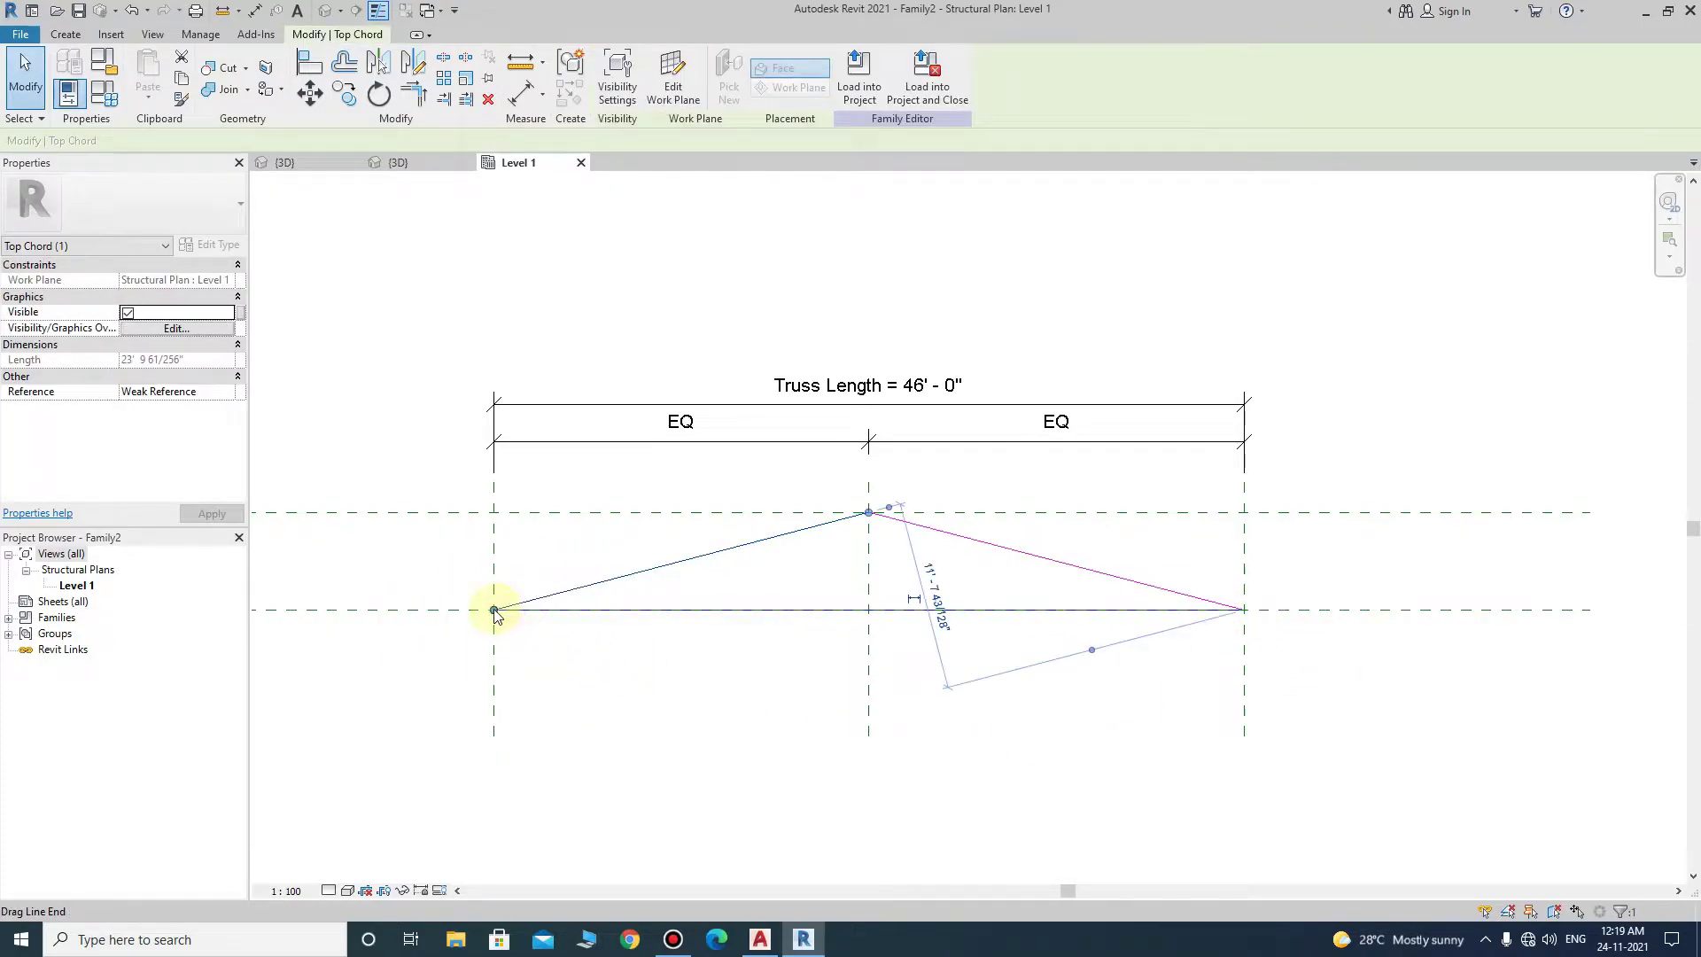
pyautogui.scroll(-2, 824, 672)
pyautogui.scroll(3, 638, 644)
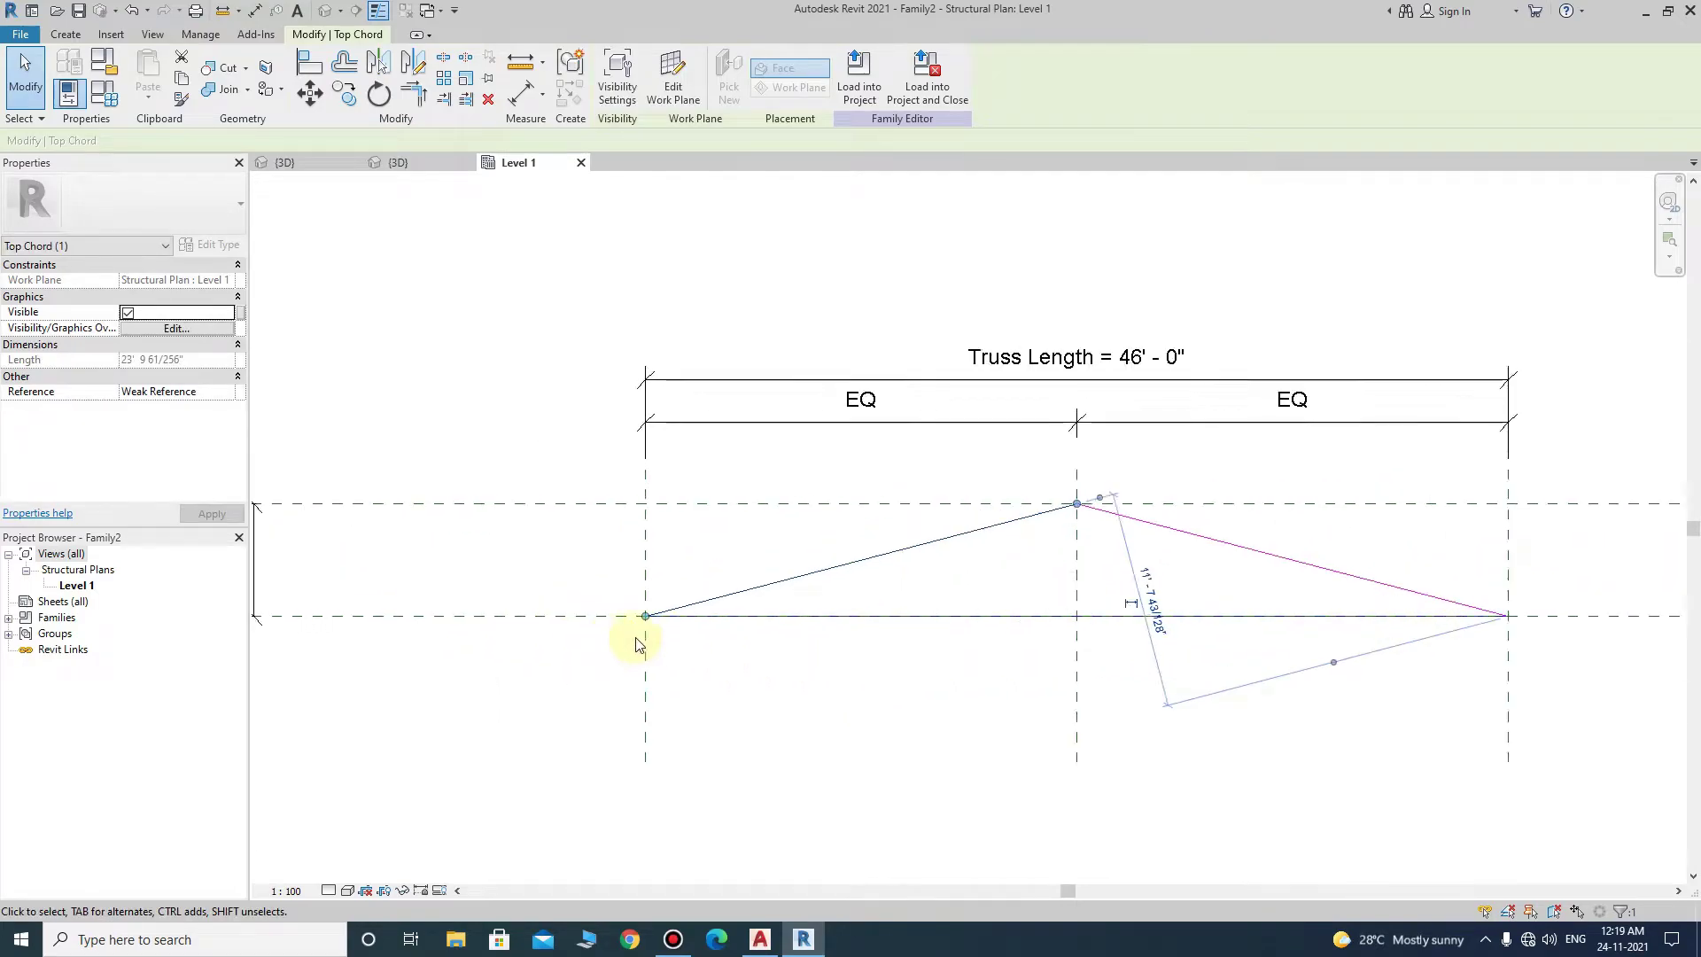
pyautogui.scroll(3, 636, 624)
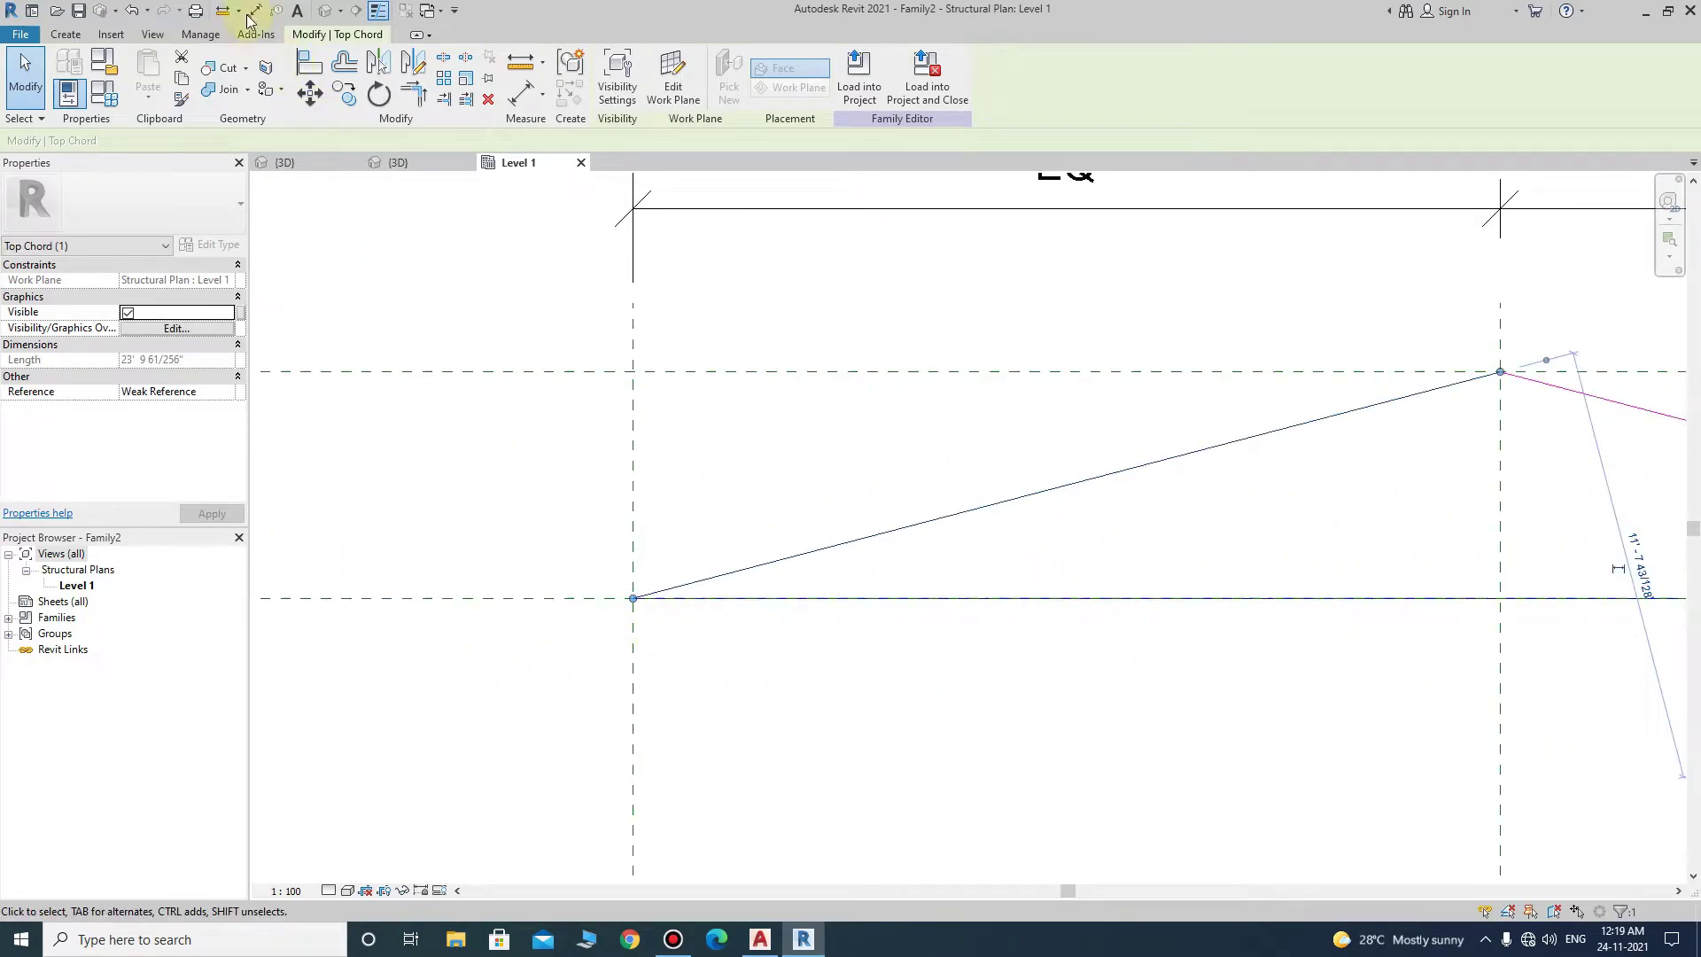
pyautogui.click(653, 555)
pyautogui.click(677, 586)
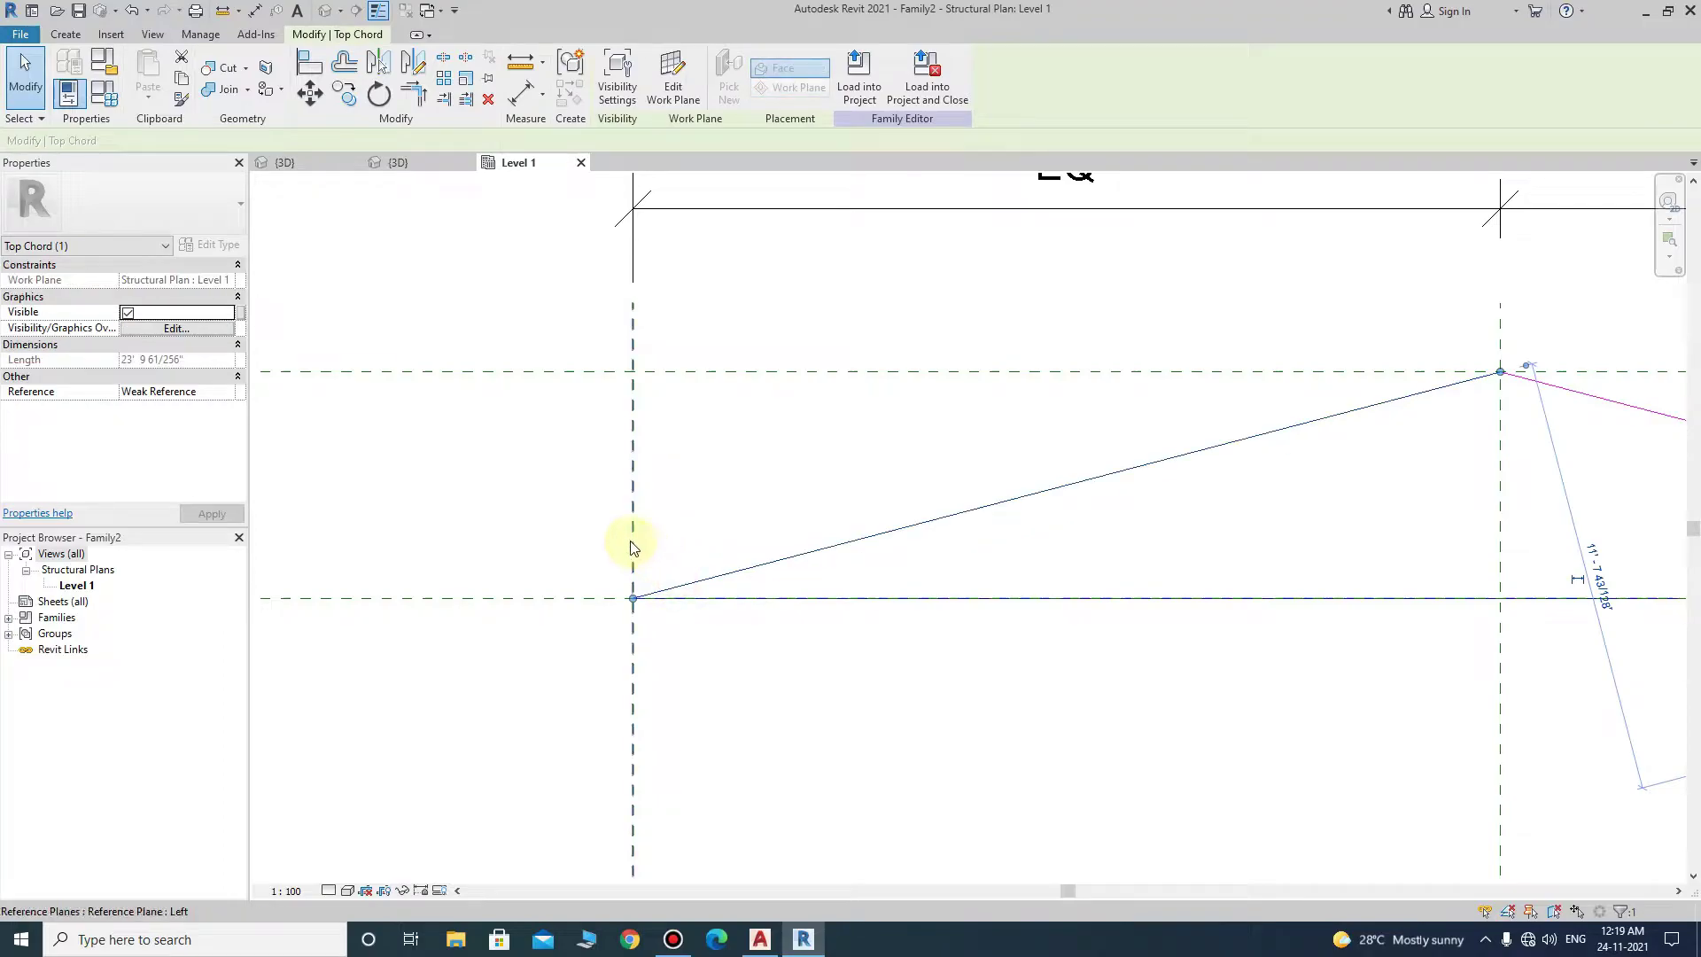
pyautogui.click(256, 11)
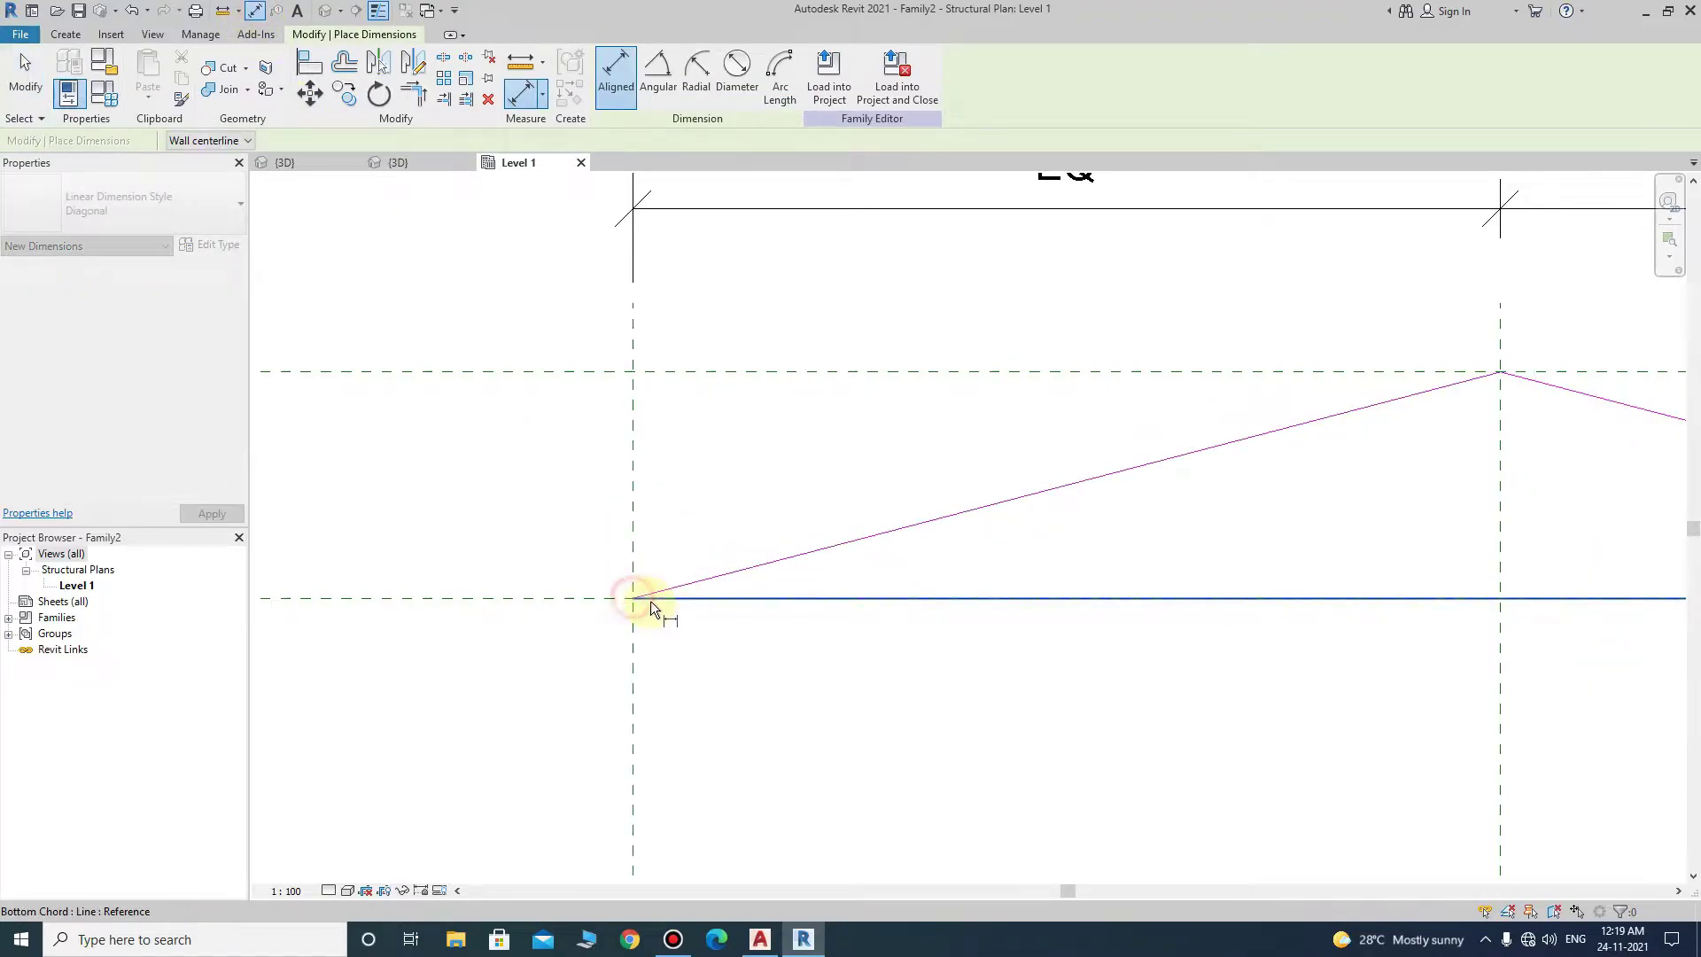
pyautogui.press('Escape')
pyautogui.click(671, 594)
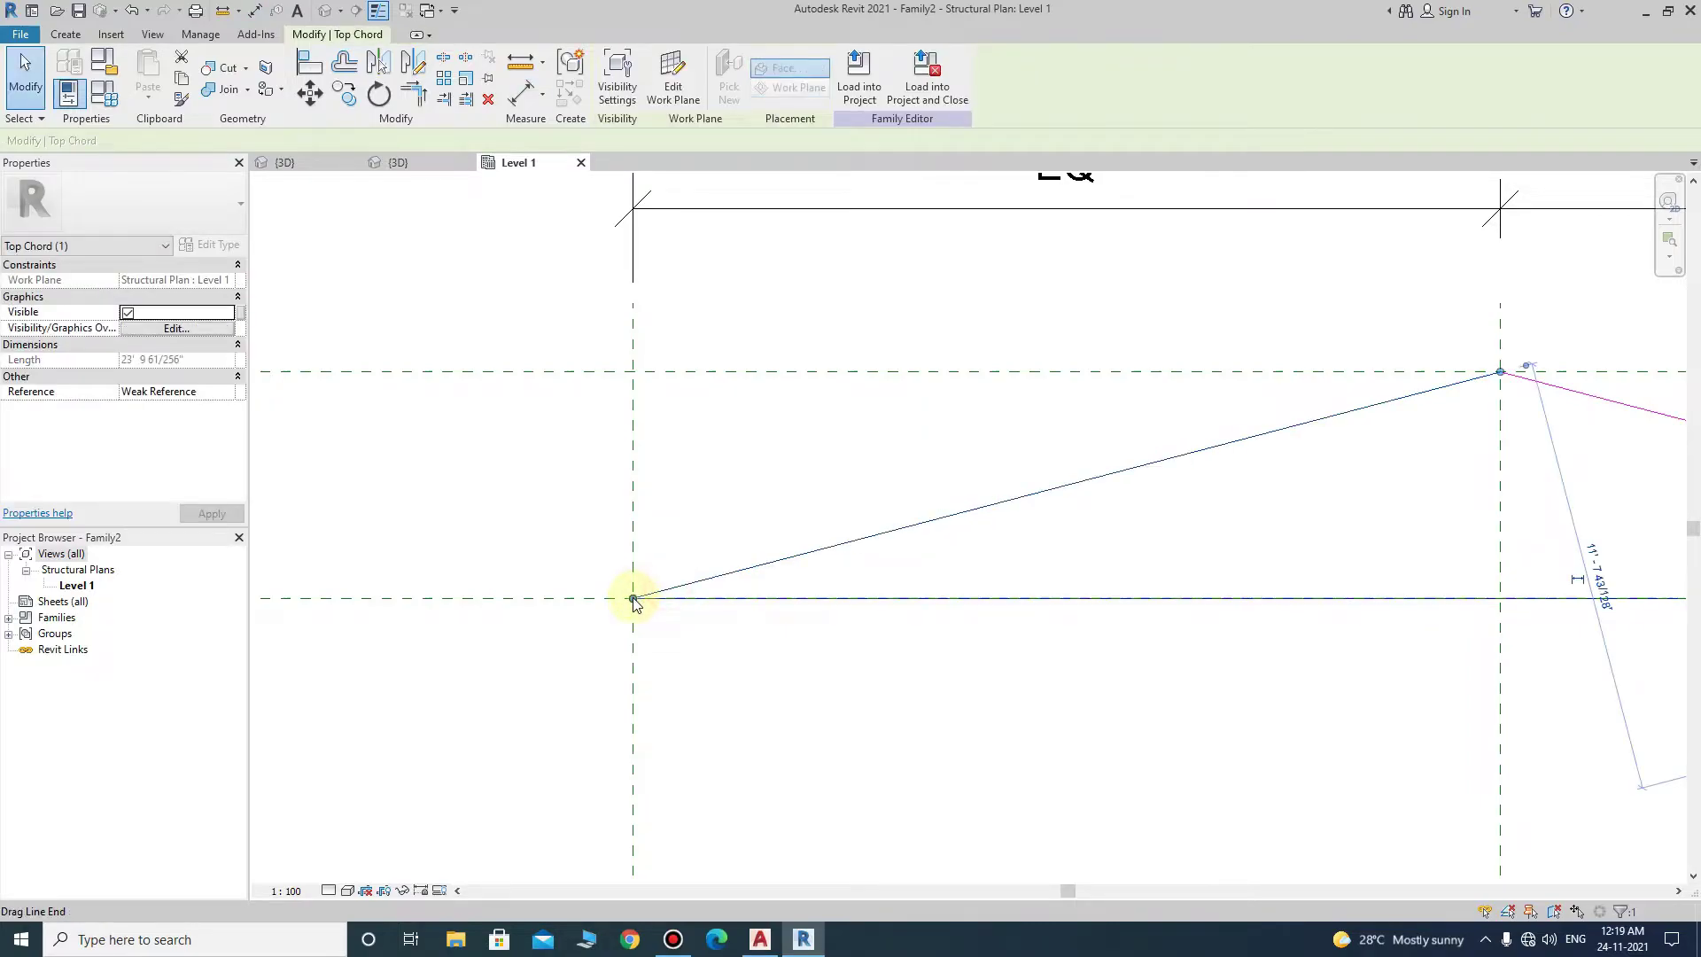
pyautogui.moveTo(633, 600)
pyautogui.mouseDown()
pyautogui.moveTo(648, 592)
pyautogui.moveTo(635, 598)
pyautogui.mouseUp()
pyautogui.scroll(-5, 644, 556)
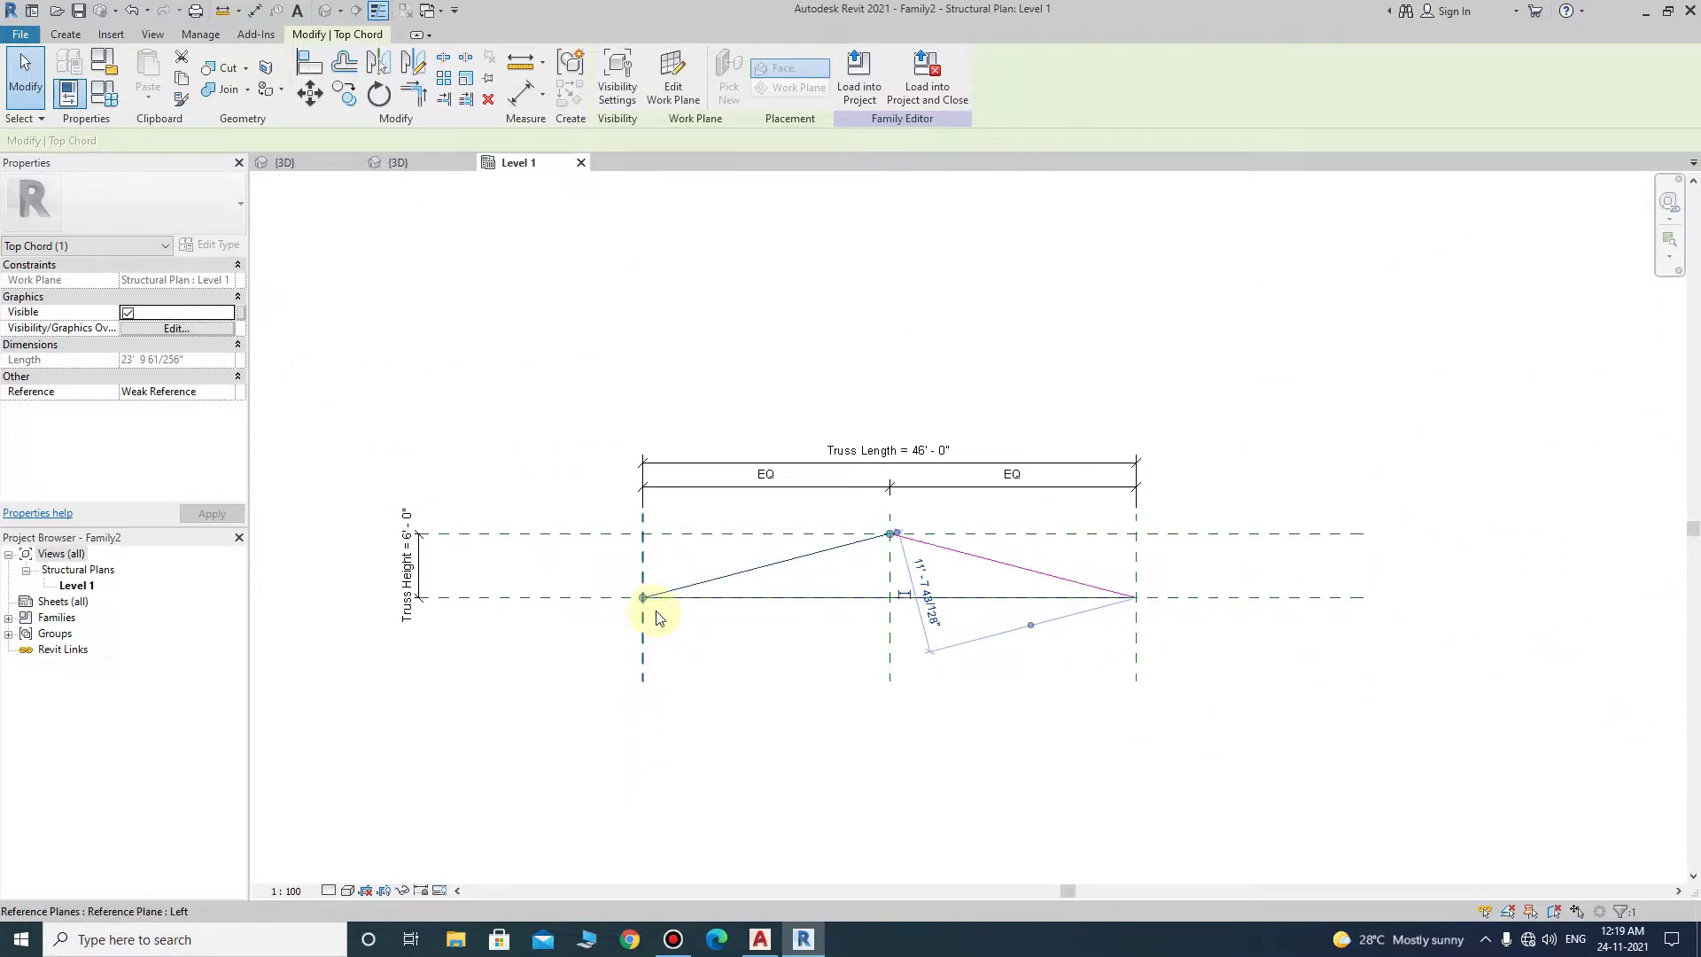
pyautogui.scroll(4, 644, 589)
pyautogui.press('Escape')
pyautogui.click(647, 571)
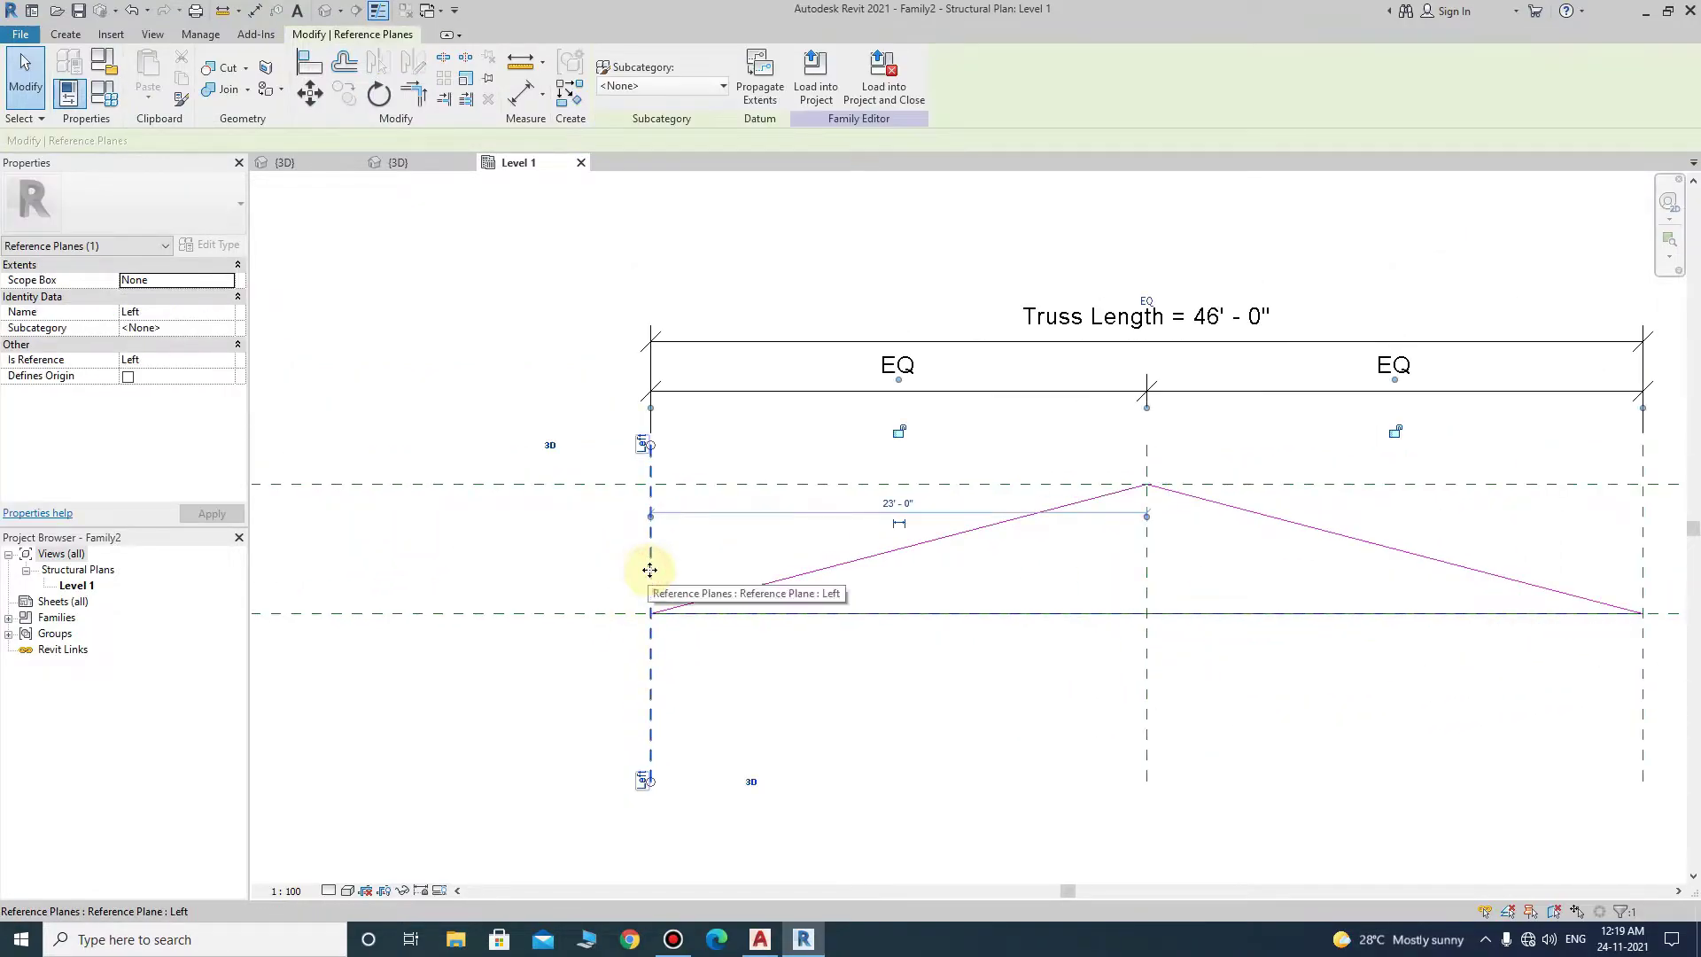
pyautogui.scroll(2, 640, 564)
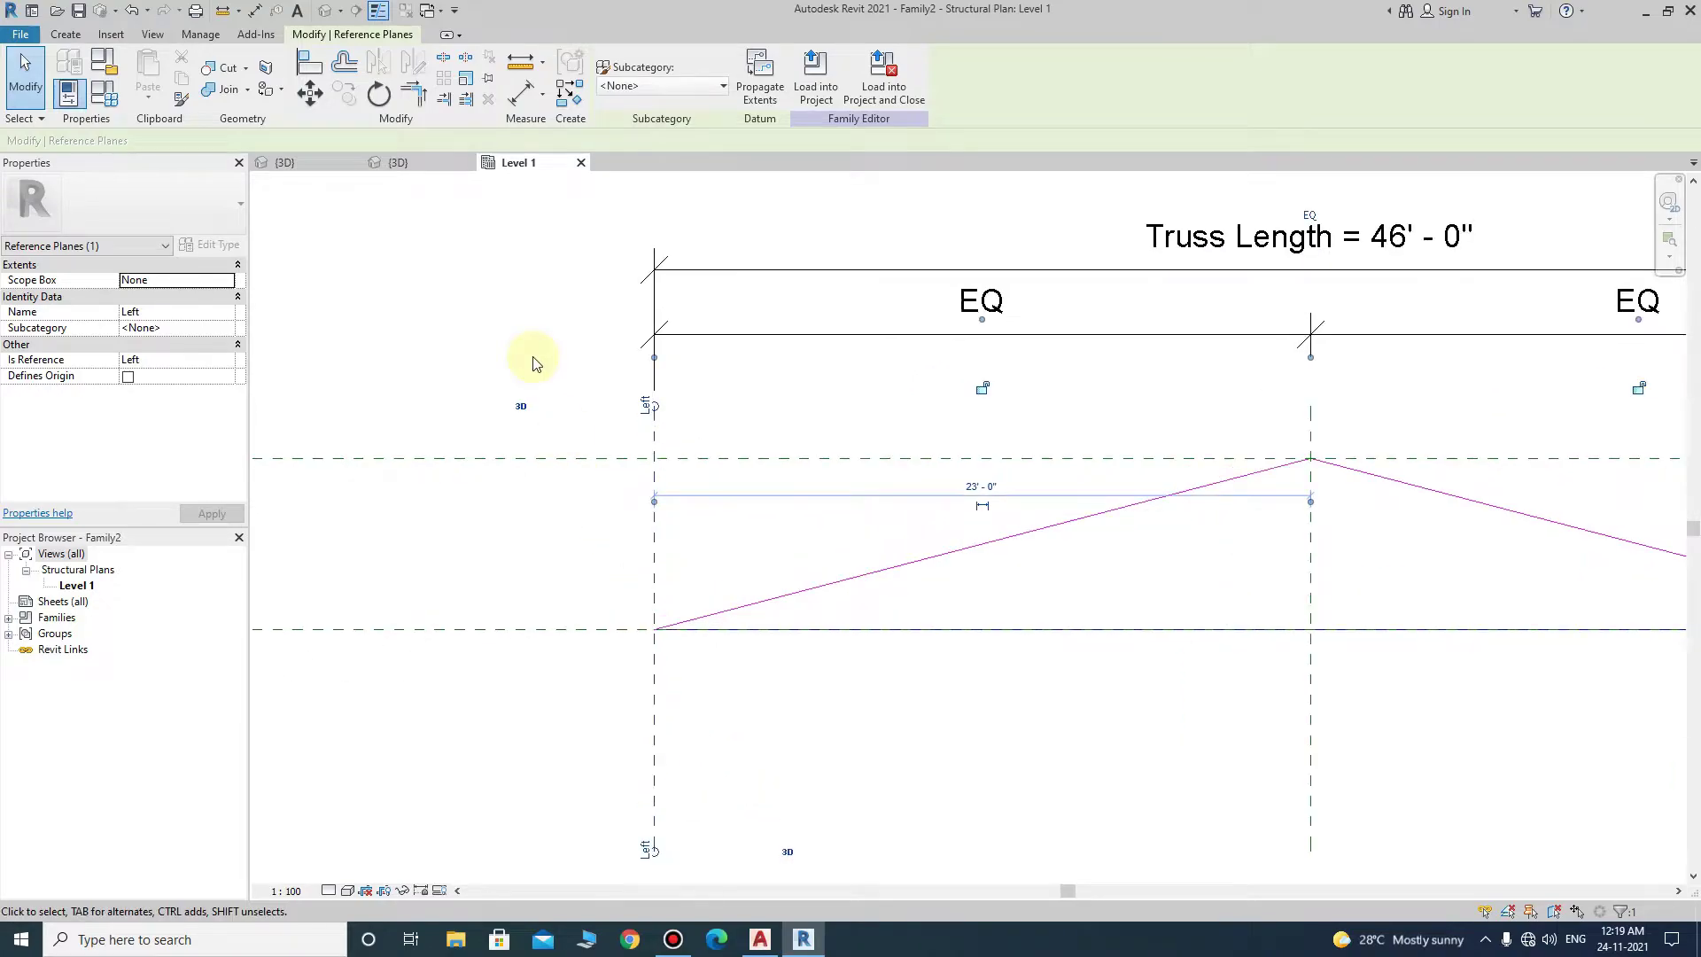
pyautogui.scroll(2, 688, 695)
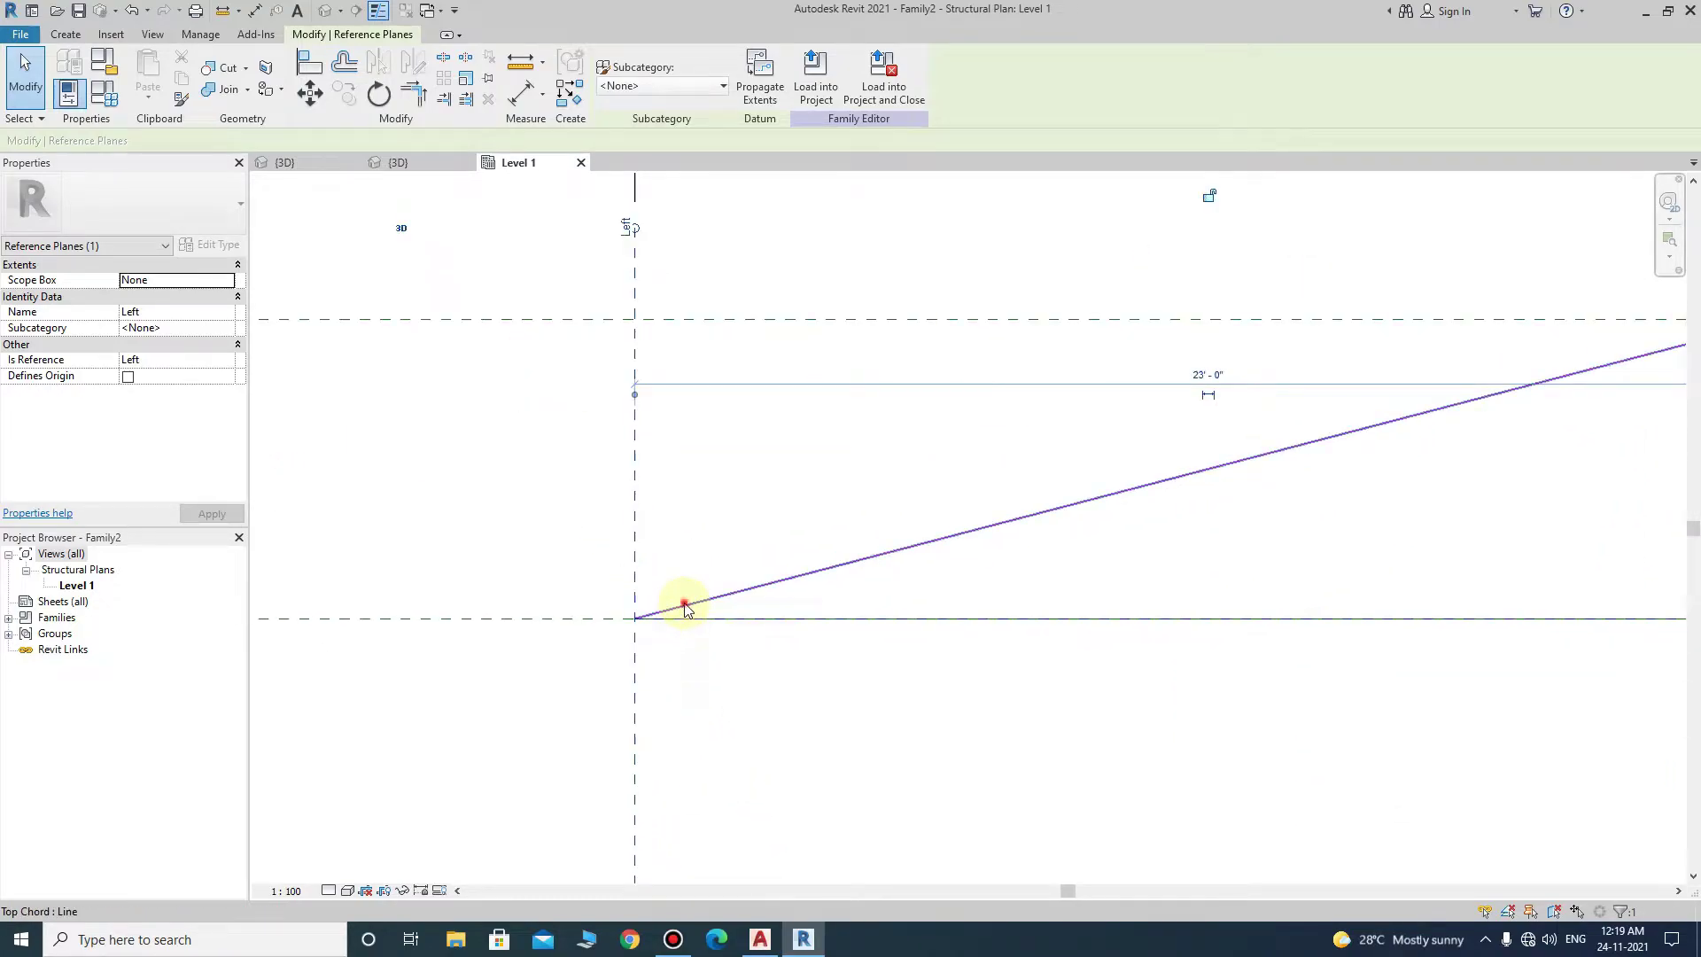
pyautogui.click(684, 606)
pyautogui.click(633, 618)
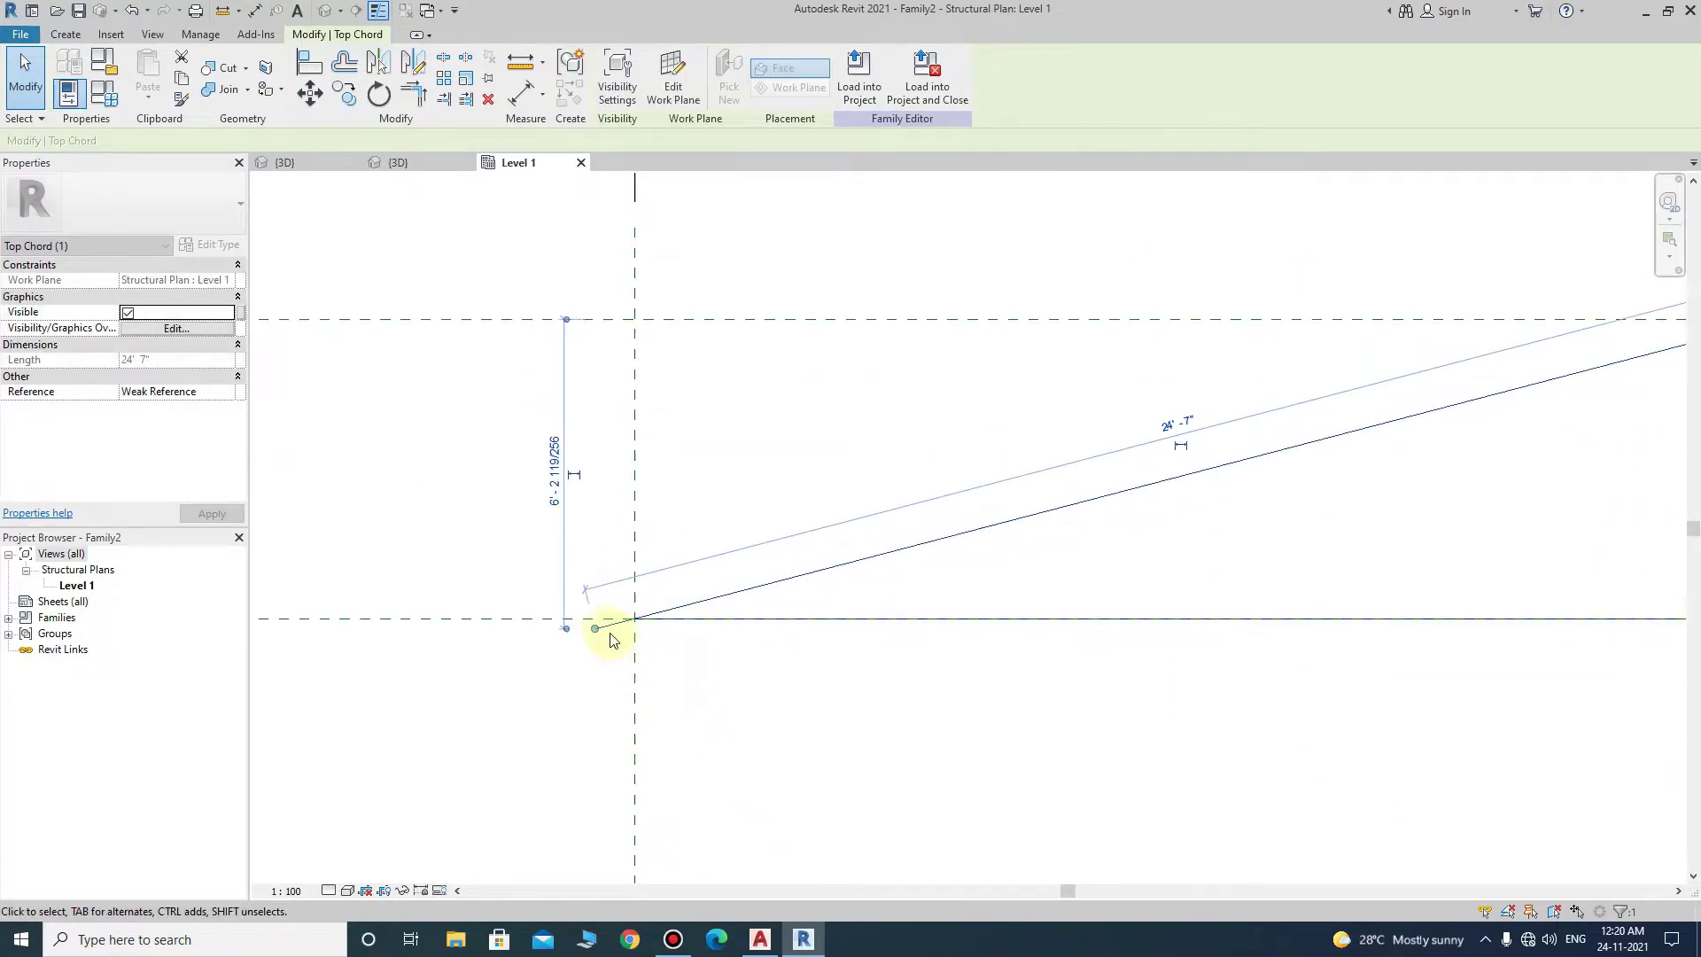
pyautogui.press('Escape')
pyautogui.press('Escape')
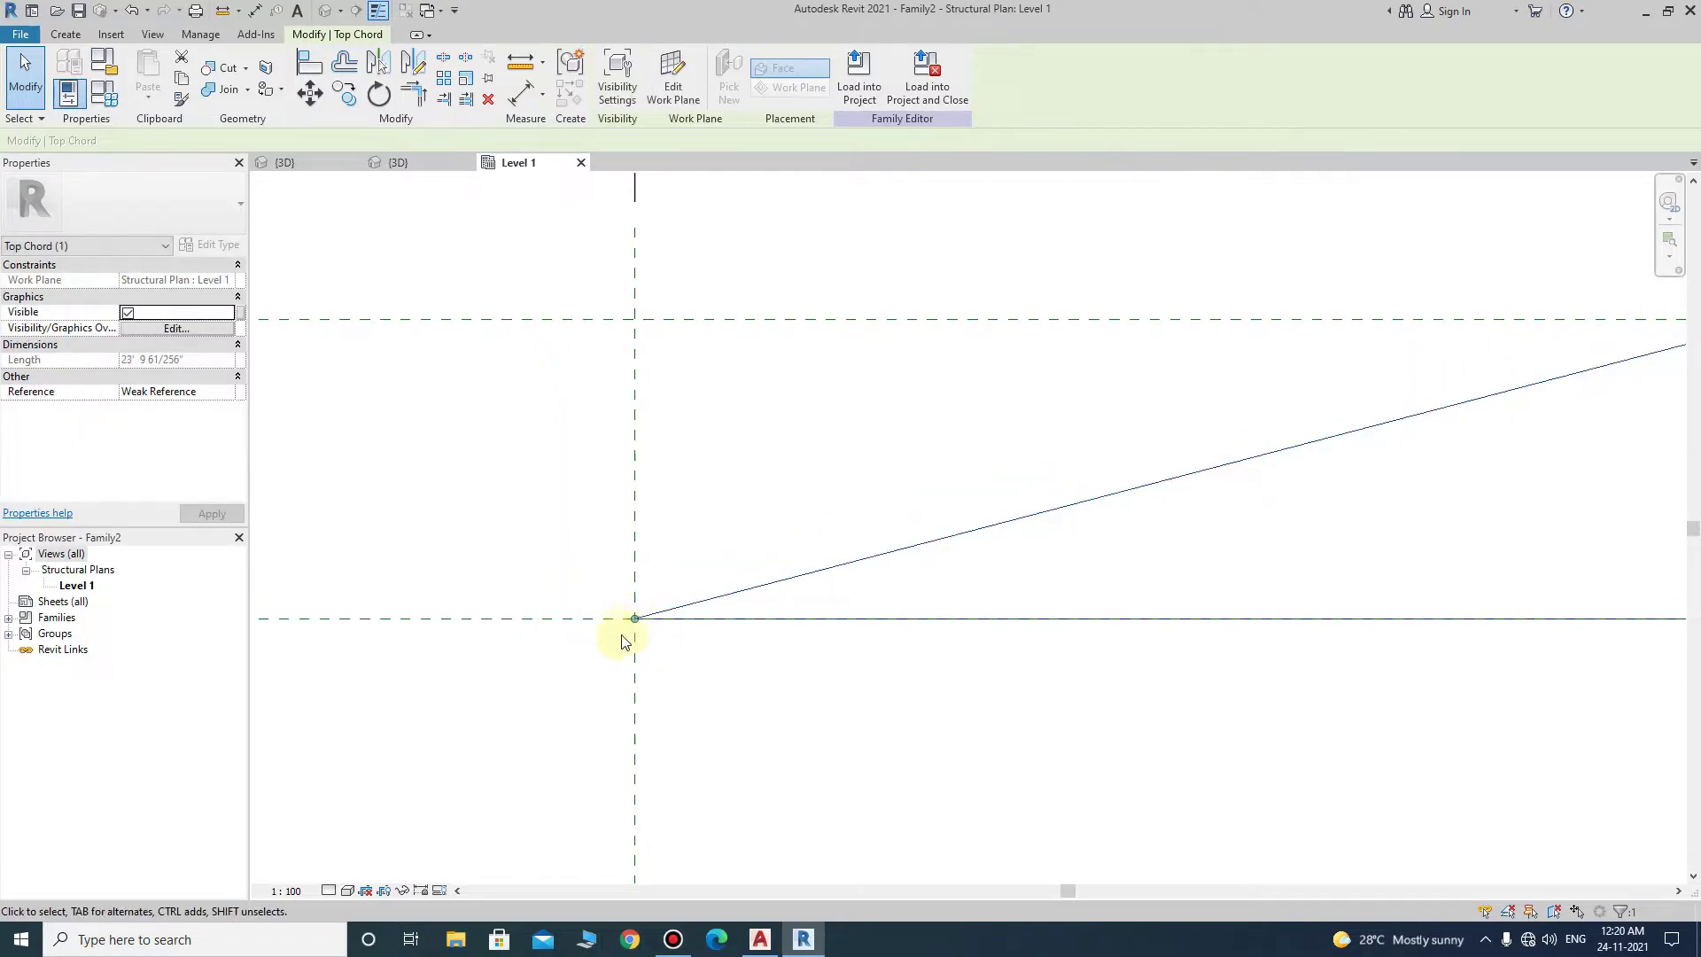
pyautogui.scroll(-5, 631, 669)
pyautogui.scroll(2, 630, 656)
pyautogui.scroll(3, 630, 646)
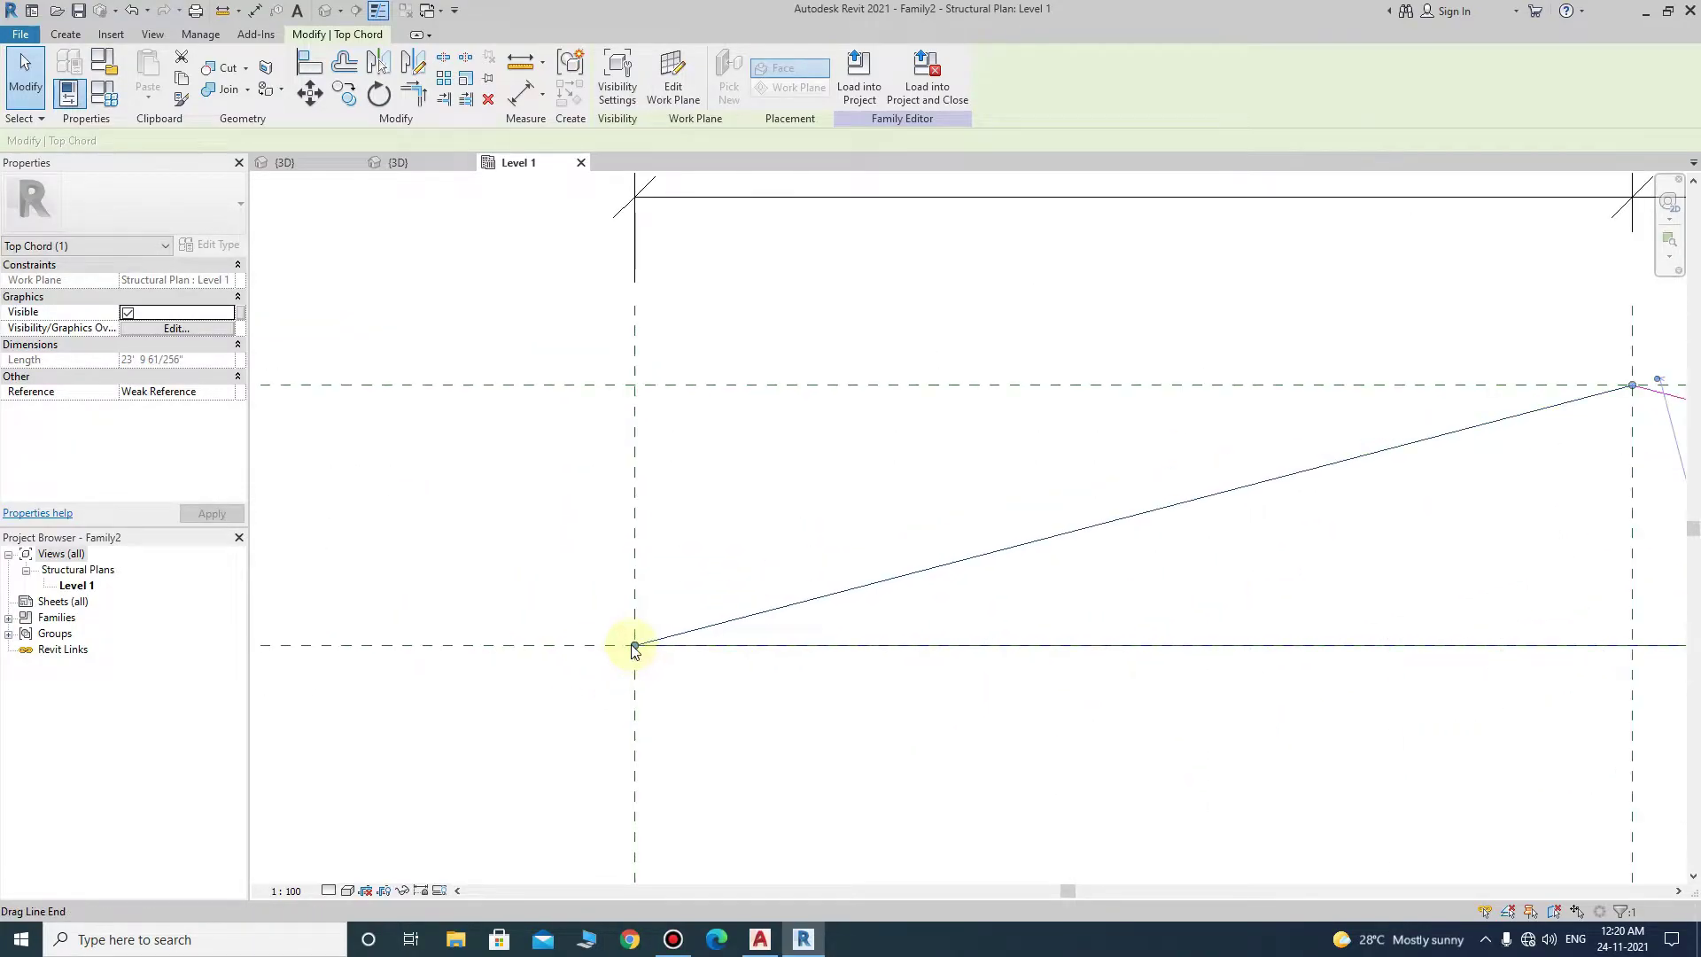
pyautogui.moveTo(631, 644)
pyautogui.mouseDown()
pyautogui.moveTo(702, 627)
pyautogui.moveTo(635, 645)
pyautogui.mouseUp()
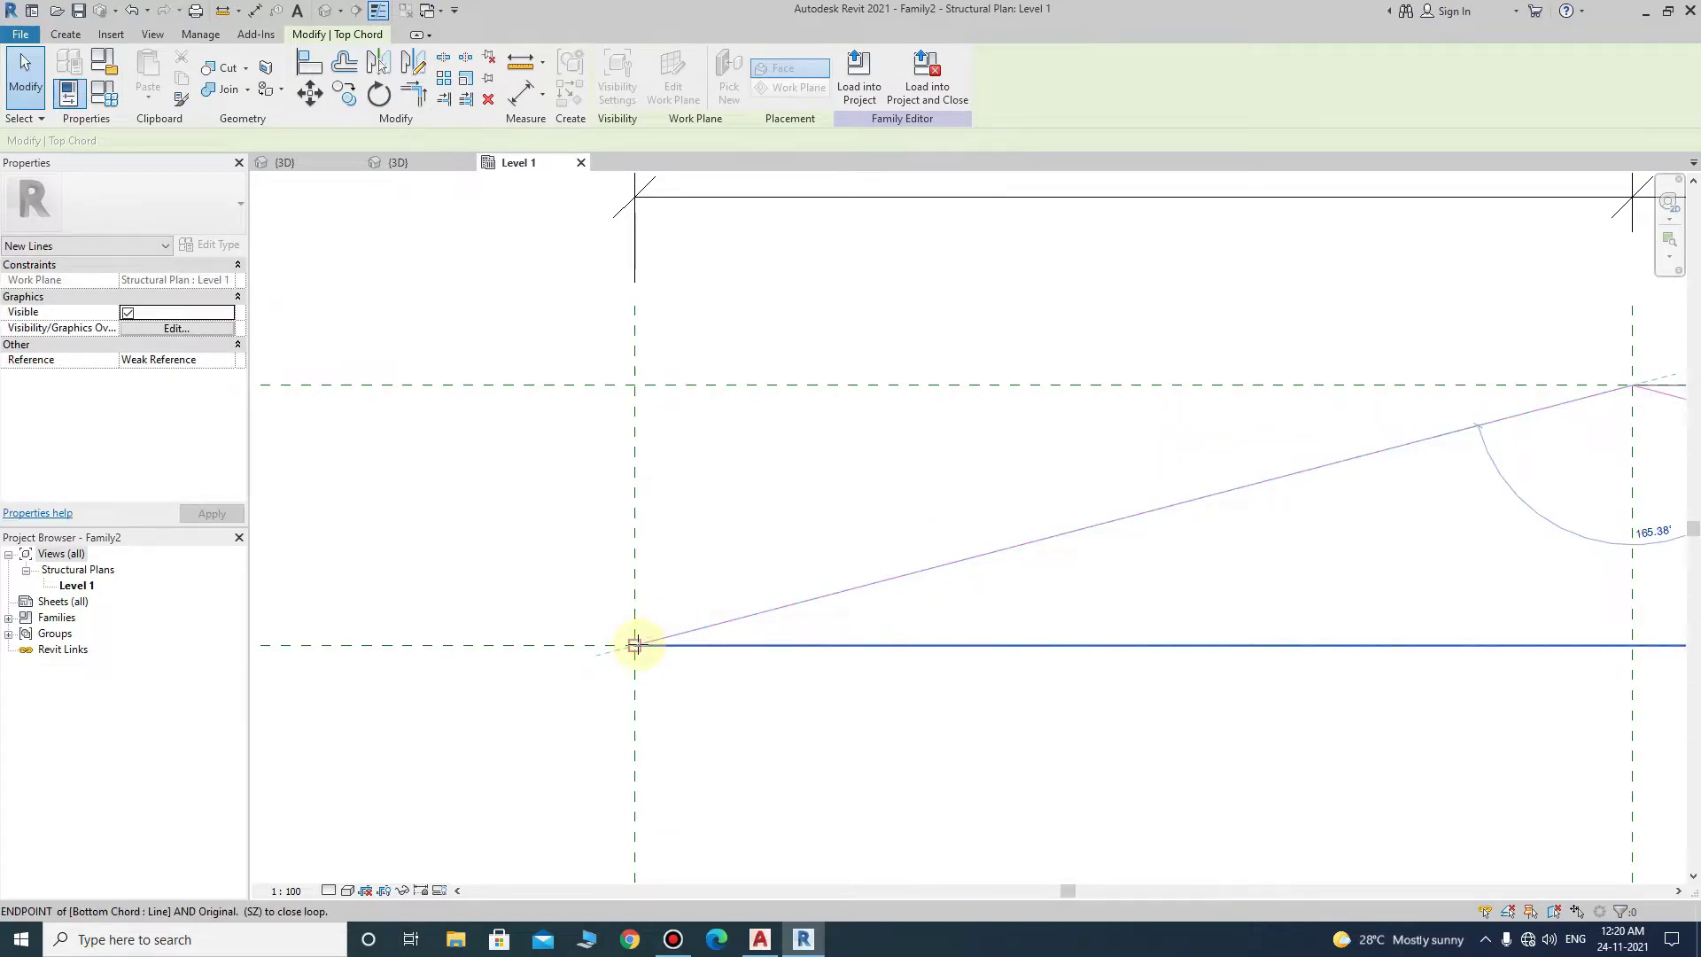
pyautogui.click(675, 691)
pyautogui.scroll(-2, 550, 570)
pyautogui.scroll(-4, 744, 646)
pyautogui.scroll(2, 854, 638)
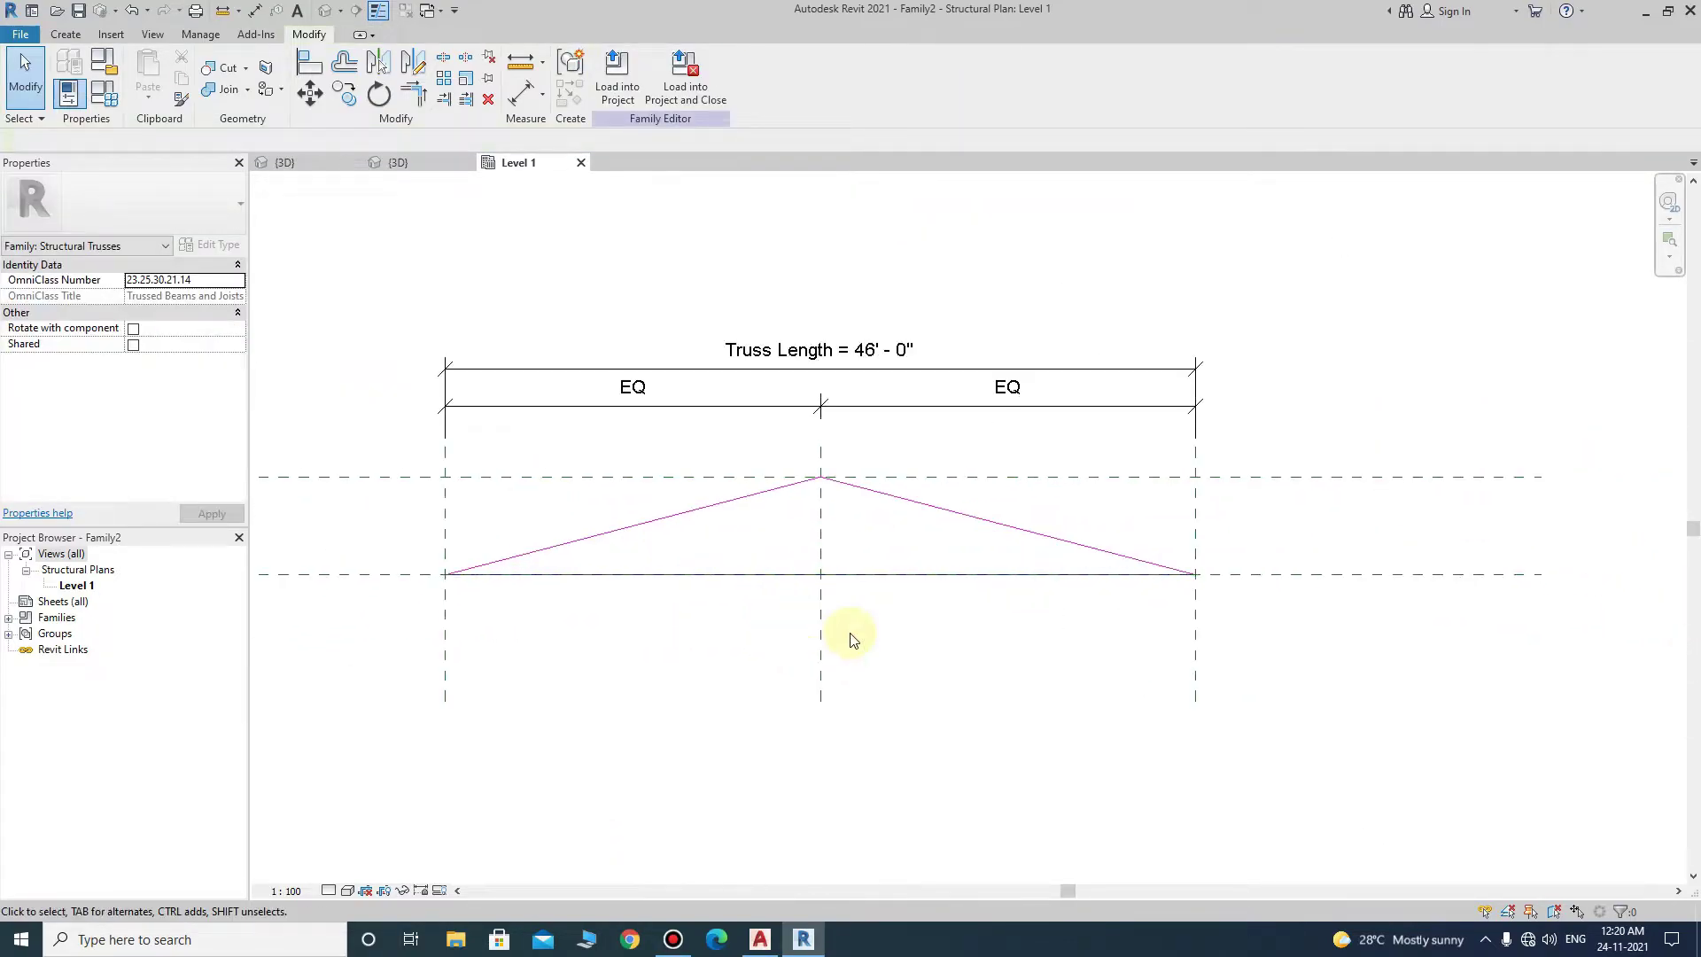
pyautogui.scroll(1, 856, 644)
pyautogui.moveTo(856, 643); pyautogui.dragTo(884, 617, button='middle')
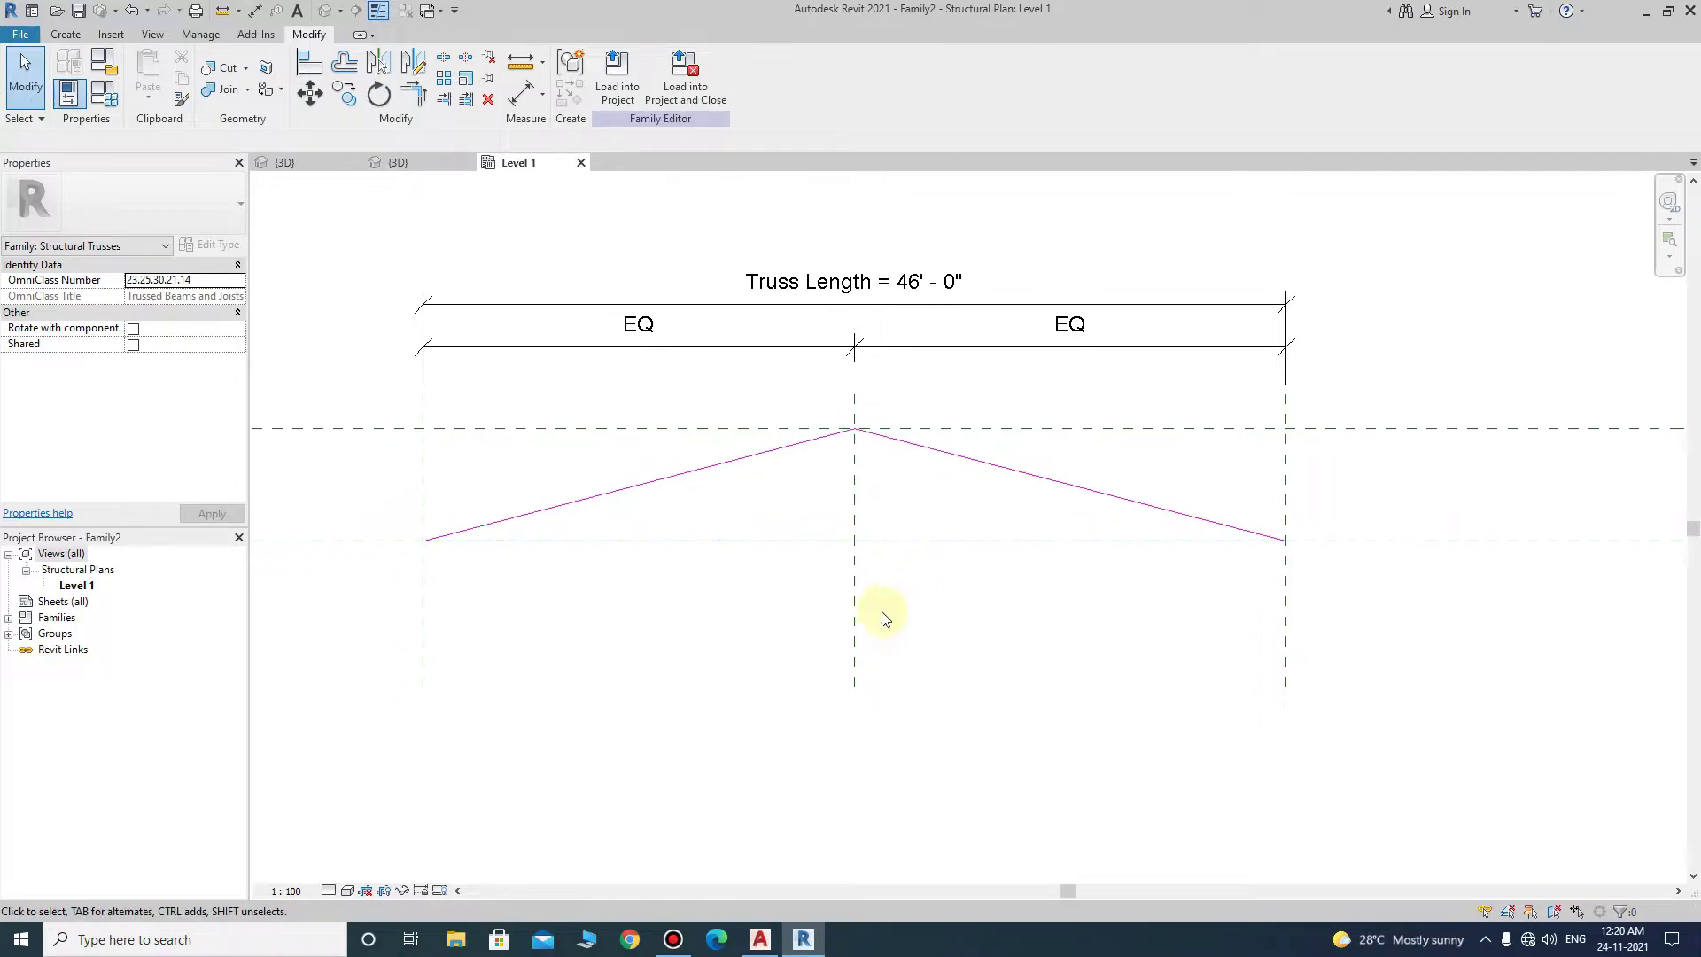
pyautogui.click(72, 39)
# - Draw a vertical 8'-10" web on the centre reference plane through the apex, then select it
pyautogui.click(177, 75)
pyautogui.scroll(3, 836, 467)
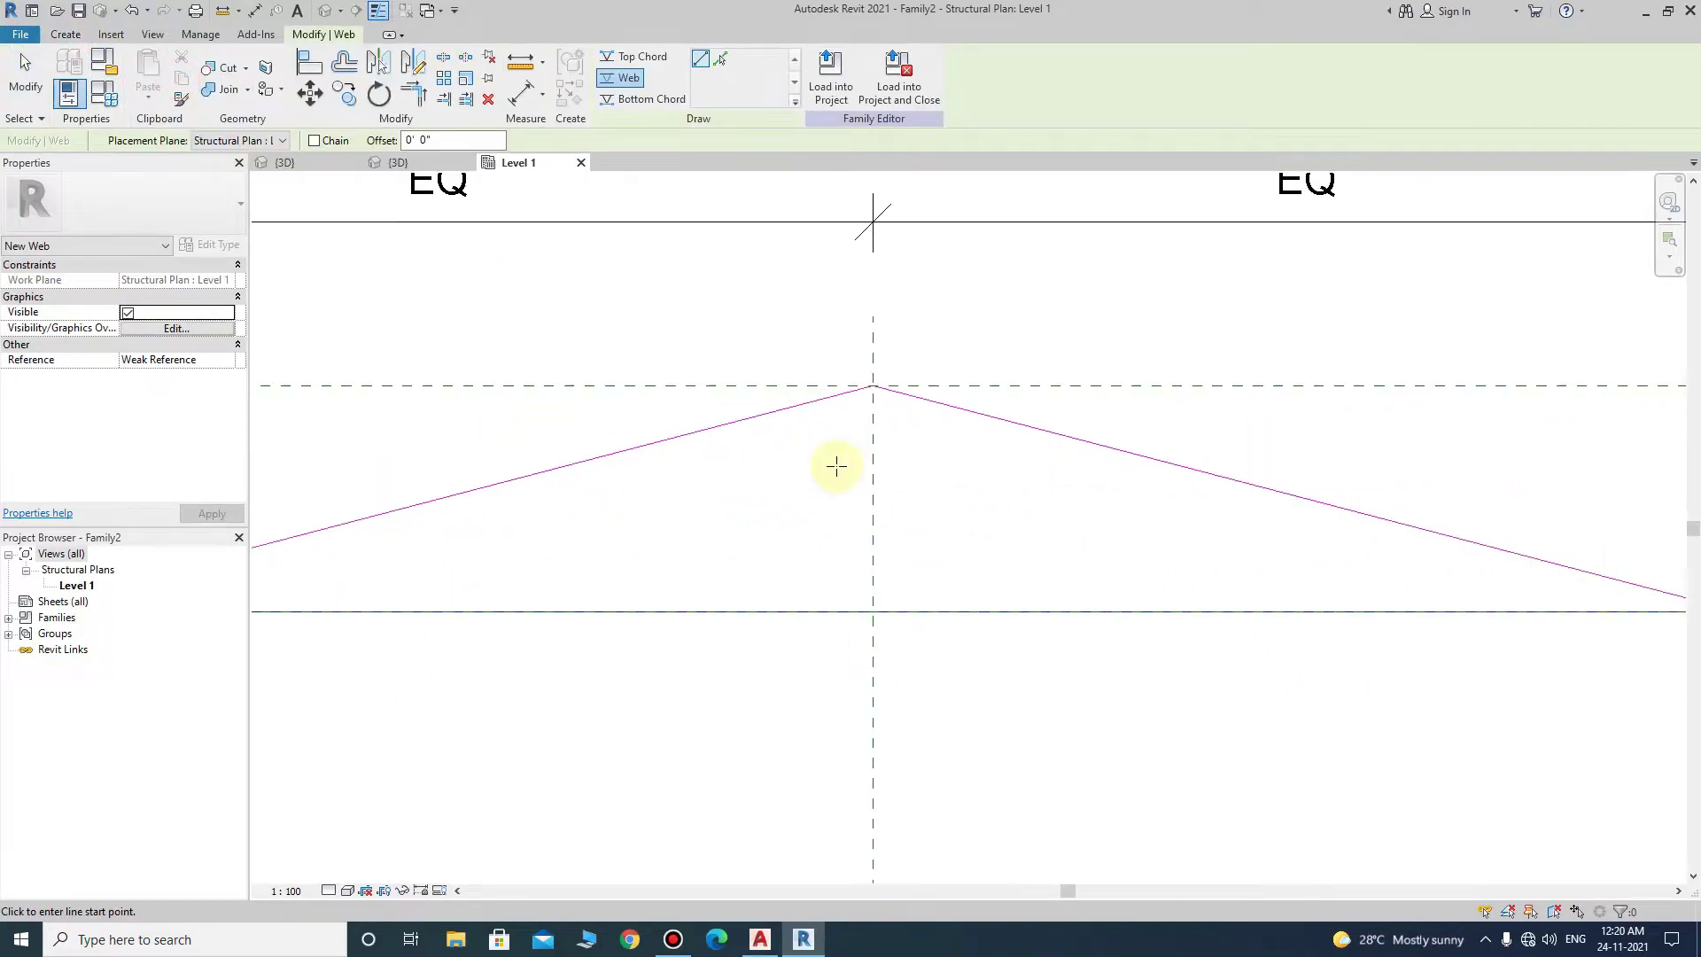
pyautogui.scroll(2, 878, 456)
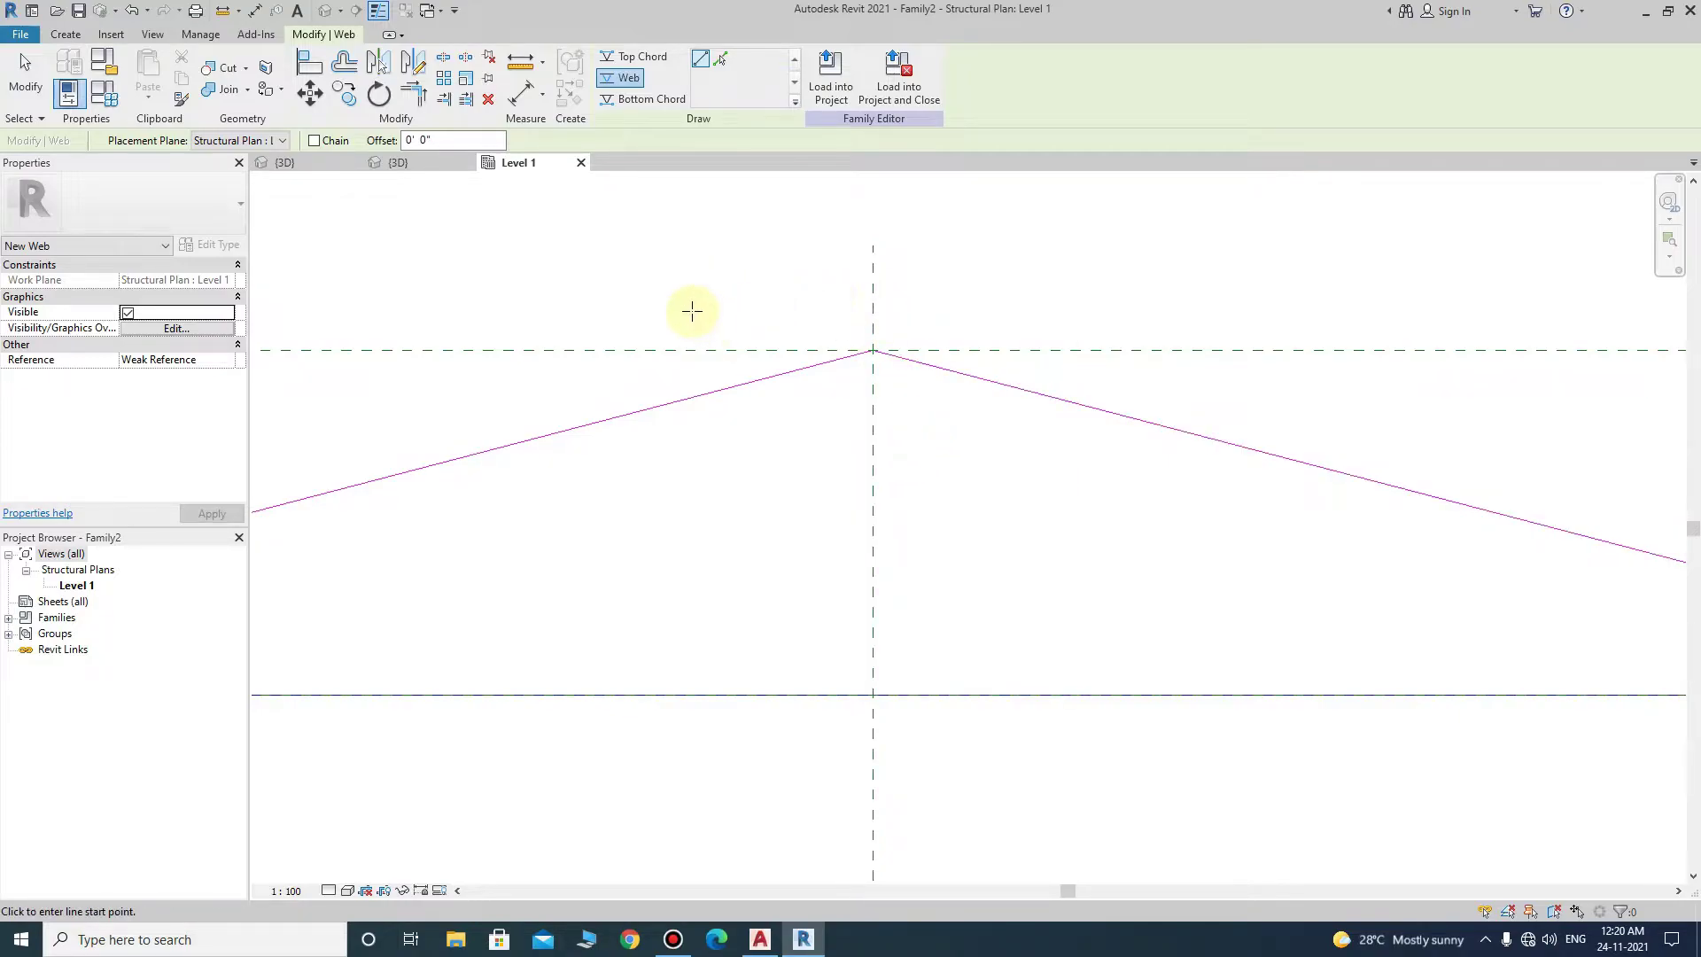
pyautogui.click(69, 35)
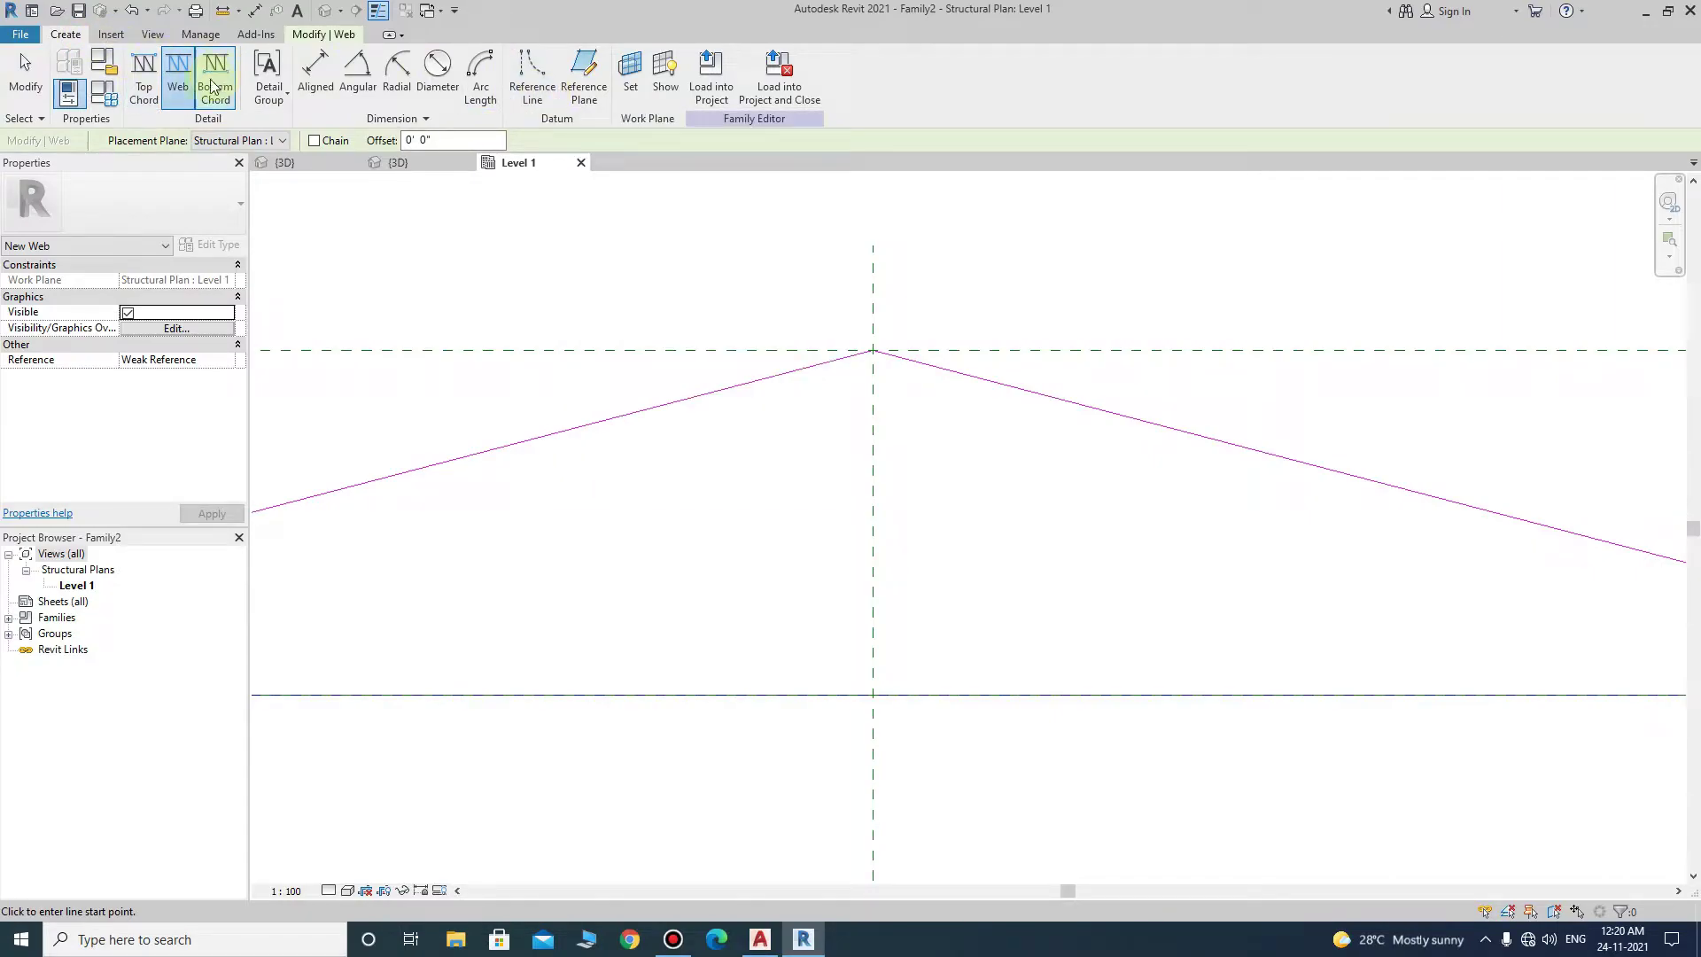
pyautogui.click(873, 303)
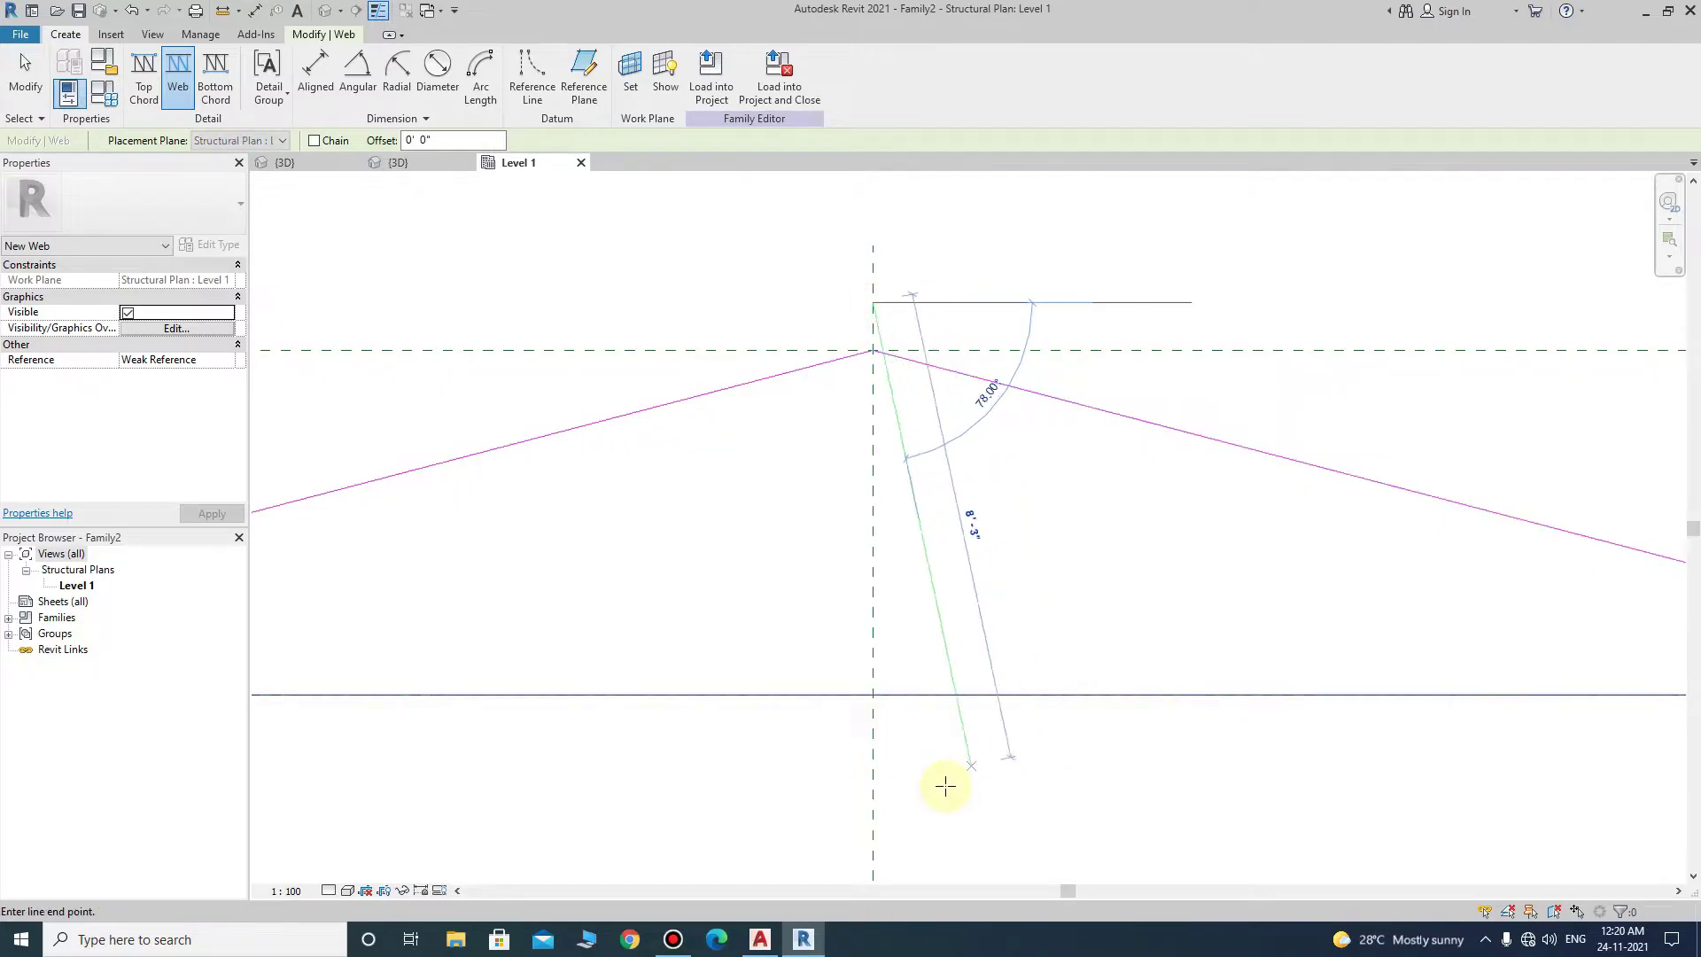
pyautogui.click(872, 808)
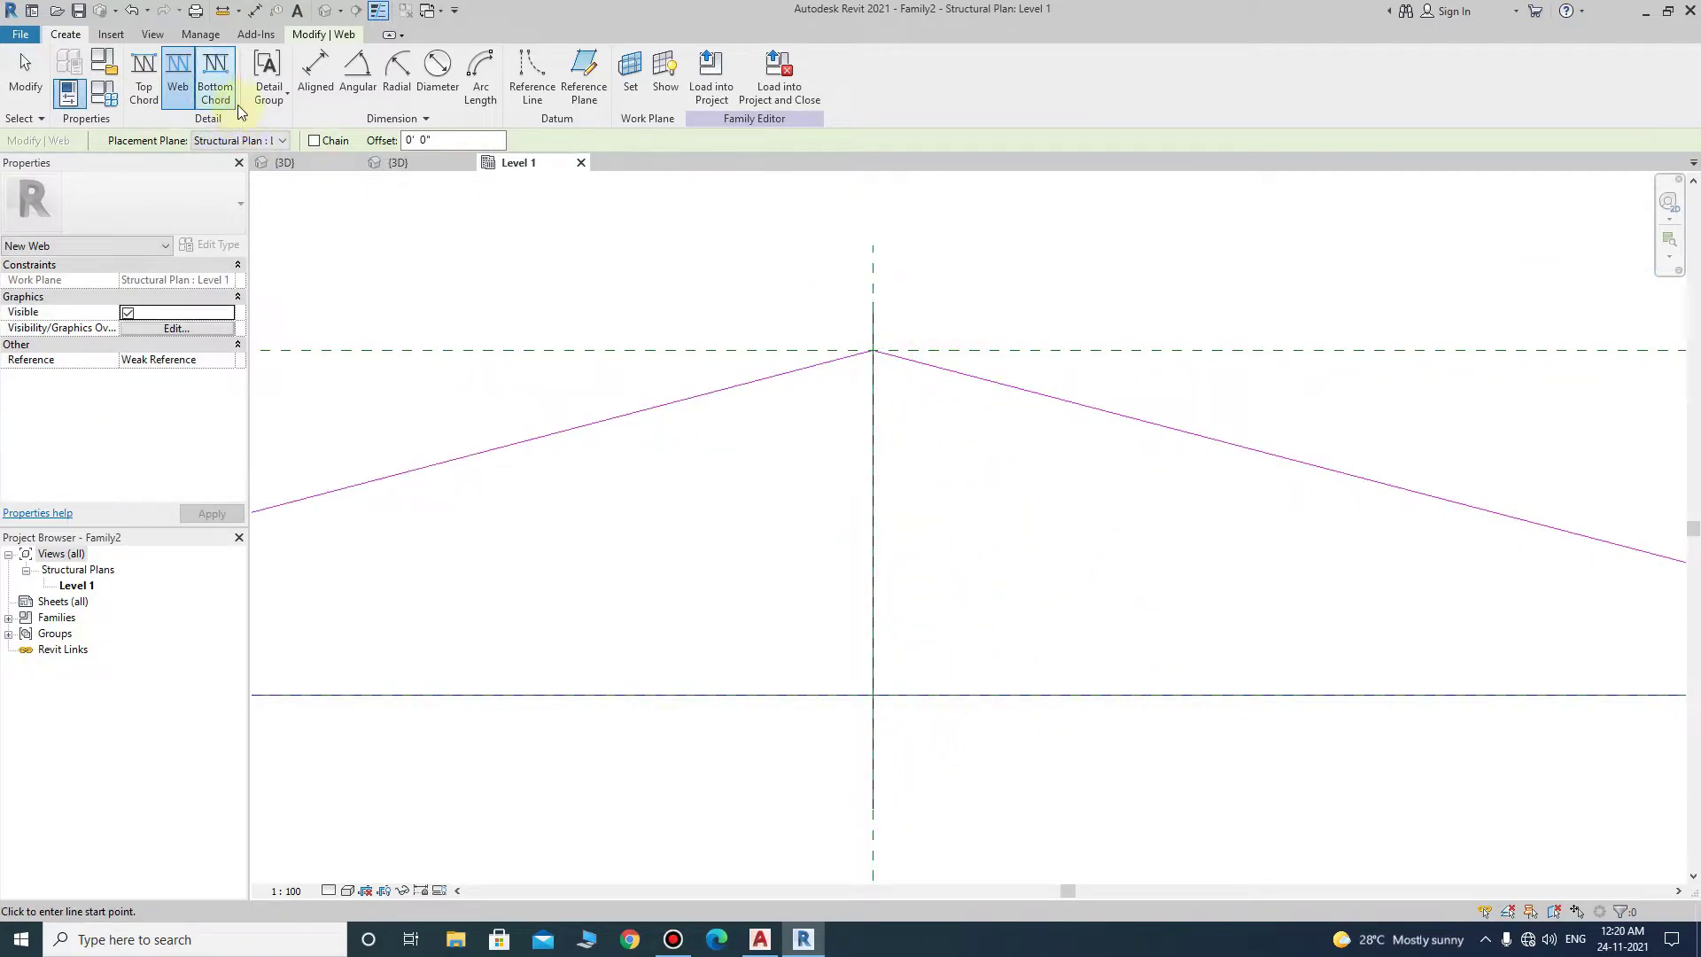
pyautogui.press('Escape')
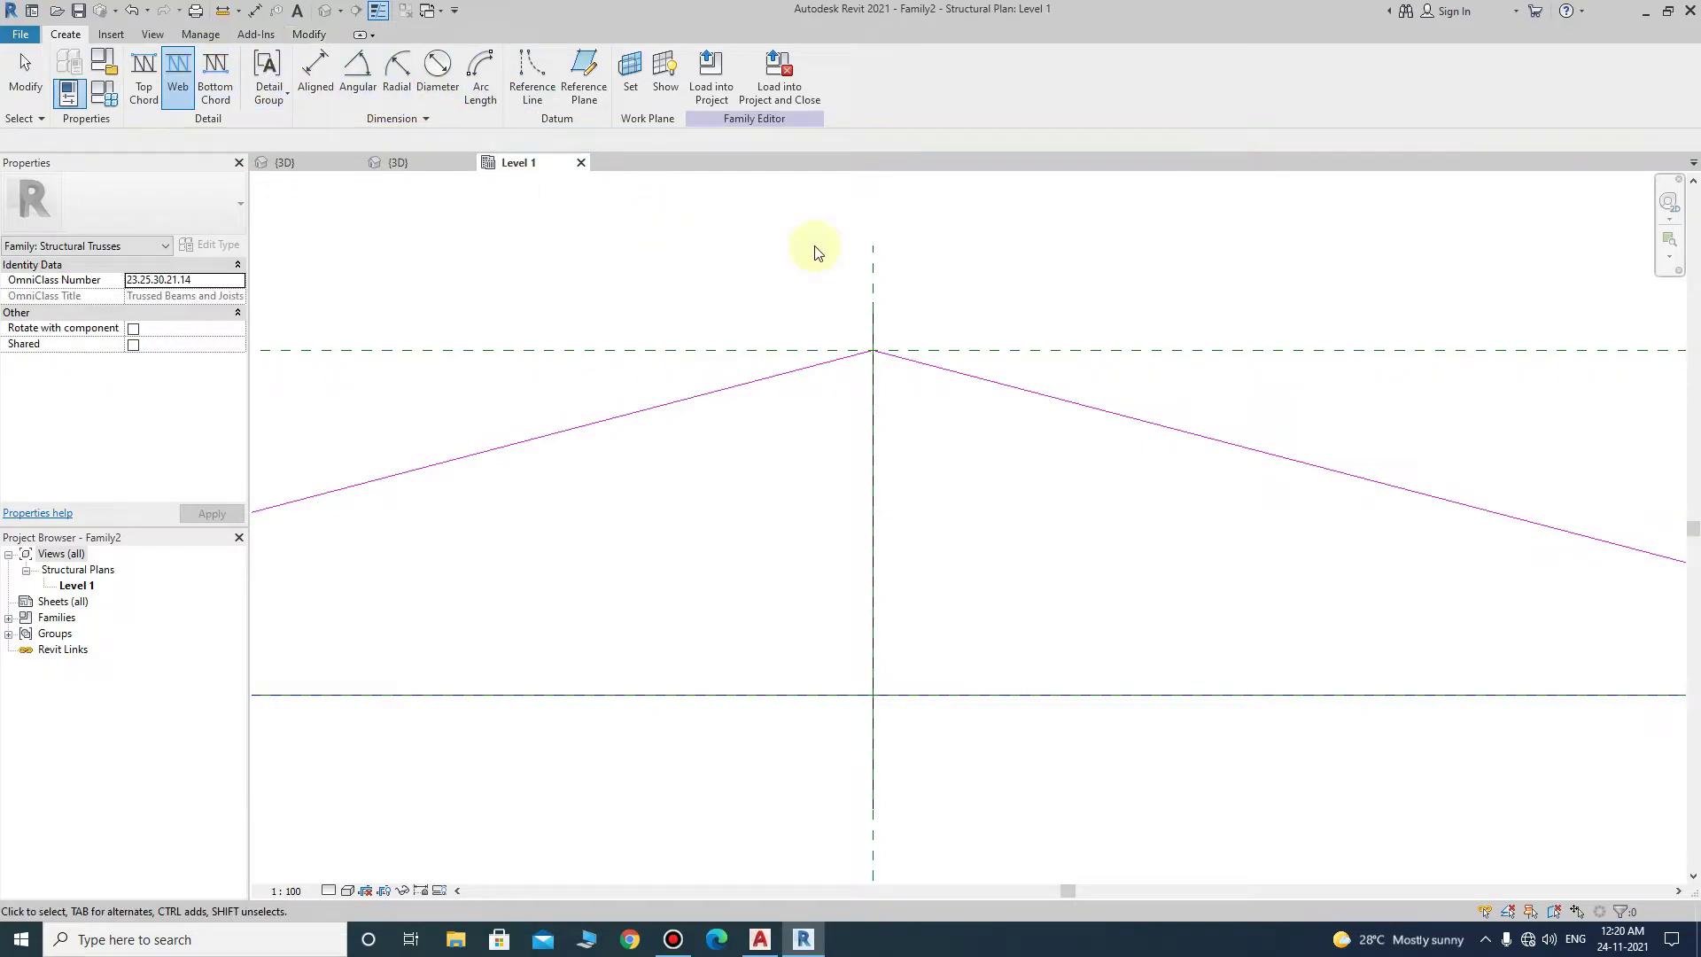
pyautogui.click(873, 325)
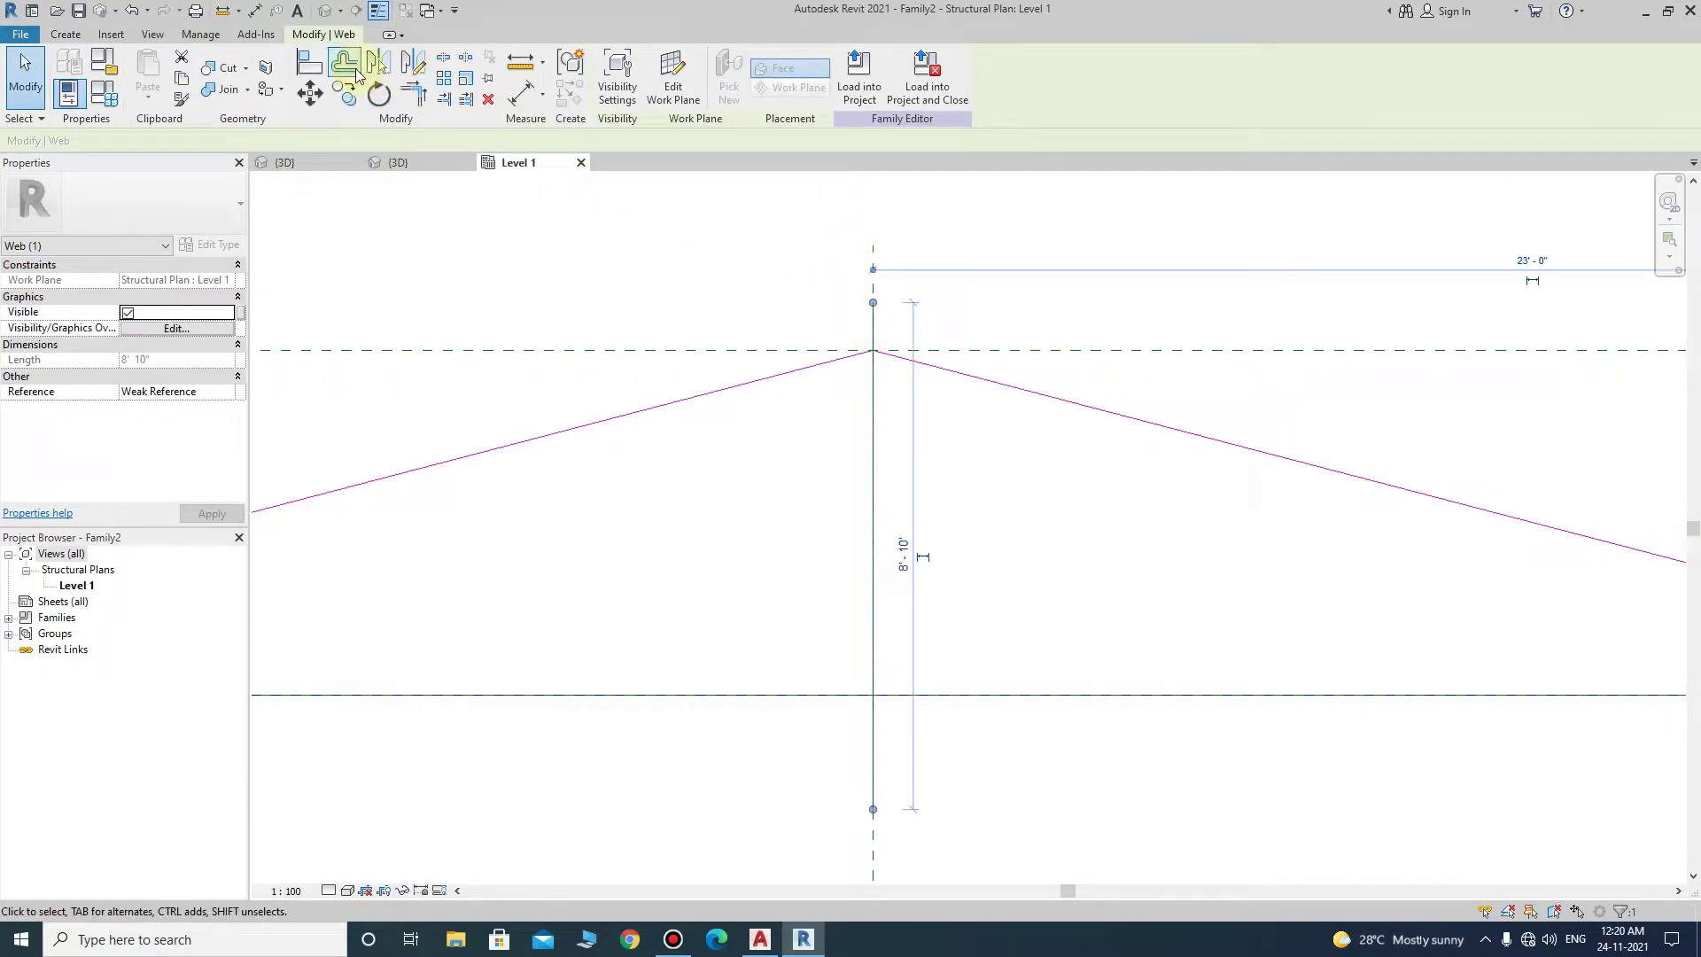
# - Offset a copy of the centre web to the left and delete the original
pyautogui.click(357, 73)
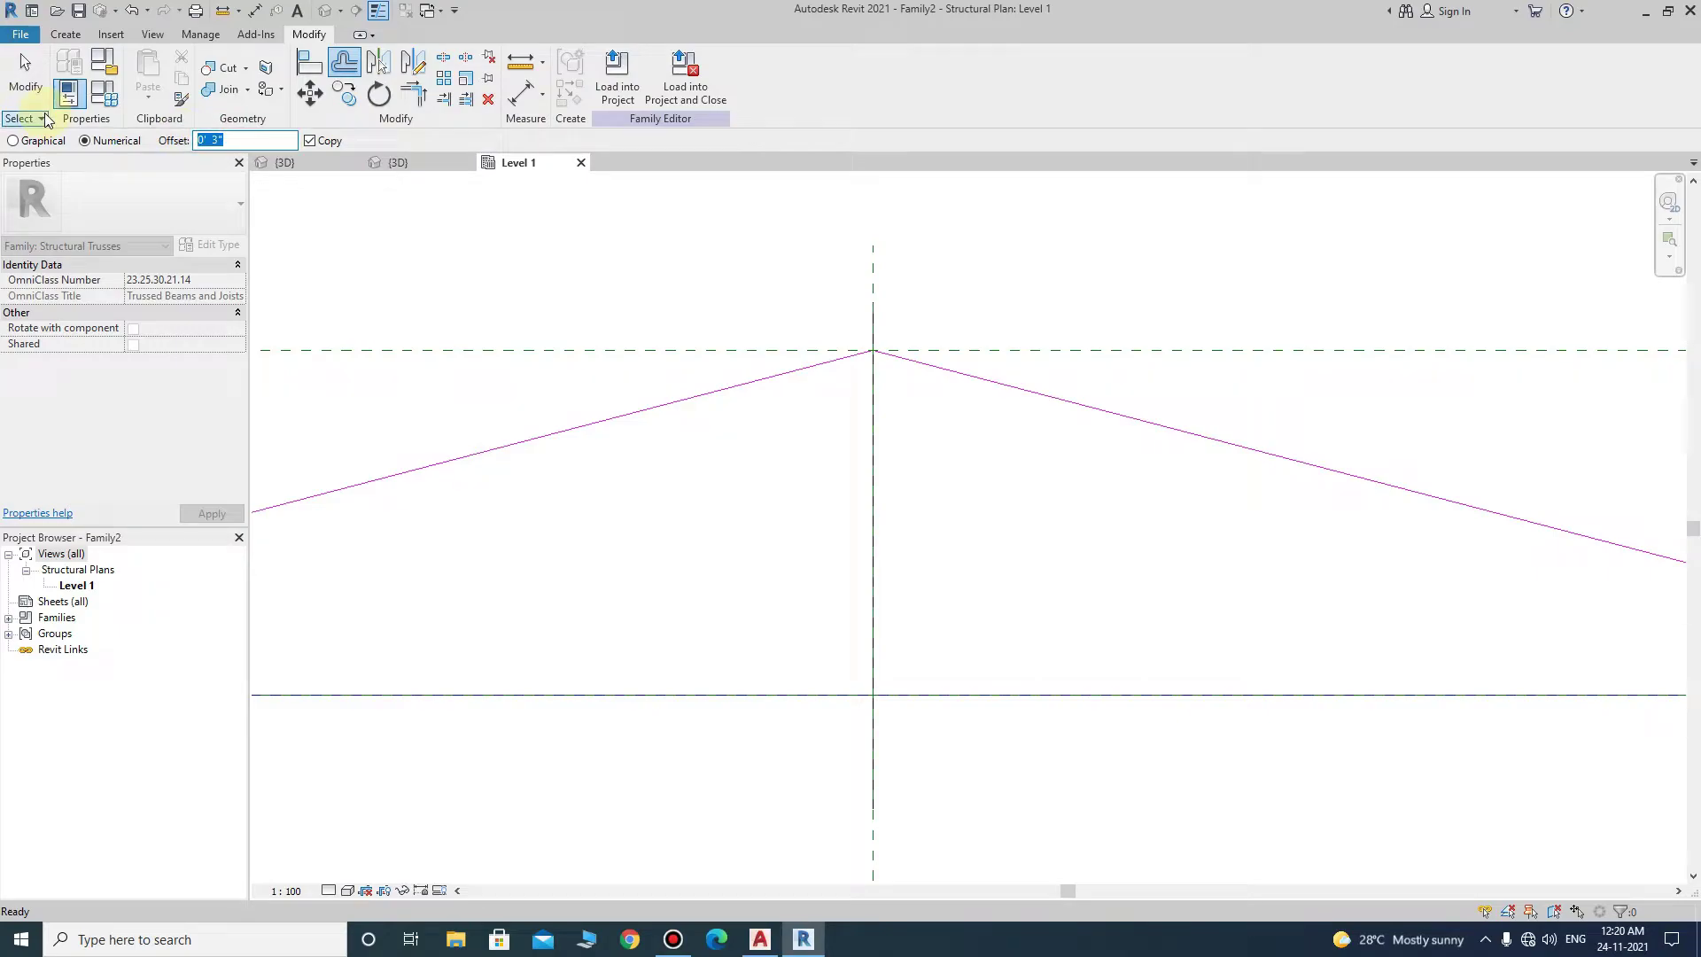
pyautogui.click(874, 324)
pyautogui.press('Escape')
pyautogui.click(877, 327)
pyautogui.press('Delete')
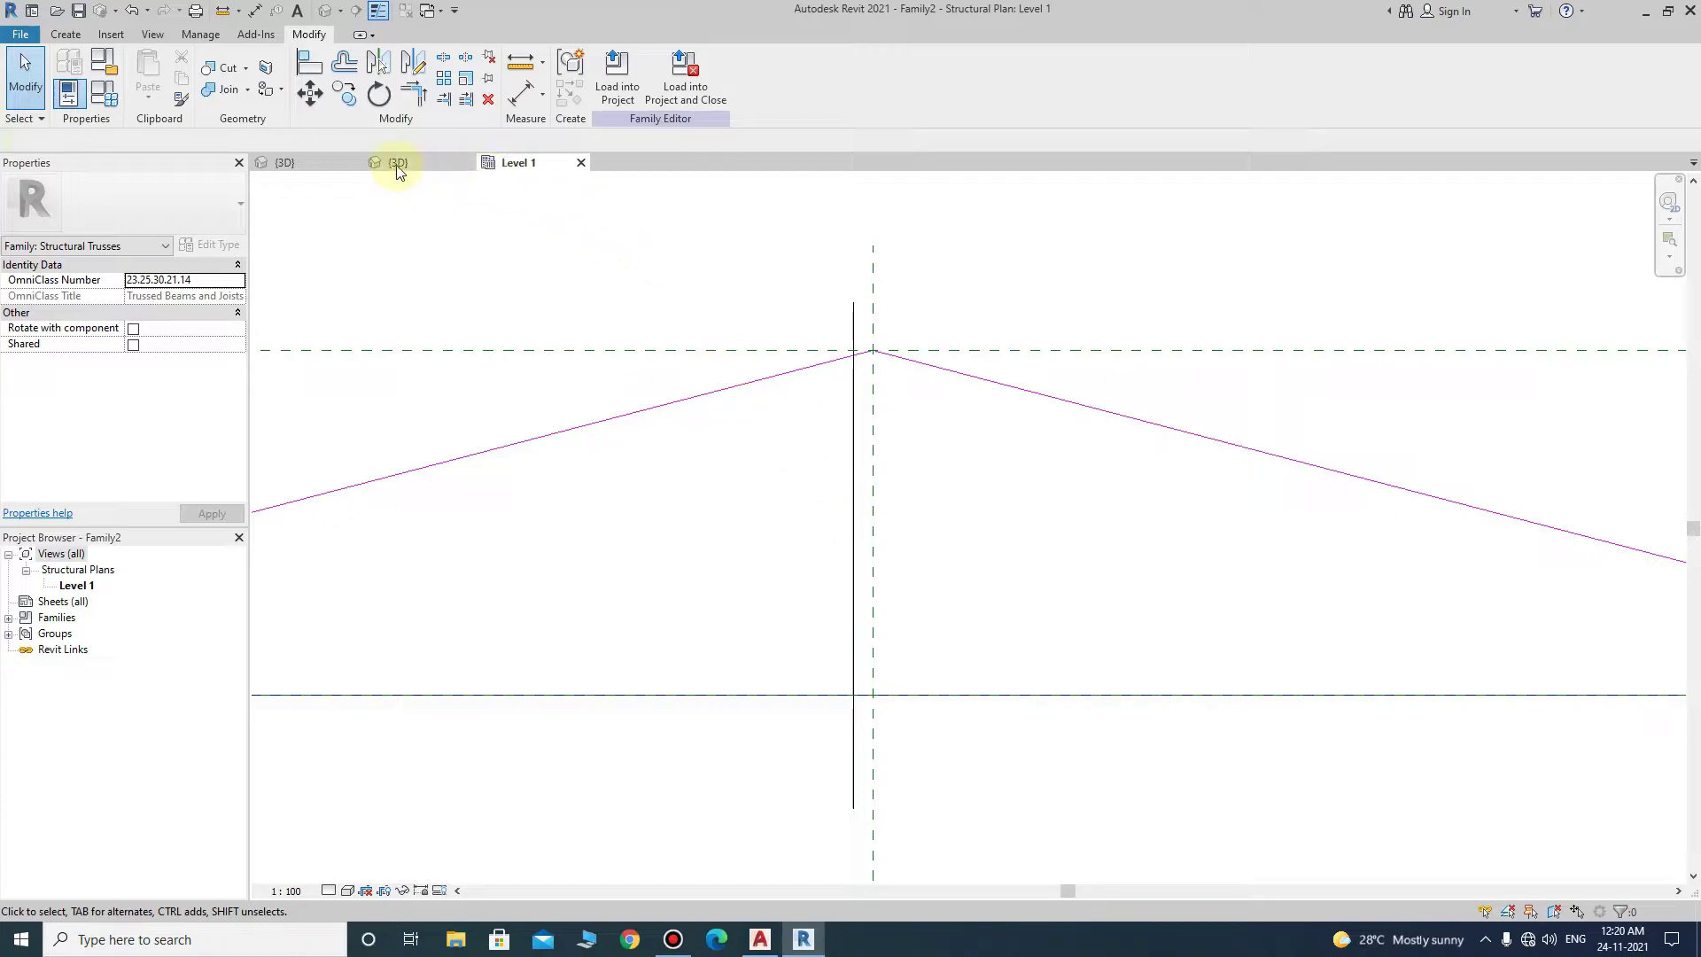
# - Draw a vertical web from the left top chord straight down to the bottom chord
pyautogui.click(66, 34)
pyautogui.click(178, 89)
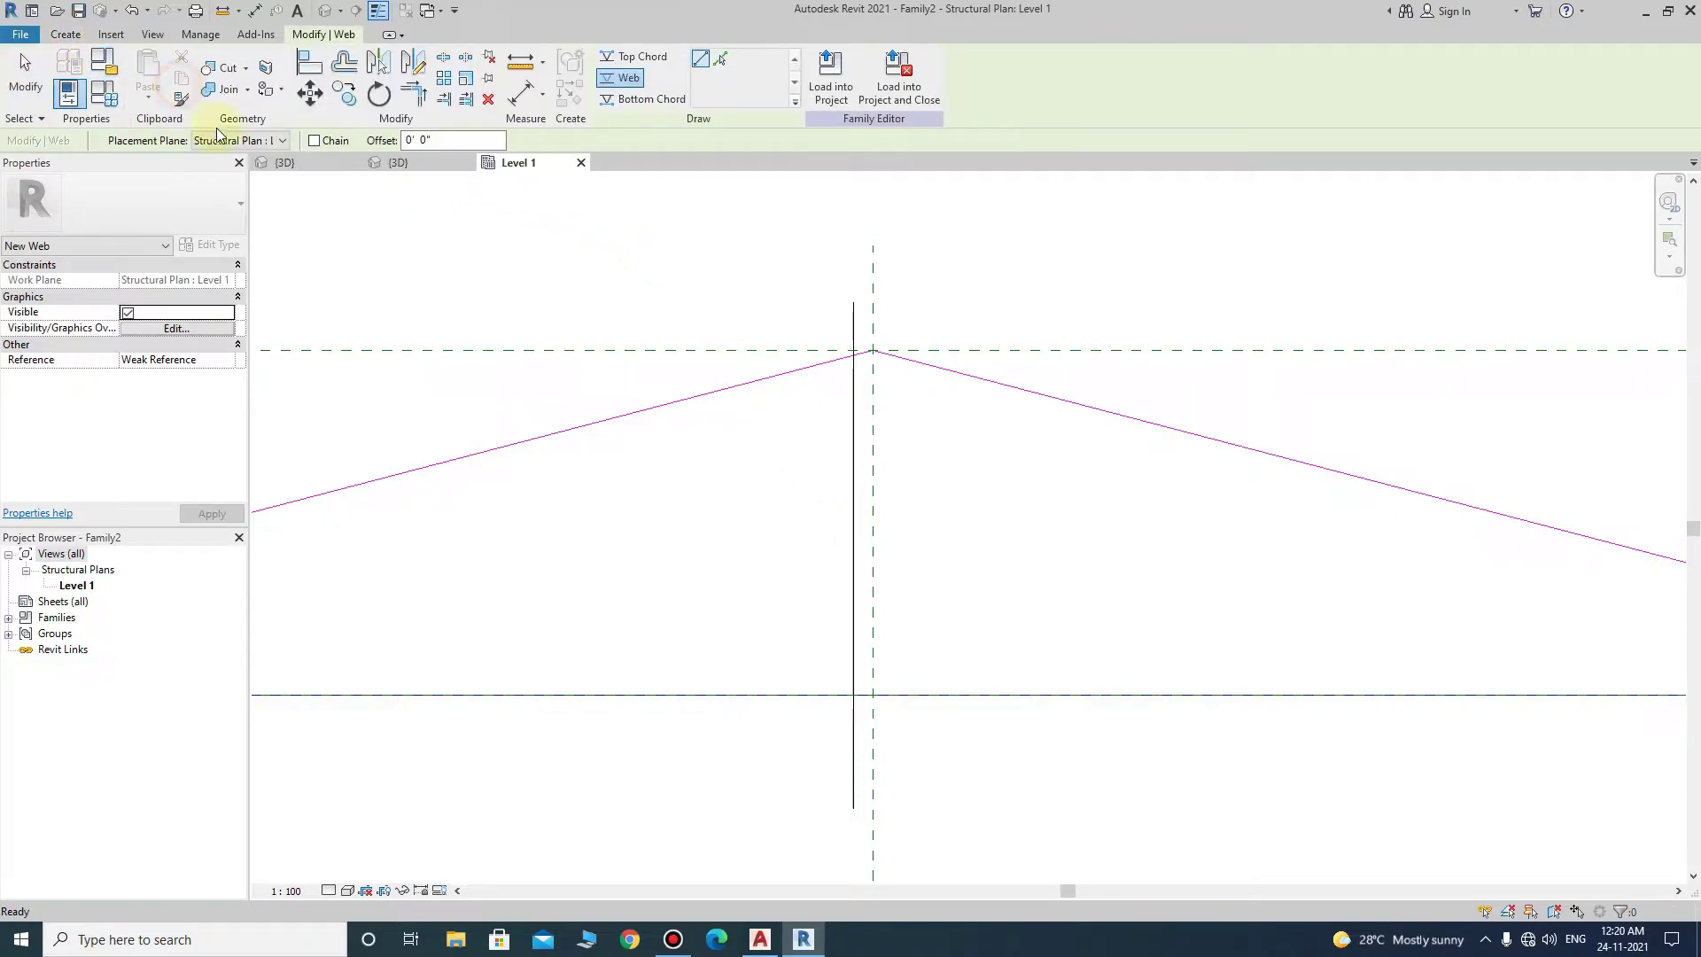
pyautogui.click(872, 351)
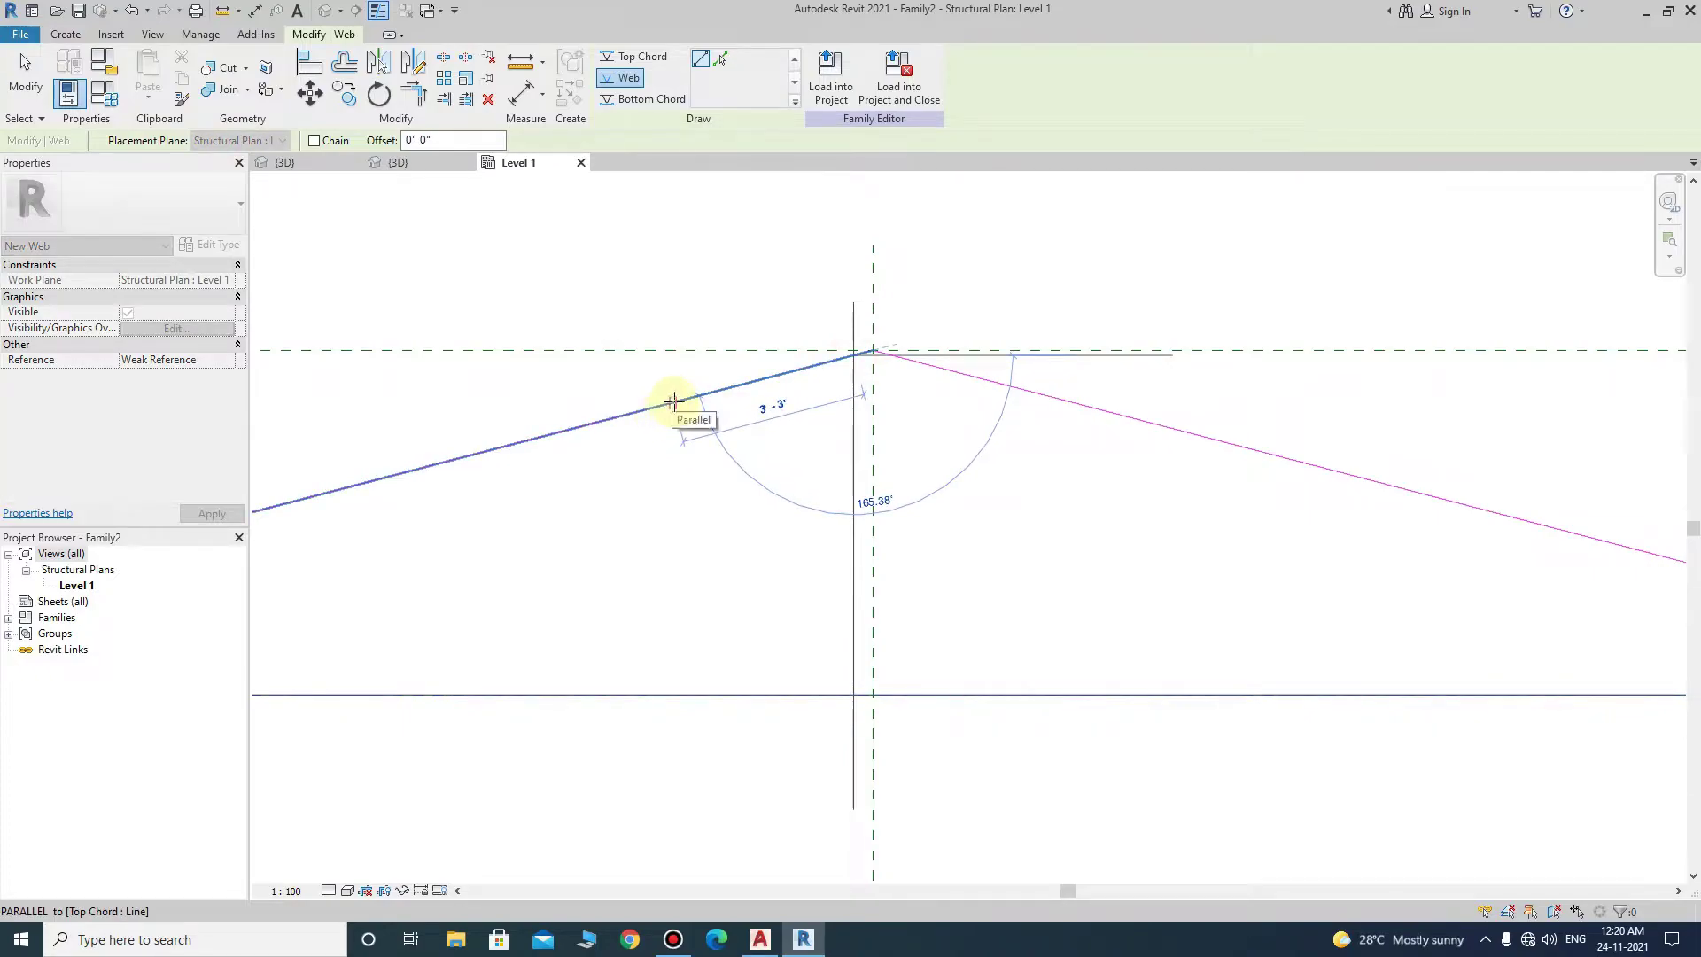
pyautogui.click(674, 401)
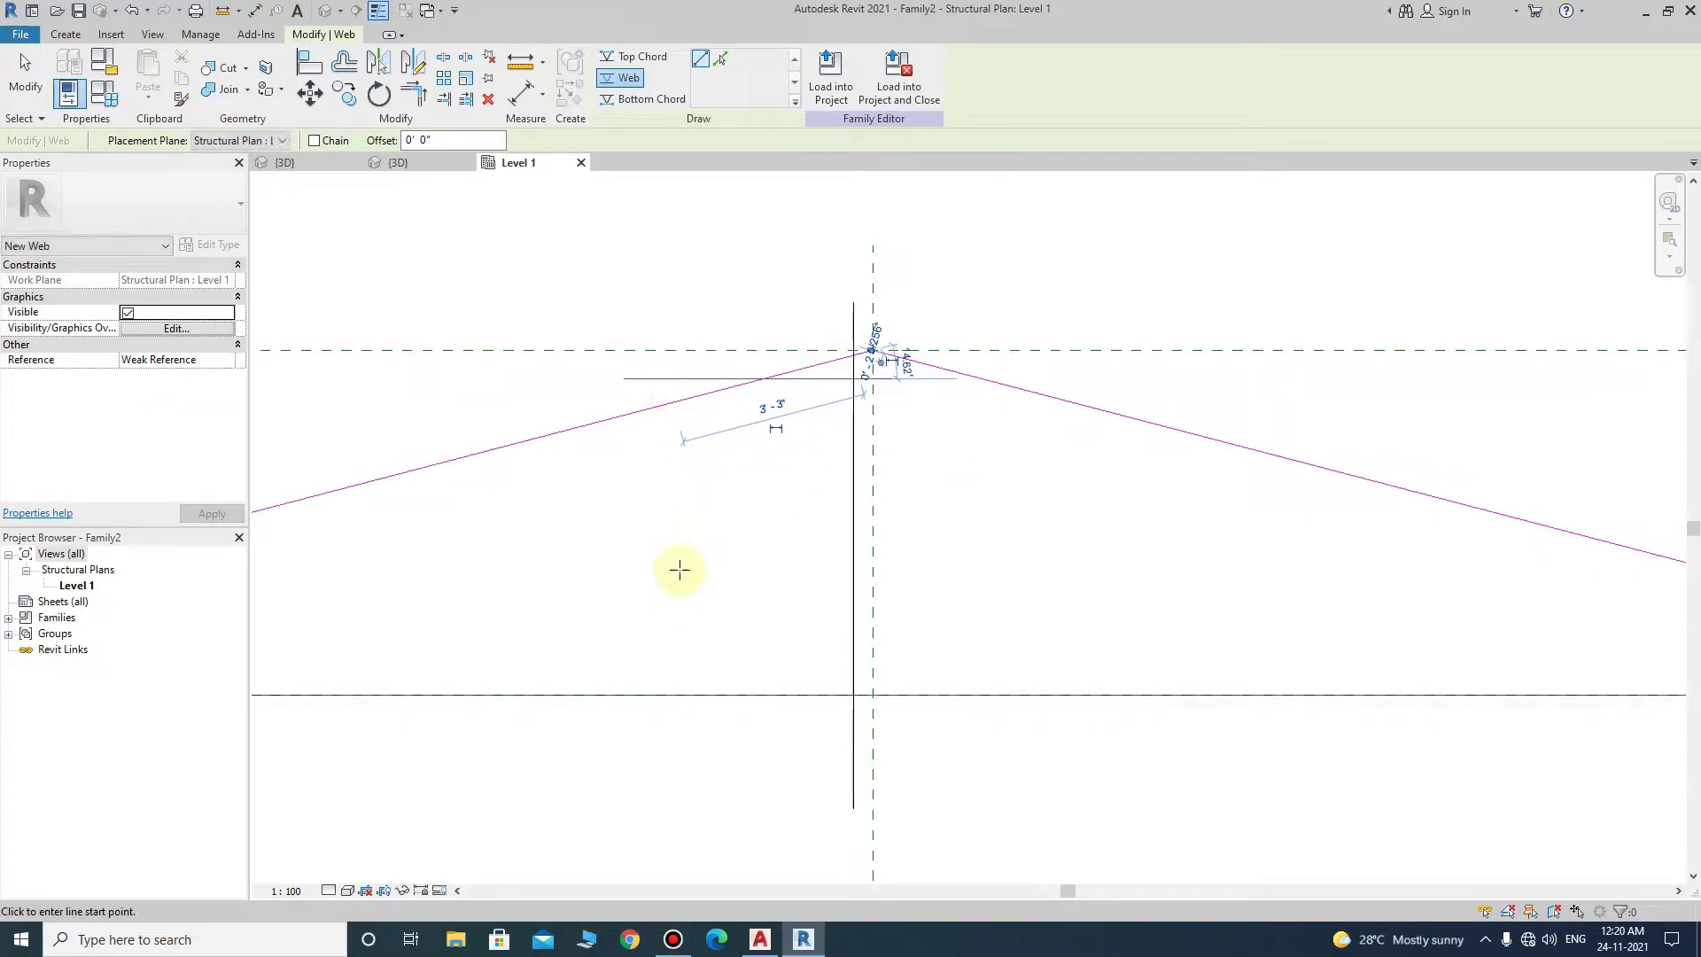
pyautogui.click(673, 403)
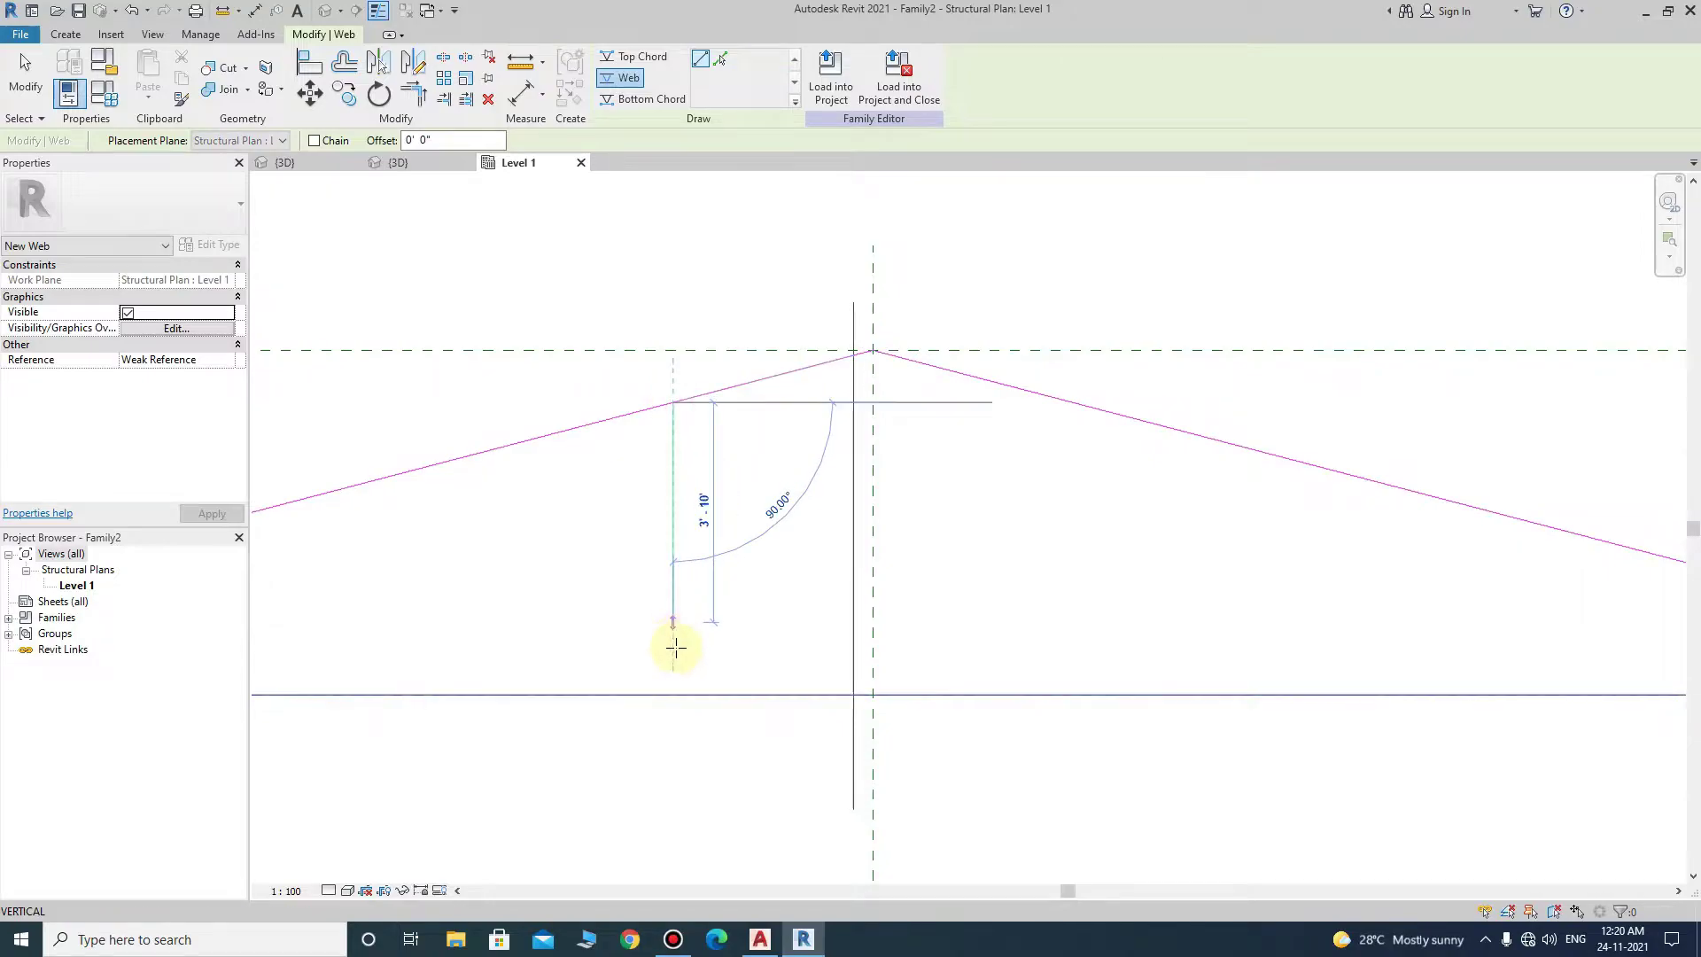
pyautogui.click(673, 693)
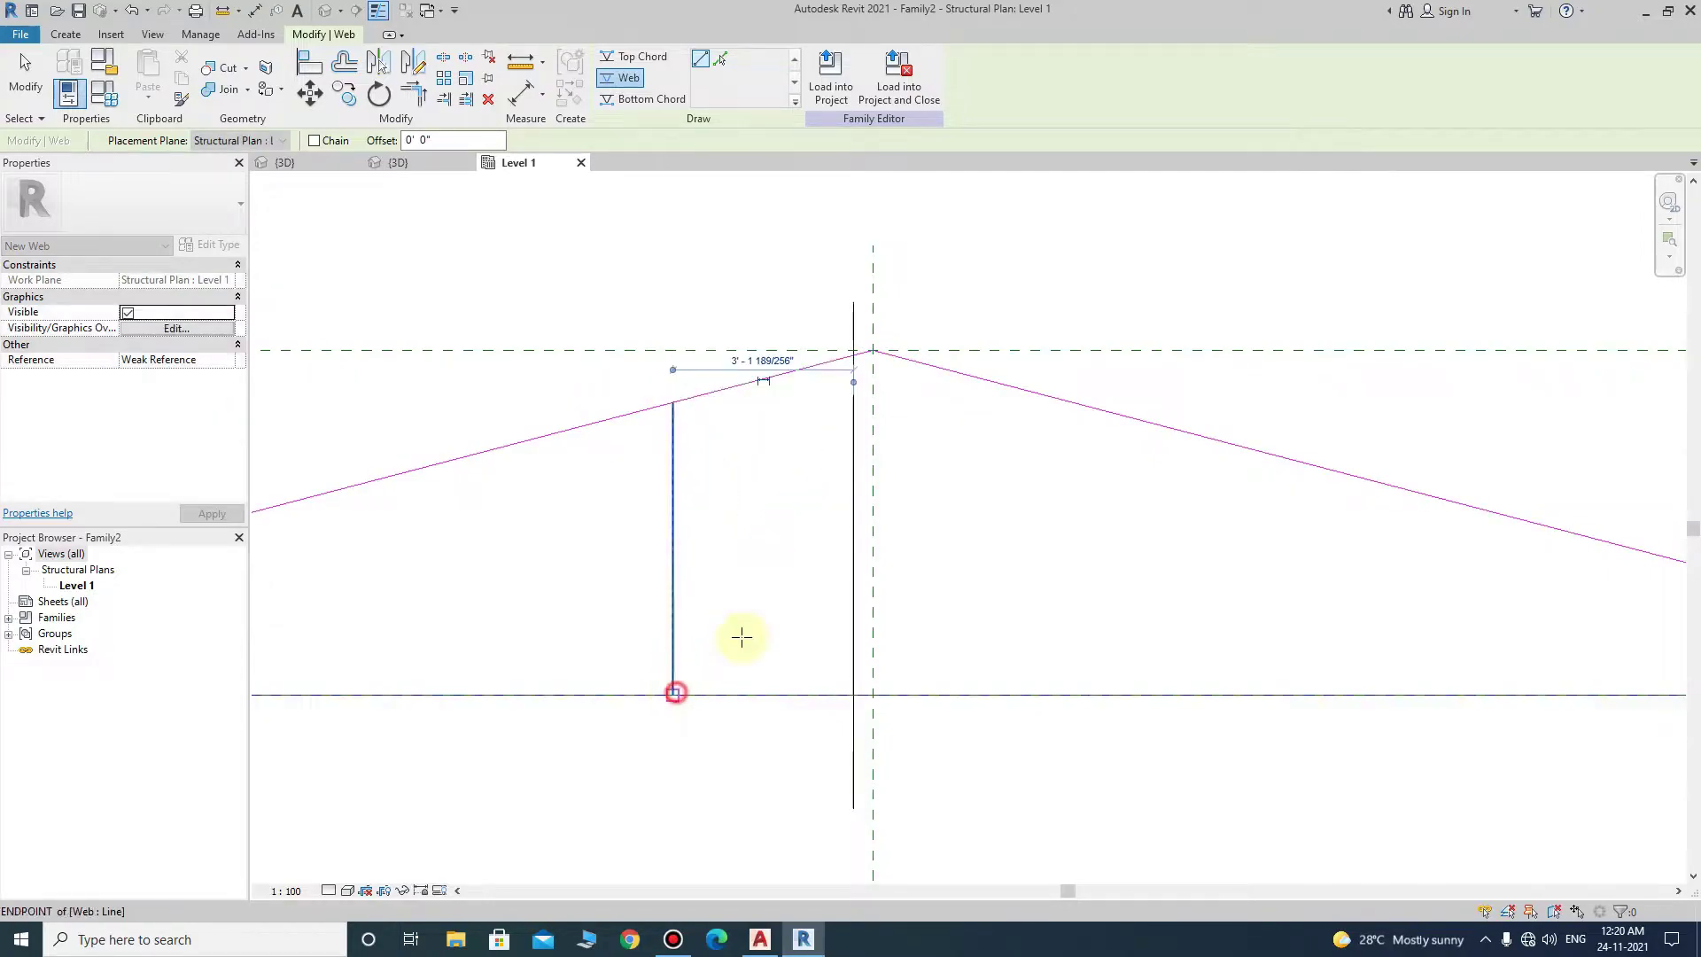
pyautogui.press('Escape')
pyautogui.press('Escape')
pyautogui.click(748, 406)
pyautogui.press('Escape')
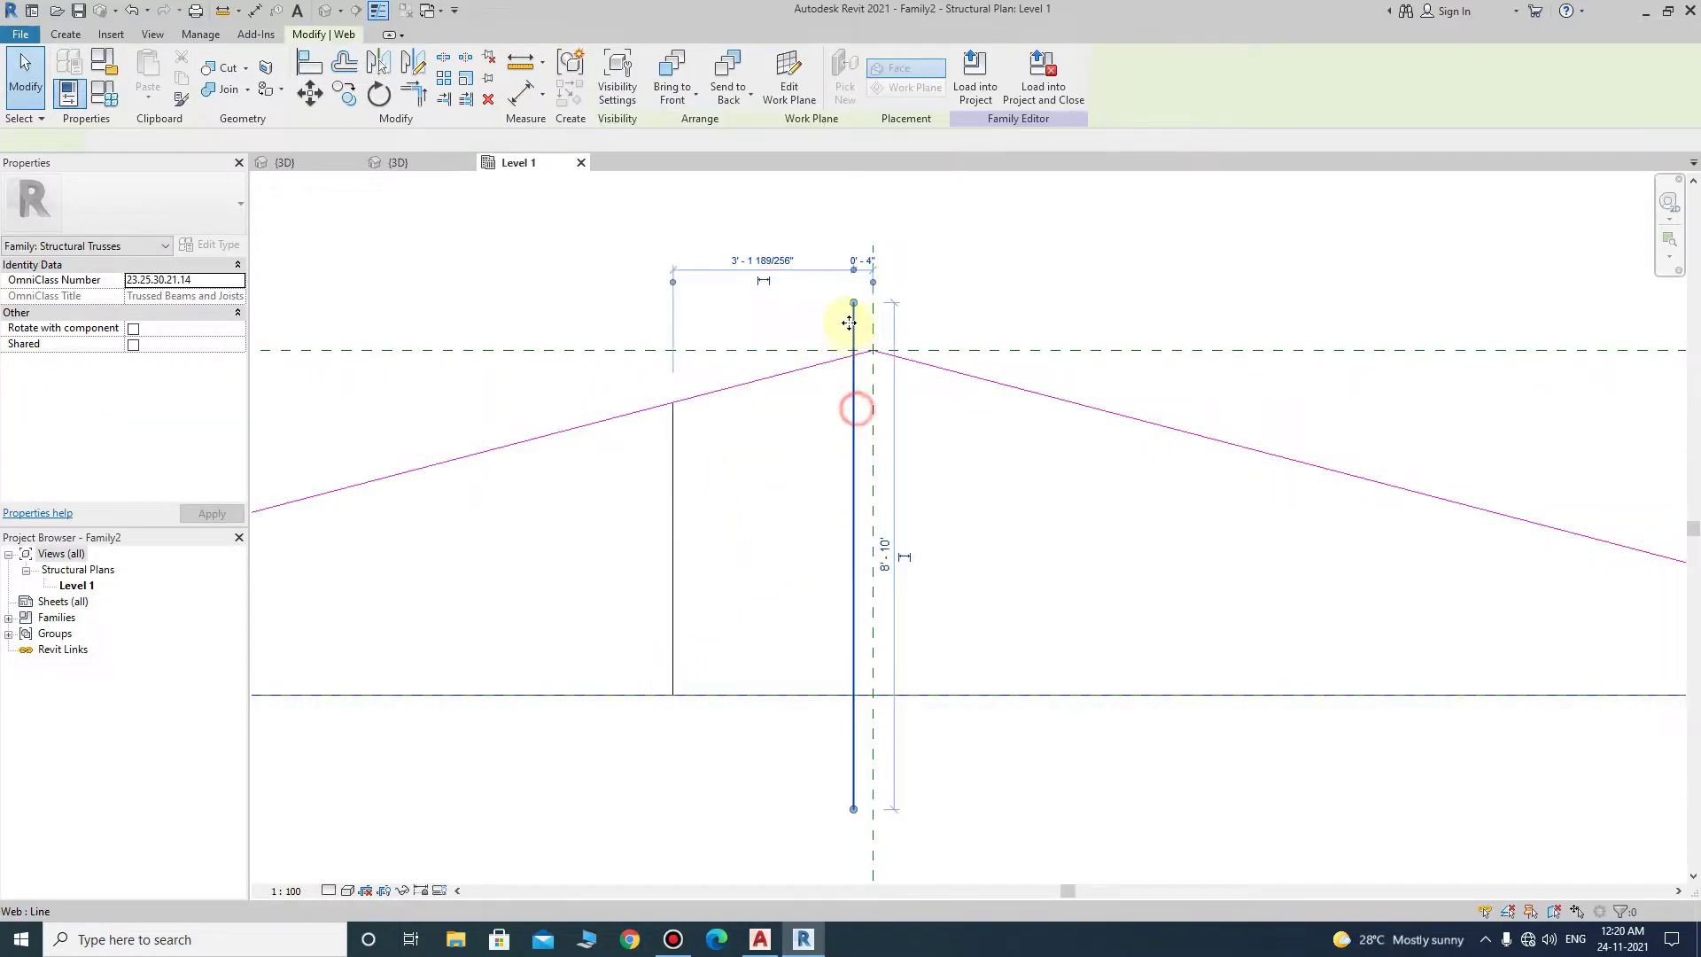
# - Trim the central vertical web to span exactly from top chord to bottom chord
pyautogui.click(855, 305)
pyautogui.moveTo(854, 306); pyautogui.dragTo(853, 355)
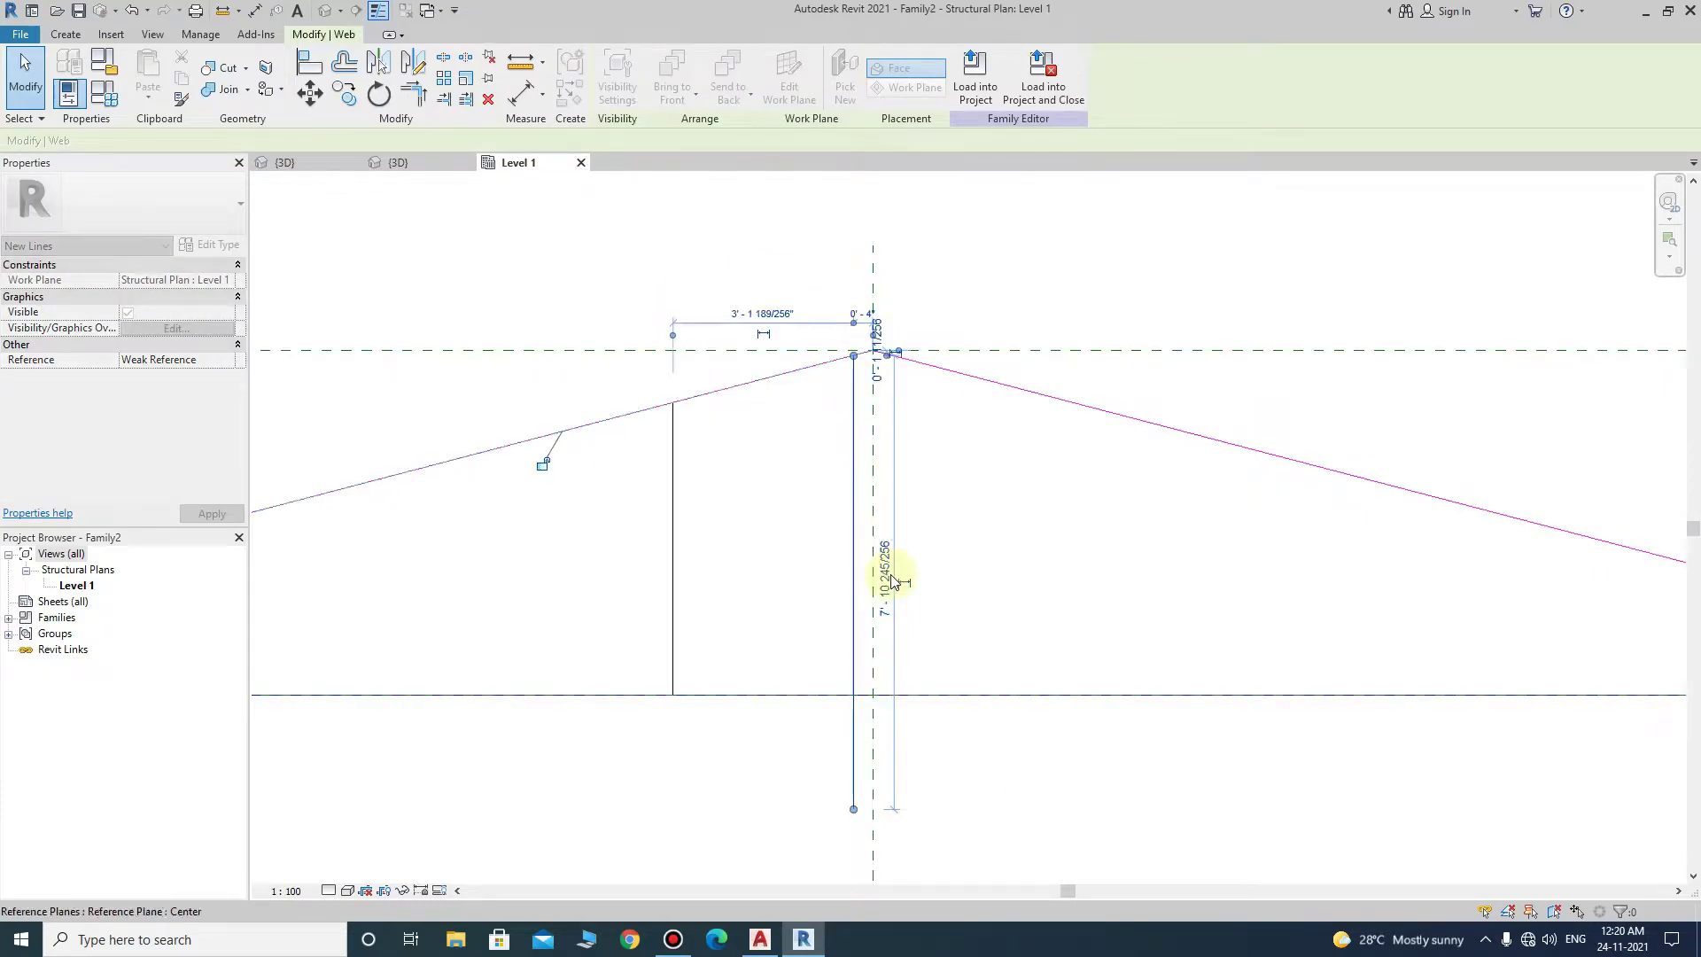
pyautogui.moveTo(854, 813); pyautogui.dragTo(853, 695)
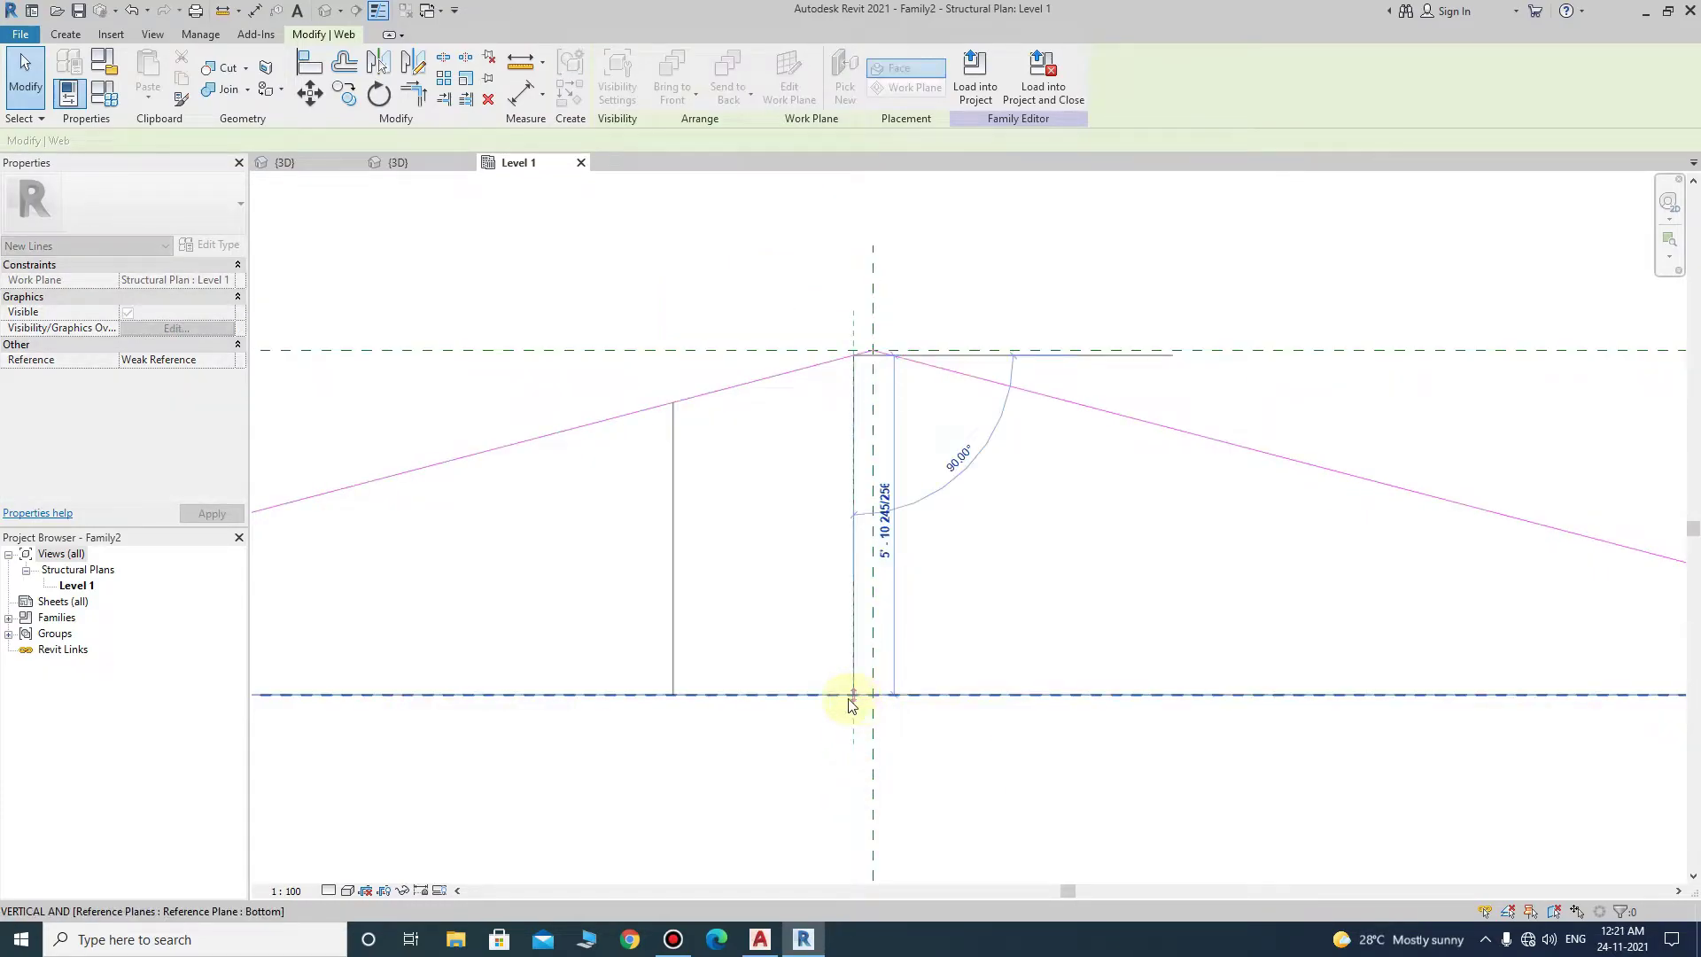
# - Make multiple copies of the left vertical web along the top chord, constrained horizontally
pyautogui.click(673, 476)
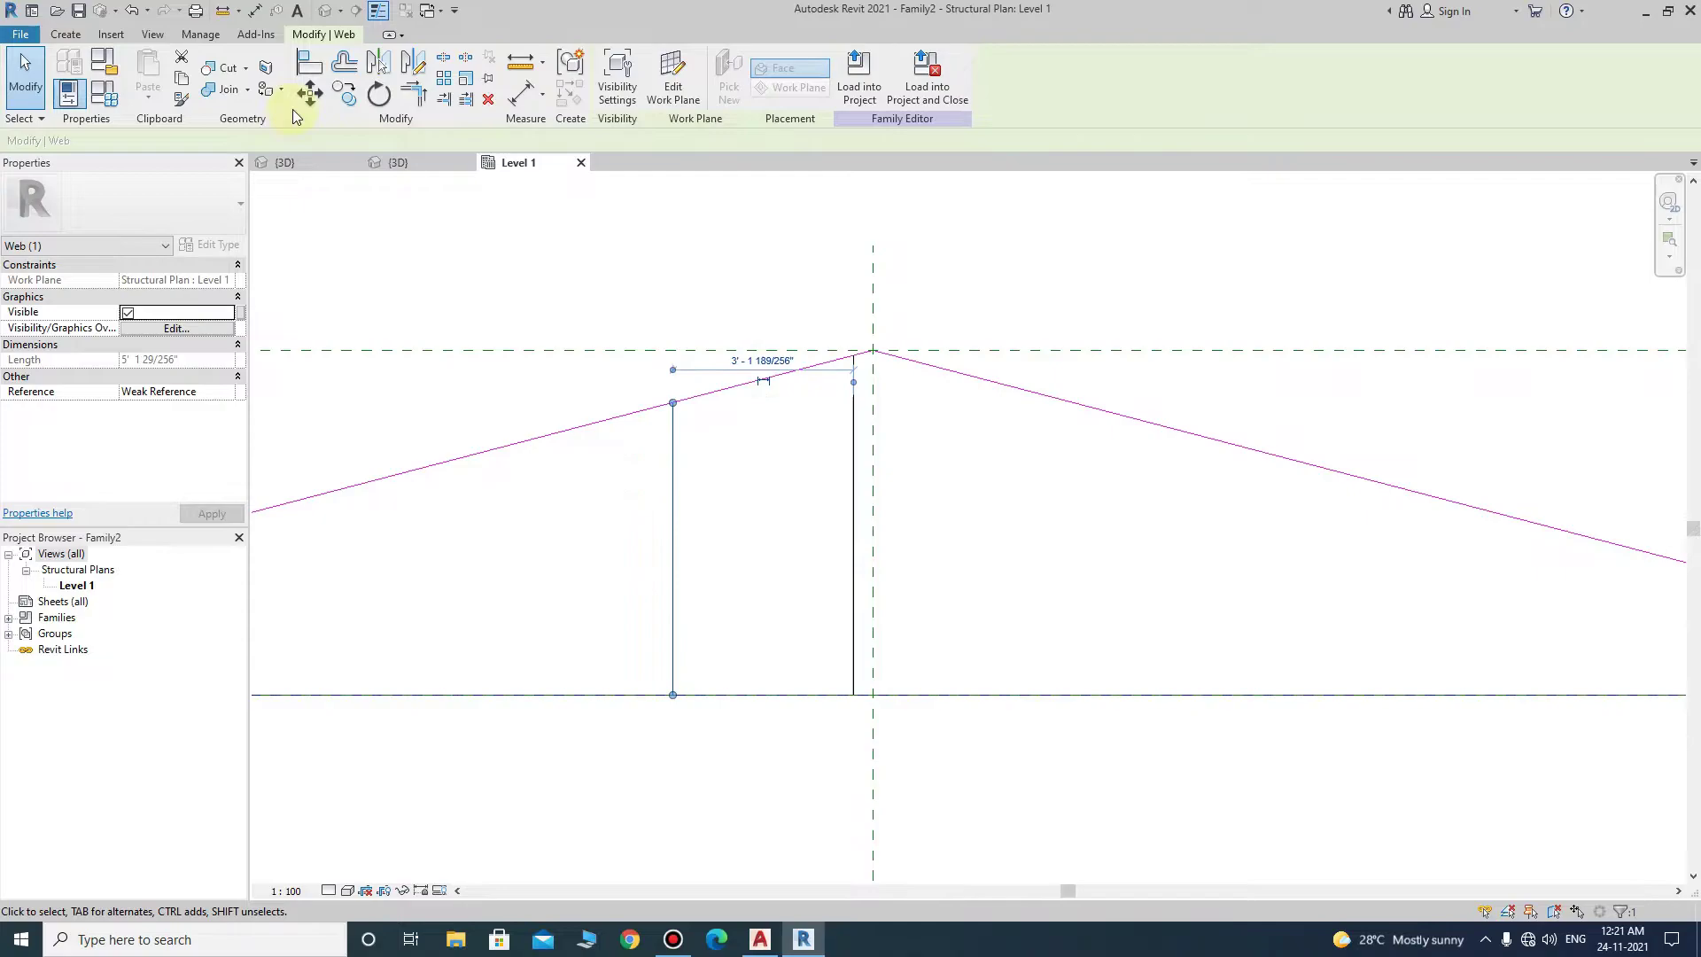
pyautogui.click(359, 97)
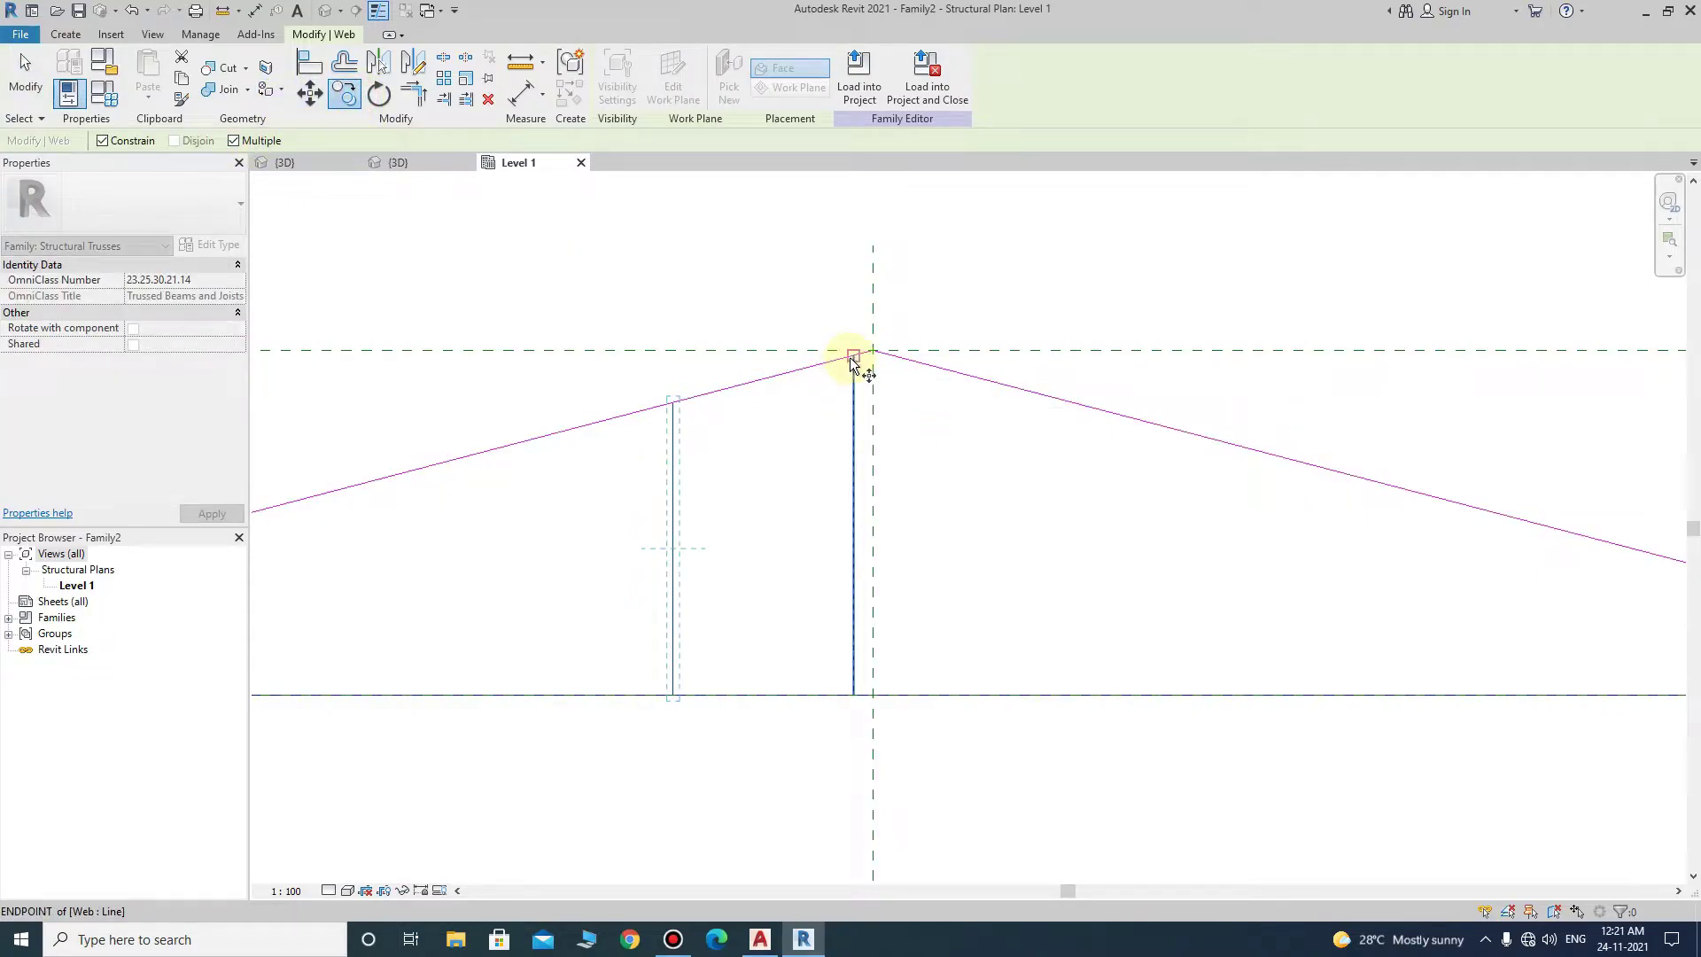
pyautogui.click(853, 357)
pyautogui.scroll(3, 671, 408)
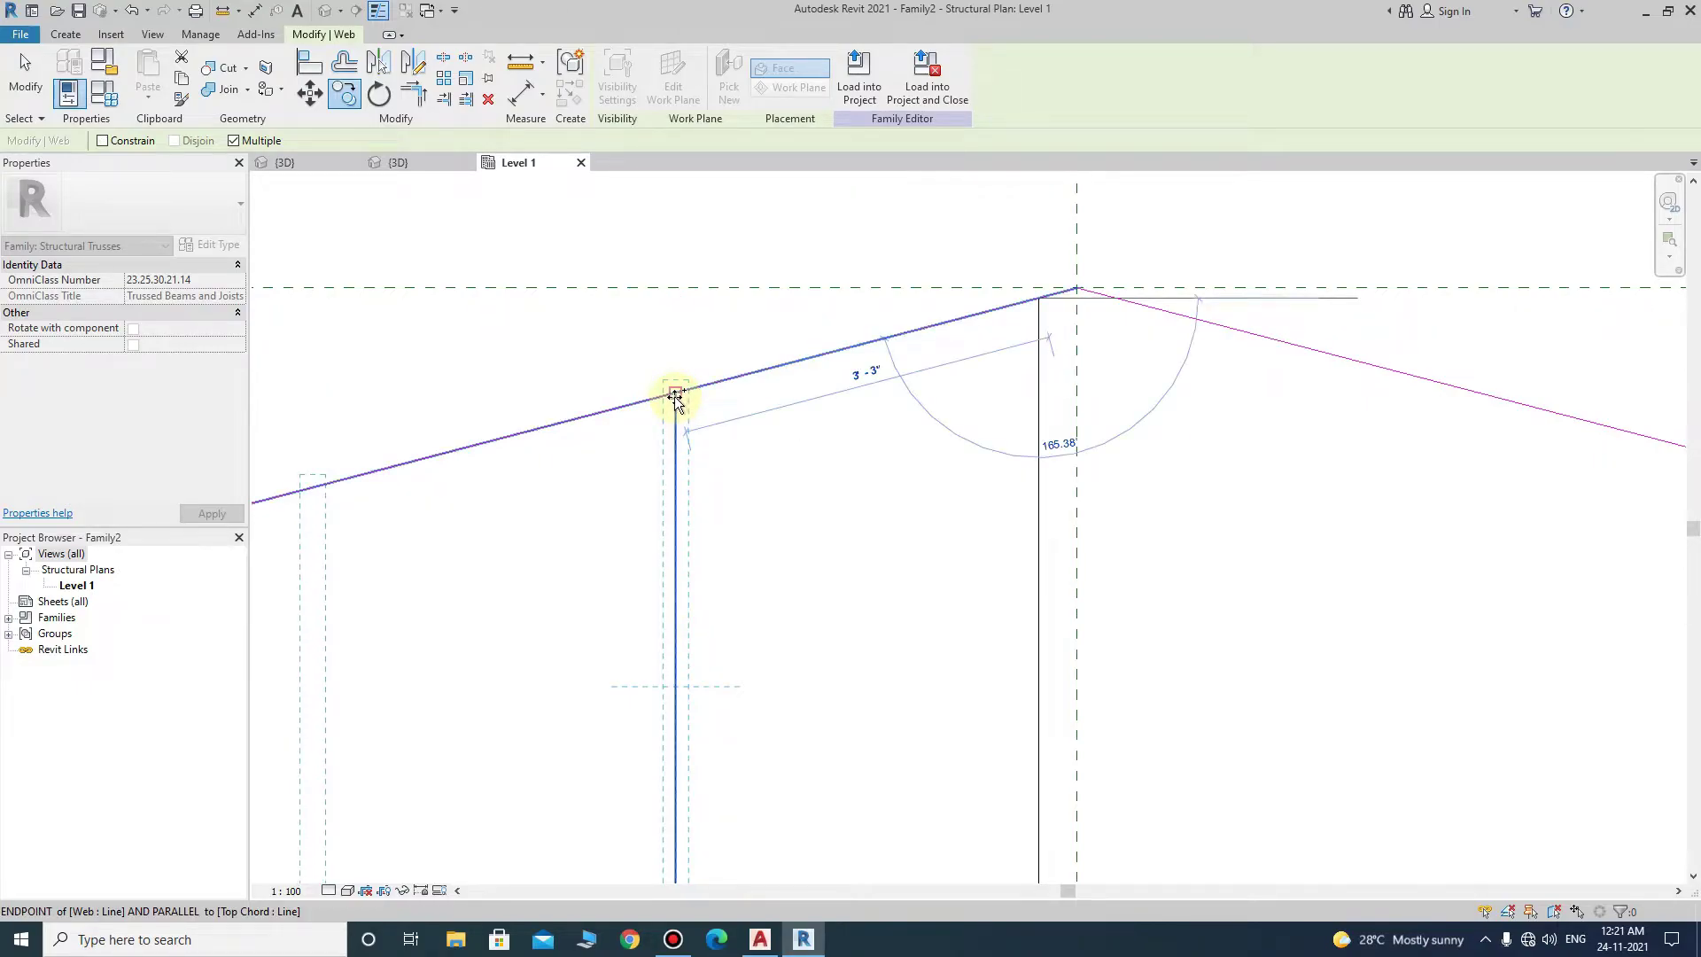
pyautogui.scroll(-2, 974, 376)
pyautogui.scroll(3, 585, 465)
pyautogui.press('shift')
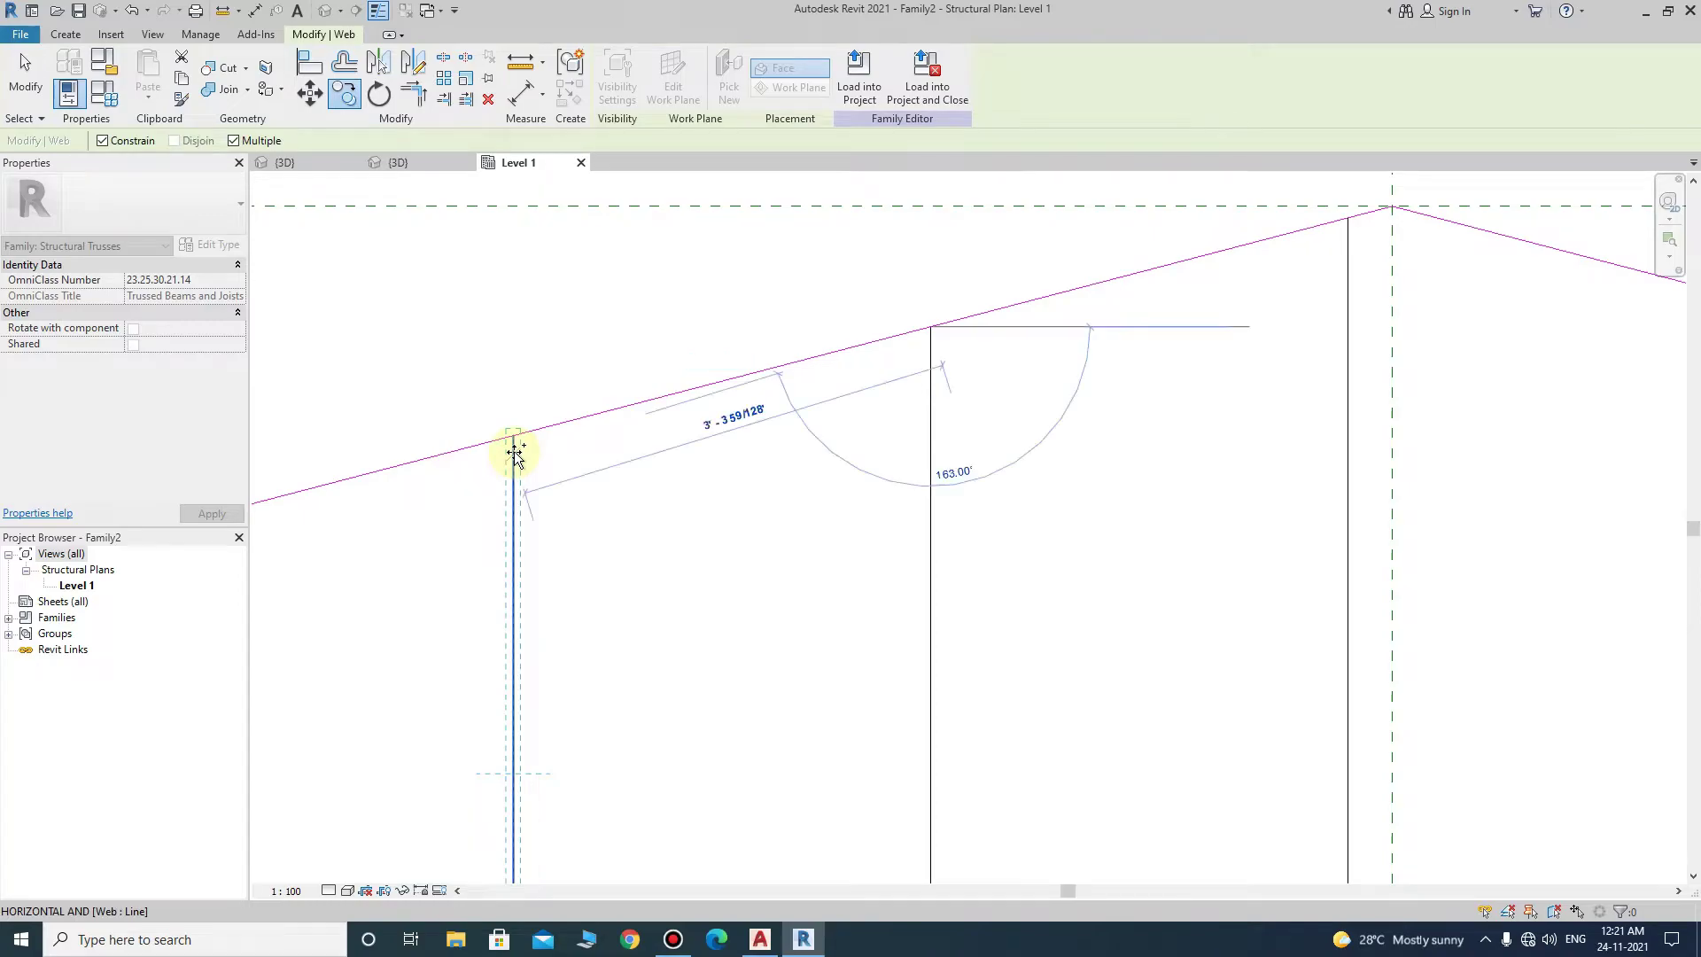
pyautogui.click(515, 454)
pyautogui.scroll(-2, 873, 420)
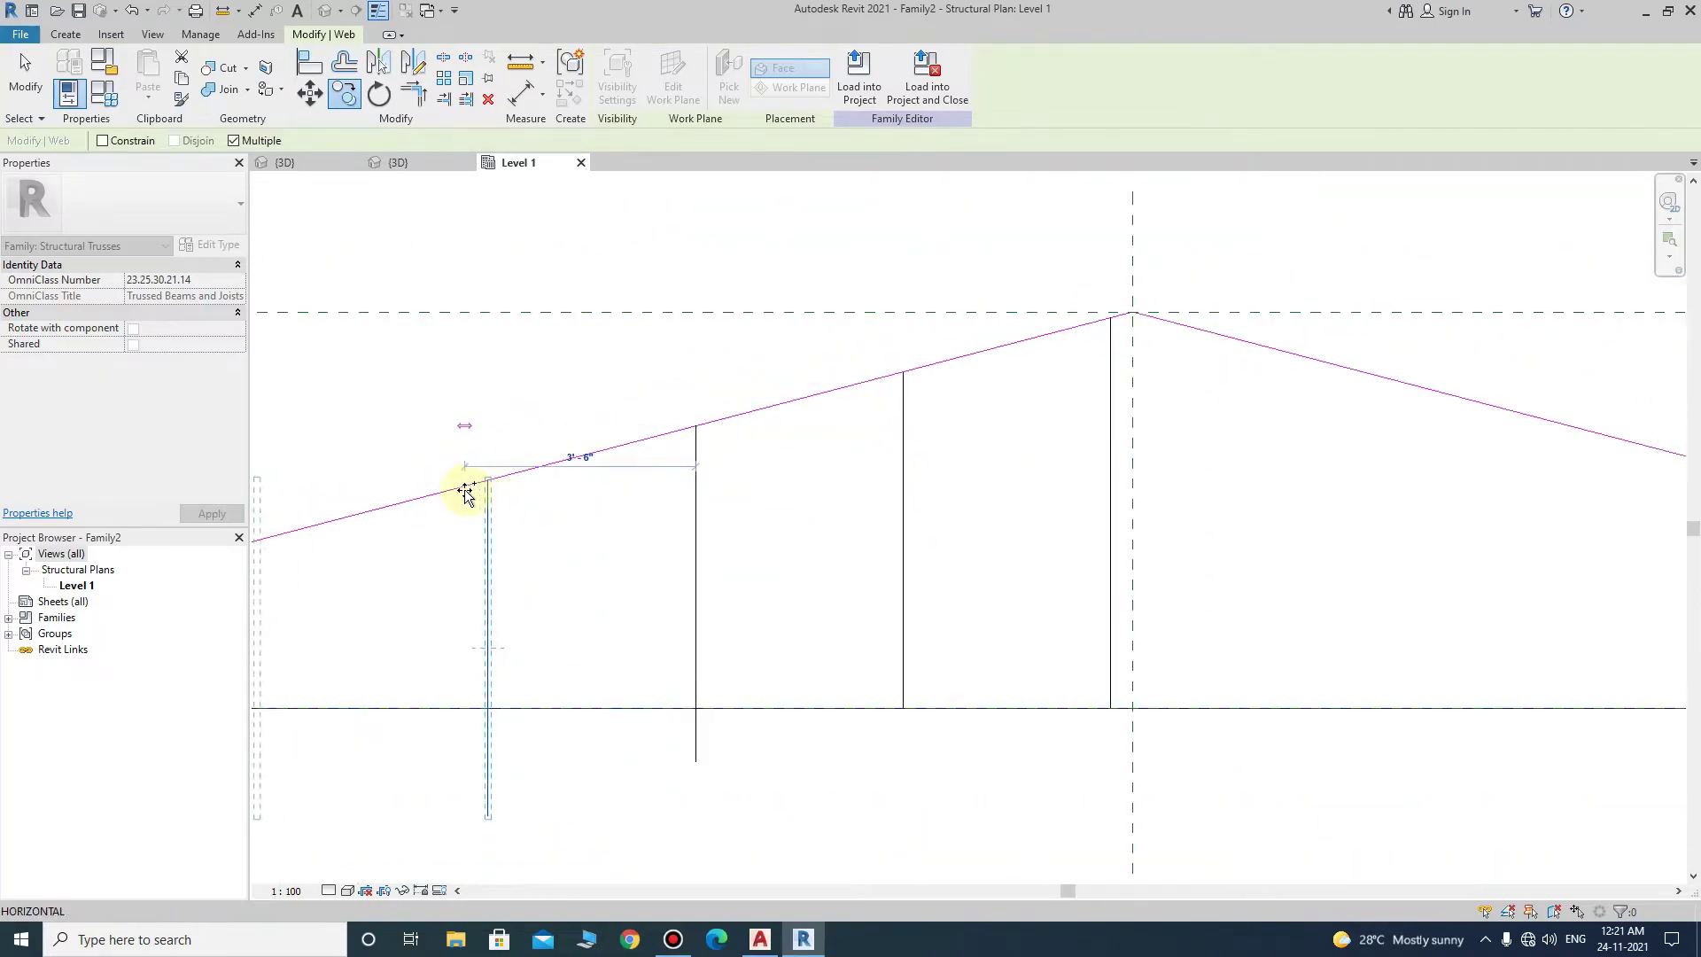
pyautogui.scroll(4, 465, 492)
pyautogui.click(503, 461)
pyautogui.scroll(-4, 974, 434)
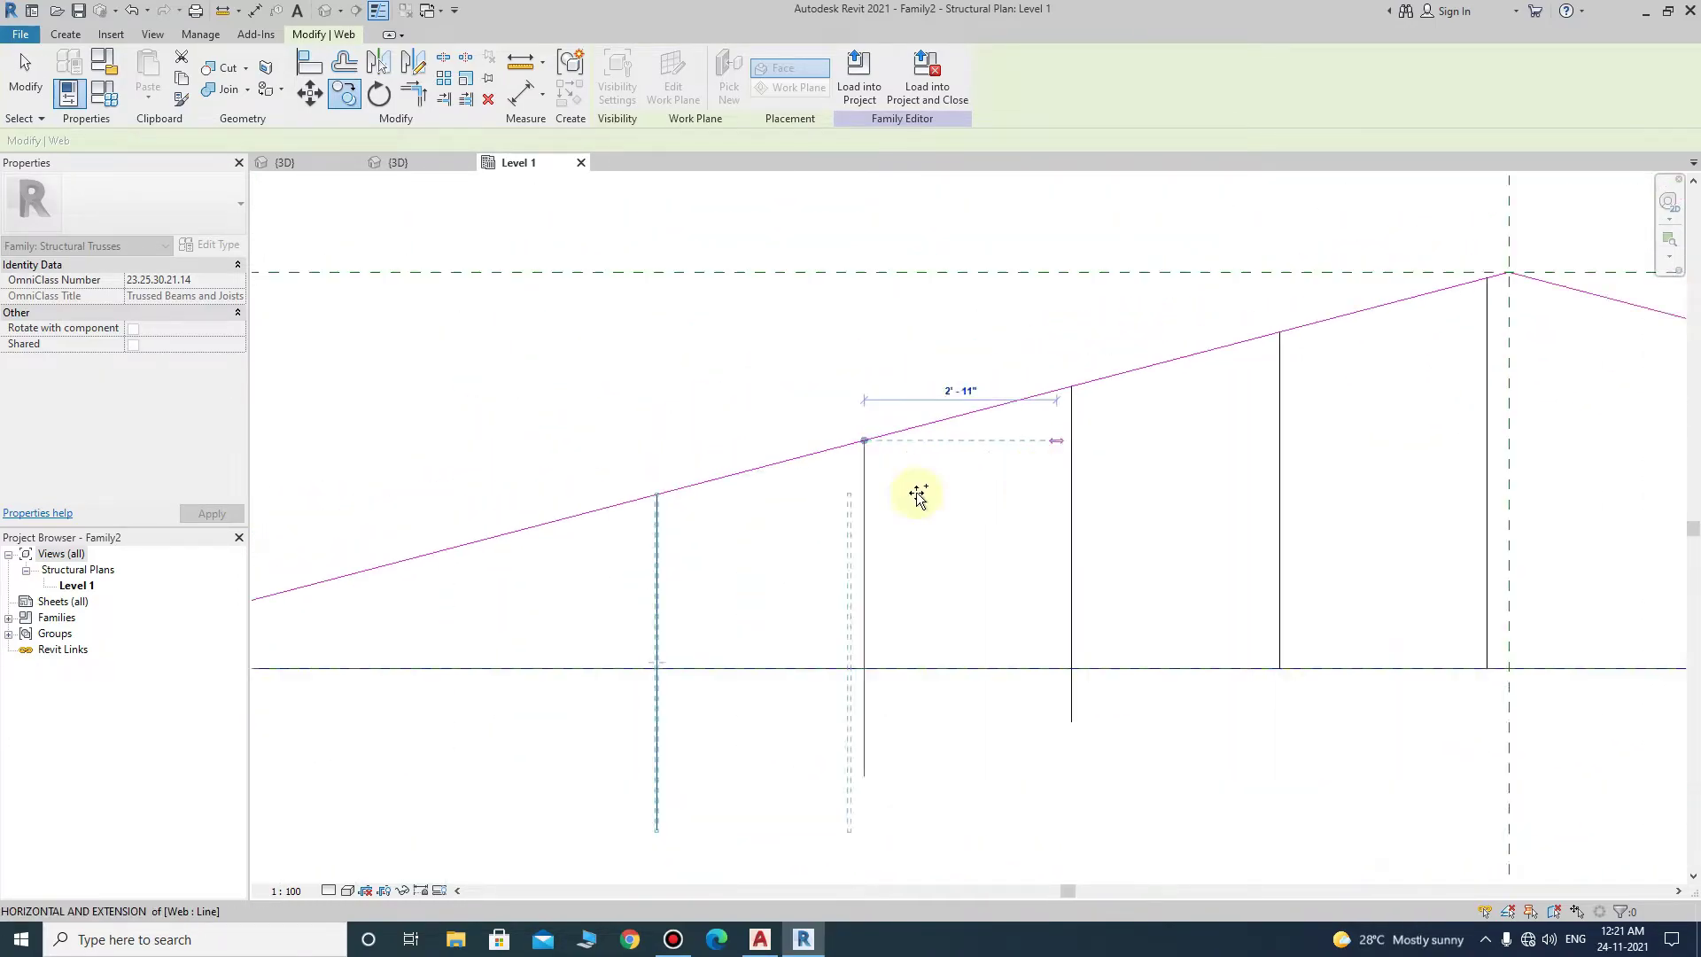
pyautogui.scroll(3, 747, 498)
pyautogui.scroll(3, 784, 452)
pyautogui.click(780, 423)
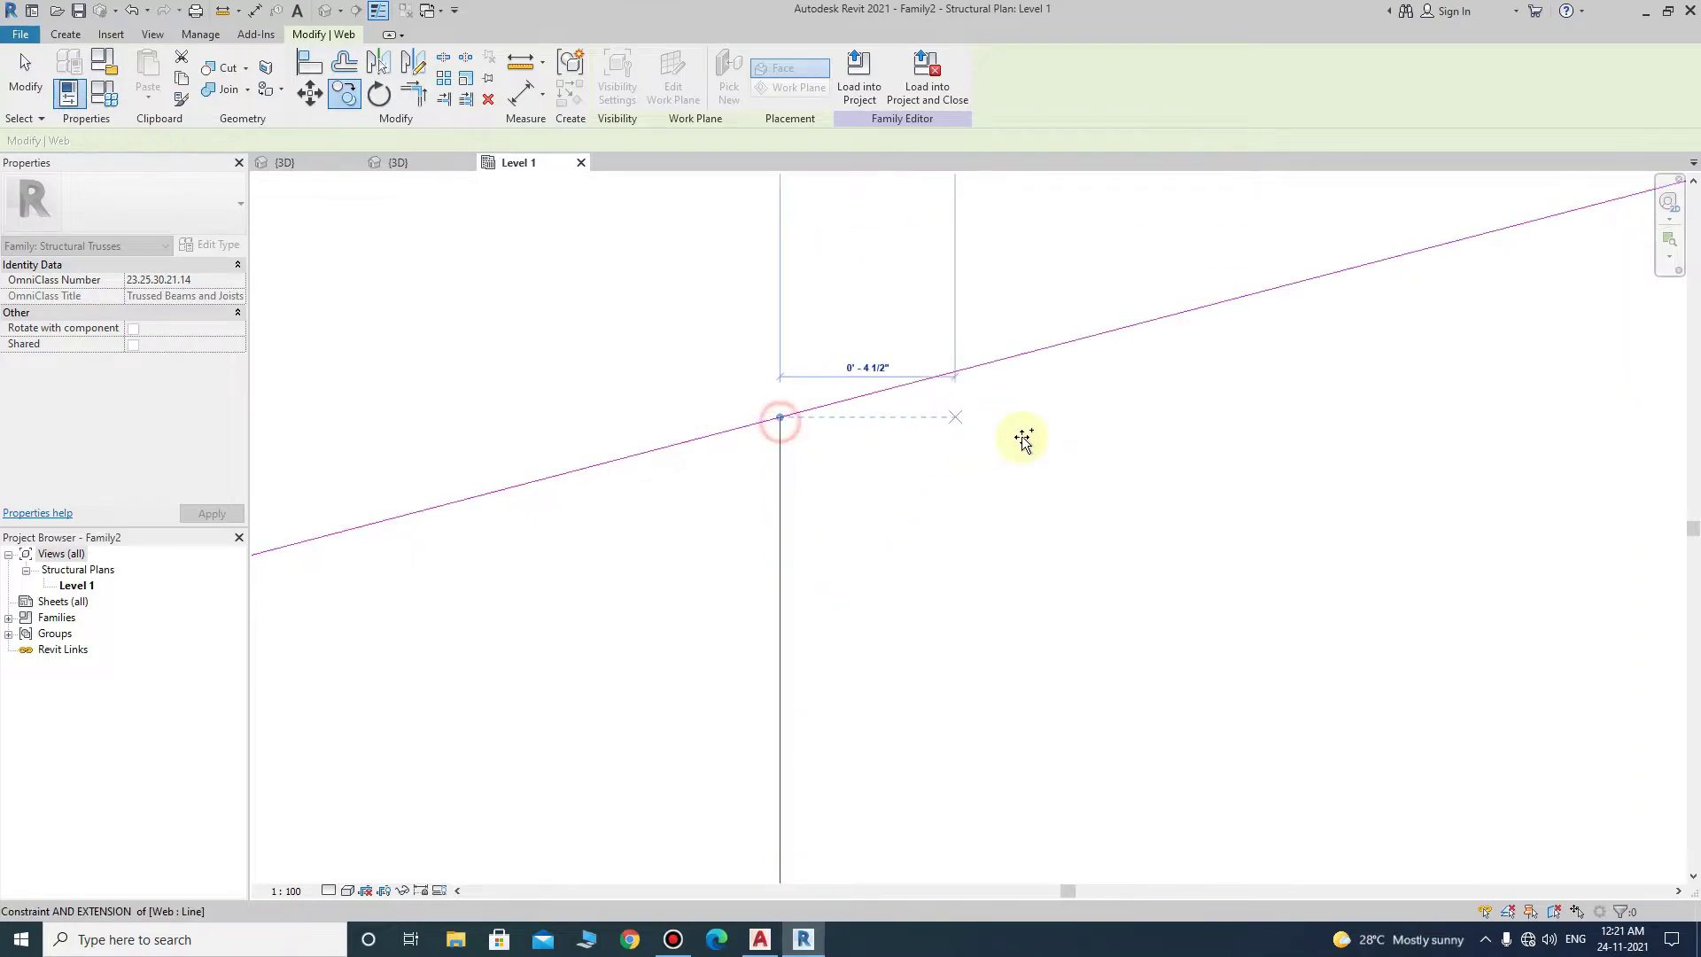
pyautogui.click(777, 404)
pyautogui.scroll(-2, 1038, 459)
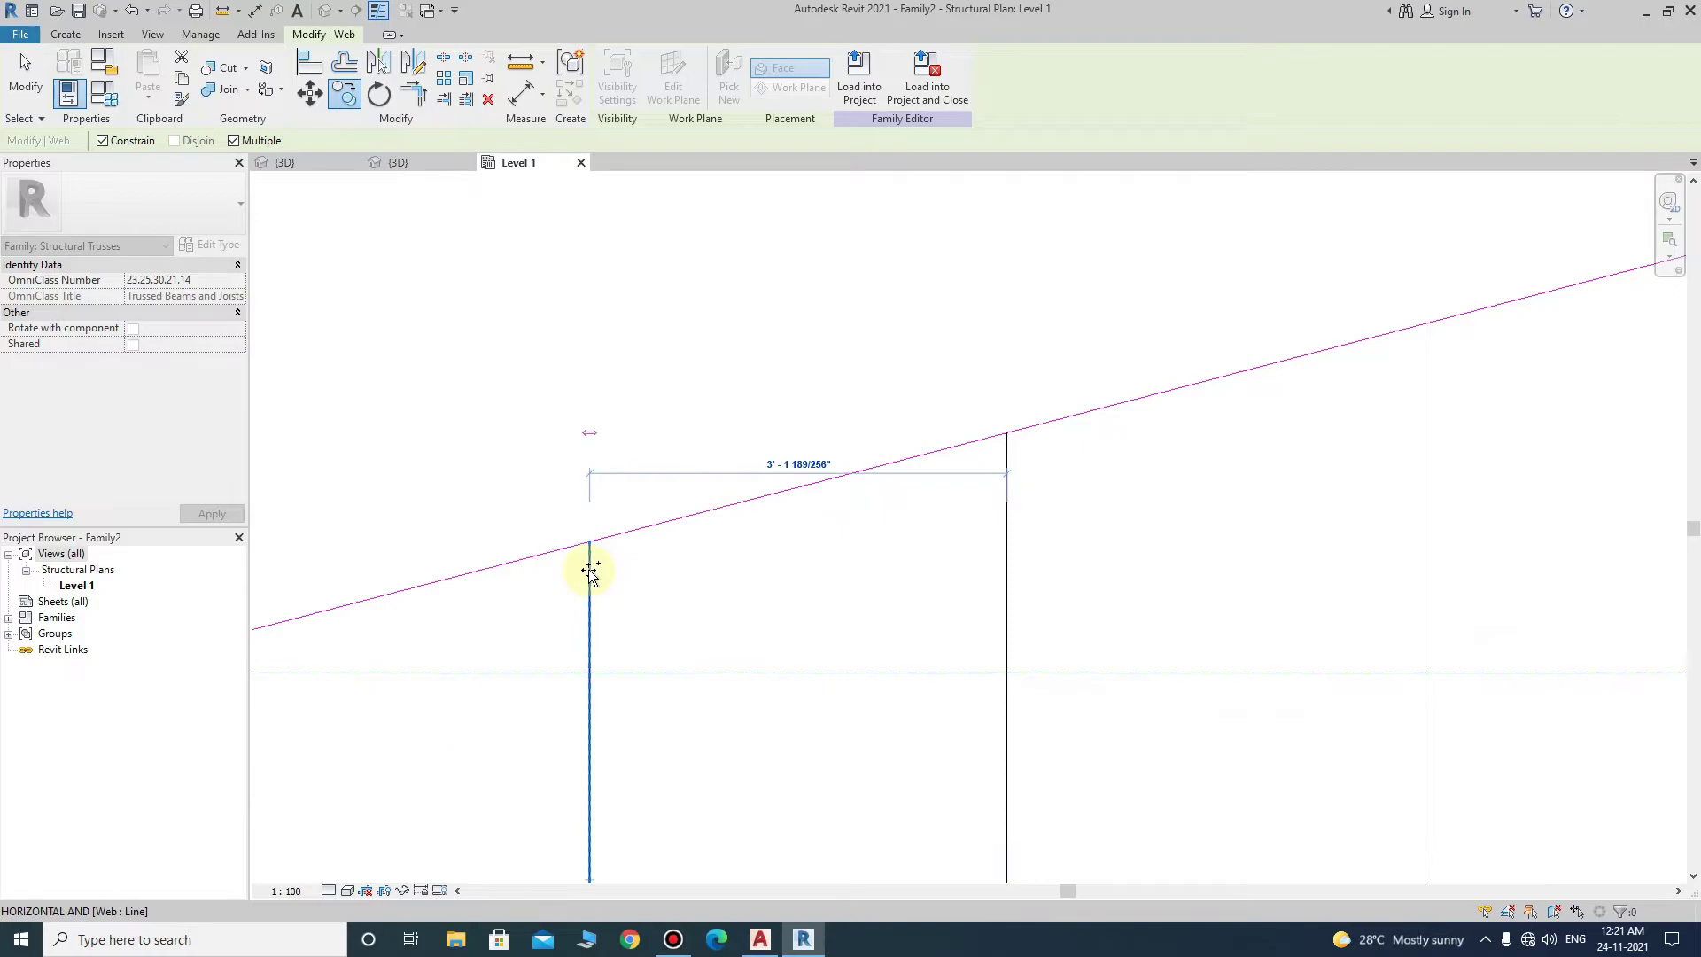
pyautogui.scroll(2, 589, 494)
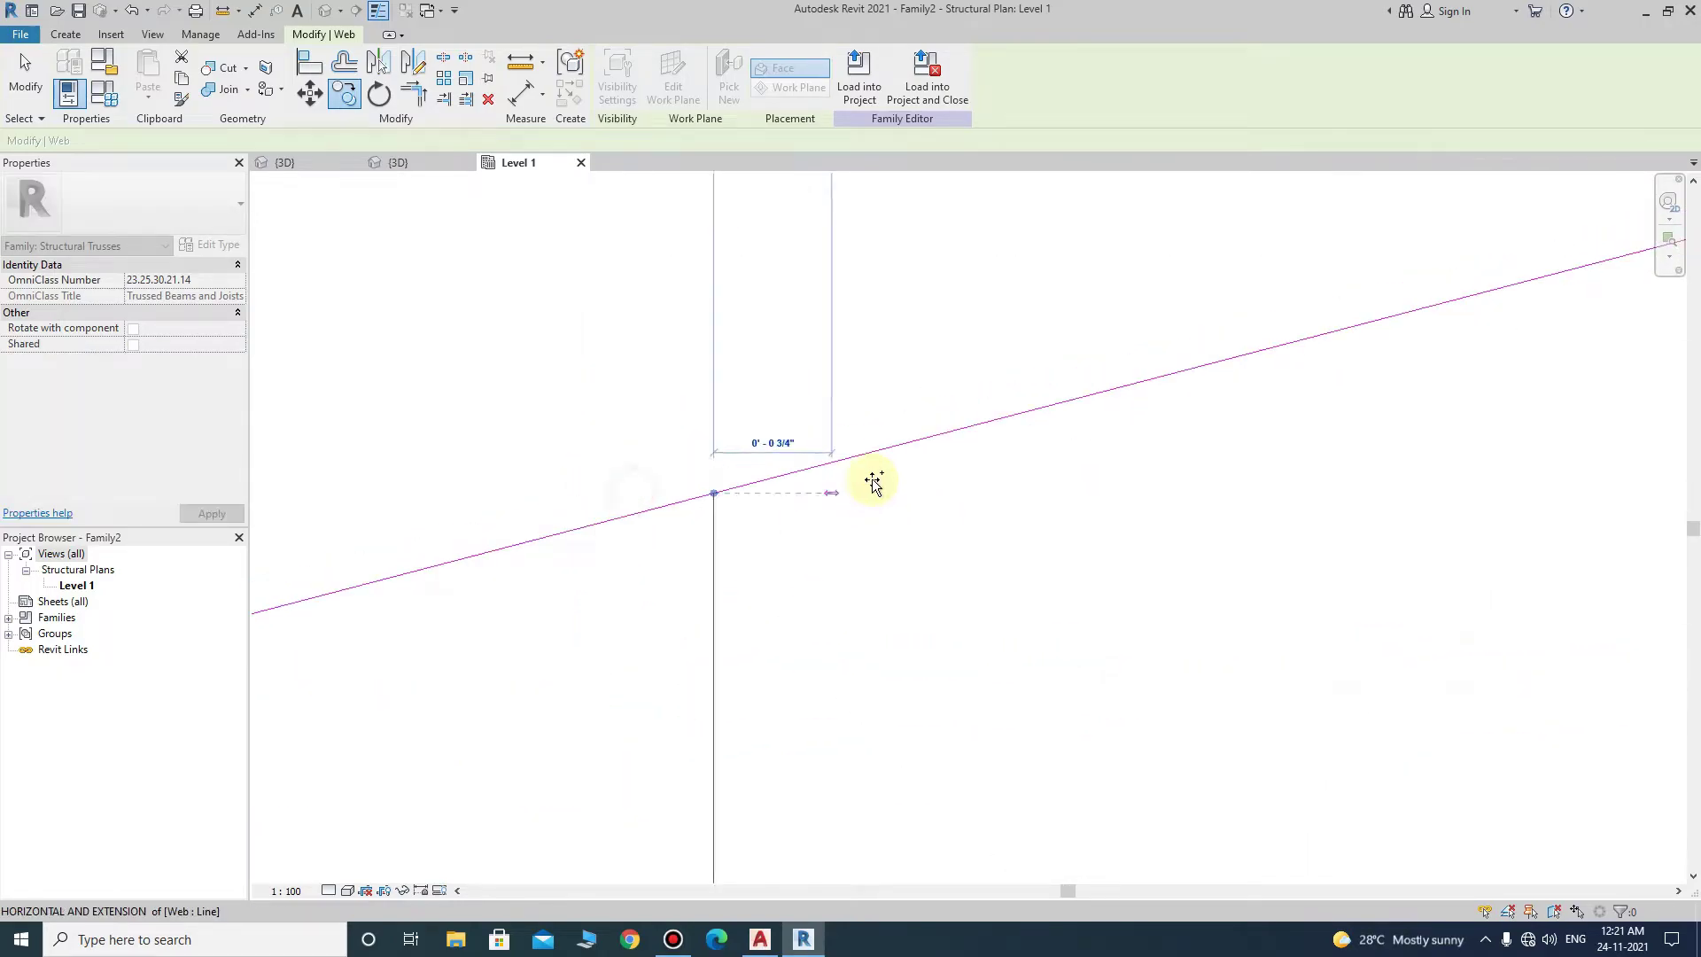
pyautogui.scroll(-3, 797, 467)
pyautogui.click(801, 470)
pyautogui.scroll(-3, 620, 620)
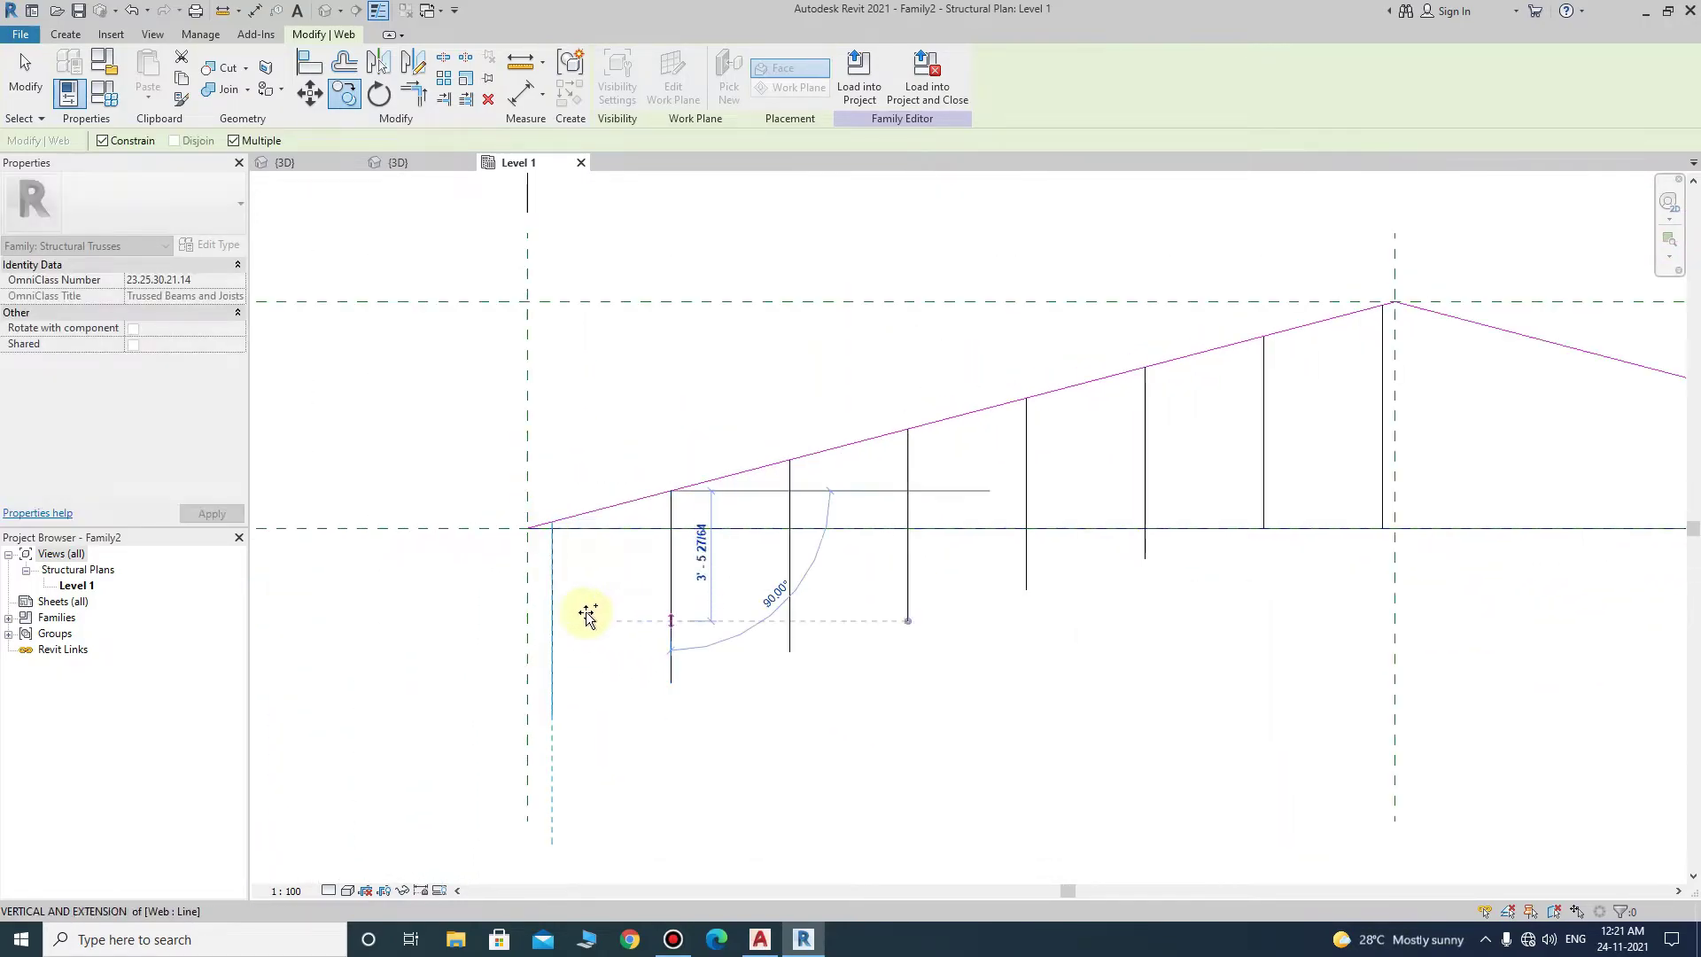
pyautogui.press('Escape')
pyautogui.press('Escape')
# - Fit the two leftmost web copies between the top and bottom chords
pyautogui.click(551, 577)
pyautogui.scroll(3, 553, 577)
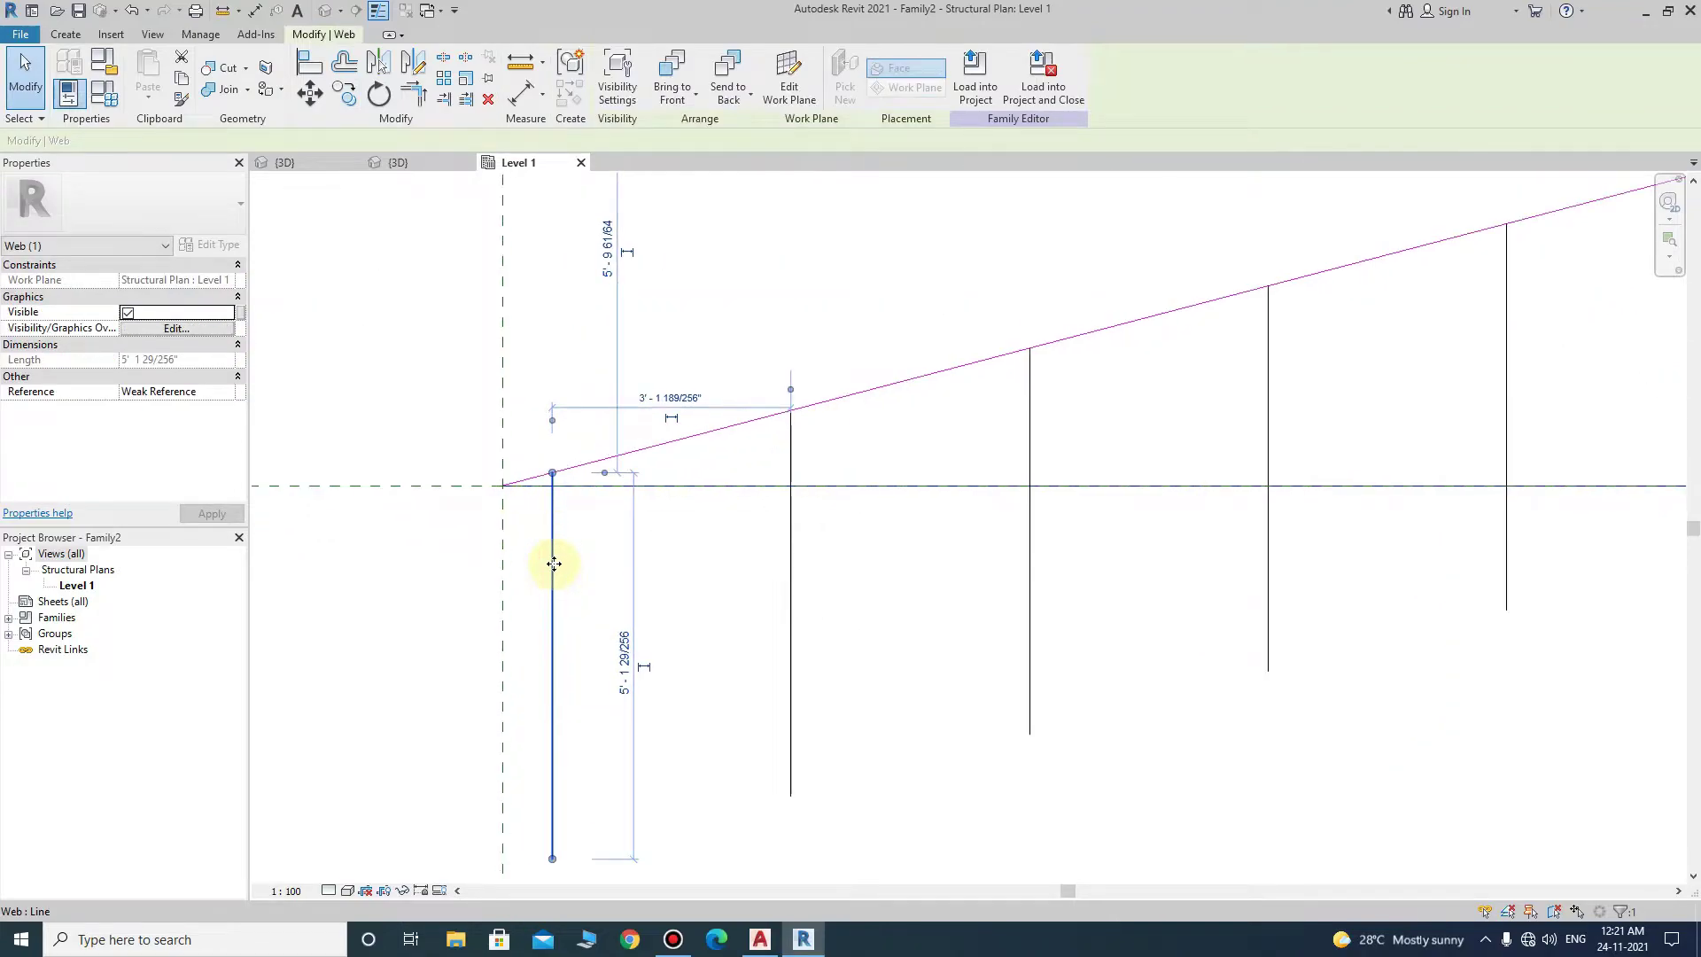
pyautogui.moveTo(552, 526)
pyautogui.mouseDown()
pyautogui.moveTo(659, 489)
pyautogui.moveTo(654, 447)
pyautogui.mouseUp()
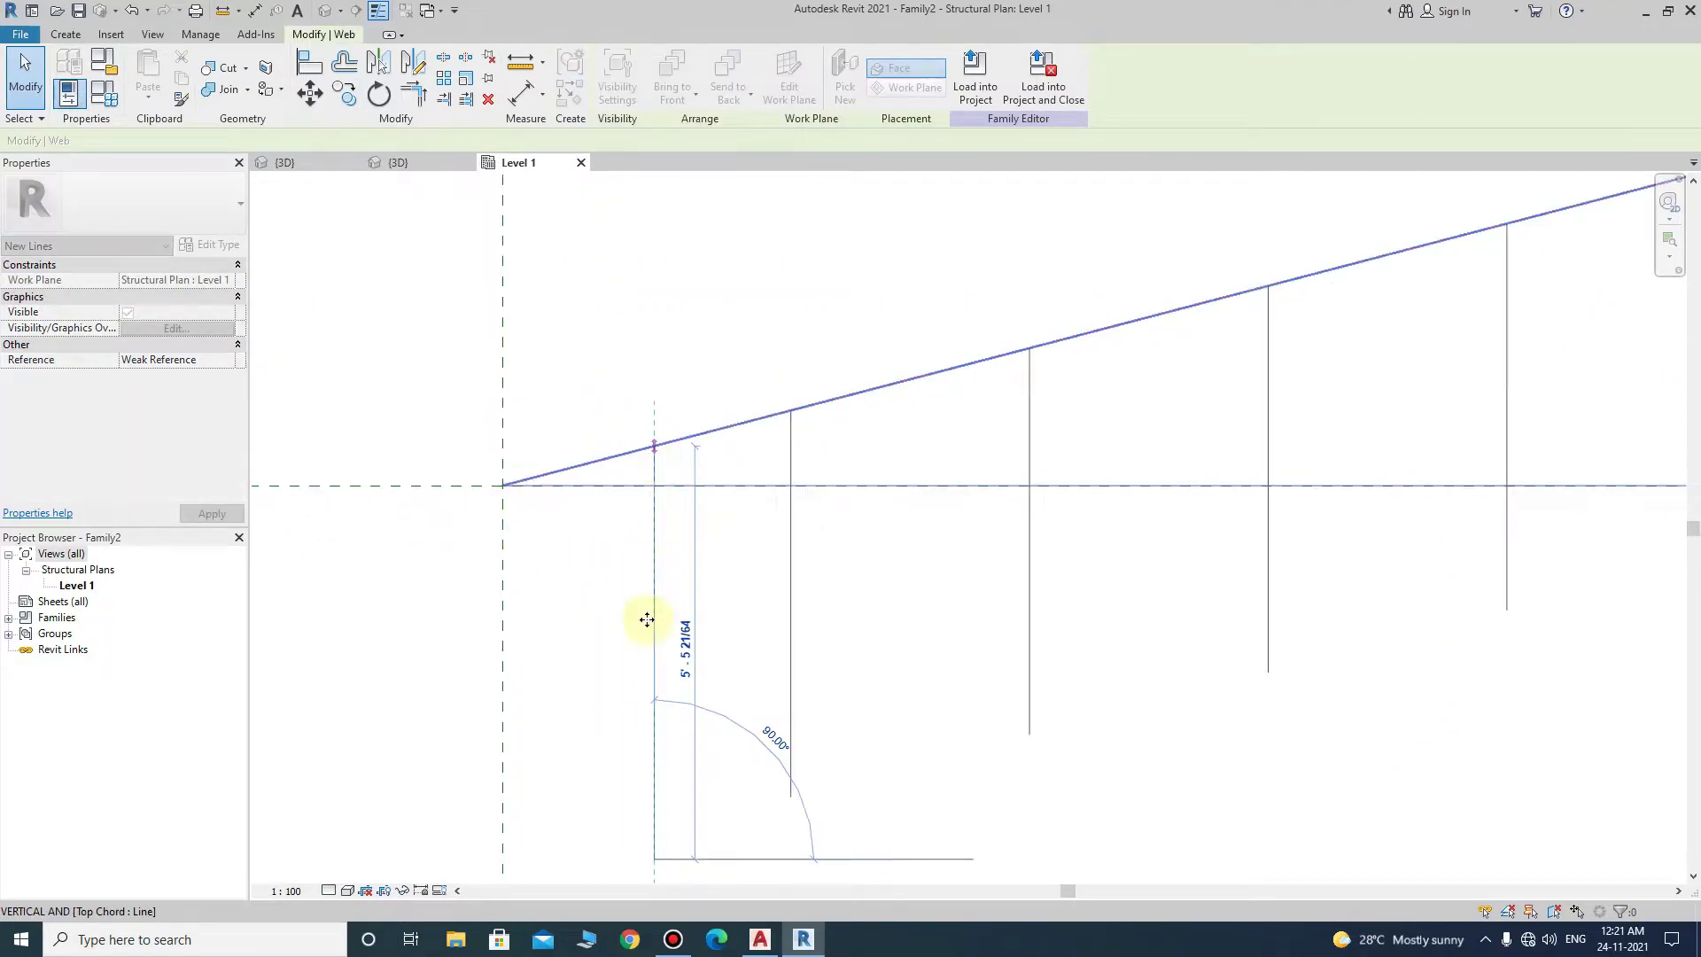
pyautogui.scroll(-1, 642, 732)
pyautogui.moveTo(653, 843); pyautogui.dragTo(658, 683)
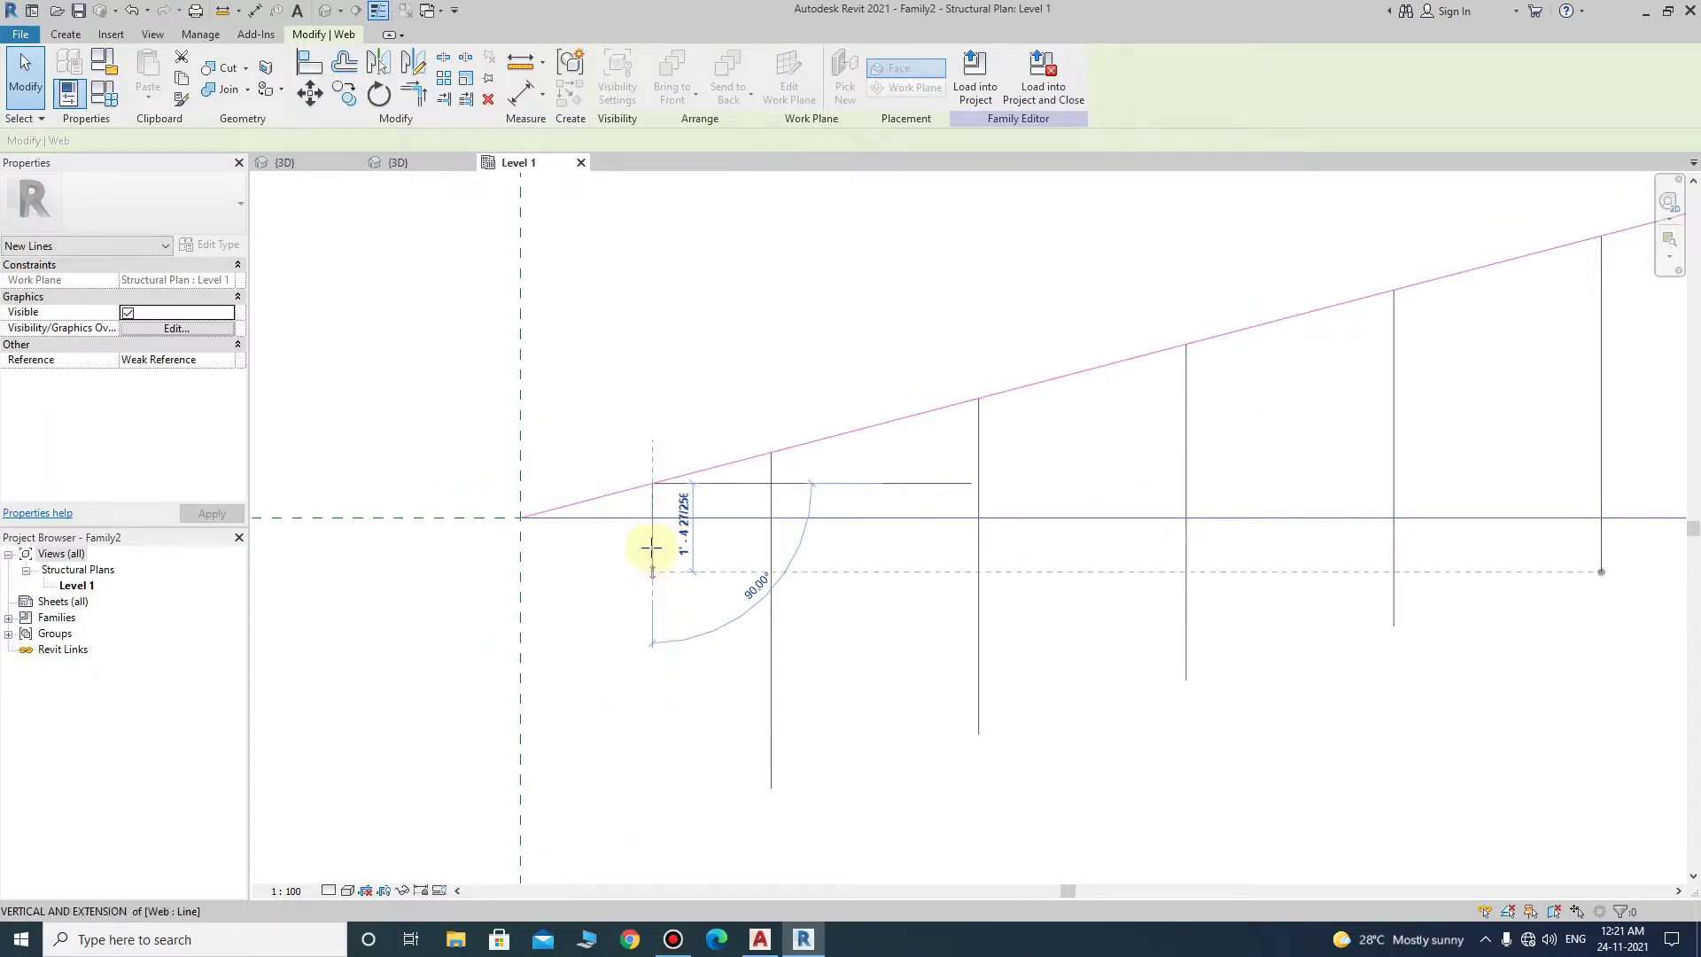
pyautogui.moveTo(651, 548); pyautogui.dragTo(652, 517)
pyautogui.click(770, 544)
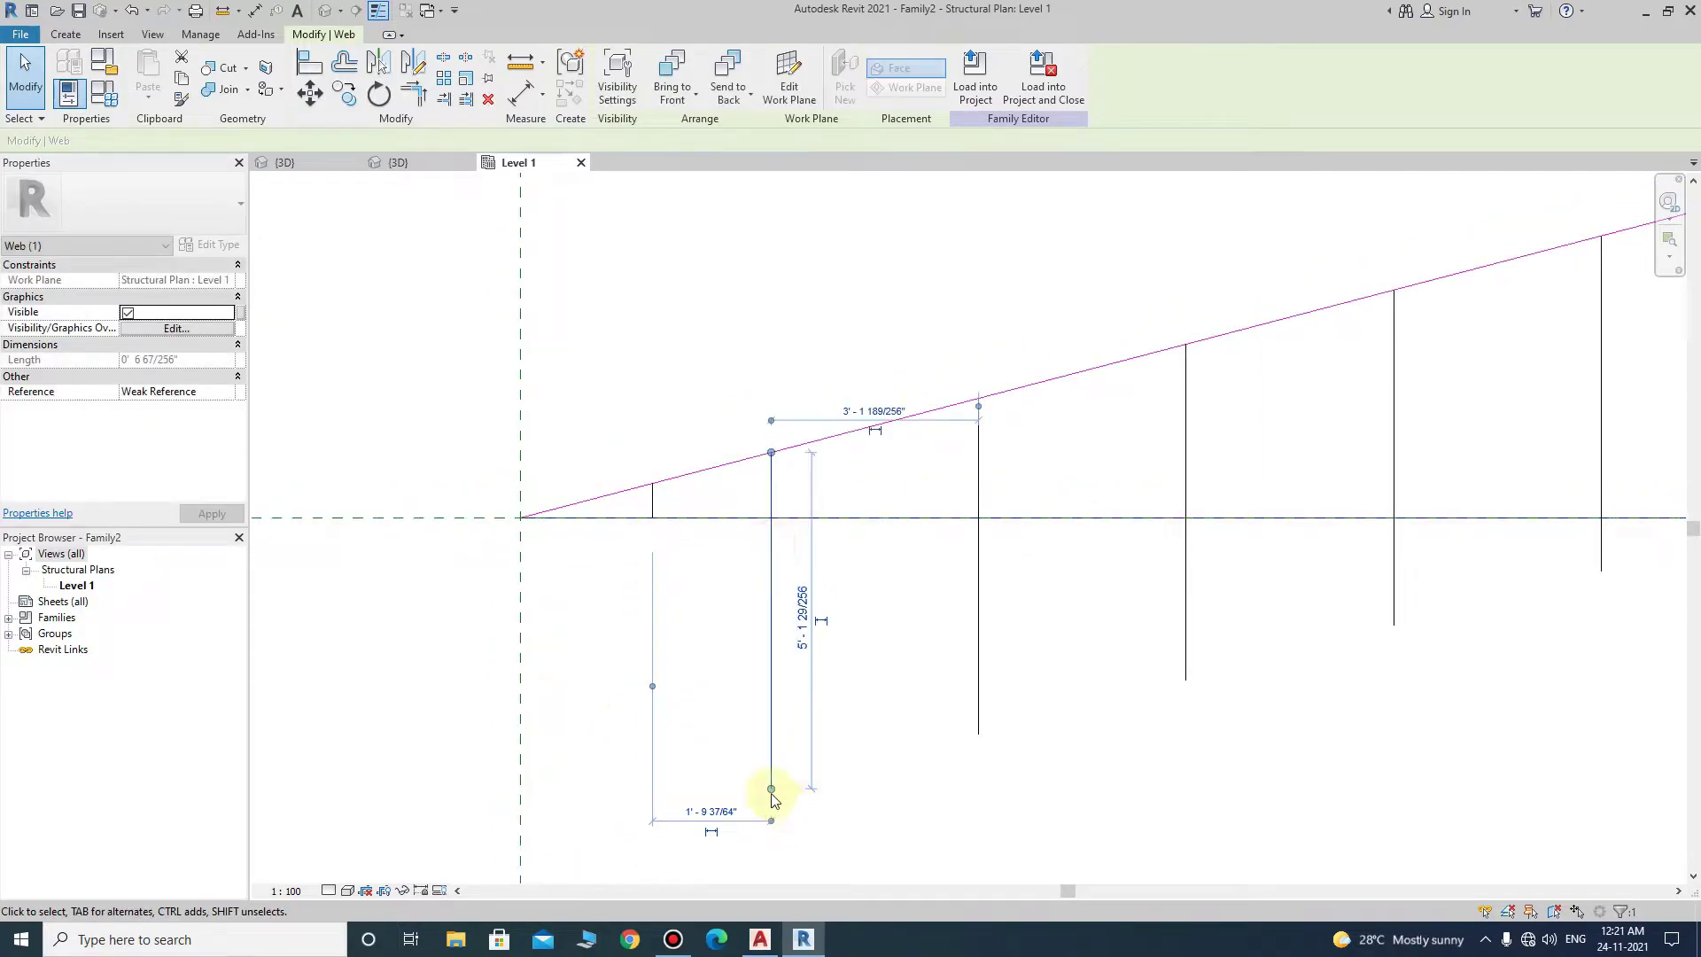
pyautogui.moveTo(771, 789); pyautogui.dragTo(769, 592)
pyautogui.moveTo(769, 523); pyautogui.dragTo(771, 516)
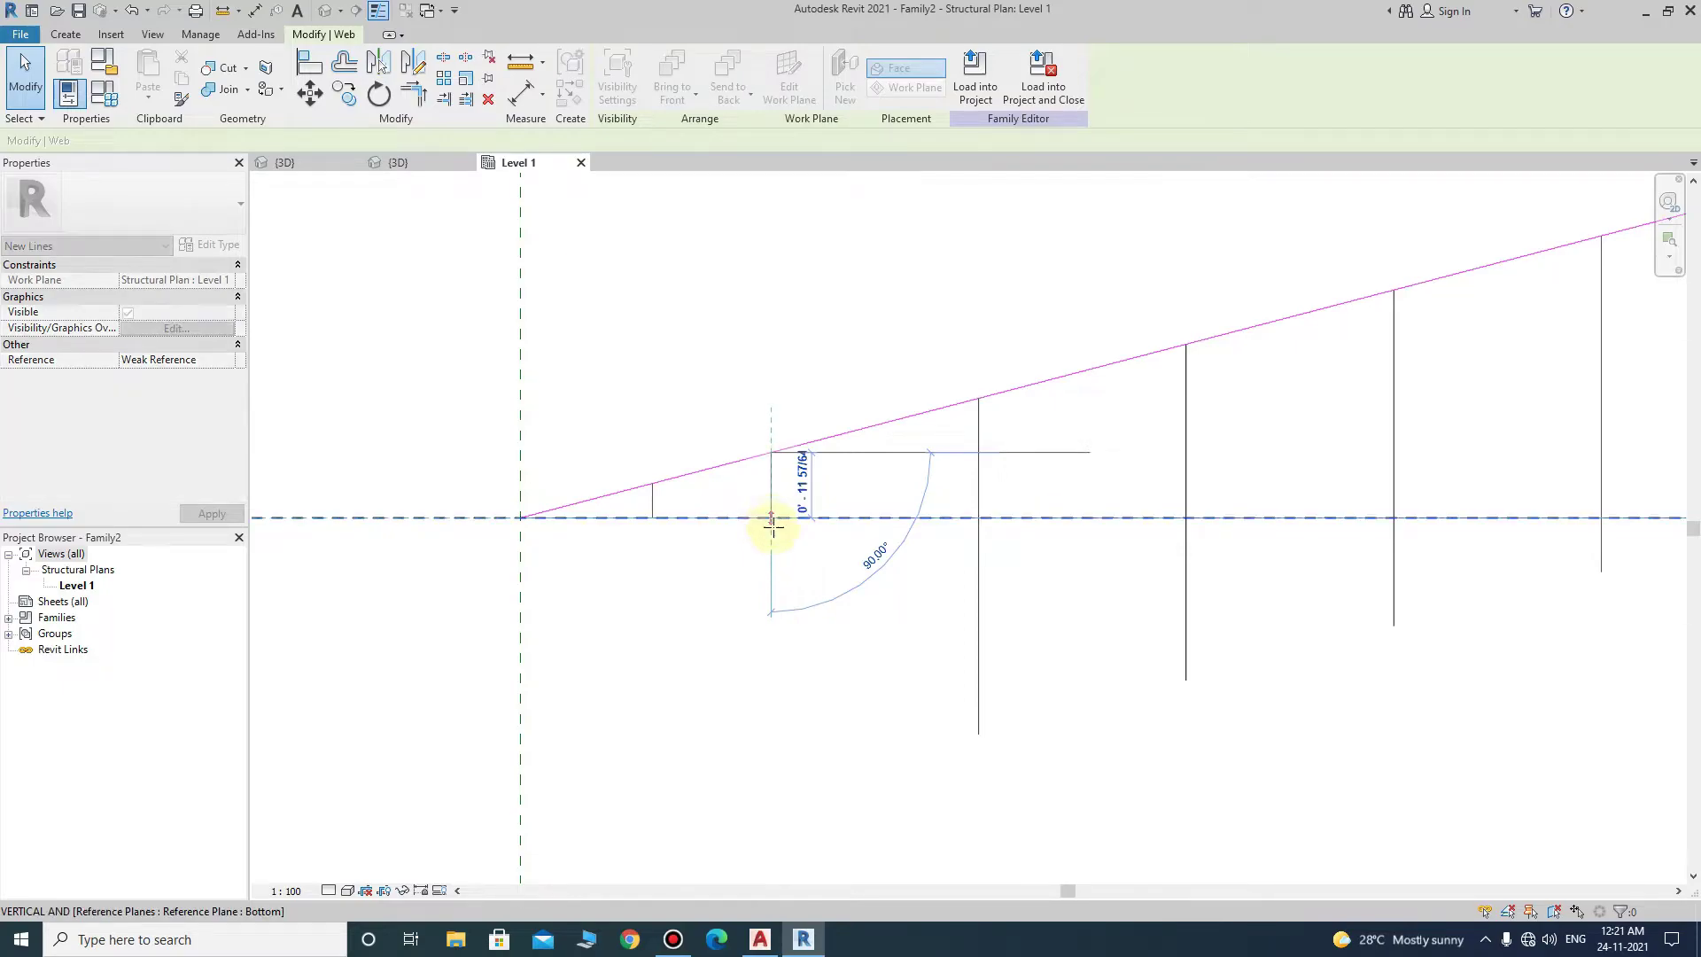
# - Trim the remaining web copies' bottom ends to the bottom chord
pyautogui.click(979, 645)
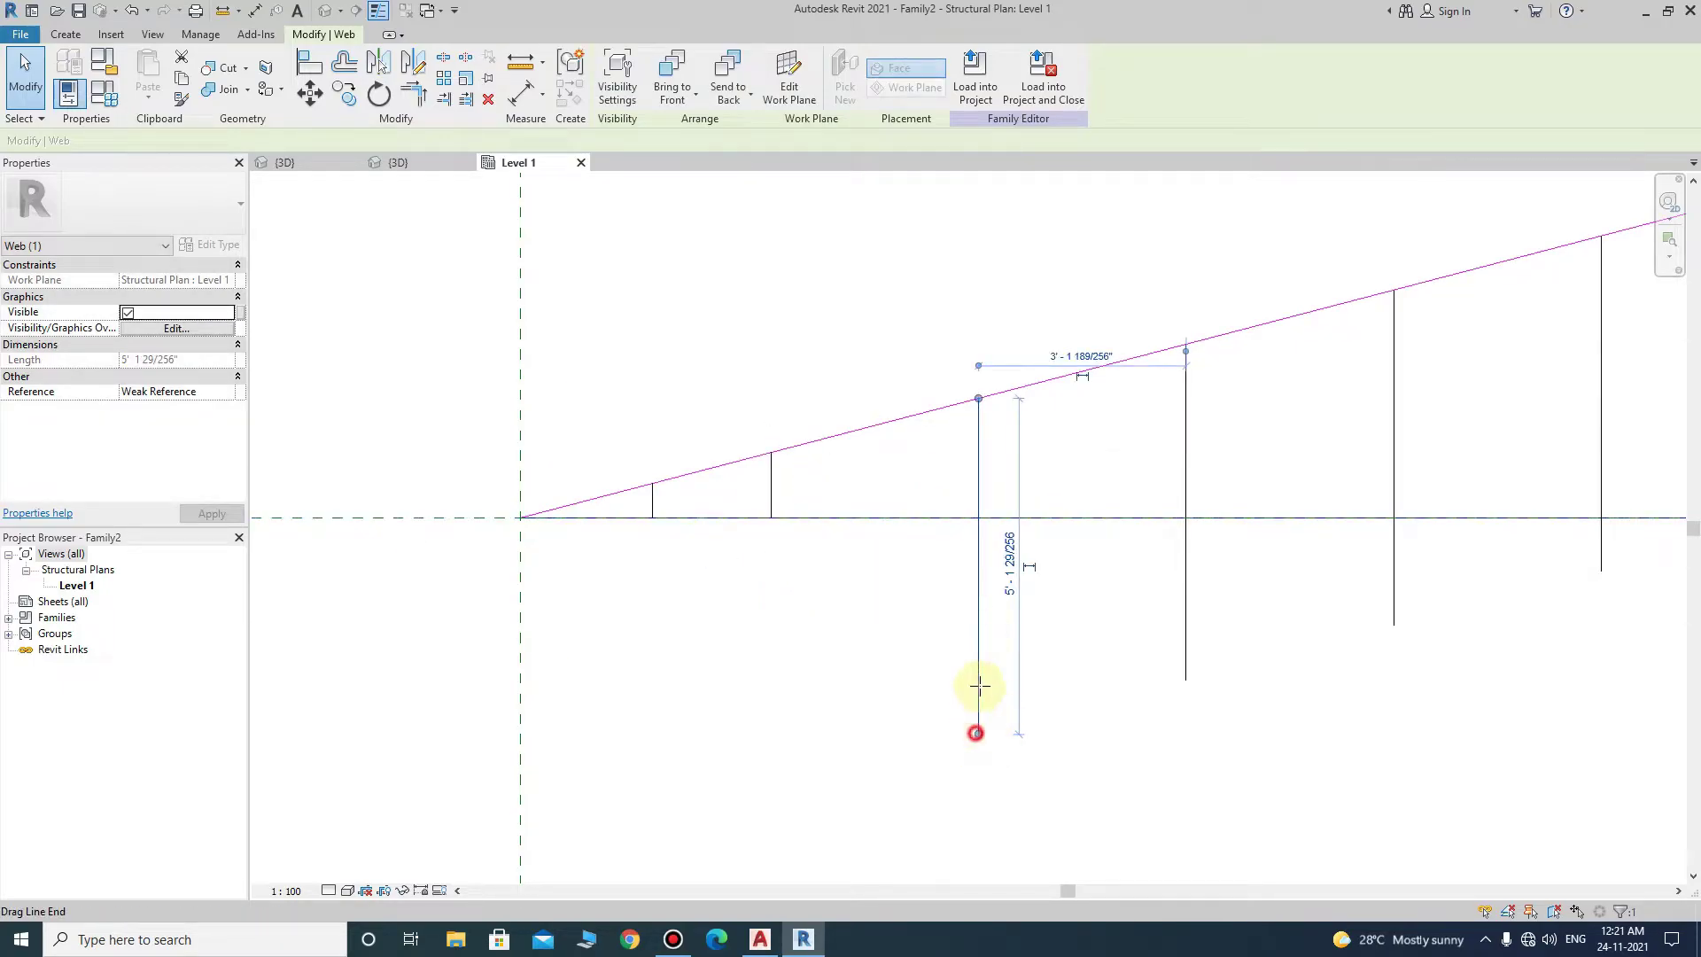
pyautogui.moveTo(979, 685); pyautogui.dragTo(978, 517)
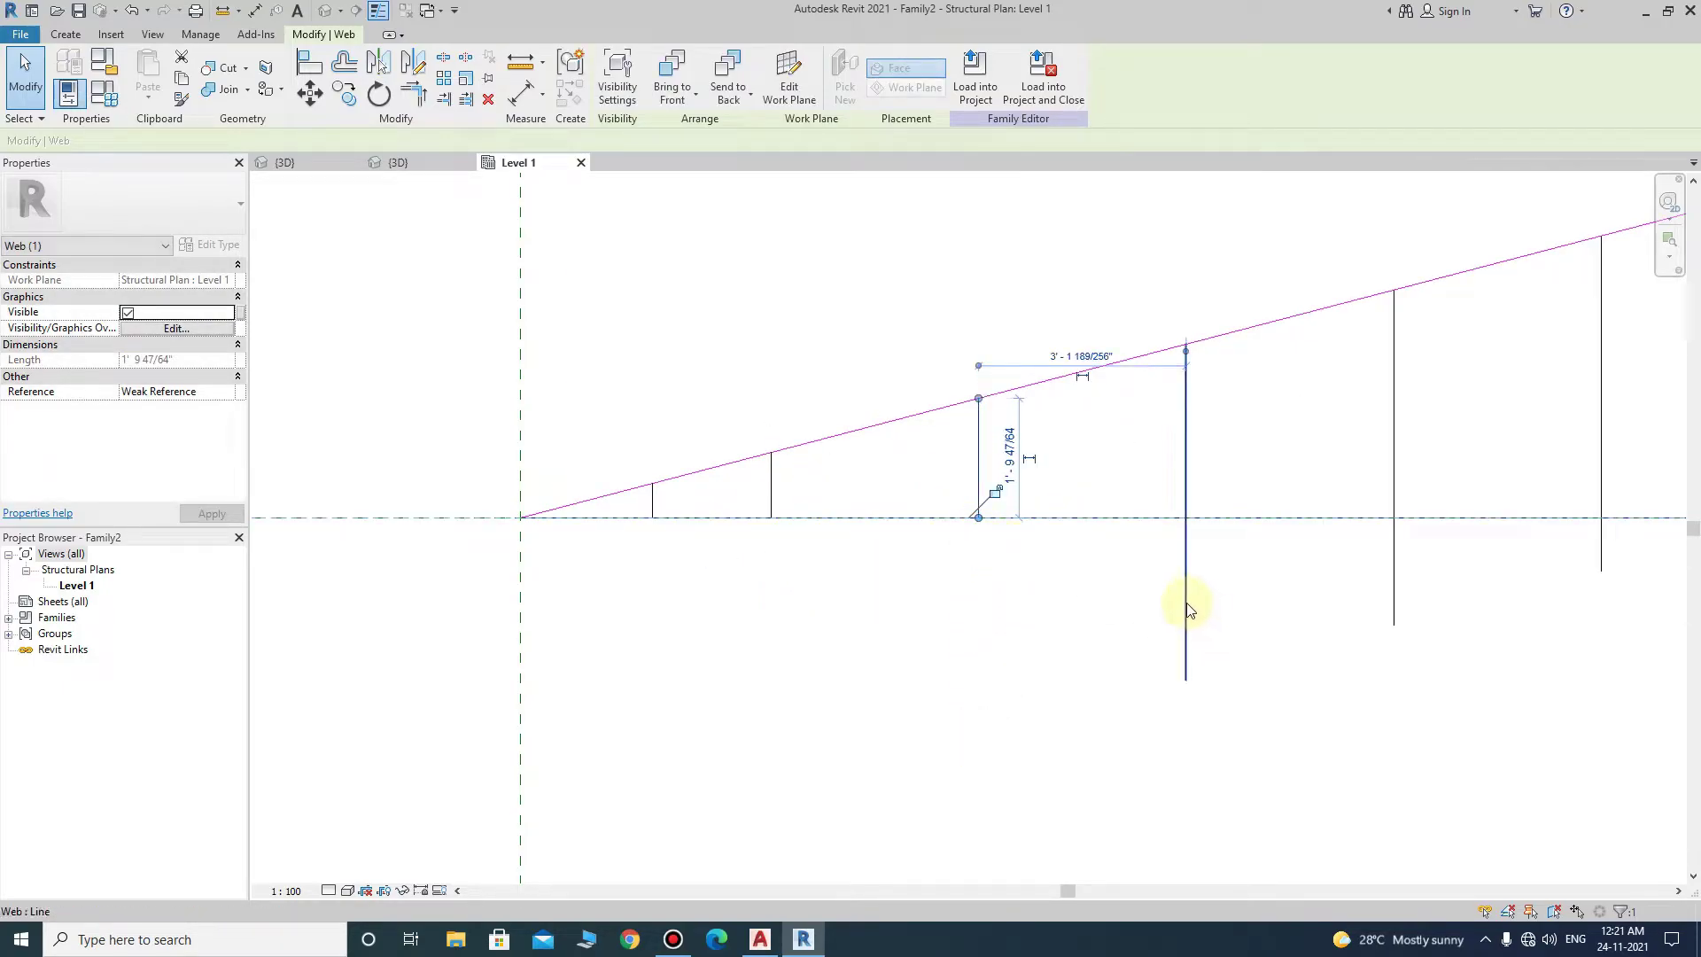
pyautogui.click(1187, 606)
pyautogui.moveTo(1187, 523); pyautogui.dragTo(1186, 517)
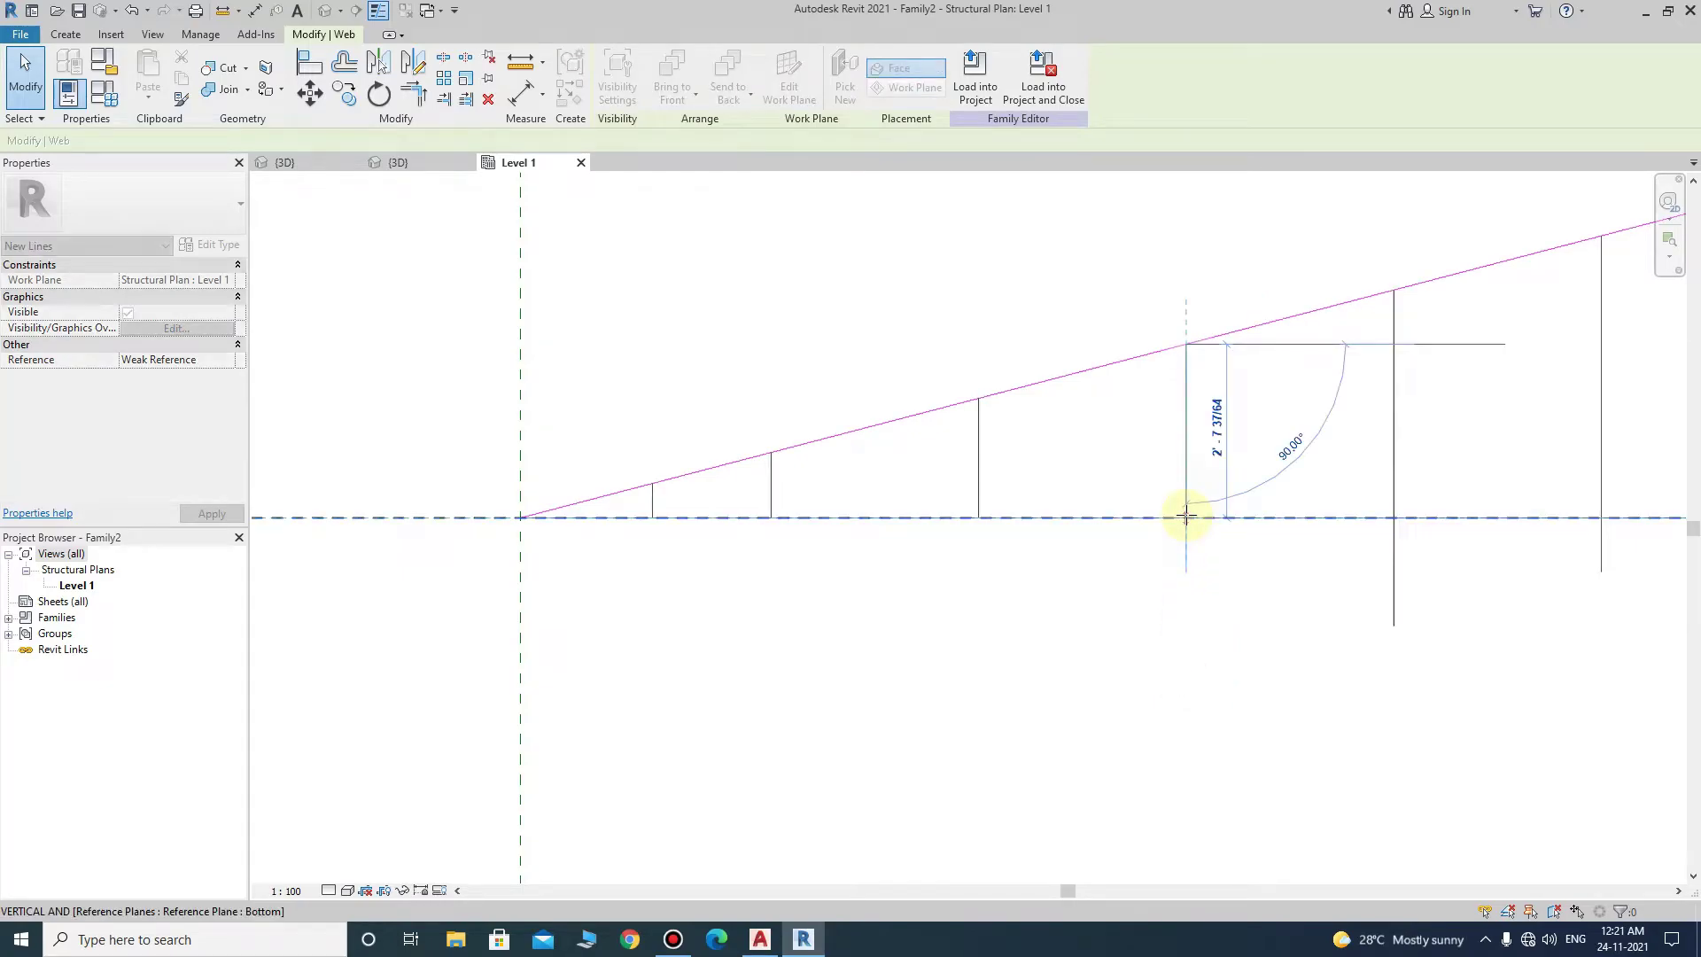
pyautogui.click(1394, 594)
pyautogui.moveTo(1394, 587); pyautogui.dragTo(1394, 519)
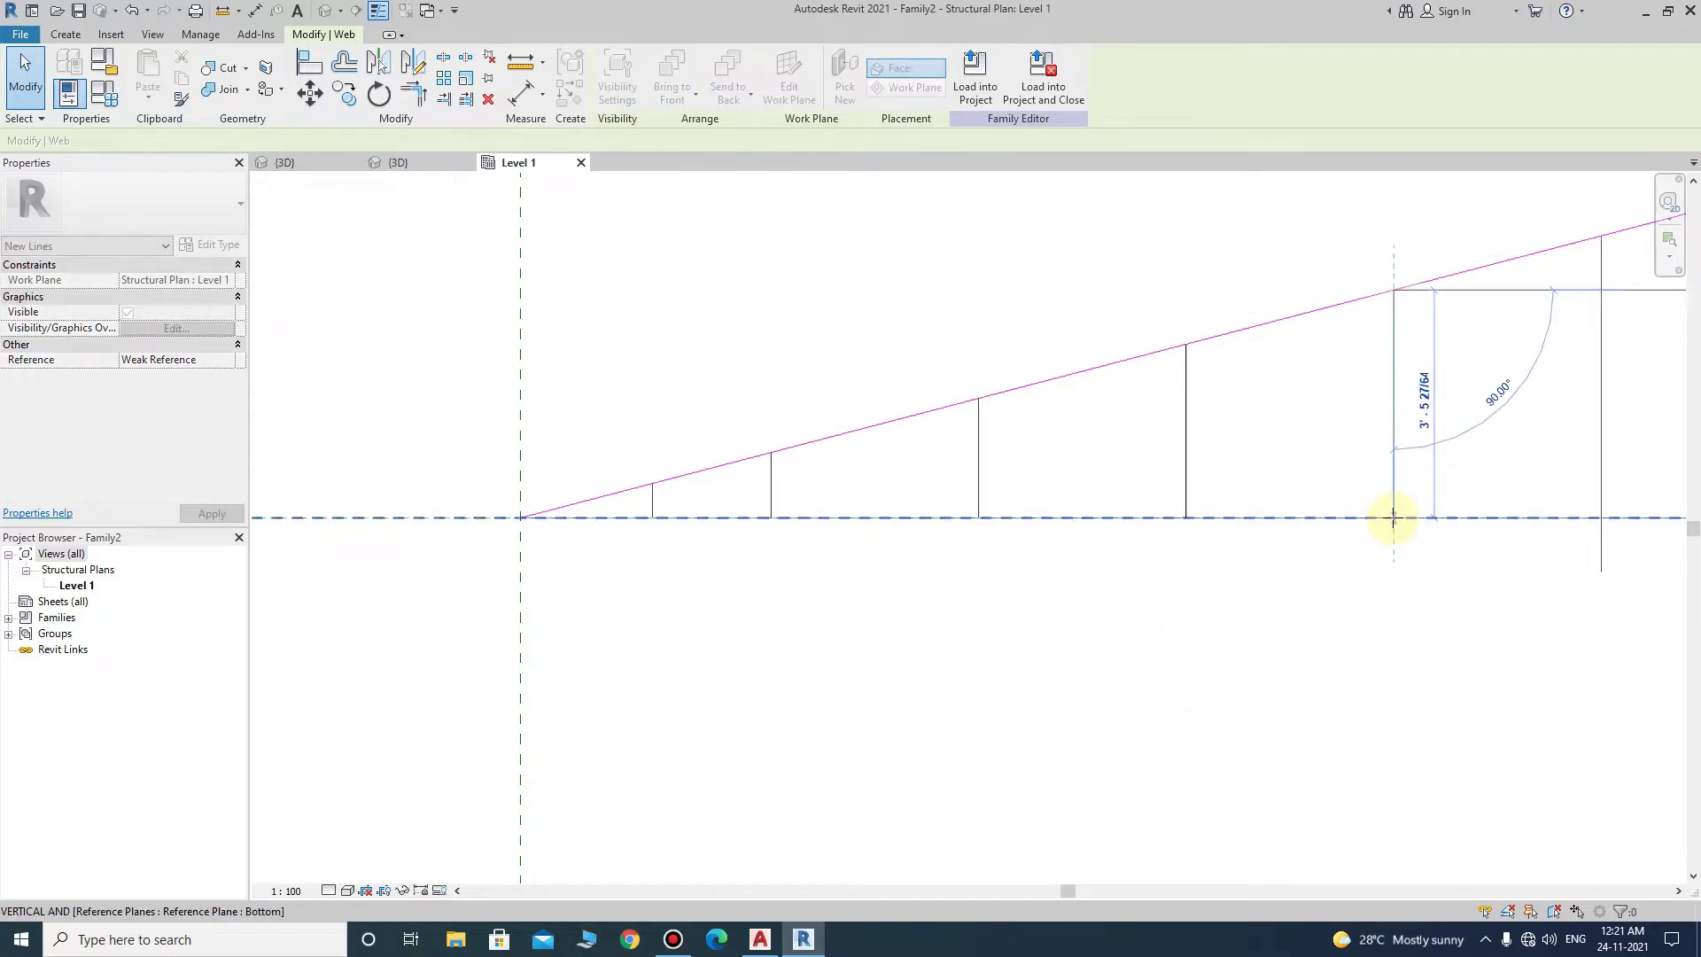
pyautogui.moveTo(1512, 599); pyautogui.dragTo(867, 666, button='middle')
pyautogui.scroll(-1, 867, 666)
pyautogui.click(855, 645)
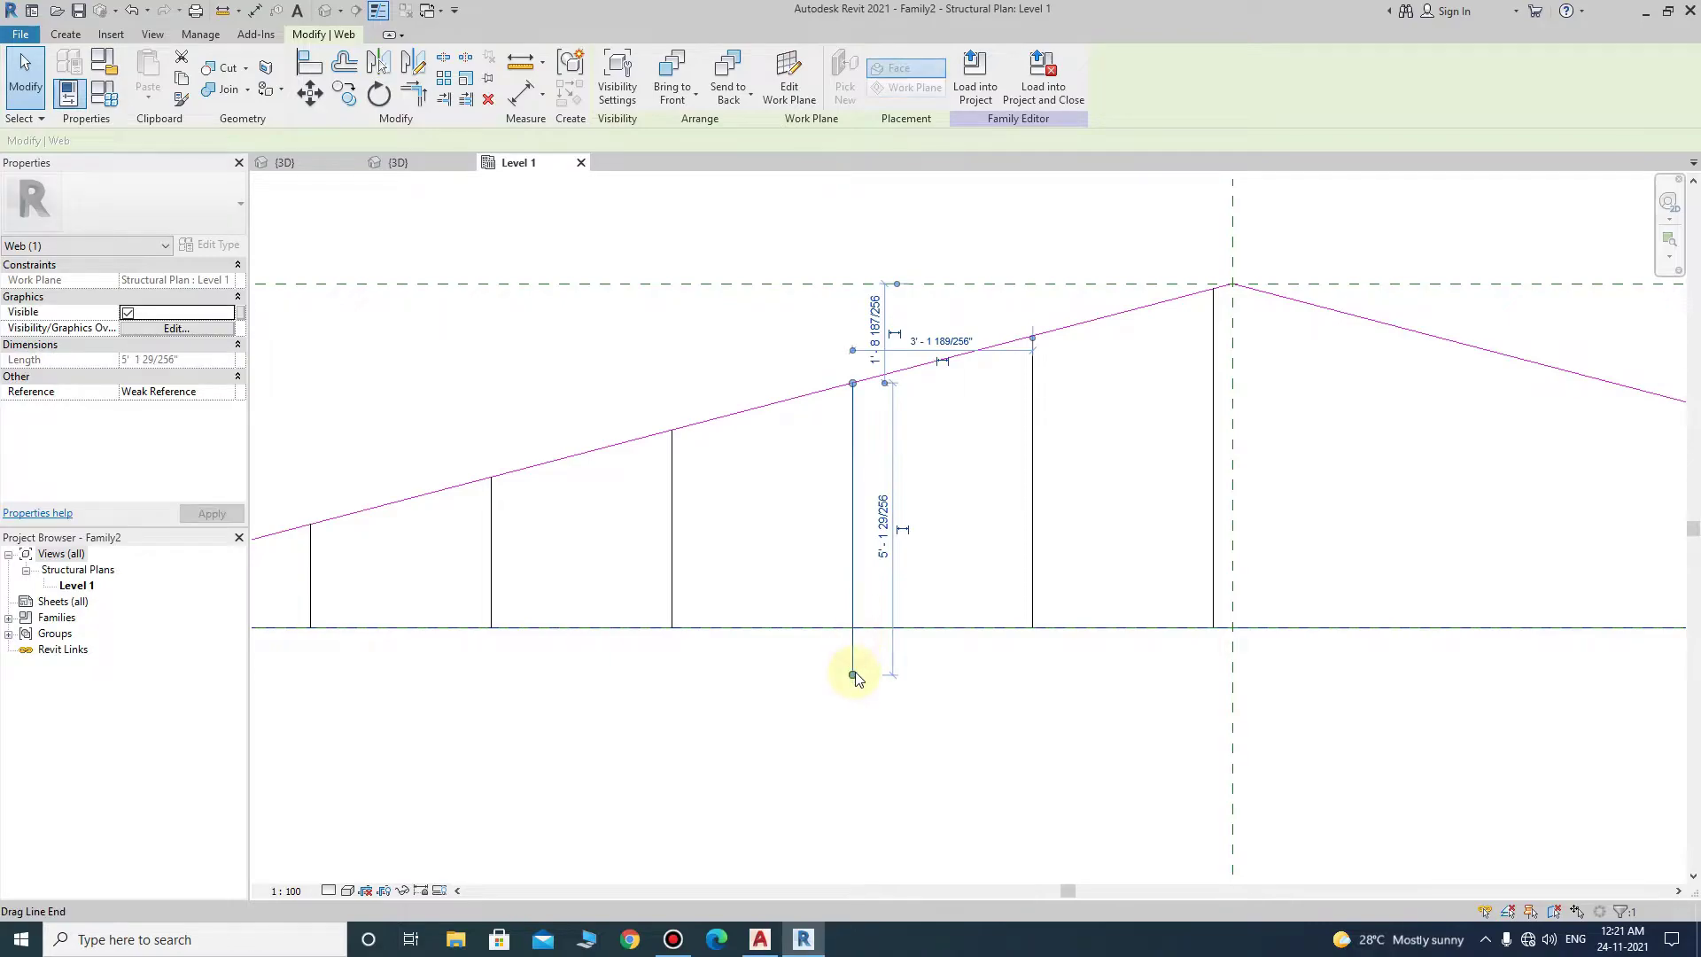
pyautogui.moveTo(850, 640); pyautogui.dragTo(851, 627)
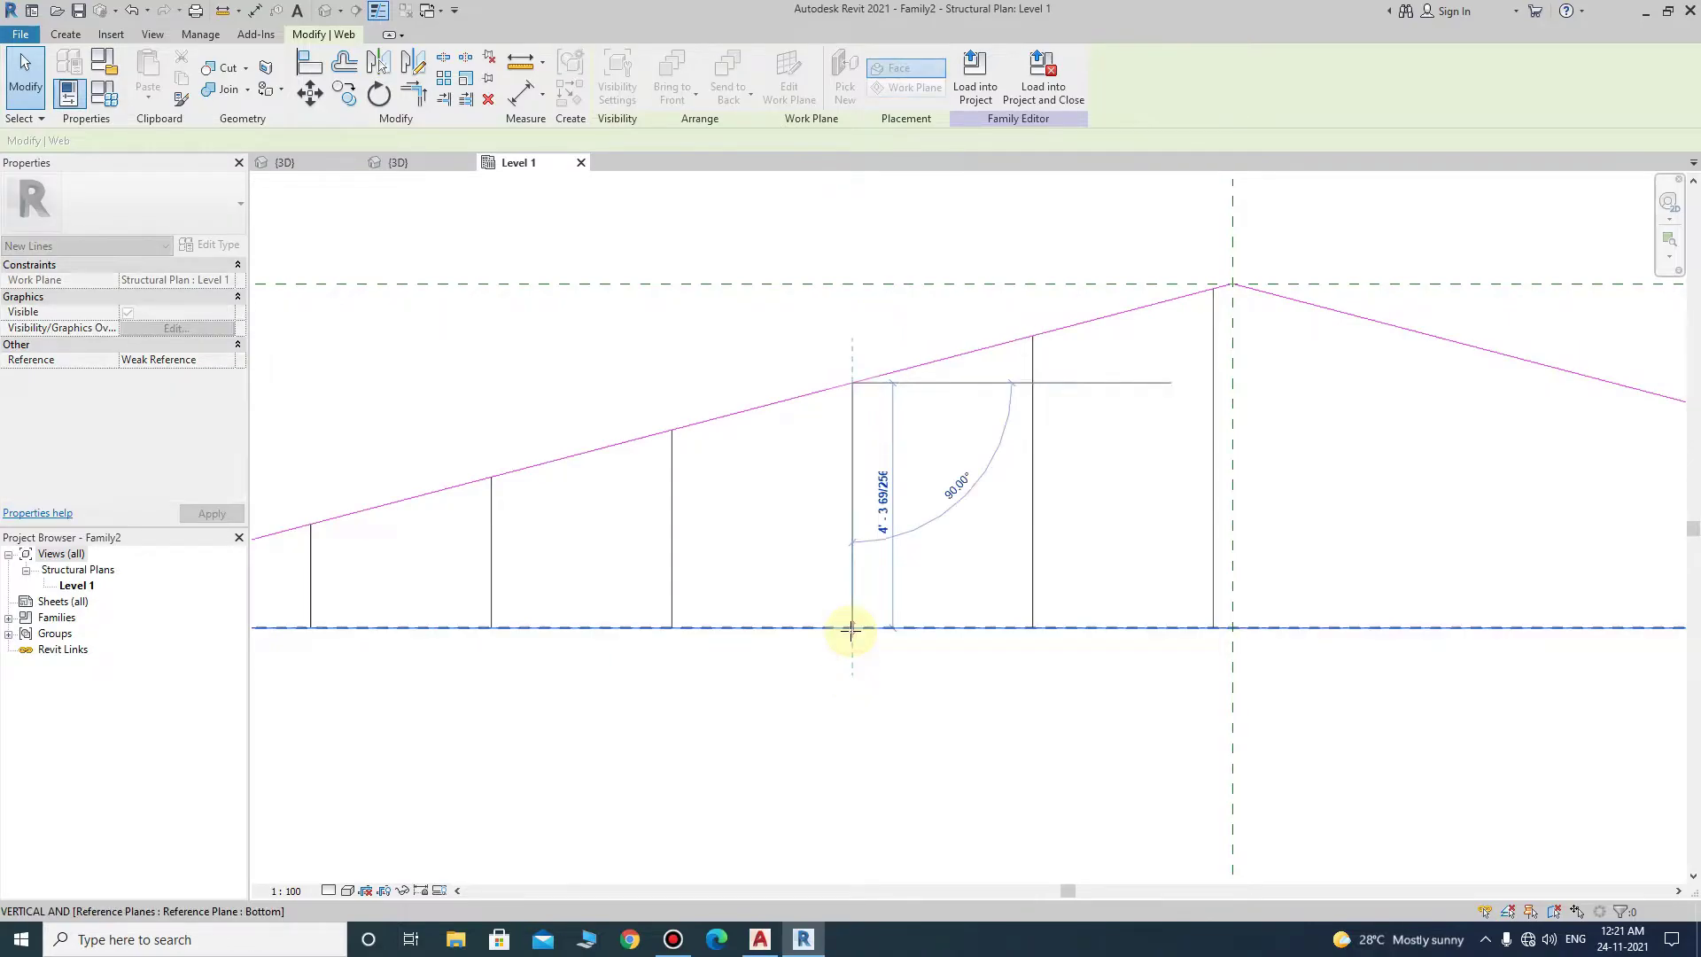
# - Draw four diagonal webs from top-chord joints down to the bottom chord
pyautogui.click(65, 37)
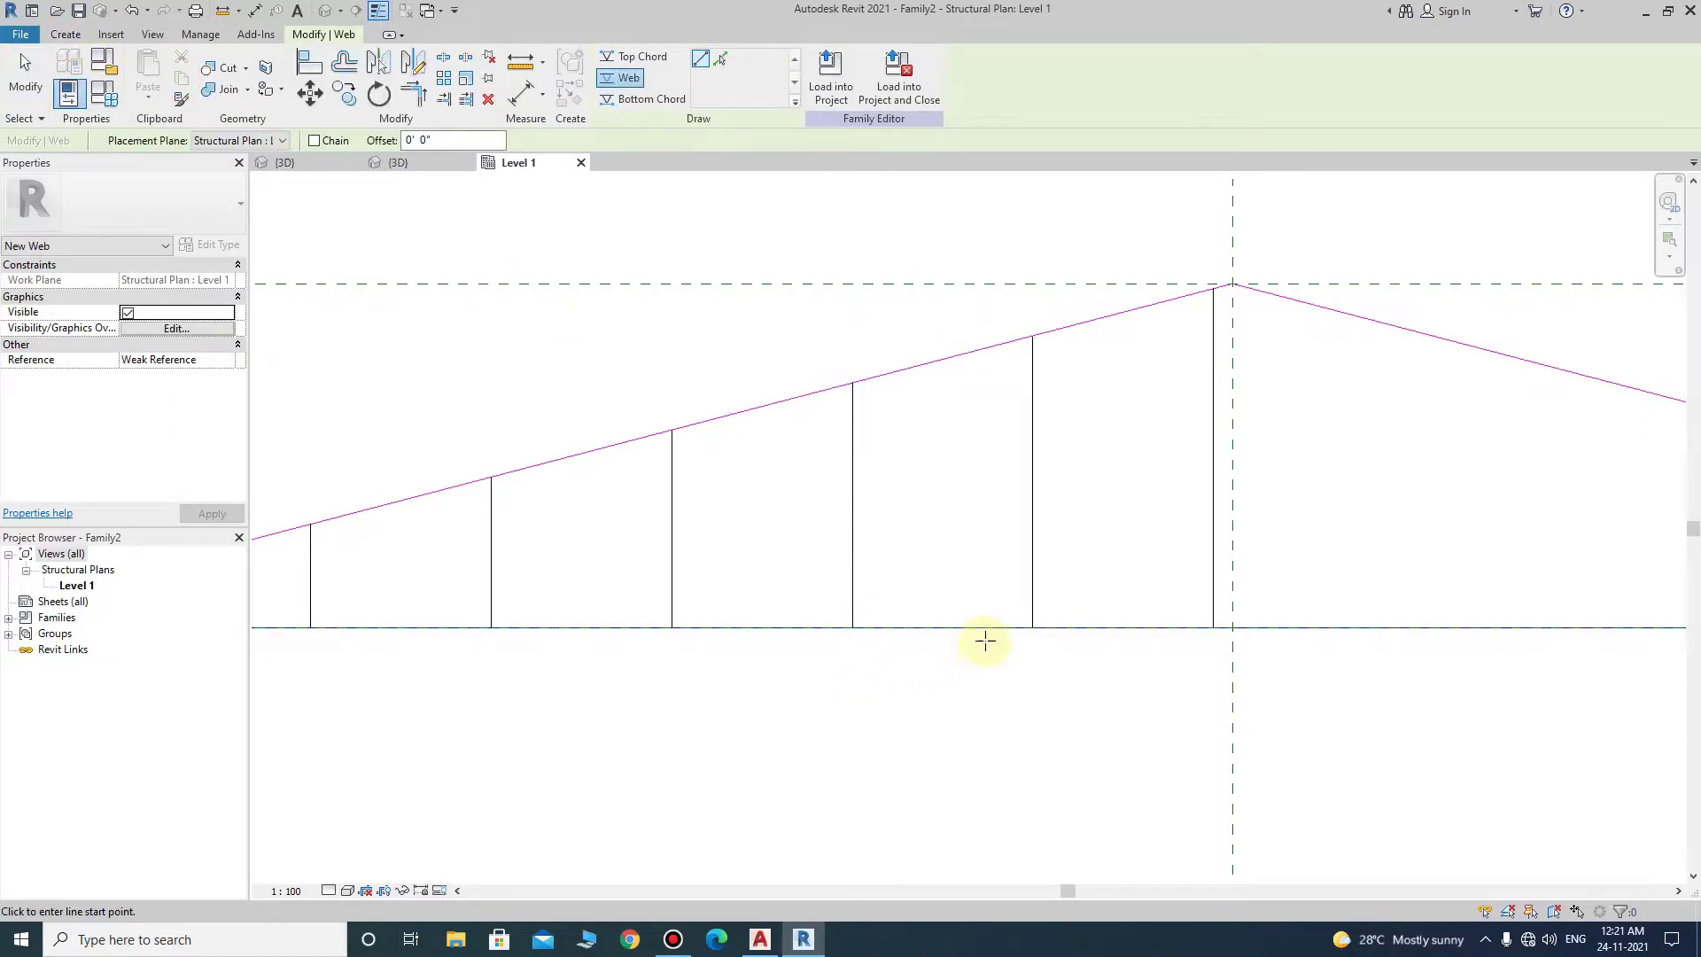
pyautogui.click(1033, 628)
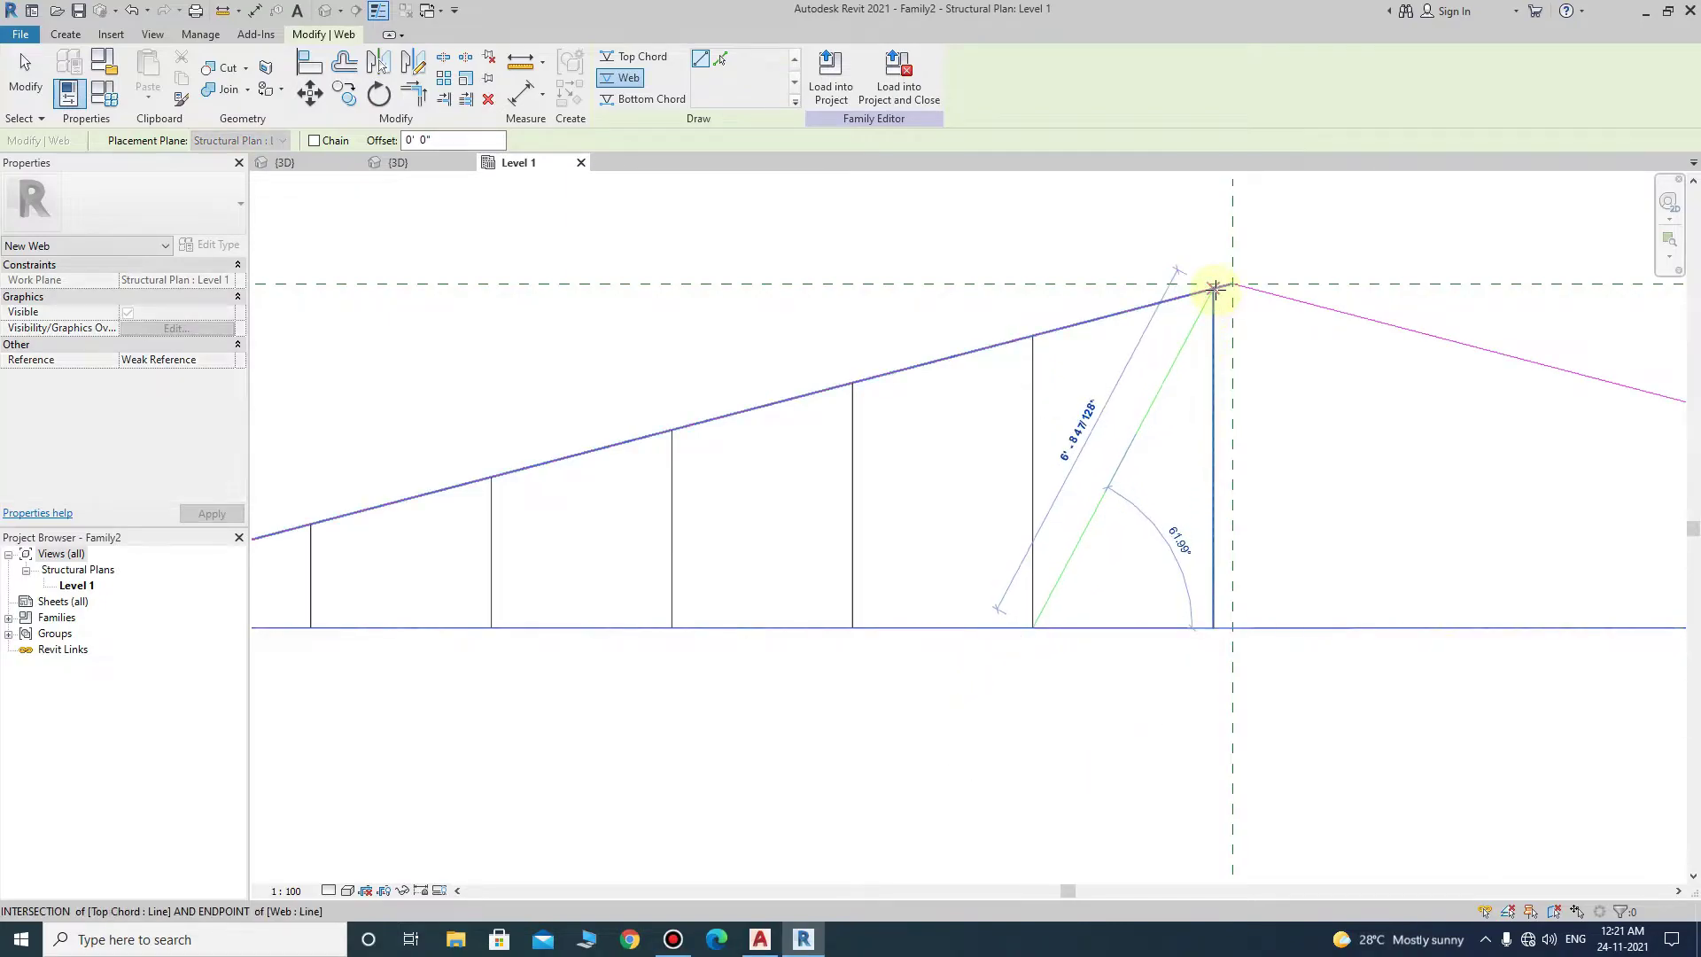
pyautogui.click(1213, 287)
pyautogui.click(1033, 338)
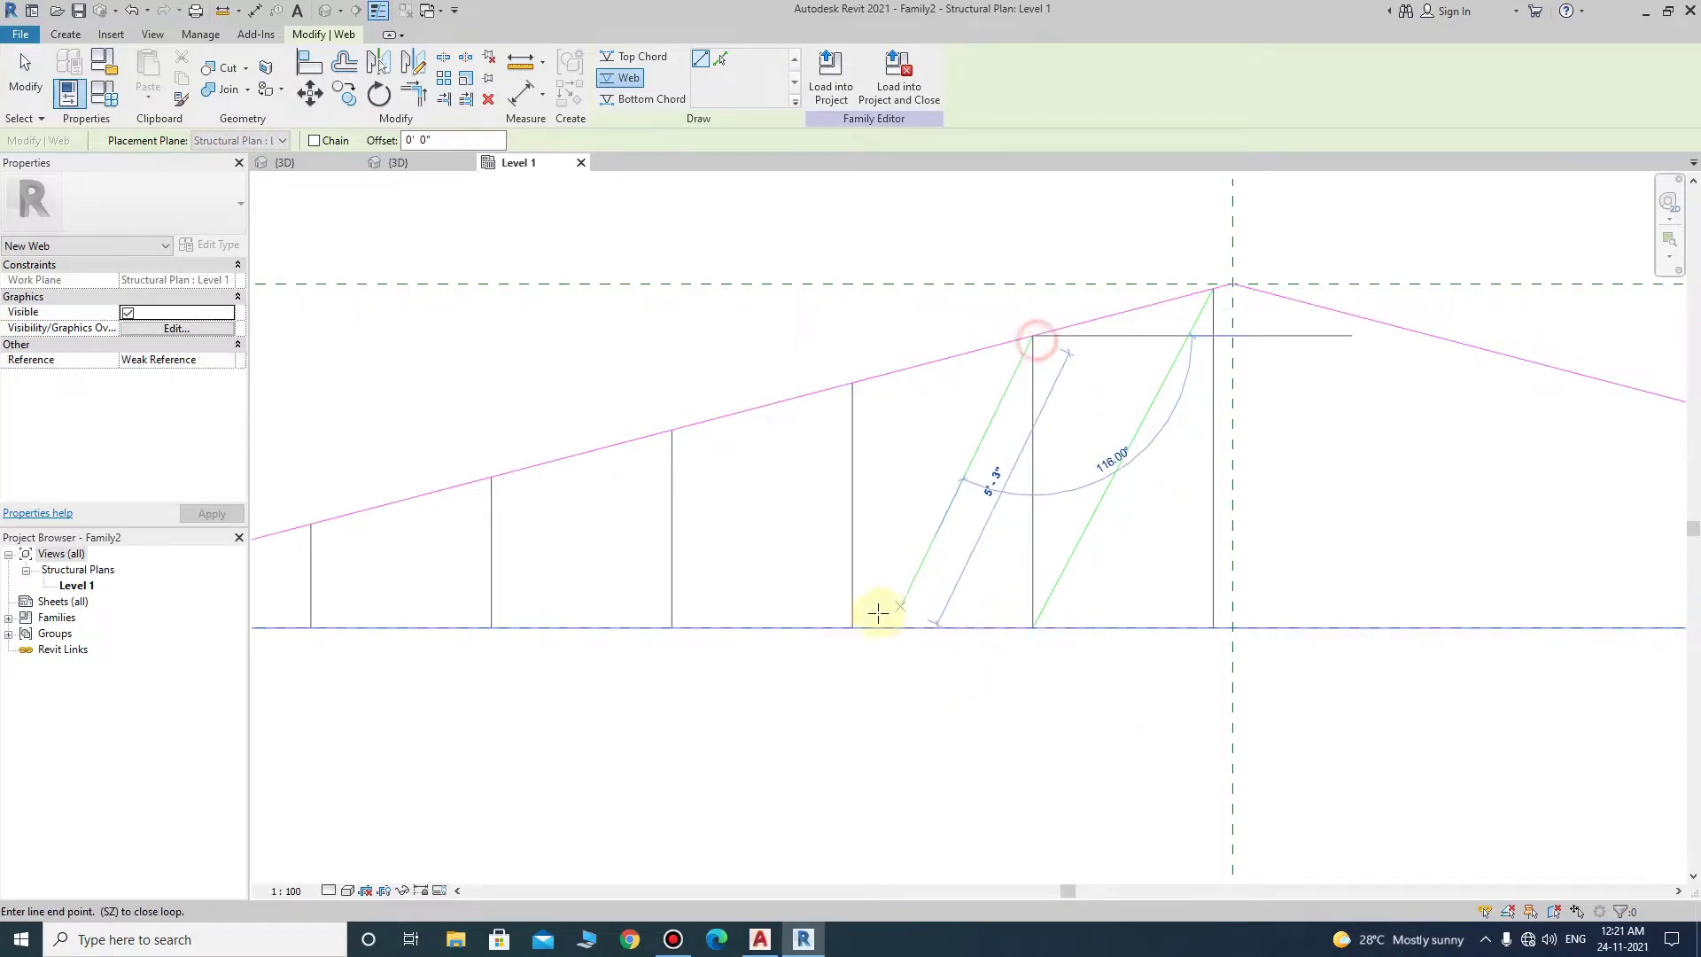
pyautogui.click(854, 628)
pyautogui.click(853, 383)
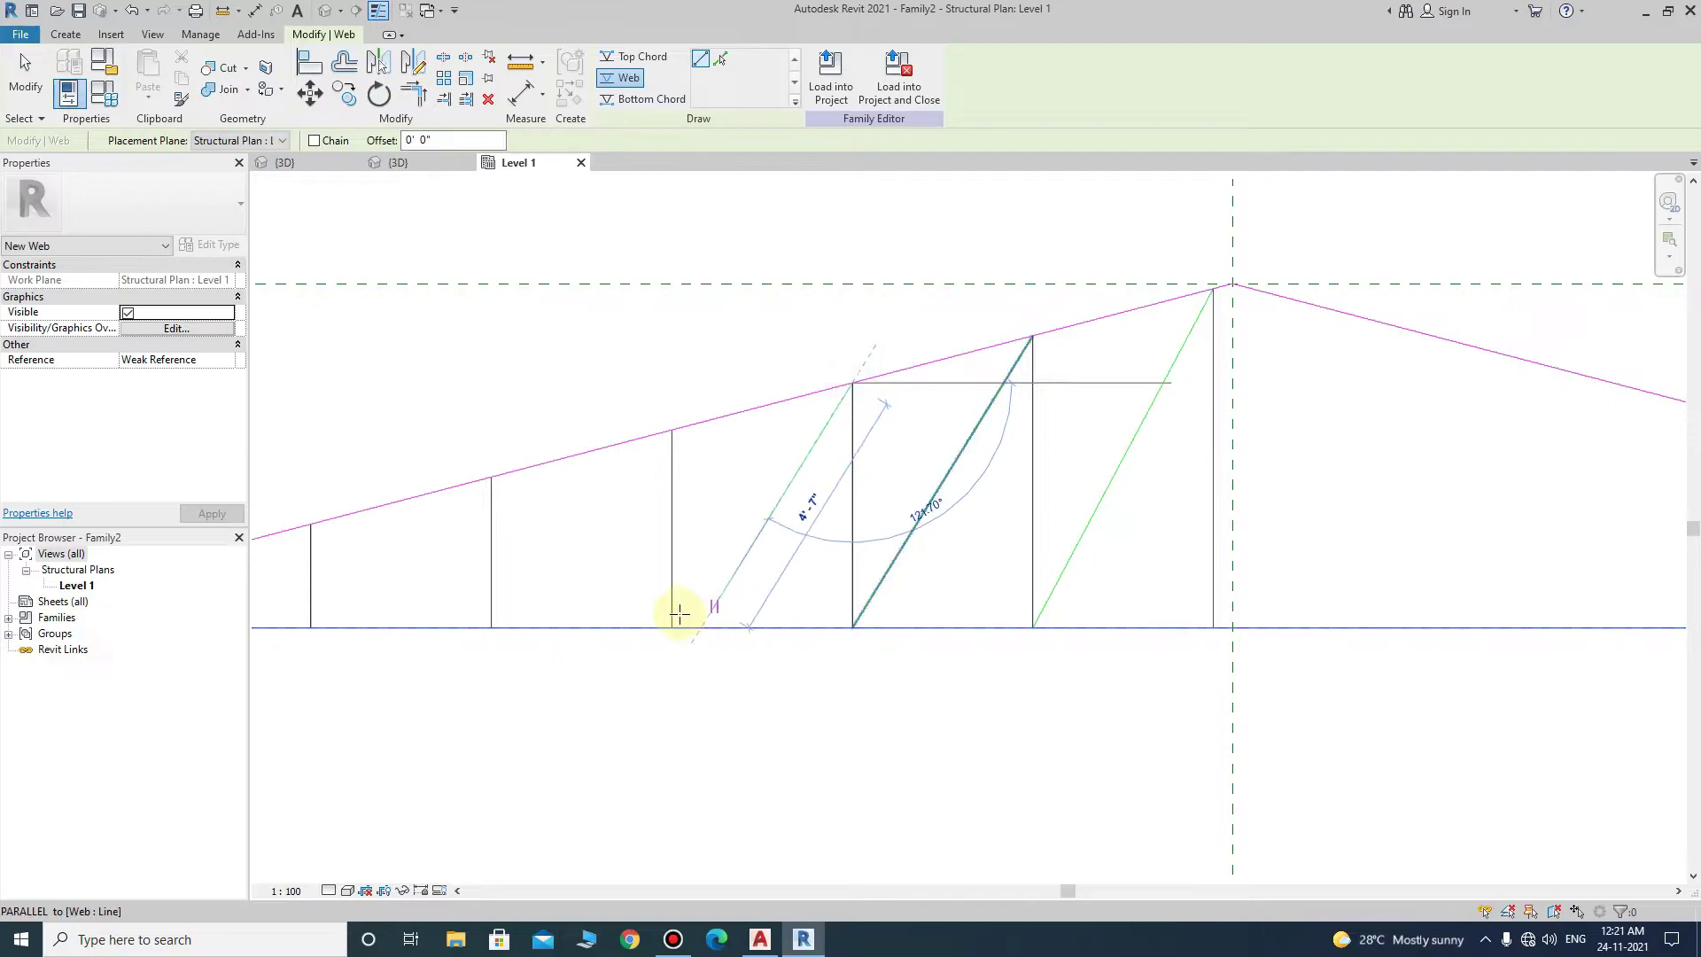
pyautogui.click(672, 627)
pyautogui.click(672, 431)
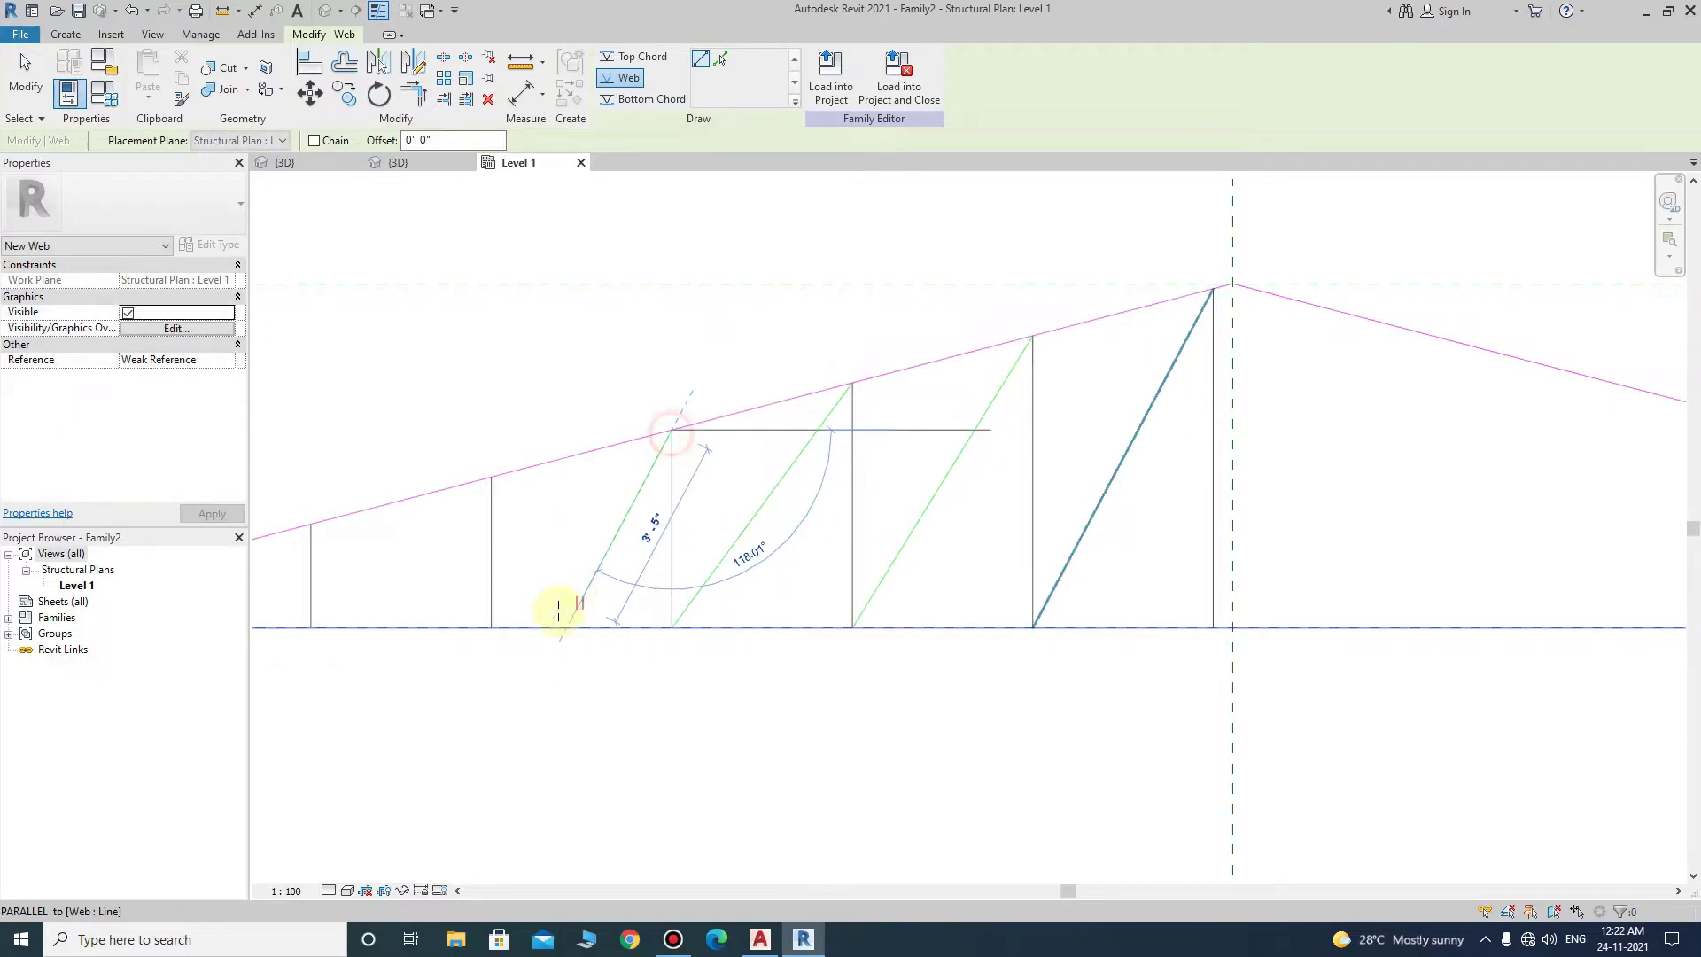
pyautogui.click(492, 628)
# - Add the last two diagonal webs at the truss's left end and zoom out
pyautogui.moveTo(573, 709); pyautogui.dragTo(1012, 624, button='middle')
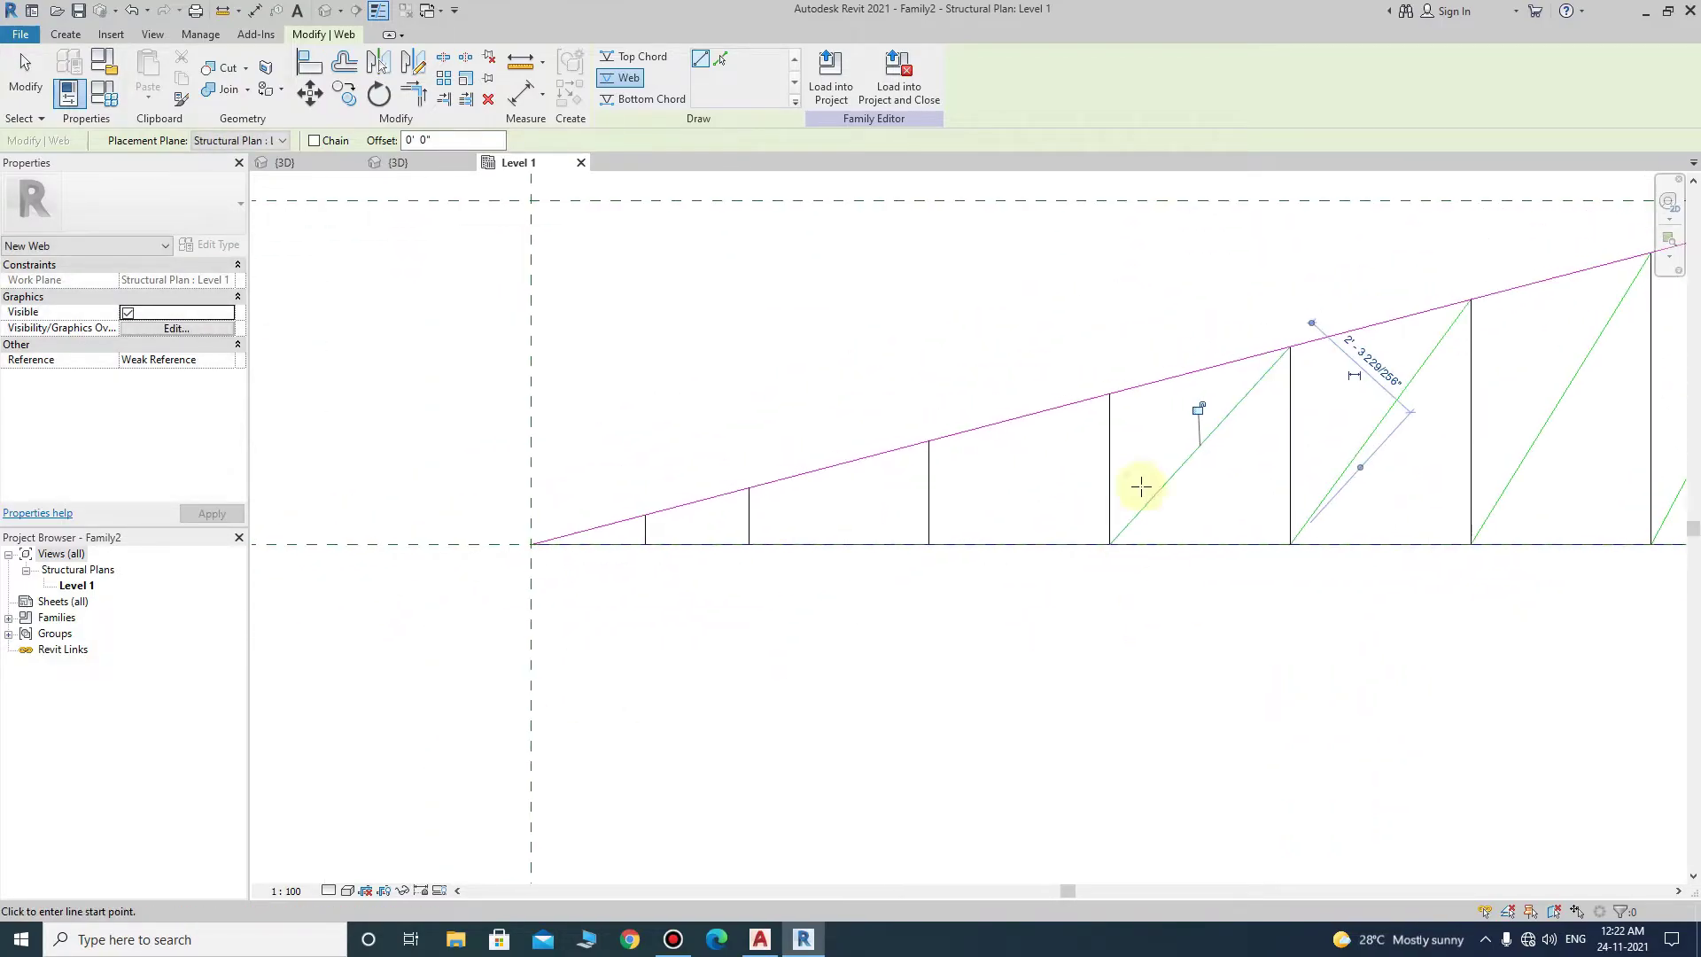
pyautogui.click(1110, 394)
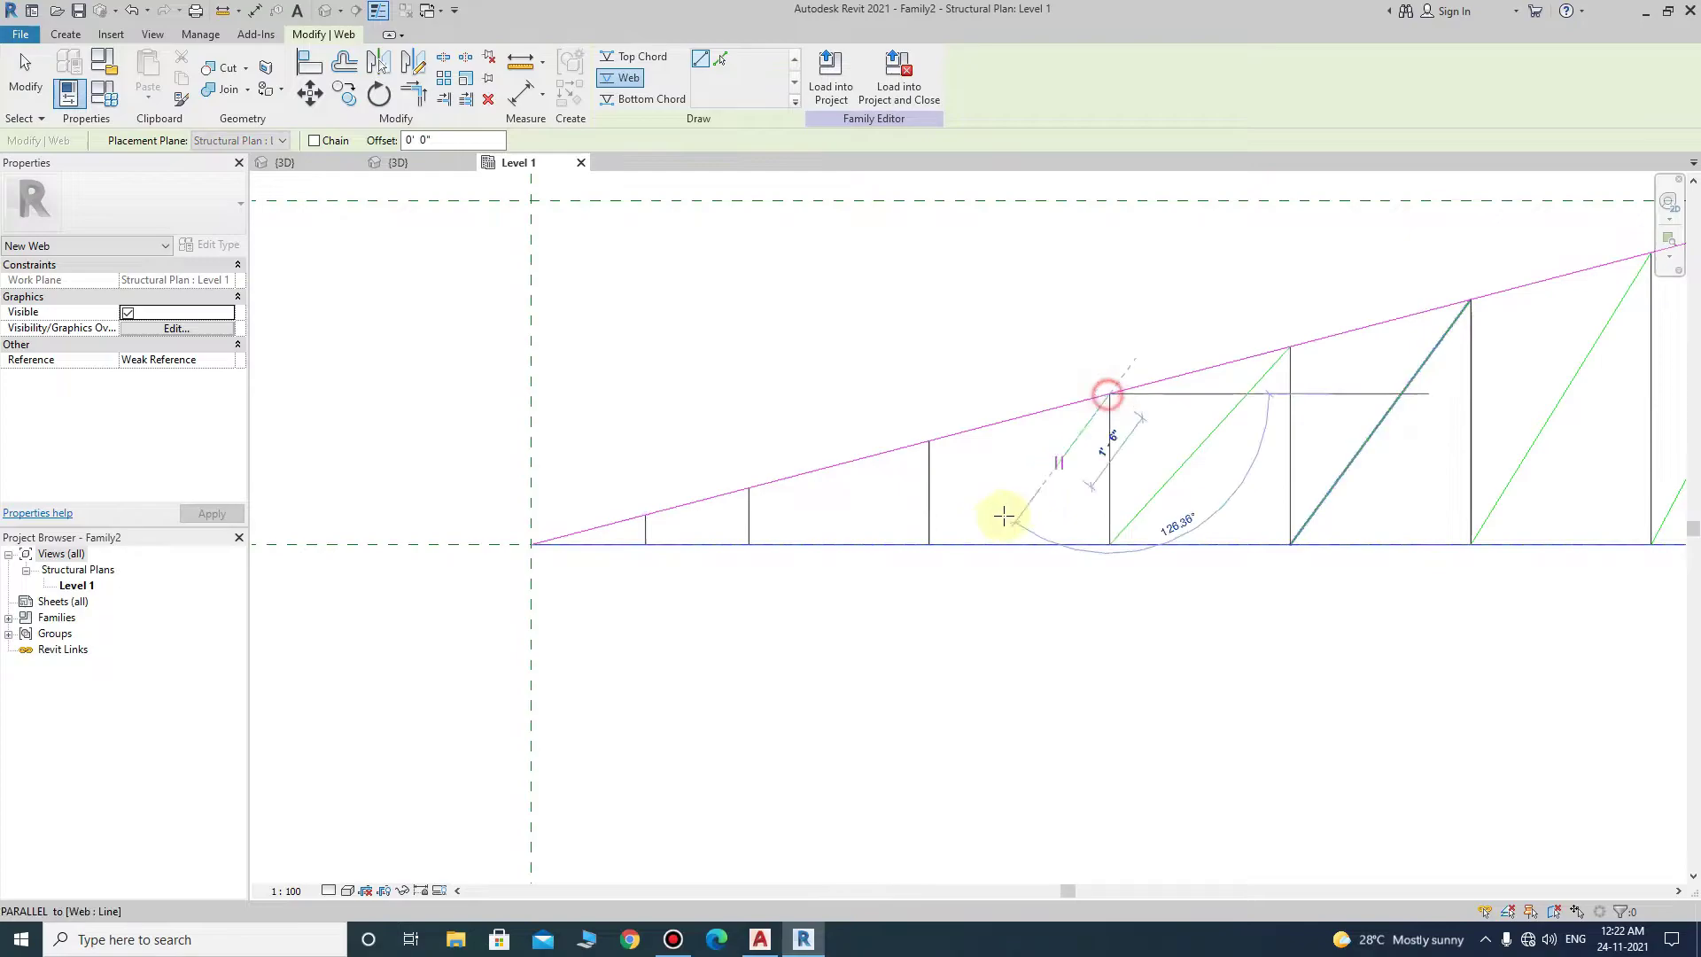
pyautogui.click(932, 543)
pyautogui.click(928, 441)
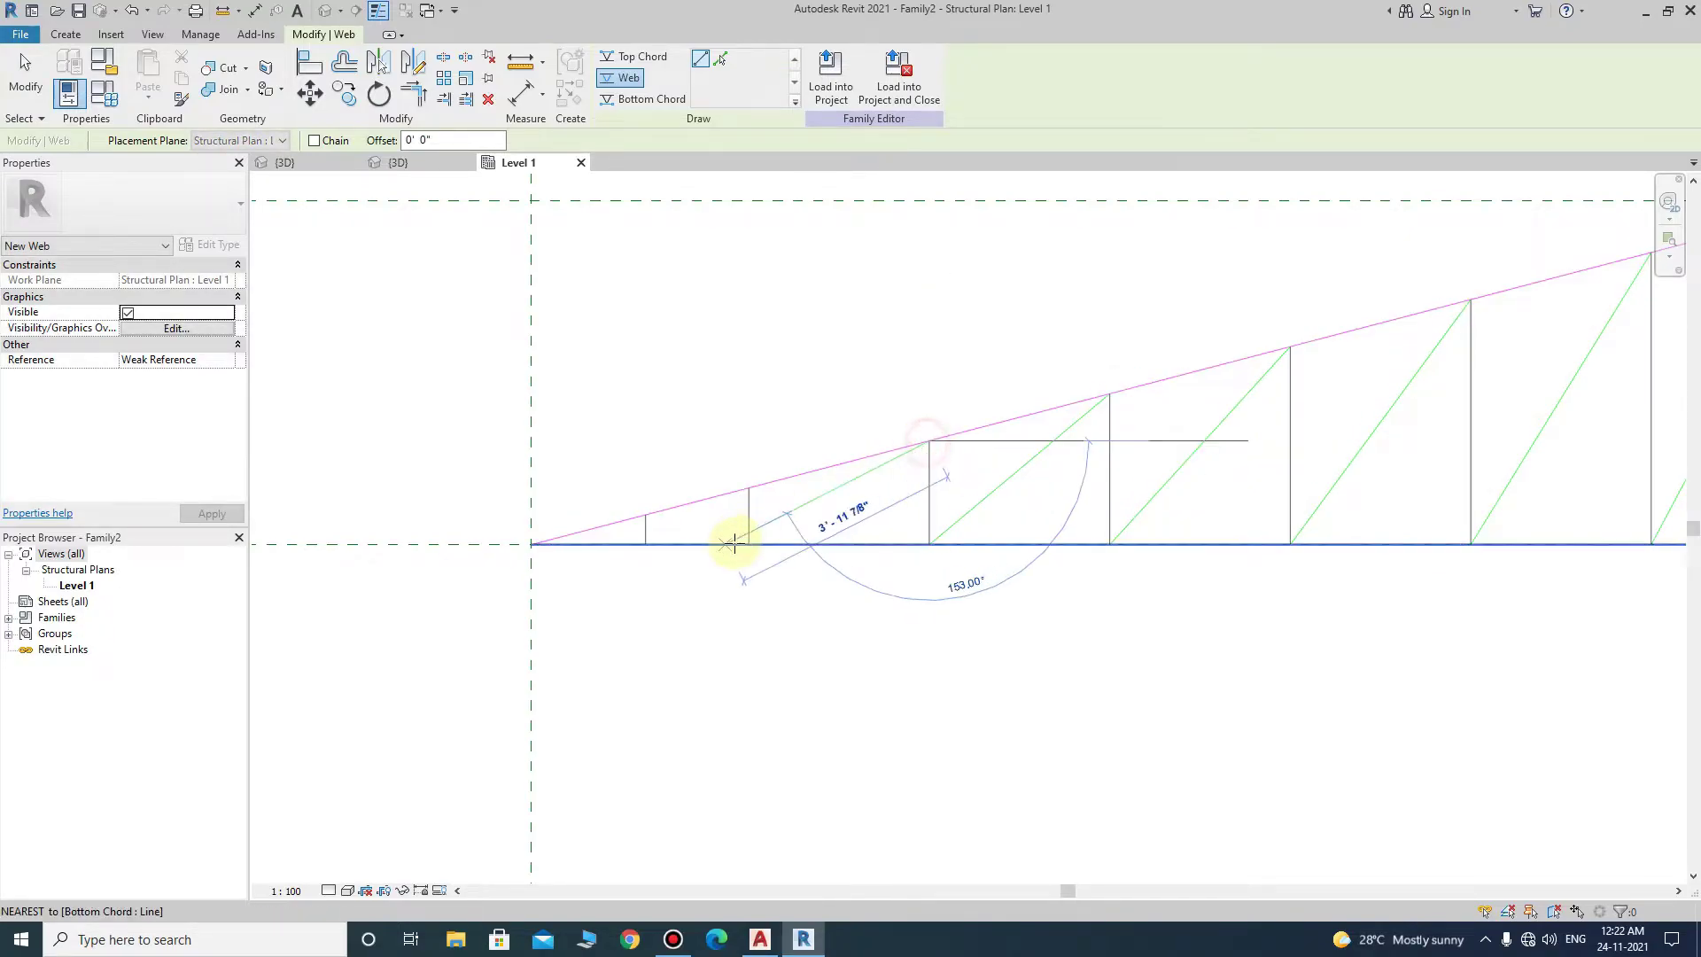
pyautogui.click(748, 543)
pyautogui.scroll(-3, 715, 609)
pyautogui.scroll(-1, 715, 609)
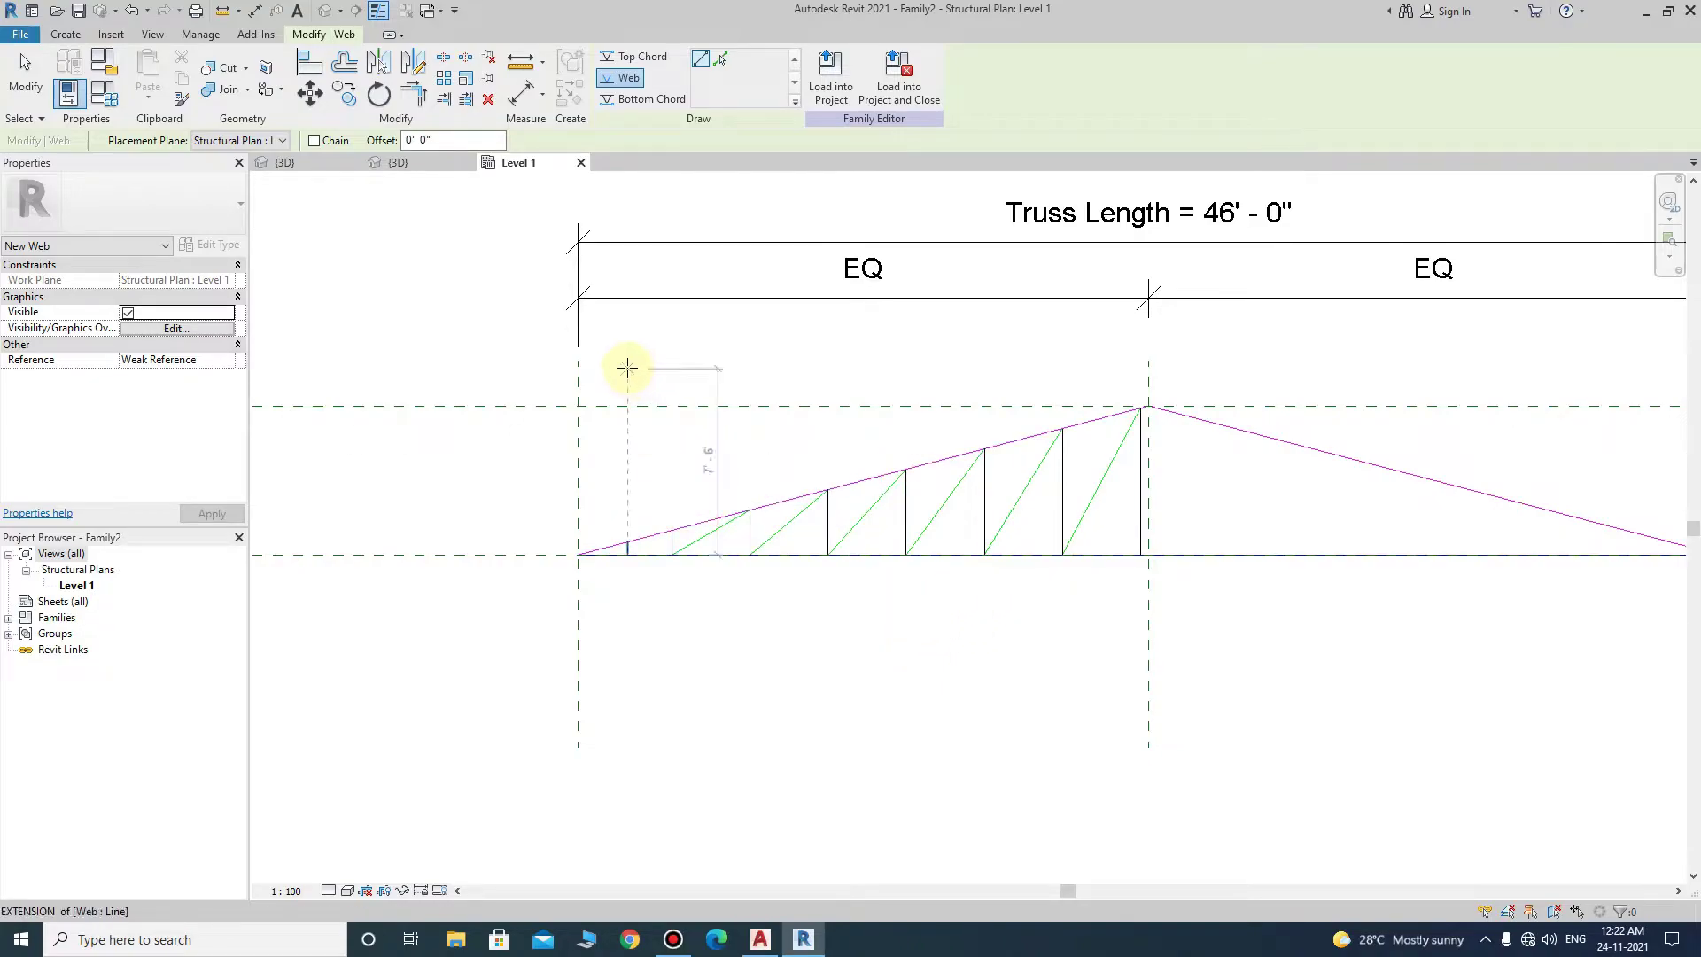
# - Mirror-copy the left-half members onto the right half across the centre reference plane
pyautogui.press('Escape')
pyautogui.moveTo(601, 339); pyautogui.dragTo(1154, 598)
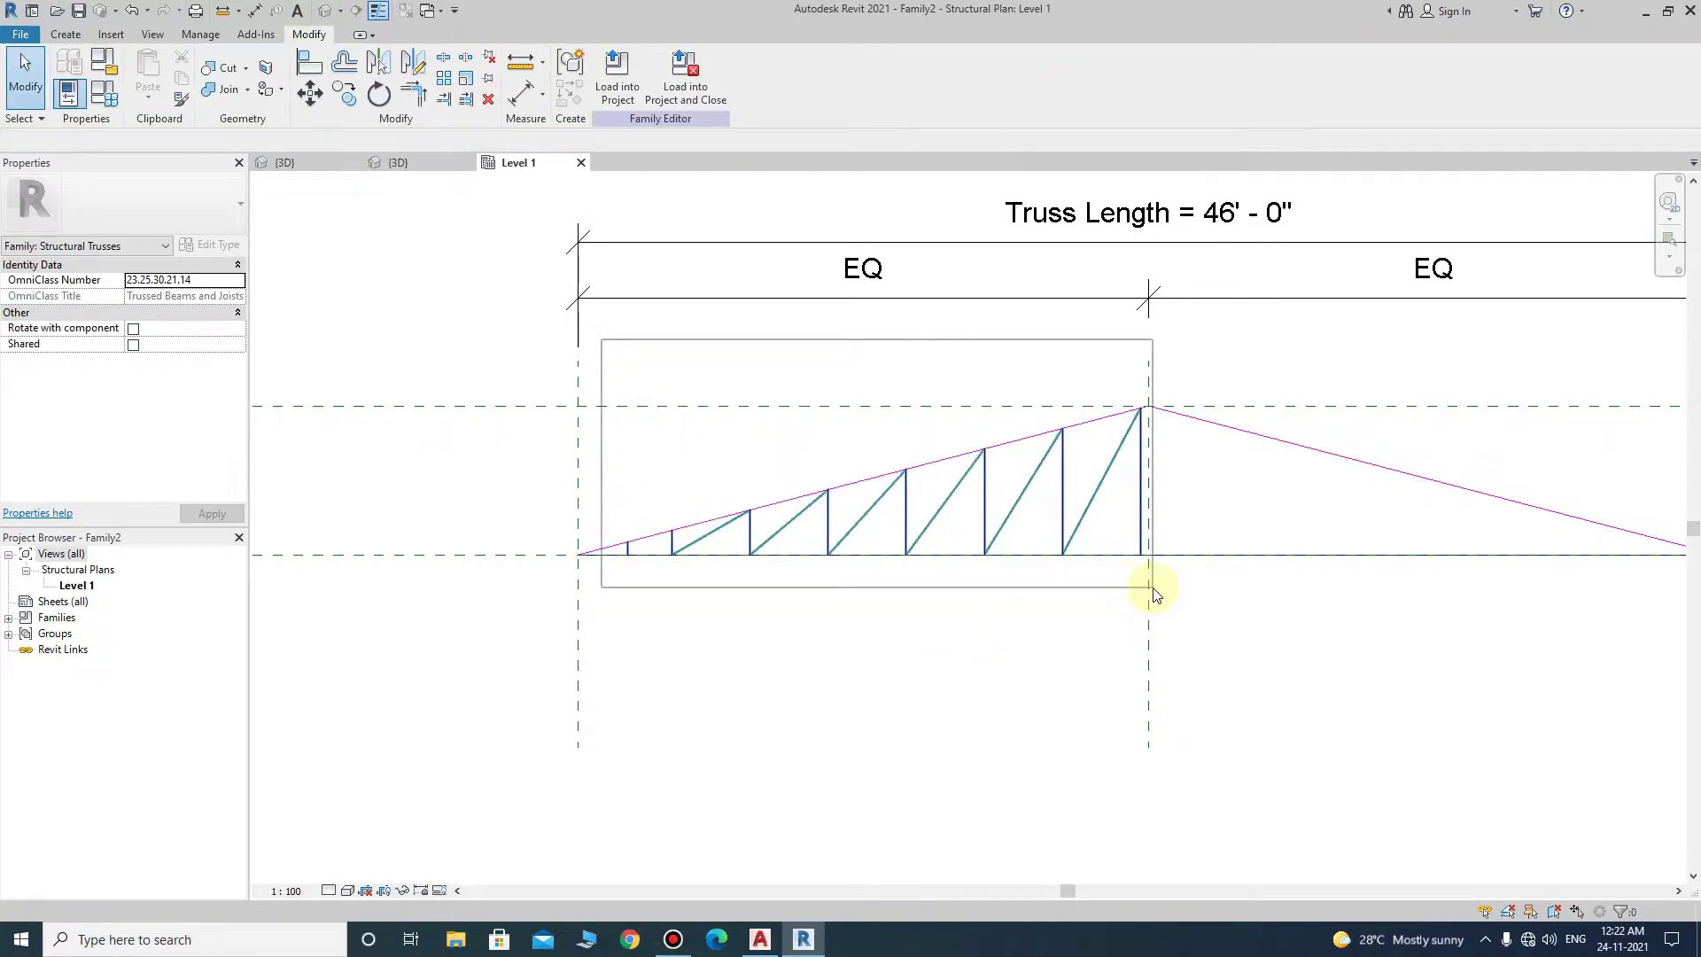
pyautogui.click(413, 62)
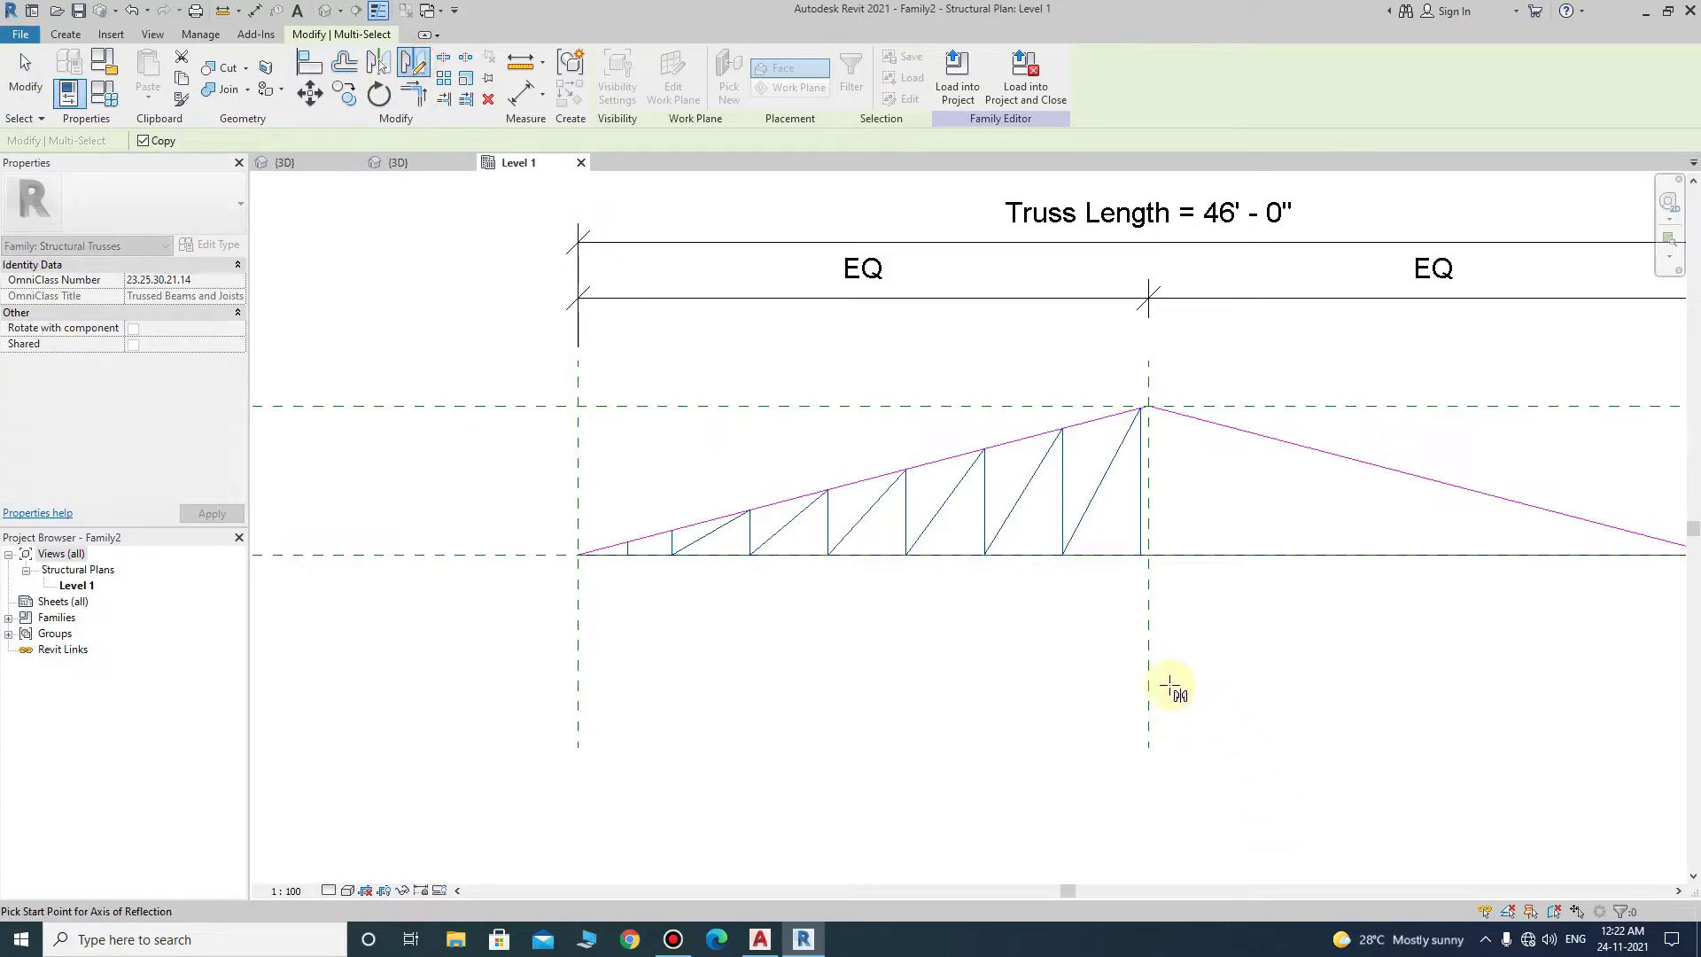
pyautogui.click(1149, 685)
pyautogui.click(1149, 649)
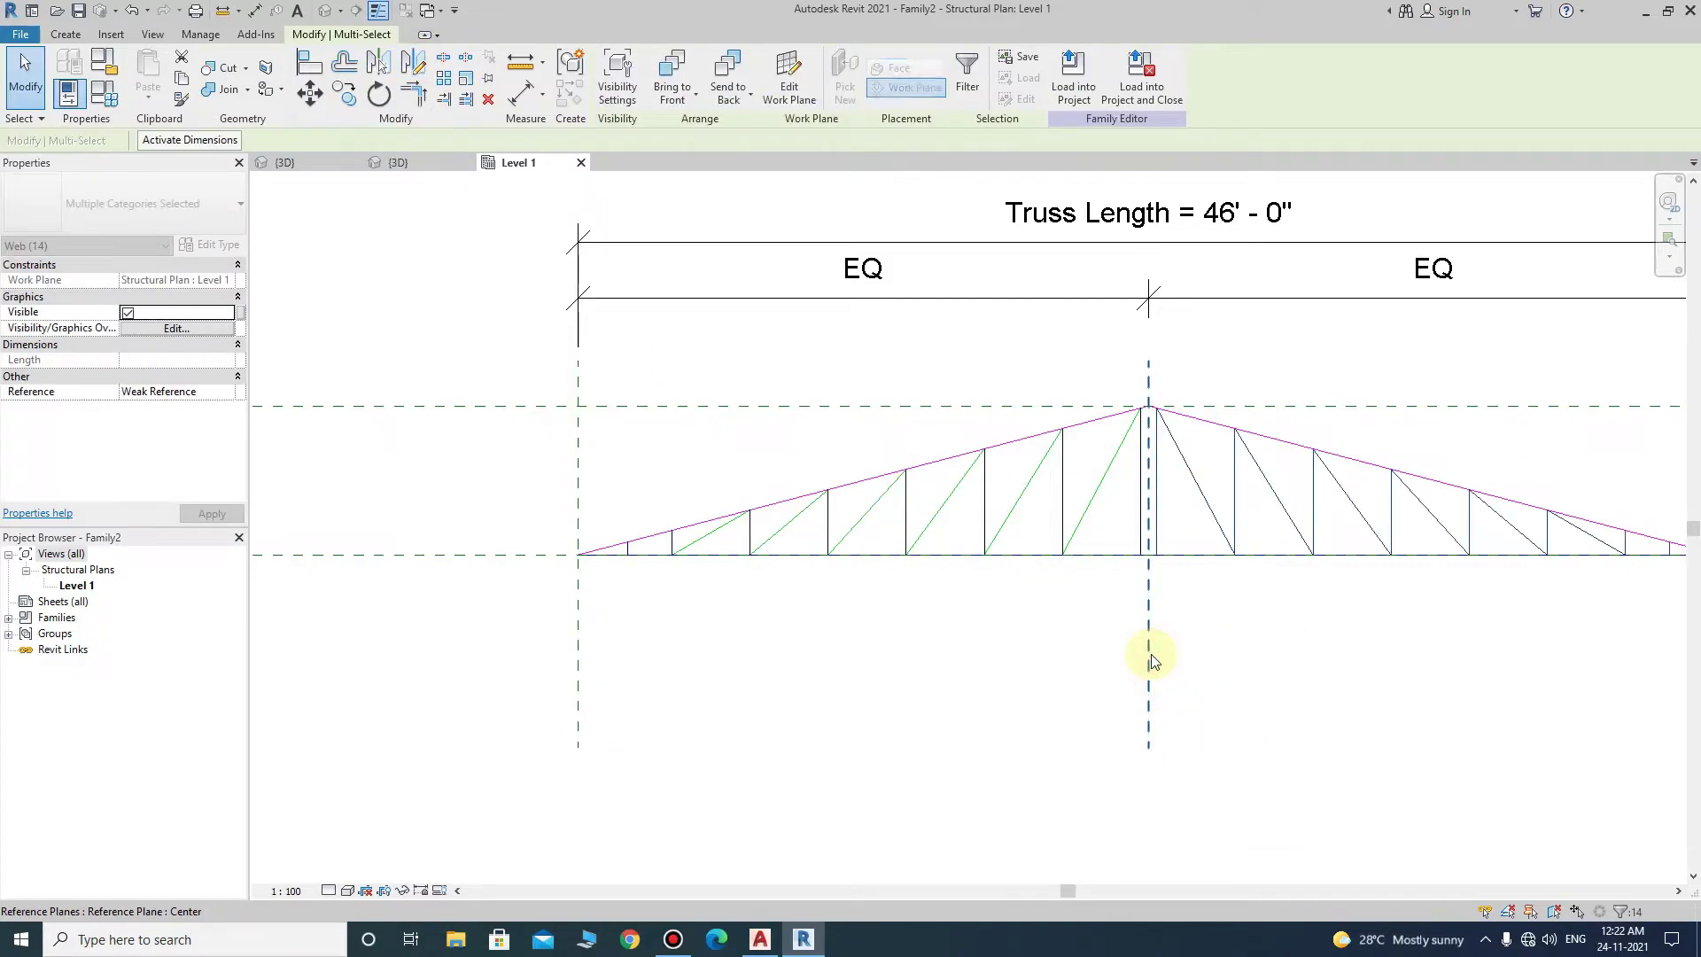
pyautogui.press('z')
pyautogui.press('f')
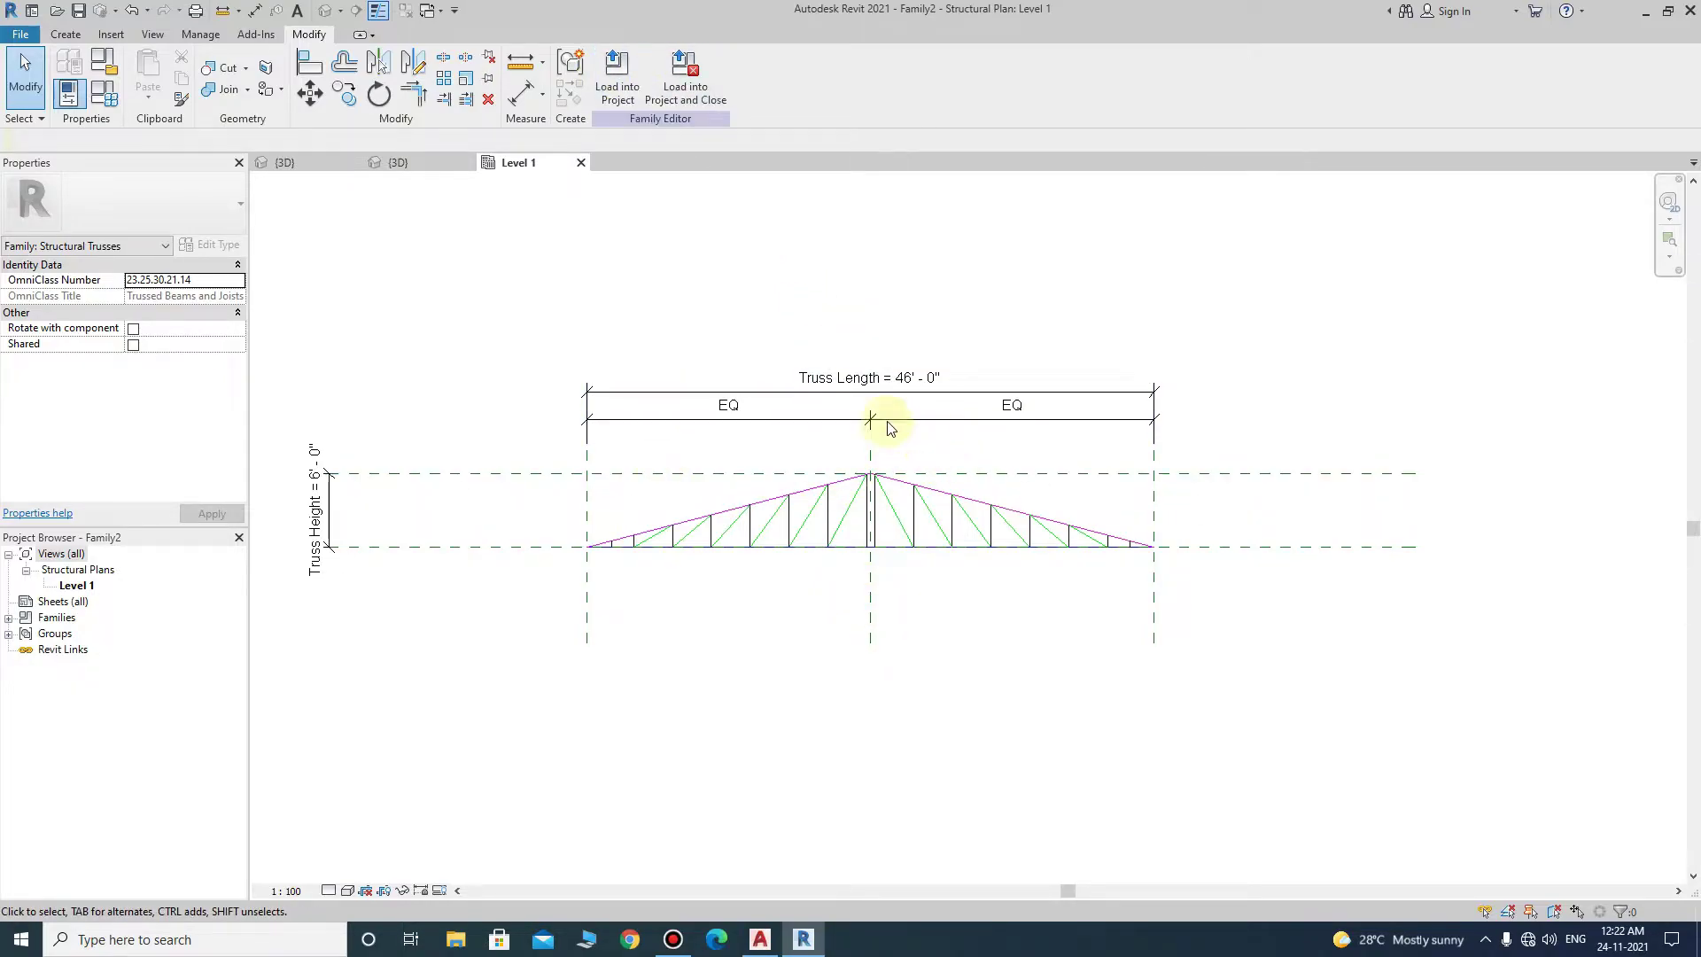
# - Load the truss family into the TRUSS WORK project and open the FLOOR LVL plan
pyautogui.click(621, 89)
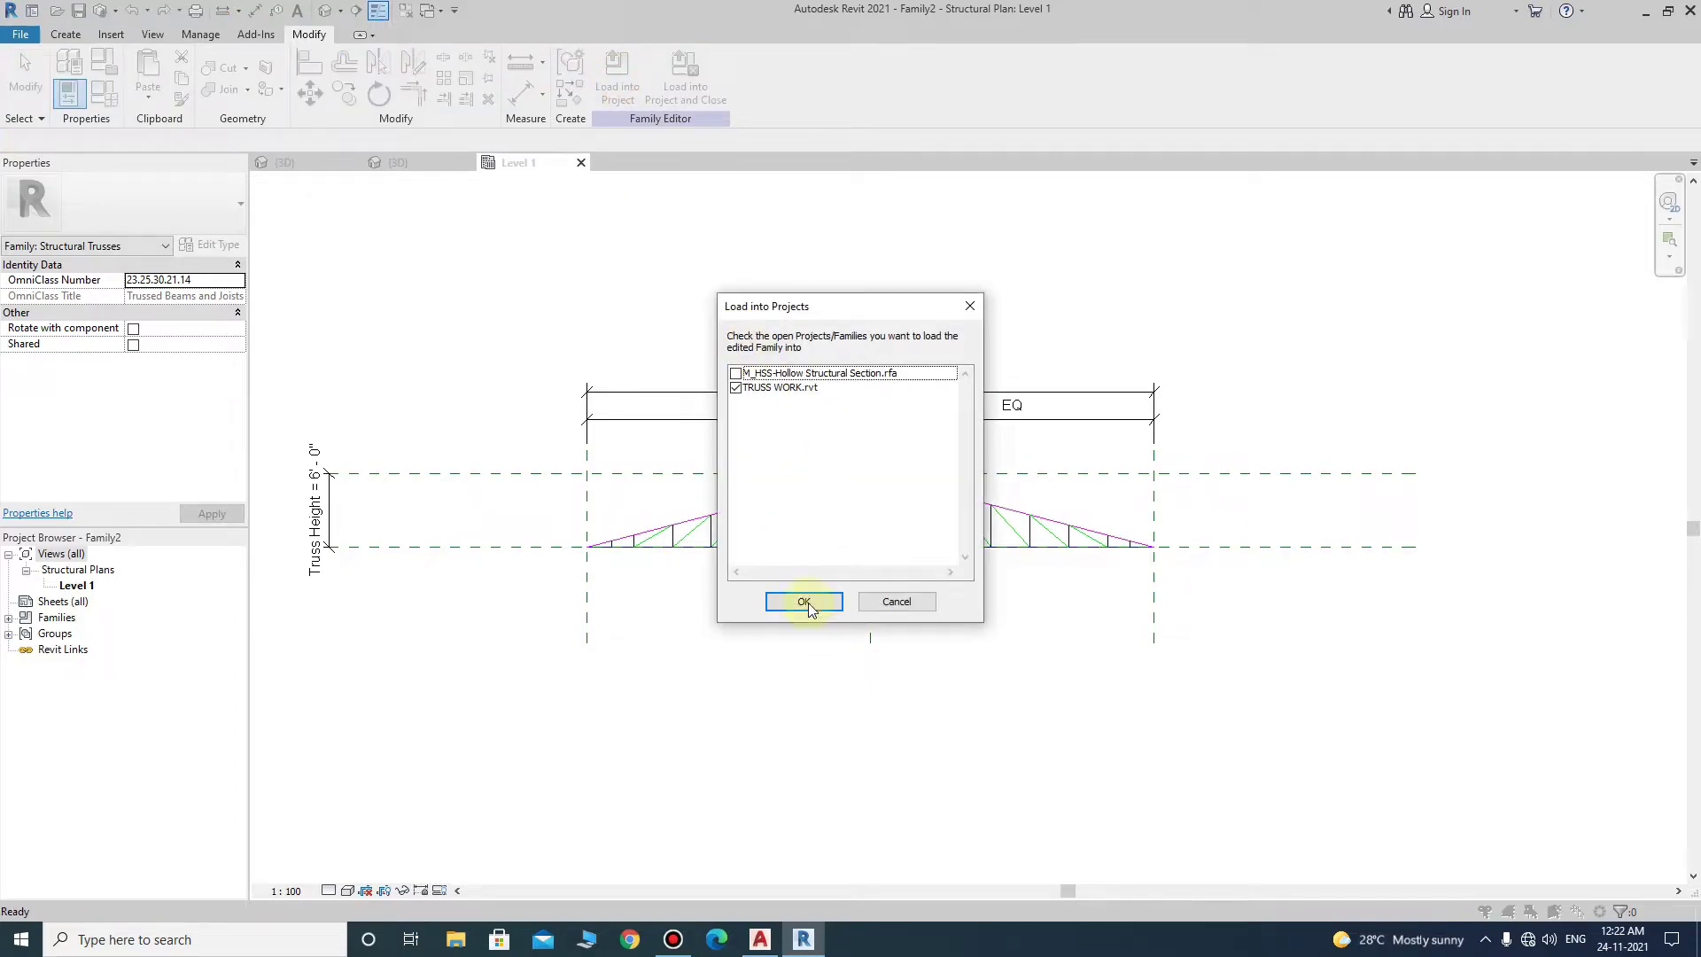
pyautogui.click(806, 603)
pyautogui.click(806, 423)
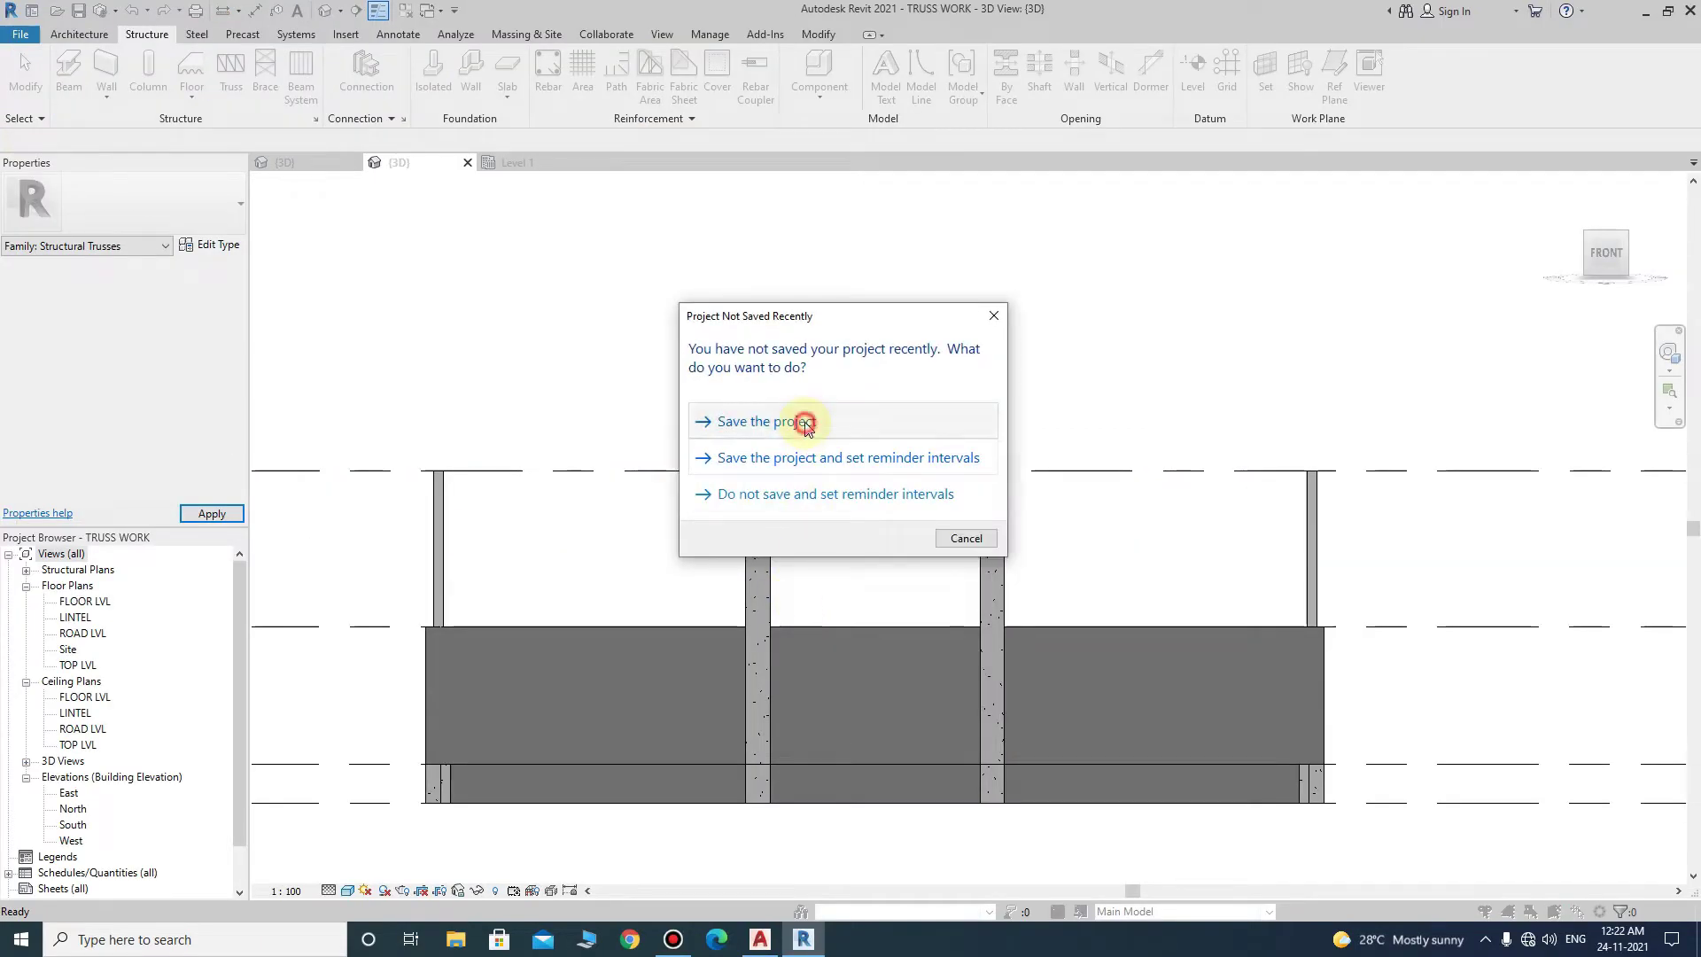
pyautogui.doubleClick(80, 602)
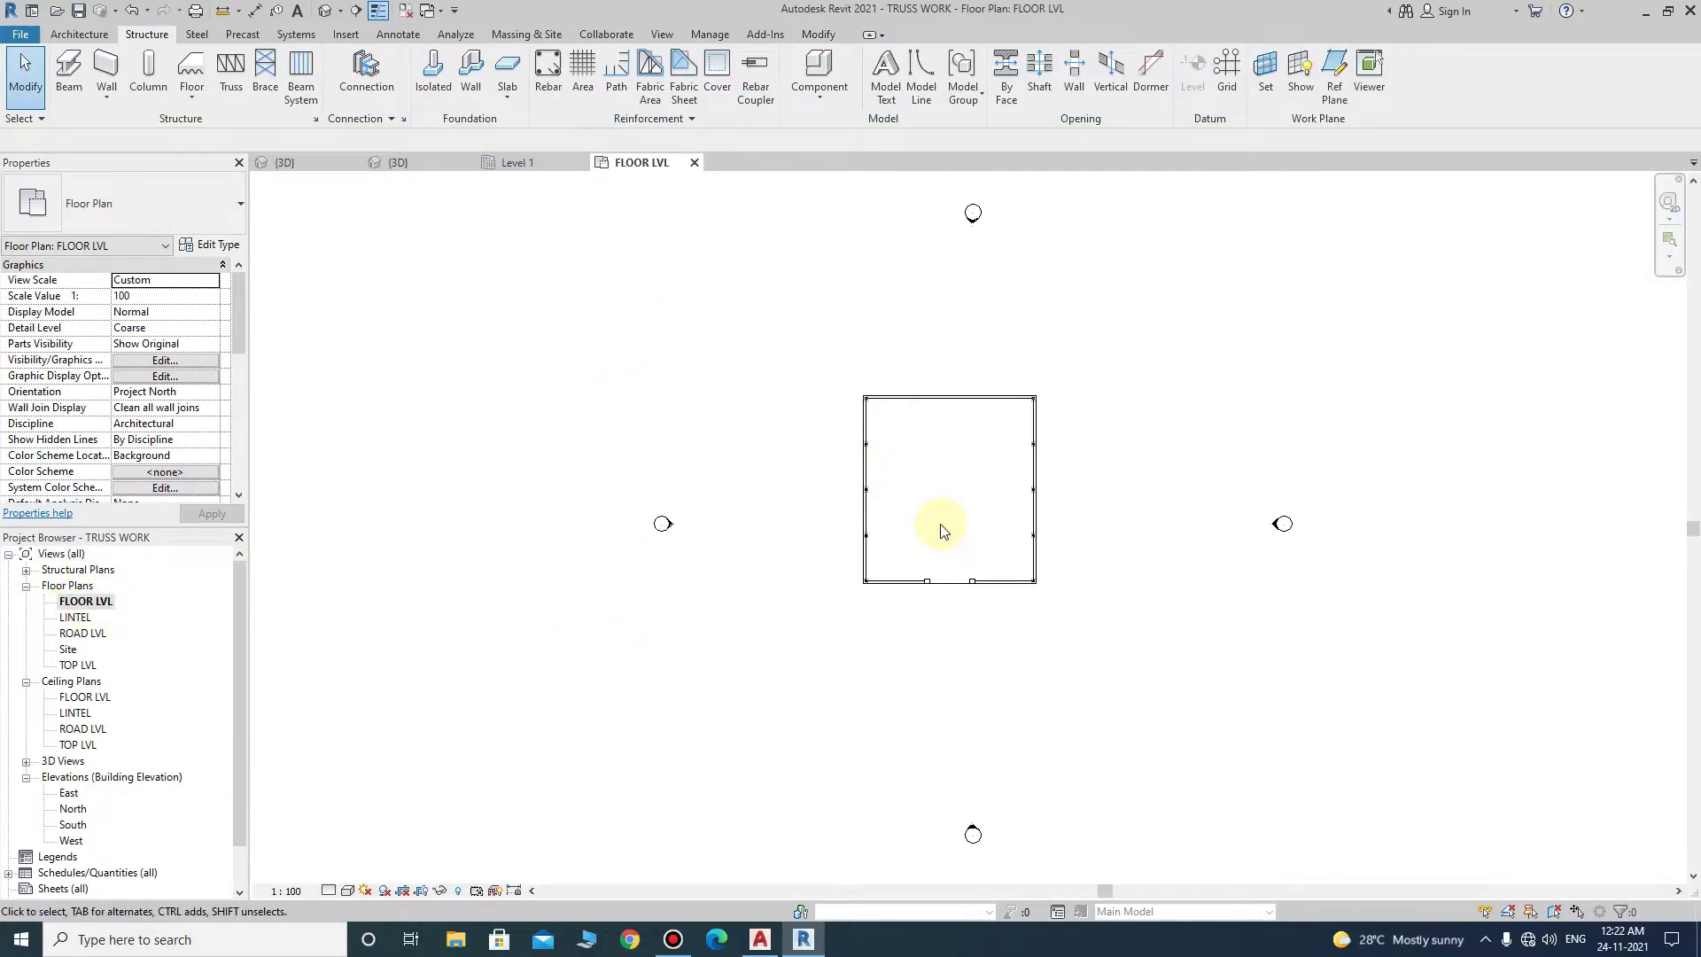
# - Place a Family2 truss from the bottom-left column to the bottom-right column
pyautogui.scroll(3, 942, 530)
pyautogui.click(232, 76)
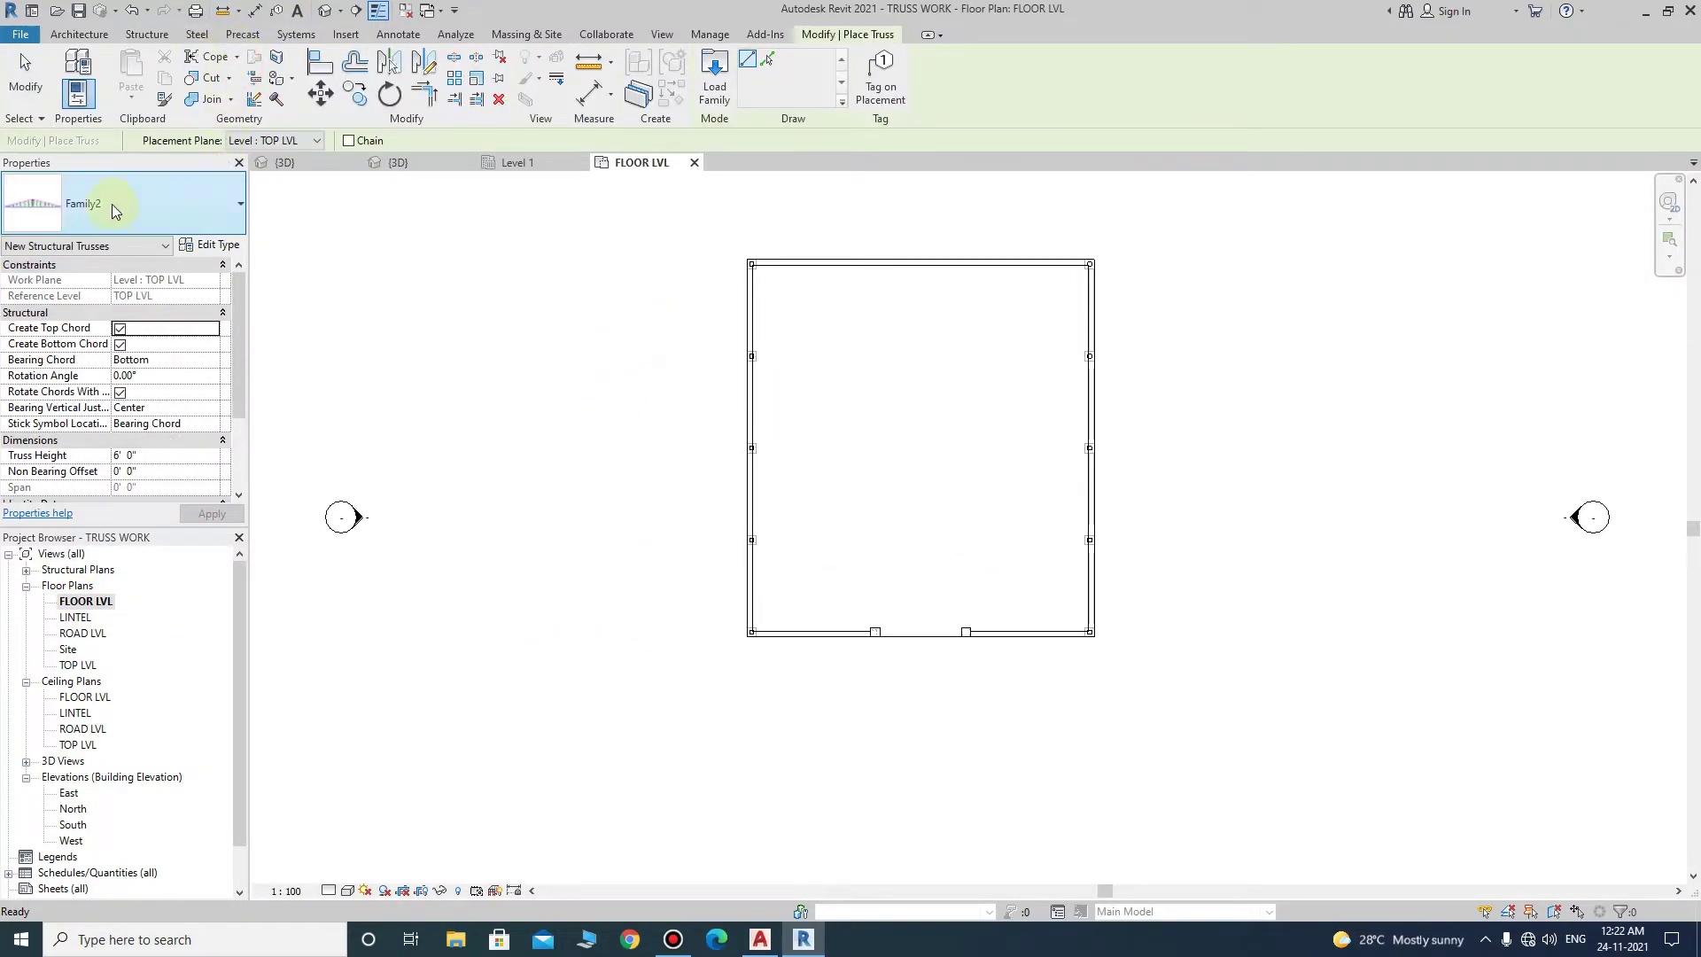
pyautogui.scroll(4, 787, 689)
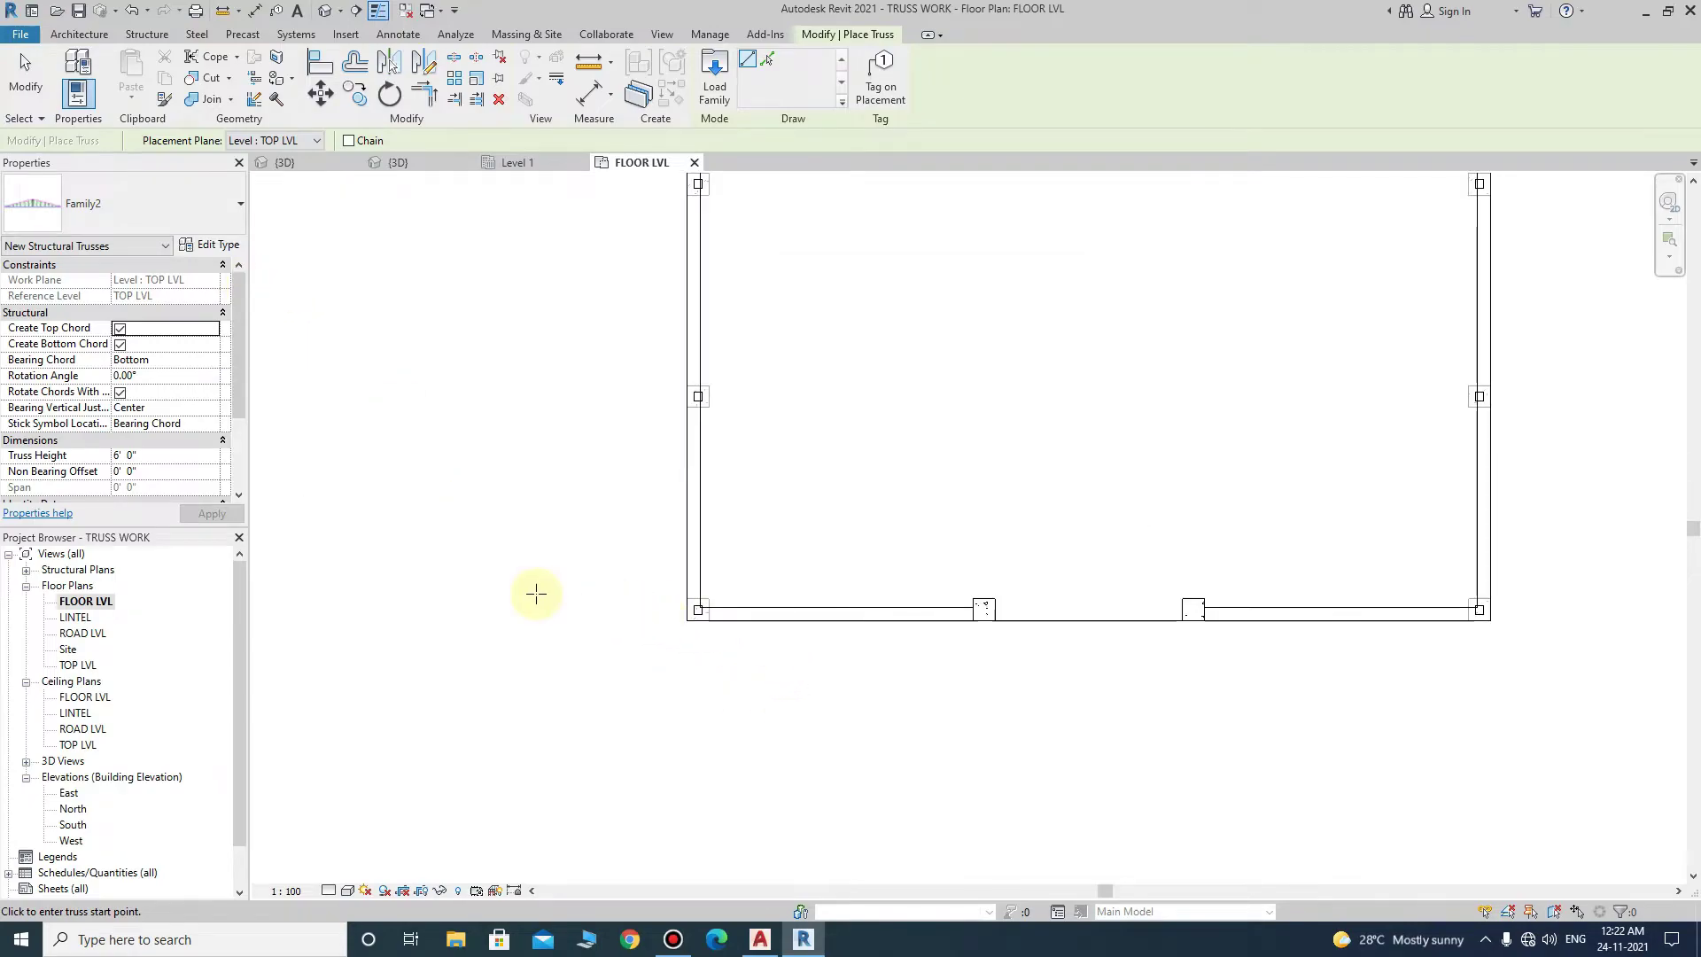
pyautogui.scroll(2, 706, 588)
pyautogui.scroll(2, 734, 570)
pyautogui.click(728, 569)
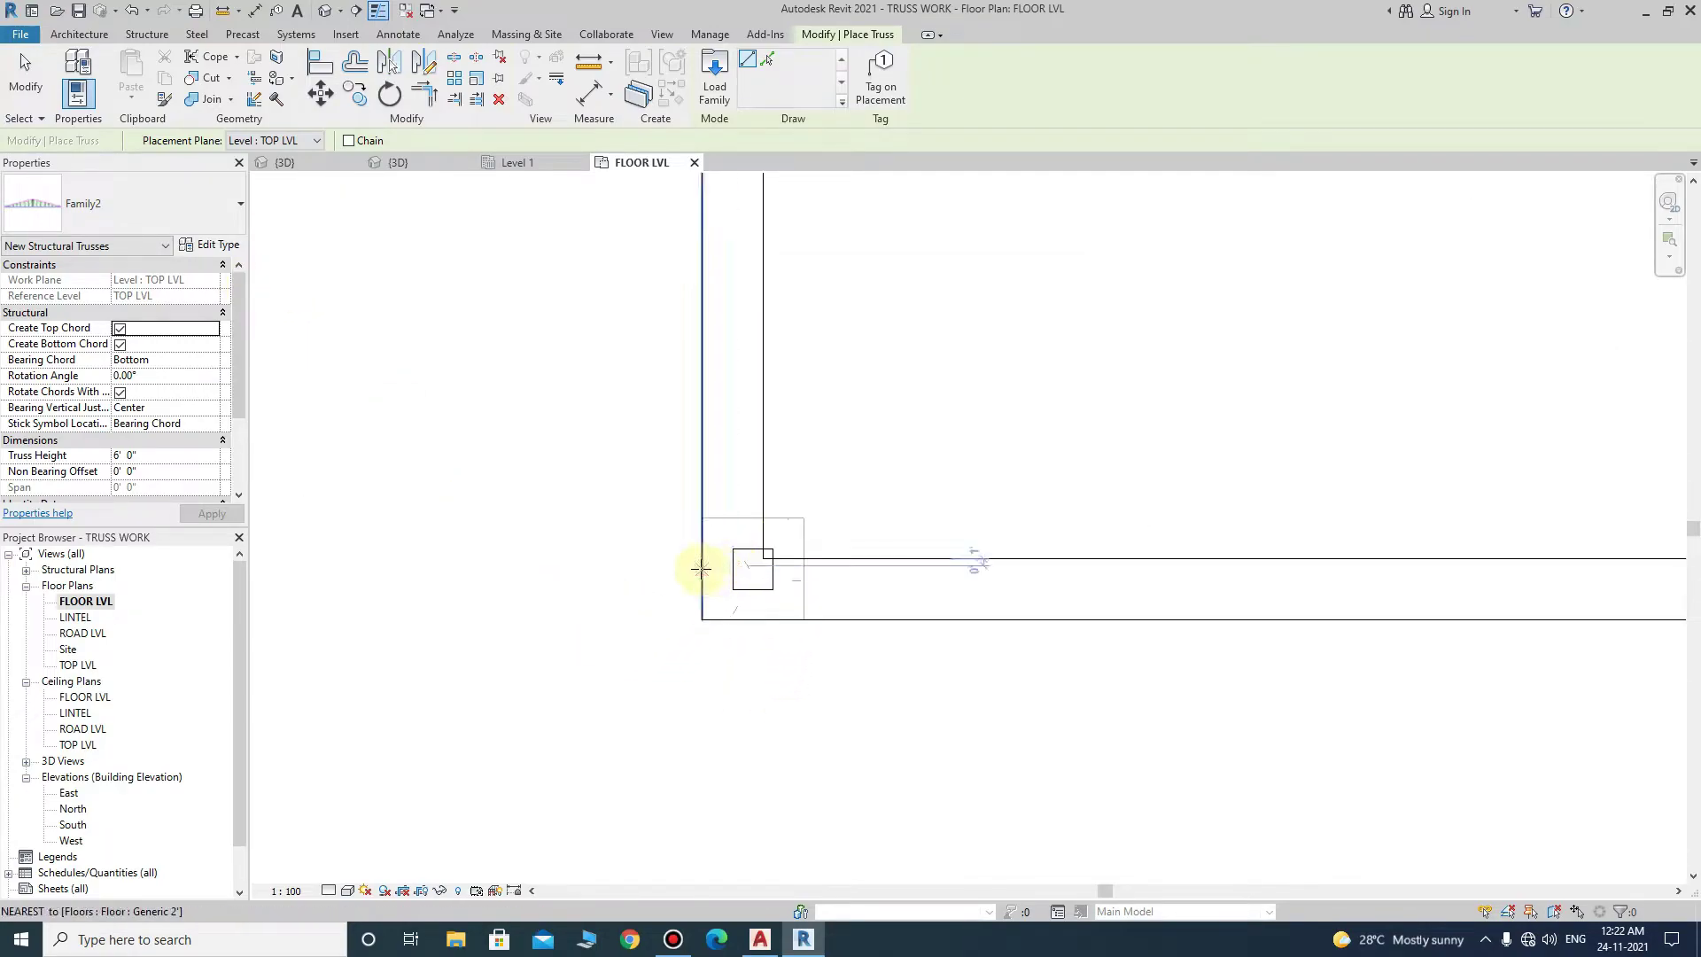
pyautogui.scroll(-3, 382, 604)
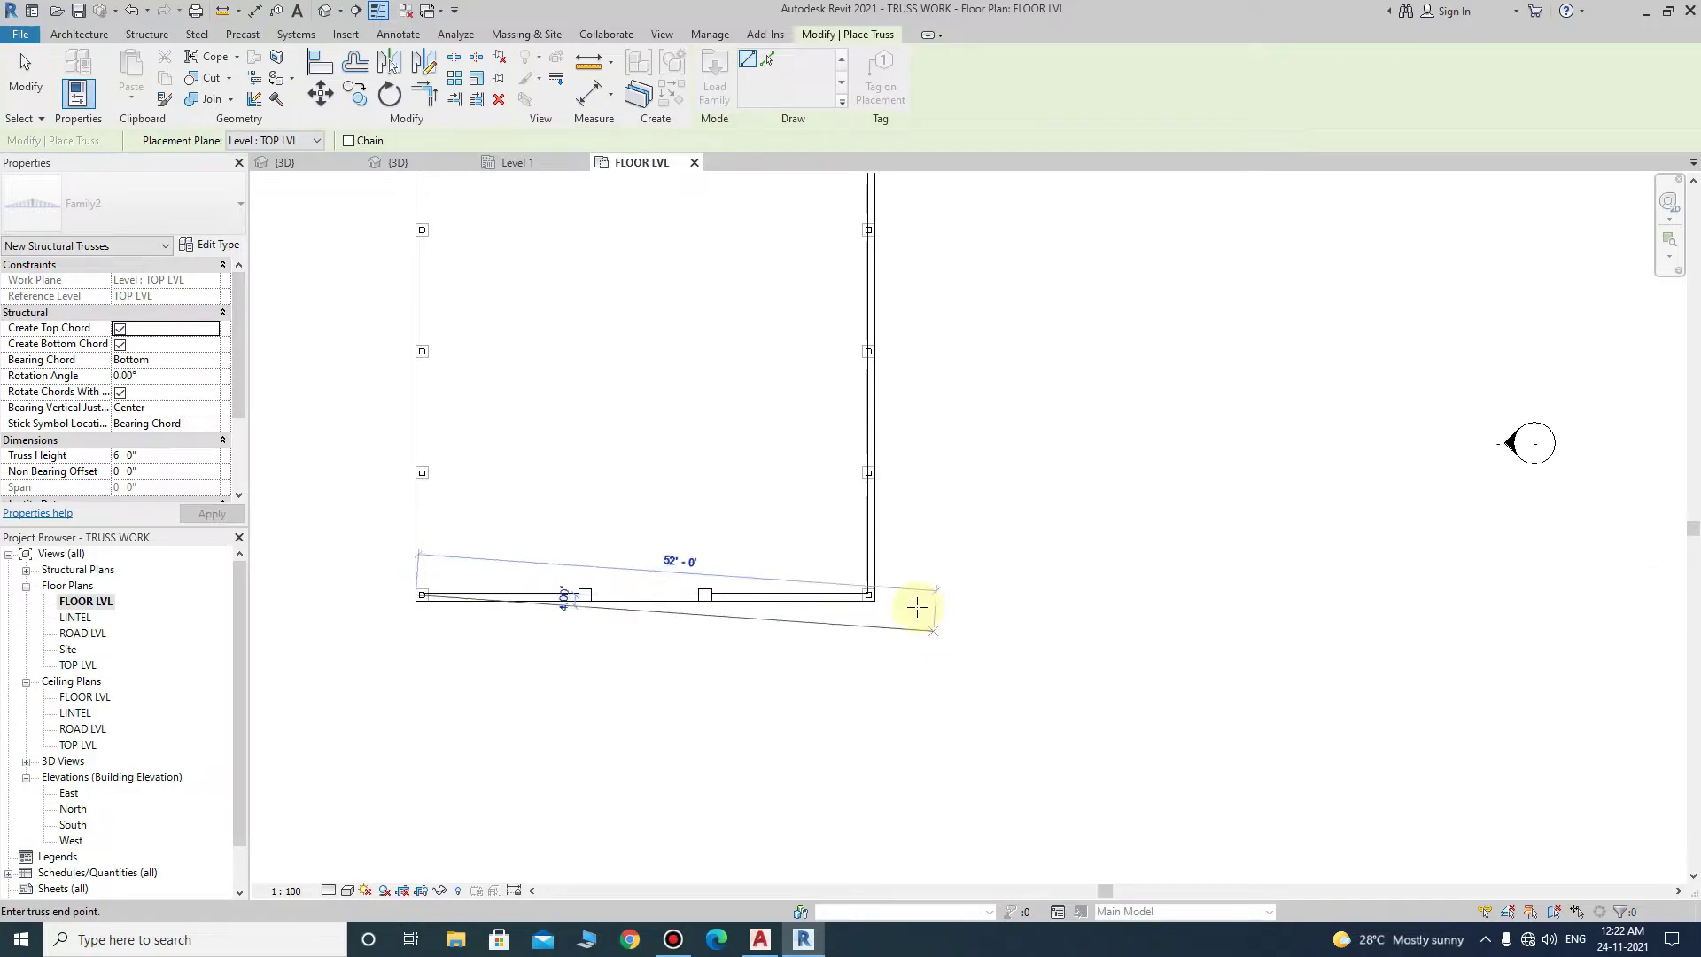
pyautogui.scroll(3, 886, 594)
pyautogui.scroll(1, 797, 576)
pyautogui.click(785, 574)
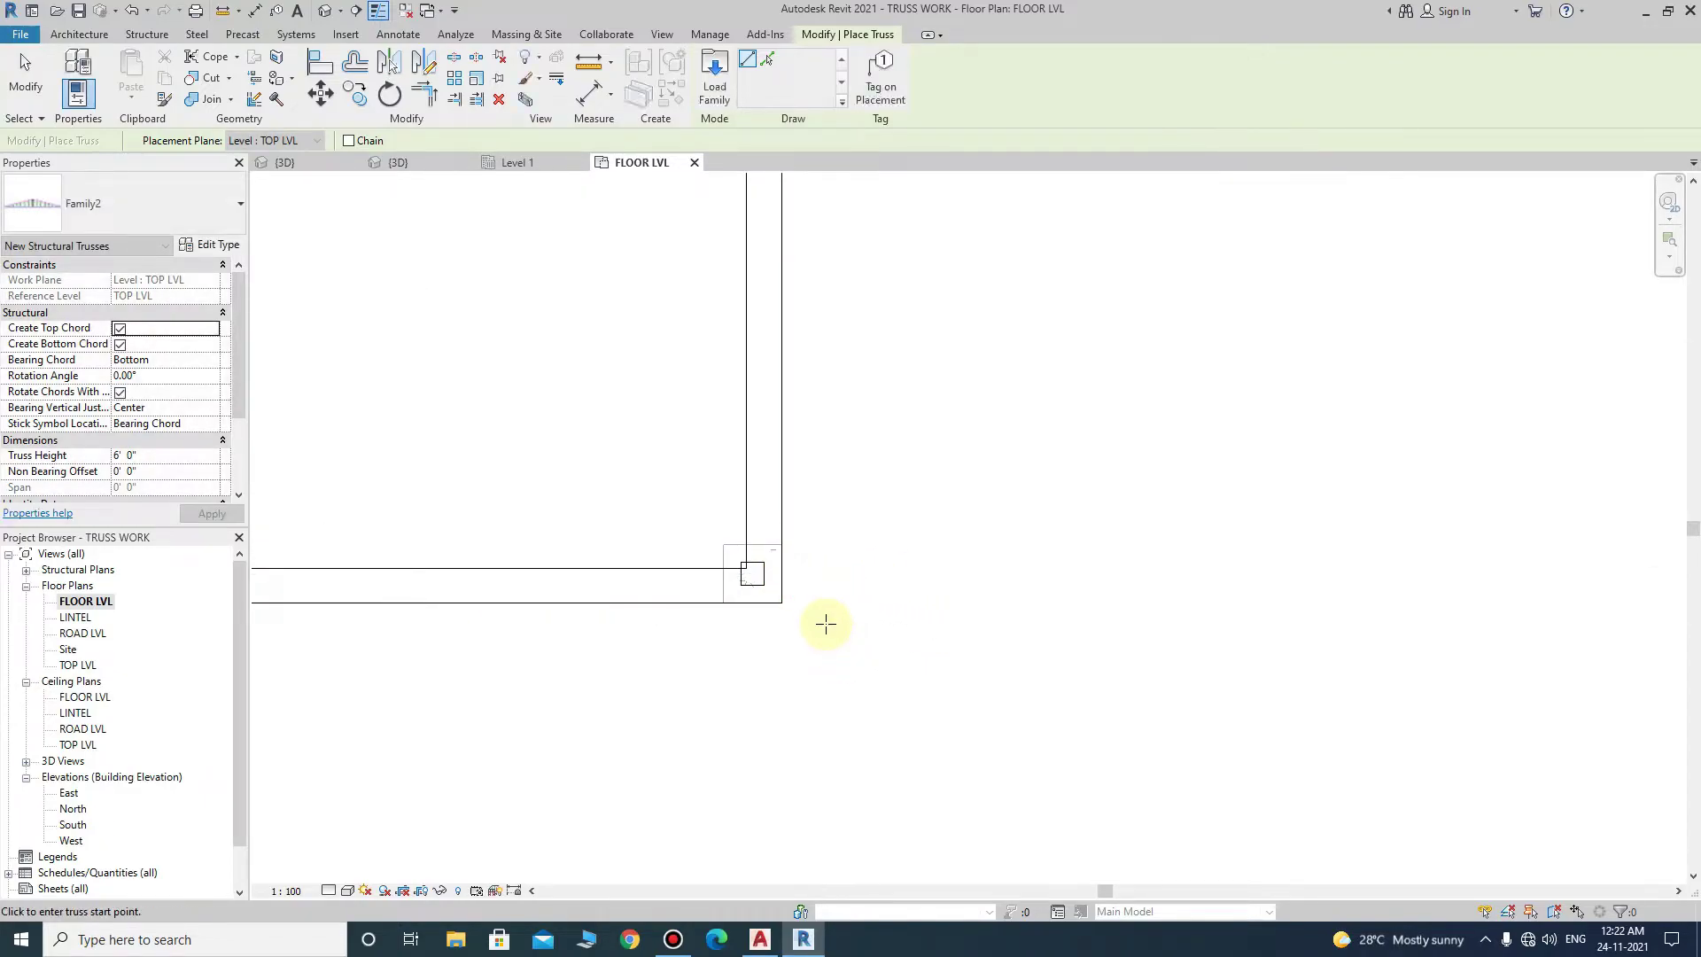
# - Replace the old 3D view with the Default 3D View to see the truss
pyautogui.click(403, 10)
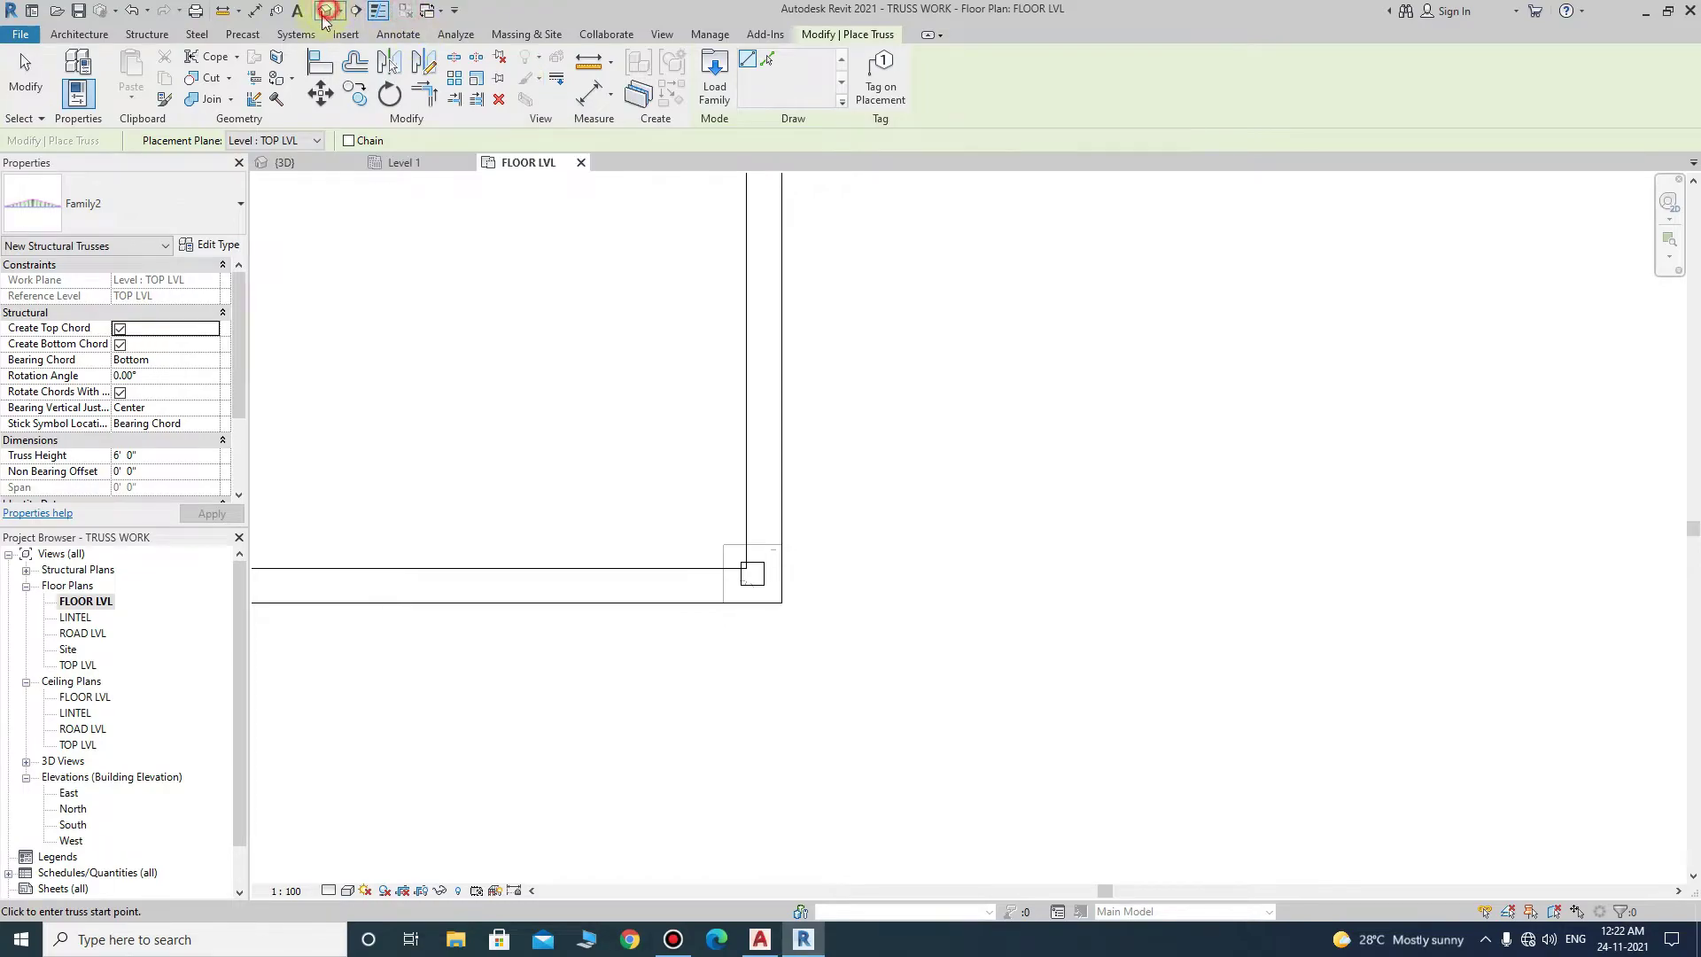
pyautogui.click(326, 11)
pyautogui.press('Escape')
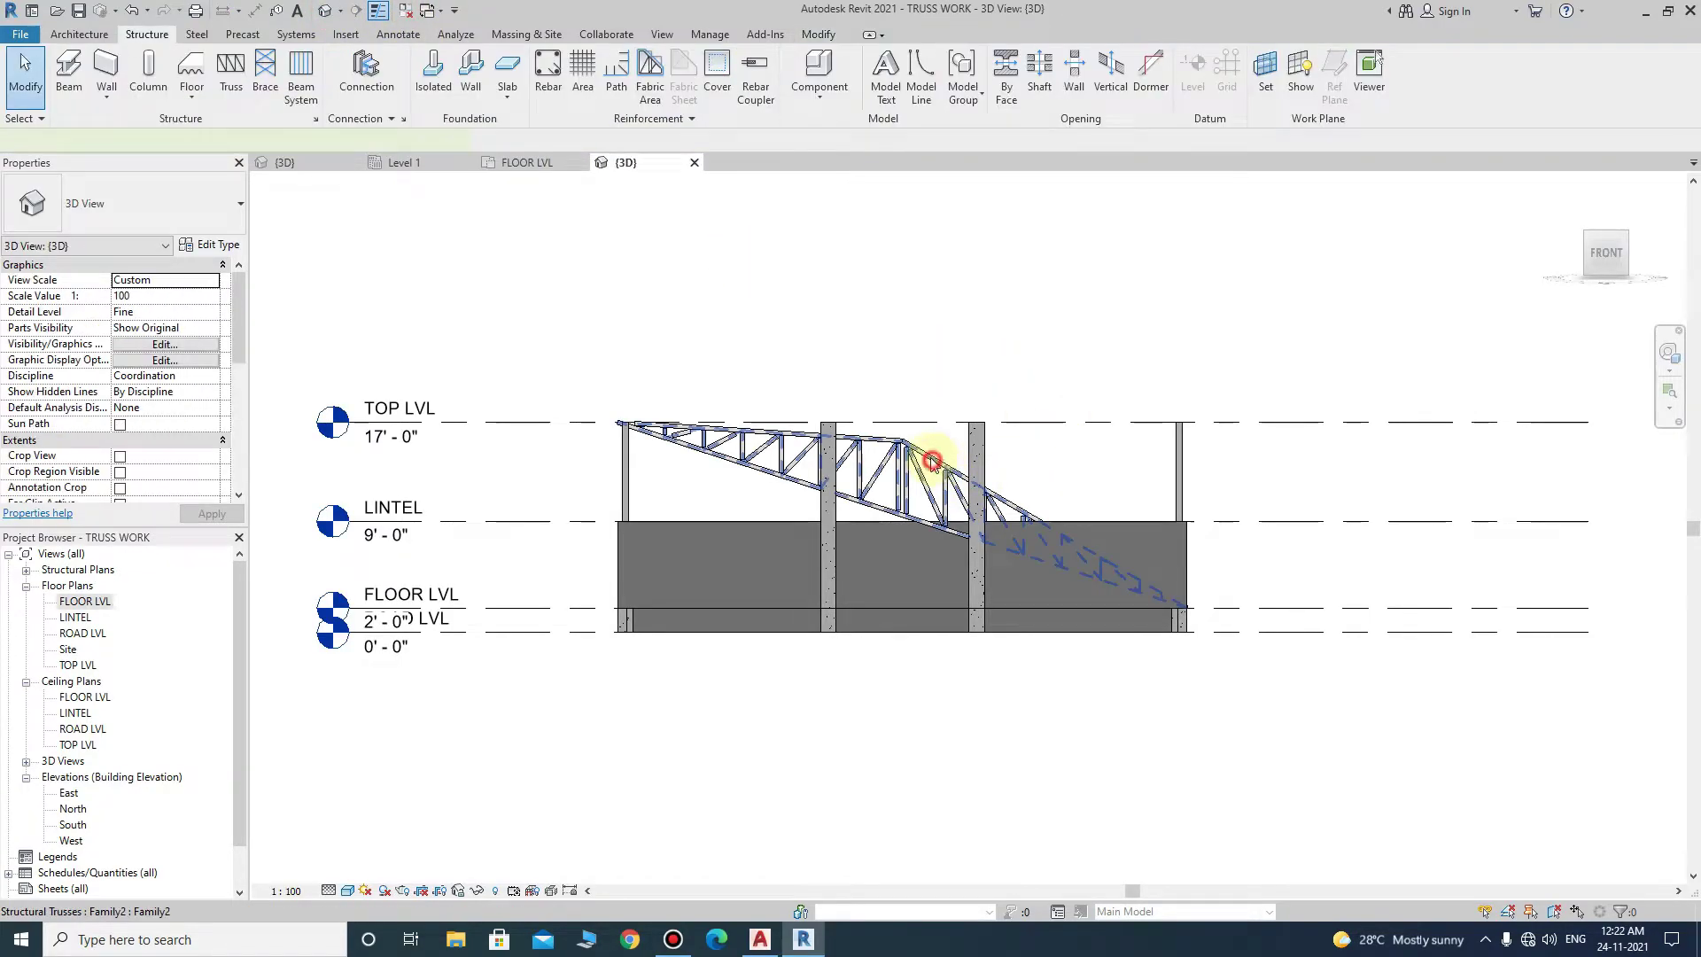
# - Set the truss's End Level Offset to 0' 0" so it sits level
pyautogui.click(932, 460)
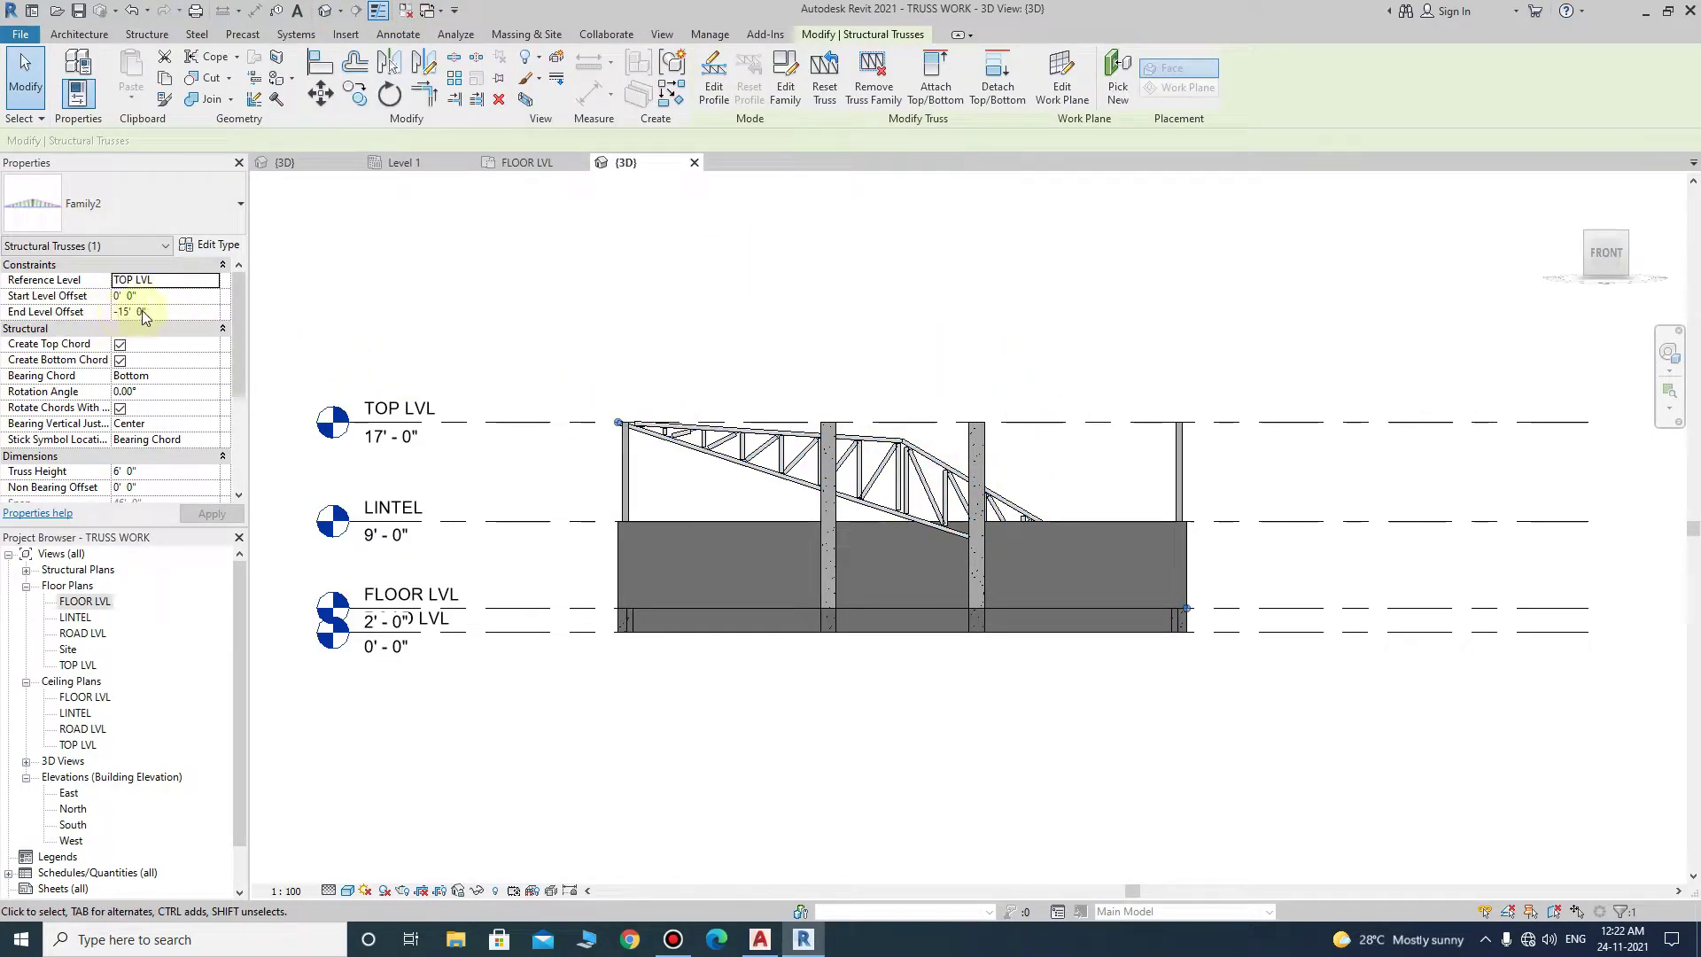
pyautogui.click(187, 316)
pyautogui.write('0')
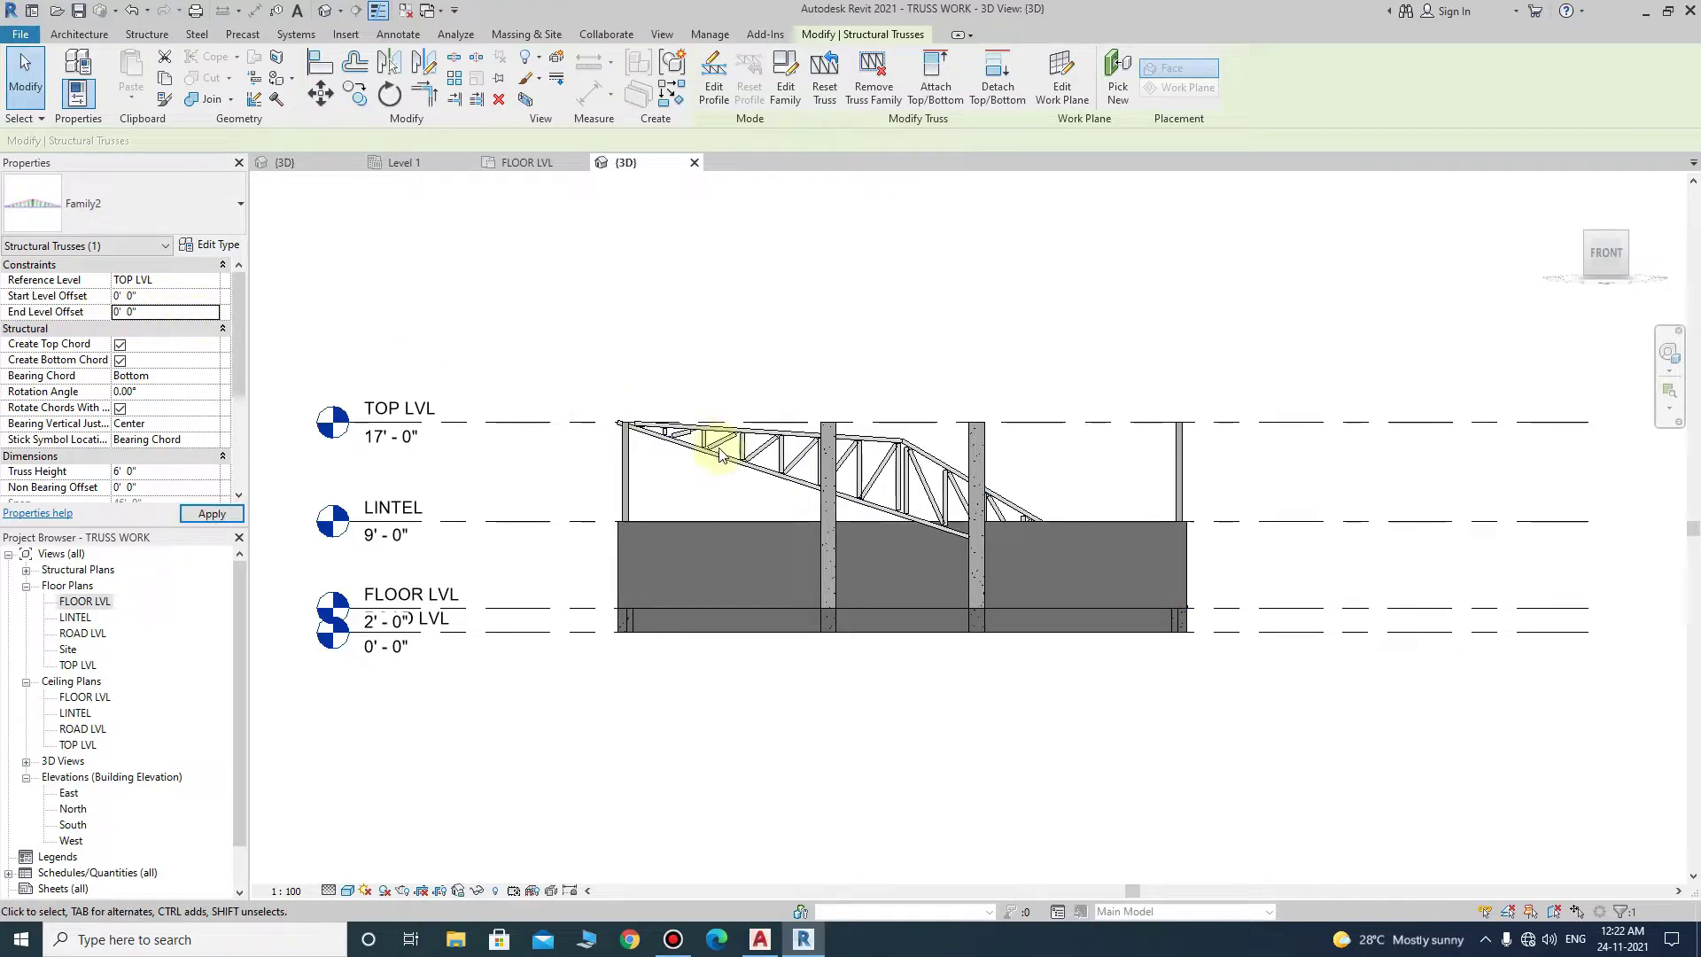
pyautogui.press('Return')
# - Move the truss up 2" so both level offsets read 0' 2", then select its top chord
pyautogui.scroll(2, 957, 455)
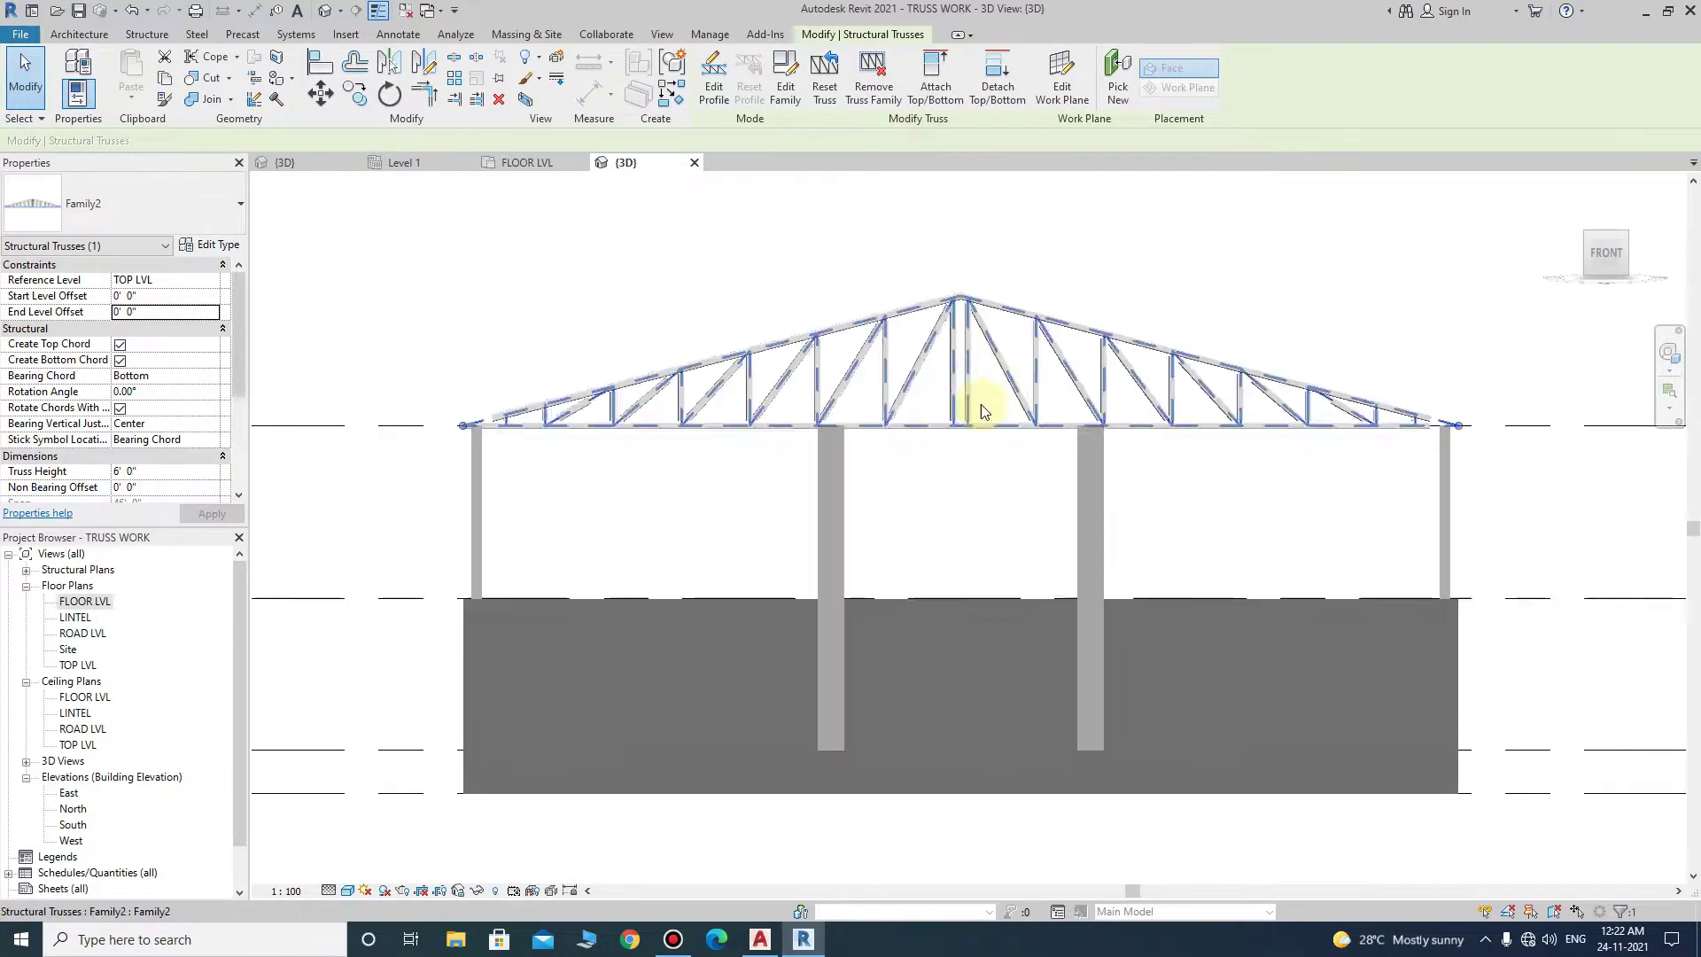
pyautogui.scroll(3, 976, 416)
pyautogui.scroll(-2, 749, 478)
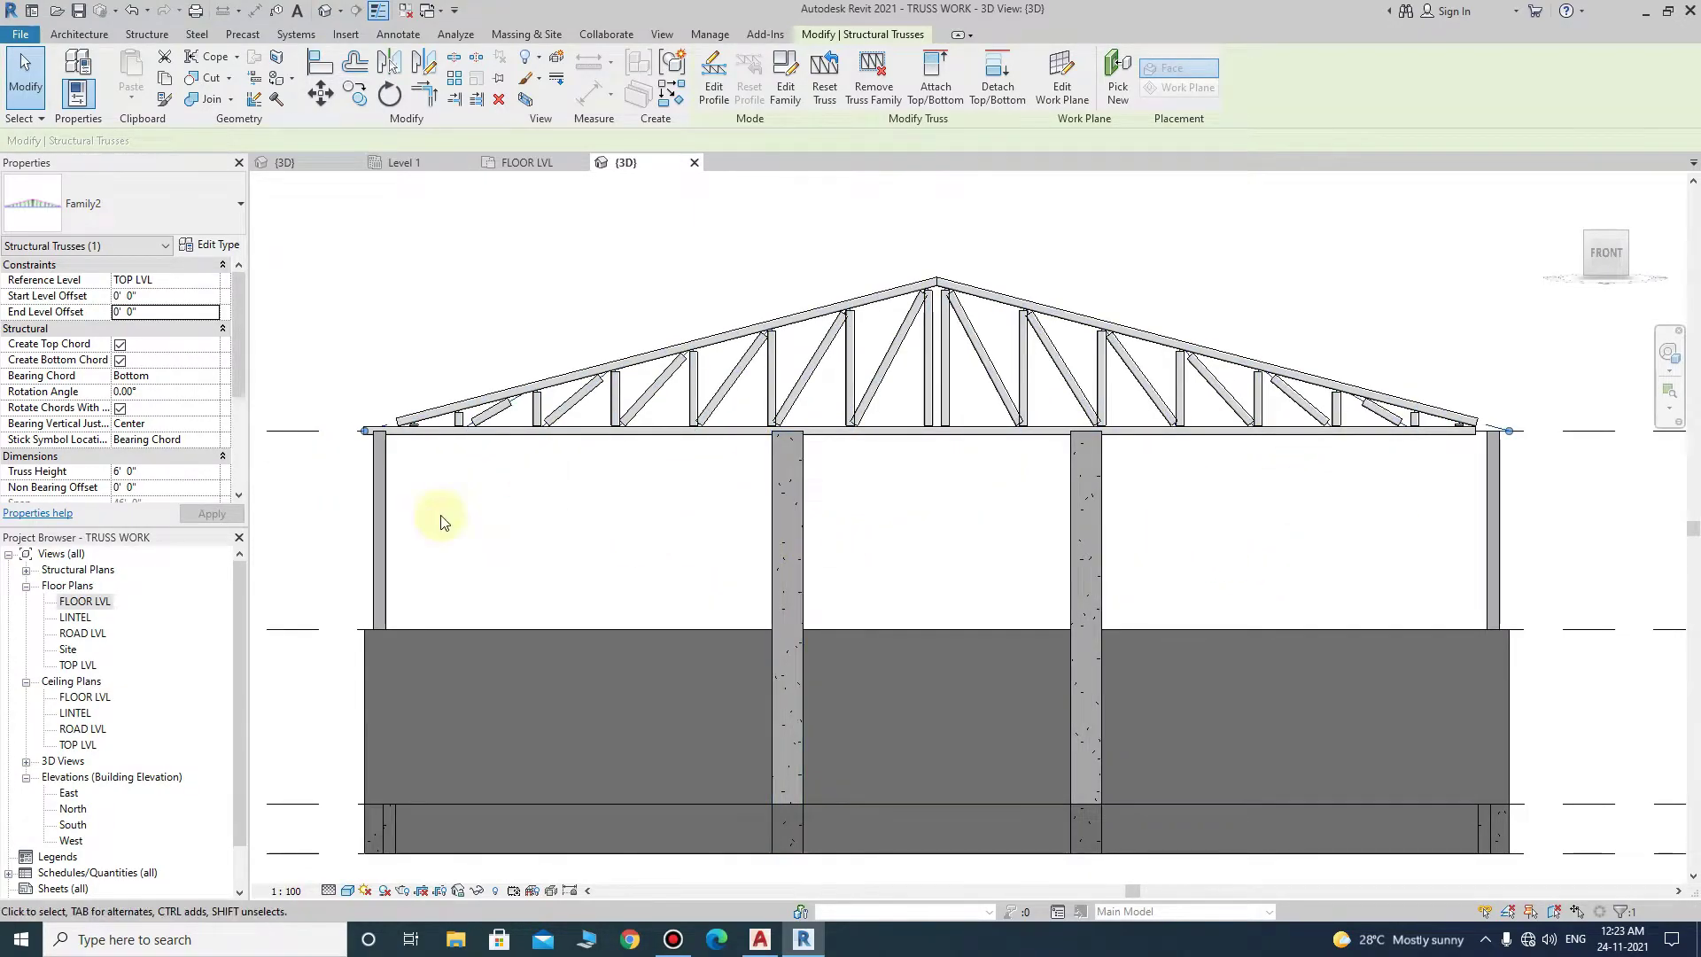
pyautogui.scroll(1, 381, 439)
pyautogui.scroll(1, 417, 417)
pyautogui.scroll(1, 355, 403)
pyautogui.moveTo(349, 398); pyautogui.dragTo(662, 499, button='middle')
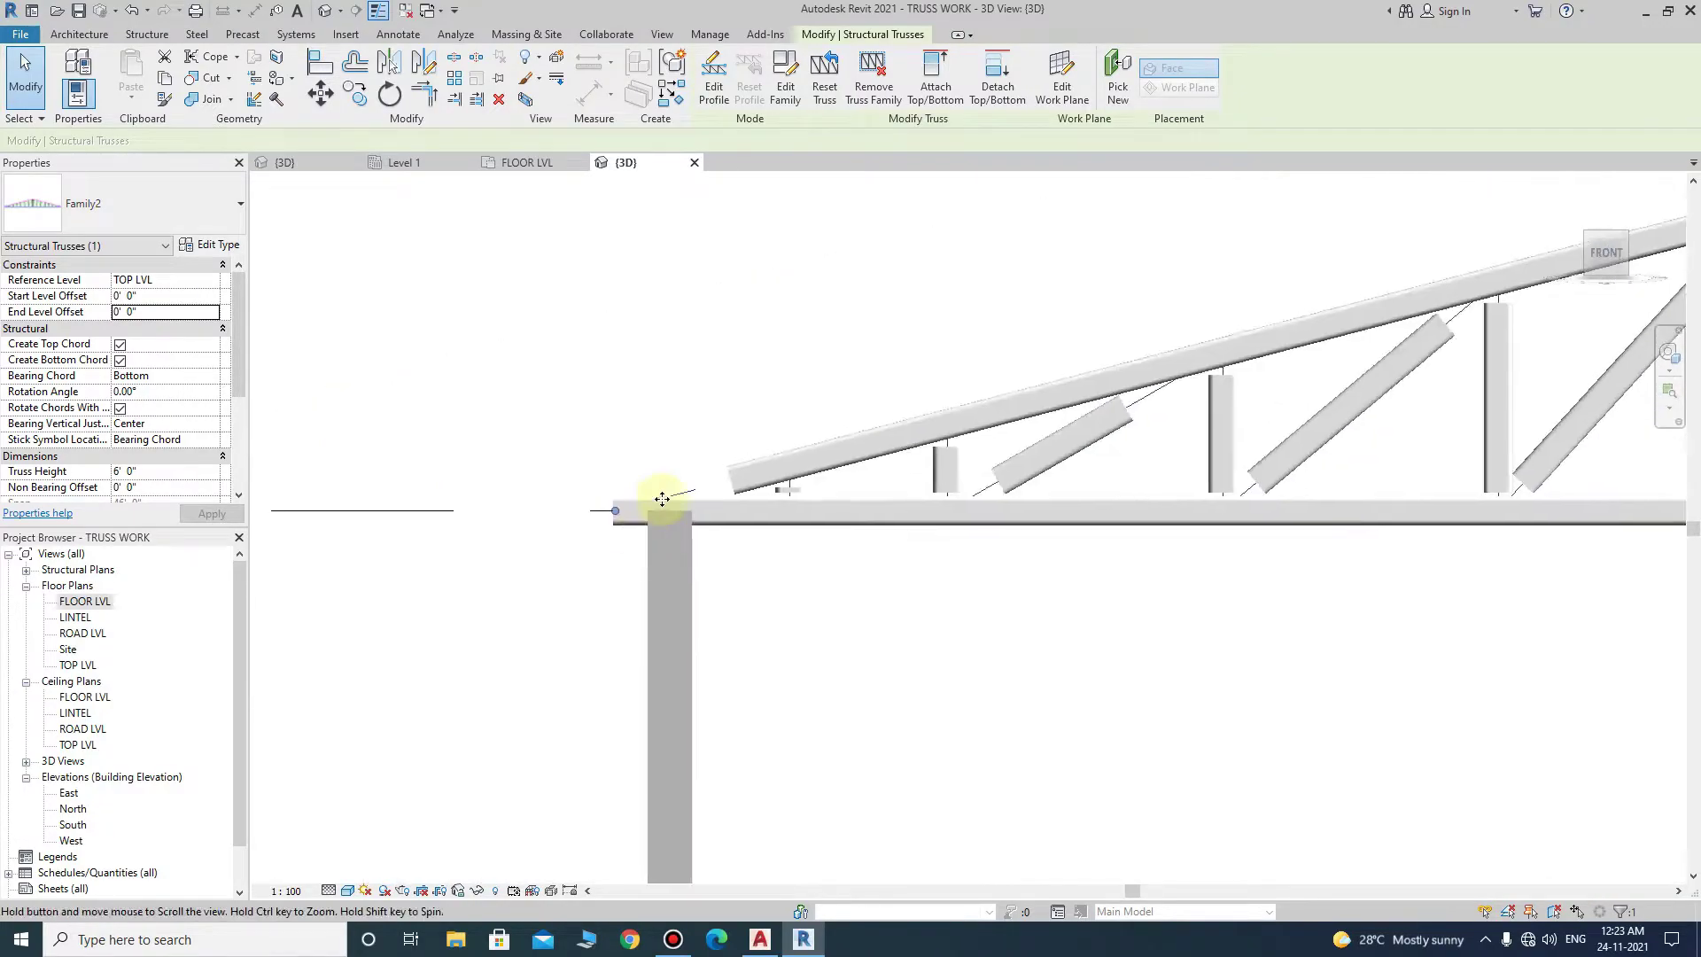
pyautogui.scroll(2, 662, 498)
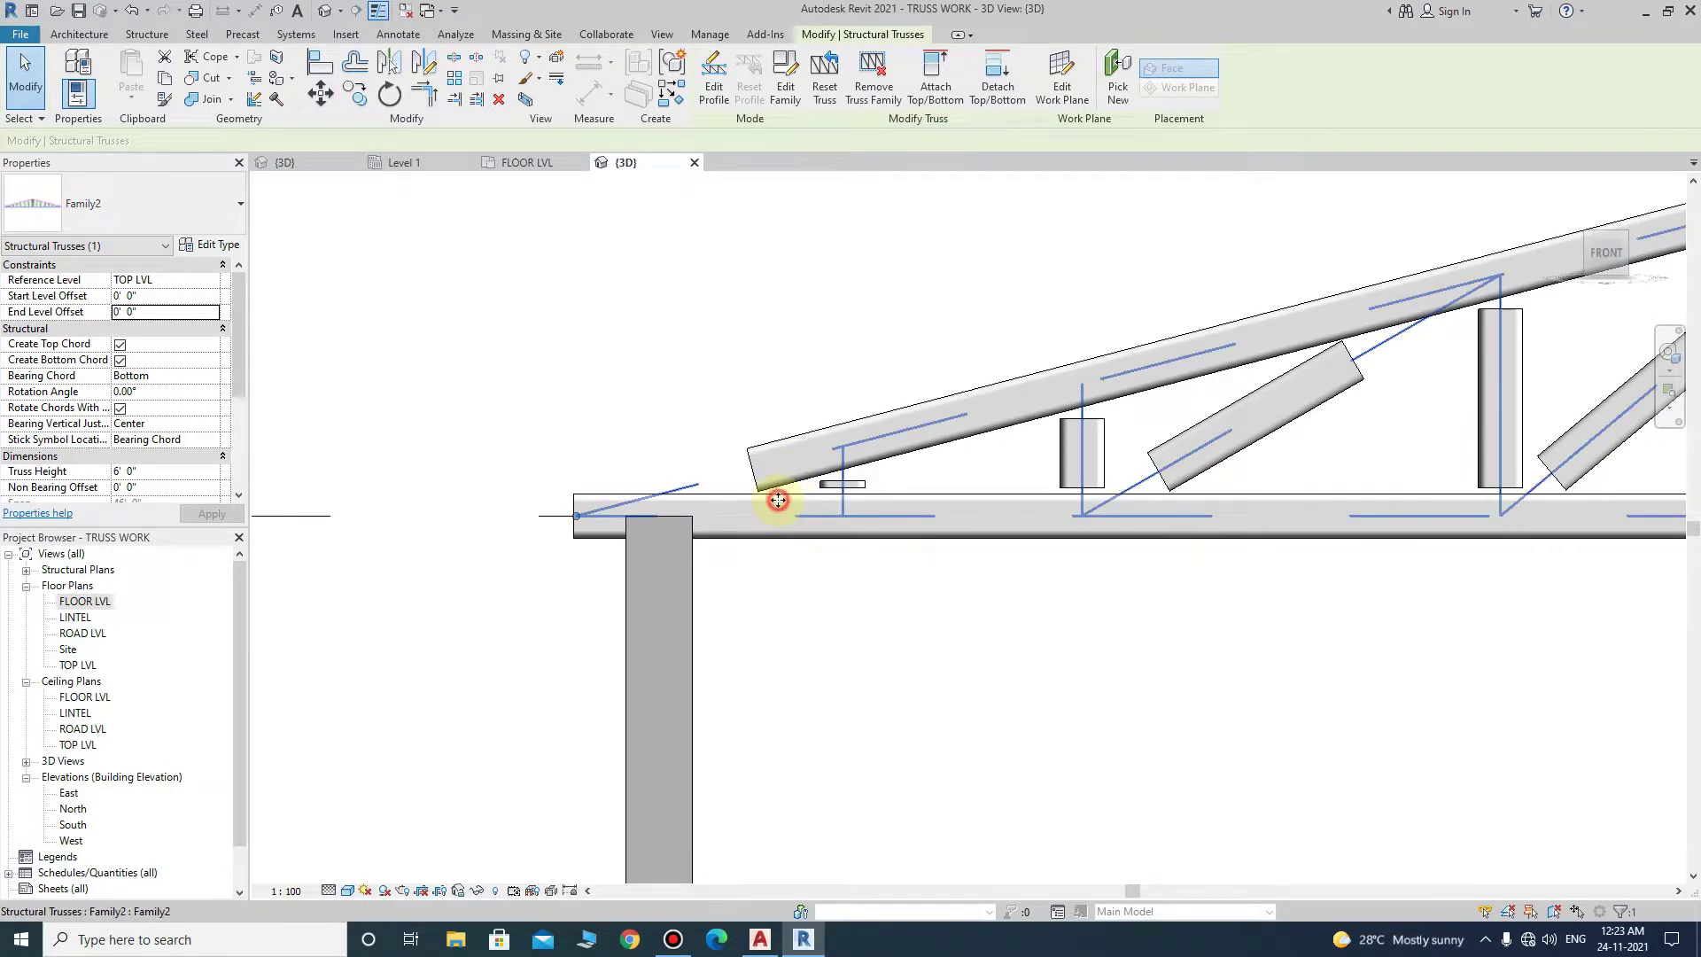
pyautogui.click(321, 93)
pyautogui.click(576, 372)
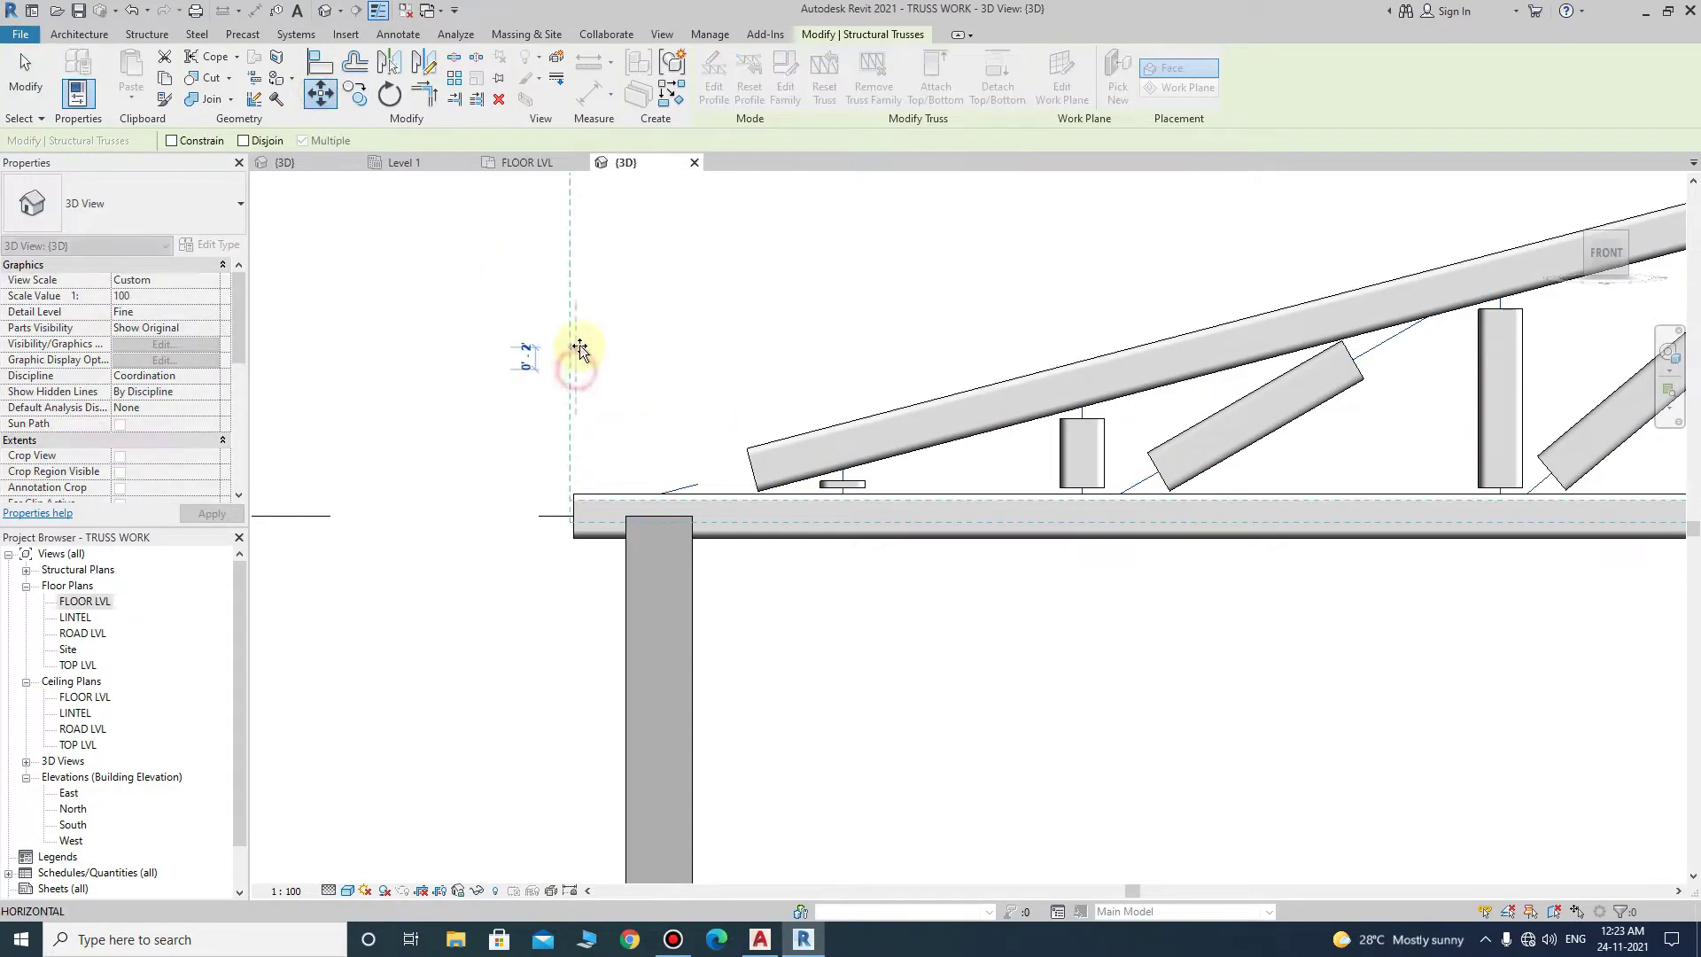
pyautogui.click(579, 347)
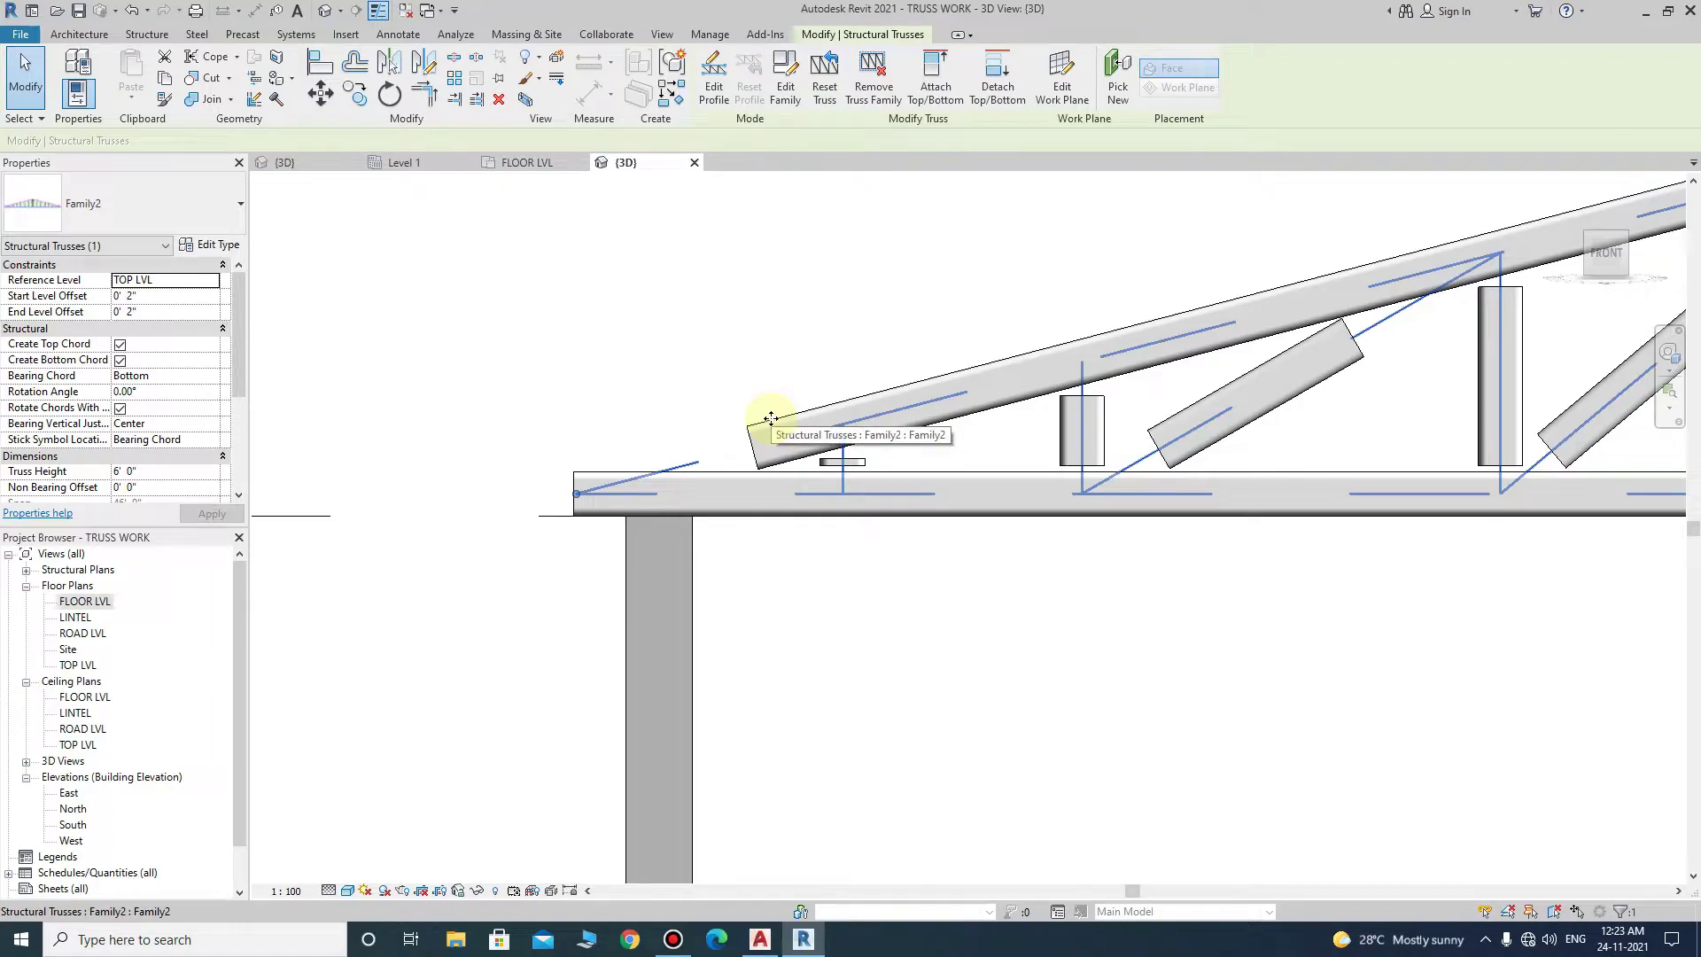
pyautogui.press('Tab')
pyautogui.click(769, 430)
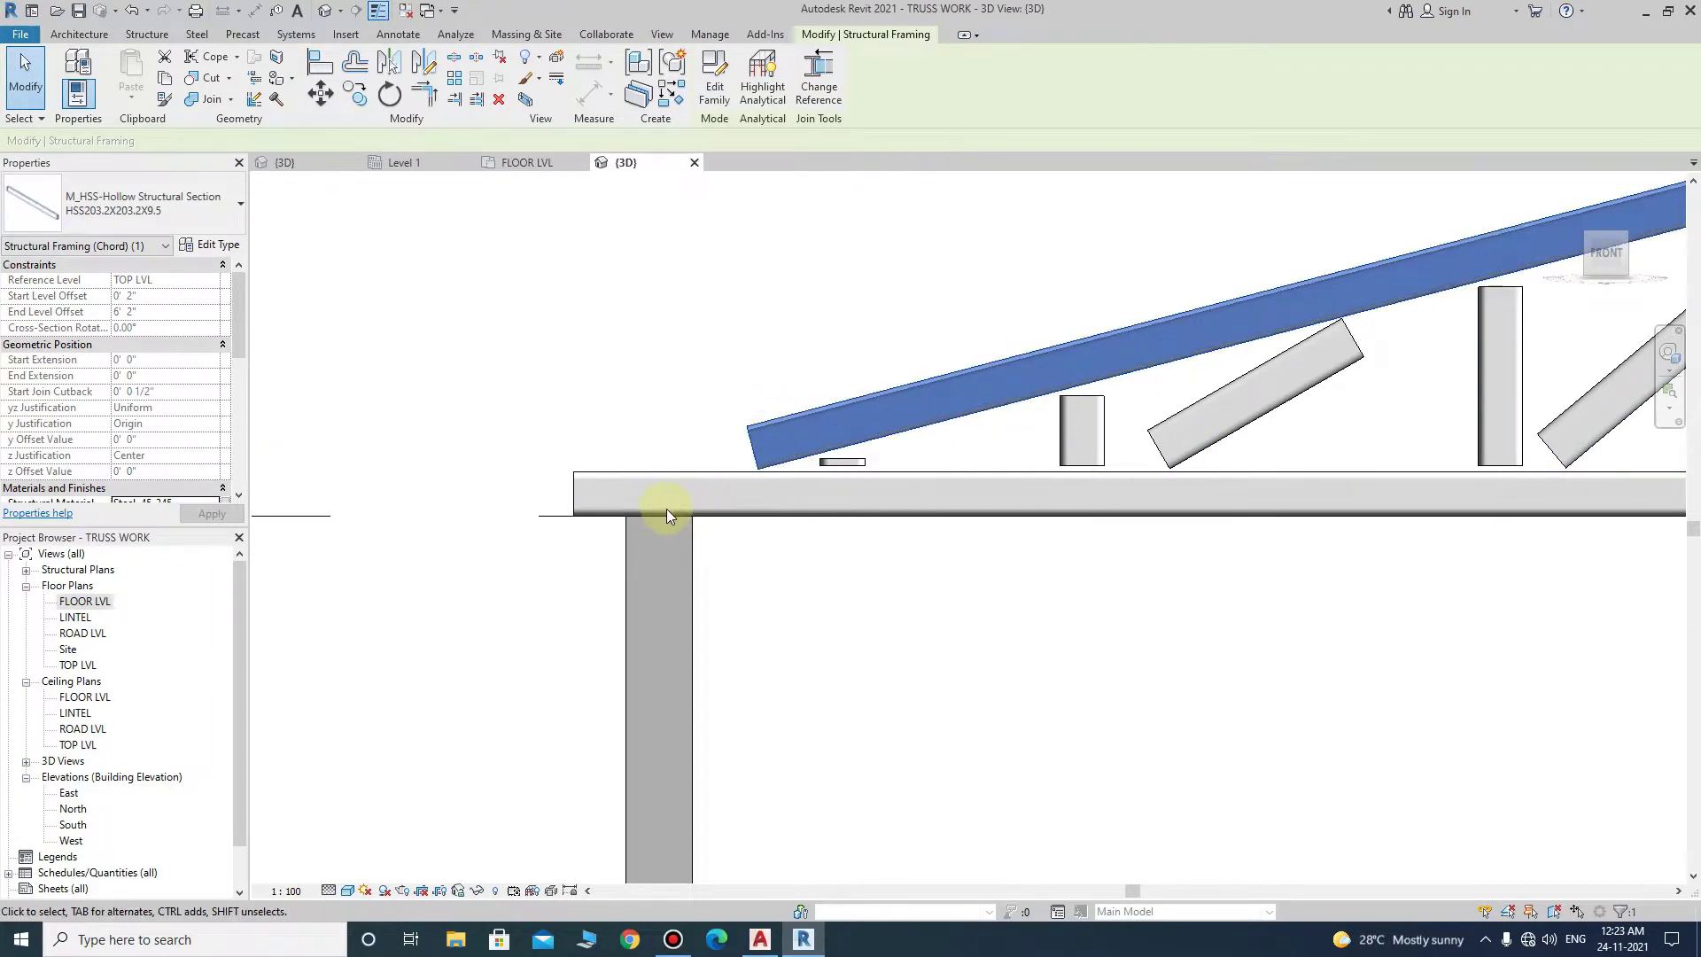
# - Set the top chord's start level offset to 4", then to 0' 6"
pyautogui.scroll(-2, 667, 515)
pyautogui.scroll(-2, 638, 493)
pyautogui.click(1019, 389)
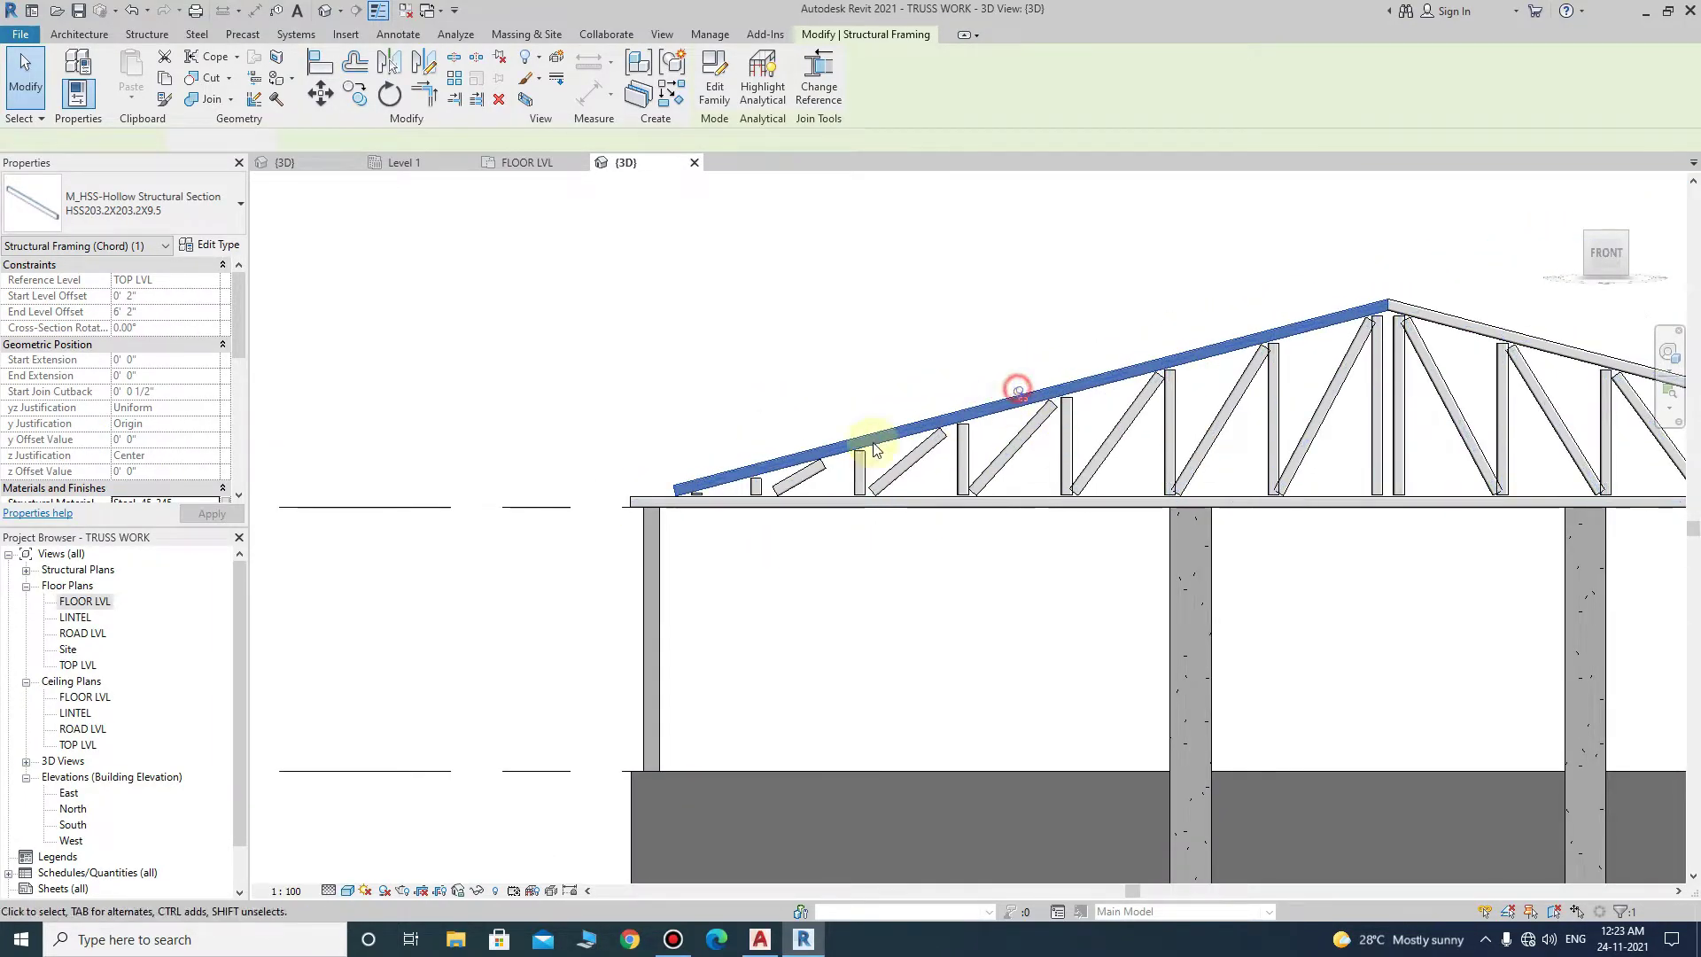
pyautogui.scroll(1, 656, 488)
pyautogui.scroll(5, 673, 503)
pyautogui.write("4'")
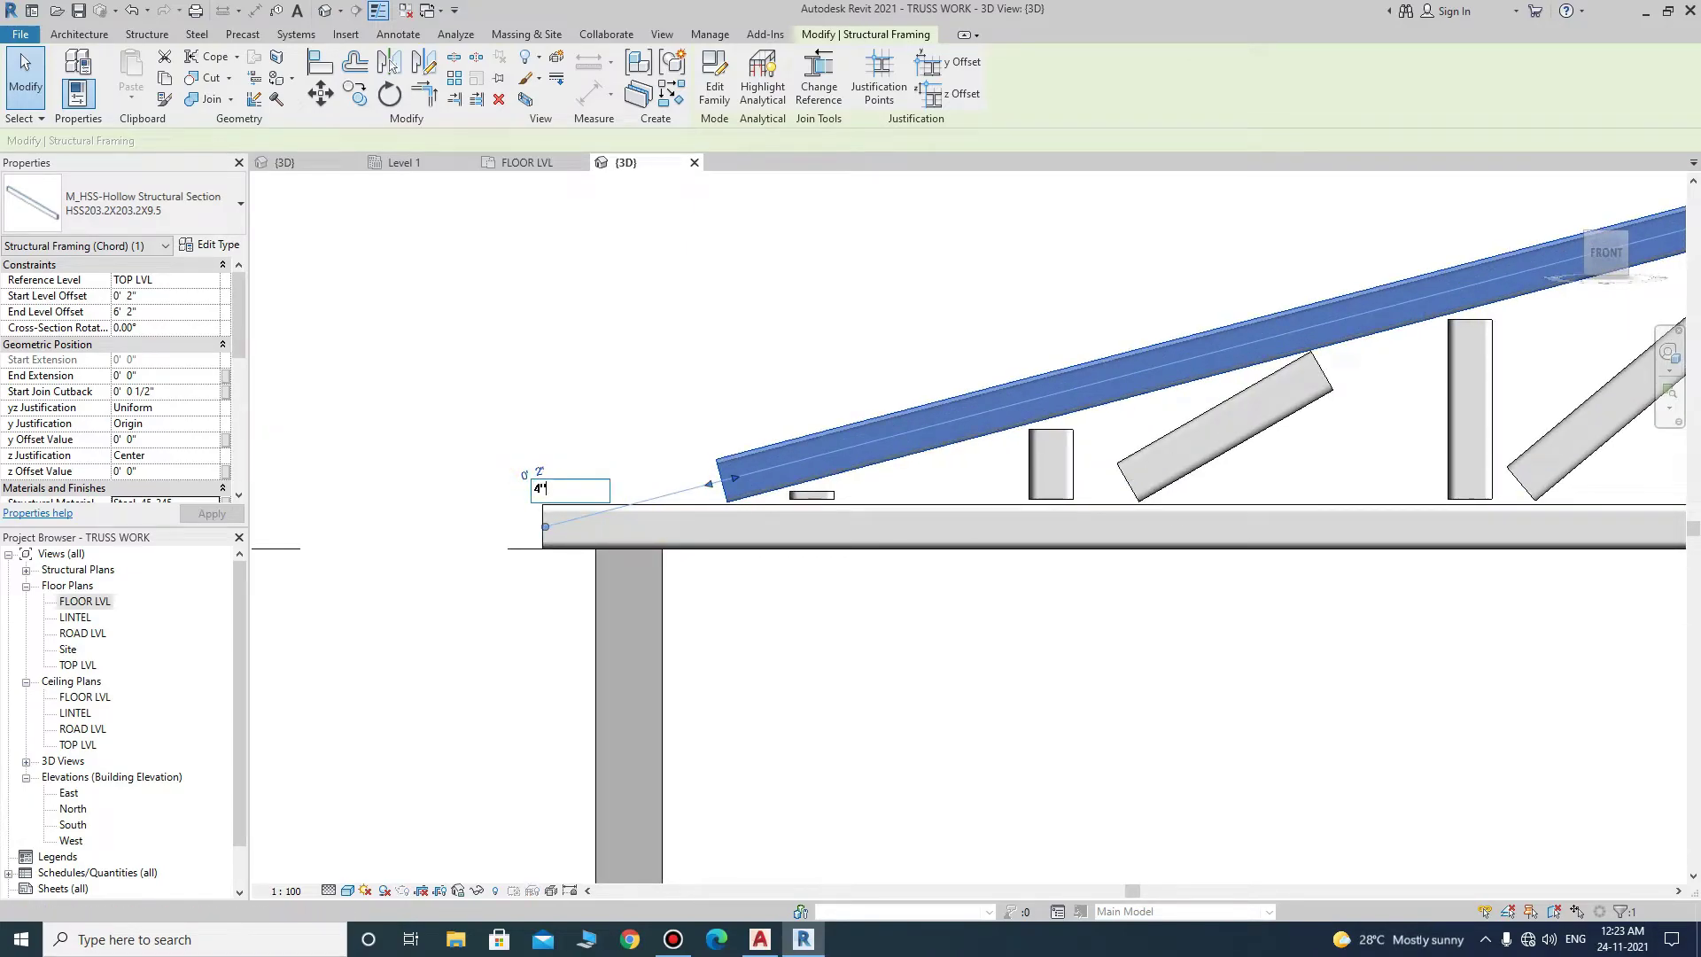
pyautogui.press('Return')
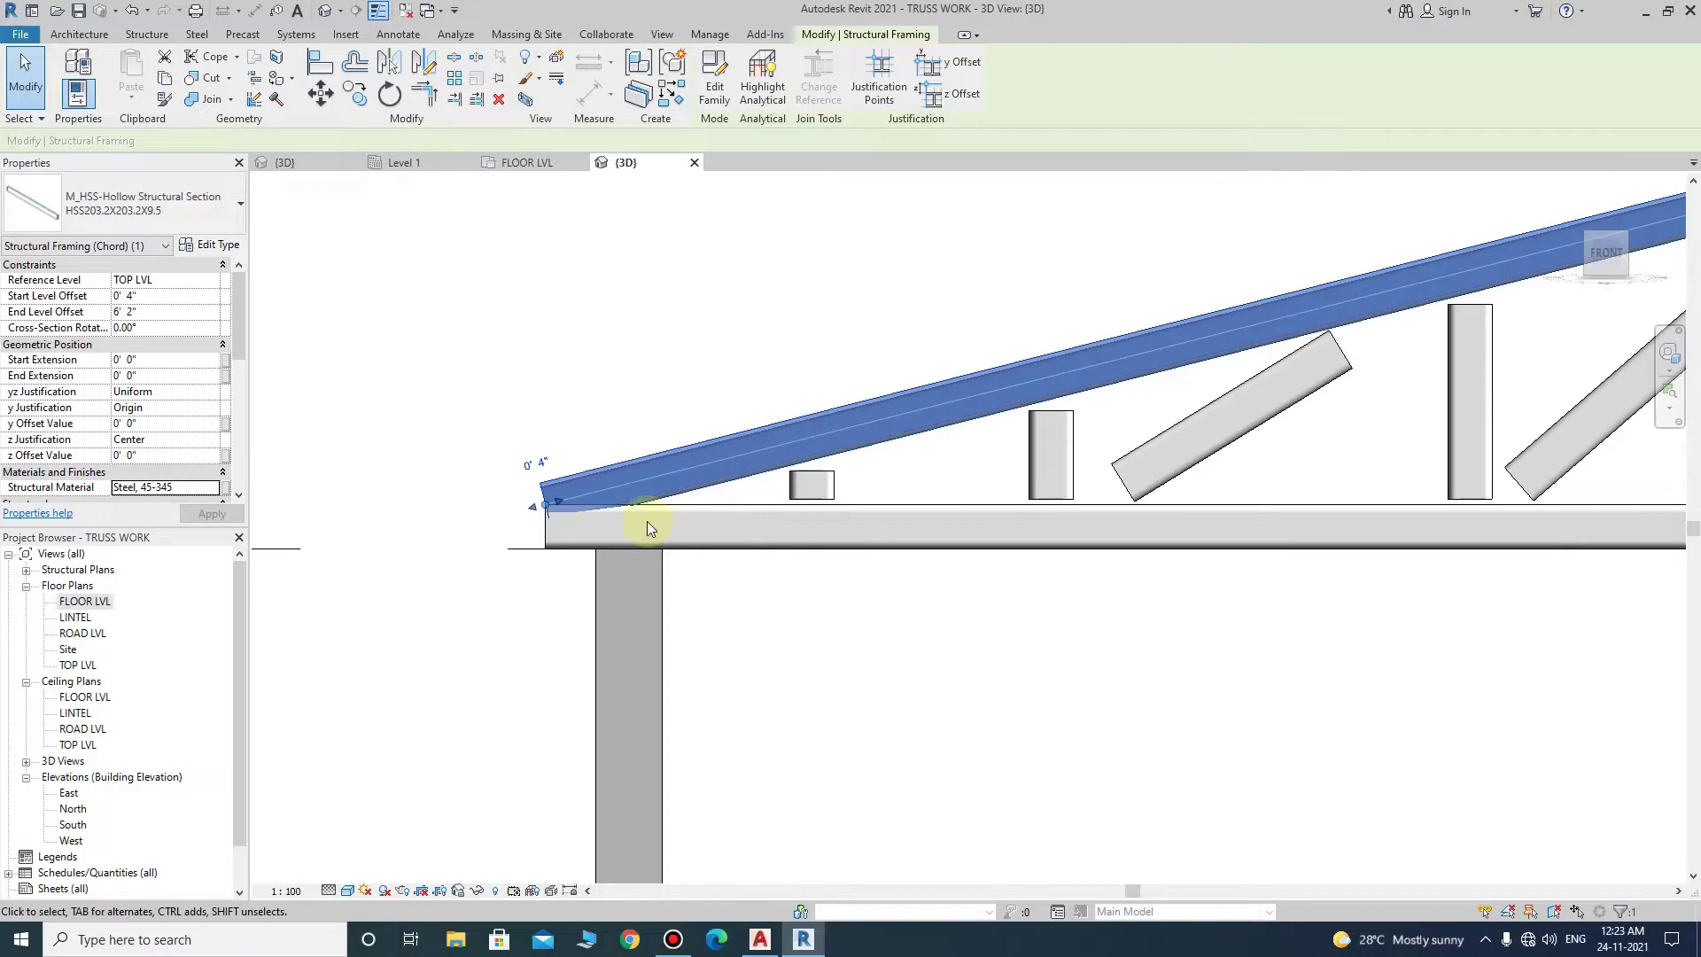
pyautogui.click(540, 466)
pyautogui.write('6"')
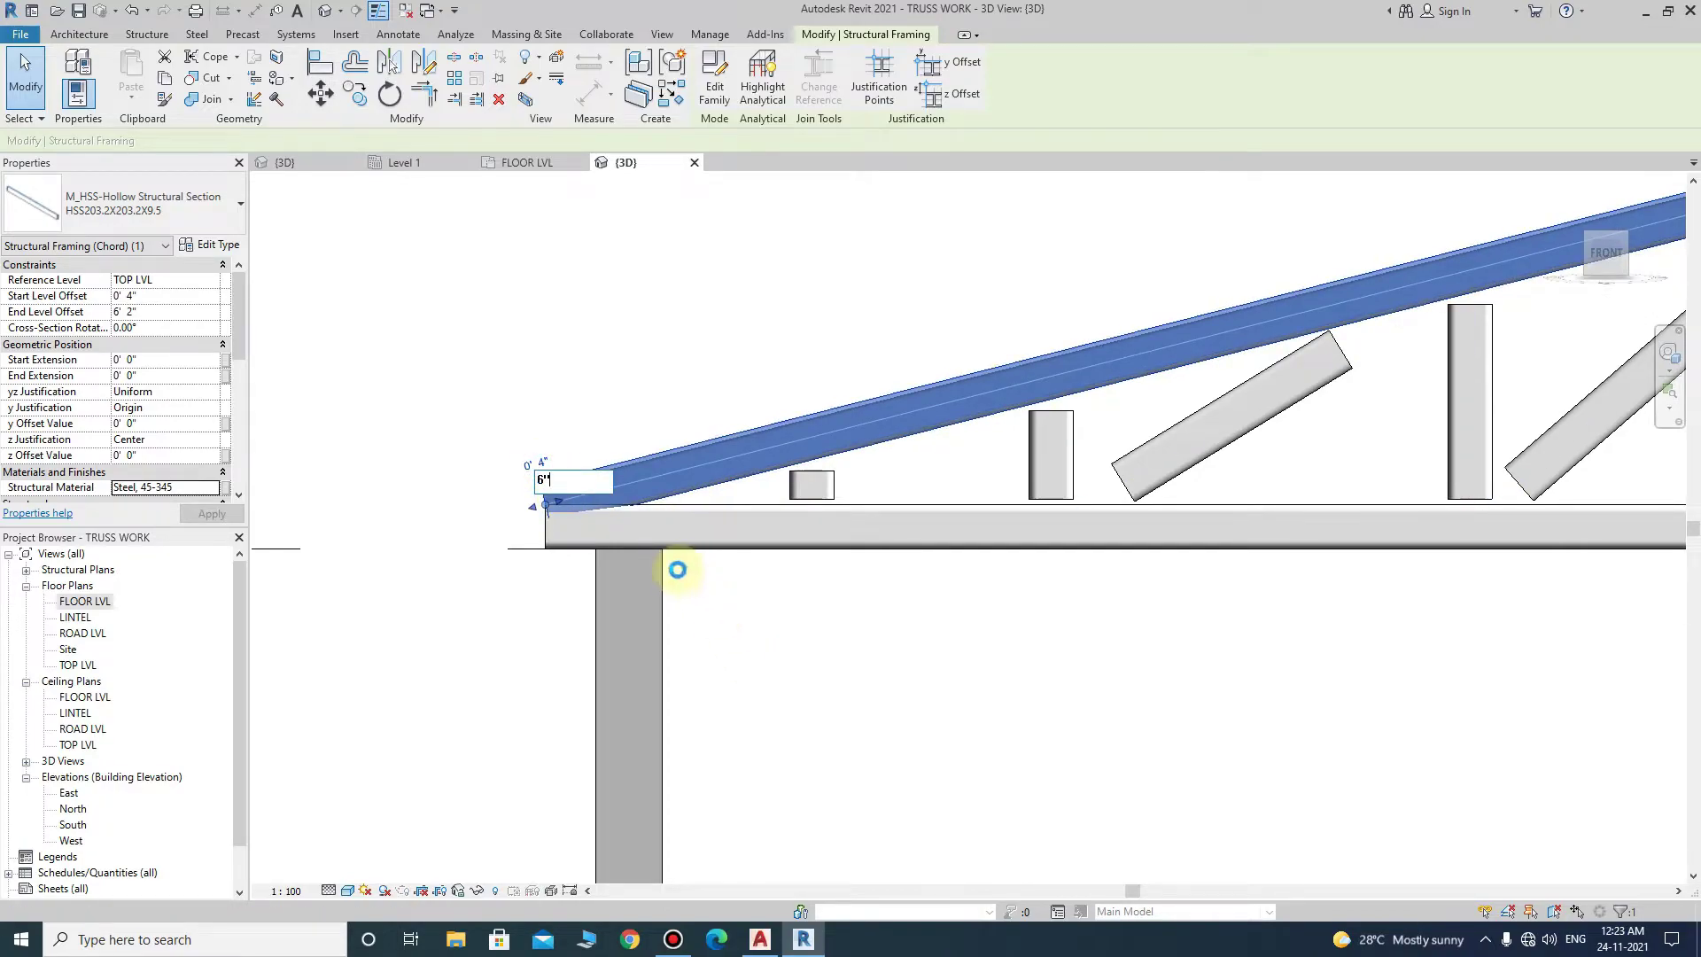
pyautogui.press('Return')
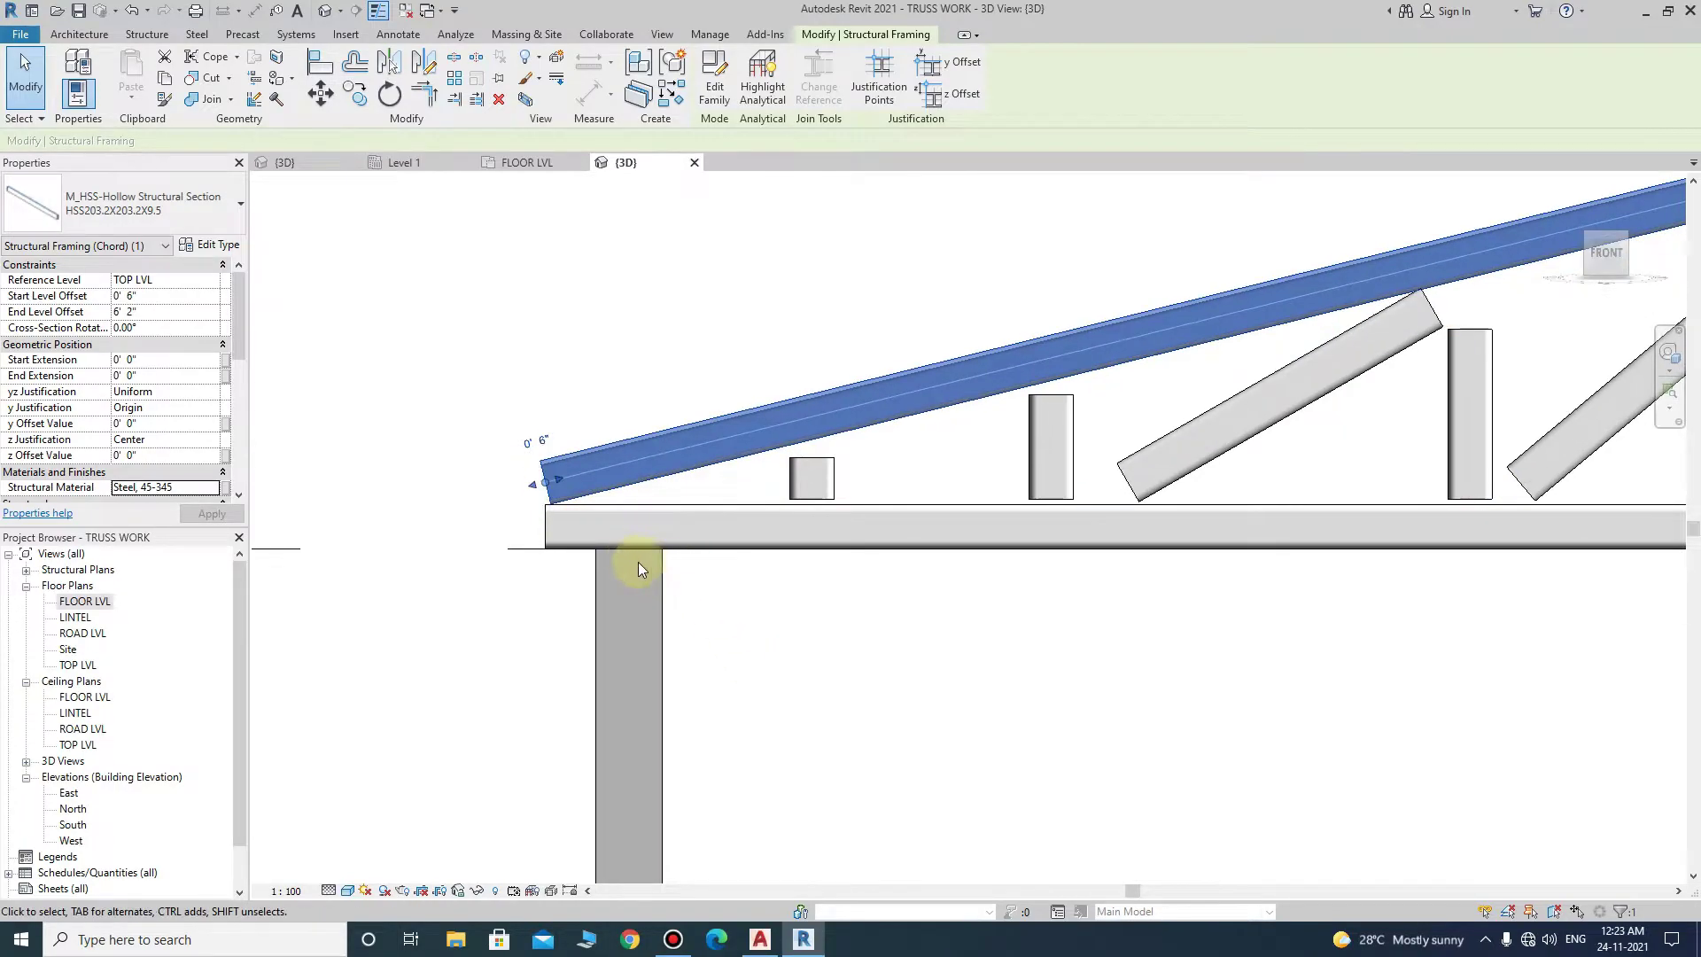
# - Extend the top chord's left end slightly outward and clear the selection
pyautogui.scroll(4, 529, 483)
pyautogui.scroll(2, 567, 475)
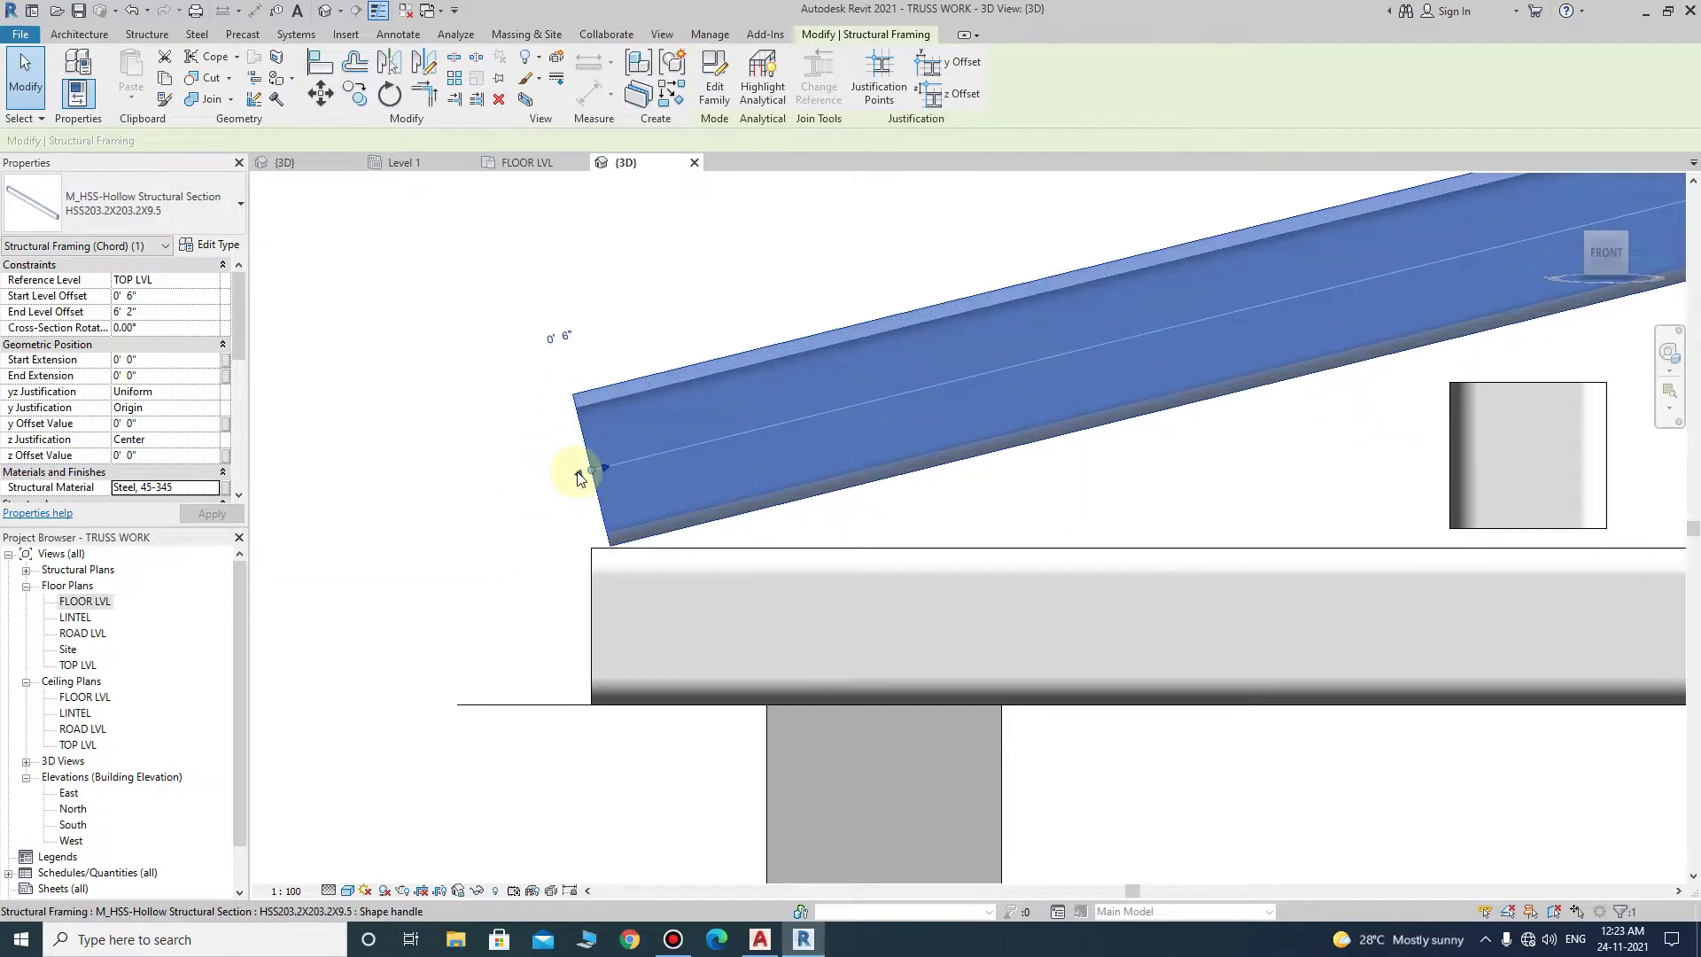
pyautogui.moveTo(576, 475); pyautogui.dragTo(587, 455)
pyautogui.scroll(2, 567, 476)
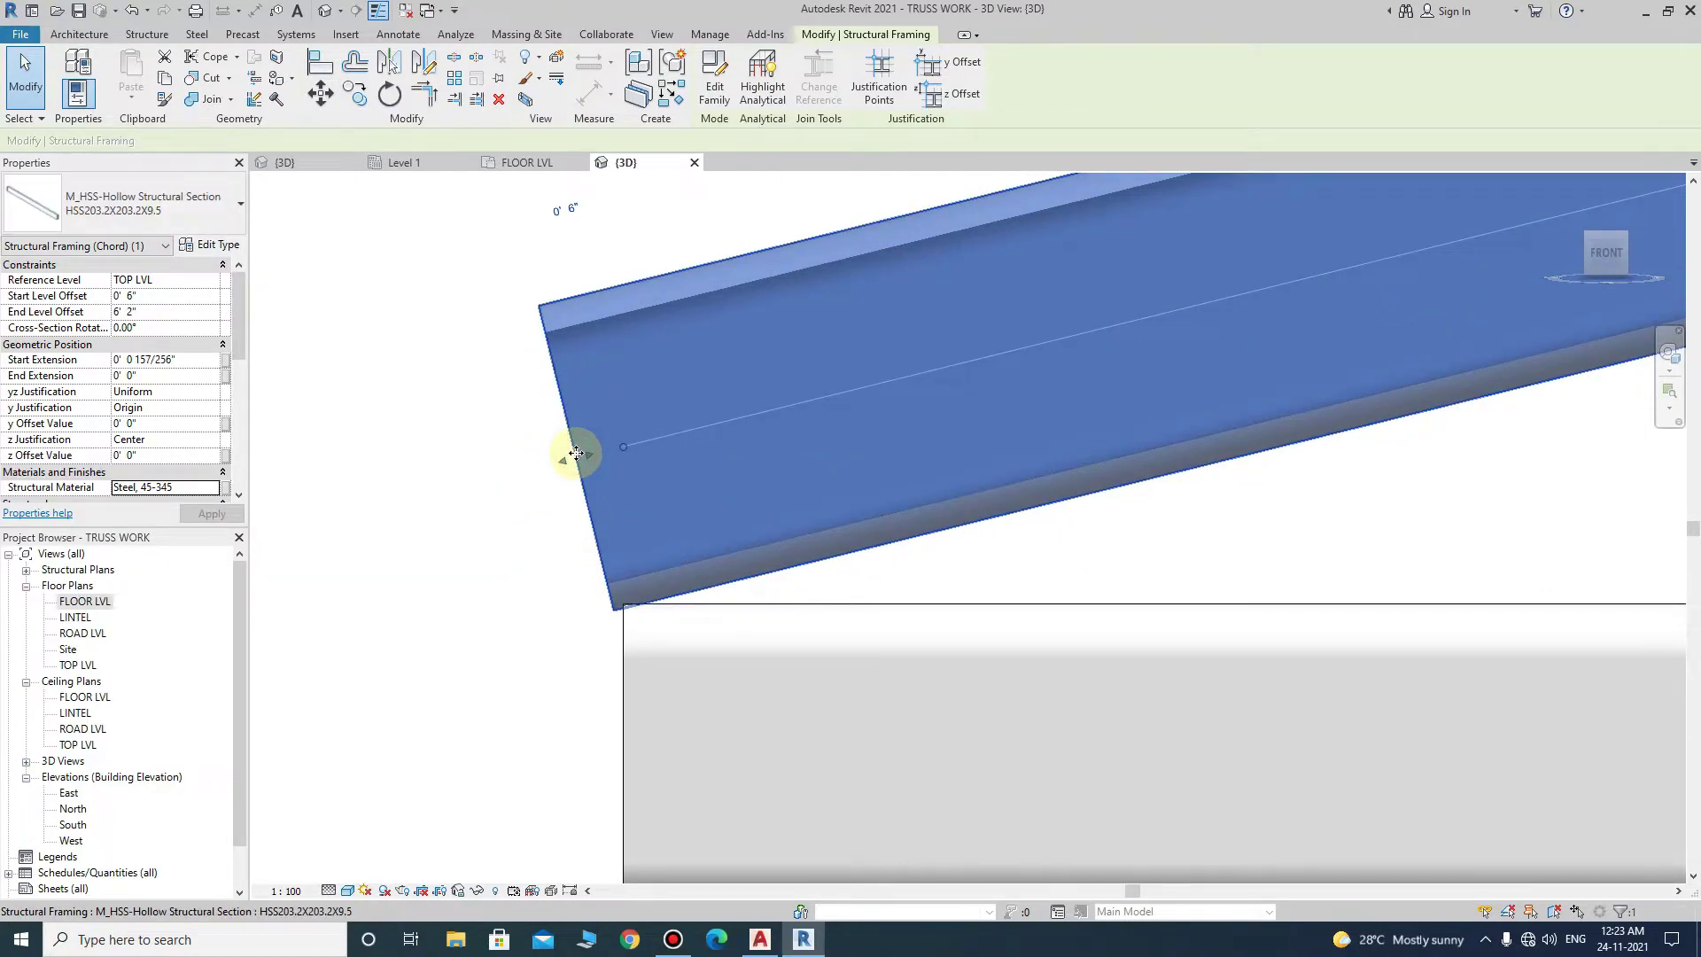
pyautogui.scroll(-3, 513, 577)
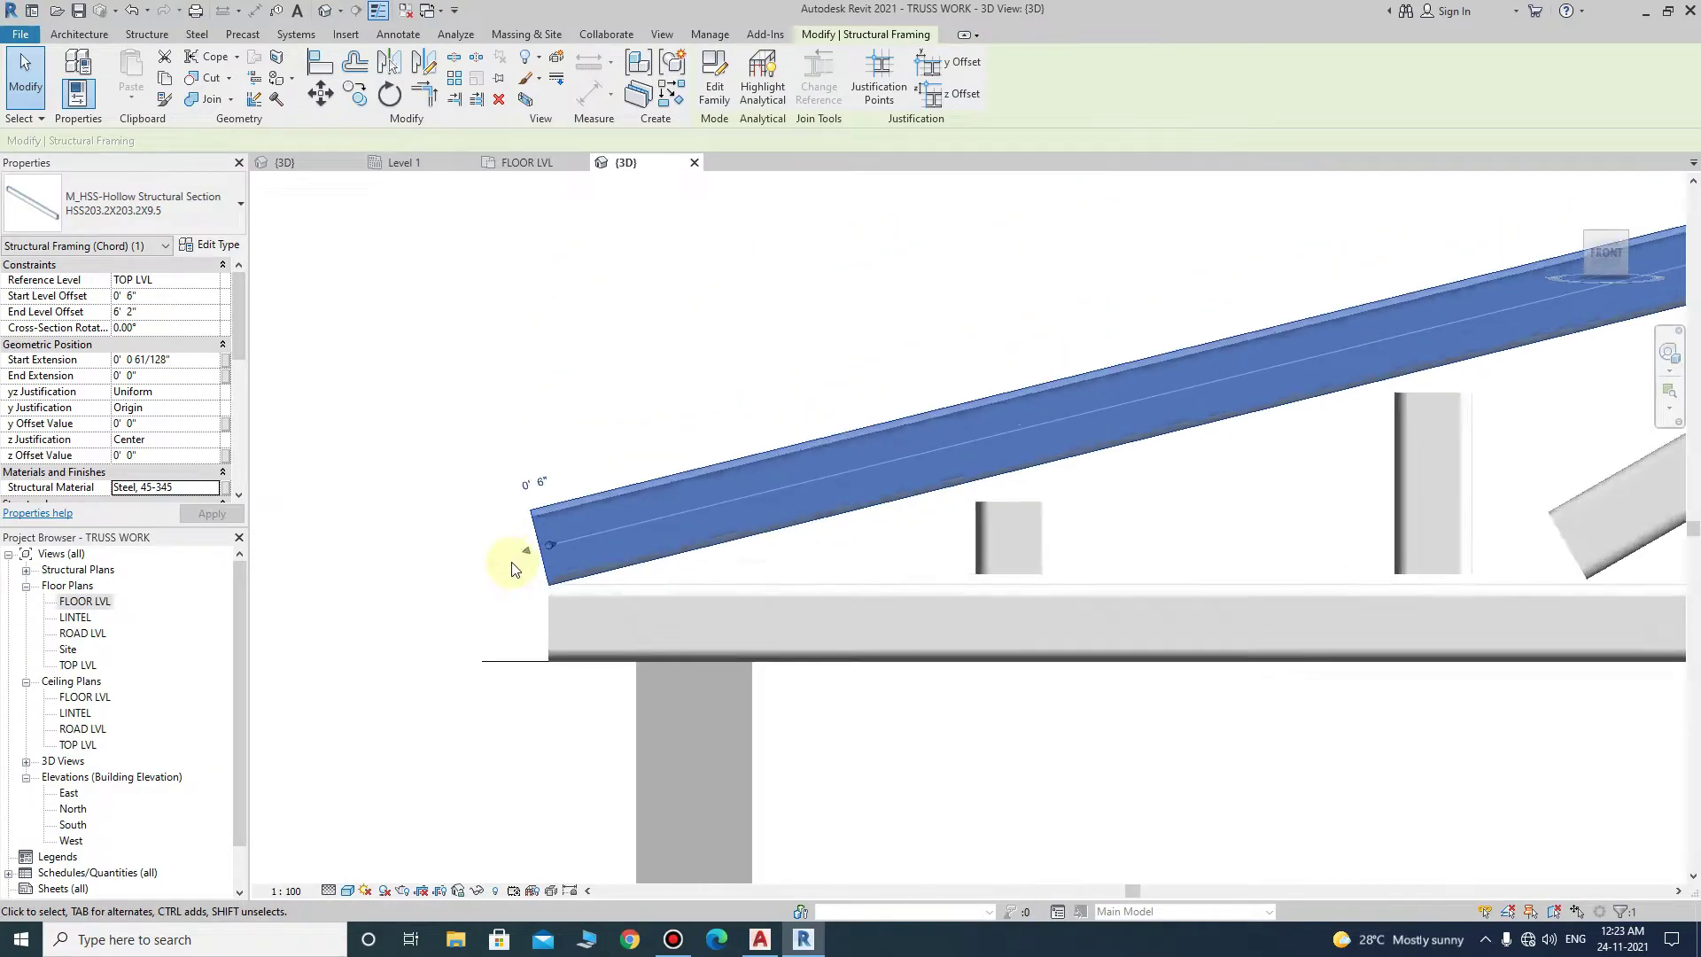
pyautogui.scroll(-3, 505, 567)
pyautogui.scroll(-3, 477, 585)
pyautogui.click(804, 724)
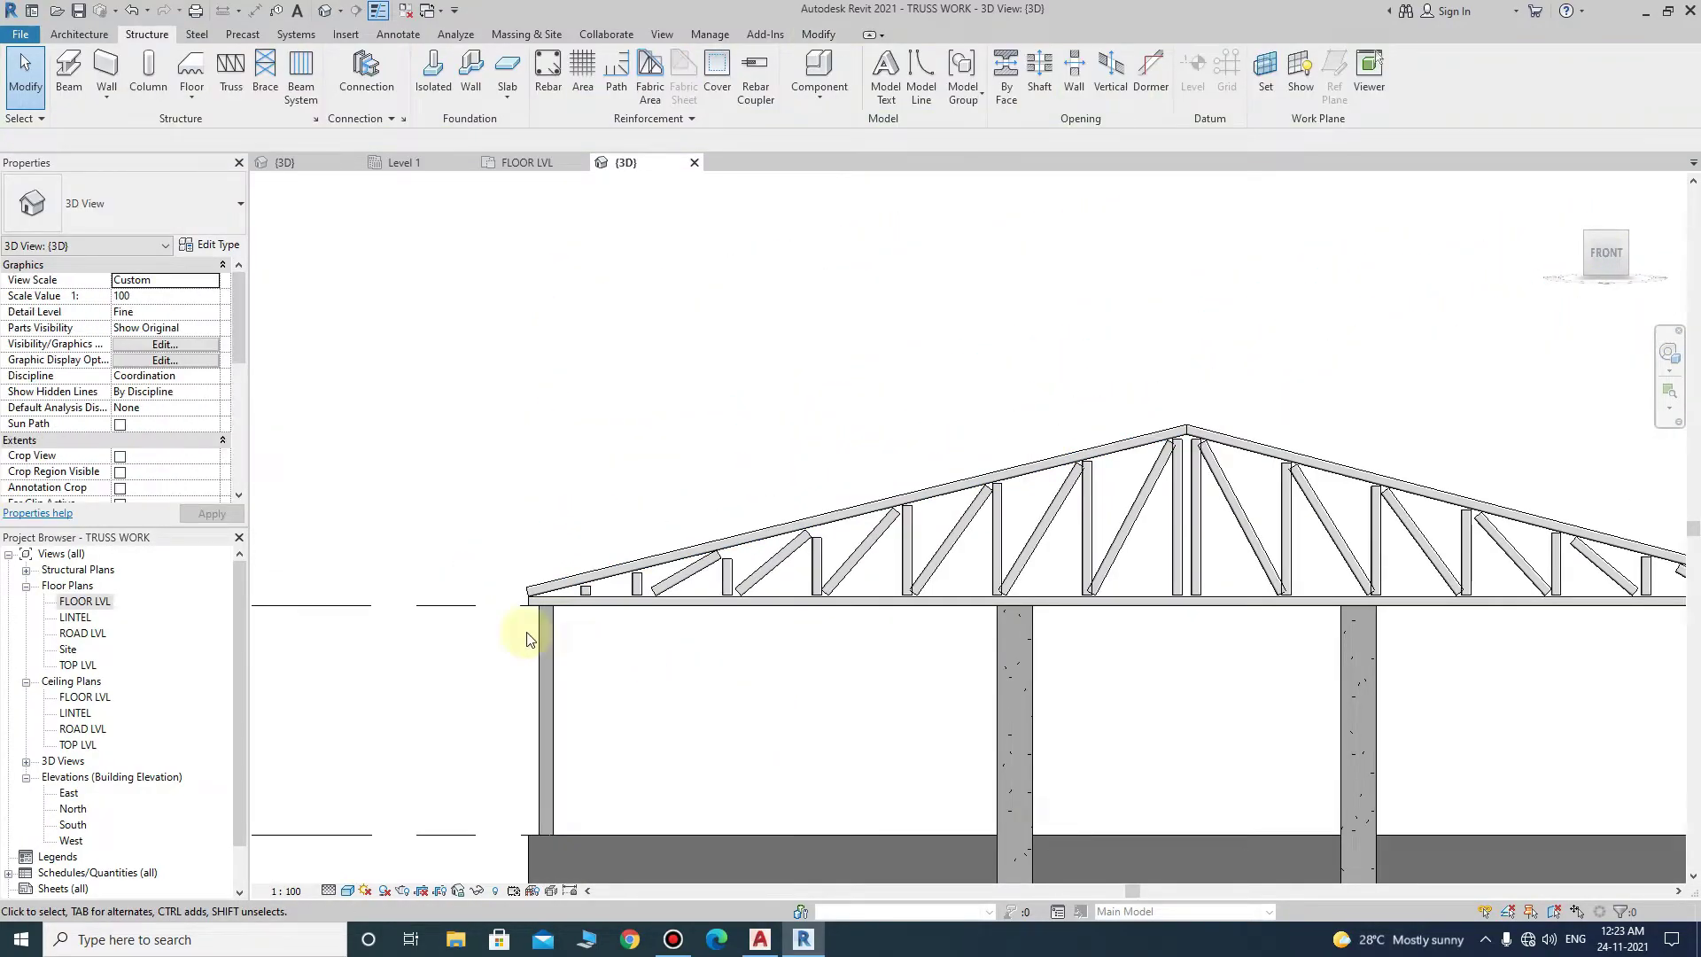
# - Stretch the truss bottom chord's right end out past the right-end column, then deselect it
pyautogui.scroll(-2, 527, 637)
pyautogui.scroll(5, 1417, 694)
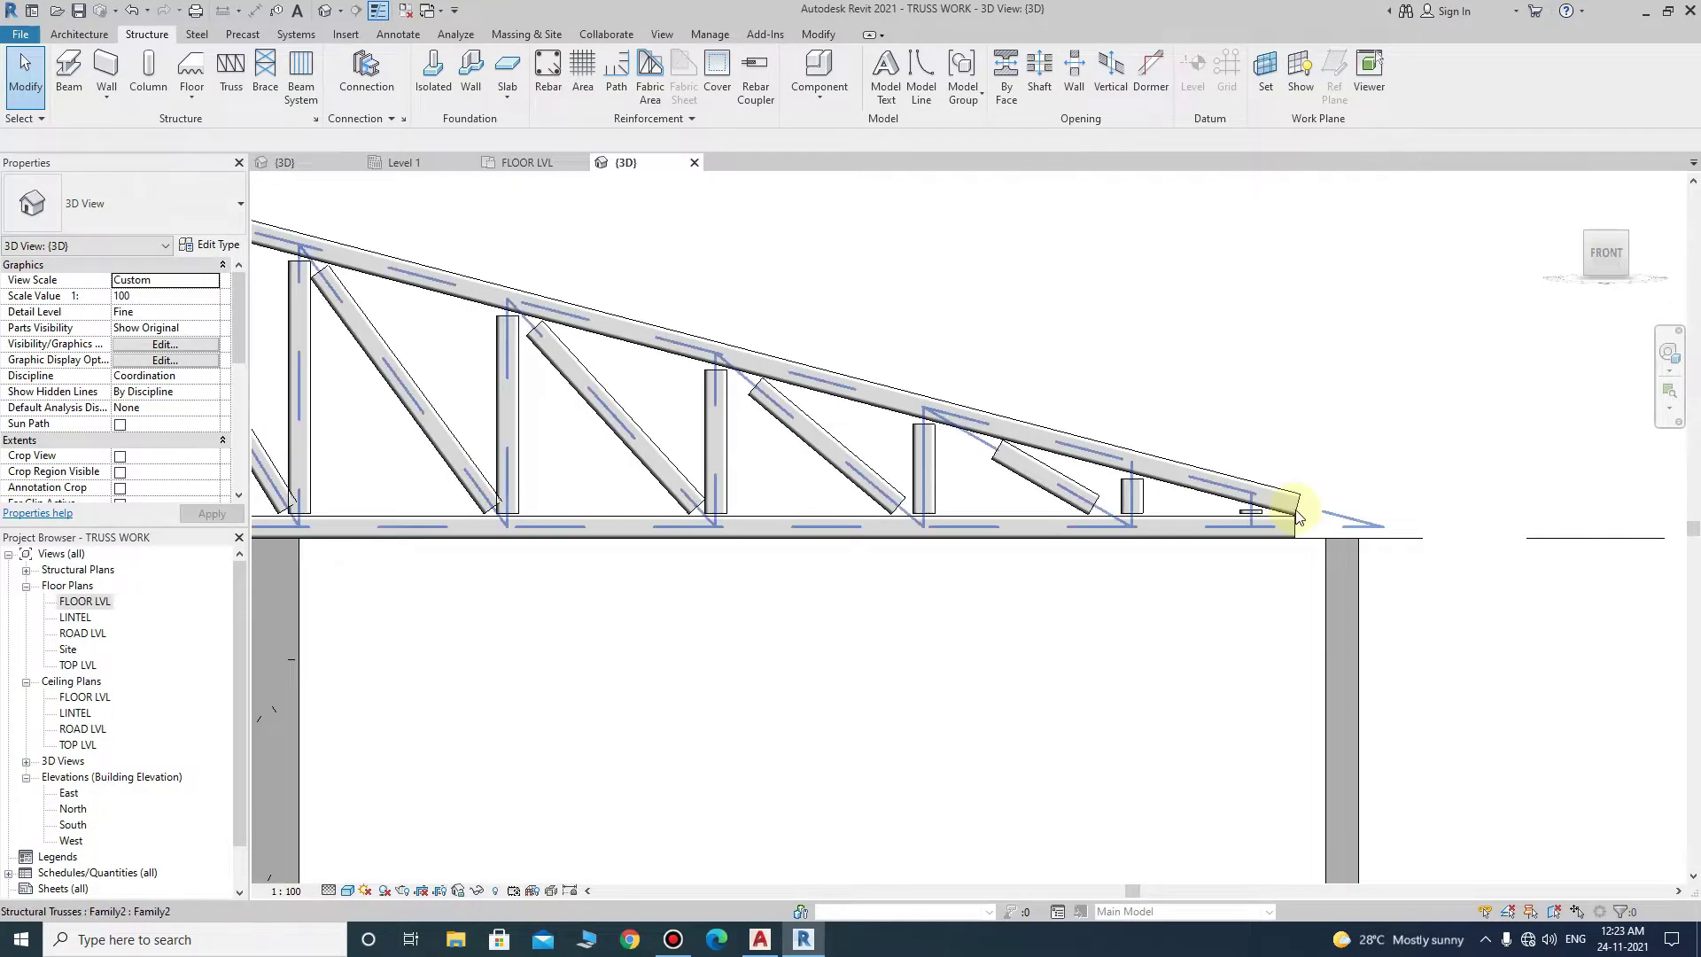
pyautogui.click(1314, 530)
pyautogui.scroll(3, 1304, 532)
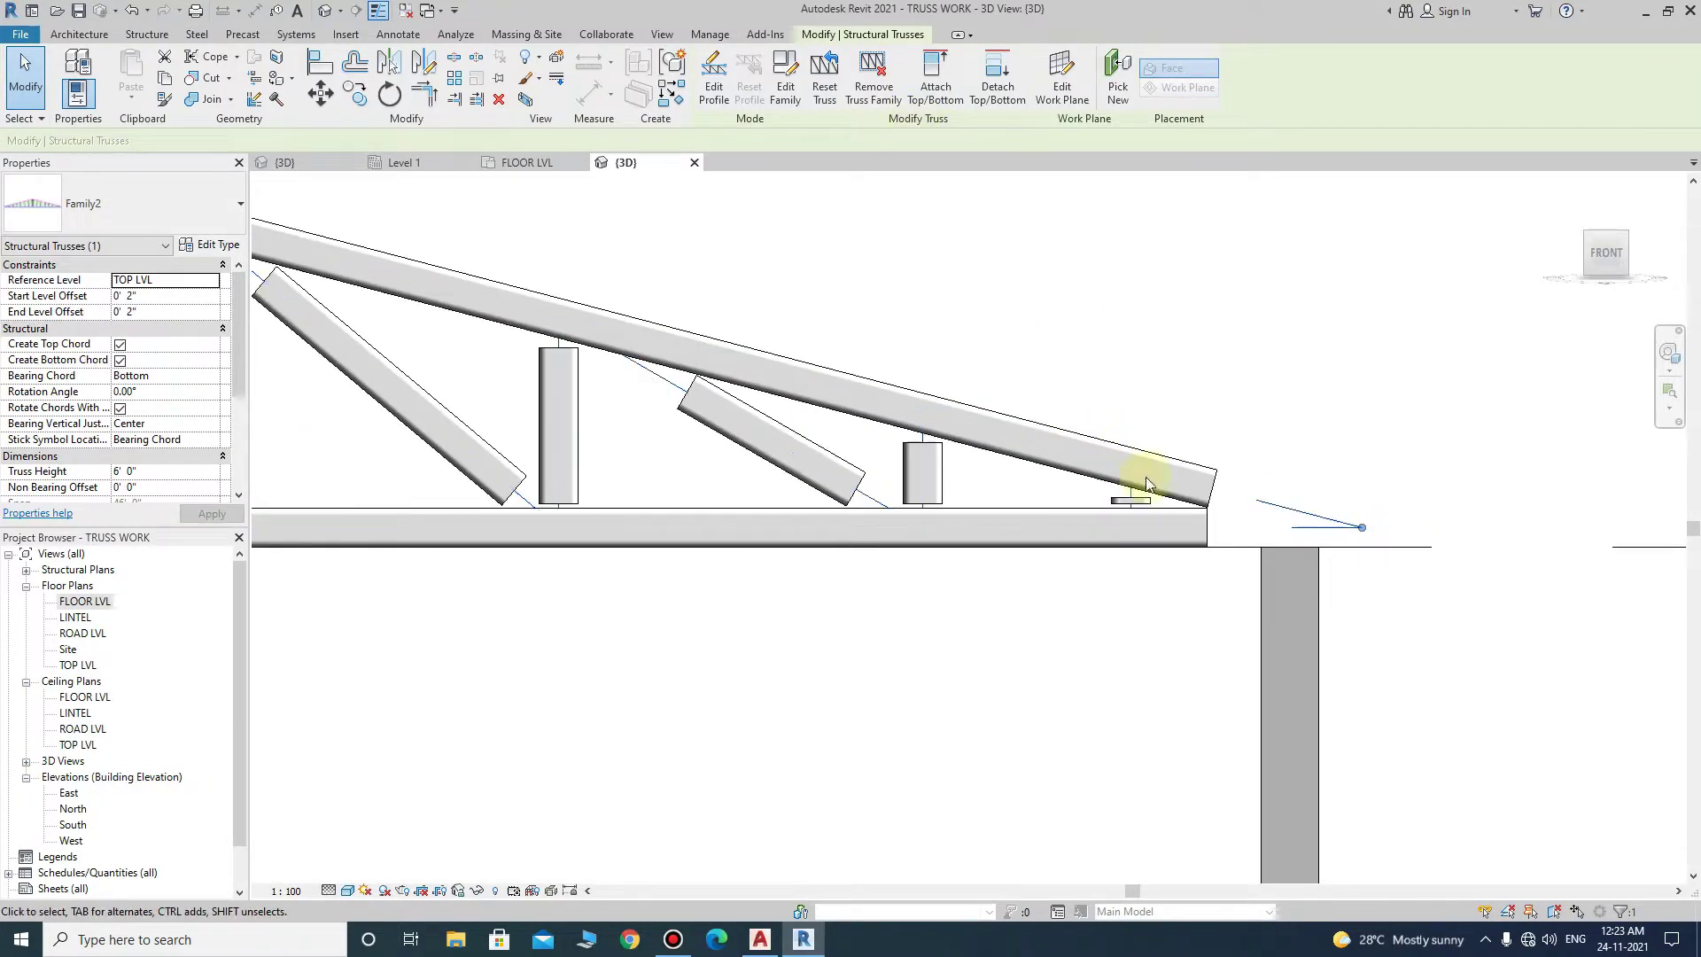
pyautogui.click(1202, 523)
pyautogui.scroll(-2, 1152, 522)
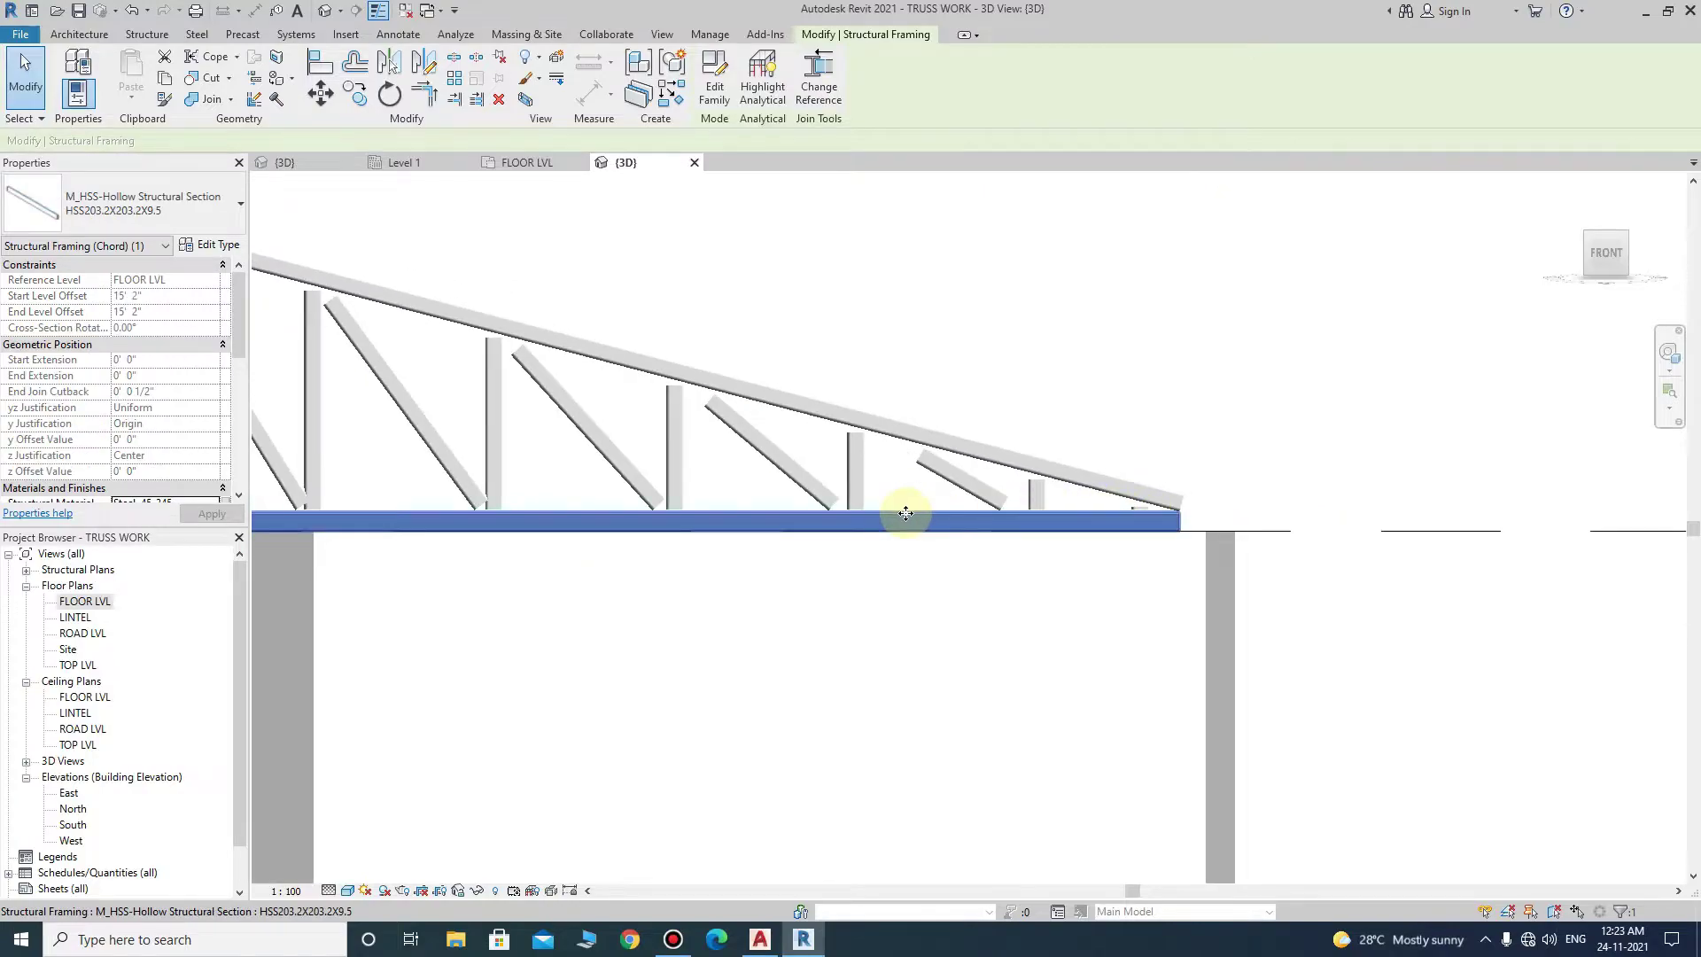
pyautogui.scroll(-2, 752, 540)
pyautogui.scroll(-1, 684, 558)
pyautogui.scroll(2, 592, 520)
pyautogui.scroll(2, 632, 533)
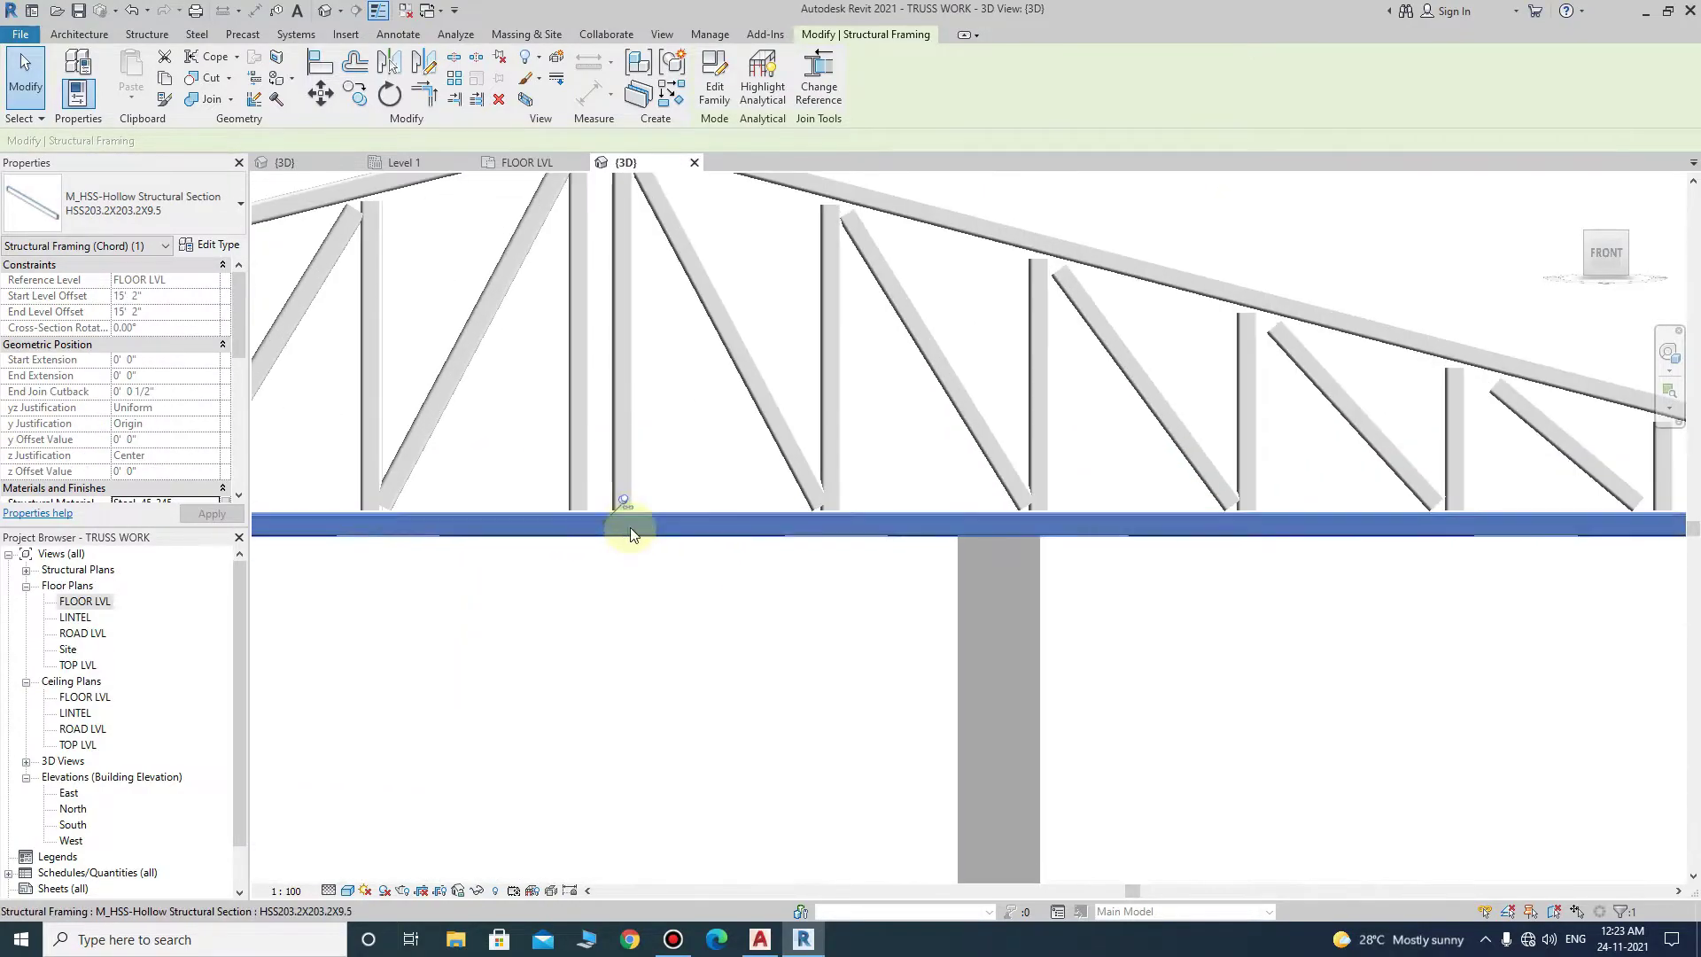
pyautogui.scroll(-2, 624, 500)
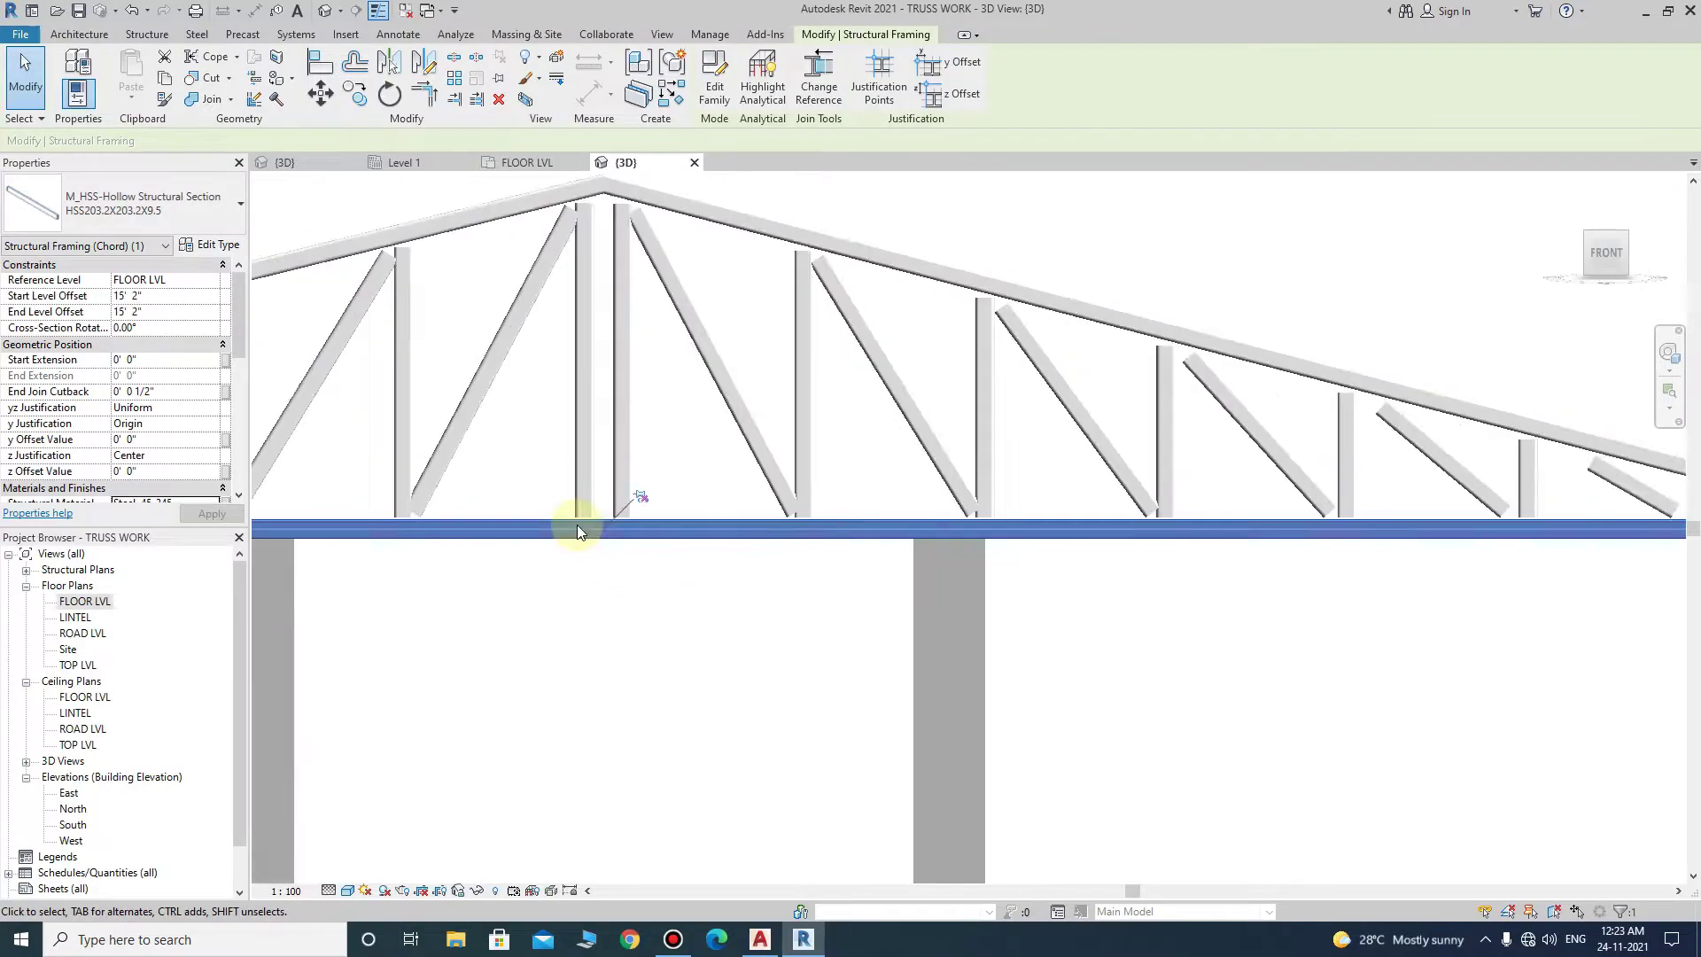
pyautogui.scroll(-2, 577, 523)
pyautogui.scroll(3, 895, 545)
pyautogui.scroll(5, 895, 545)
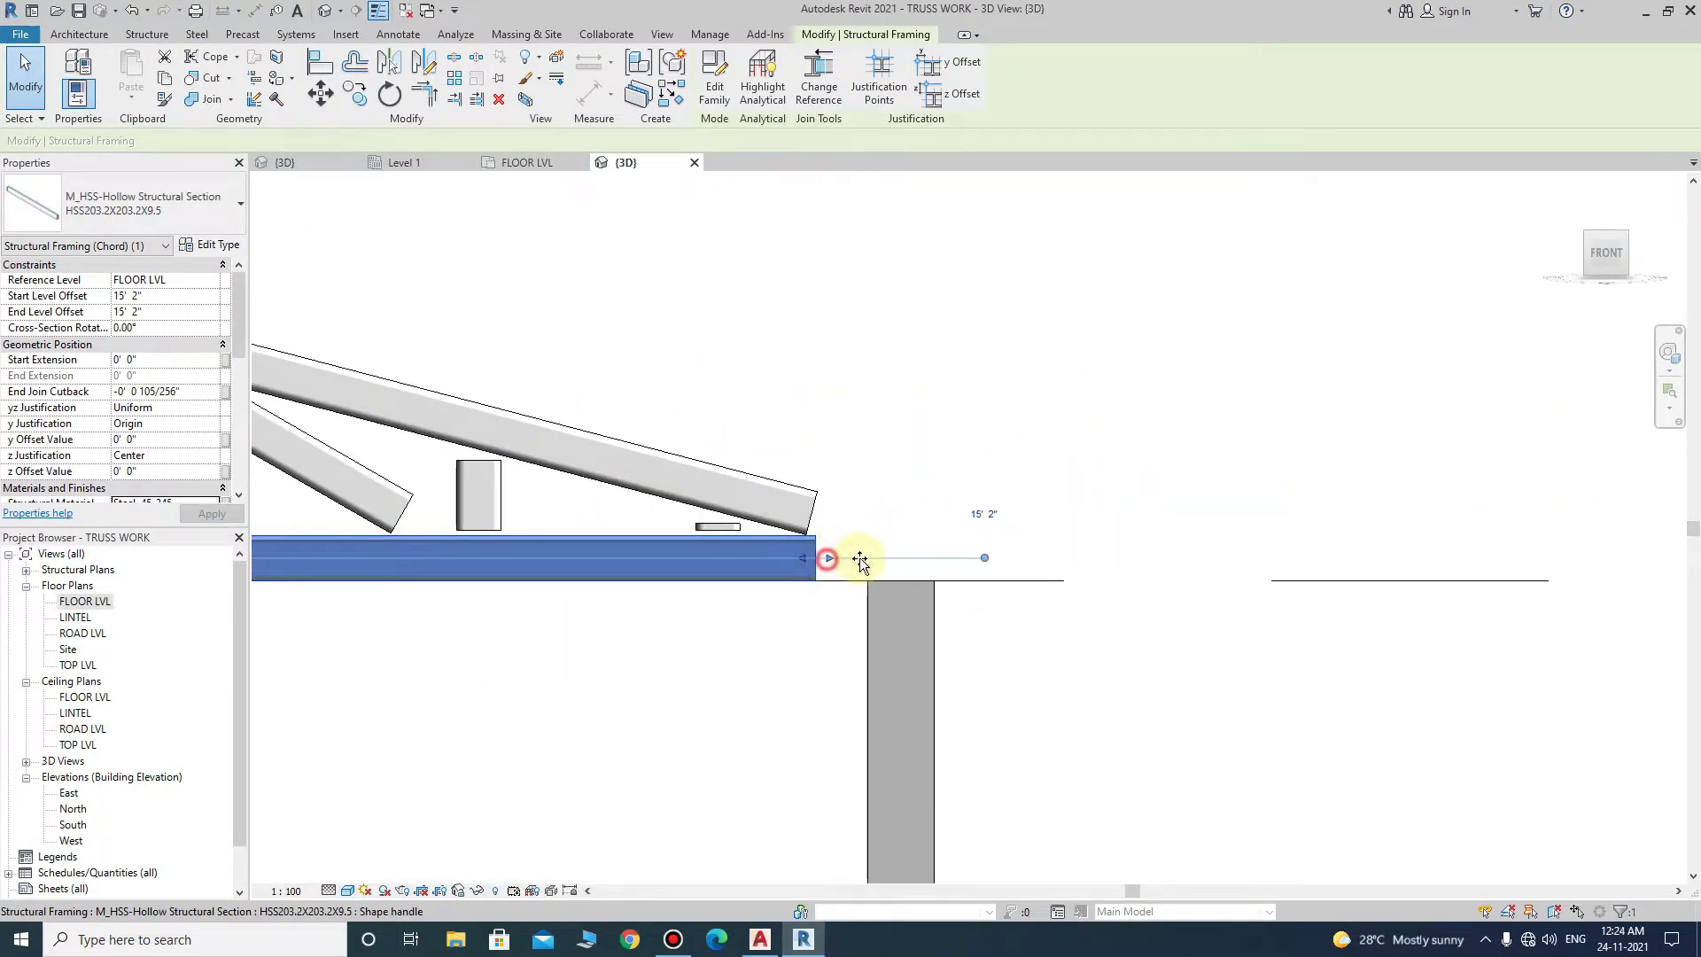
pyautogui.moveTo(860, 560); pyautogui.dragTo(982, 560)
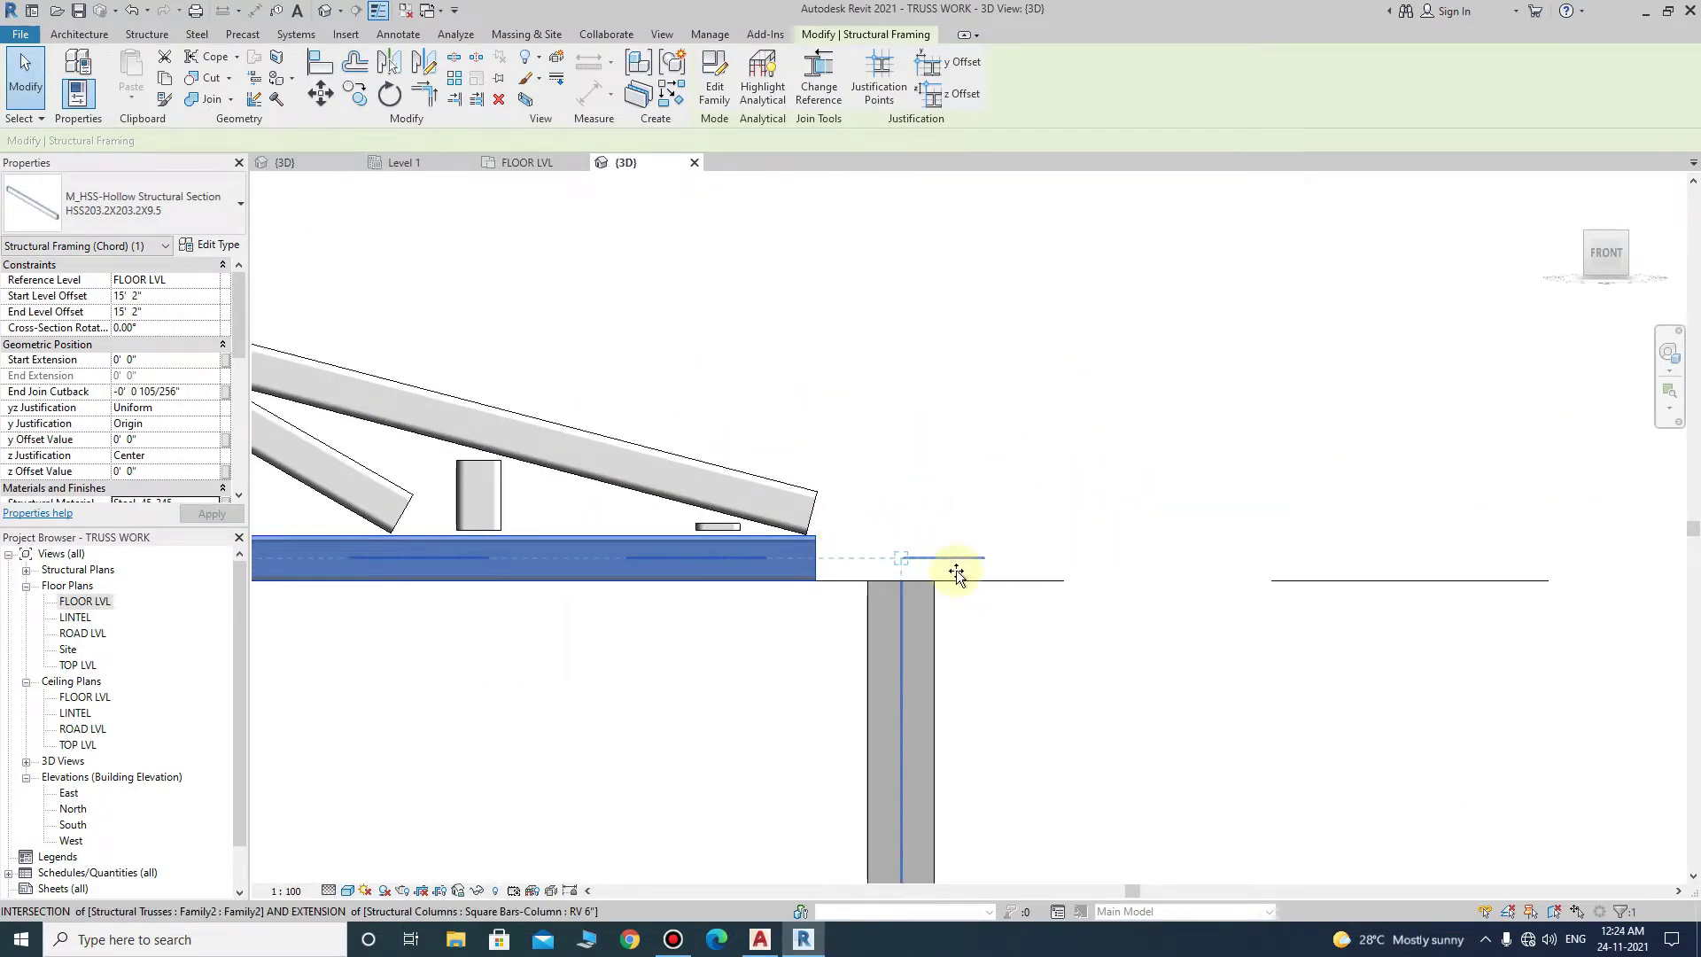
pyautogui.click(1001, 642)
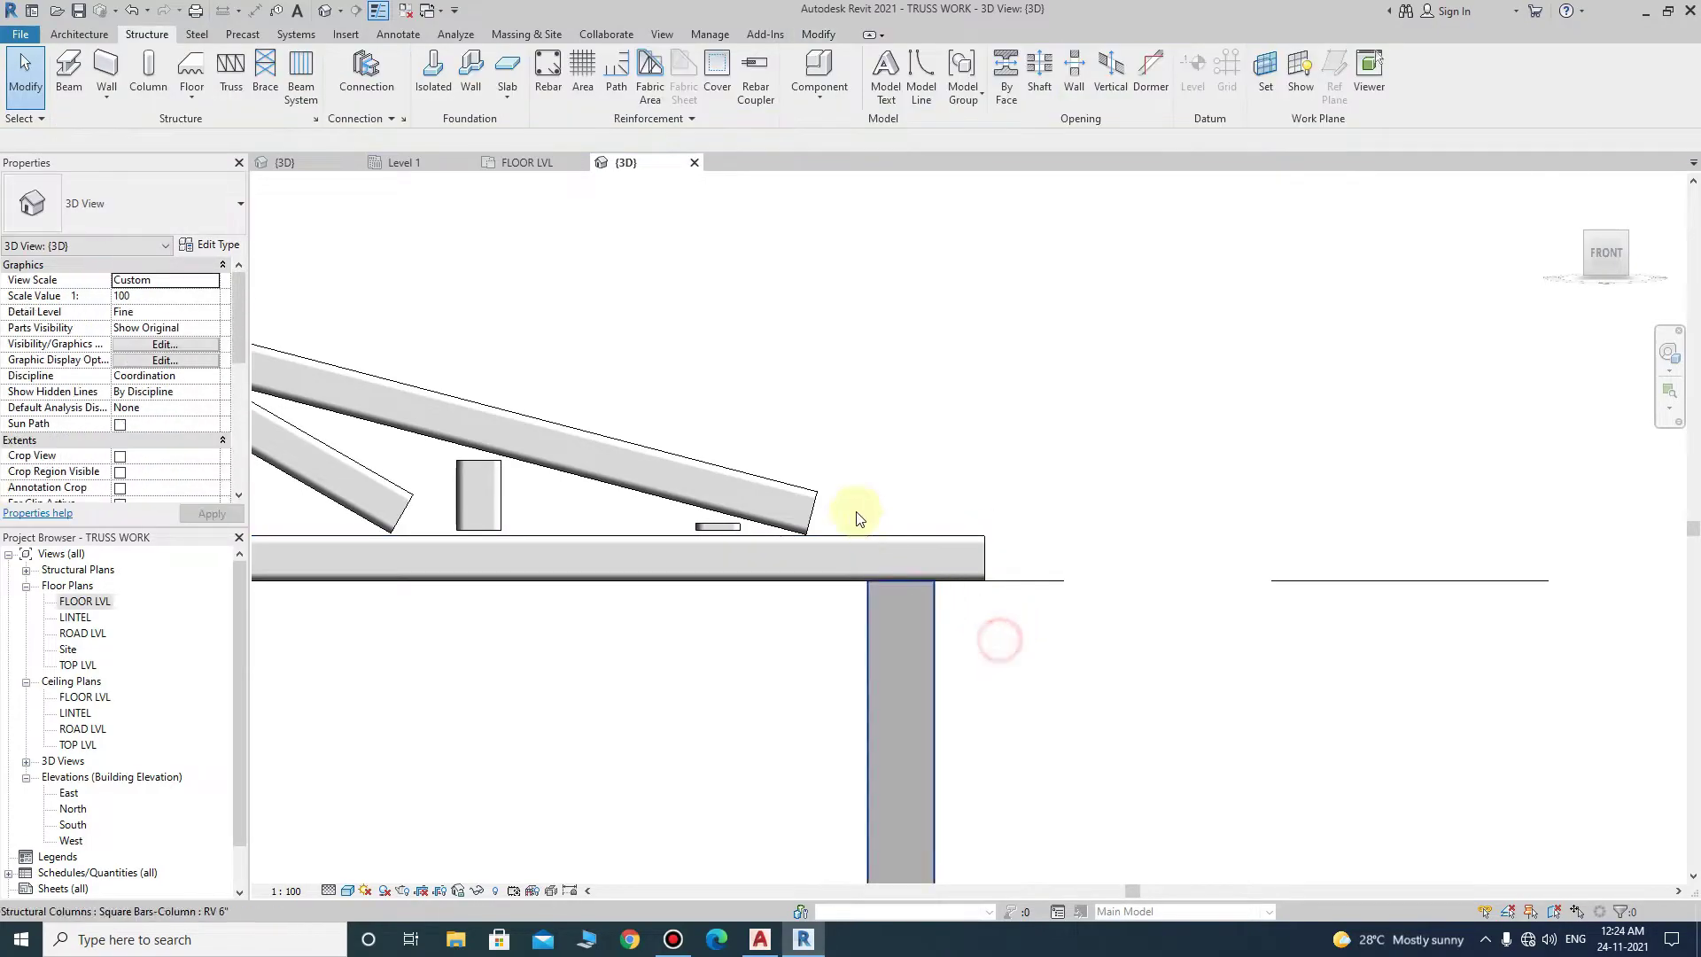
# - Drag the sloped top chord's lower end right along the bottom chord, giving a -0' 5 11/16" cutback
pyautogui.click(806, 509)
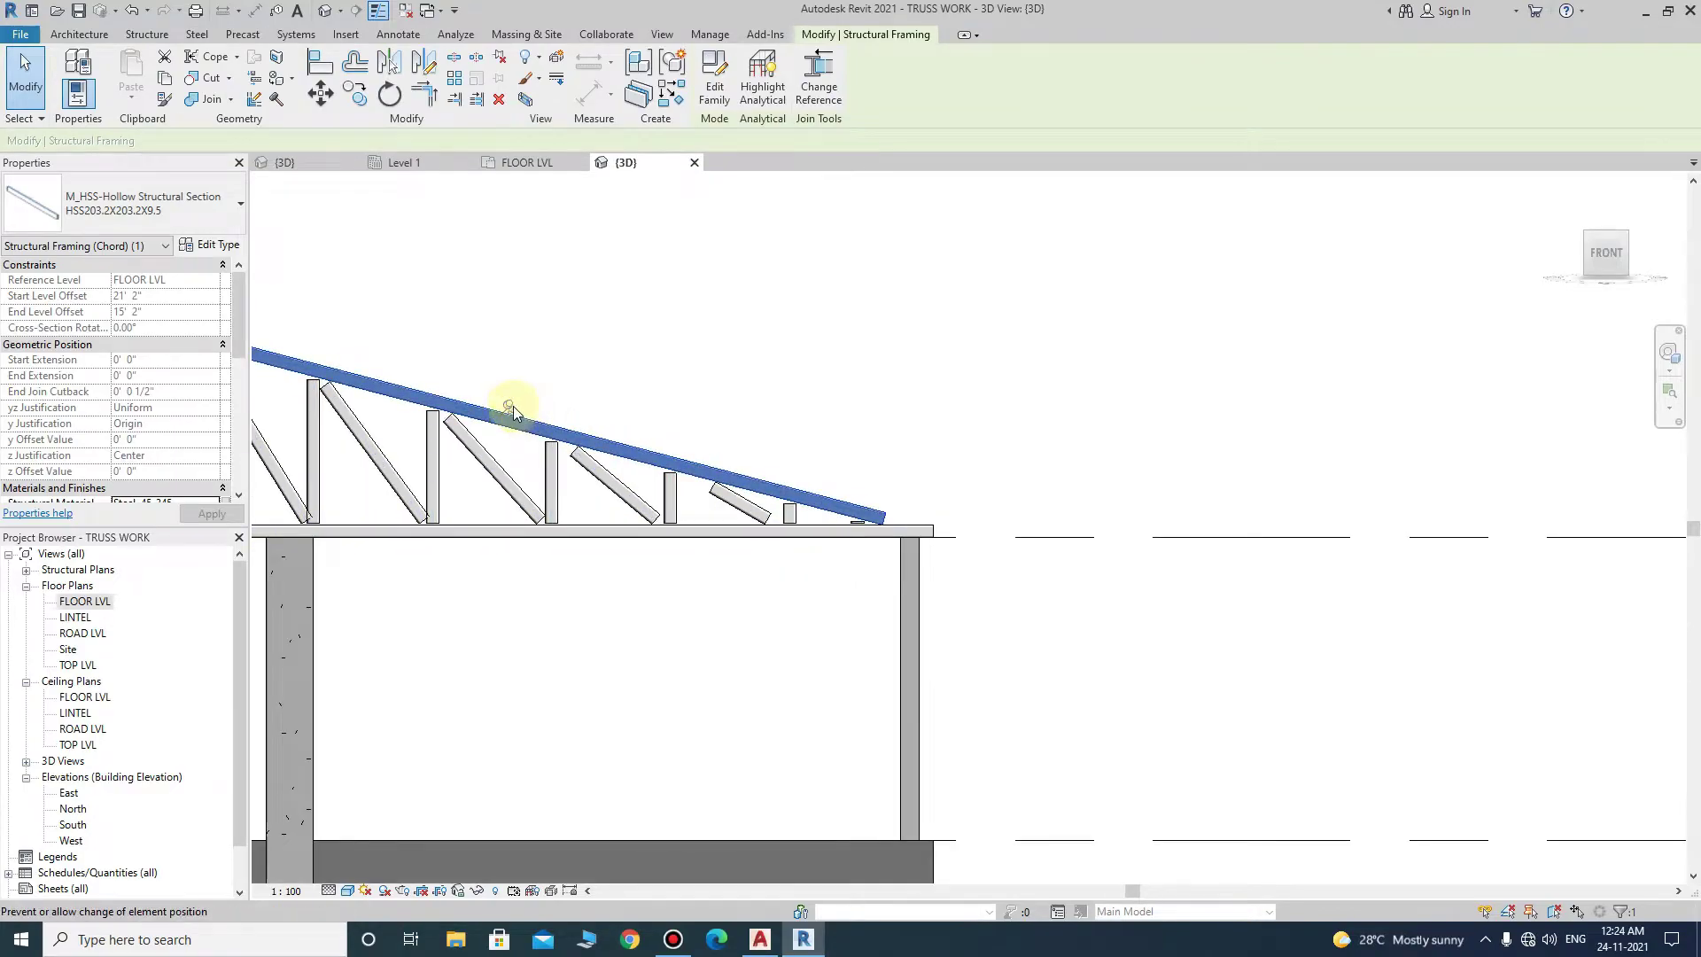
pyautogui.scroll(2, 910, 520)
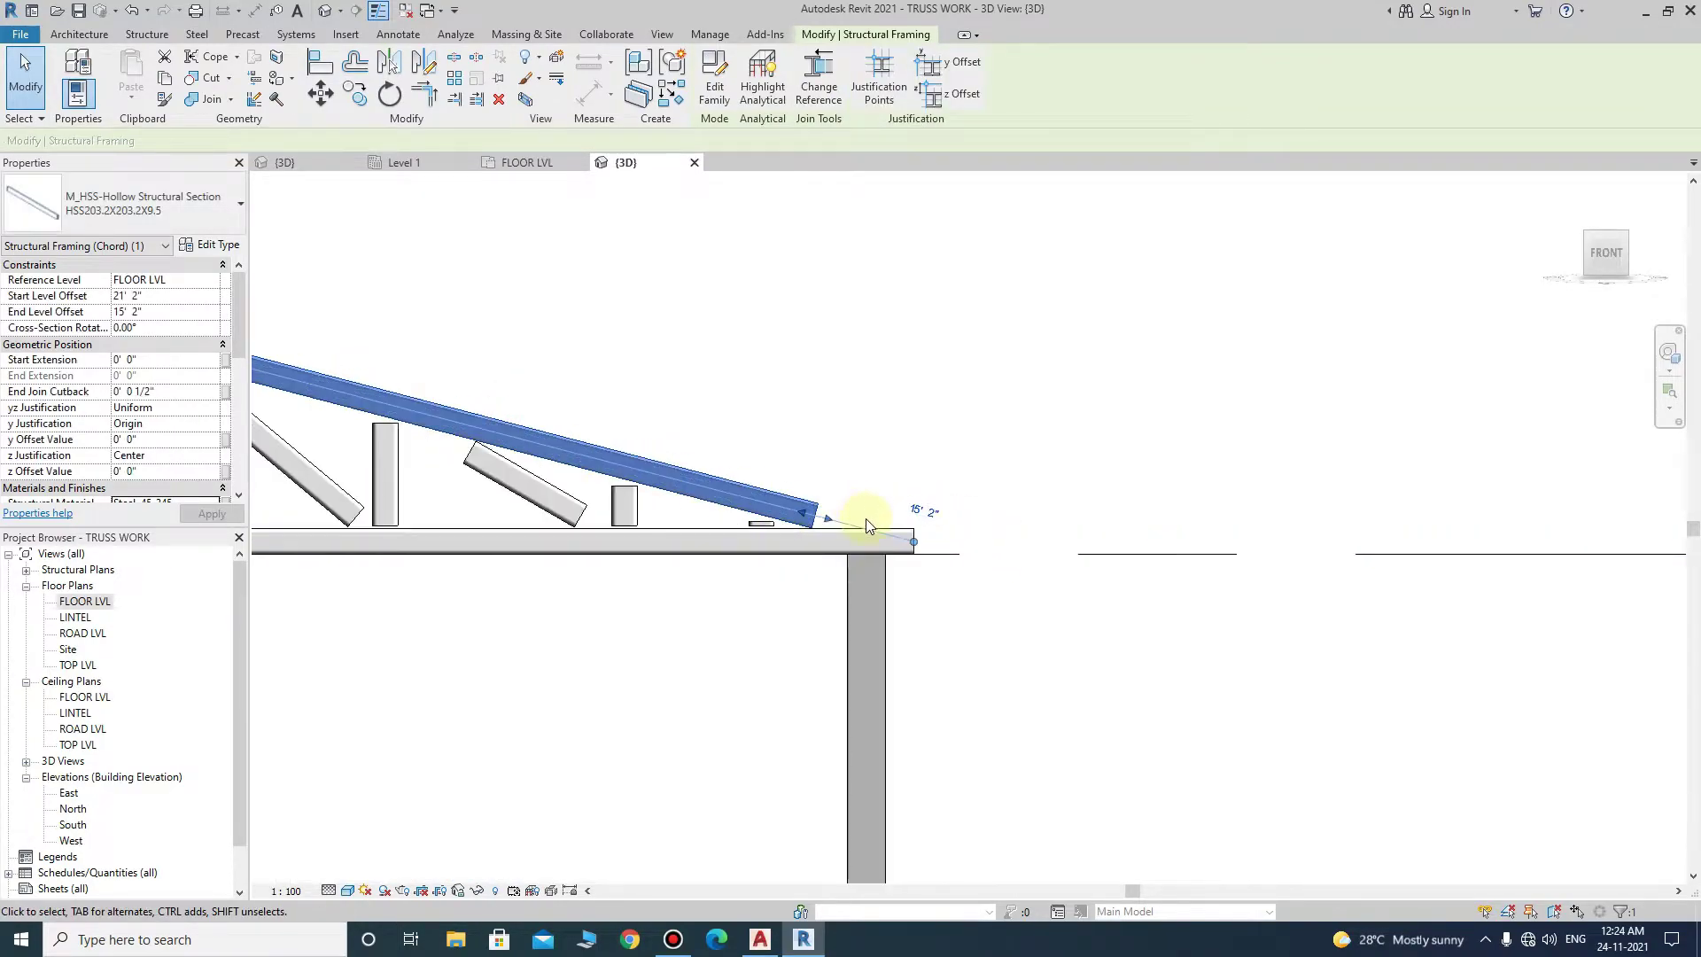
pyautogui.click(914, 541)
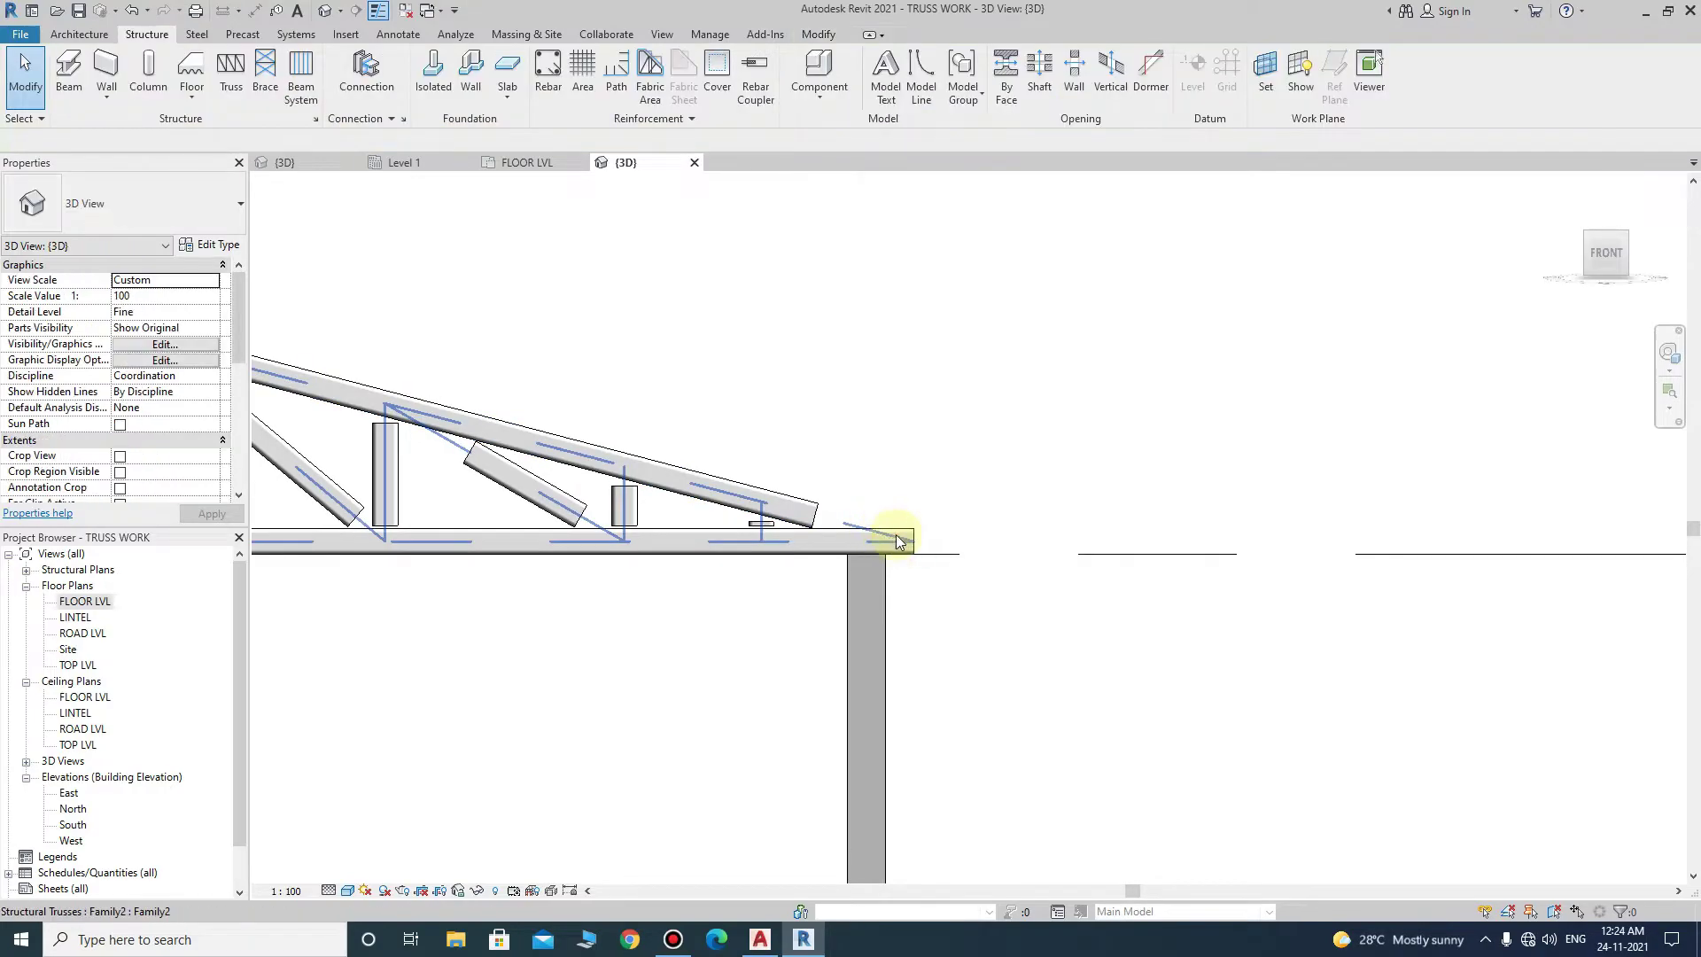
pyautogui.click(813, 507)
pyautogui.scroll(2, 833, 521)
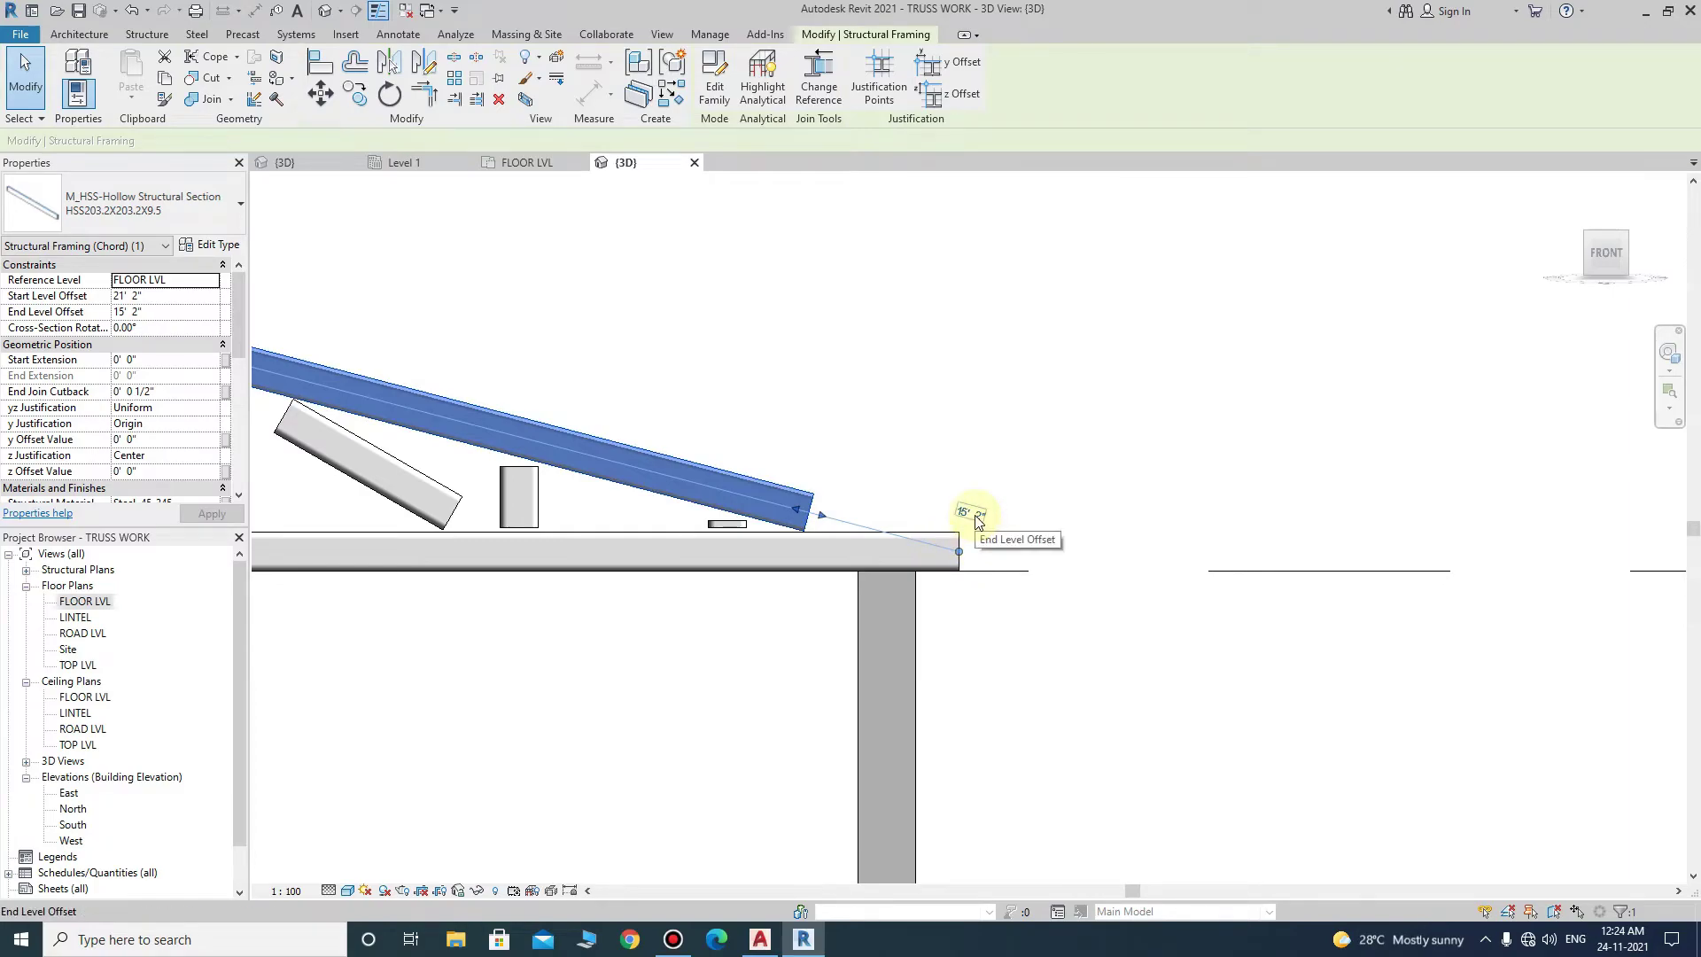
pyautogui.moveTo(822, 518); pyautogui.dragTo(834, 521)
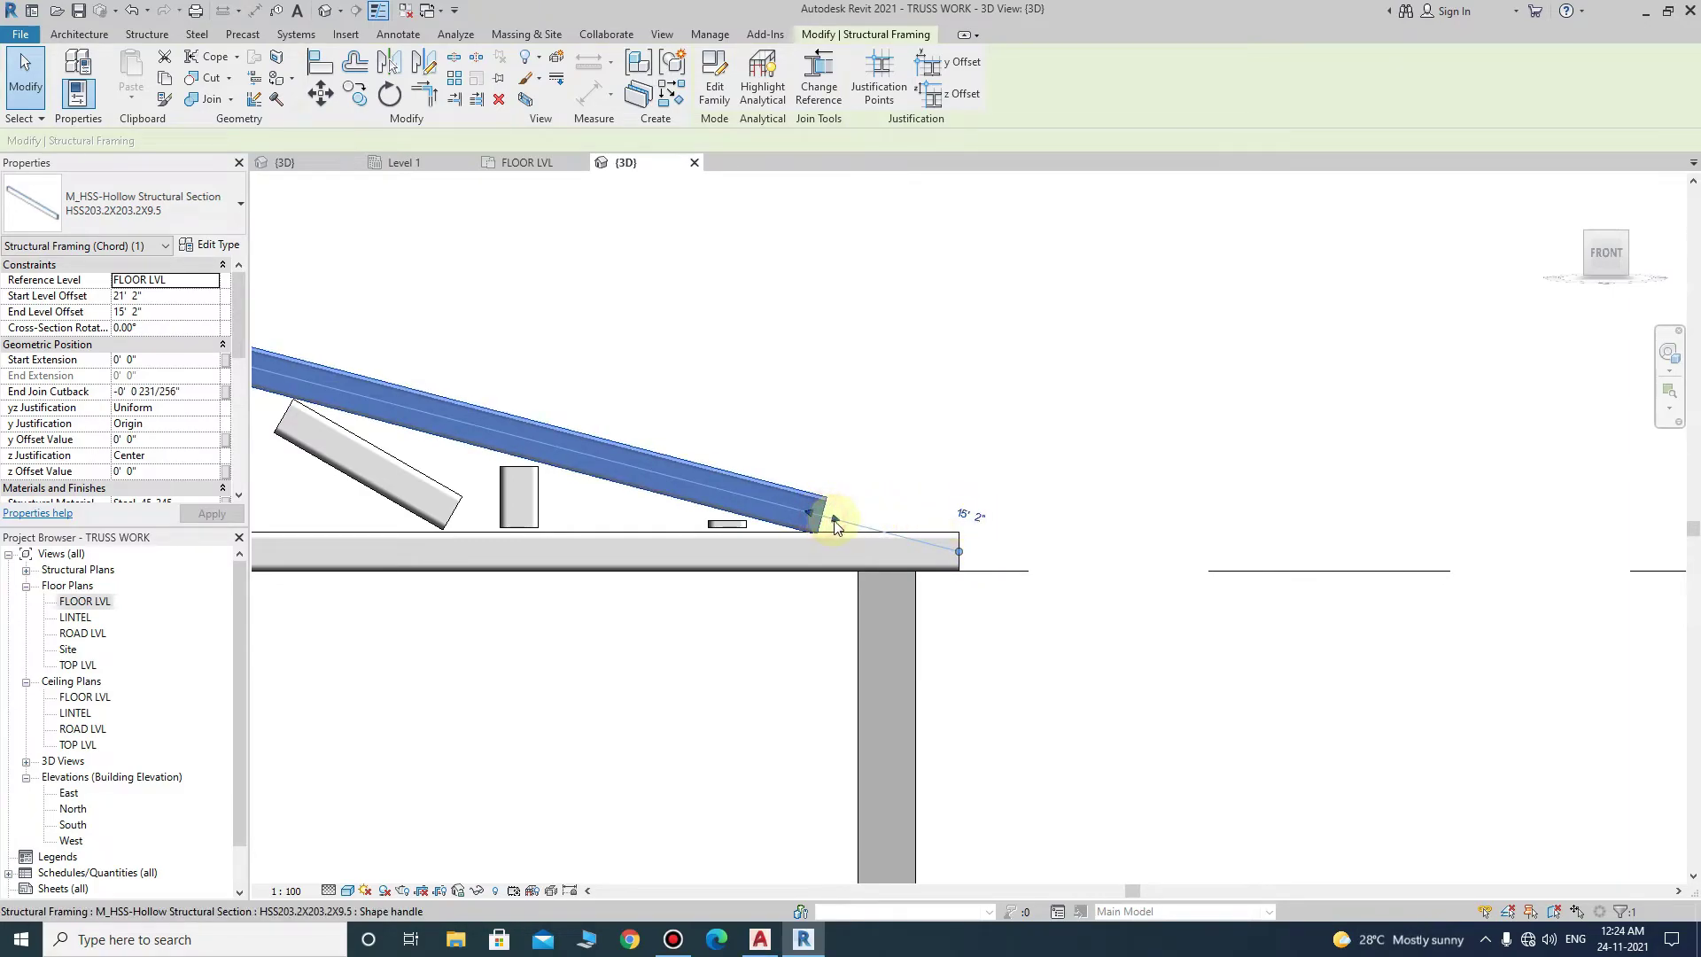
pyautogui.moveTo(961, 554); pyautogui.dragTo(856, 530)
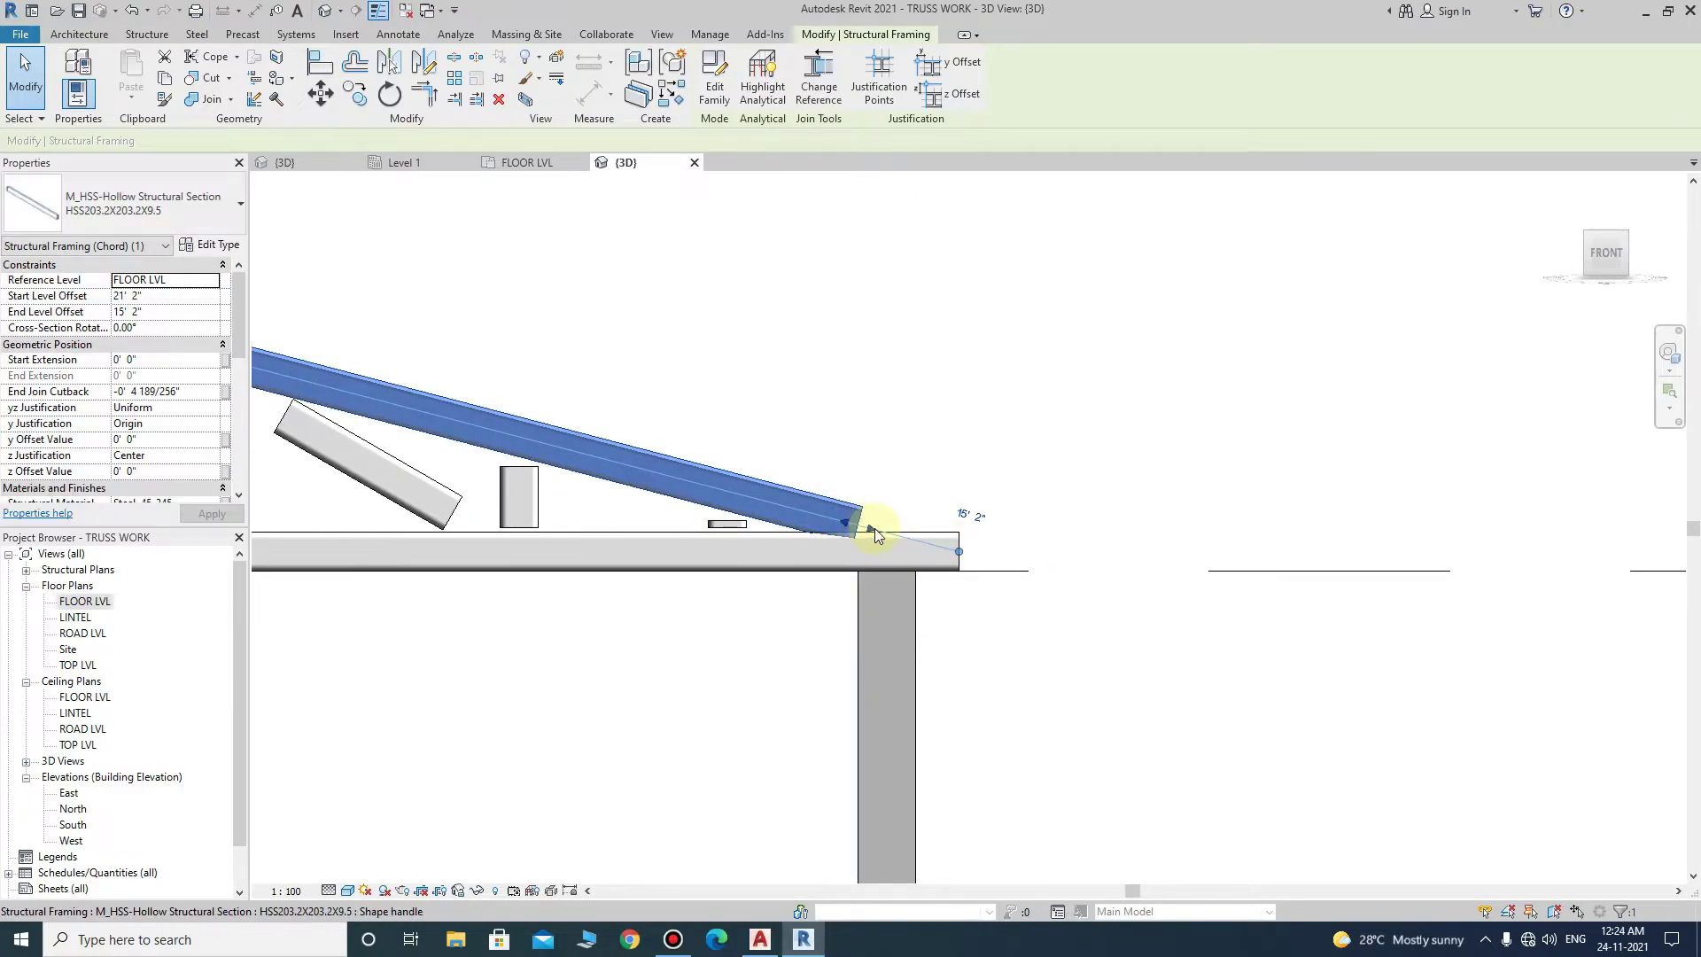
pyautogui.moveTo(873, 532); pyautogui.dragTo(893, 556)
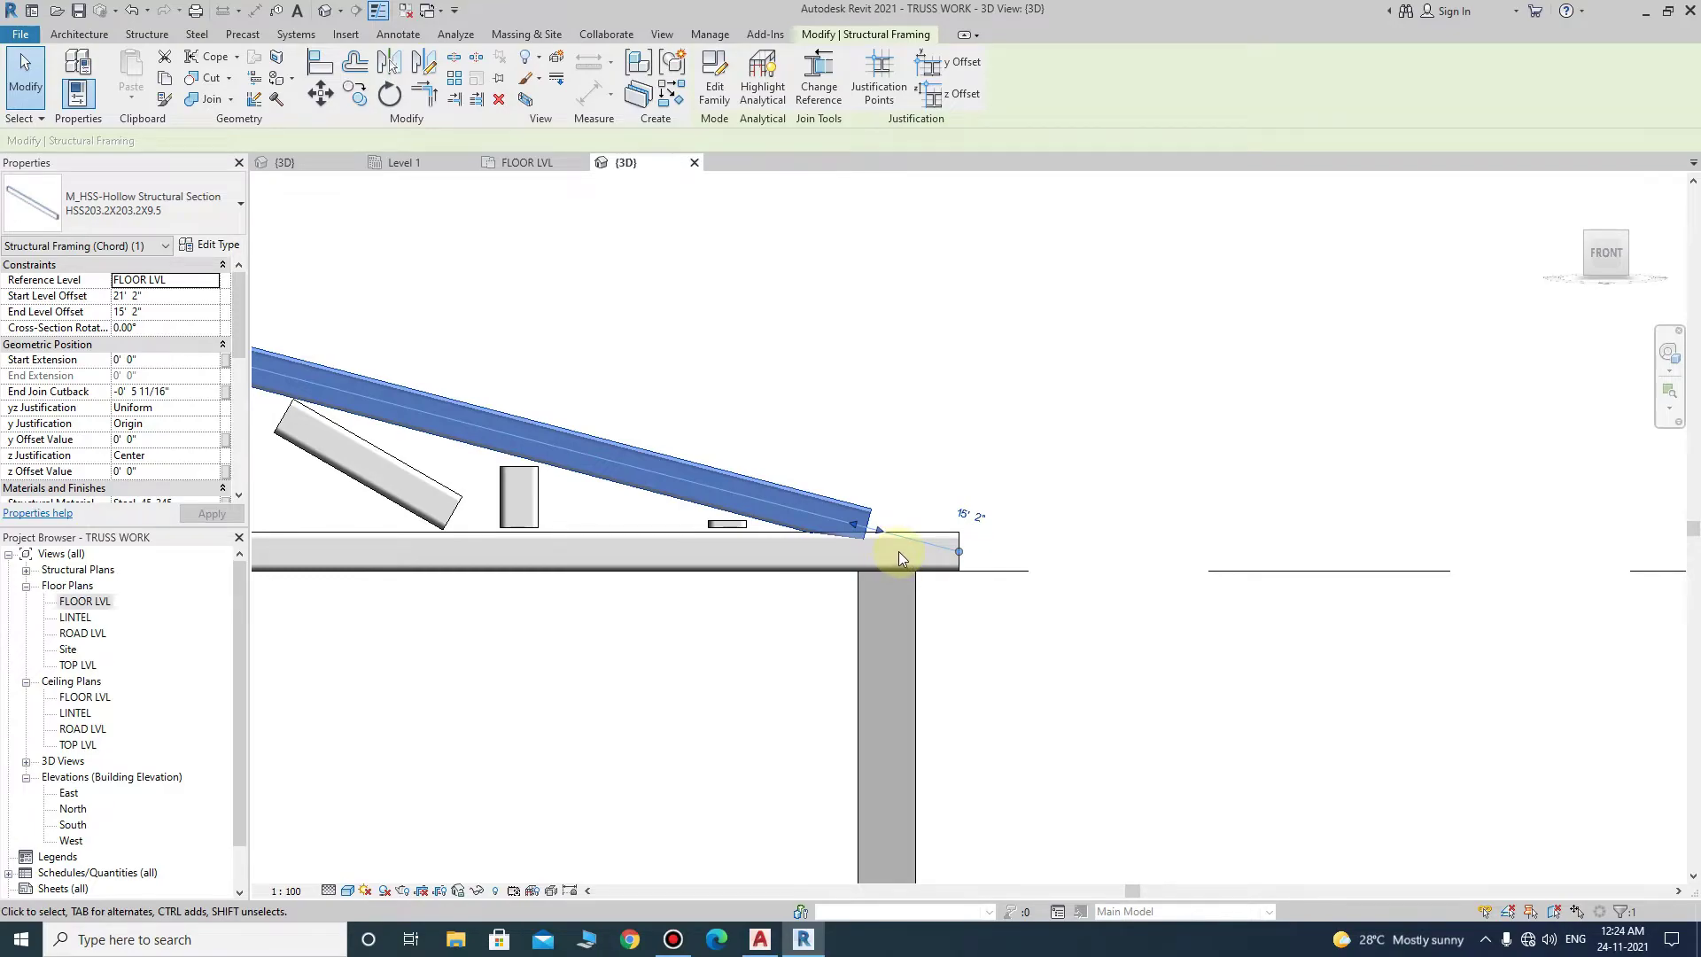
pyautogui.scroll(4, 960, 554)
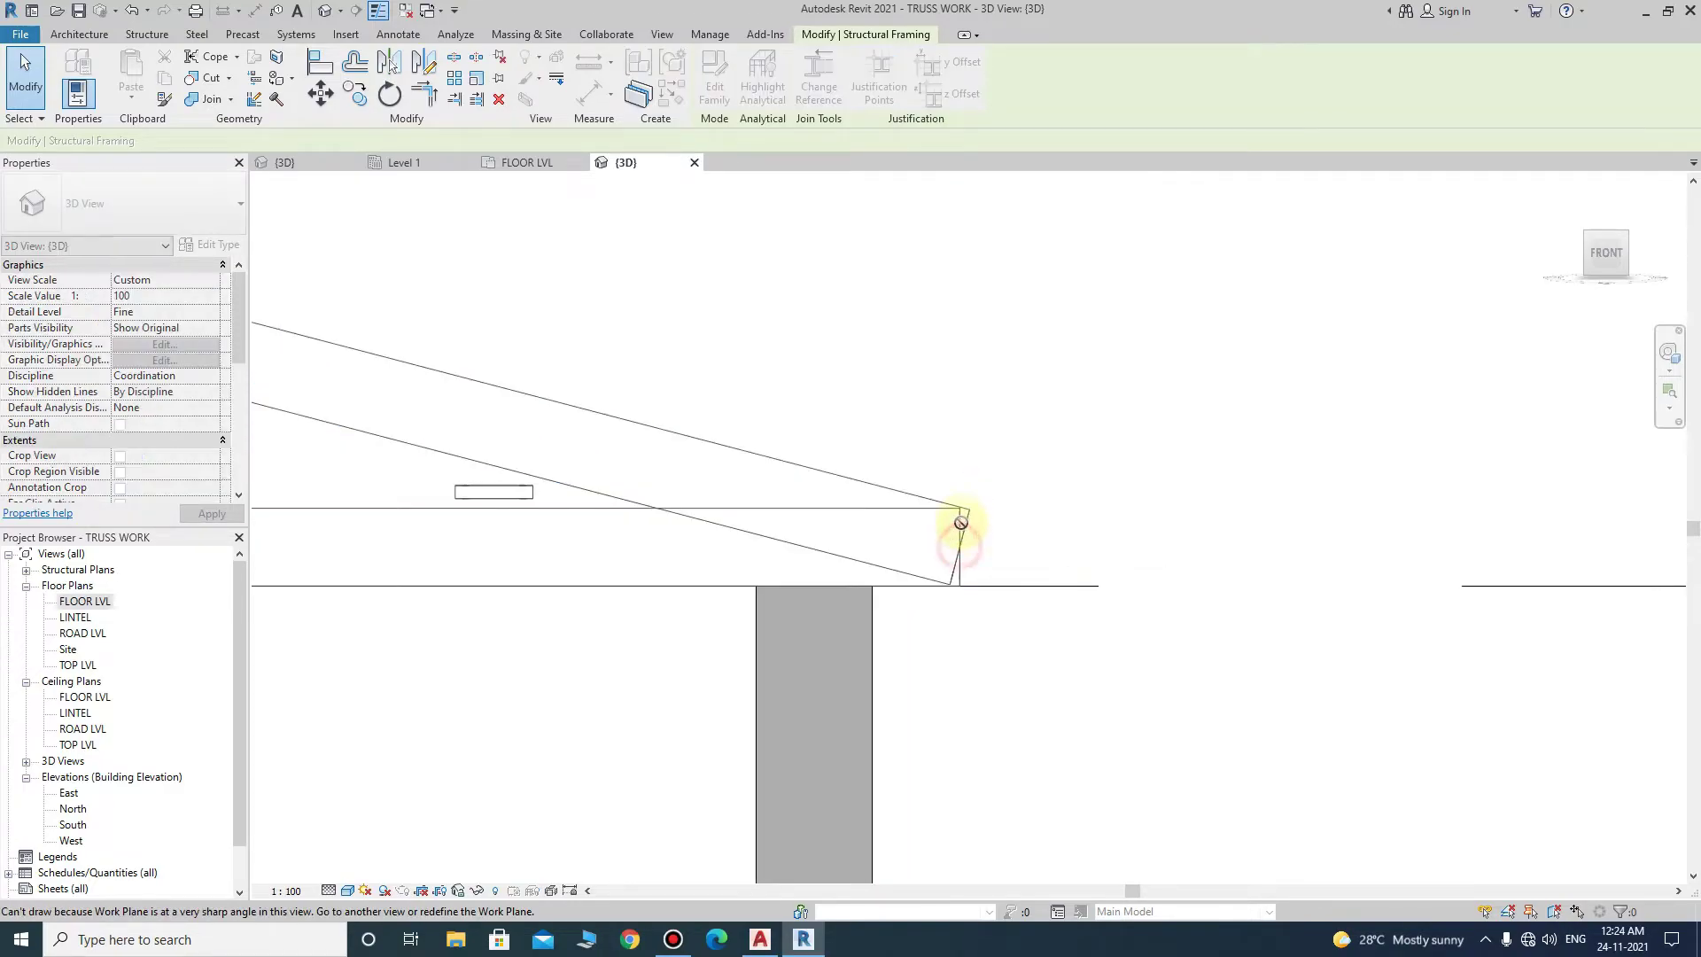
# - Select the truss's sloped top chord and try a 17' end level offset
pyautogui.press('Escape')
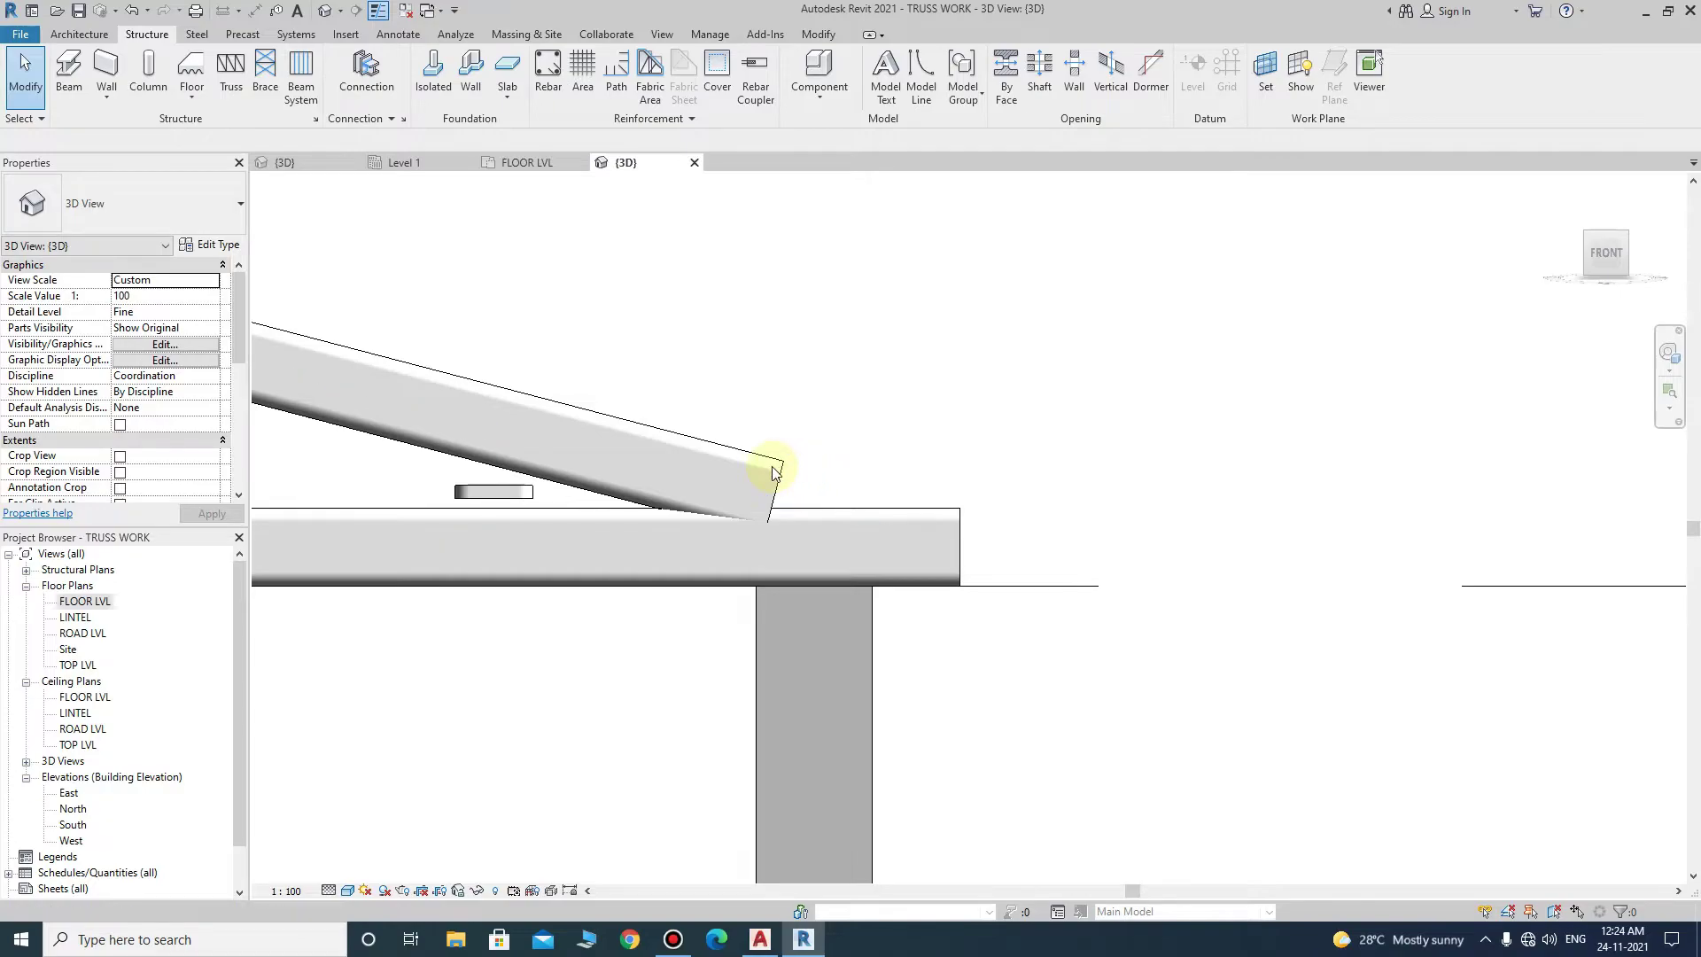
pyautogui.click(771, 482)
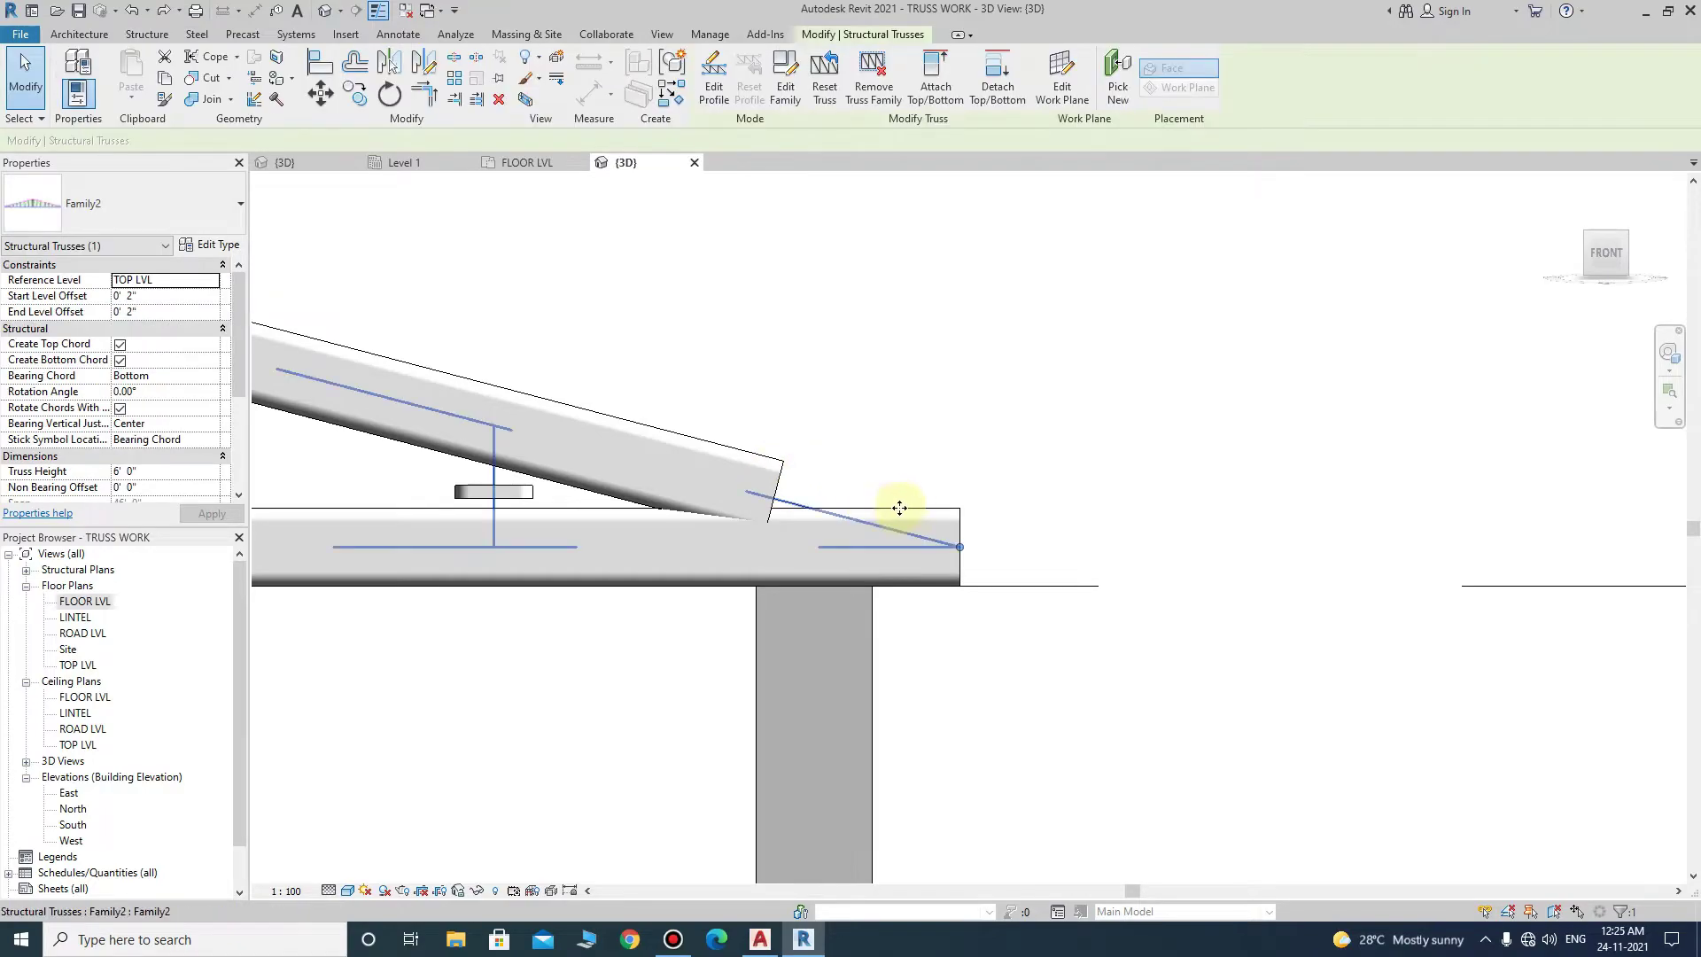
pyautogui.click(782, 465)
pyautogui.write('17')
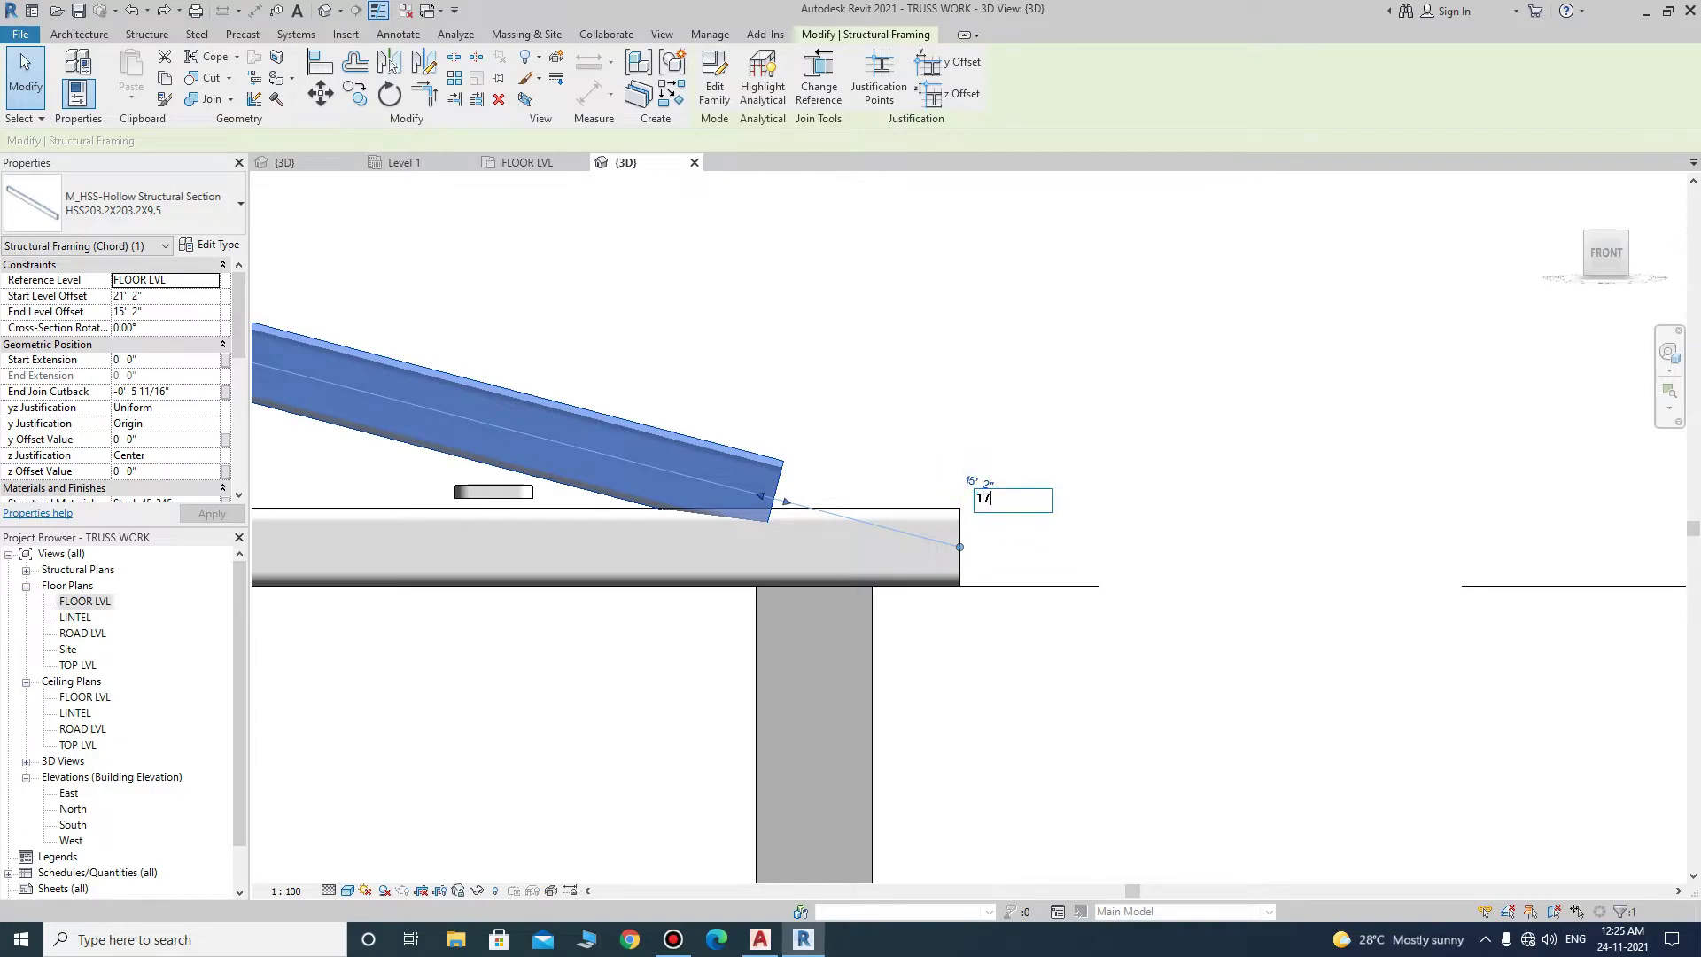
pyautogui.press('Return')
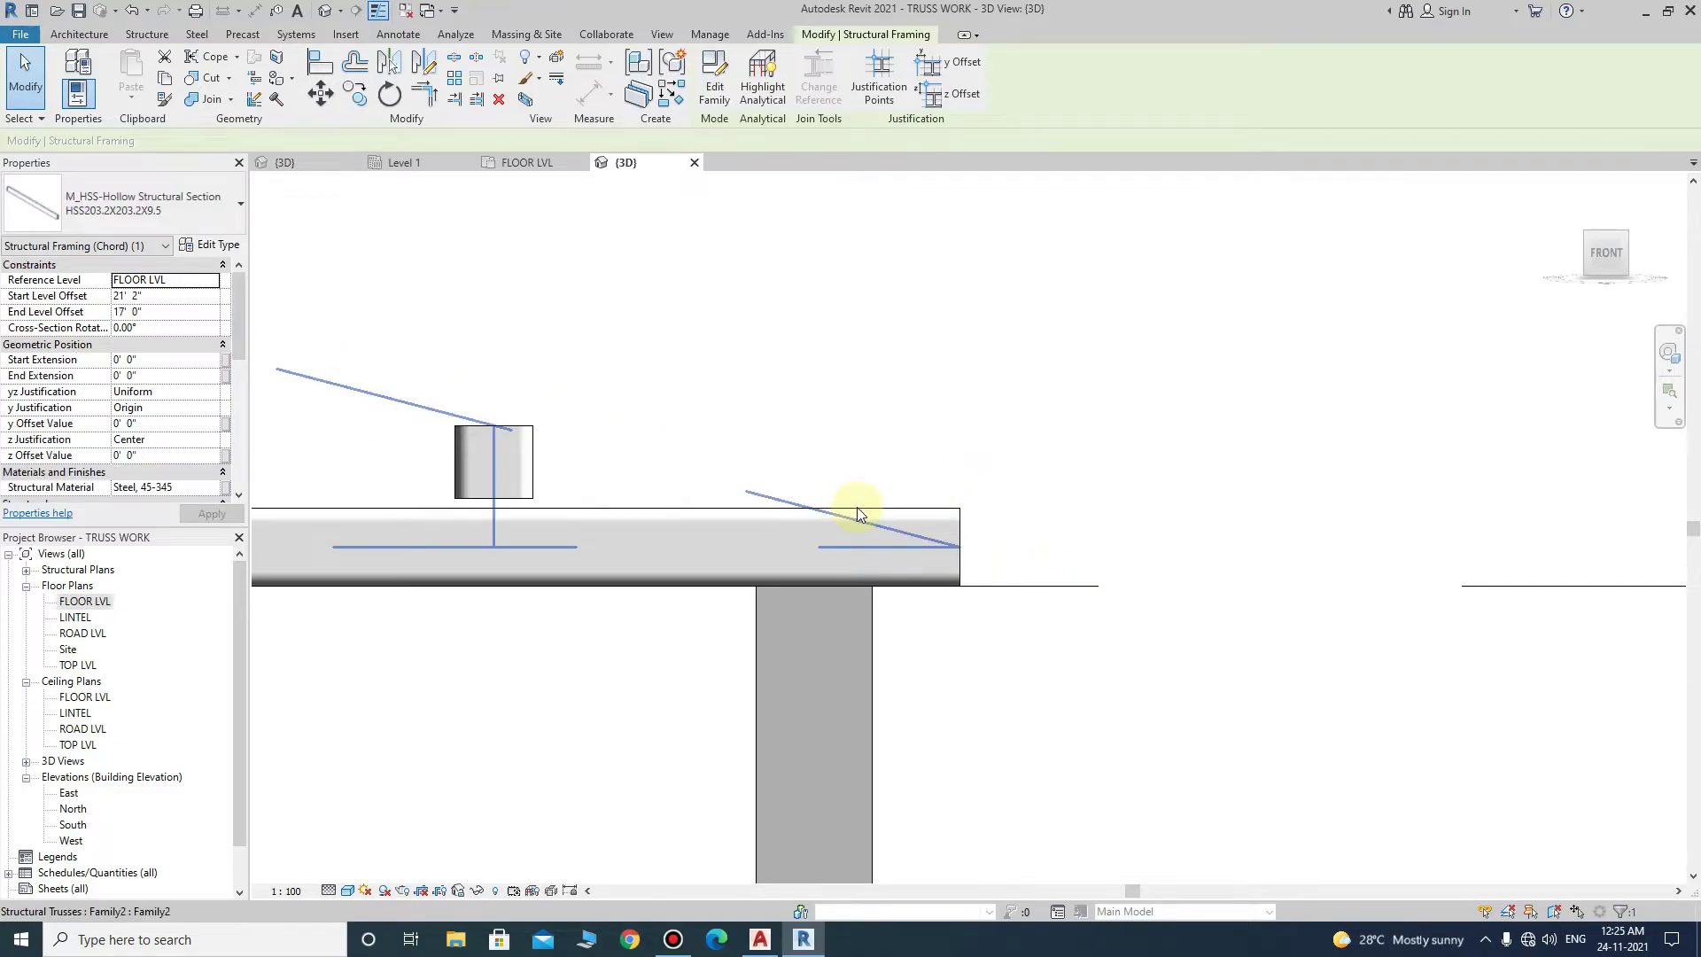
pyautogui.scroll(-2, 857, 506)
pyautogui.scroll(-1, 864, 544)
# - Adjust the top chord's end level offset through 10', 14', 15' and 16', settling at 15' 6"
pyautogui.click(898, 410)
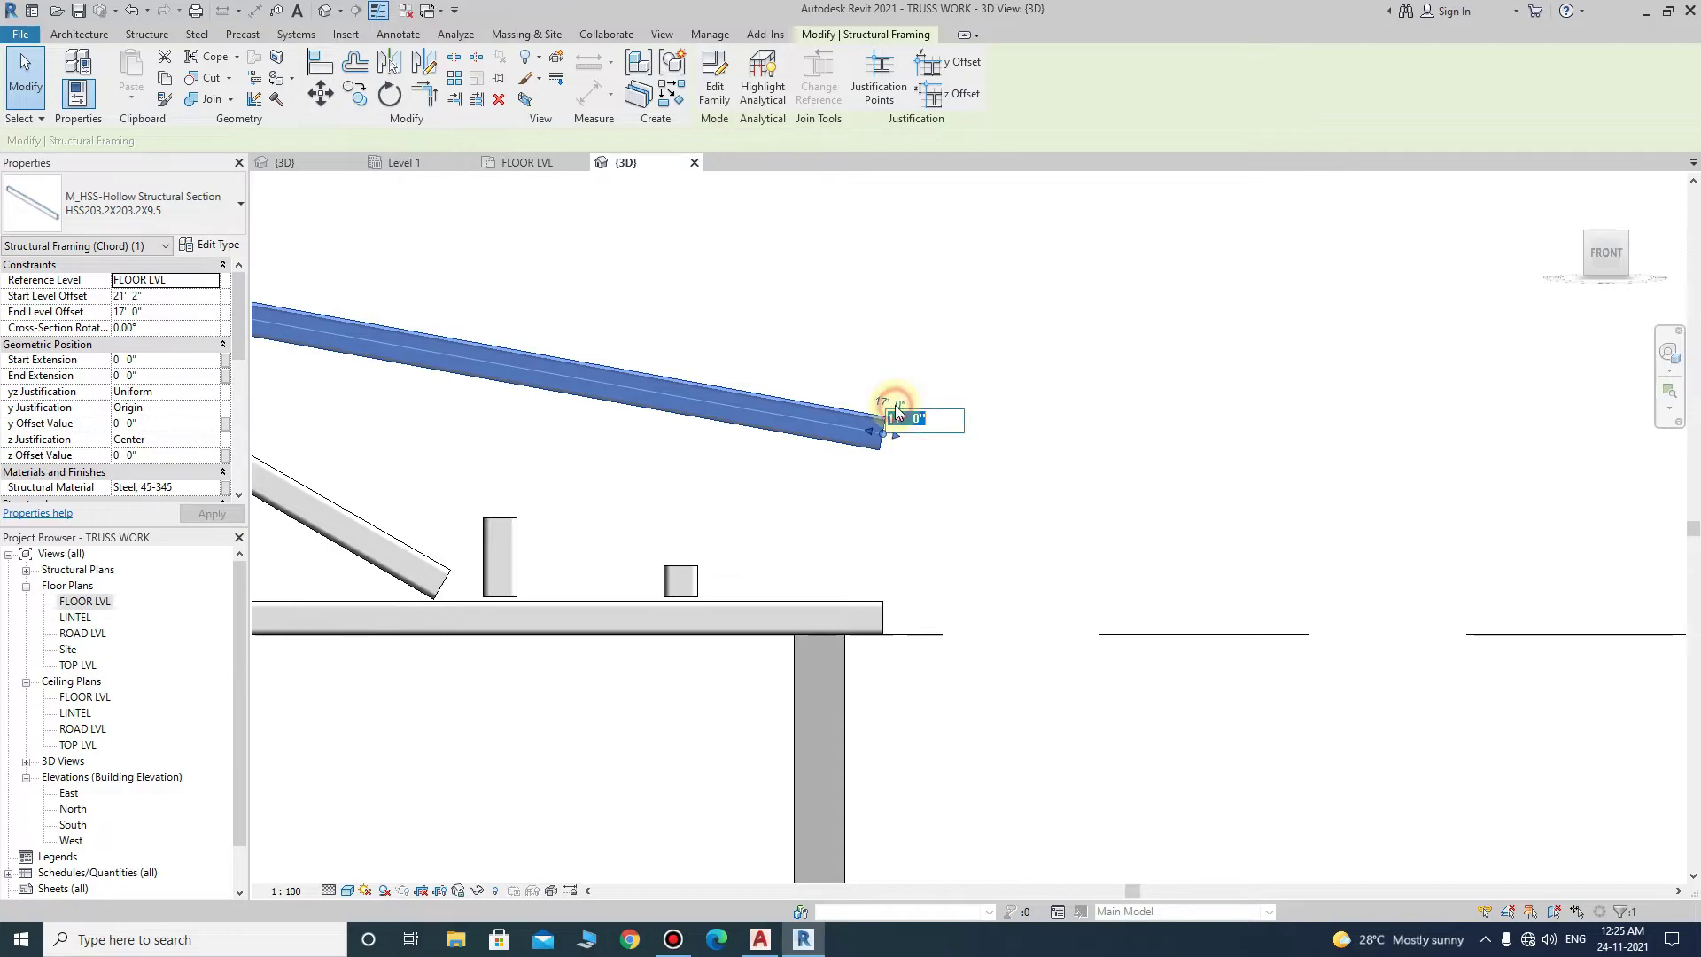
pyautogui.press('Return')
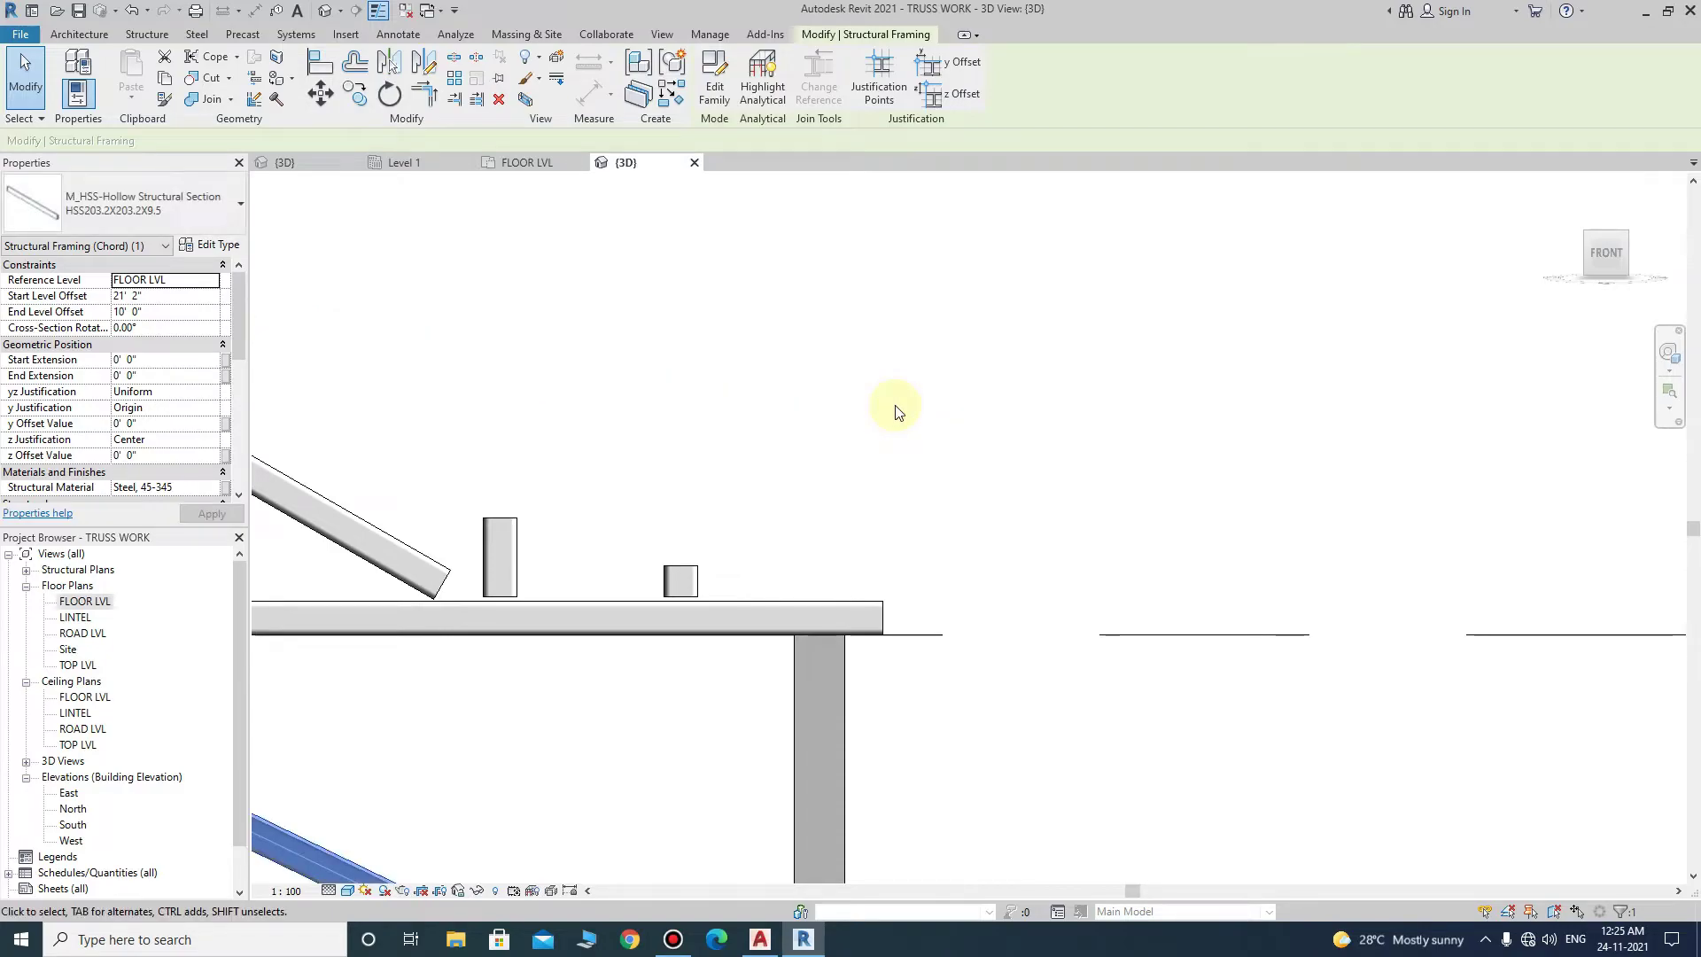
pyautogui.scroll(-2, 912, 600)
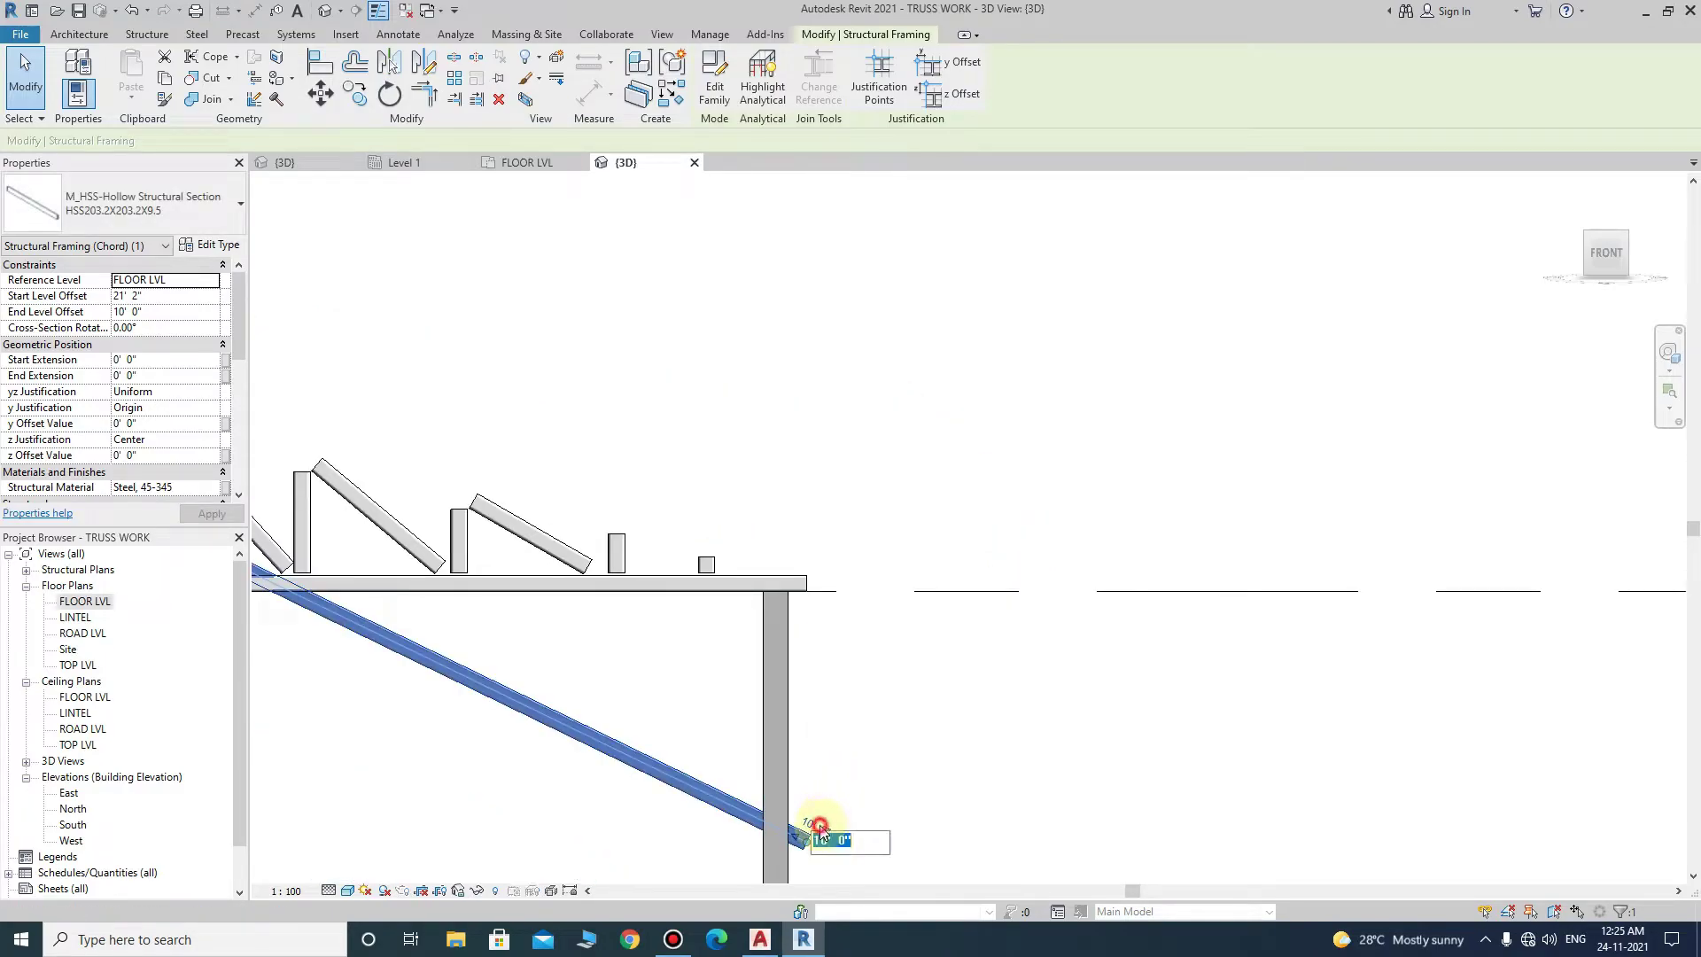
pyautogui.press('Return')
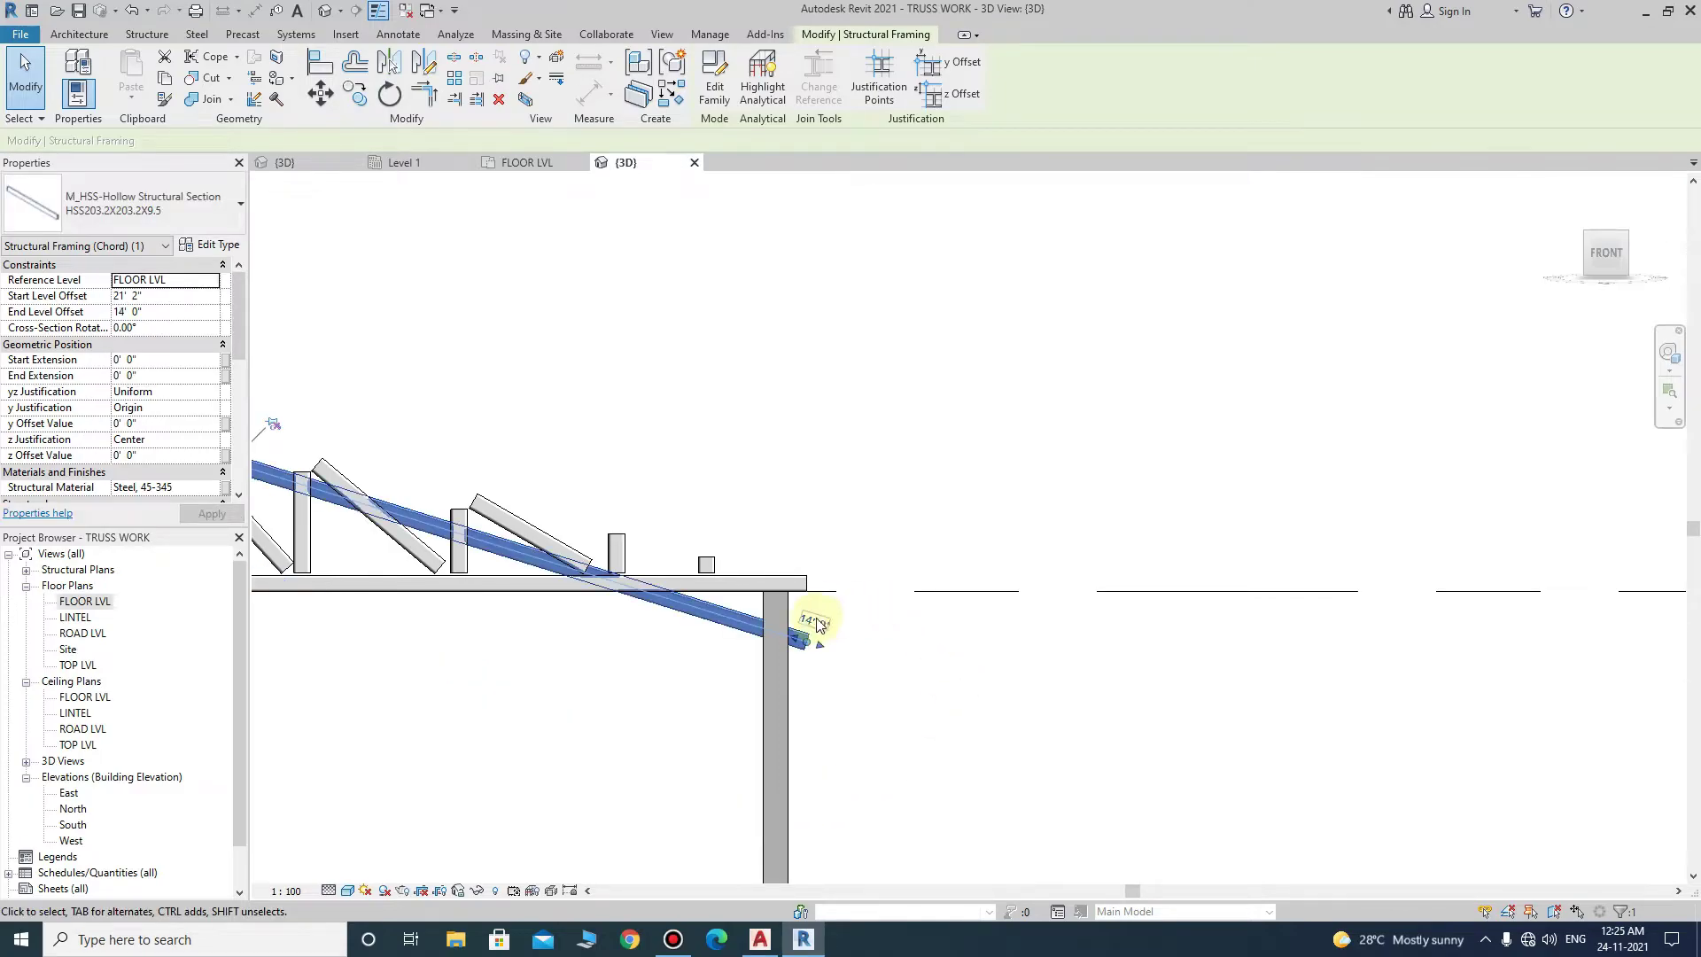
pyautogui.scroll(2, 802, 631)
pyautogui.write('15')
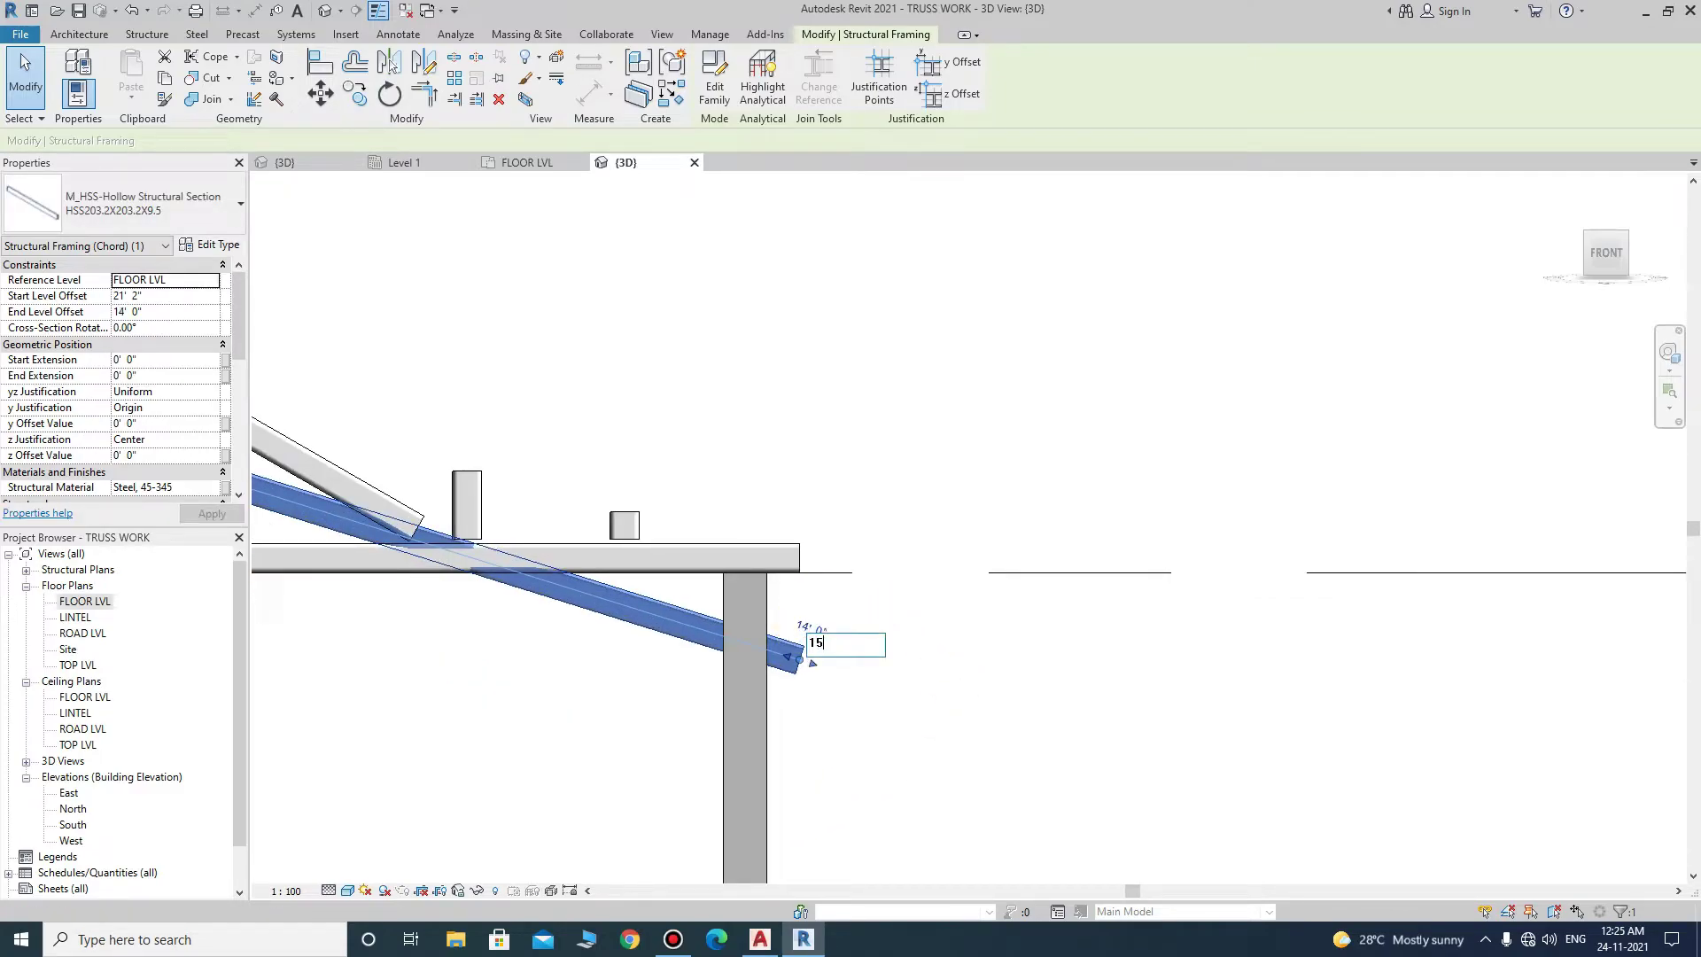
pyautogui.press('Return')
pyautogui.scroll(2, 802, 544)
pyautogui.write('16')
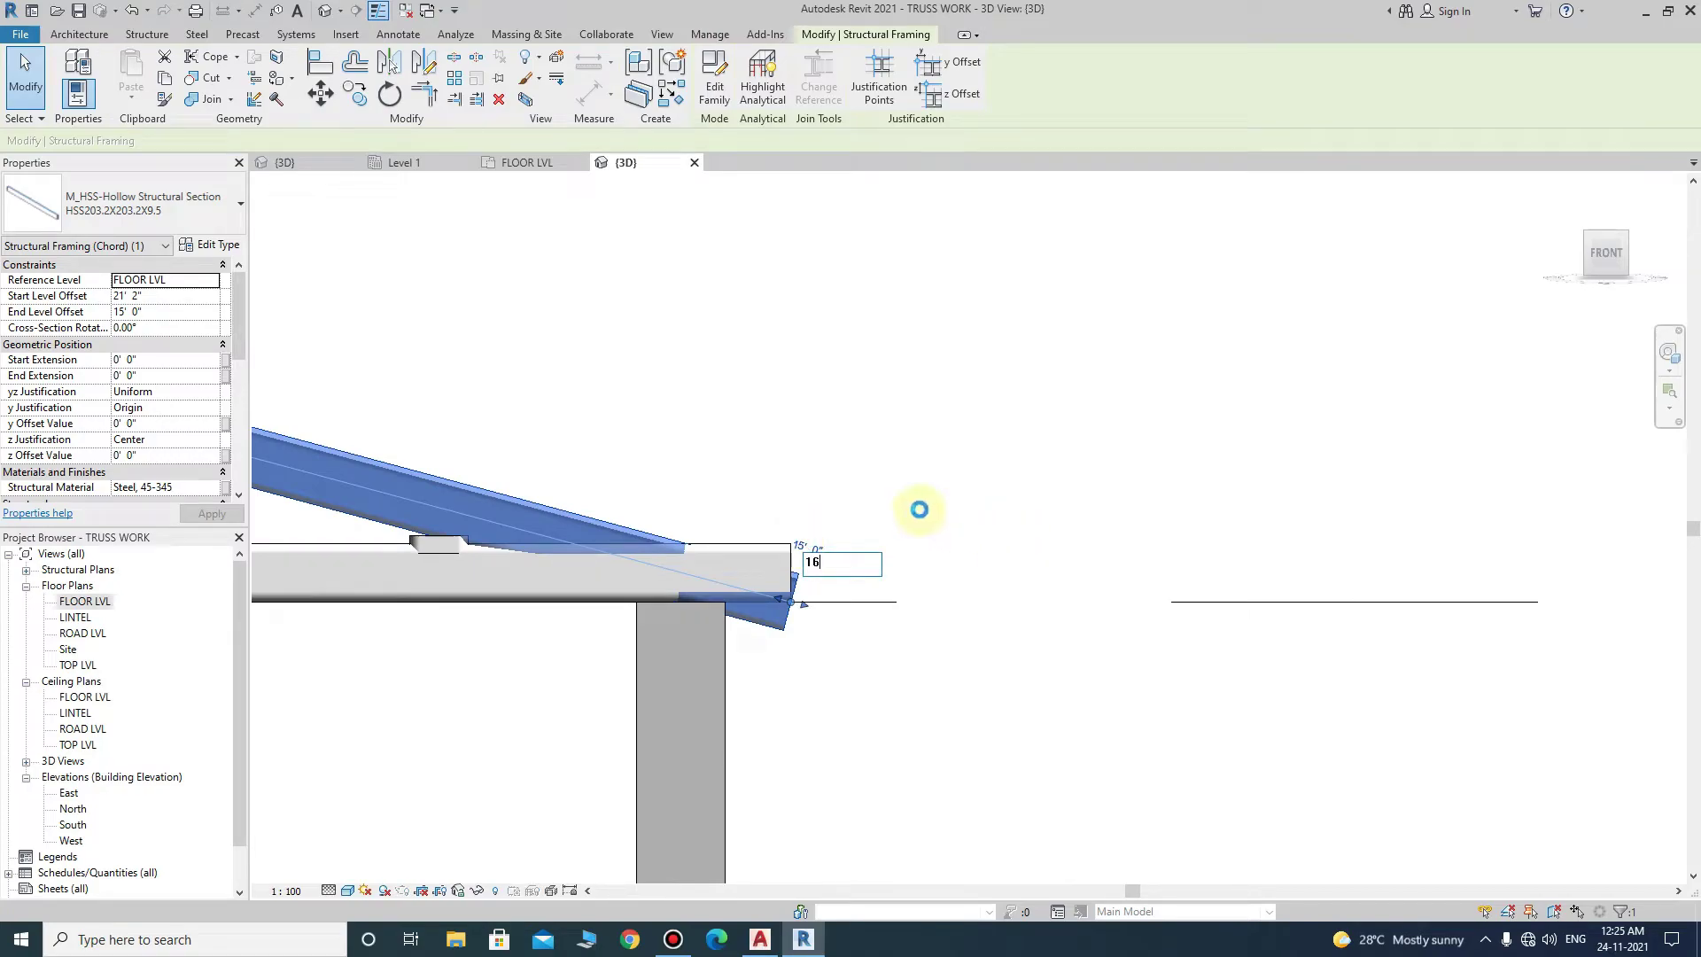
pyautogui.press('Return')
pyautogui.write("15'6")
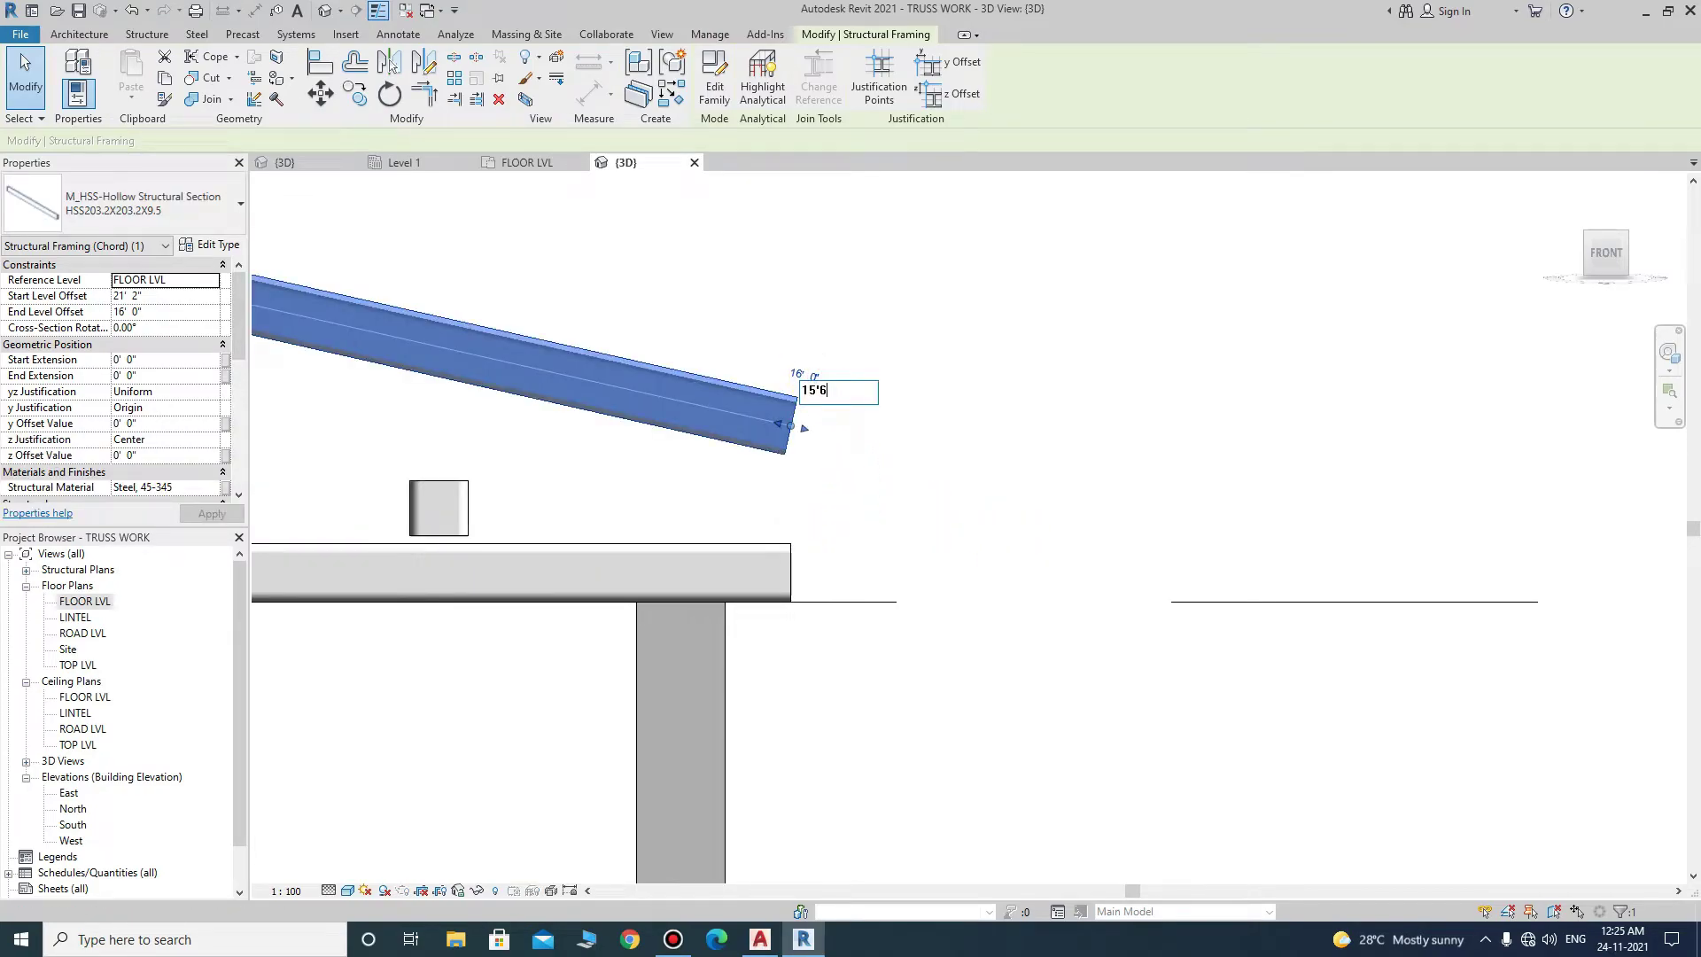
pyautogui.press('Return')
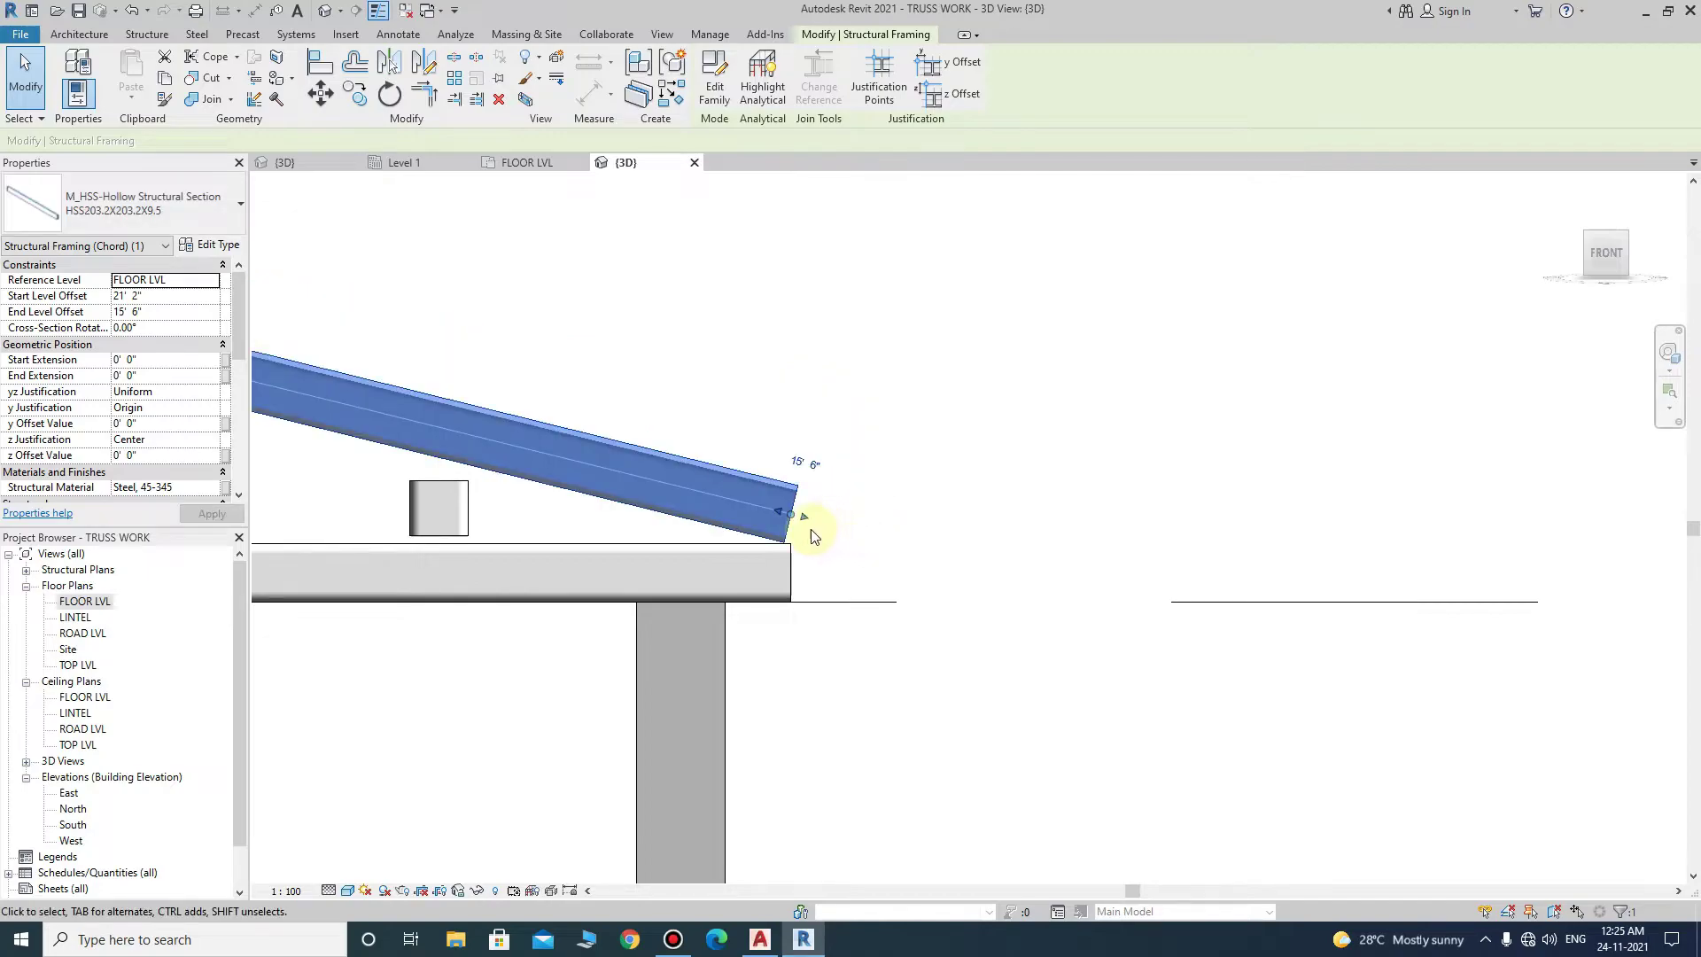
pyautogui.scroll(3, 811, 529)
pyautogui.scroll(2, 798, 518)
# - Extend the top chord's end 3/8" past the slab edge and deselect it
pyautogui.moveTo(785, 489); pyautogui.dragTo(833, 486)
pyautogui.scroll(1, 797, 503)
pyautogui.scroll(-3, 864, 501)
pyautogui.scroll(2, 842, 505)
pyautogui.scroll(-1, 815, 477)
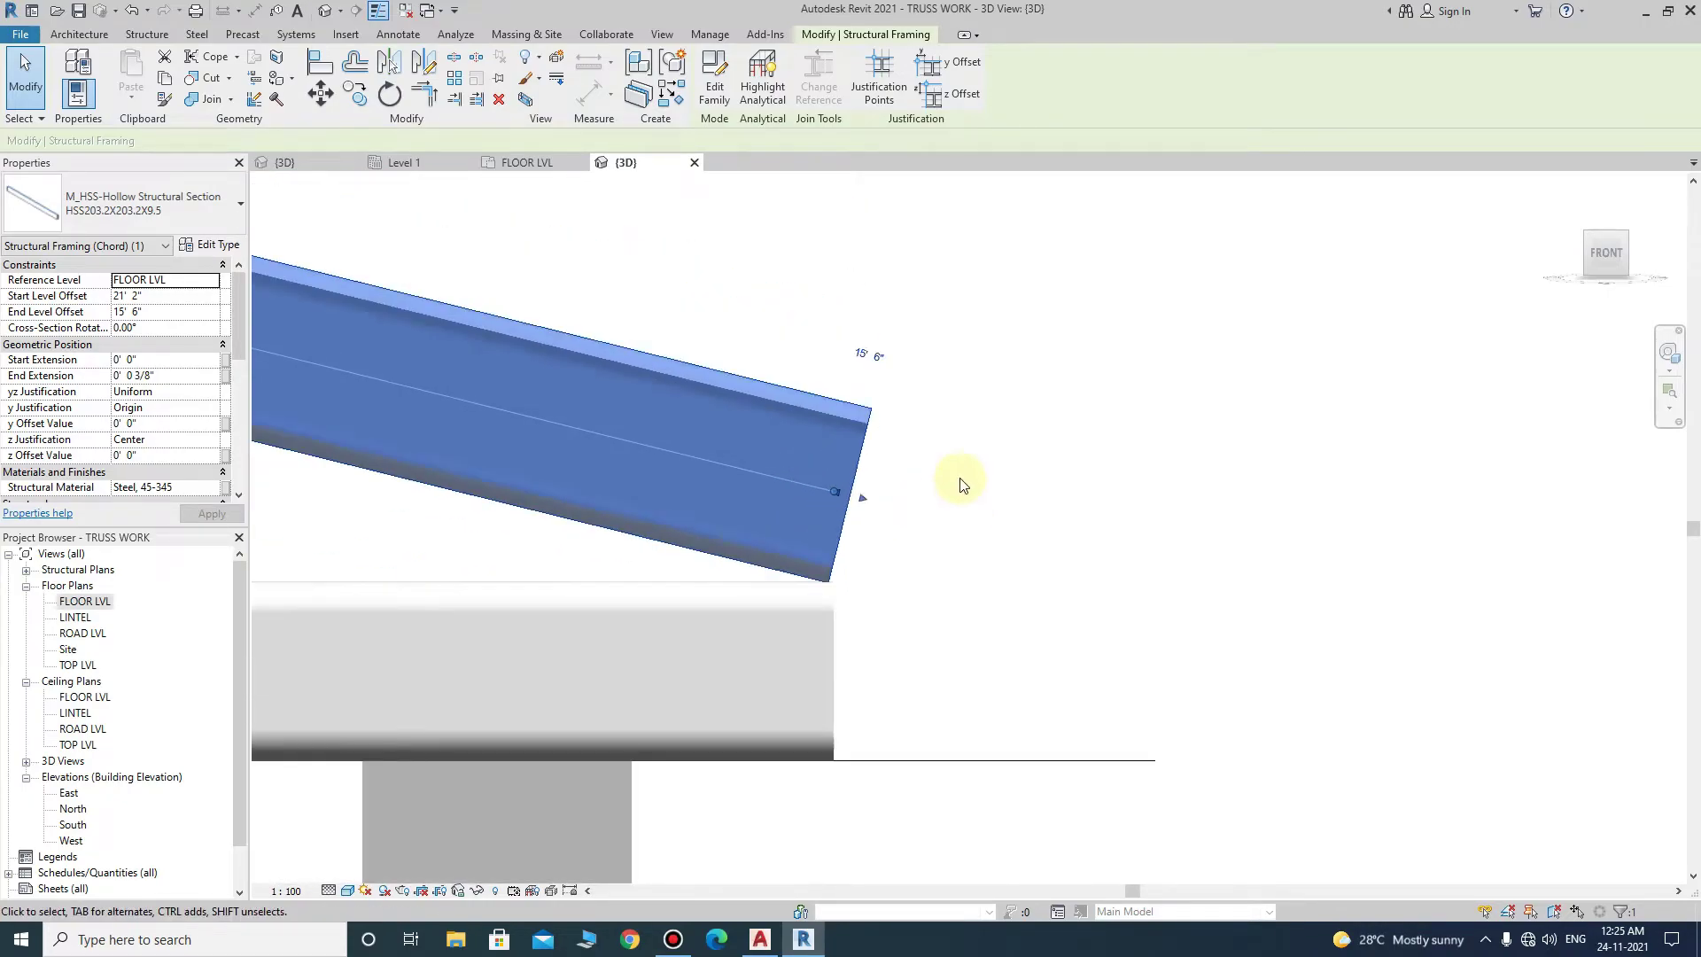
pyautogui.scroll(-3, 859, 491)
pyautogui.scroll(-1, 1081, 452)
pyautogui.click(1097, 498)
# - Select the short vertical web and extend its top end to the top chord
pyautogui.moveTo(687, 517); pyautogui.dragTo(1051, 517, button='middle')
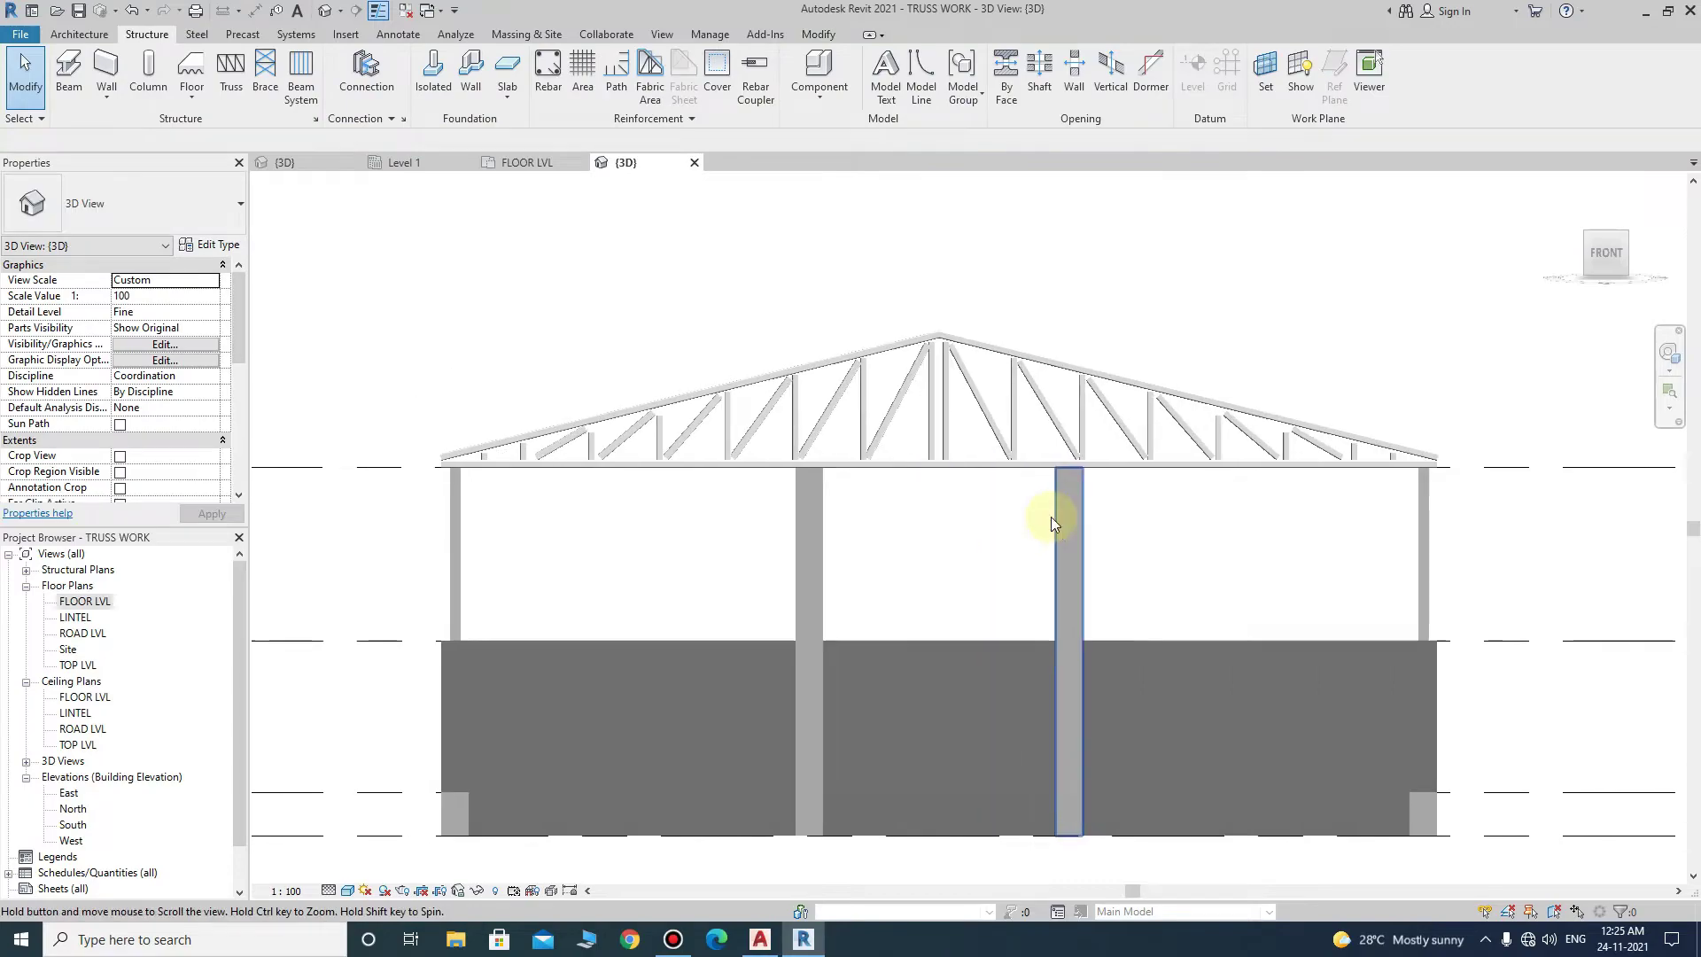
pyautogui.scroll(4, 933, 483)
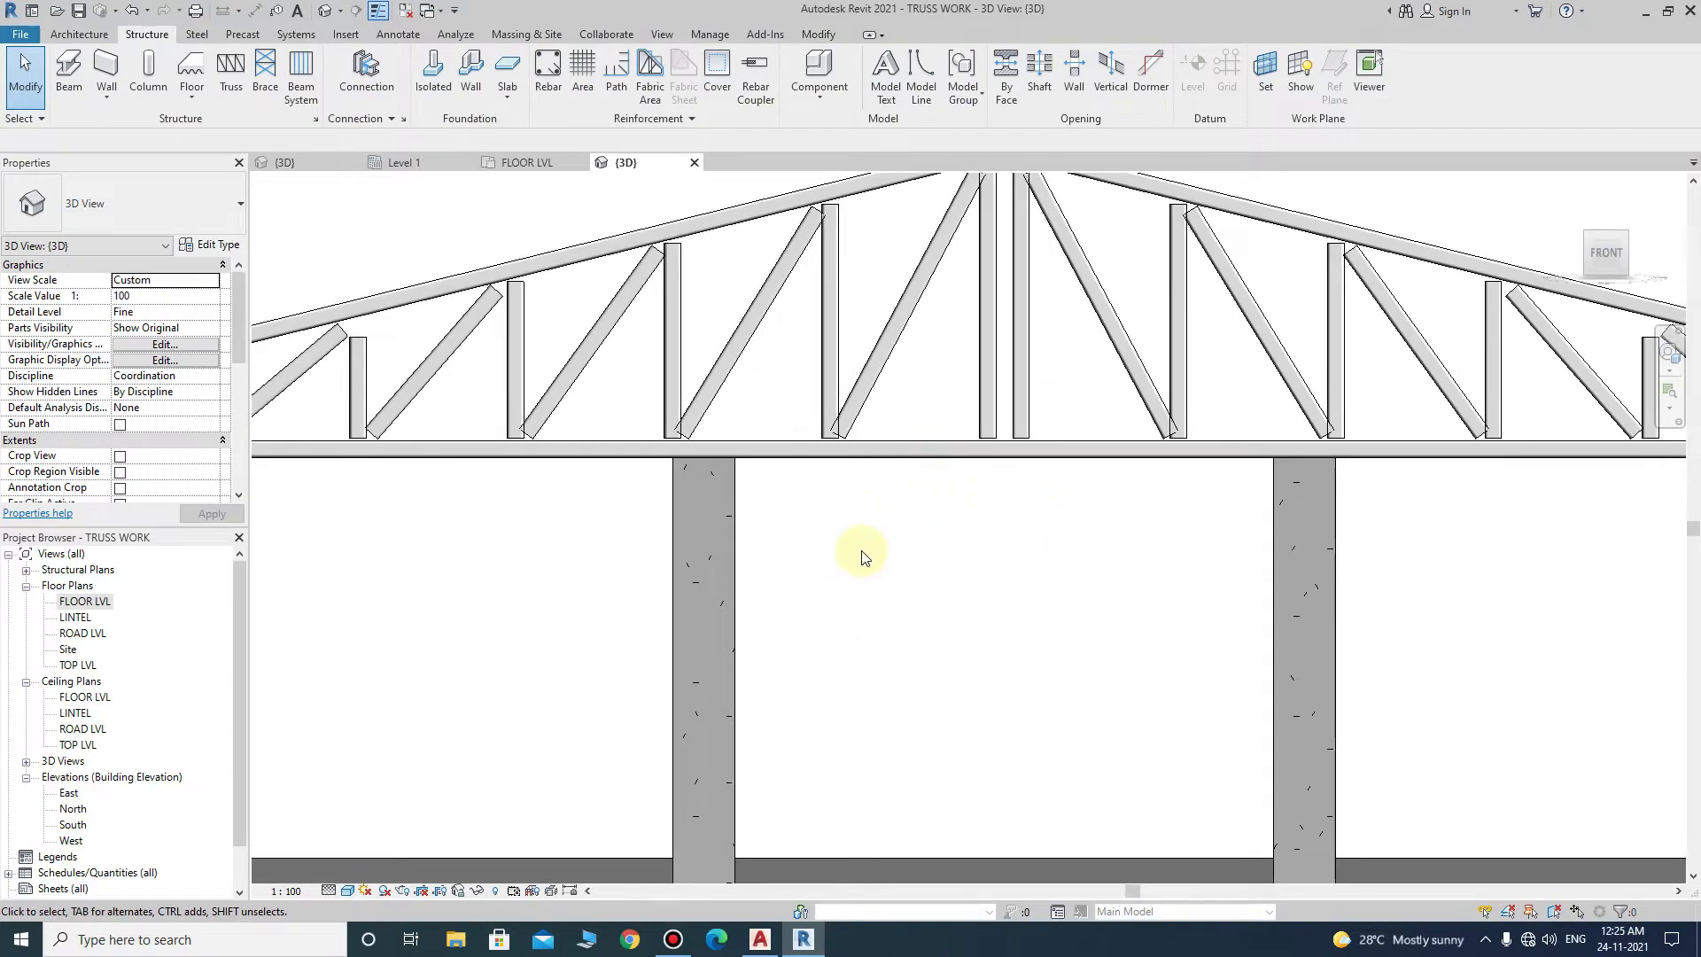
pyautogui.scroll(-3, 865, 540)
pyautogui.scroll(2, 676, 475)
pyautogui.scroll(2, 612, 354)
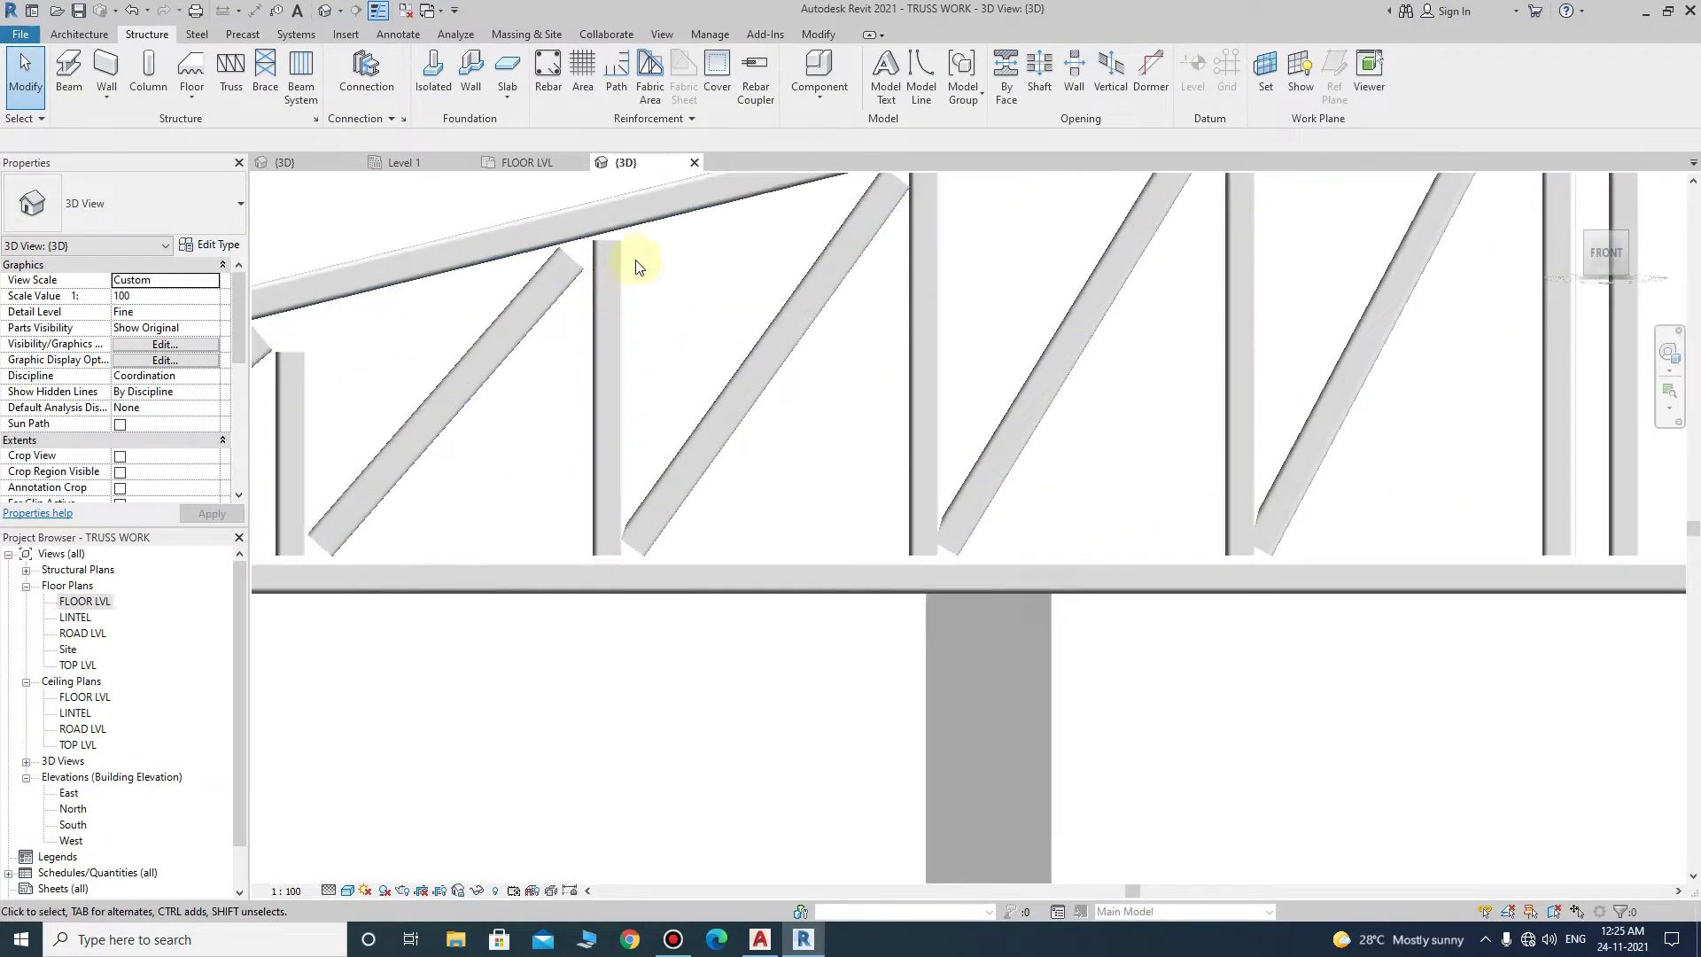
pyautogui.scroll(3, 651, 315)
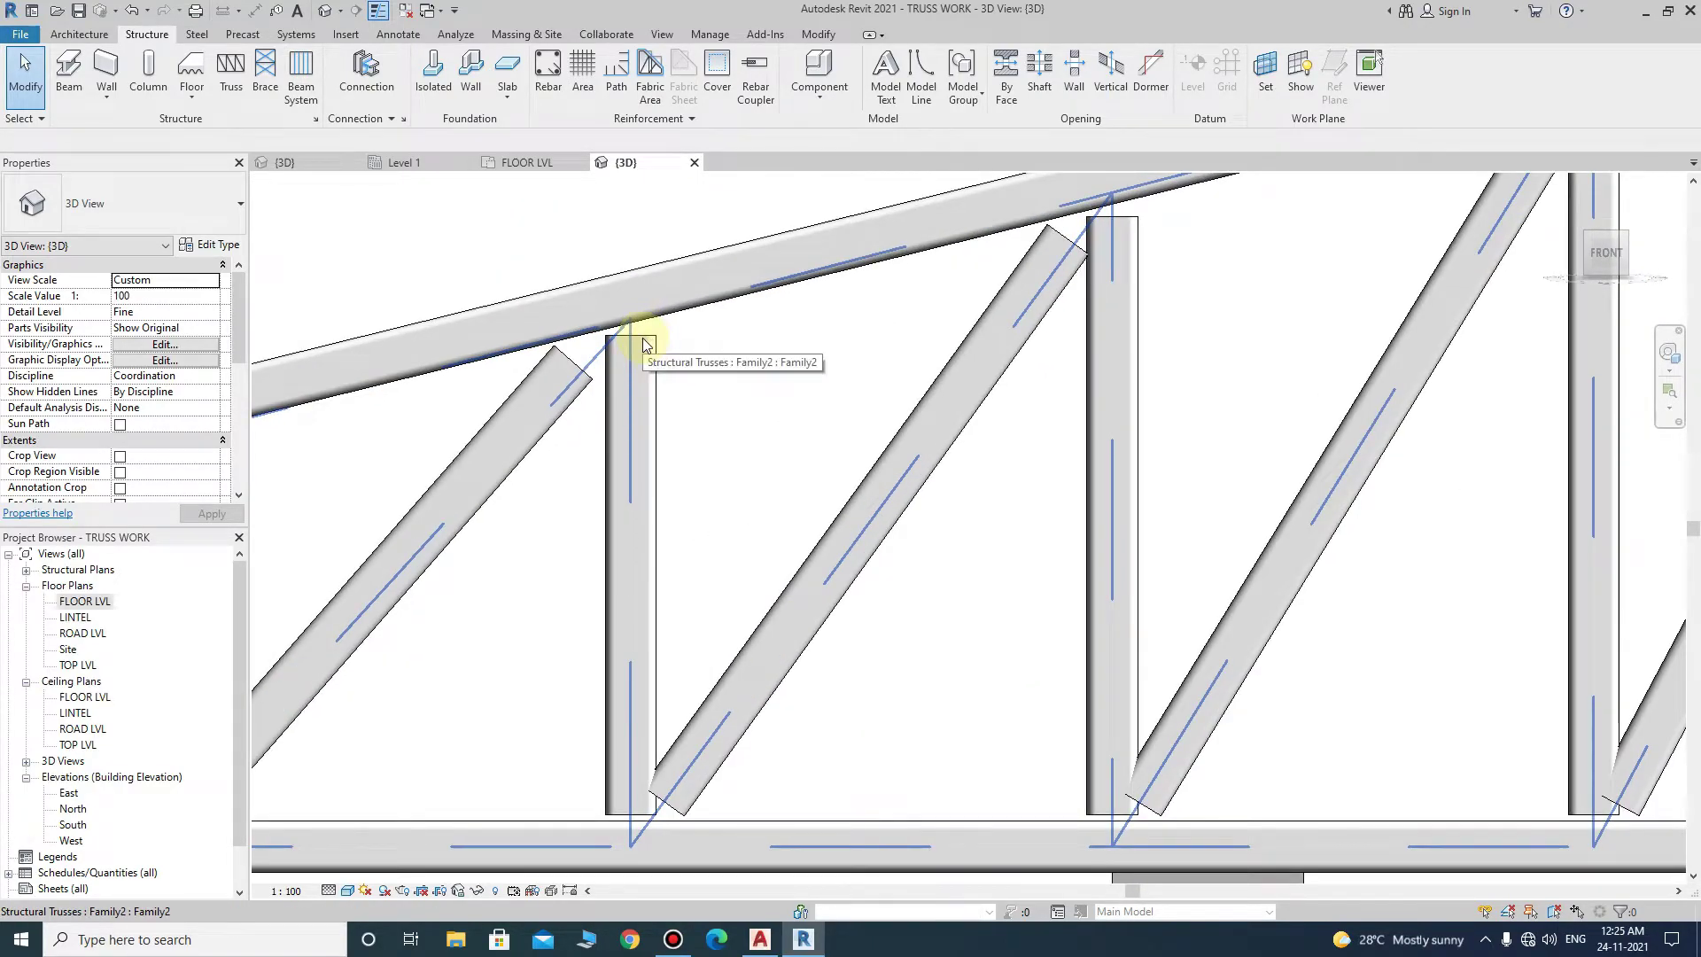
pyautogui.scroll(2, 643, 344)
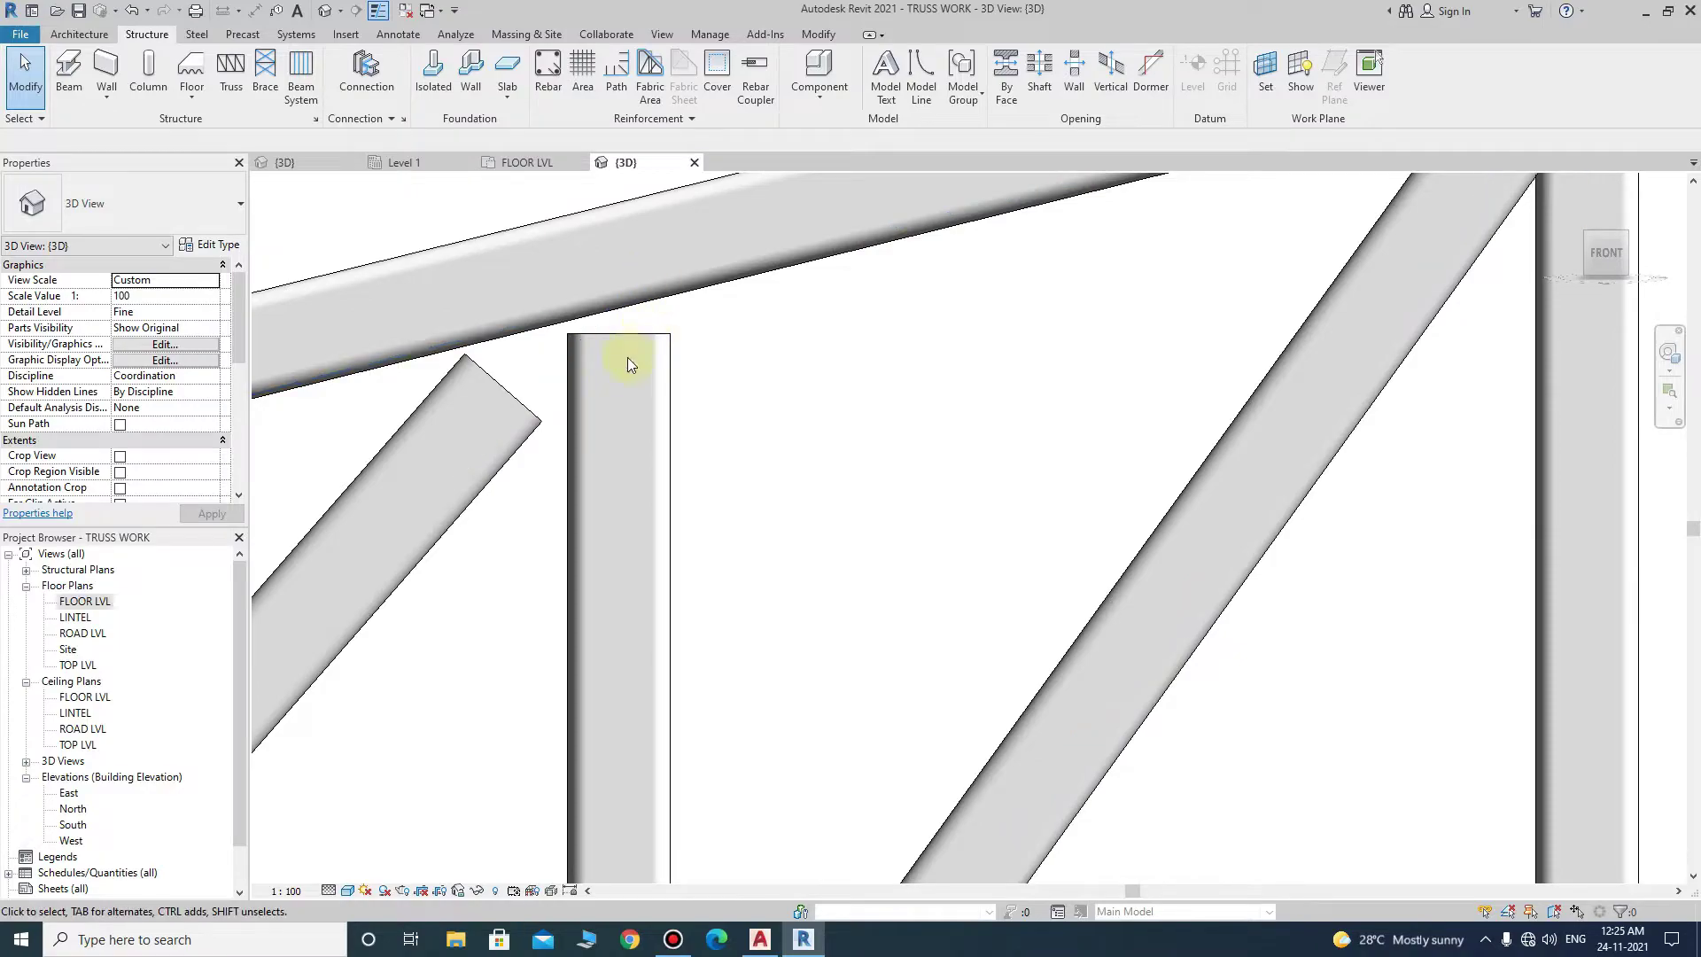
pyautogui.click(667, 334)
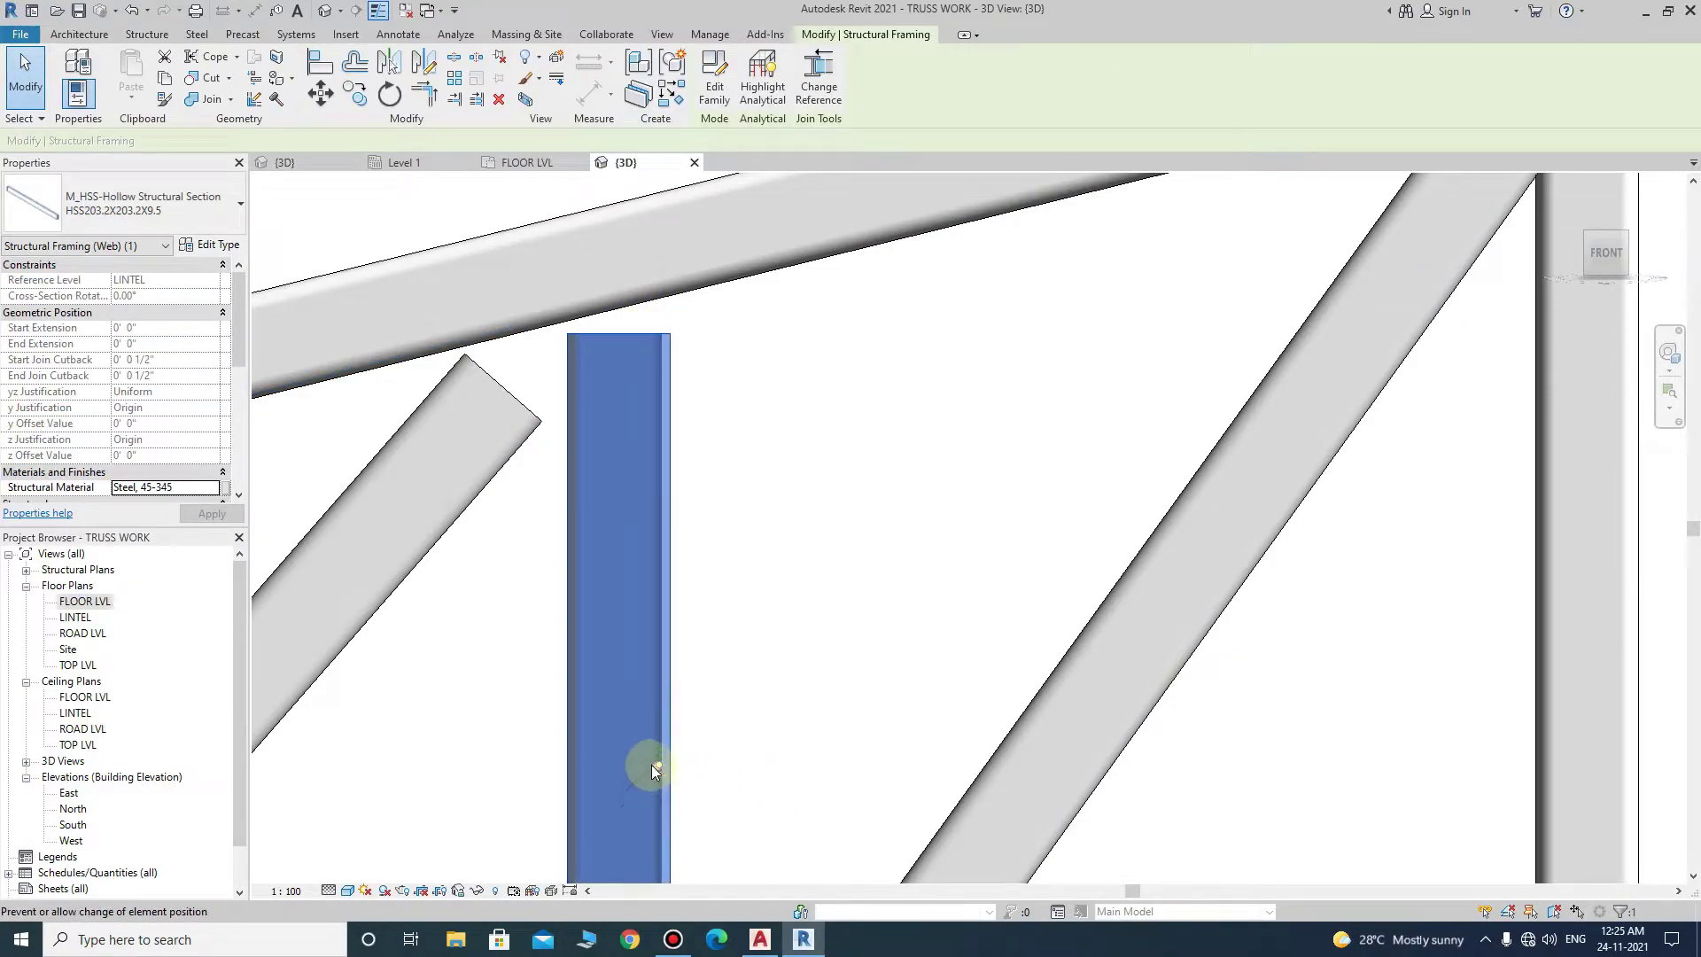
pyautogui.click(654, 767)
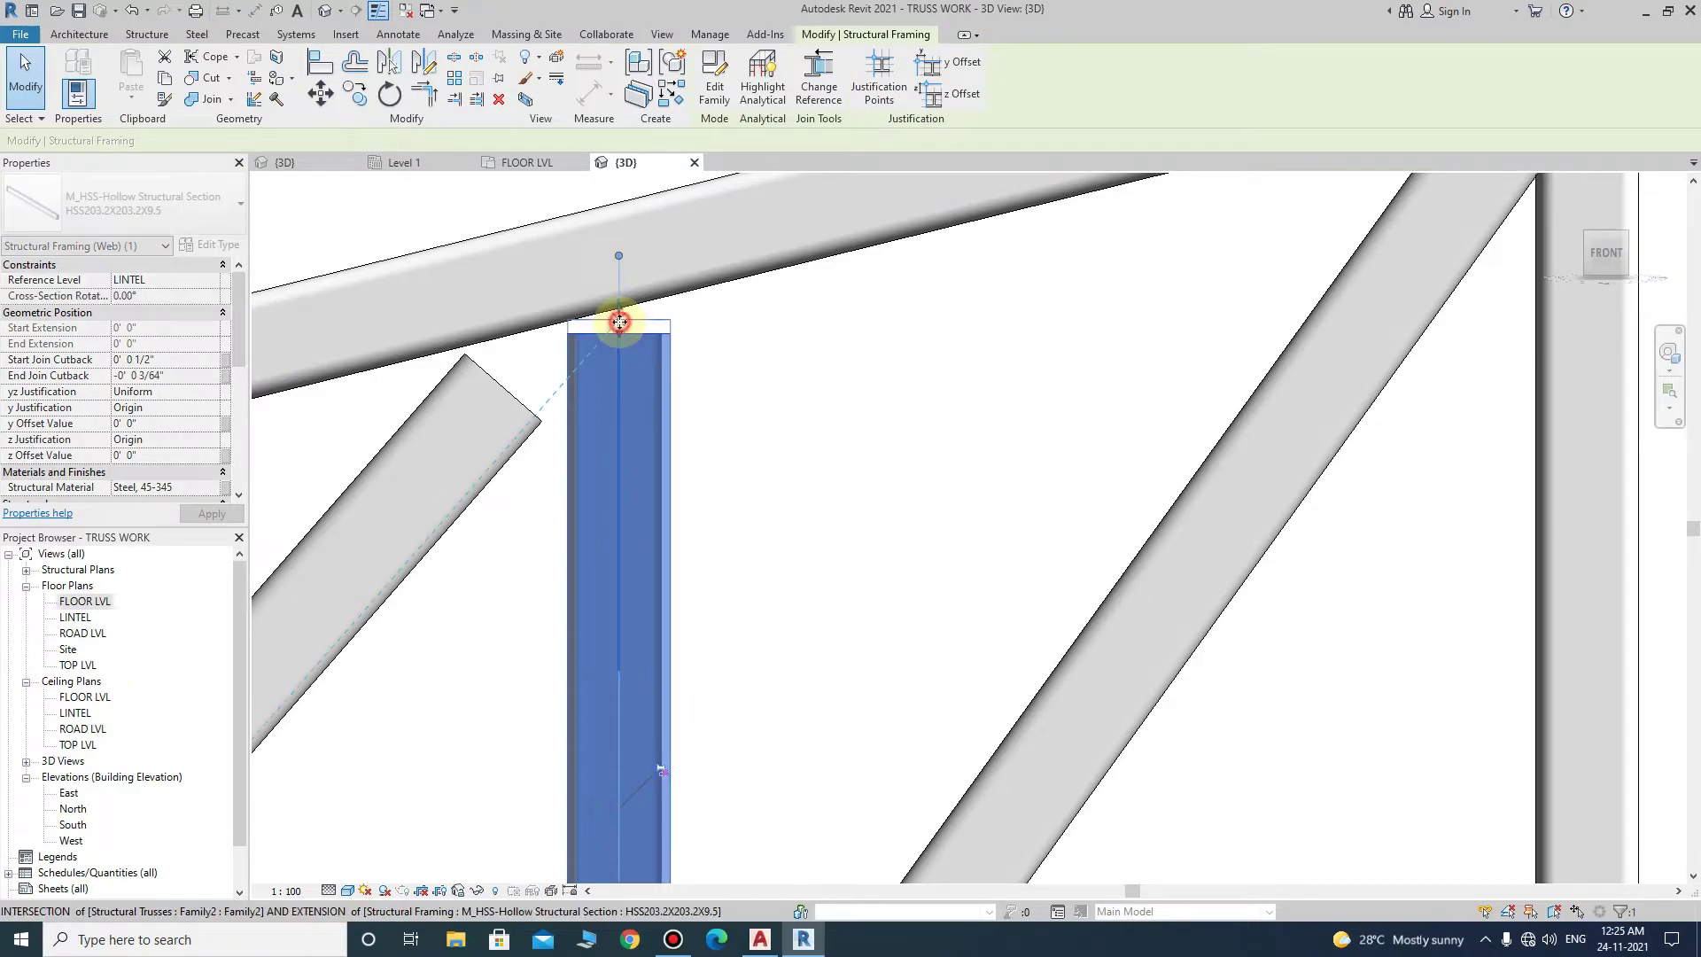
pyautogui.moveTo(619, 322); pyautogui.dragTo(610, 274)
# - Extend the vertical web's bottom end down to the bottom chord
pyautogui.scroll(-2, 711, 398)
pyautogui.scroll(-2, 722, 532)
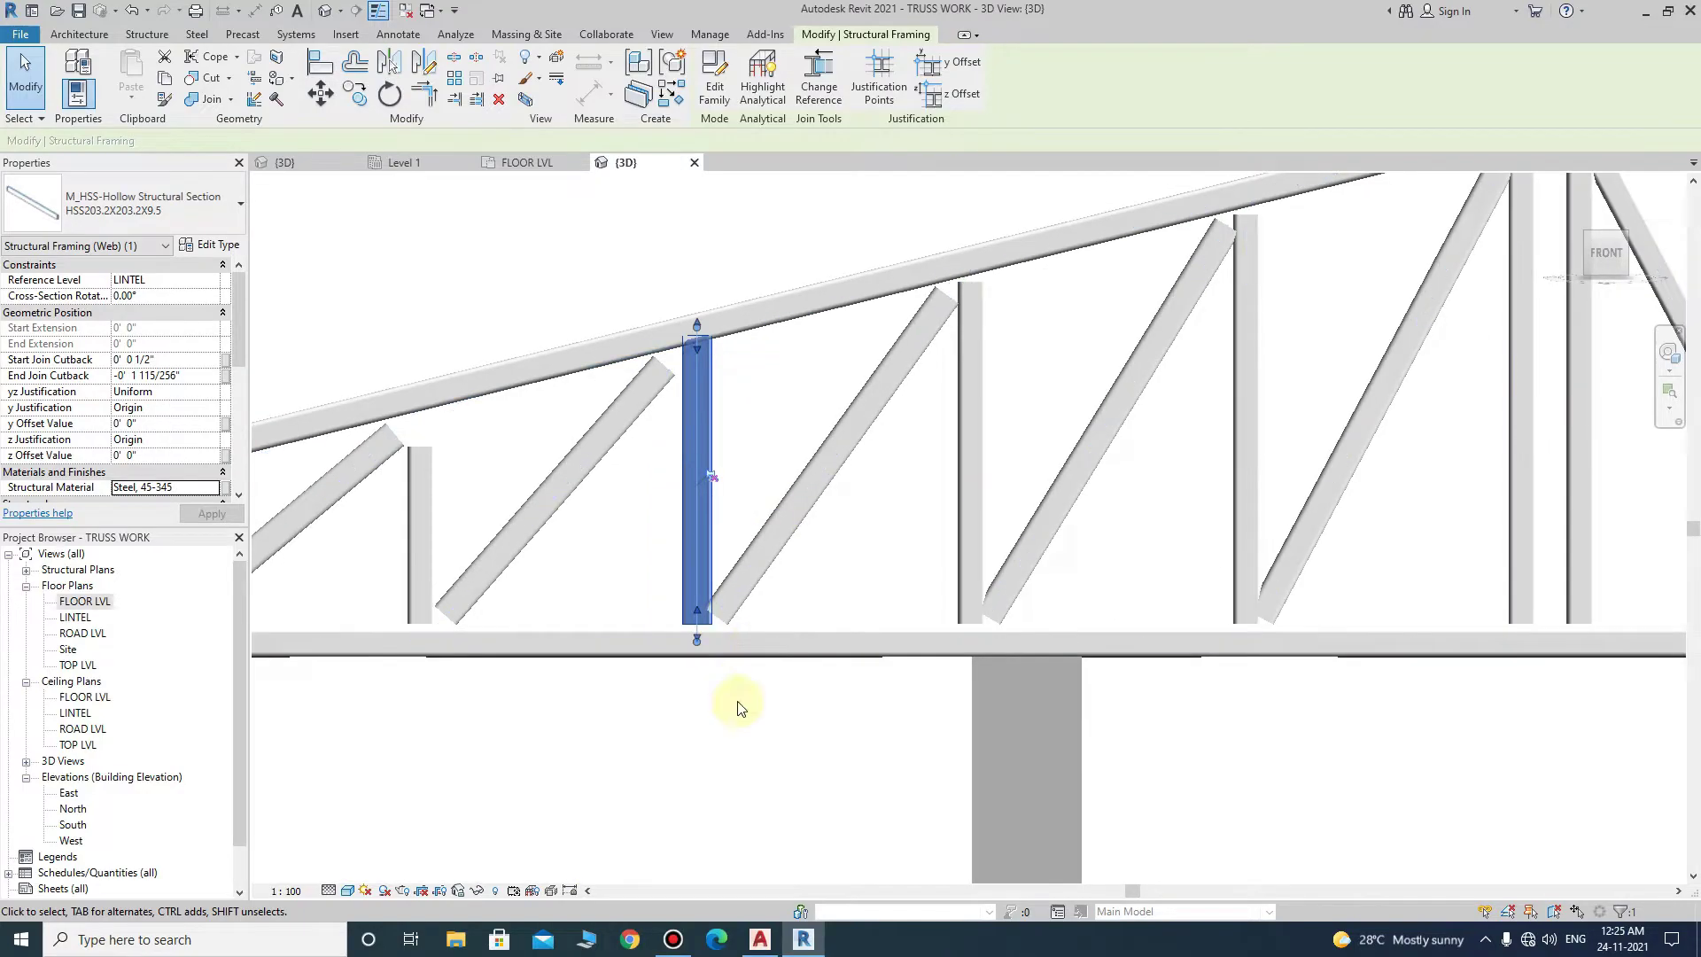
pyautogui.scroll(3, 707, 631)
pyautogui.scroll(3, 716, 594)
pyautogui.moveTo(716, 589); pyautogui.dragTo(713, 583)
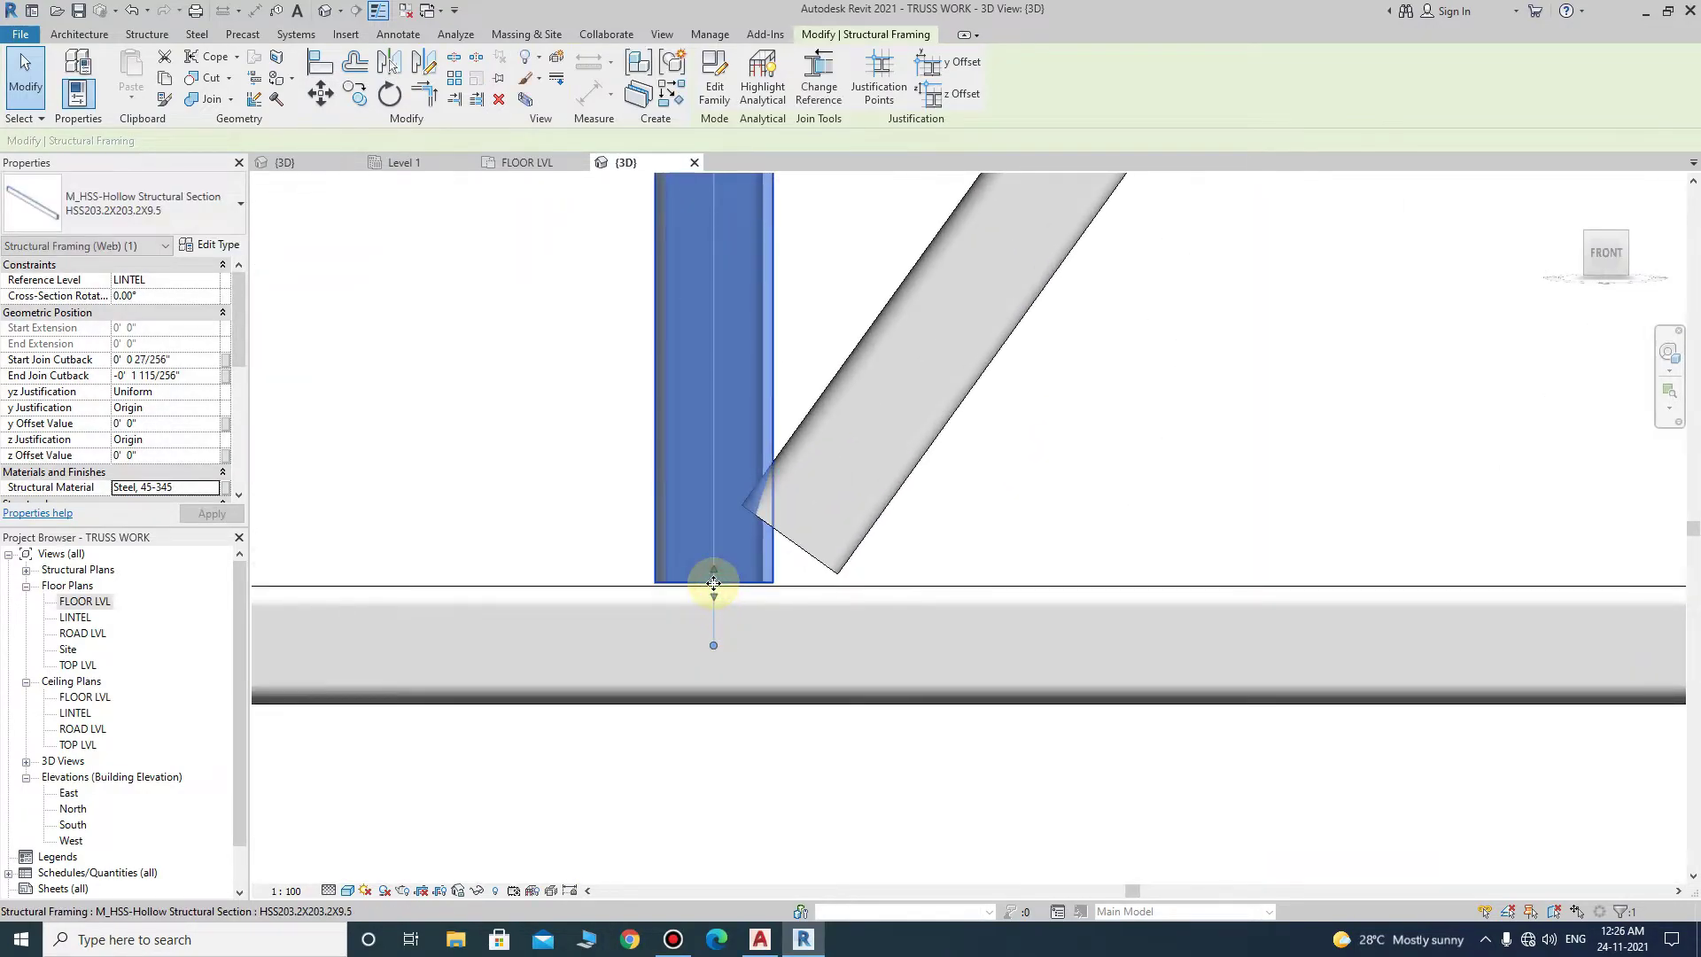
pyautogui.scroll(-3, 716, 603)
pyautogui.scroll(-2, 707, 666)
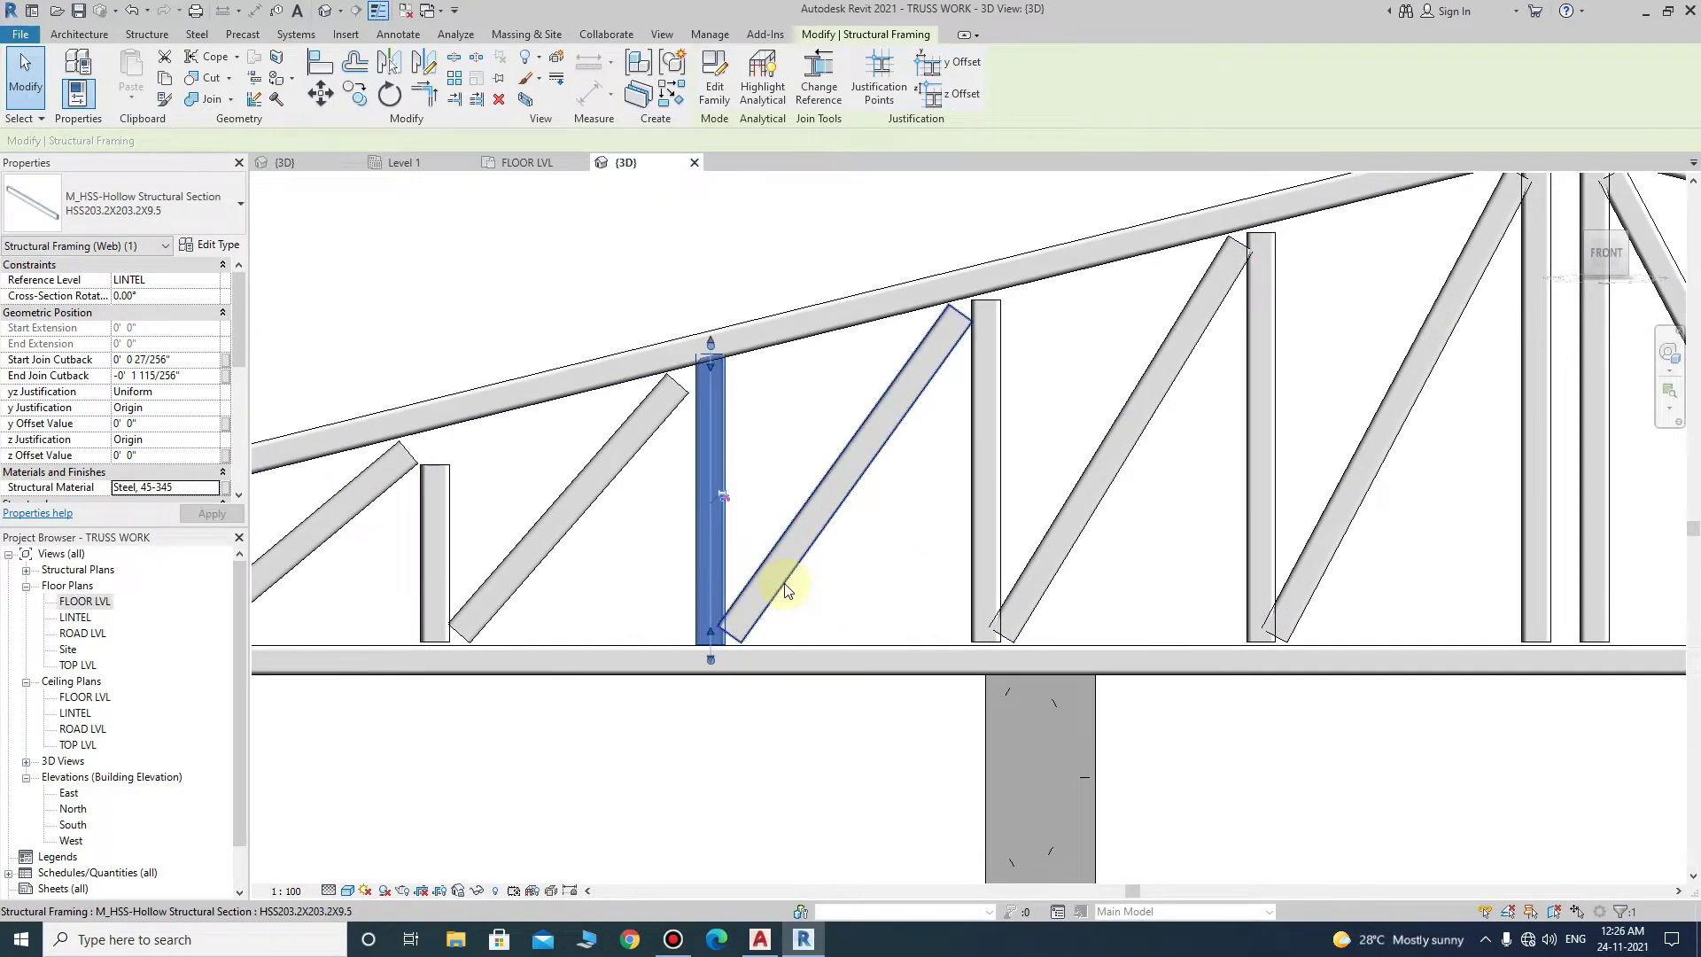
# - Extend both ends of the neighbouring diagonal web to the bottom and top chords
pyautogui.click(782, 587)
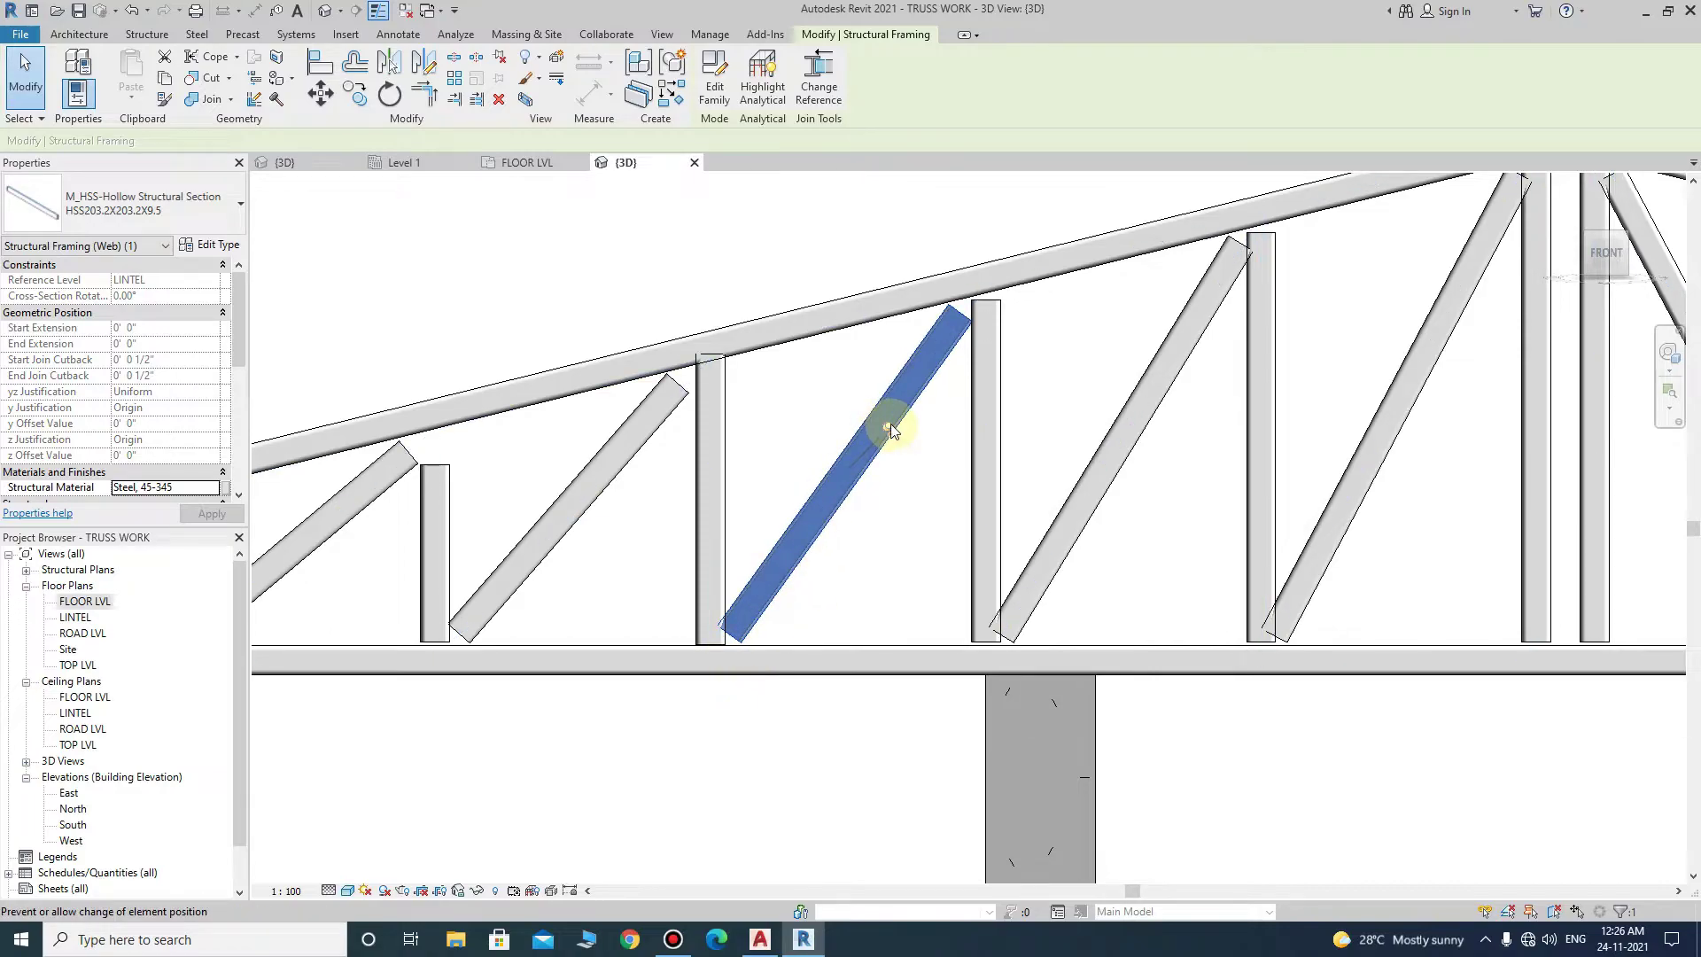
pyautogui.scroll(2, 735, 654)
pyautogui.scroll(3, 727, 609)
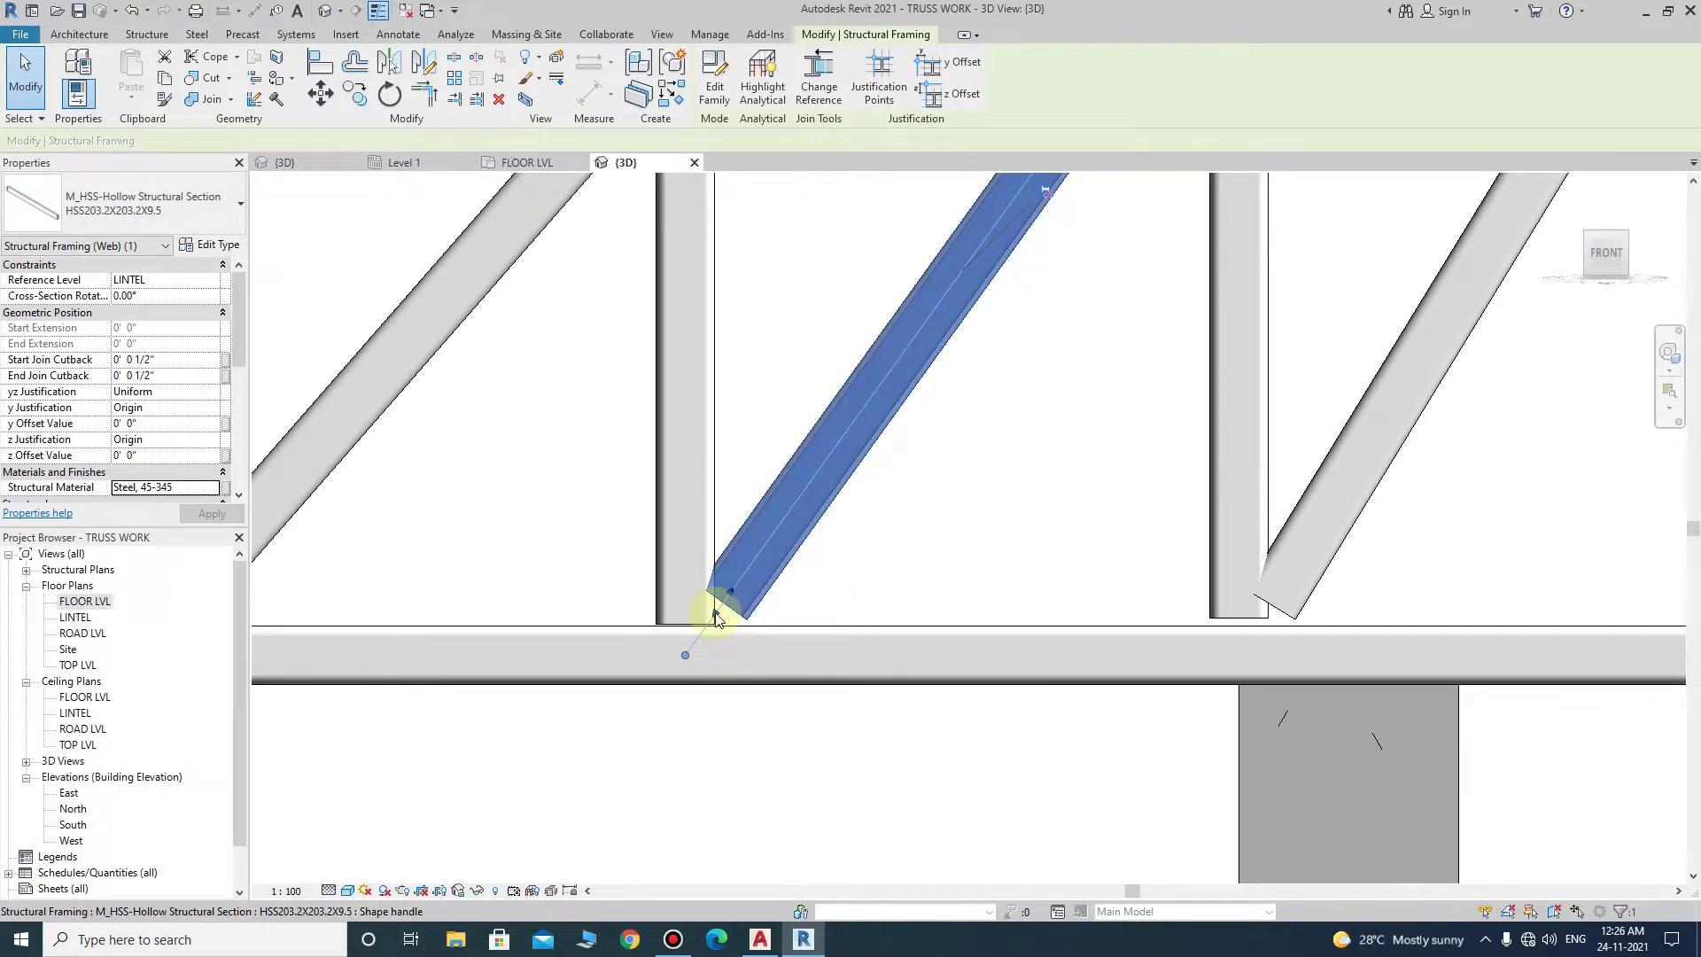
pyautogui.moveTo(716, 618); pyautogui.dragTo(714, 630)
pyautogui.scroll(-2, 708, 697)
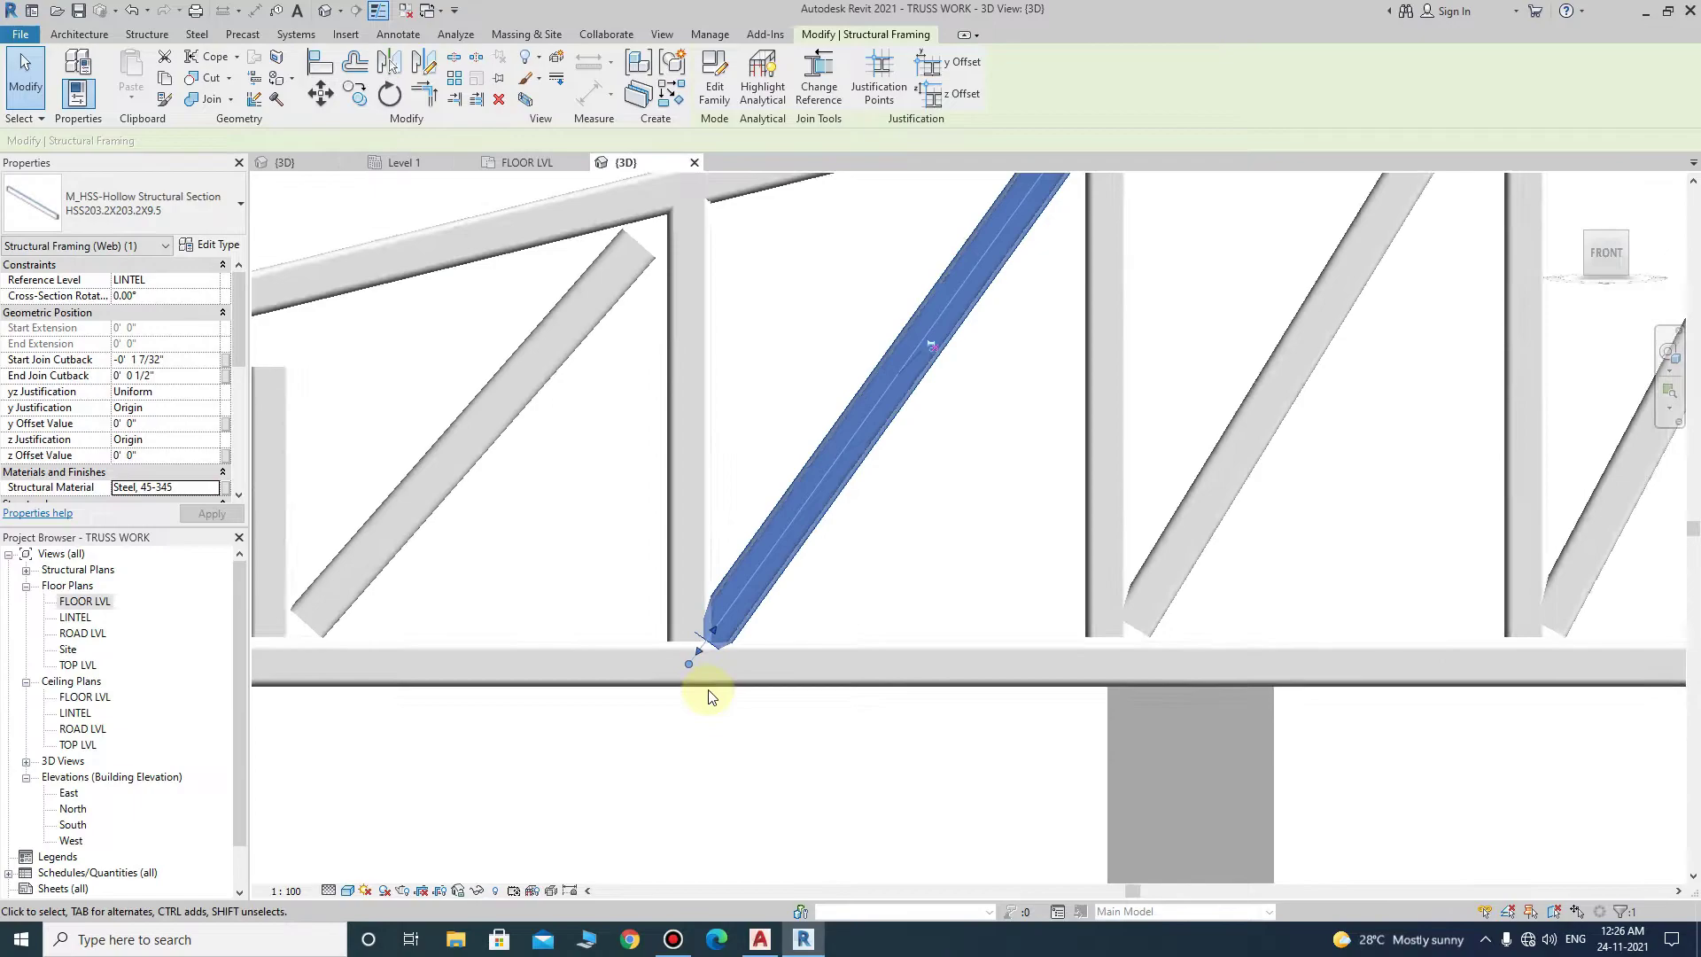
pyautogui.scroll(-3, 709, 698)
pyautogui.scroll(4, 997, 263)
pyautogui.moveTo(997, 264); pyautogui.dragTo(1013, 268)
pyautogui.scroll(-3, 700, 398)
pyautogui.scroll(-2, 733, 425)
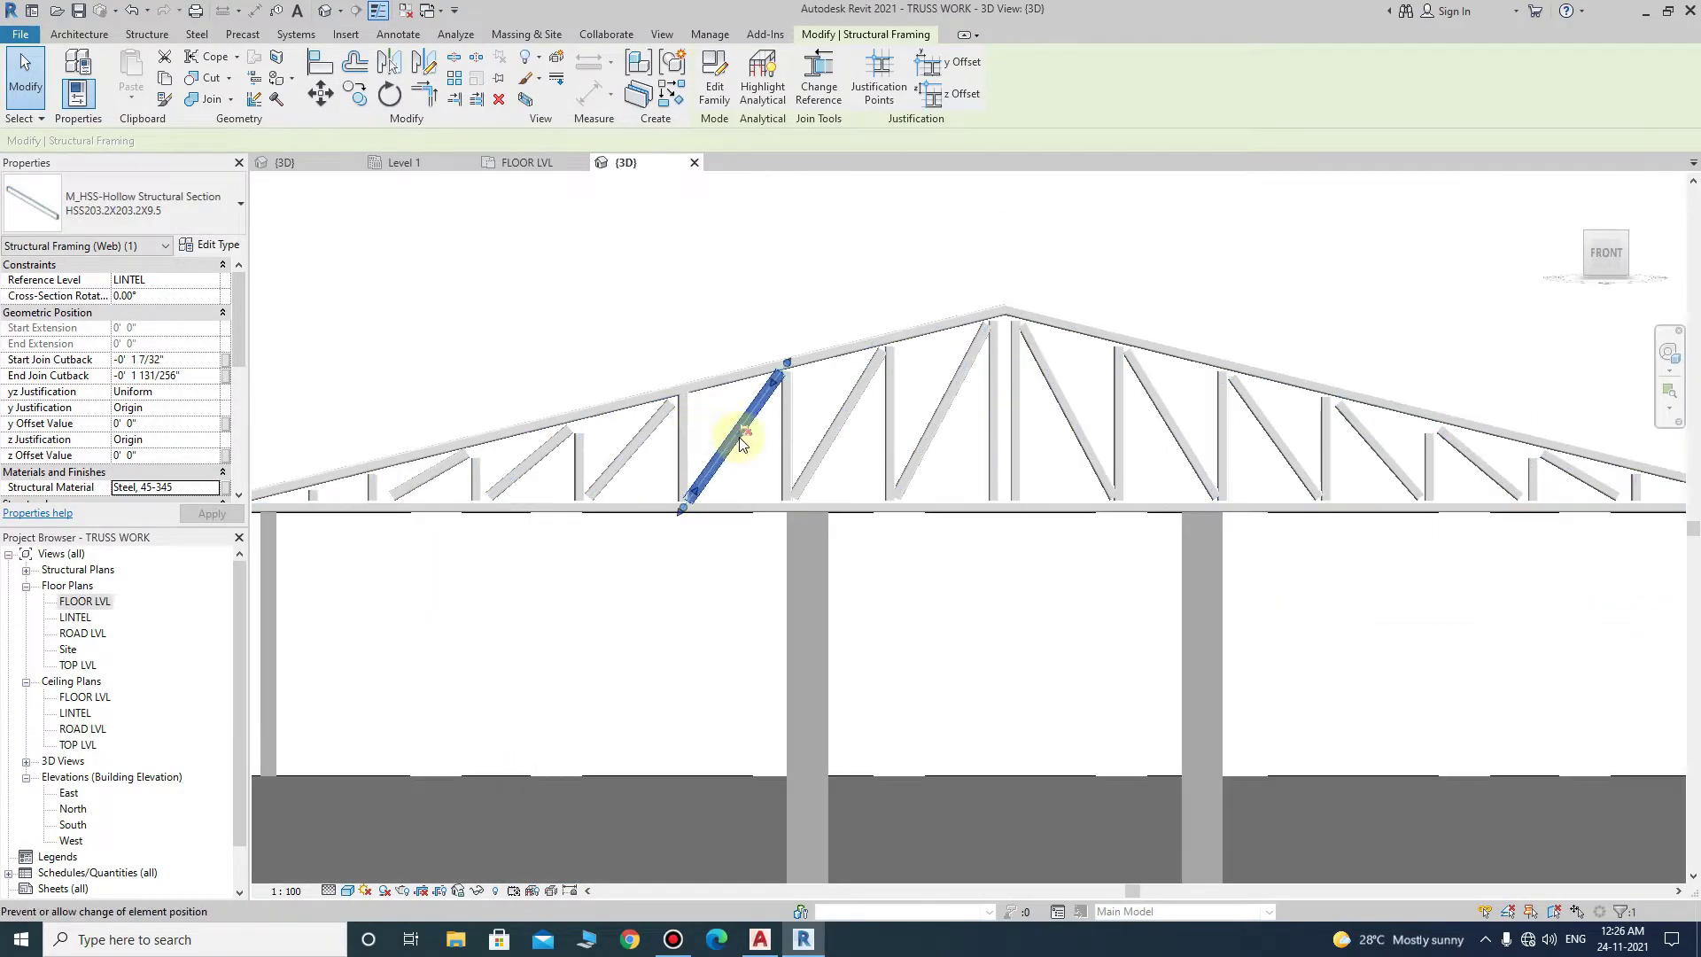
pyautogui.scroll(2, 1065, 408)
pyautogui.scroll(3, 971, 205)
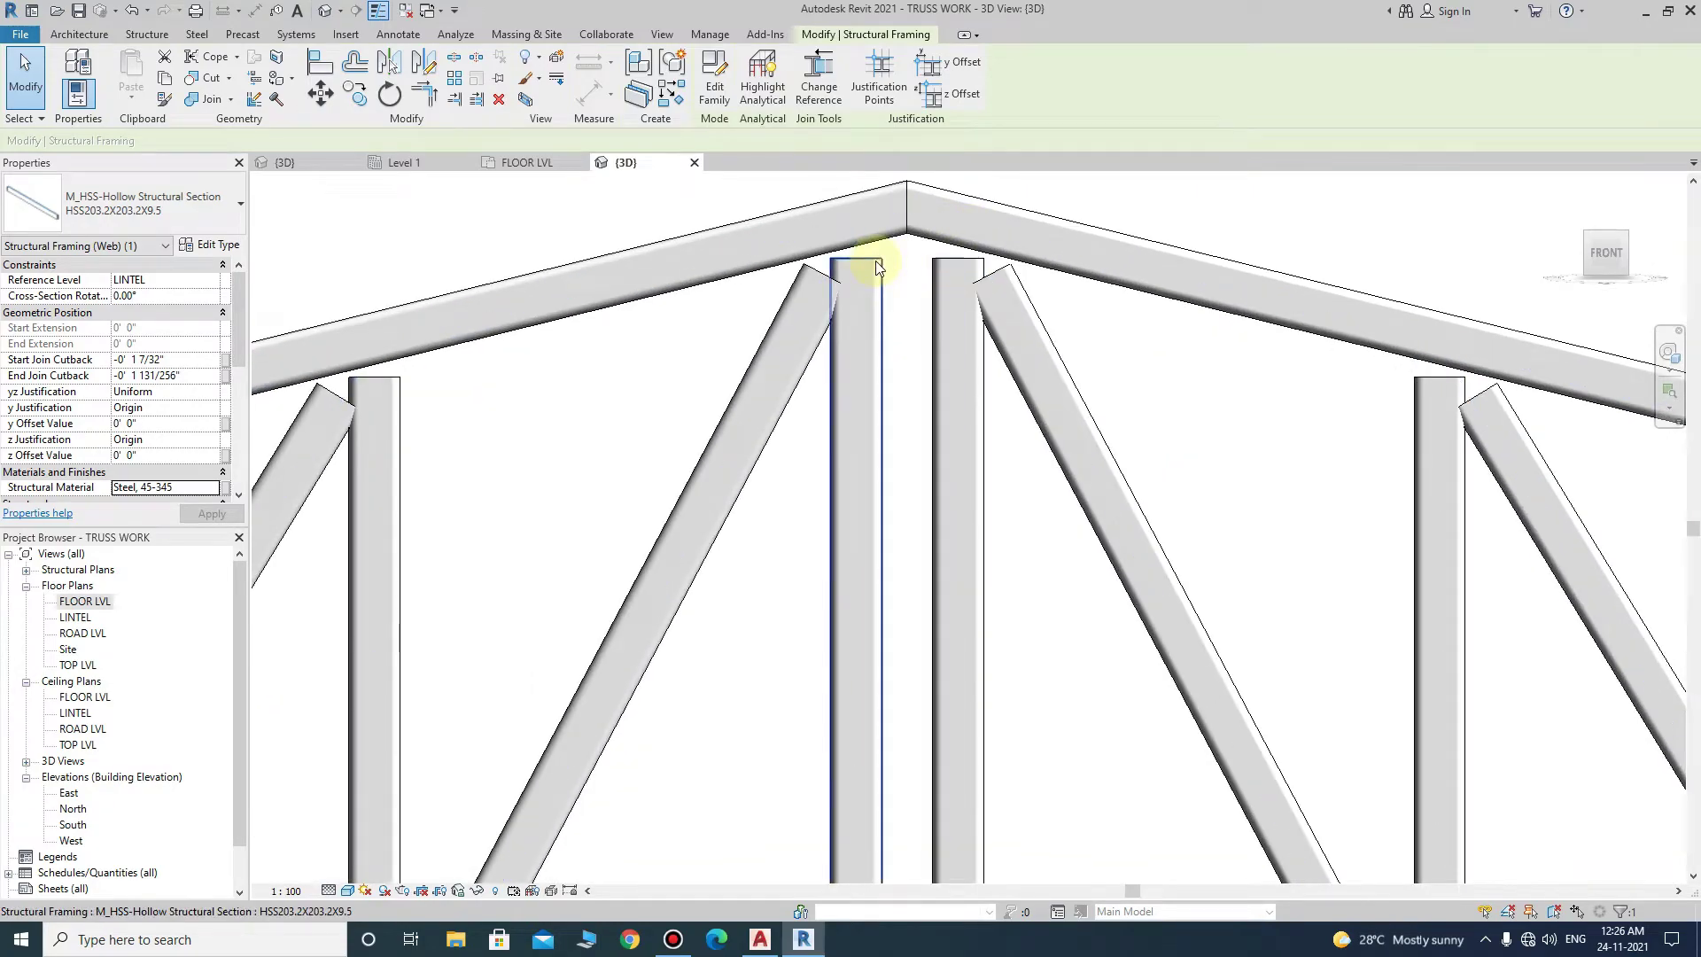
pyautogui.click(875, 259)
pyautogui.scroll(-1, 875, 275)
pyautogui.scroll(-2, 913, 531)
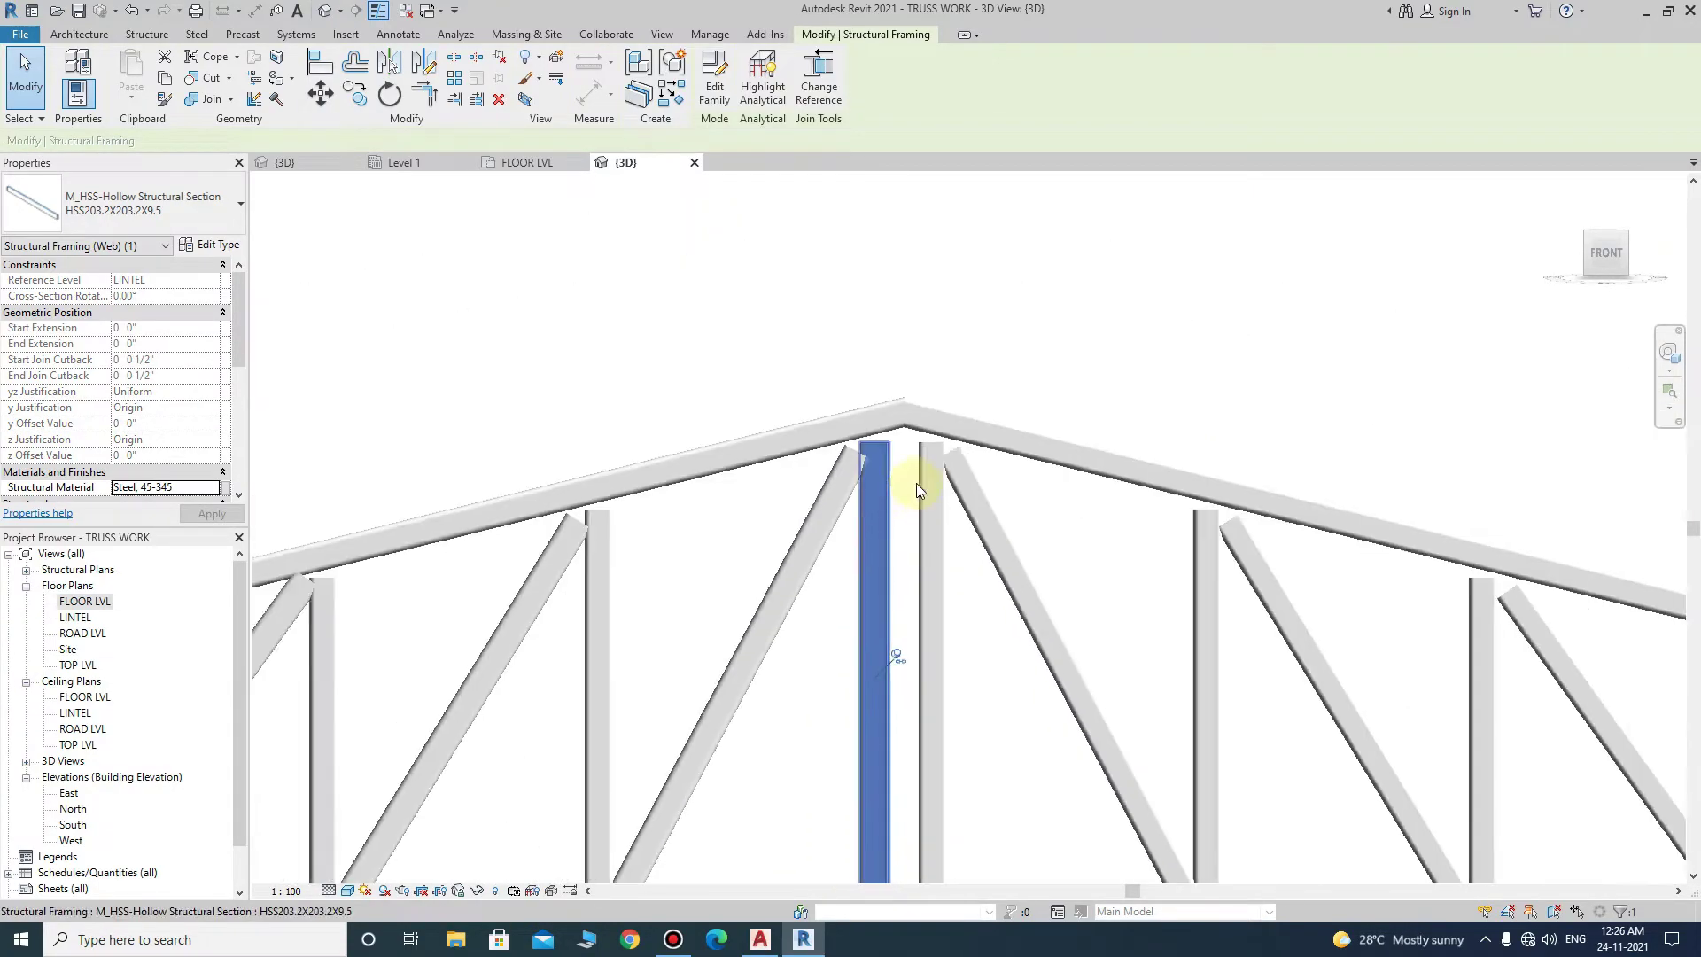
pyautogui.scroll(-3, 921, 483)
pyautogui.scroll(4, 1055, 635)
pyautogui.scroll(-3, 1006, 676)
pyautogui.scroll(4, 923, 676)
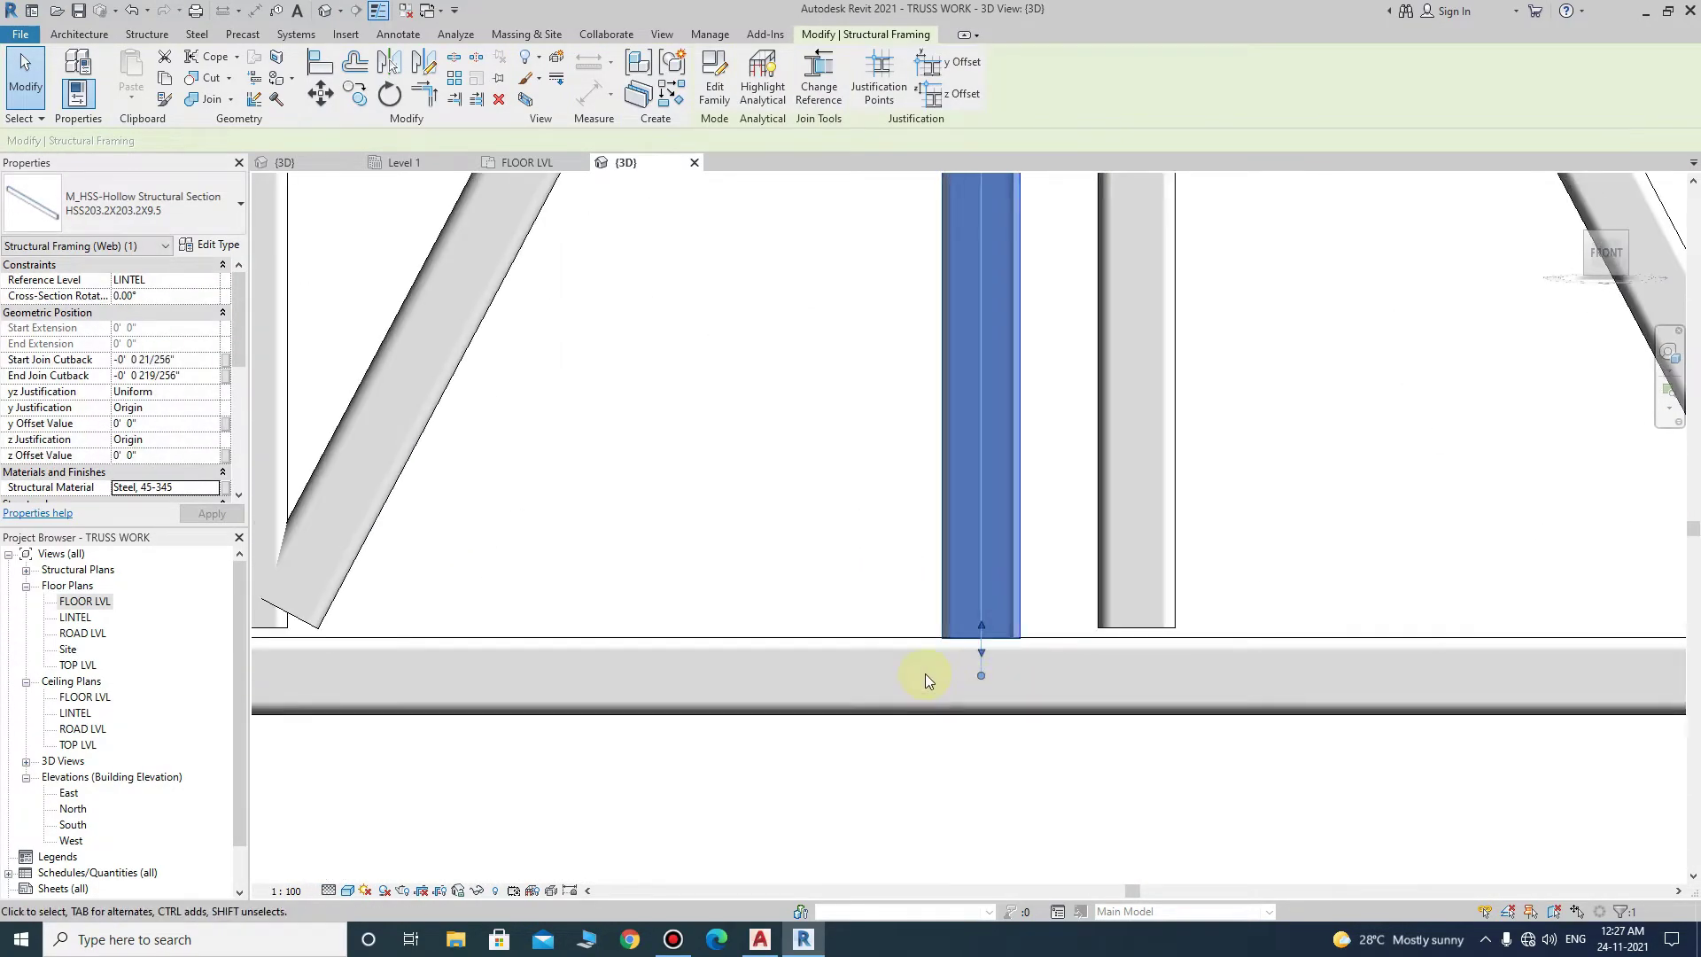
pyautogui.scroll(-4, 952, 588)
pyautogui.scroll(5, 953, 587)
pyautogui.scroll(-2, 1120, 512)
pyautogui.scroll(2, 979, 721)
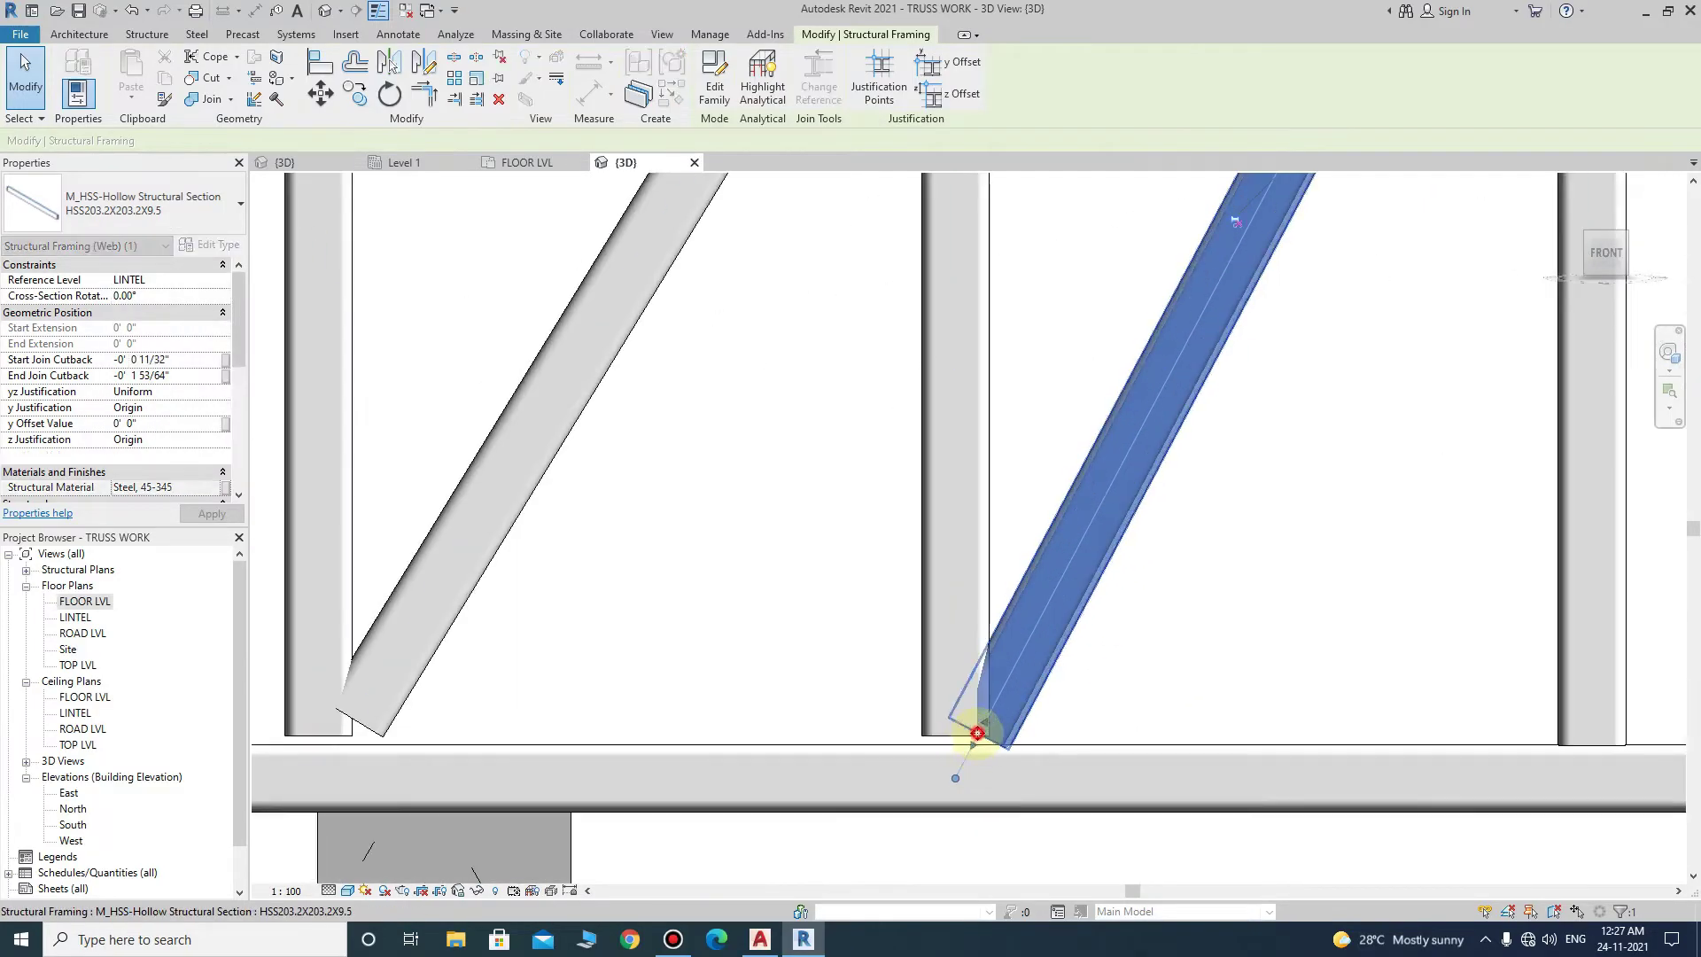
pyautogui.scroll(-1, 980, 721)
pyautogui.click(964, 567)
pyautogui.click(1044, 535)
pyautogui.scroll(-3, 975, 770)
pyautogui.scroll(4, 957, 759)
pyautogui.click(837, 709)
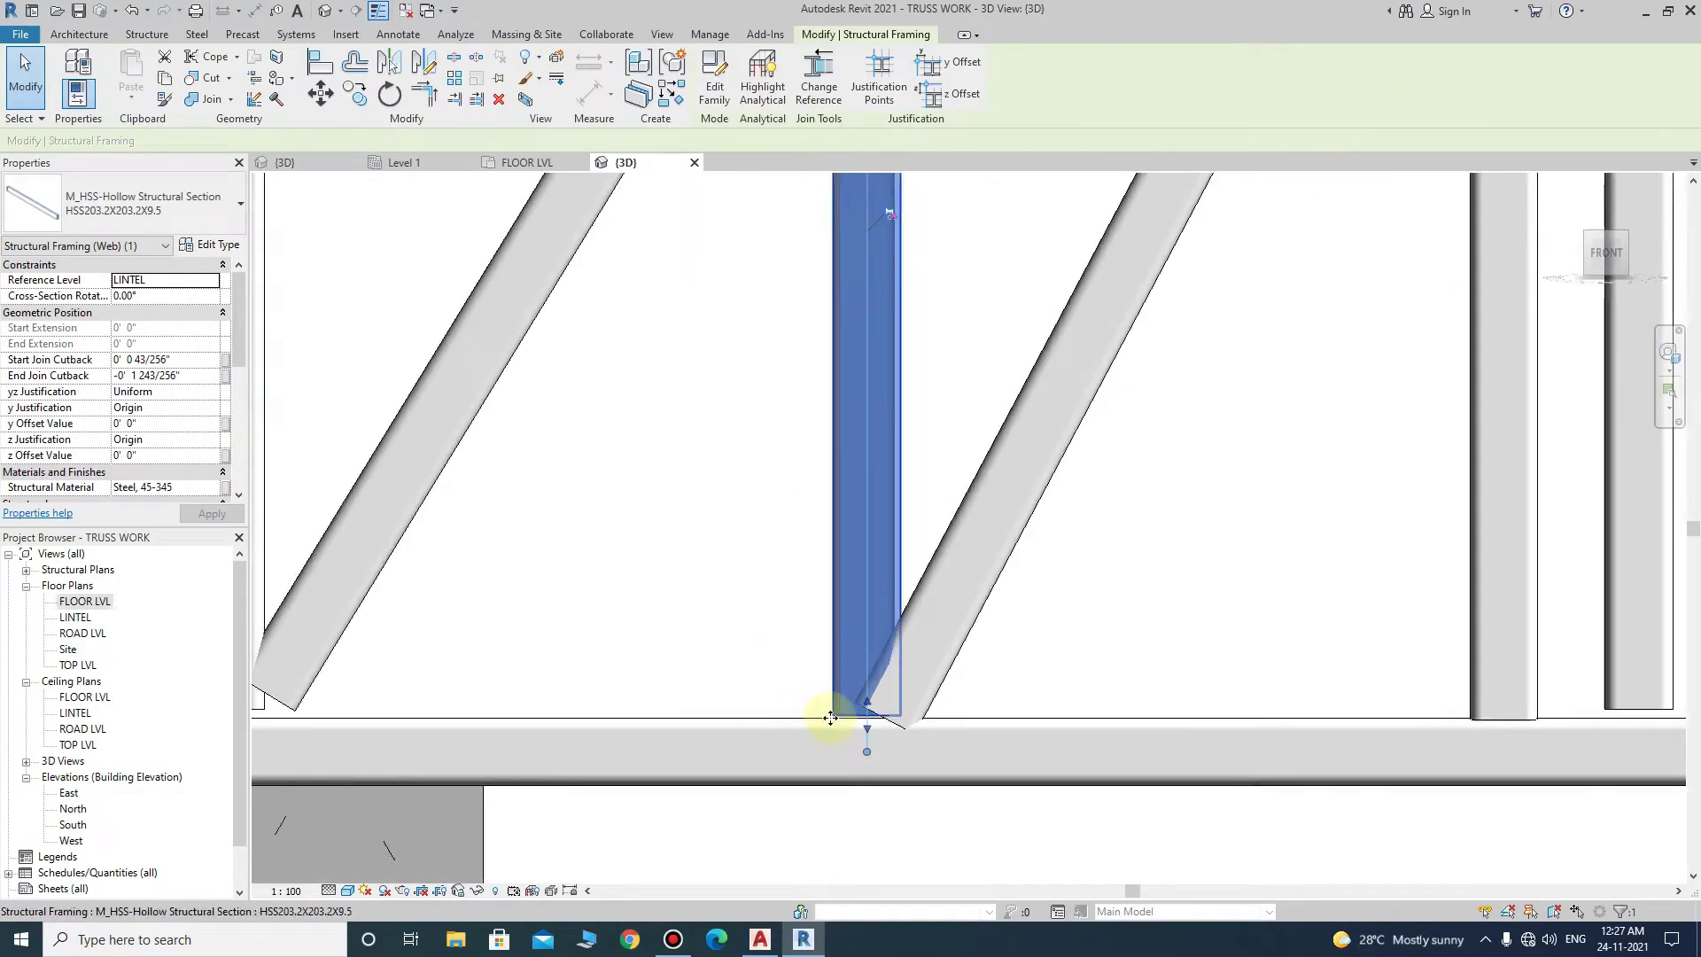
pyautogui.click(752, 383)
pyautogui.scroll(-3, 873, 354)
pyautogui.scroll(2, 918, 295)
pyautogui.scroll(2, 649, 529)
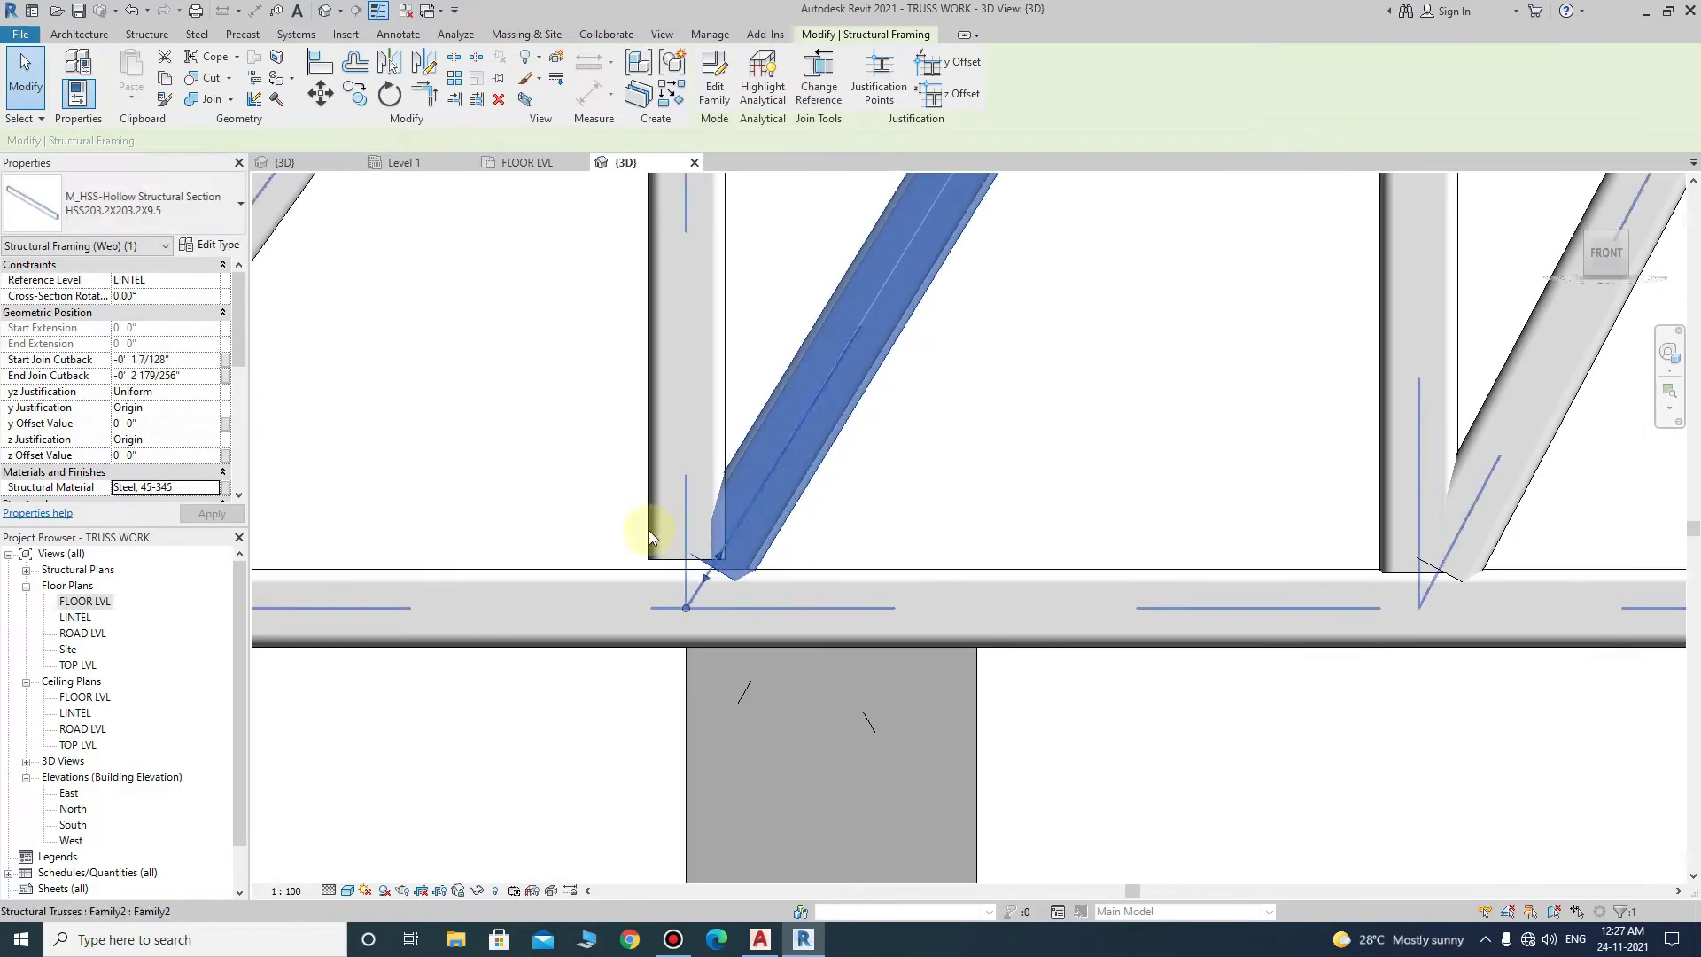
pyautogui.click(649, 530)
pyautogui.scroll(2, 760, 440)
pyautogui.scroll(-3, 760, 440)
pyautogui.click(677, 266)
pyautogui.scroll(3, 534, 579)
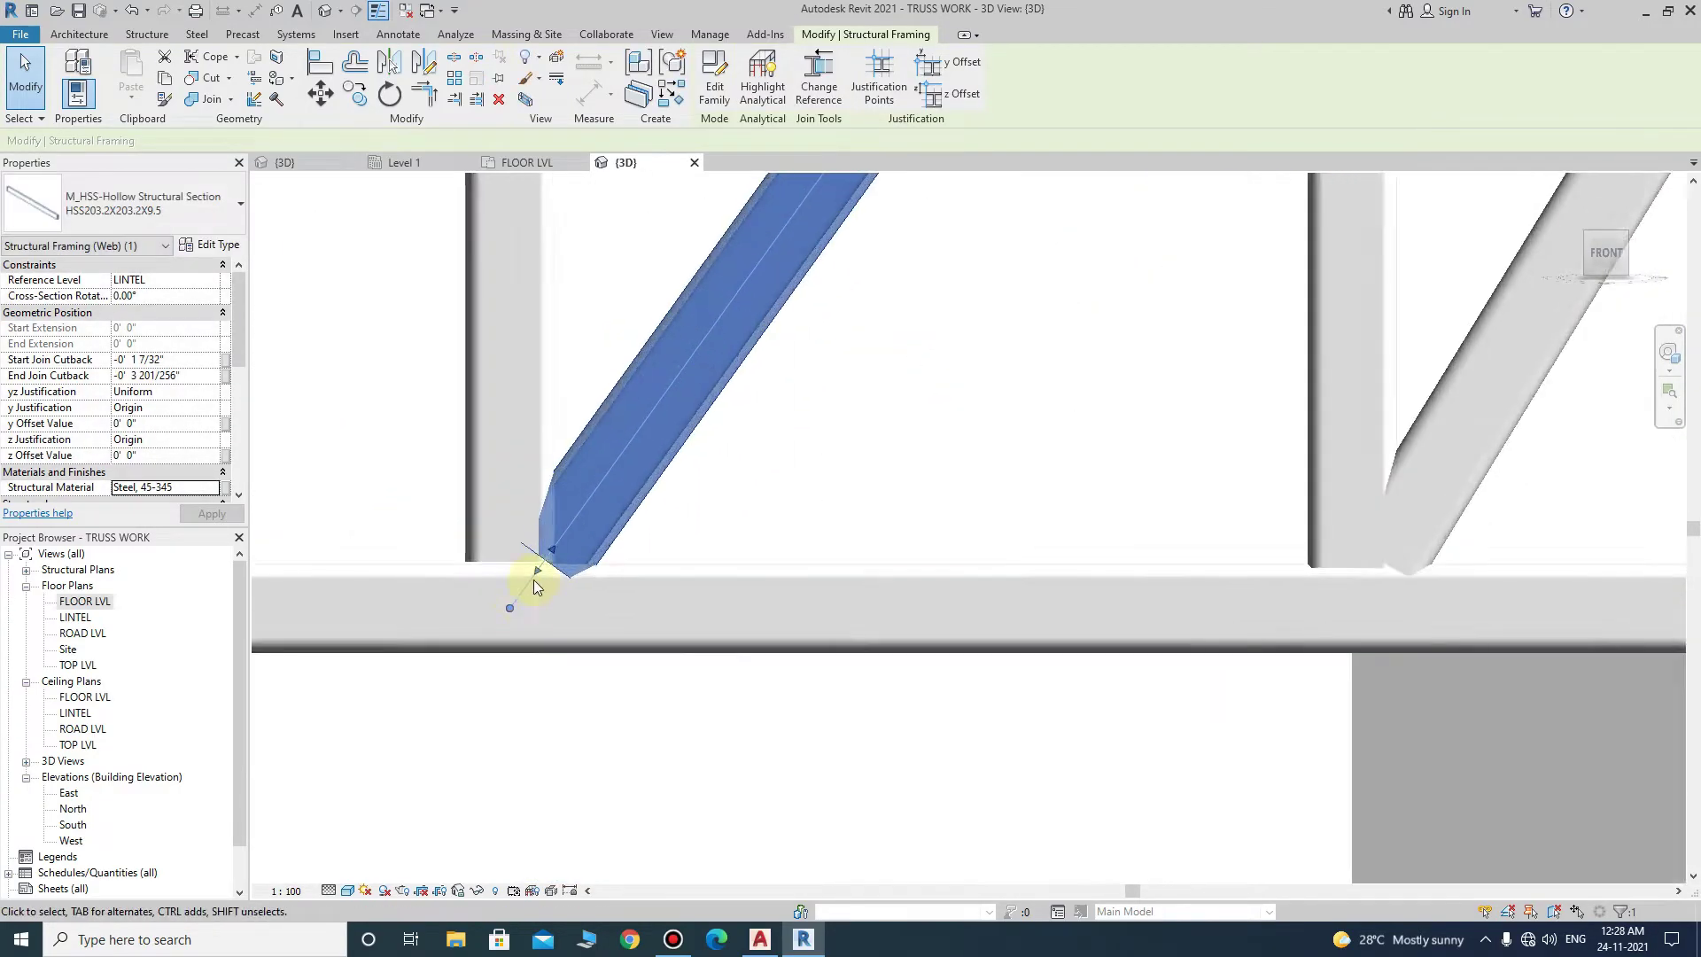
pyautogui.scroll(-2, 523, 401)
pyautogui.scroll(-2, 523, 401)
pyautogui.scroll(3, 380, 702)
pyautogui.click(380, 703)
pyautogui.scroll(2, 380, 702)
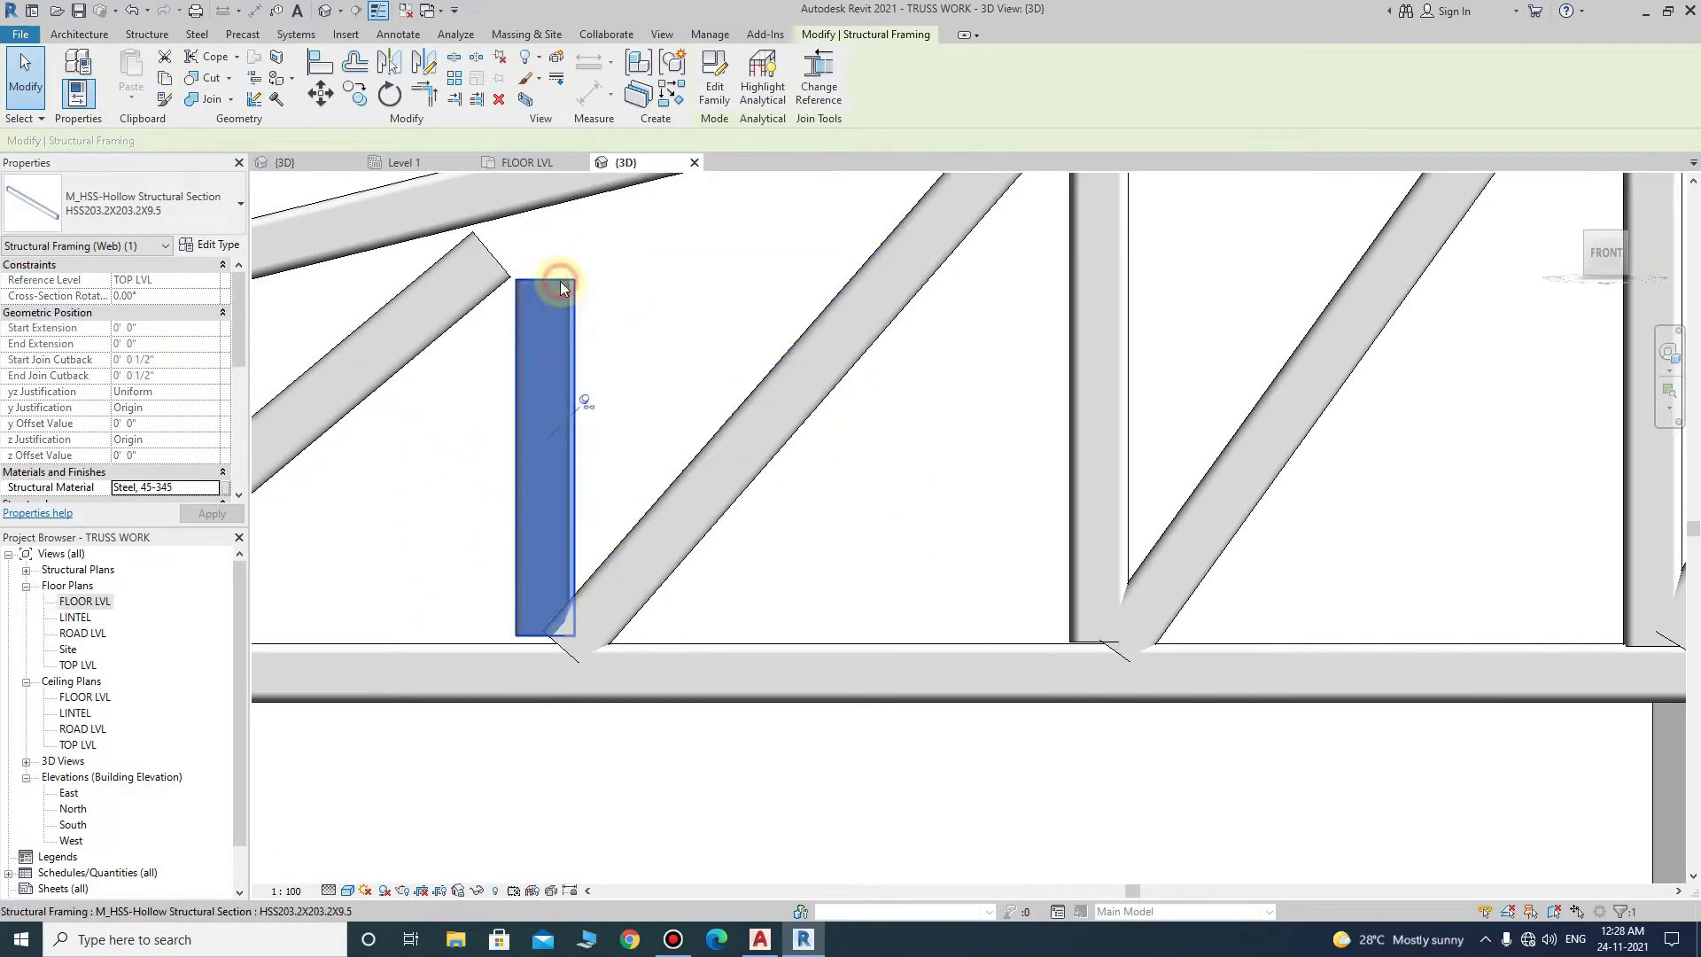
pyautogui.click(372, 372)
pyautogui.scroll(-3, 390, 381)
pyautogui.click(874, 620)
pyautogui.click(656, 522)
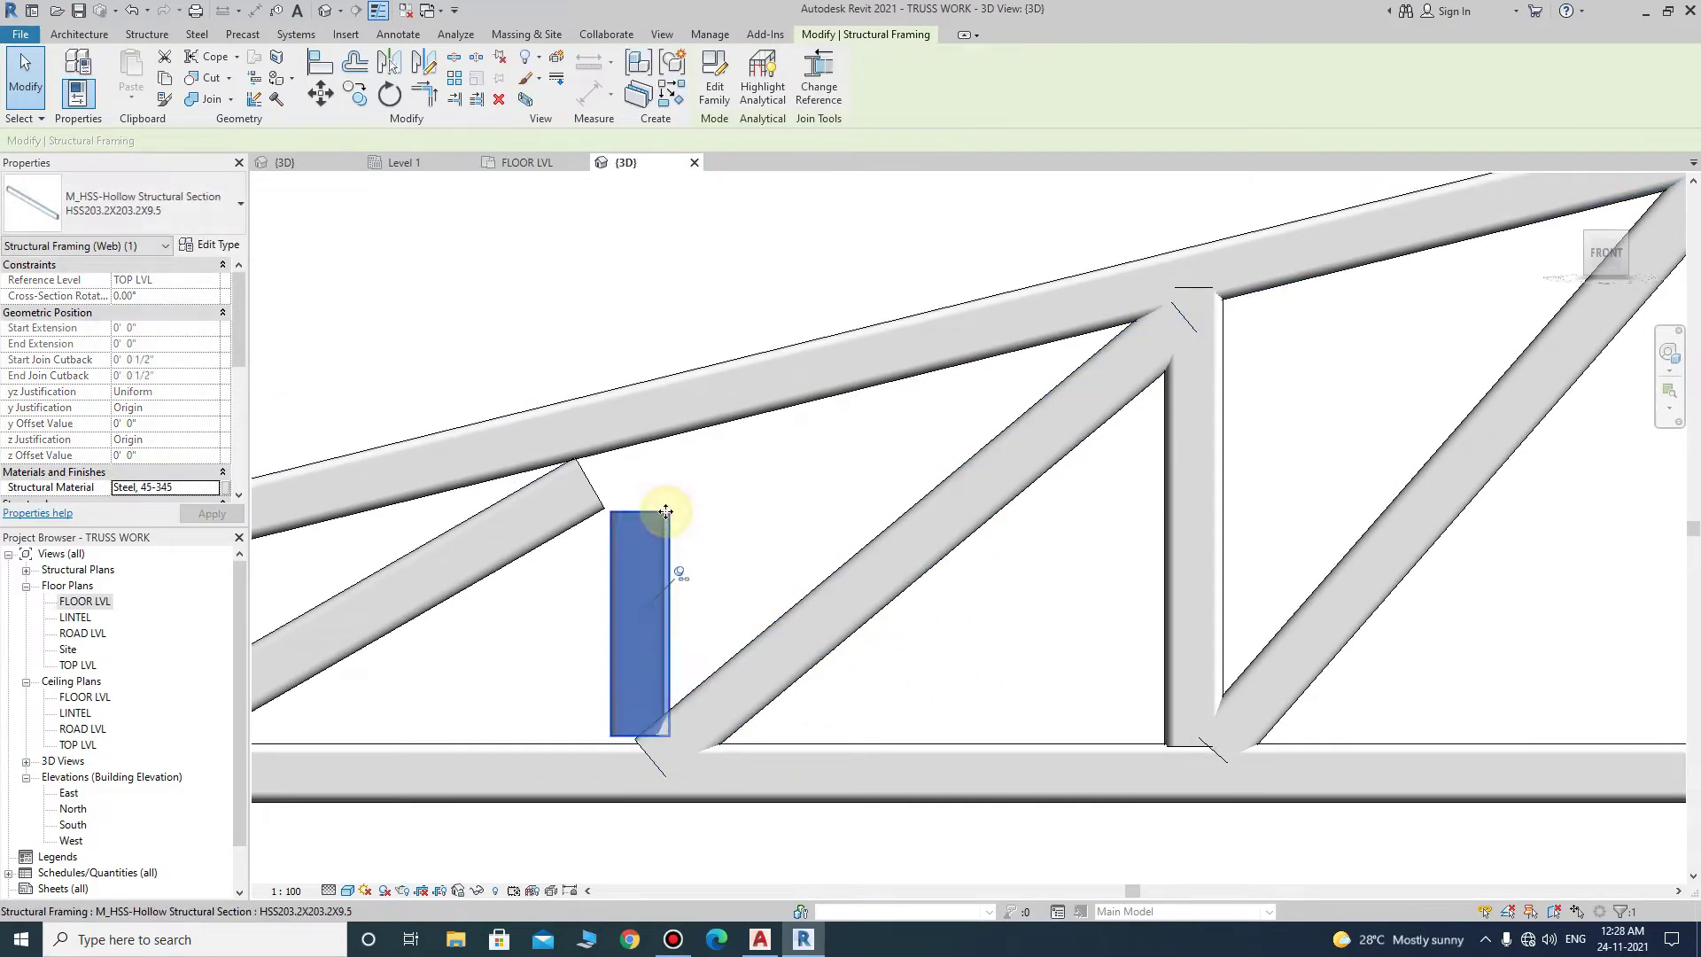
pyautogui.scroll(3, 645, 778)
pyautogui.scroll(-3, 645, 778)
pyautogui.click(608, 475)
pyautogui.scroll(2, 323, 645)
pyautogui.scroll(-2, 626, 493)
pyautogui.click(626, 493)
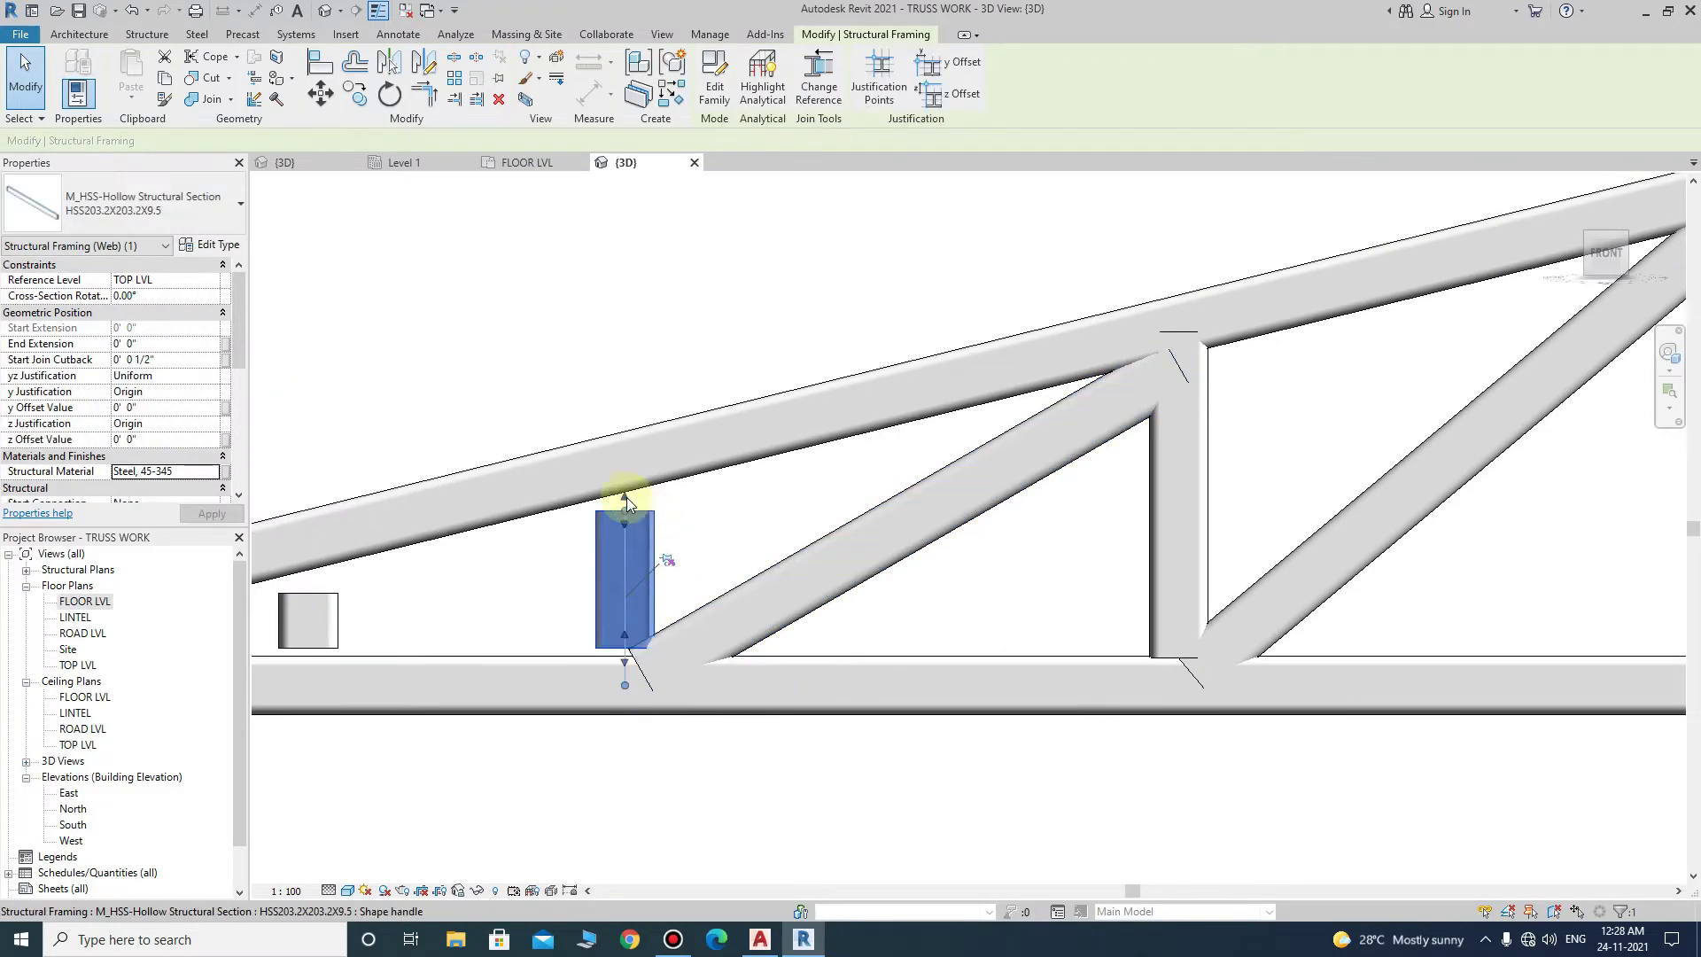
pyautogui.scroll(3, 696, 551)
pyautogui.click(691, 558)
pyautogui.scroll(-3, 673, 602)
pyautogui.scroll(3, 922, 456)
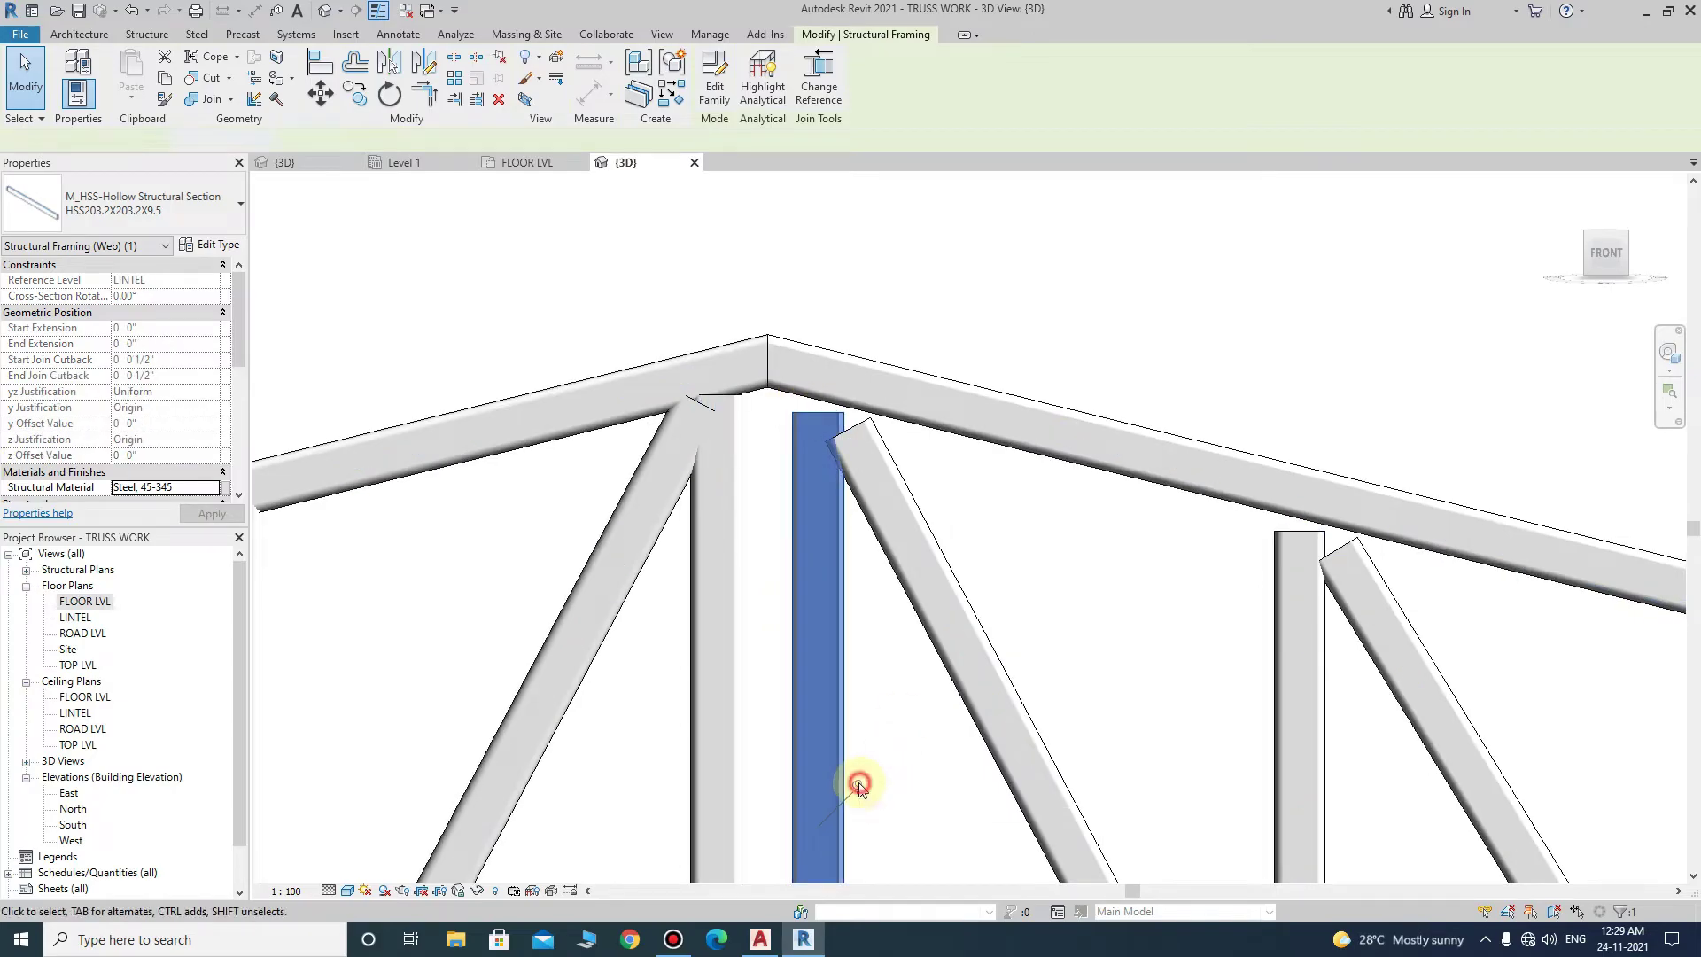
pyautogui.moveTo(859, 782); pyautogui.dragTo(880, 510, button='middle')
pyautogui.scroll(-5, 880, 510)
# - Select and inspect the diagonal and vertical web members across the truss's right half
pyautogui.moveTo(1606, 600); pyautogui.dragTo(1234, 494)
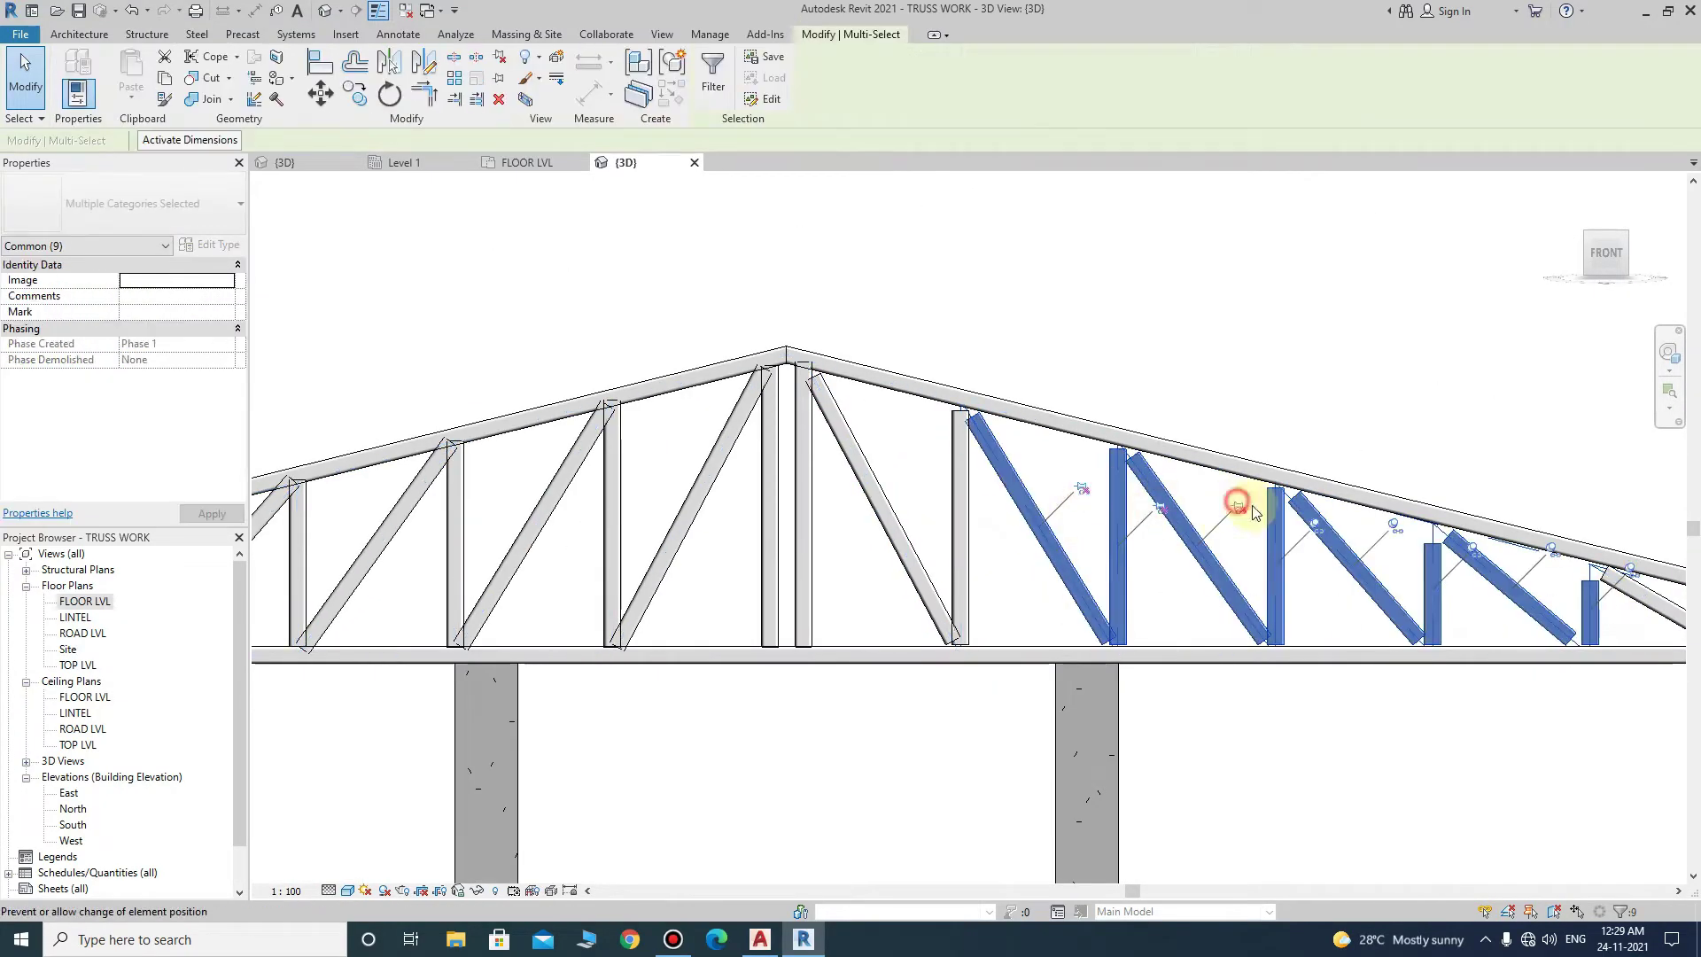
pyautogui.scroll(3, 1602, 585)
pyautogui.click(1500, 596)
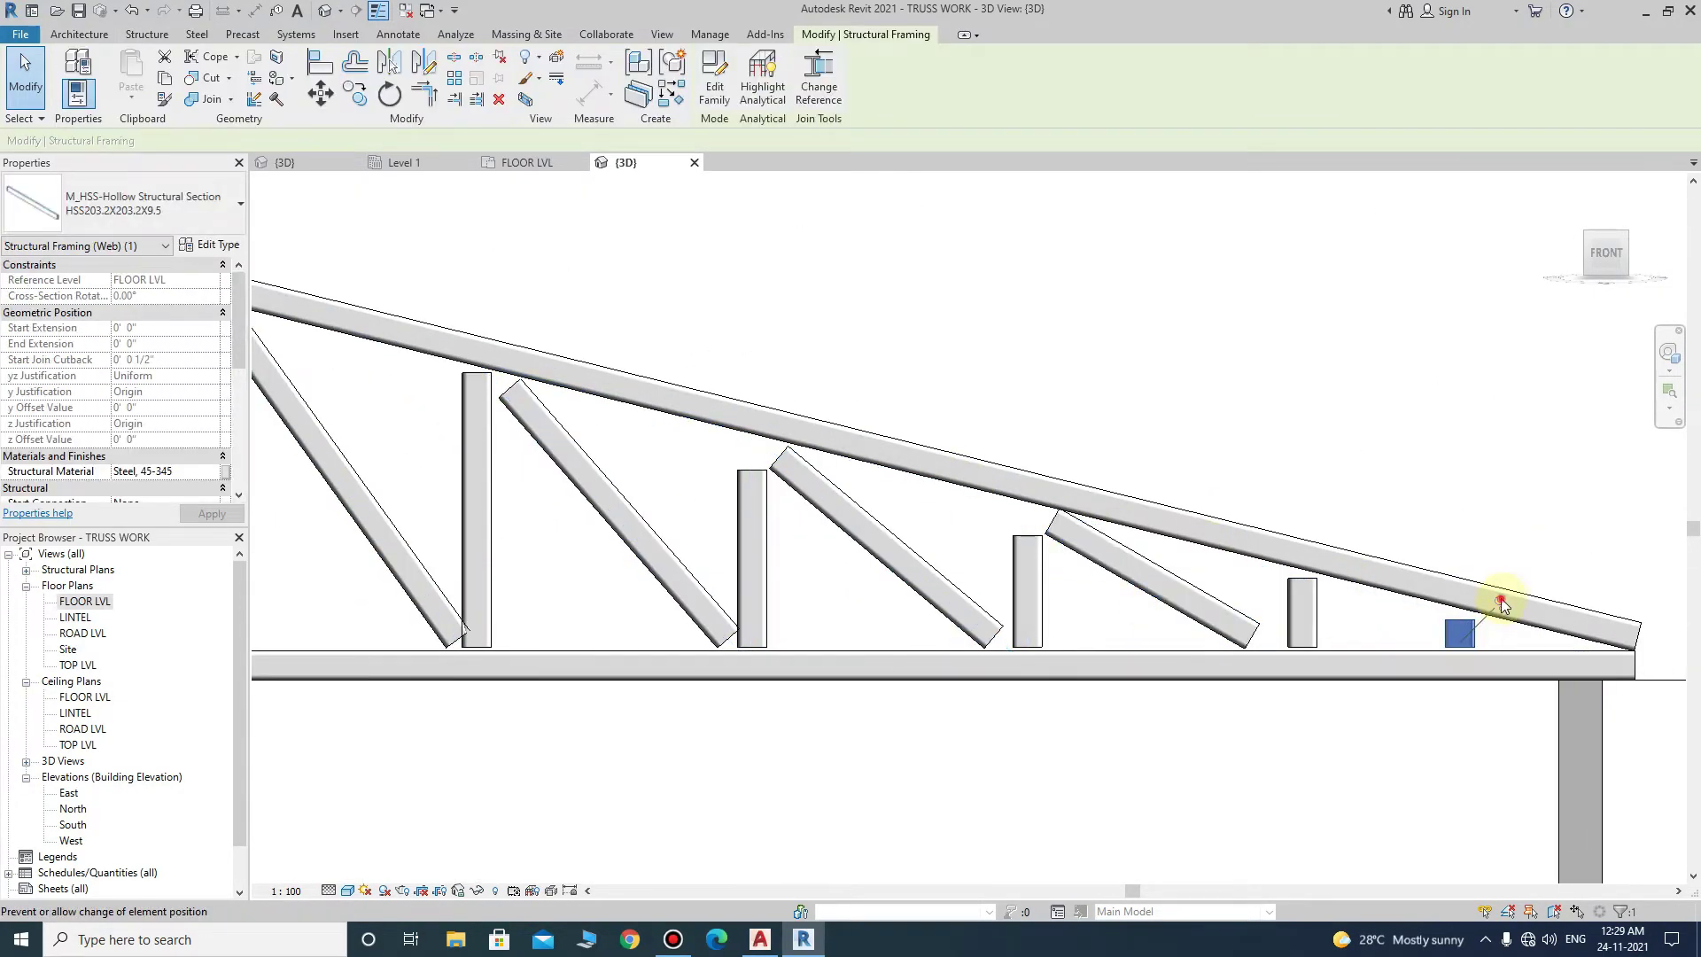
pyautogui.scroll(2, 455, 385)
pyautogui.click(454, 386)
pyautogui.click(691, 657)
pyautogui.press('Escape')
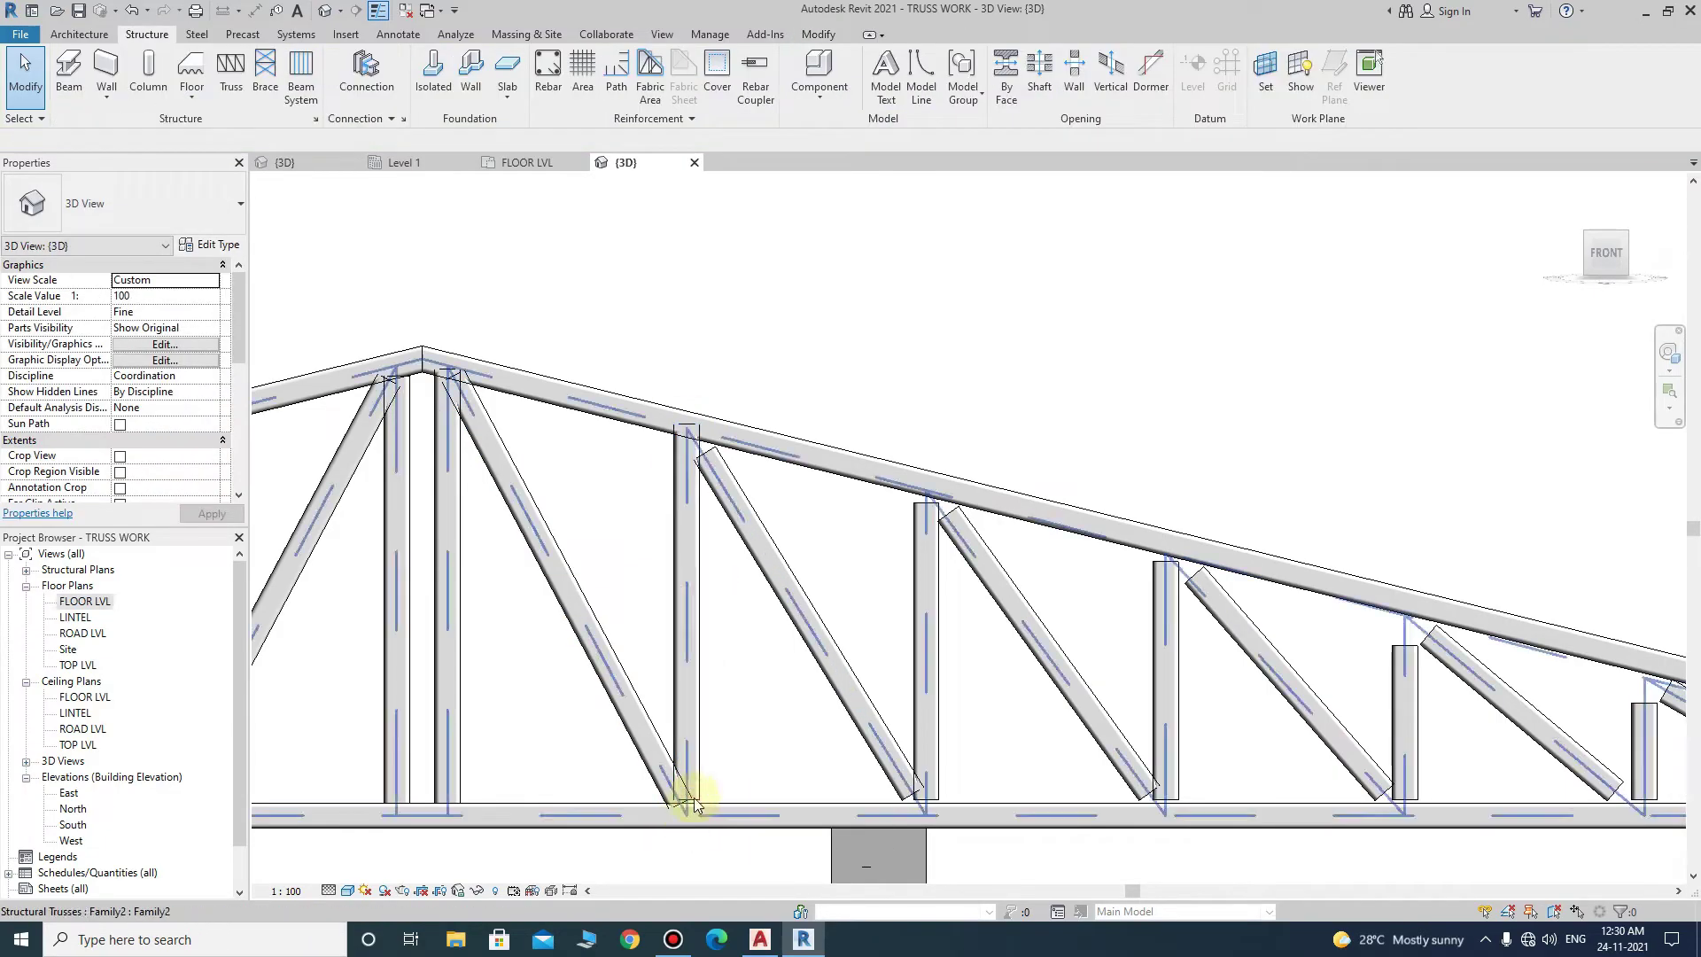
pyautogui.scroll(5, 696, 795)
pyautogui.click(694, 735)
pyautogui.scroll(-5, 694, 735)
pyautogui.click(917, 745)
pyautogui.scroll(2, 980, 455)
pyautogui.click(980, 470)
pyautogui.scroll(3, 809, 588)
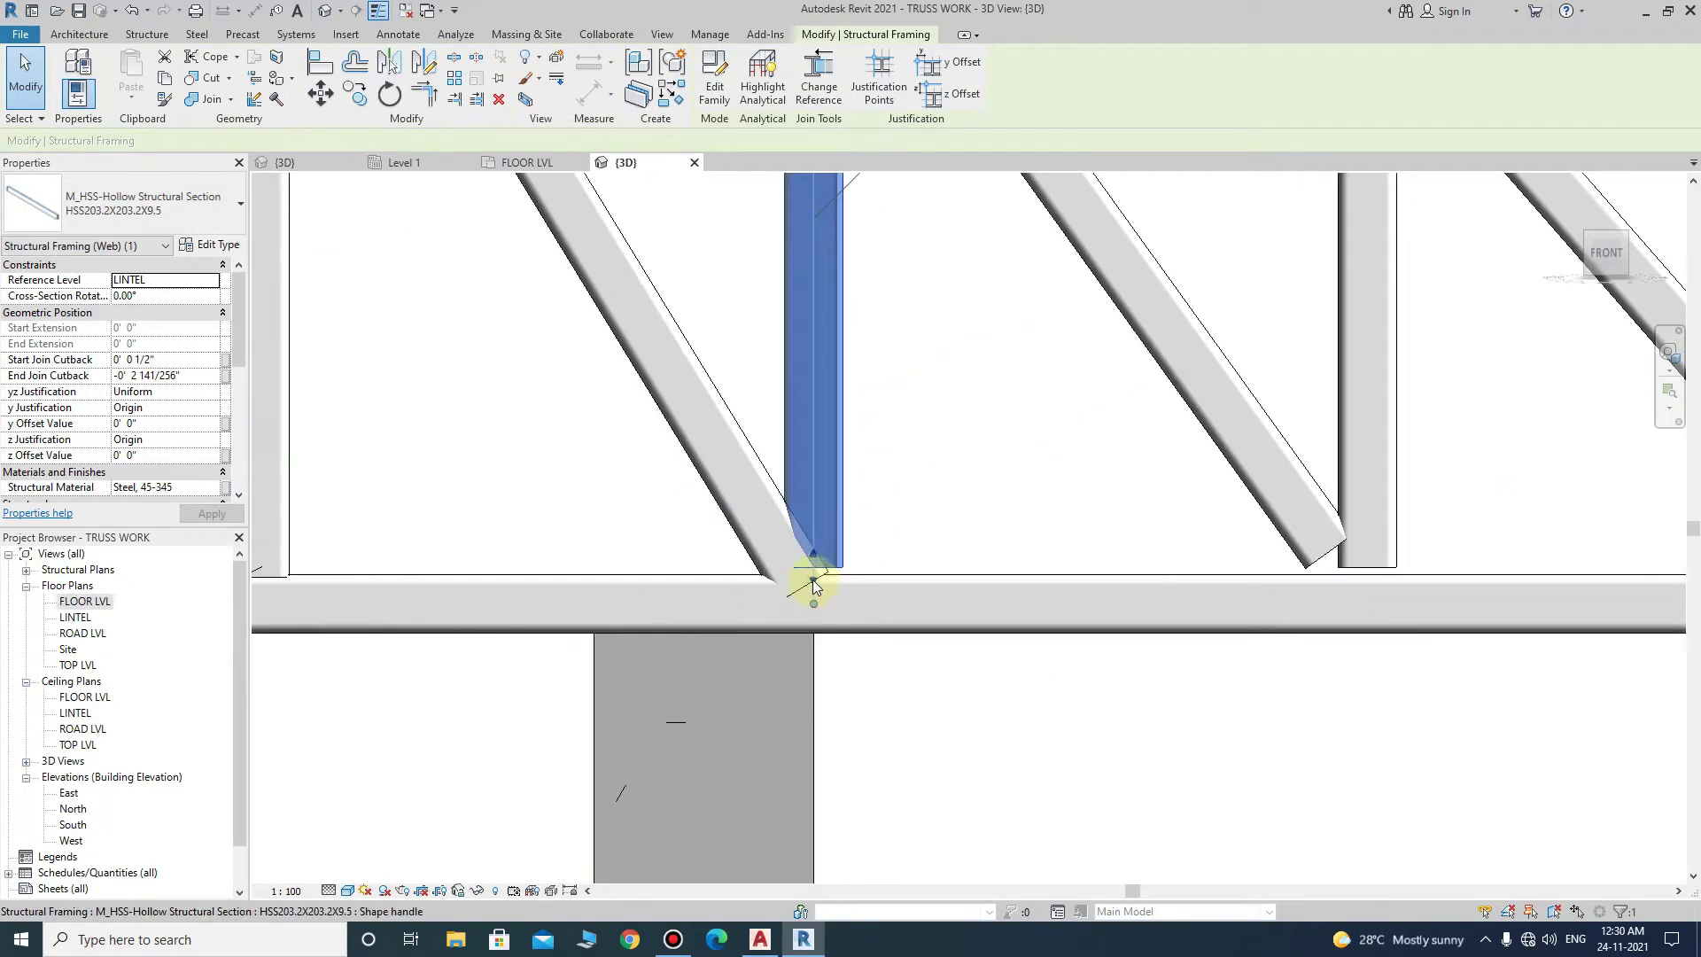
pyautogui.click(1329, 558)
pyautogui.scroll(-3, 1337, 567)
pyautogui.click(1025, 390)
# - Check the long diagonals and short verticals toward the truss's right end
pyautogui.moveTo(1025, 390); pyautogui.dragTo(778, 391, button='middle')
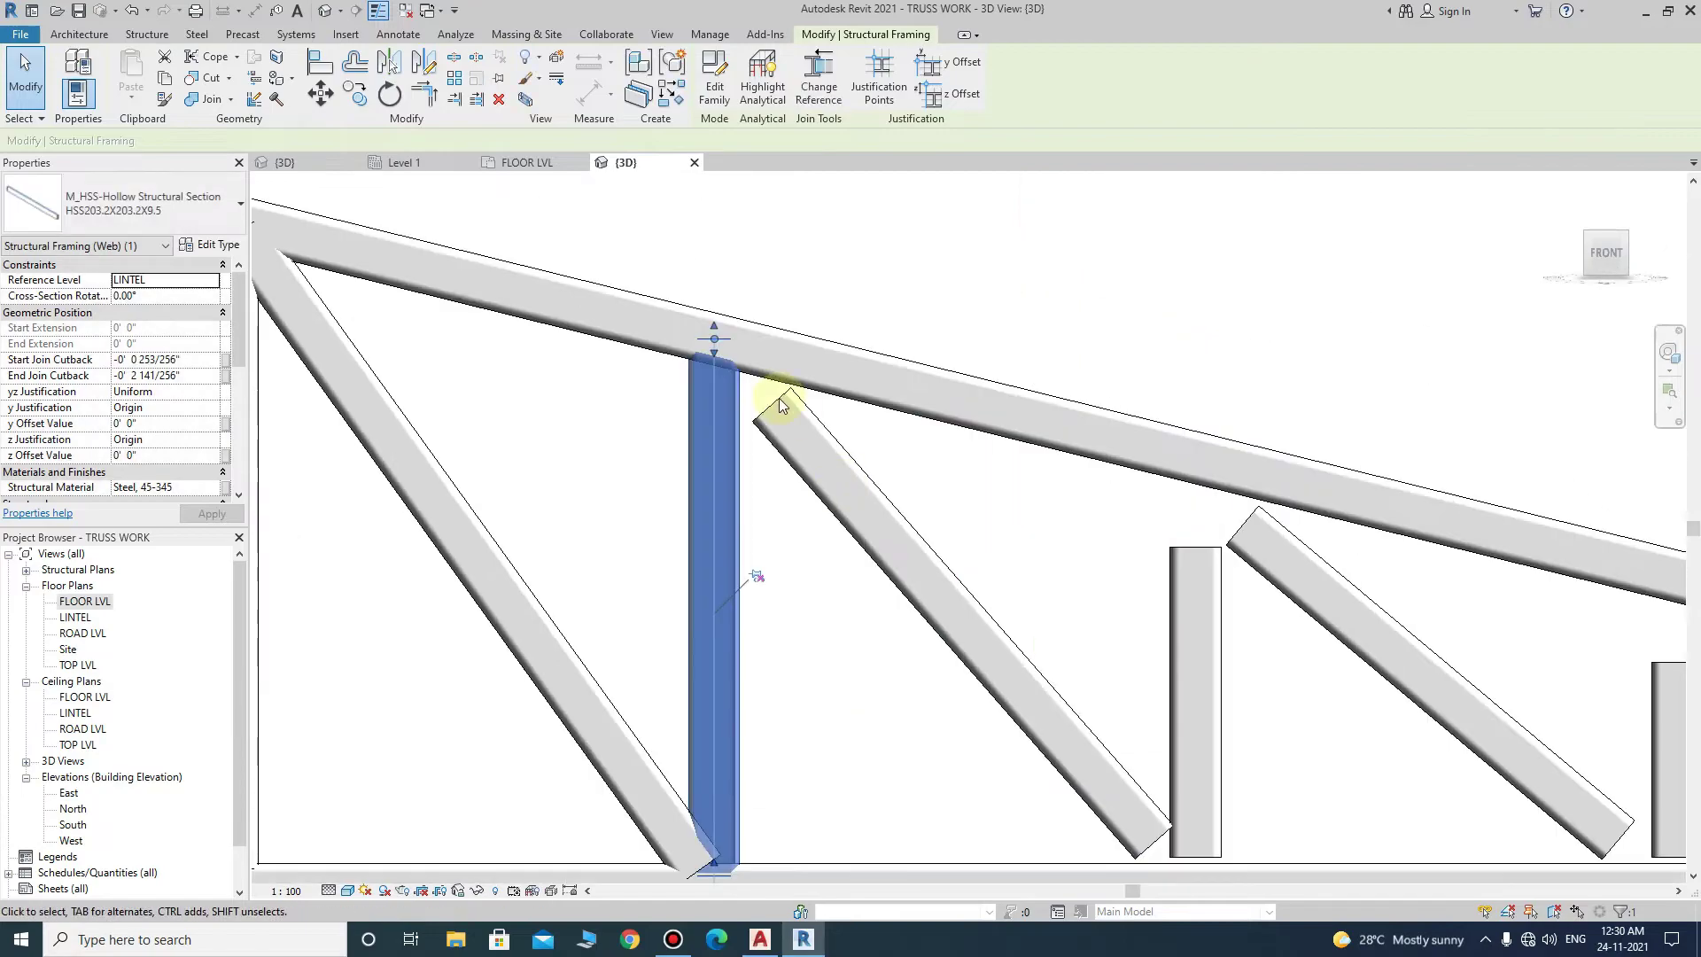
pyautogui.scroll(3, 771, 576)
pyautogui.click(753, 558)
pyautogui.click(802, 571)
pyautogui.scroll(-3, 802, 581)
pyautogui.click(487, 410)
pyautogui.scroll(2, 924, 569)
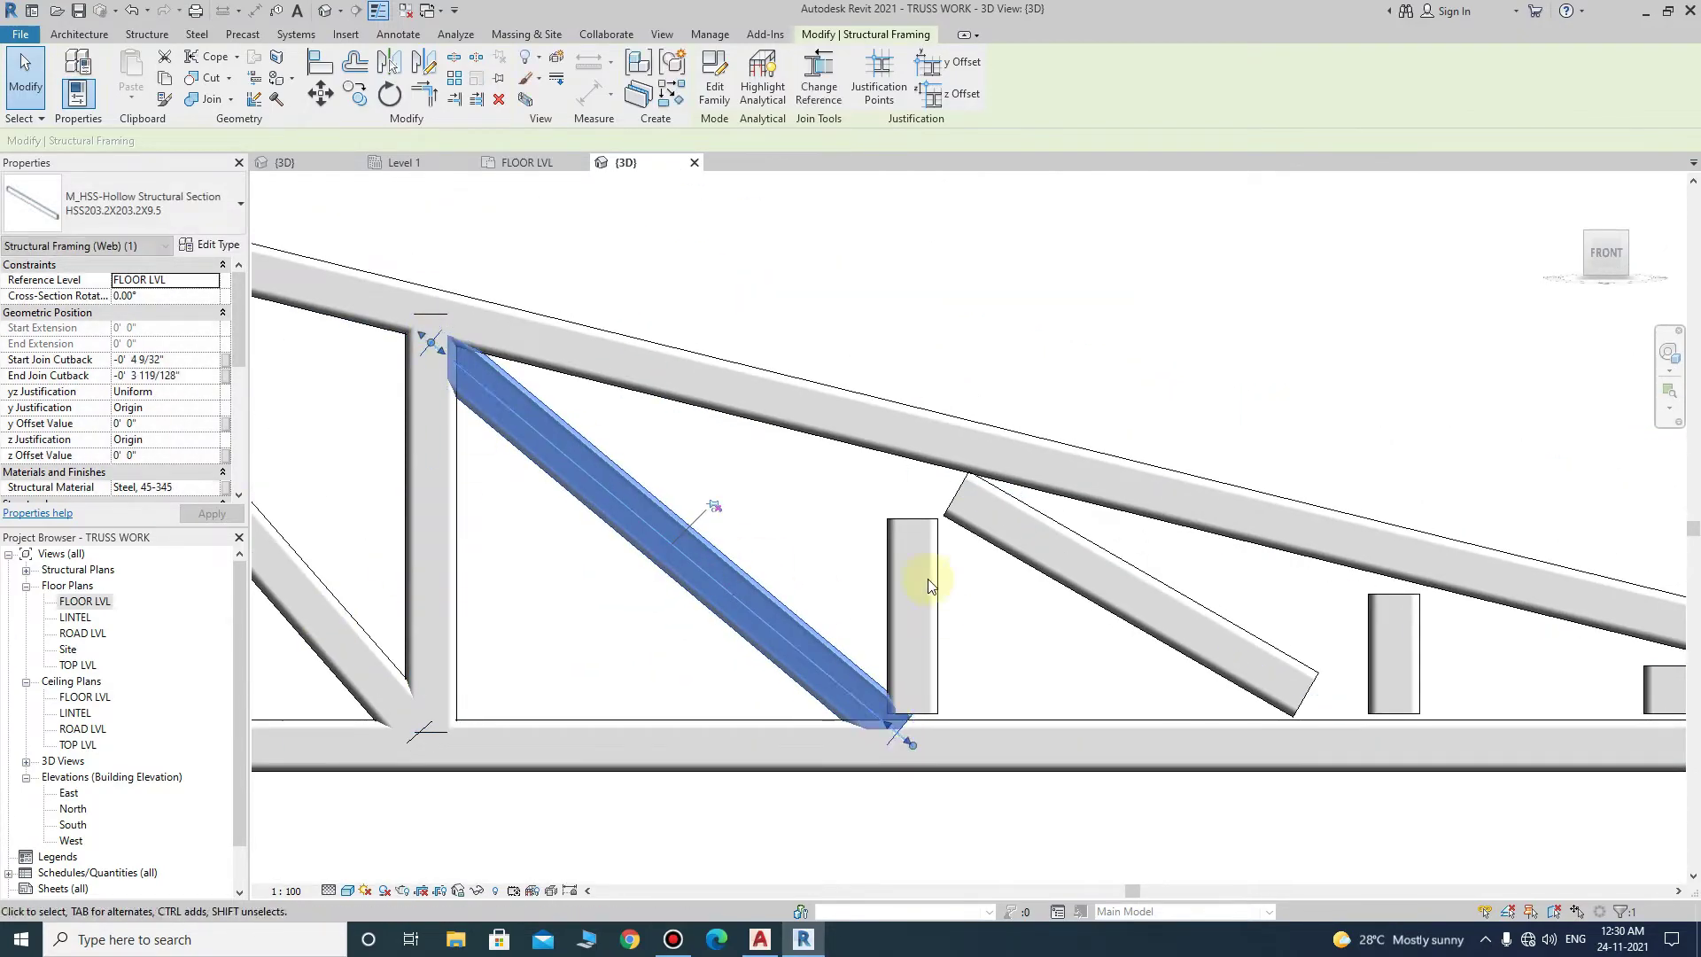
pyautogui.click(914, 709)
pyautogui.scroll(-2, 916, 723)
pyautogui.click(324, 456)
pyautogui.click(794, 580)
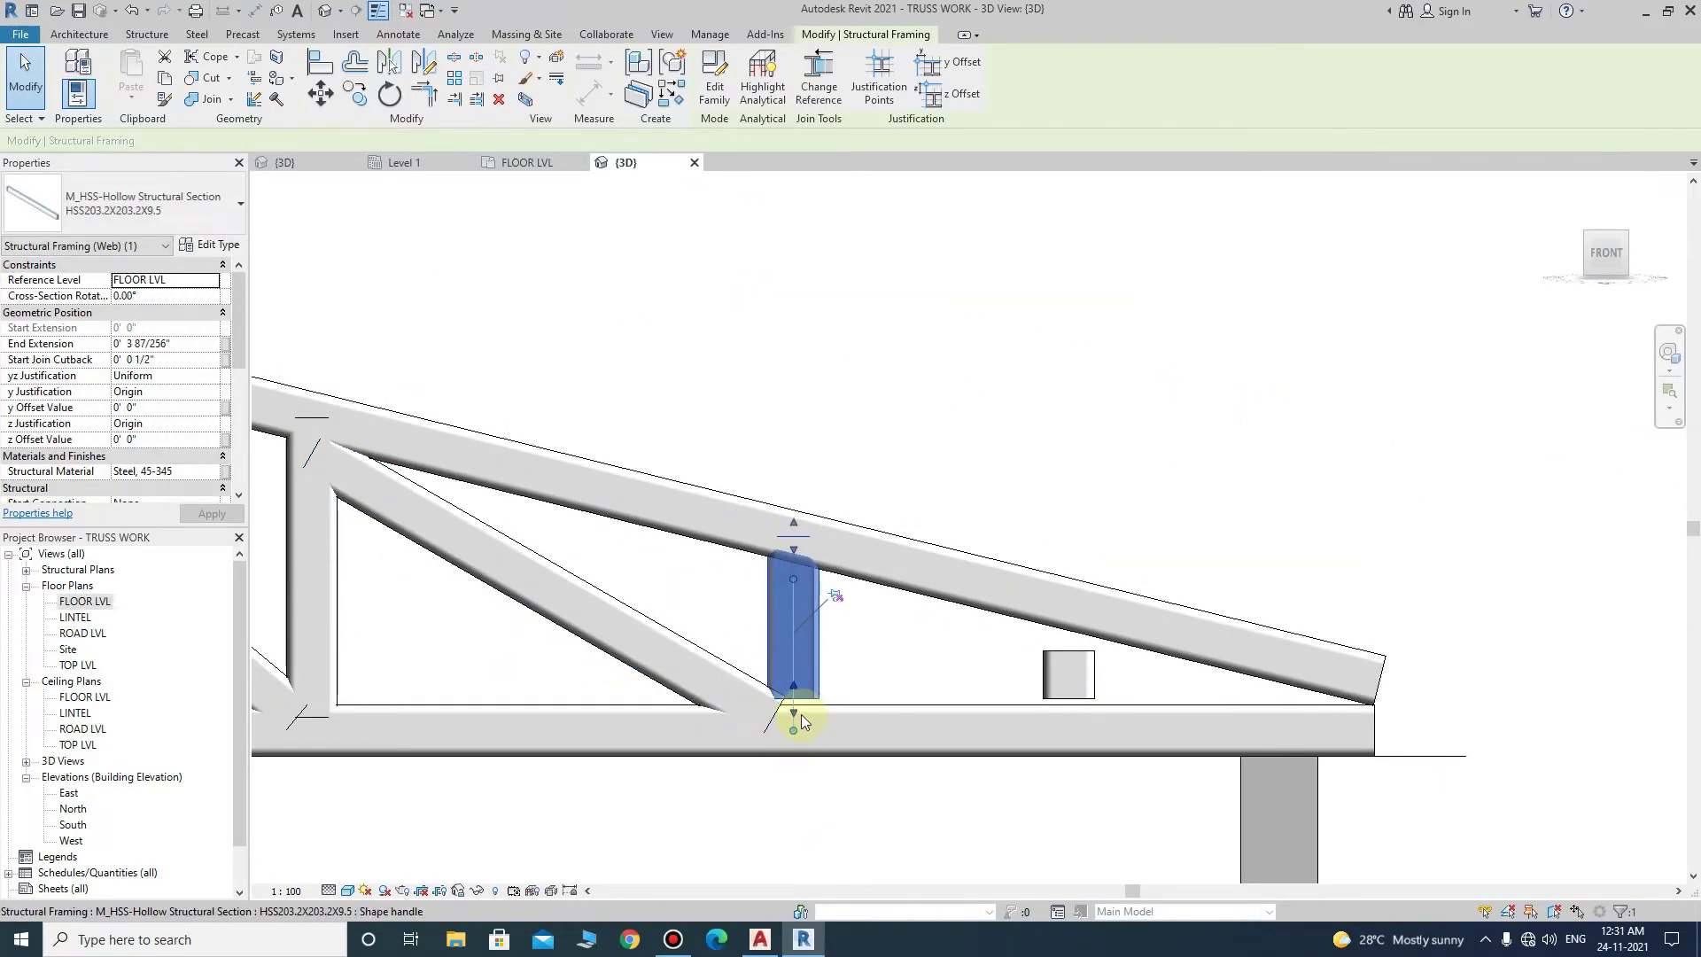
# - Extend the short end web members to the bottom and top chords
pyautogui.moveTo(799, 710); pyautogui.dragTo(795, 711)
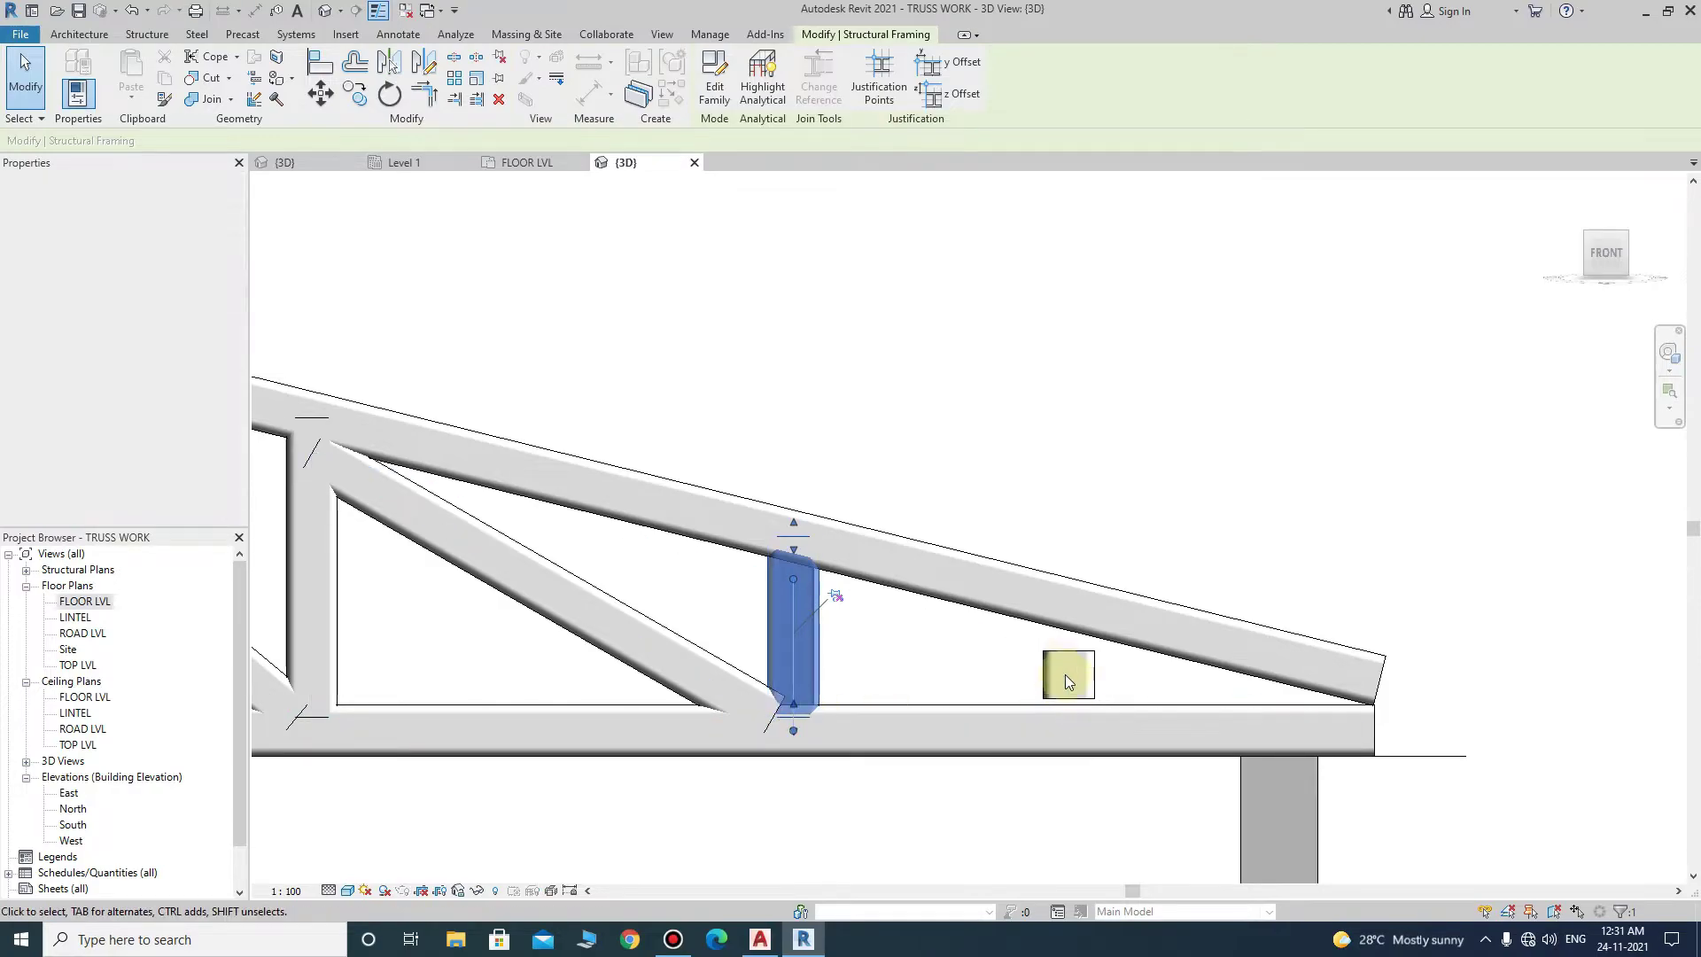
pyautogui.click(1096, 656)
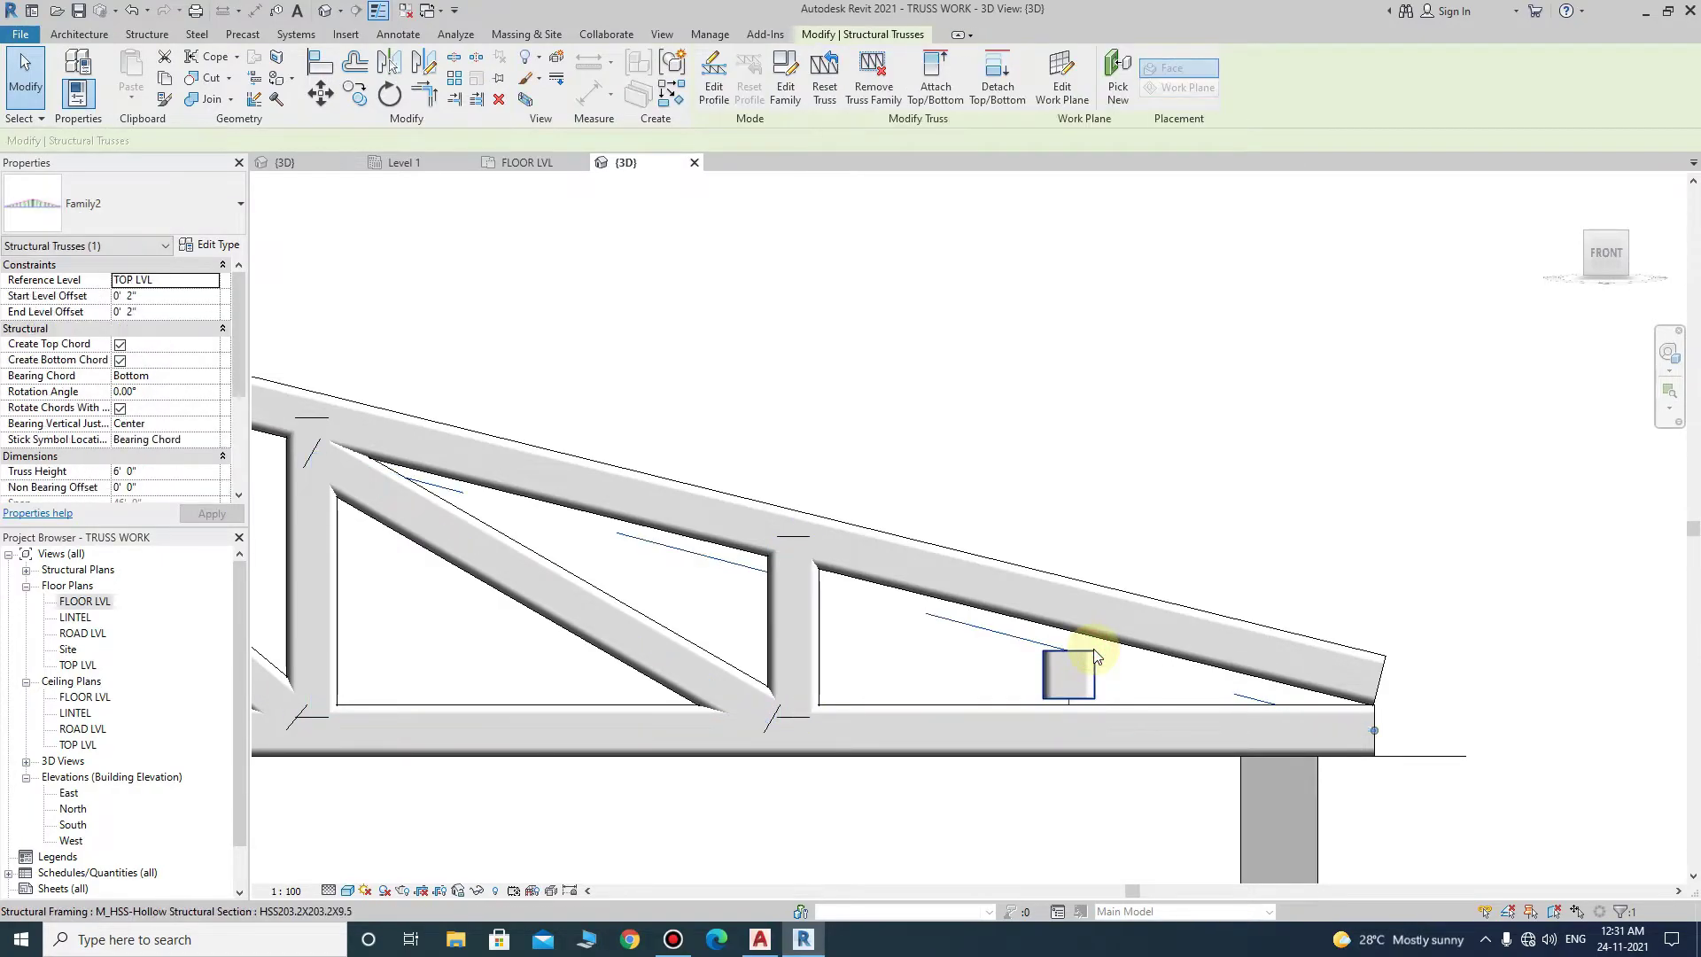
pyautogui.click(1086, 648)
pyautogui.moveTo(1071, 611); pyautogui.dragTo(1069, 618)
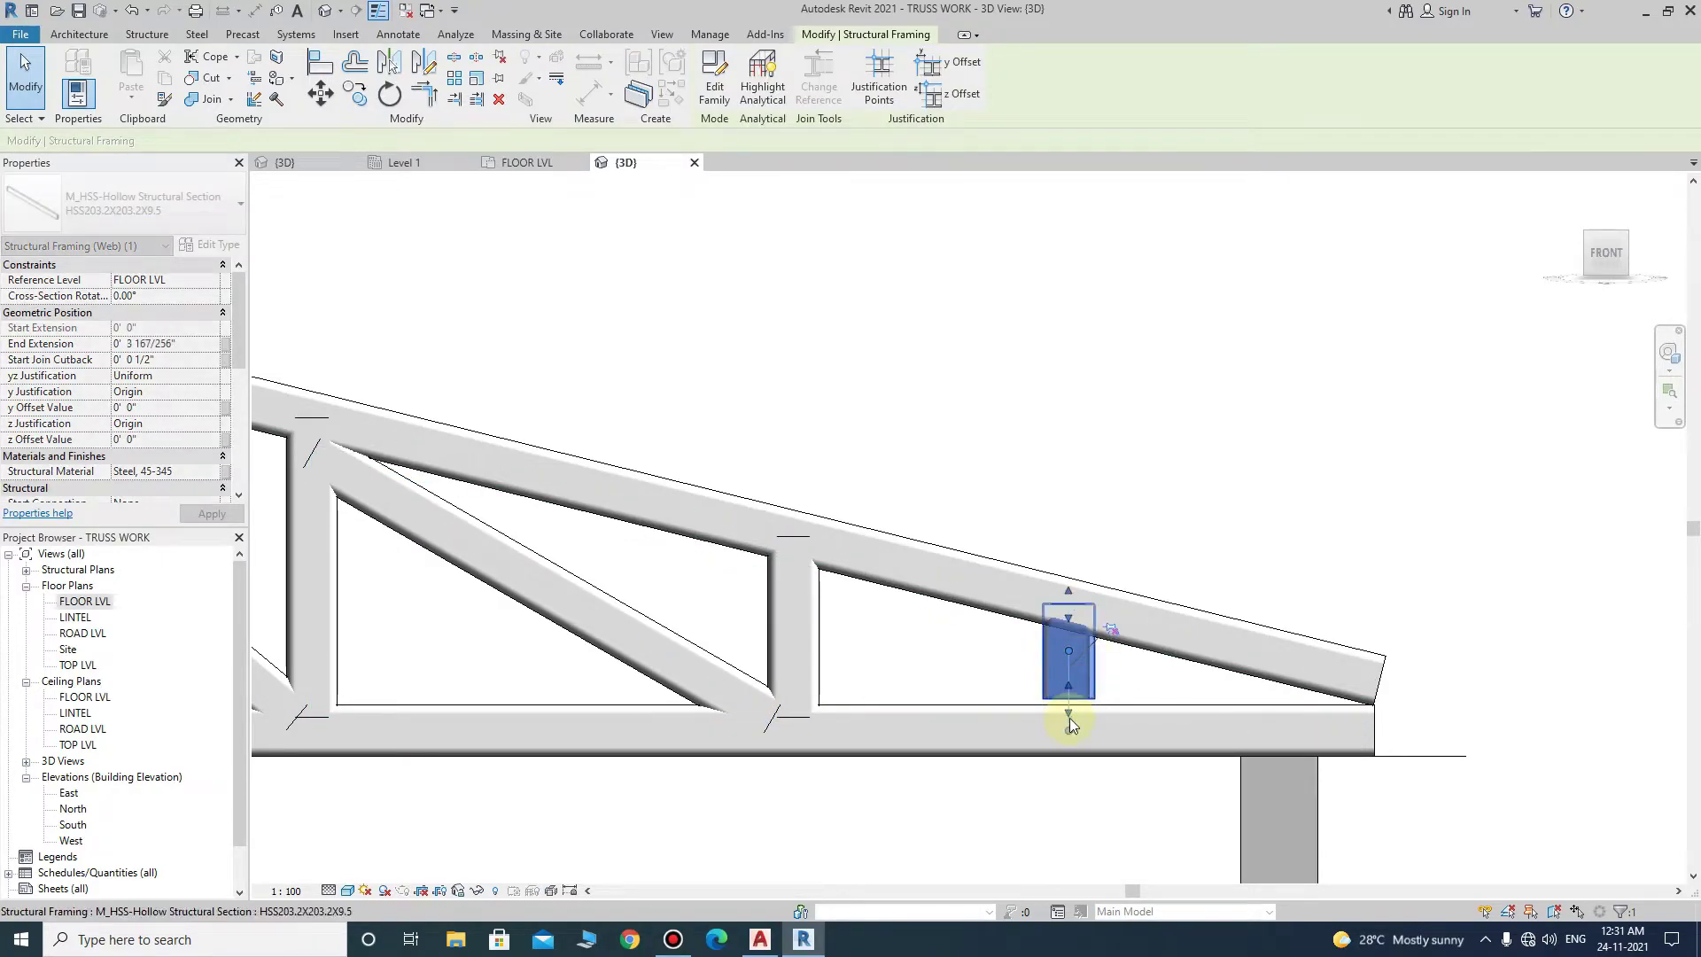
pyautogui.moveTo(1070, 724); pyautogui.dragTo(1050, 737)
# - Clear the selection and open the FLOOR LVL floor plan
pyautogui.scroll(-2, 1086, 613)
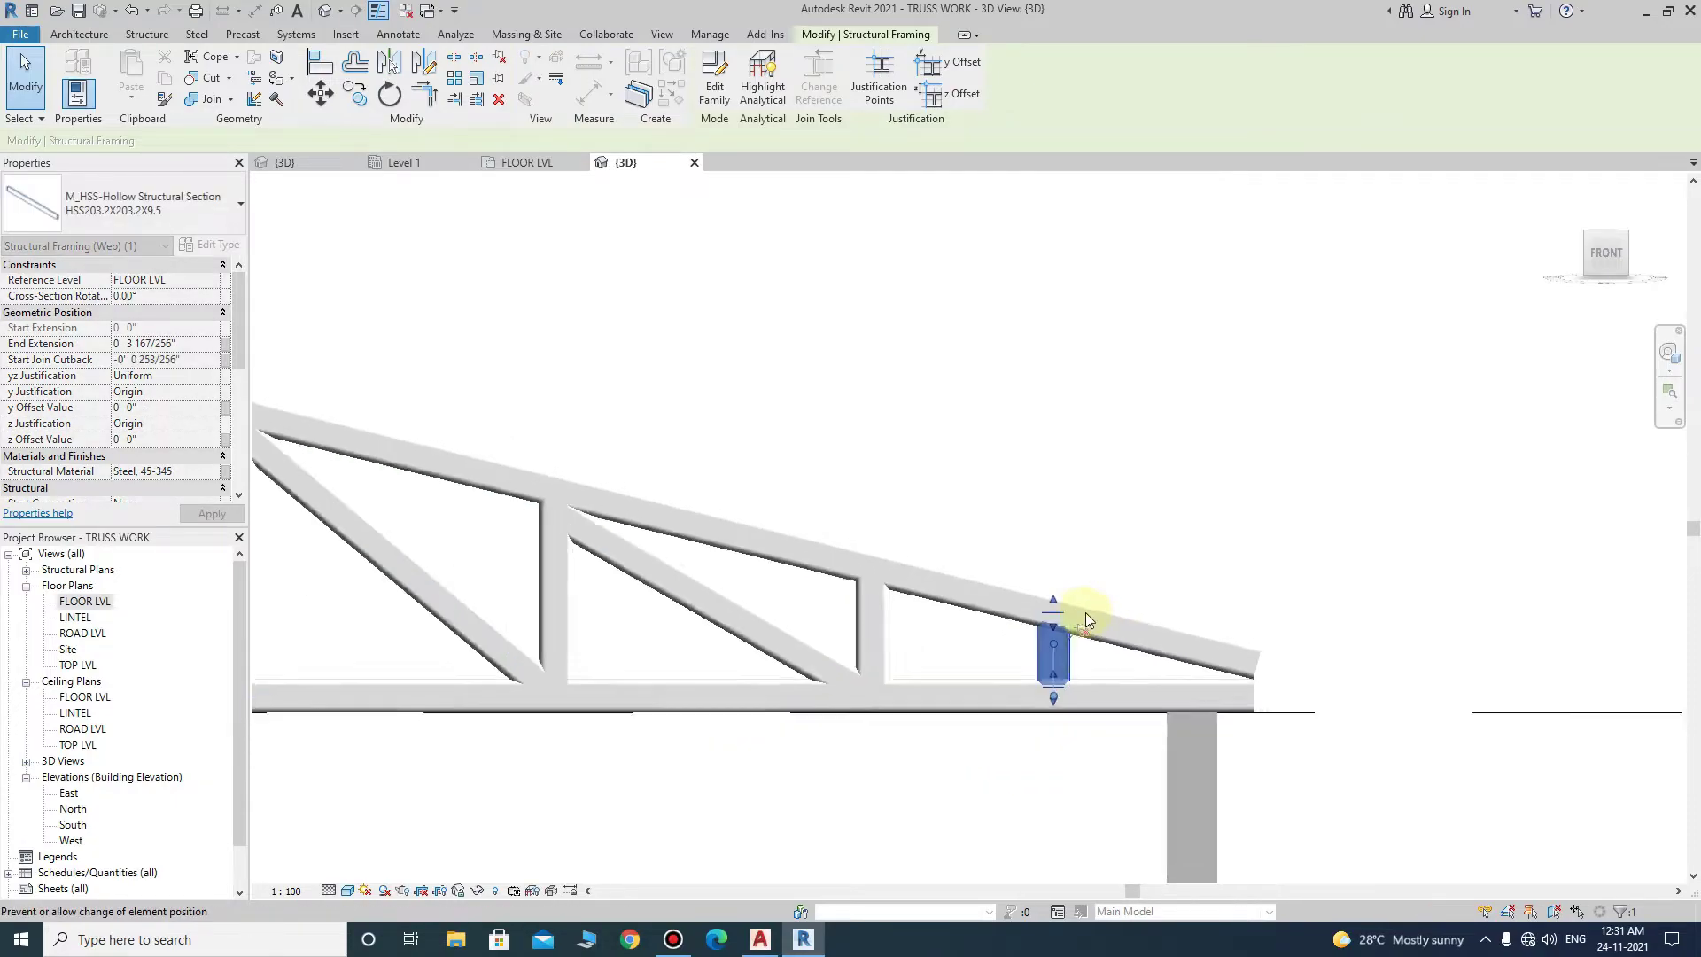
pyautogui.scroll(-3, 1151, 625)
pyautogui.scroll(-2, 886, 616)
pyautogui.press('Escape')
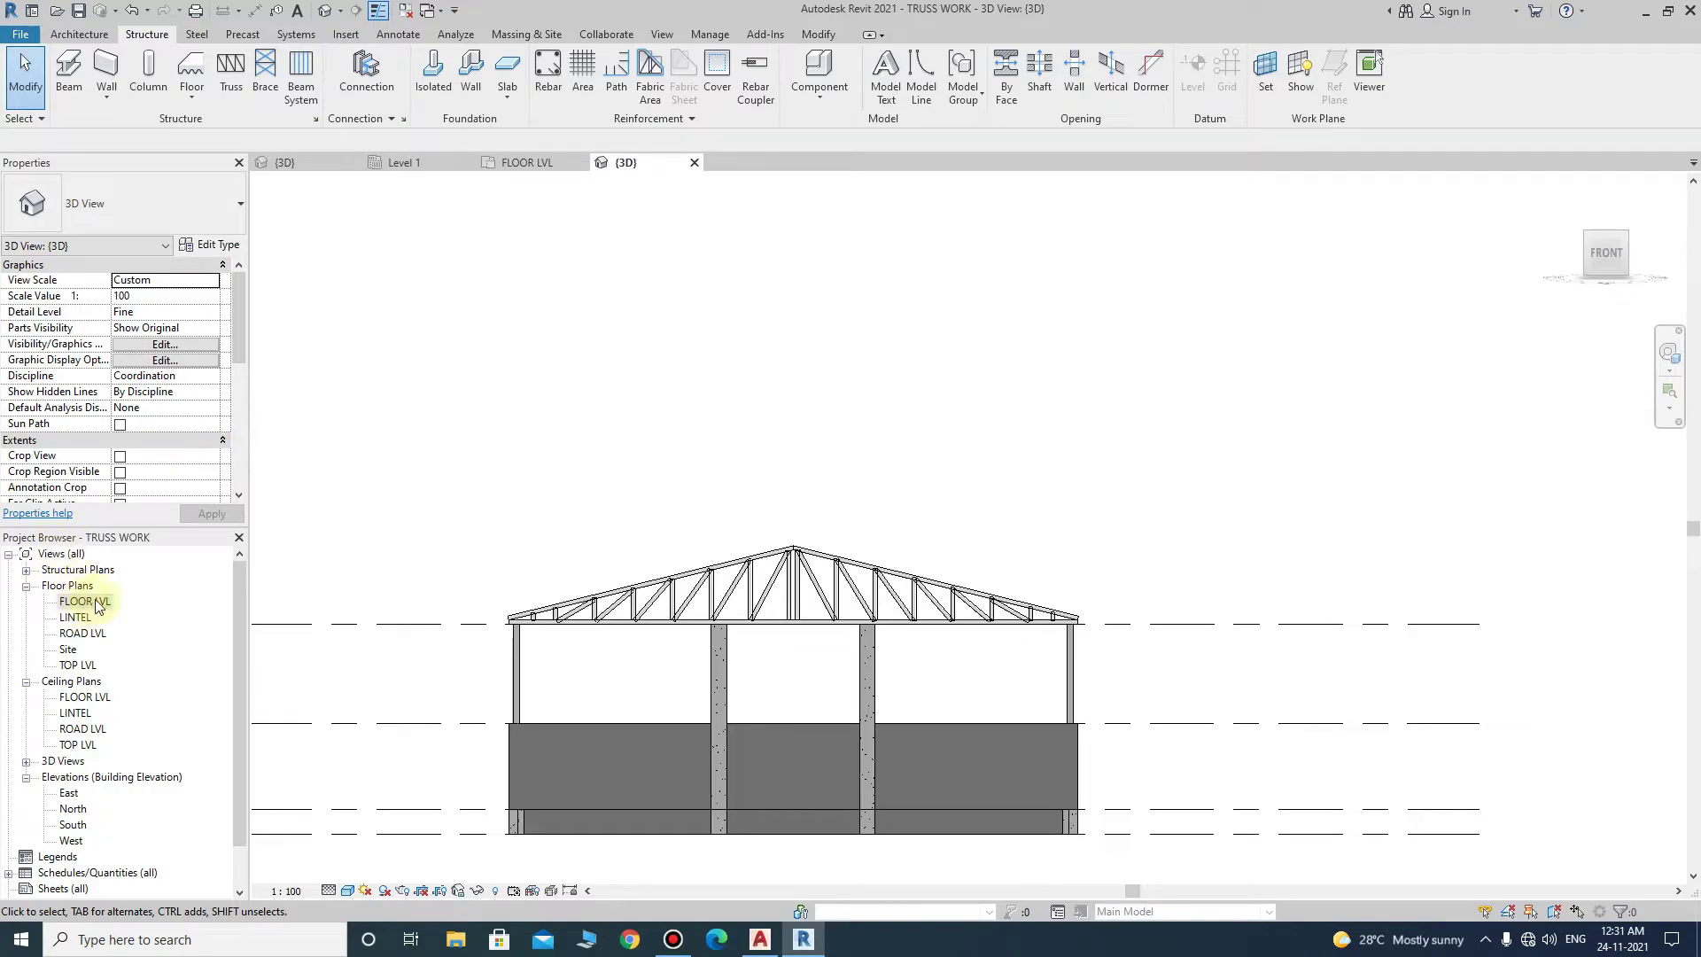
pyautogui.scroll(3, 676, 657)
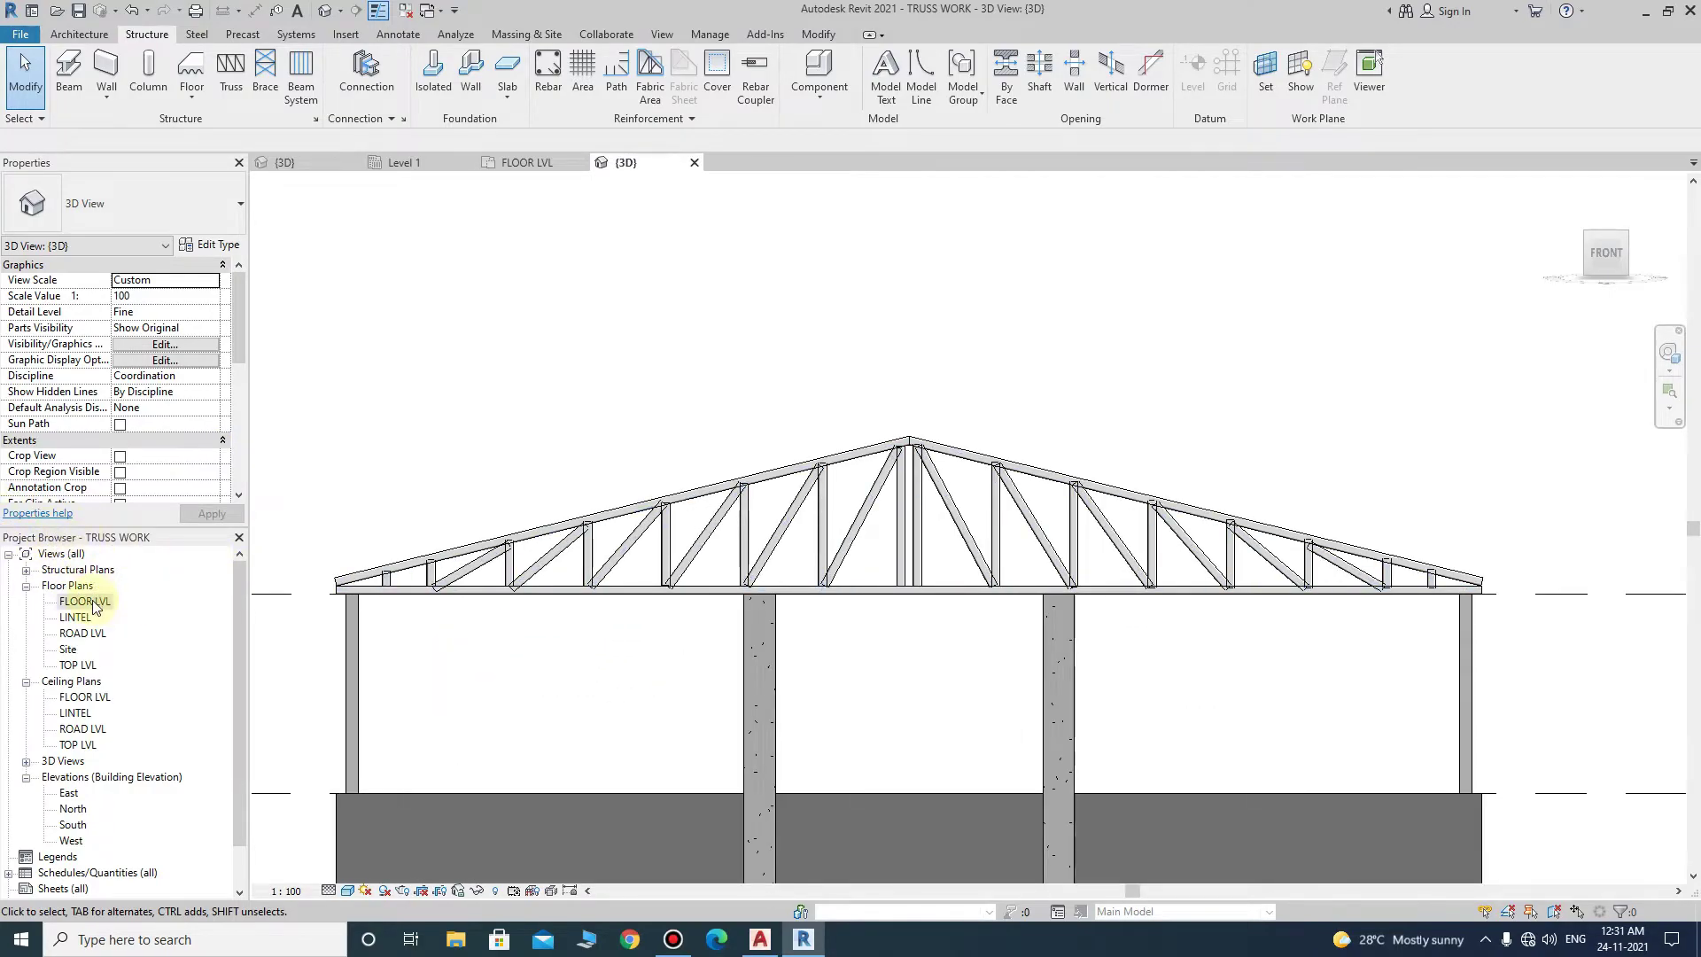
pyautogui.doubleClick(93, 602)
pyautogui.scroll(-2, 926, 619)
pyautogui.scroll(-3, 926, 619)
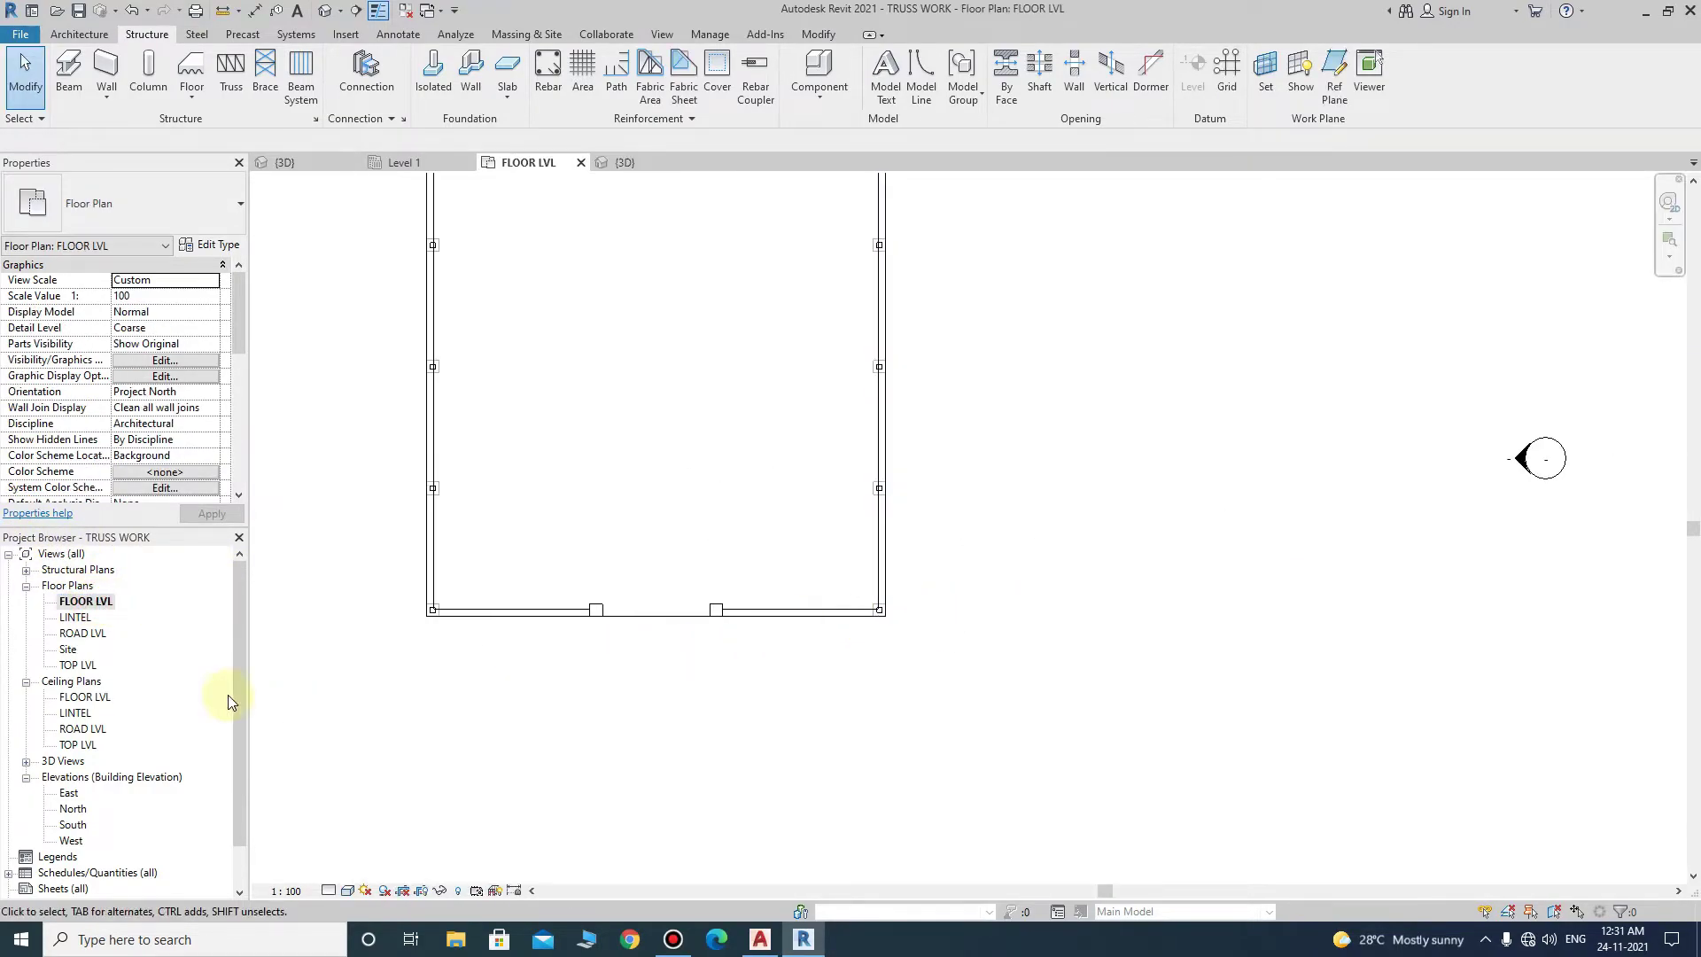
# - Open the Site floor plan and select the truss
pyautogui.doubleClick(70, 651)
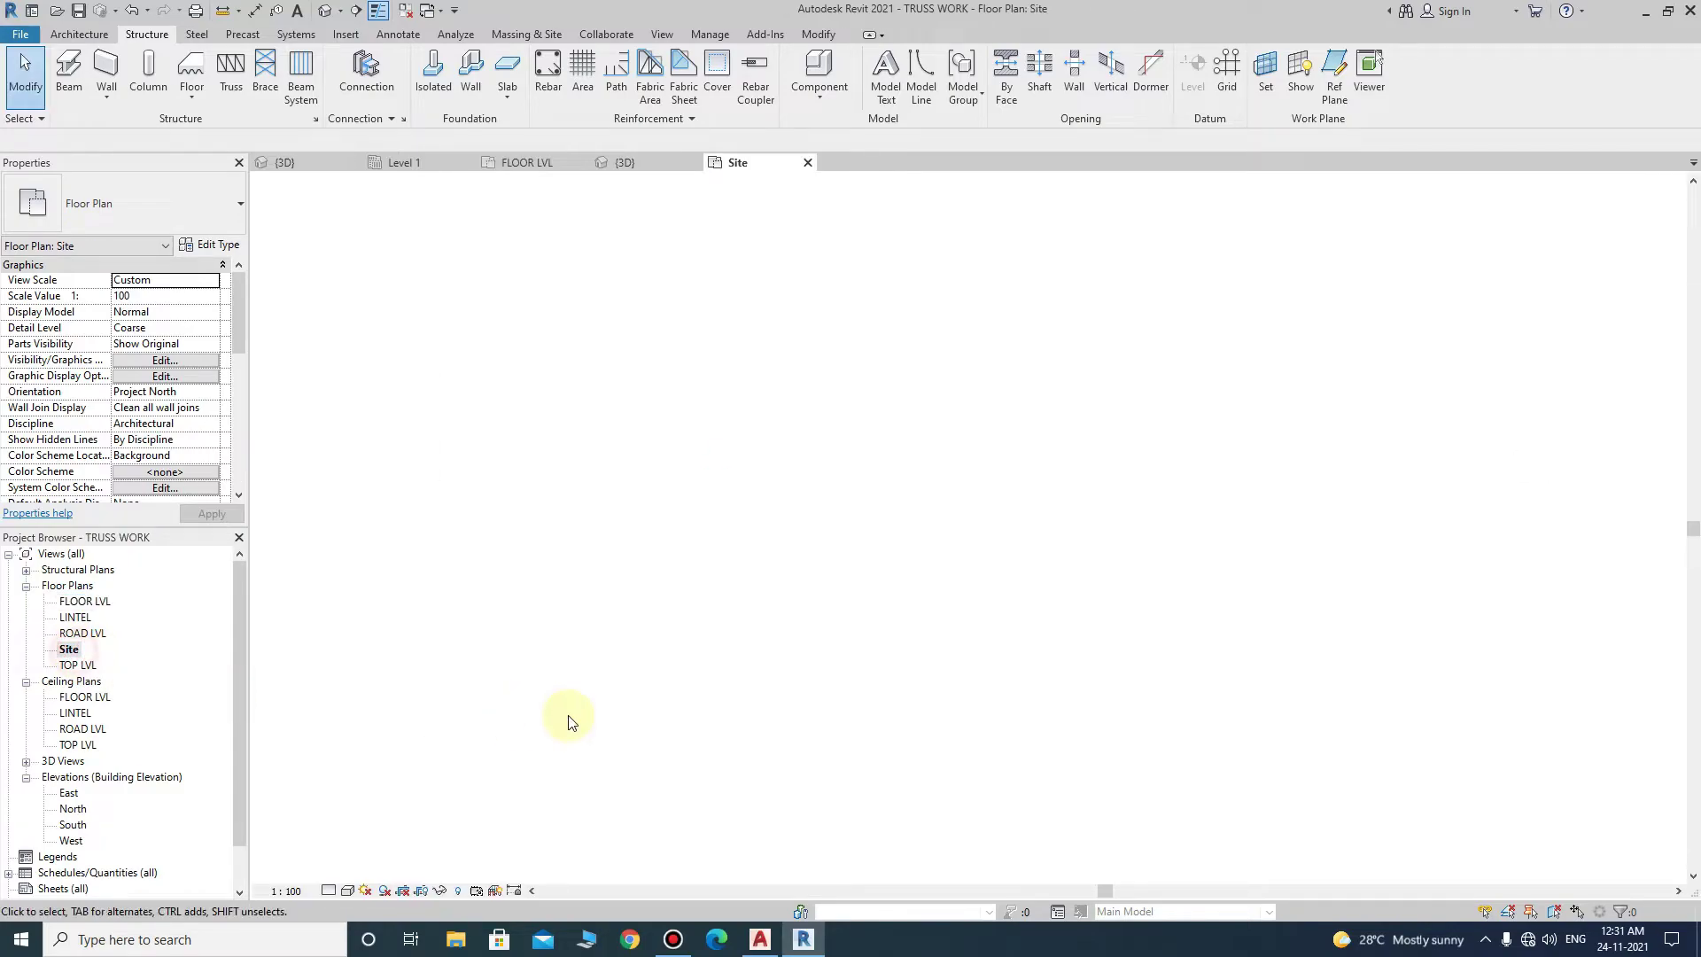
pyautogui.scroll(2, 437, 634)
pyautogui.scroll(3, 410, 608)
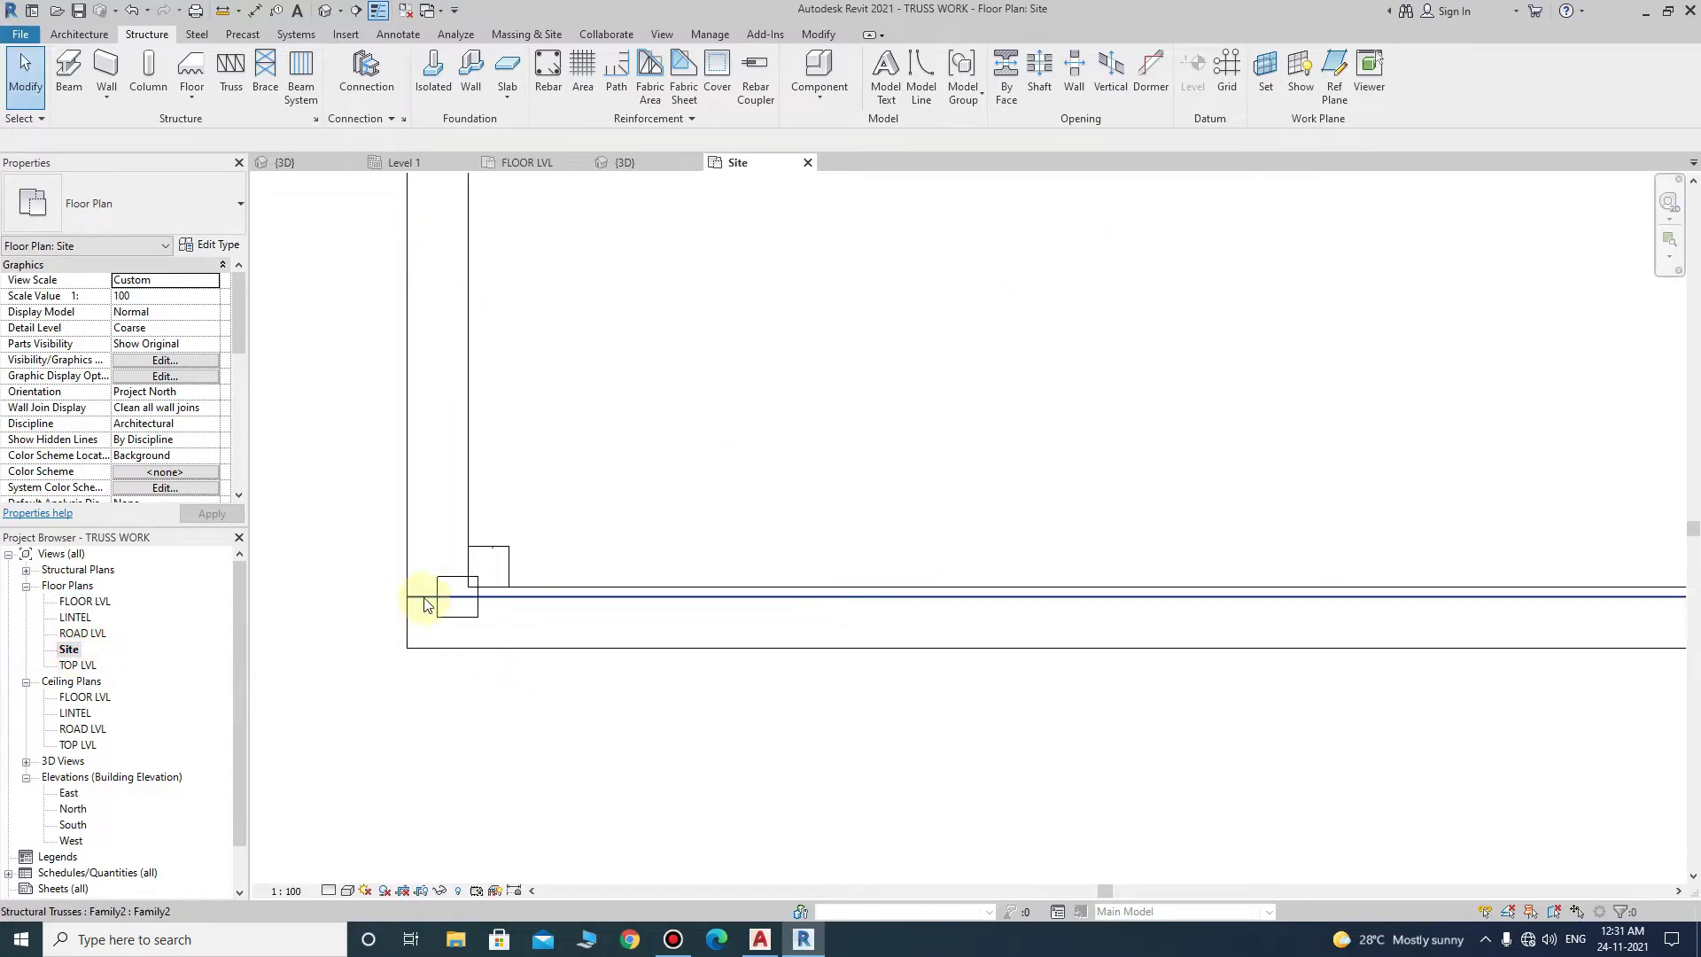
pyautogui.click(424, 605)
# - Copy the truss from its column base point to the next column's endpoint
pyautogui.click(358, 96)
pyautogui.scroll(2, 452, 629)
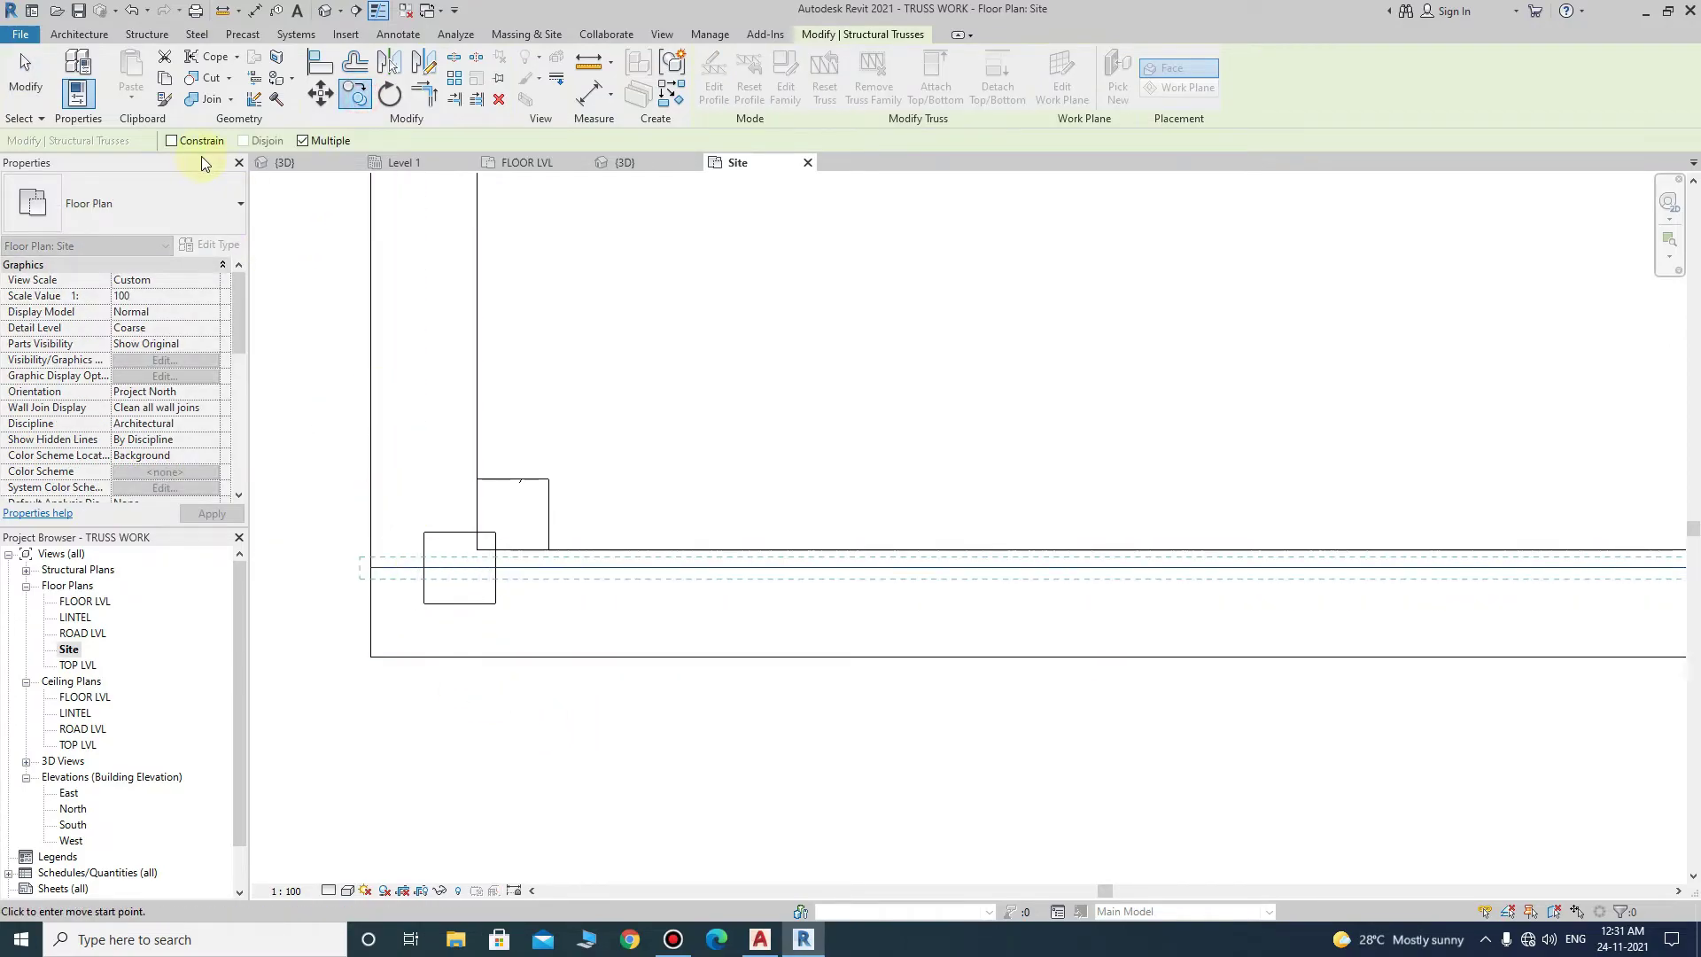
pyautogui.click(427, 567)
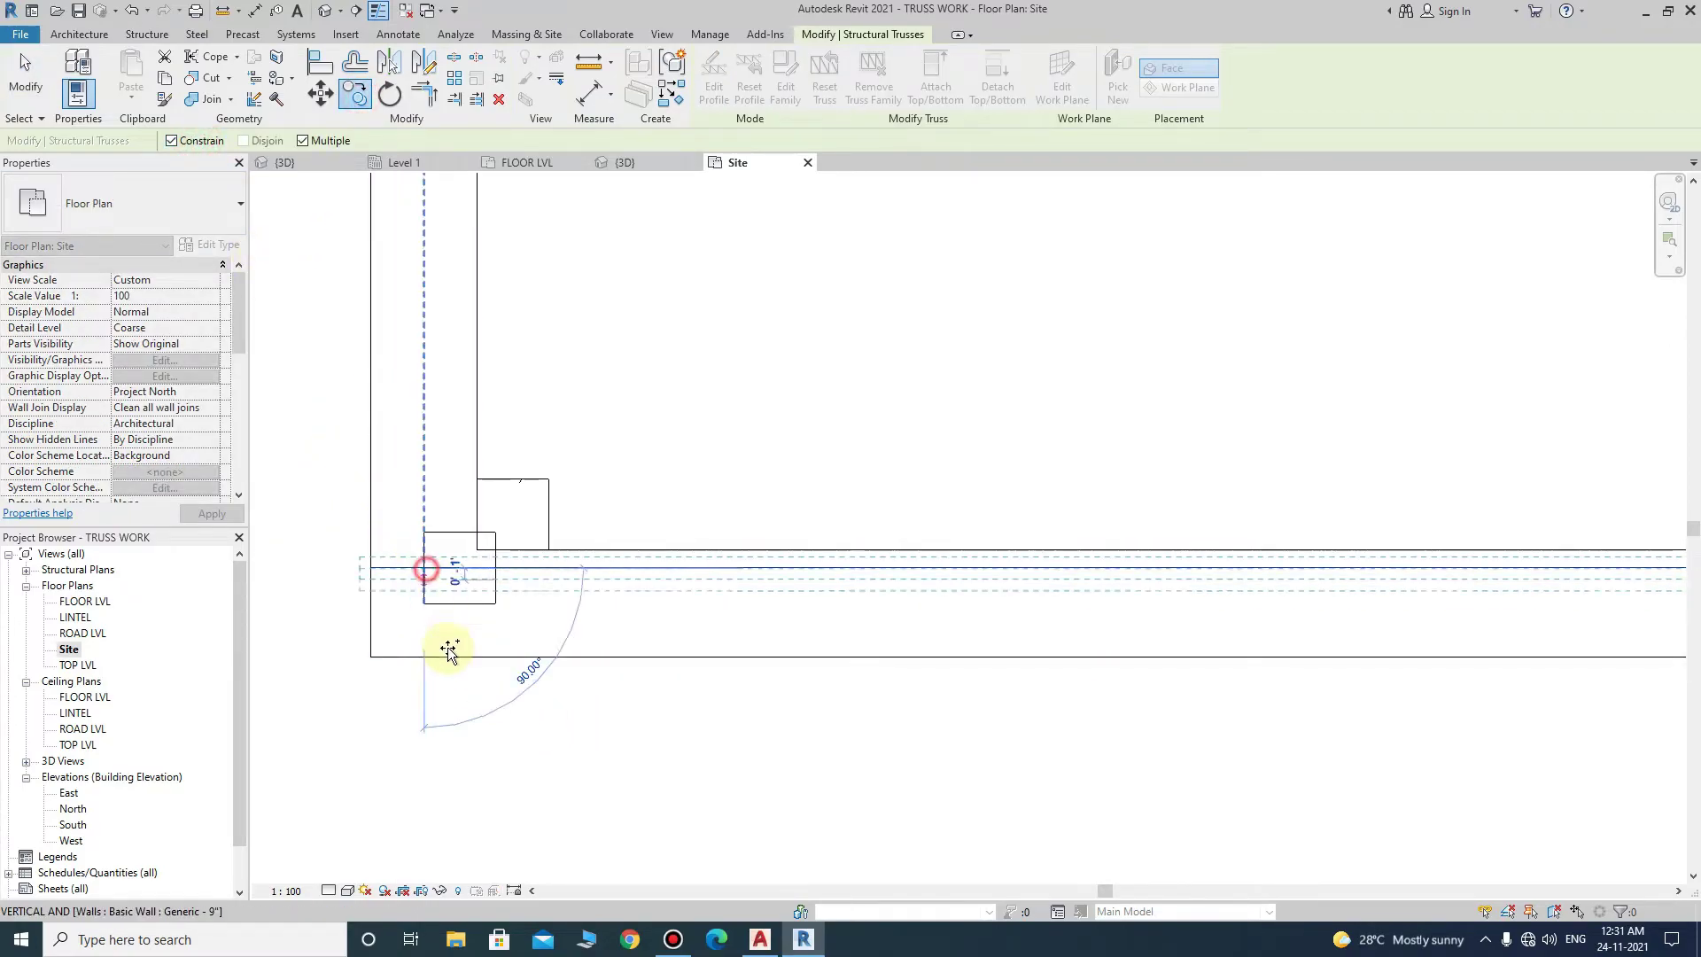
pyautogui.scroll(-2, 475, 689)
pyautogui.scroll(-2, 455, 293)
pyautogui.scroll(4, 475, 288)
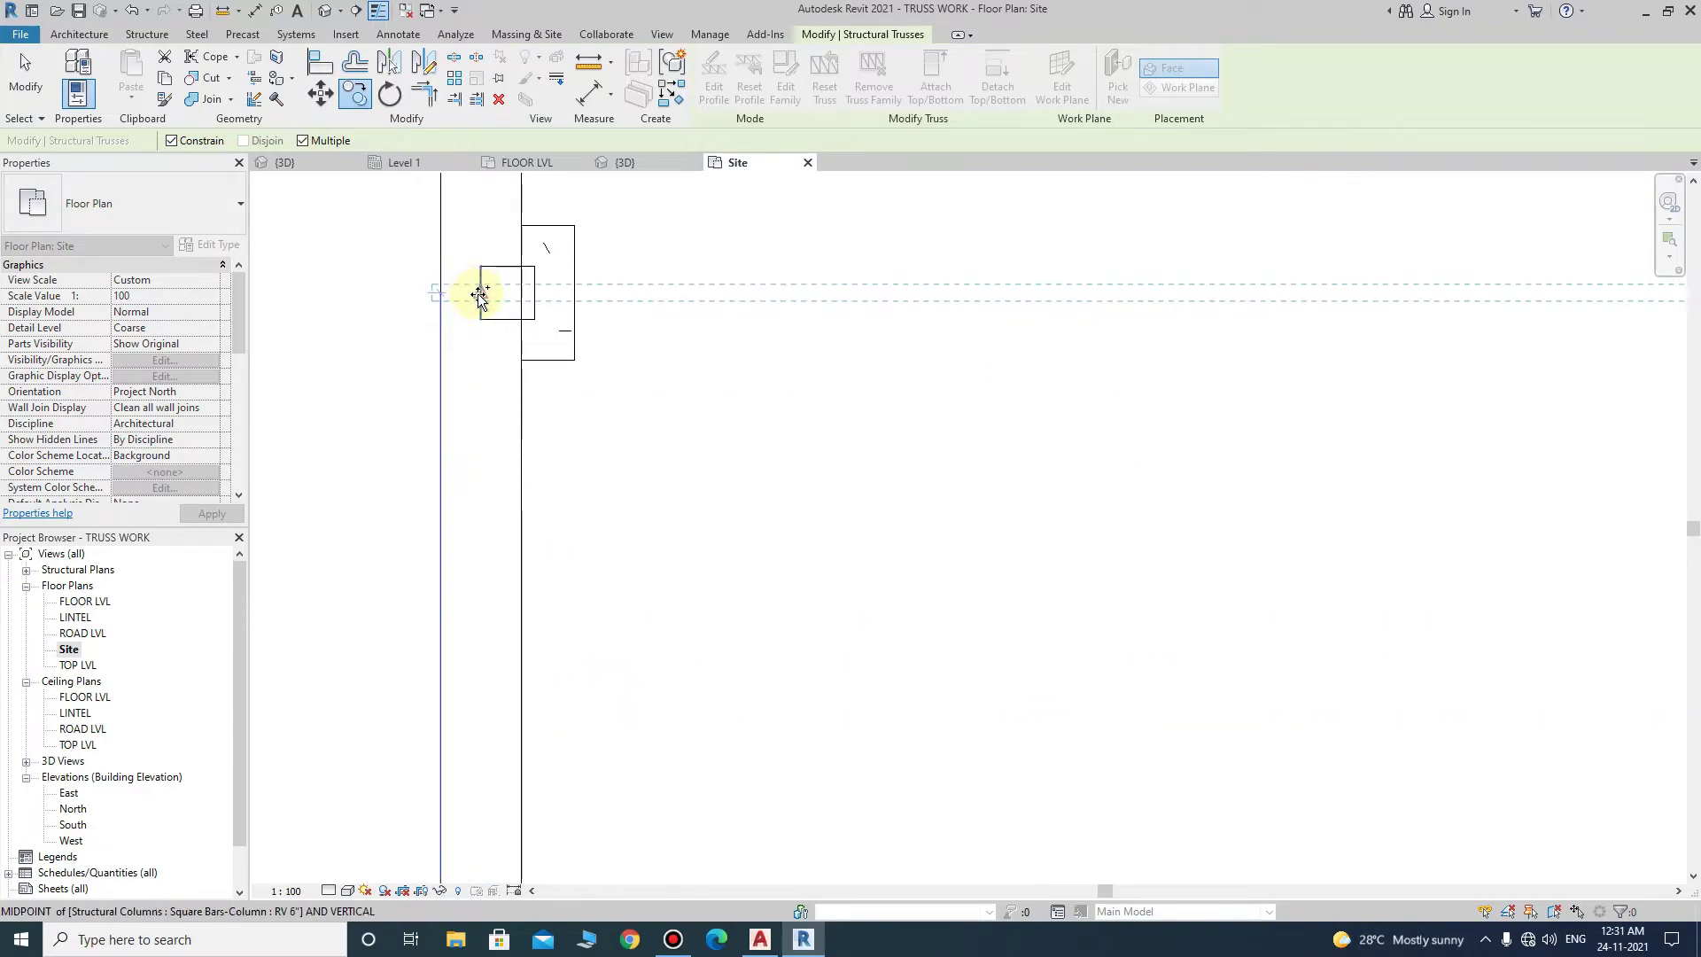
pyautogui.scroll(-3, 499, 623)
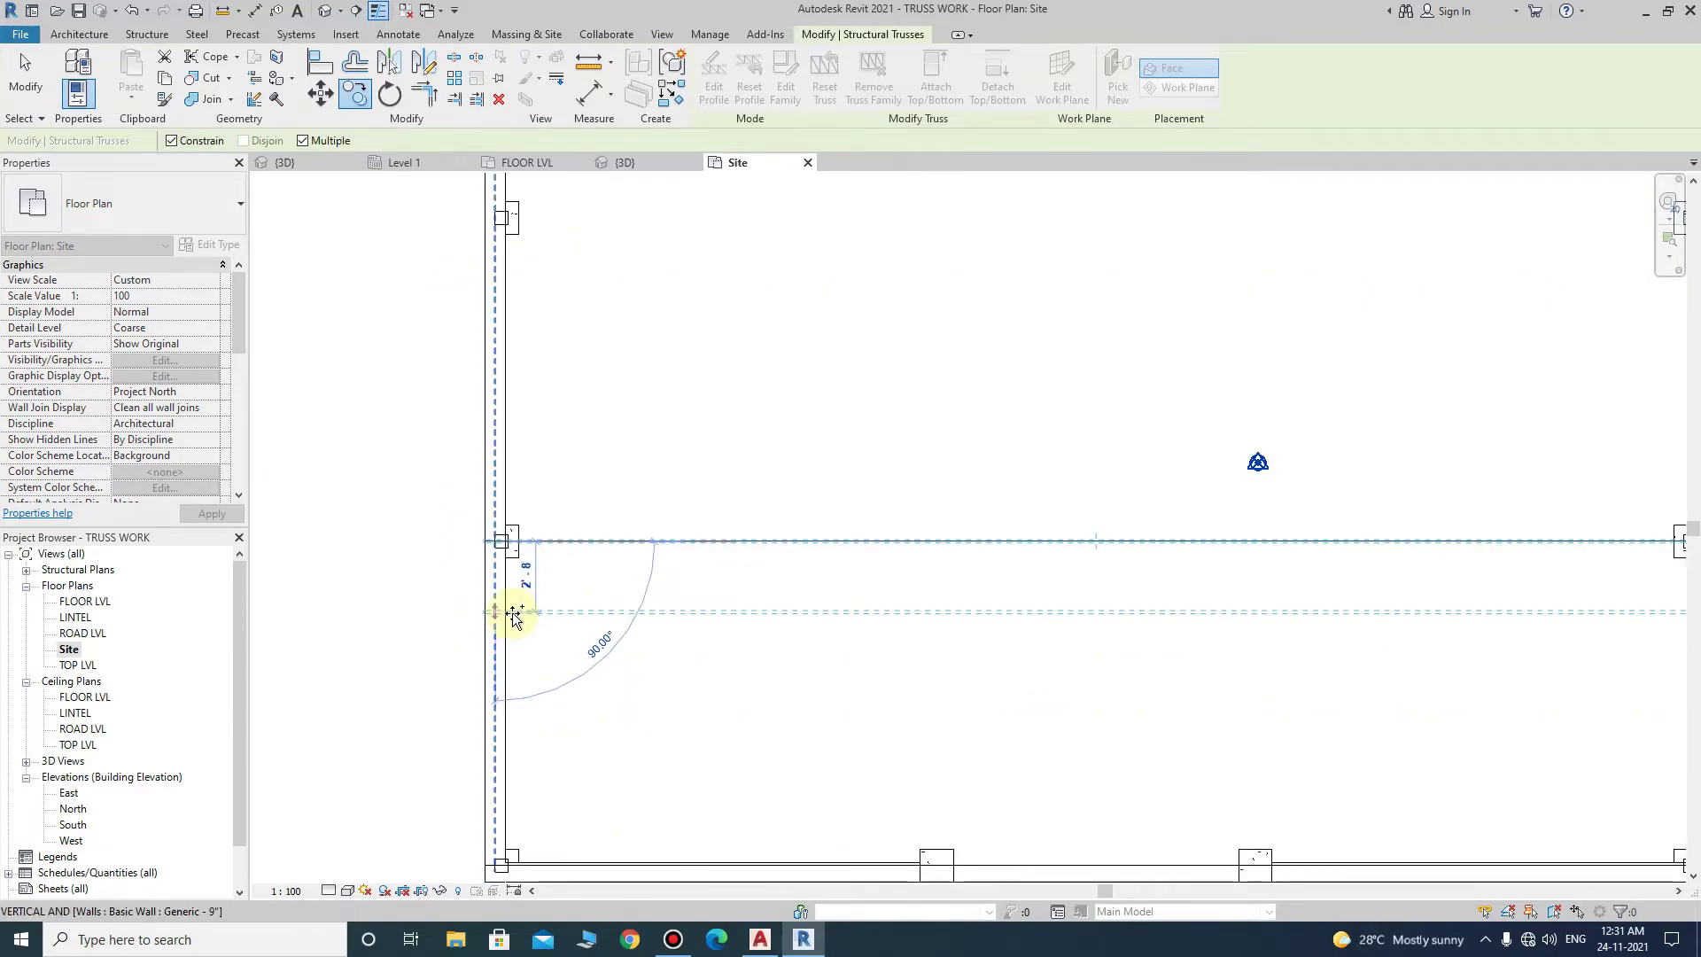
pyautogui.scroll(2, 501, 381)
pyautogui.scroll(-2, 478, 335)
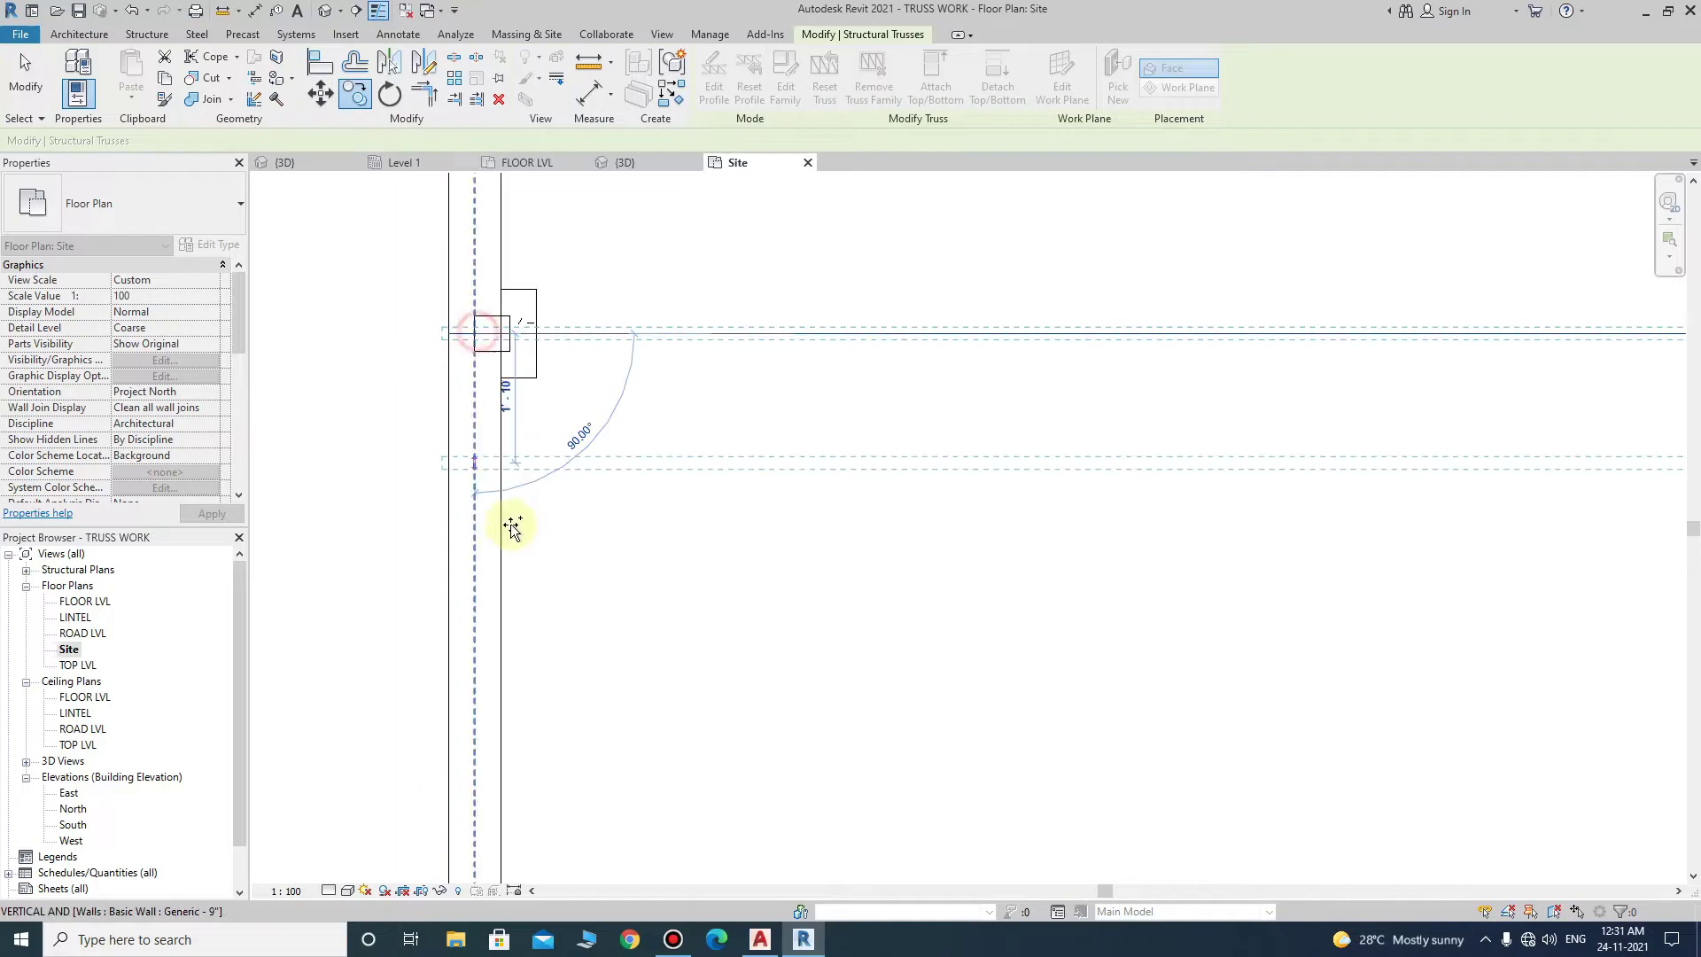
pyautogui.moveTo(509, 304); pyautogui.dragTo(490, 512, button='middle')
pyautogui.scroll(2, 486, 531)
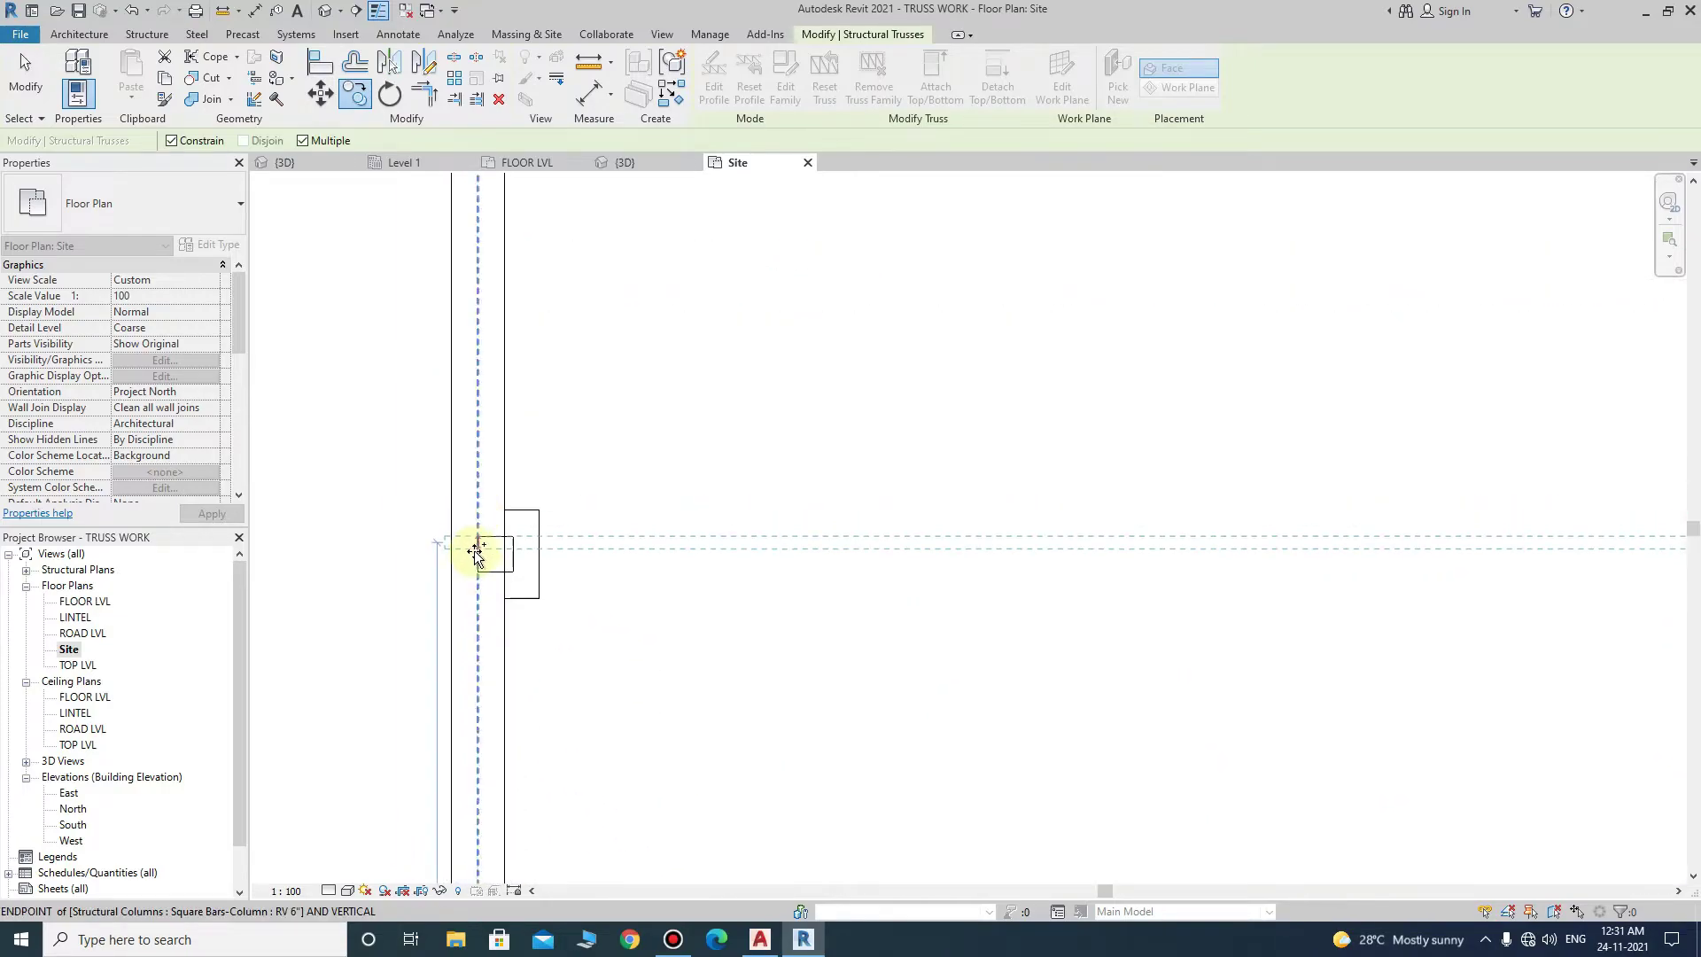
pyautogui.scroll(-2, 513, 567)
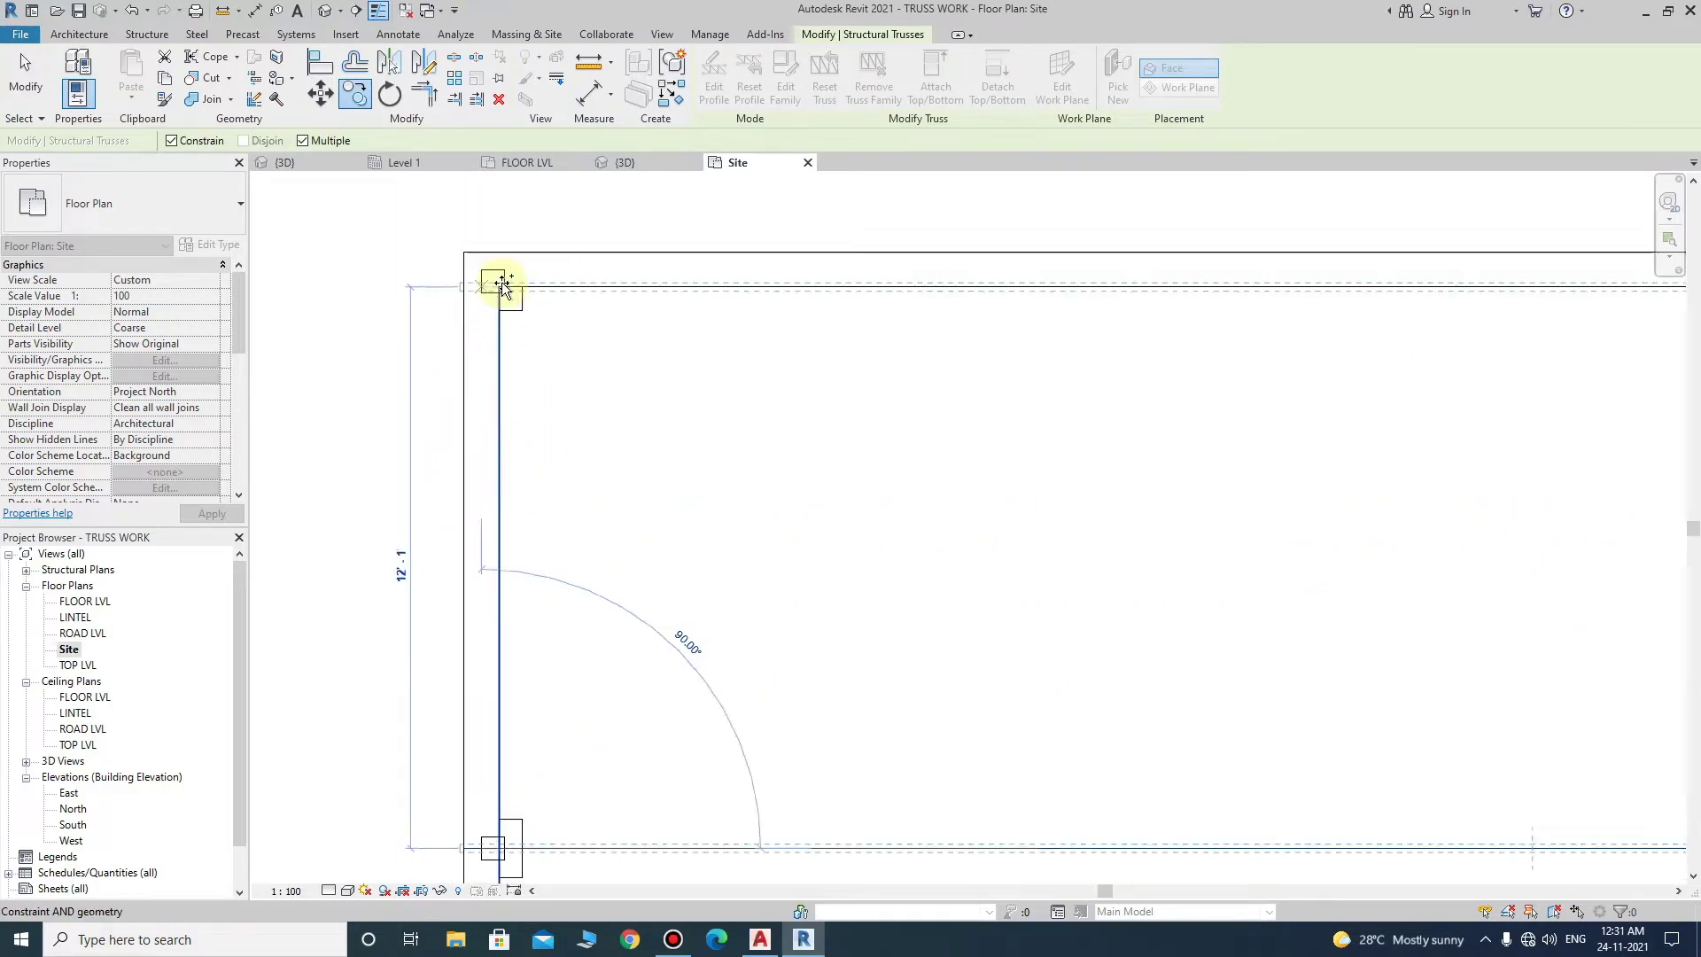
pyautogui.scroll(2, 493, 278)
pyautogui.click(465, 280)
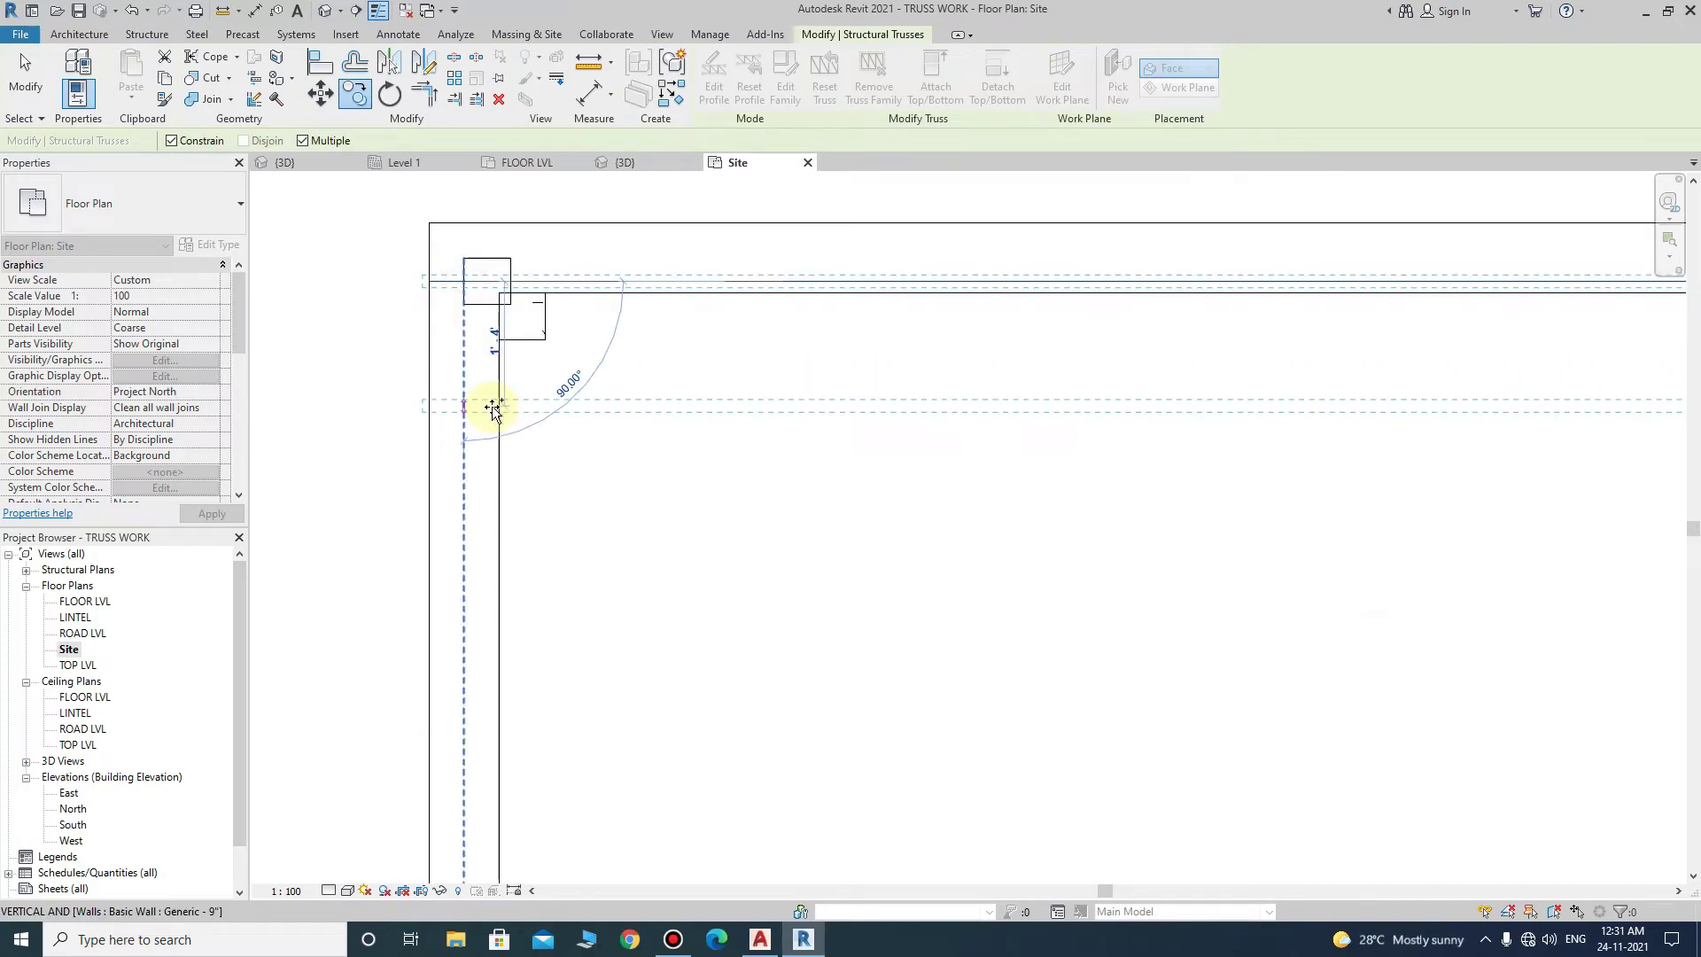
pyautogui.scroll(-2, 387, 390)
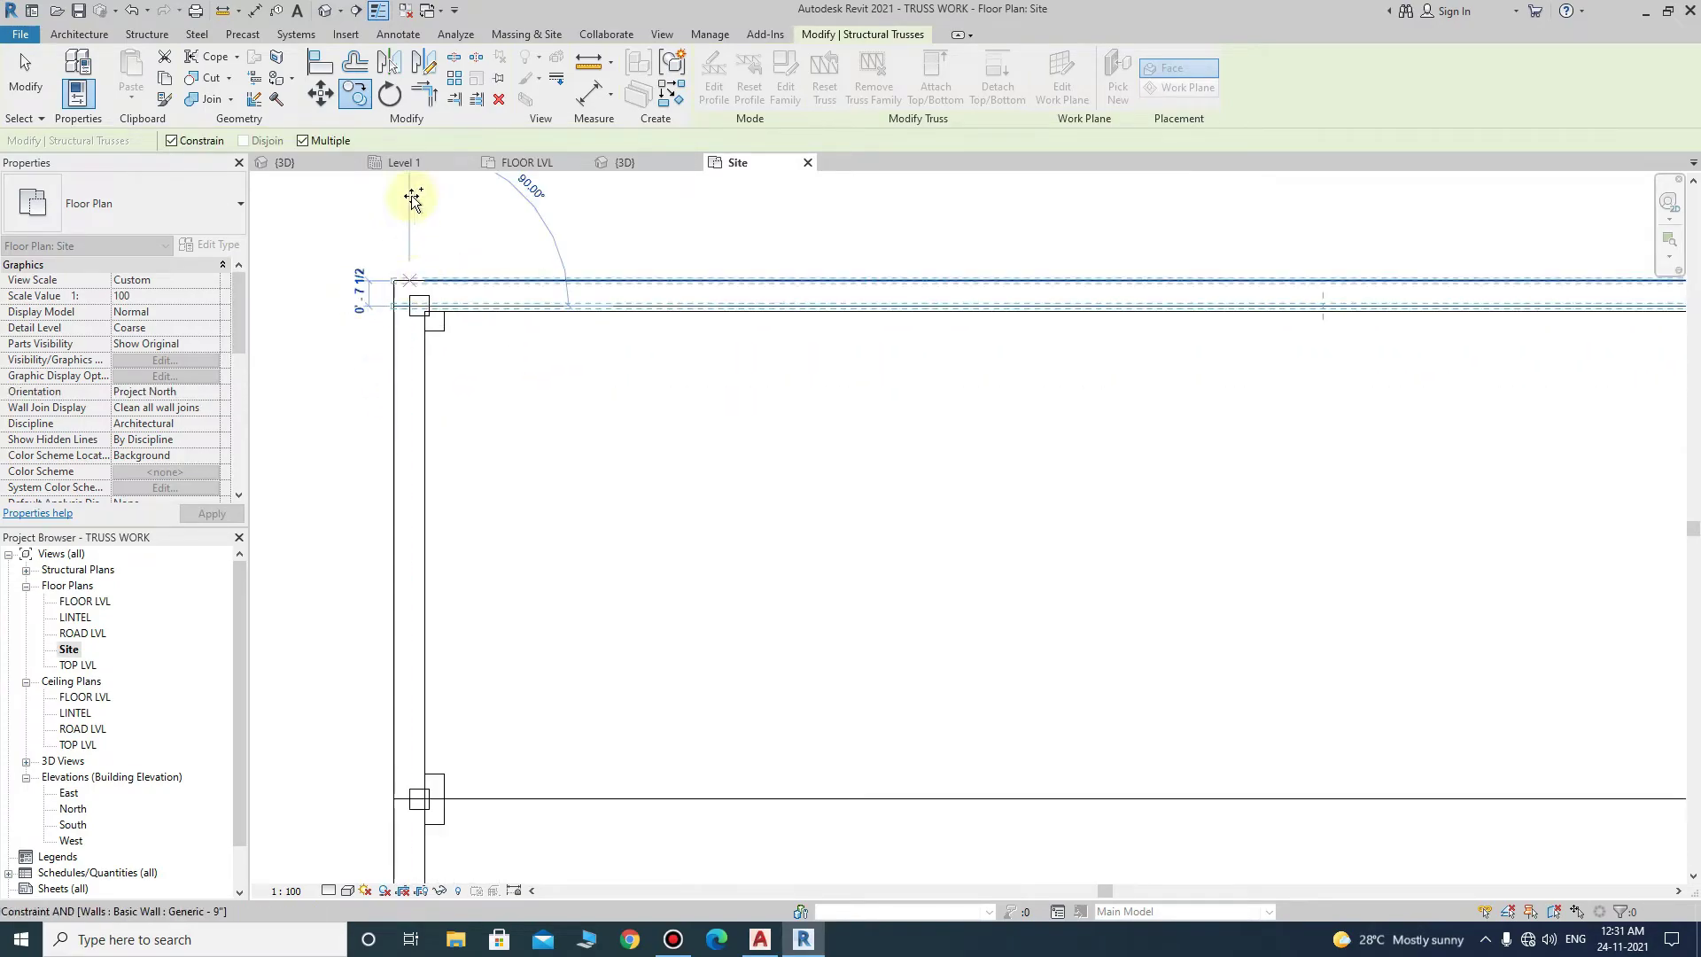
pyautogui.press('Escape')
# - Orbit the {3D} view to an isometric angle and start a structural Beam System
pyautogui.click(326, 12)
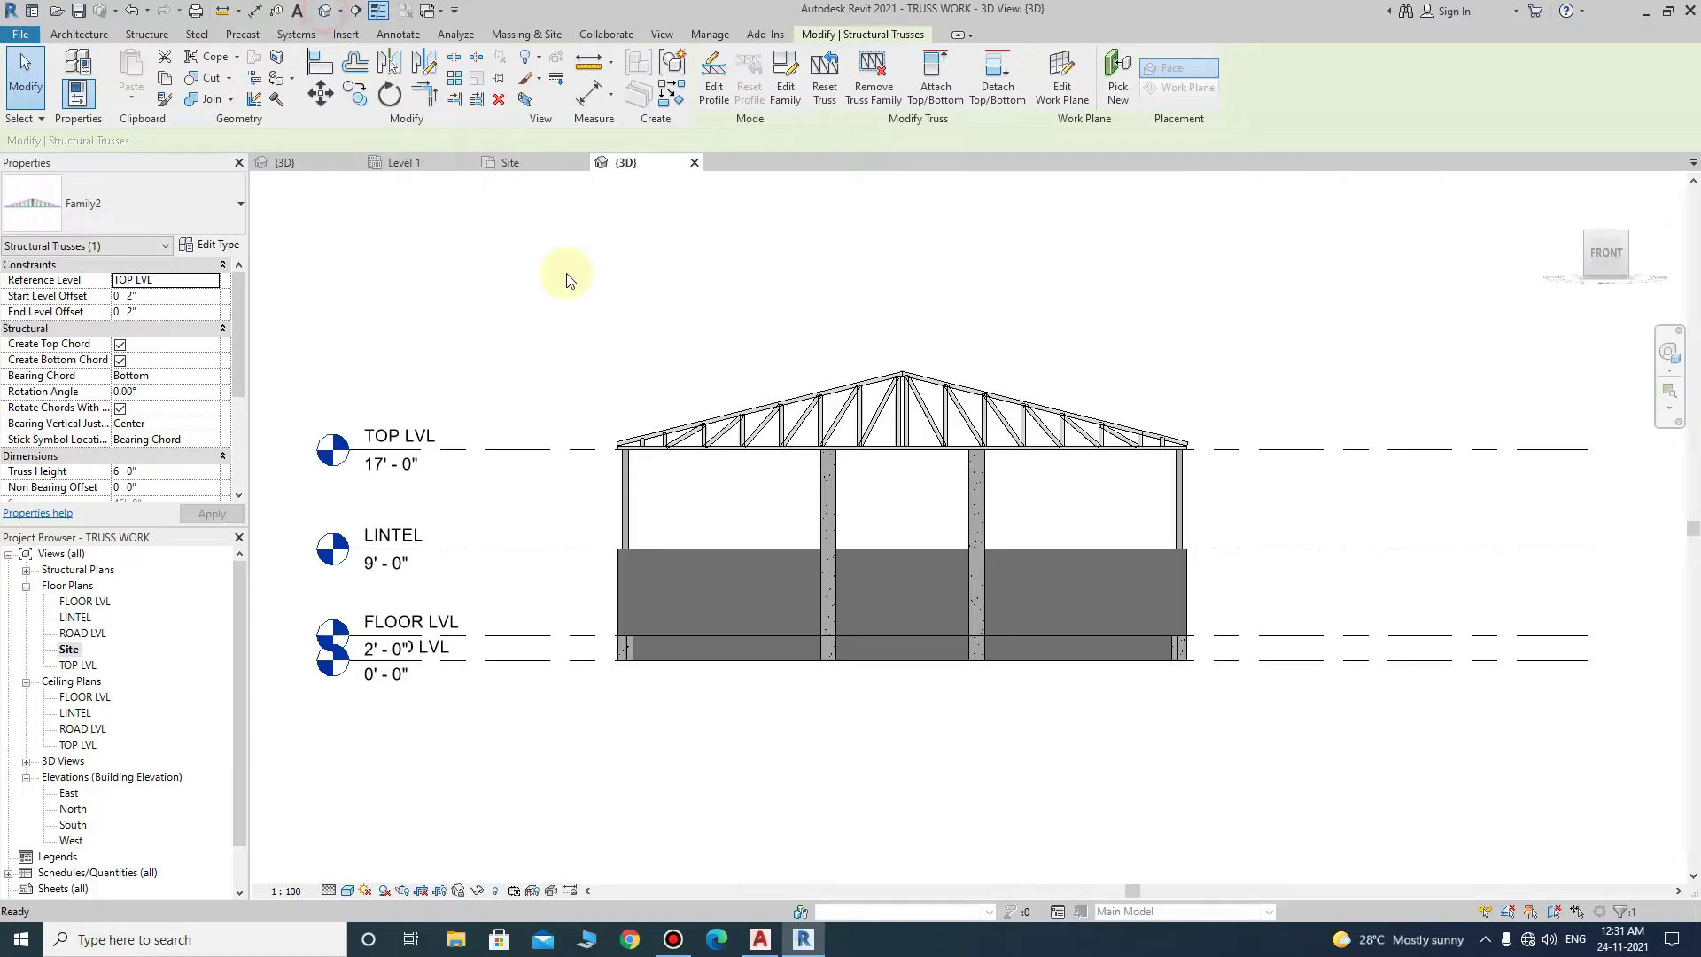
pyautogui.keyDown('shift'); pyautogui.moveTo(844, 519); pyautogui.dragTo(933, 790, button='middle'); pyautogui.keyUp('shift')
pyautogui.scroll(4, 929, 421)
pyautogui.scroll(-3, 929, 422)
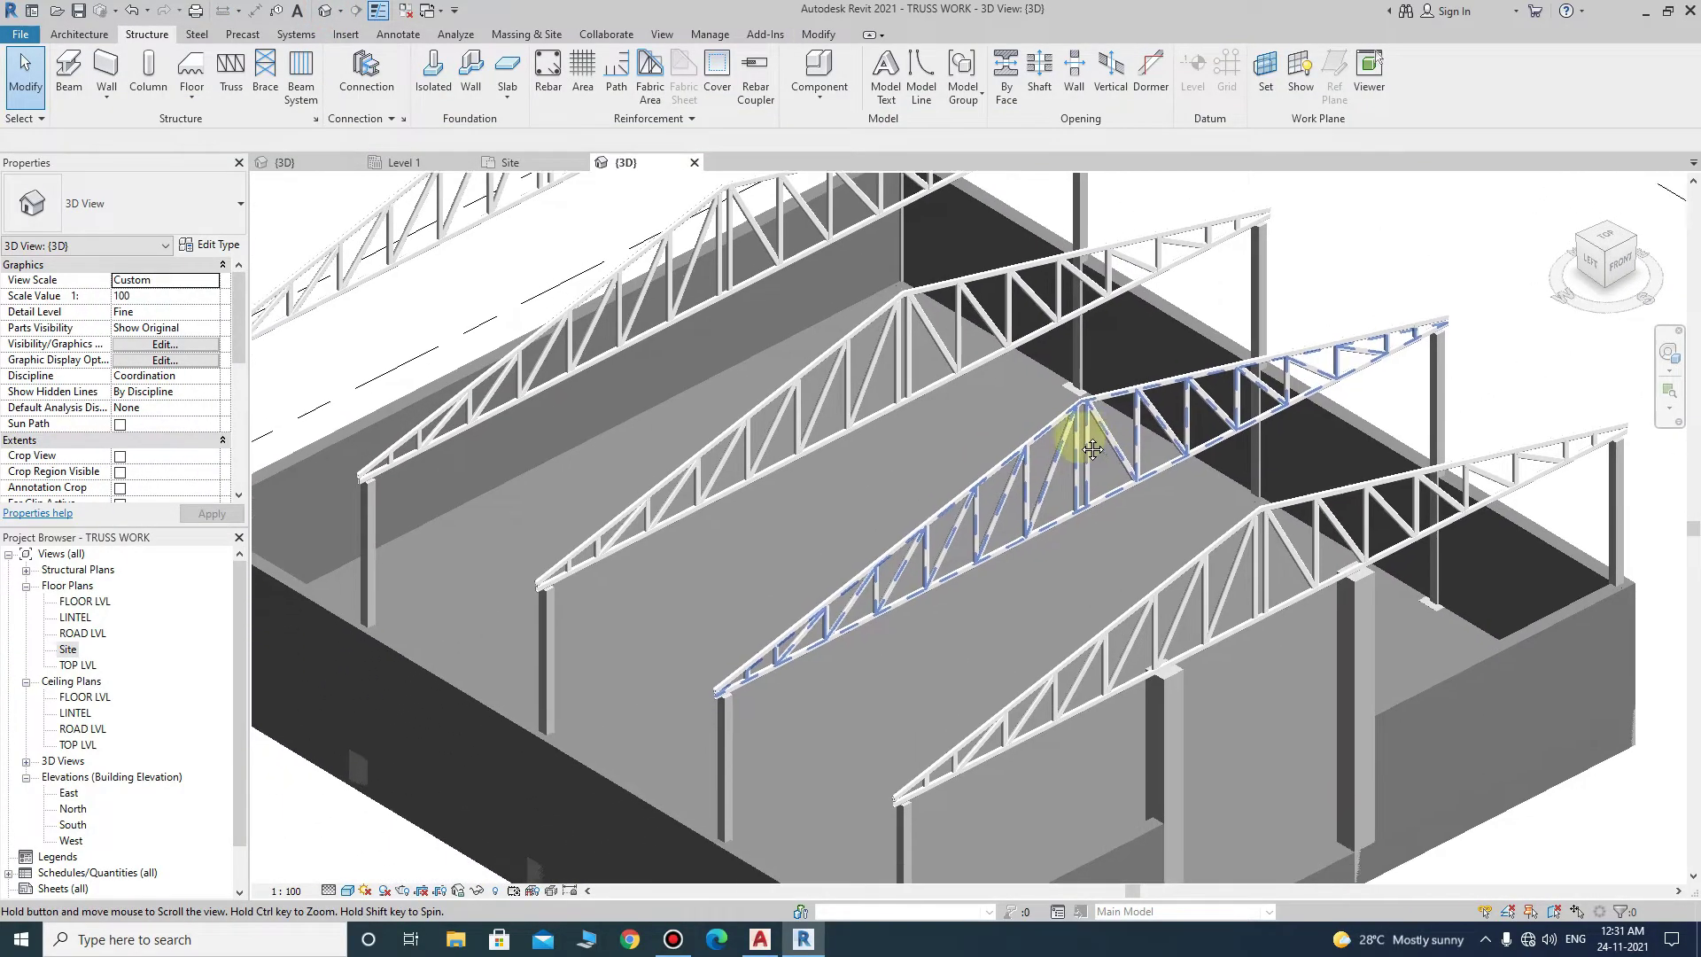
pyautogui.scroll(3, 994, 512)
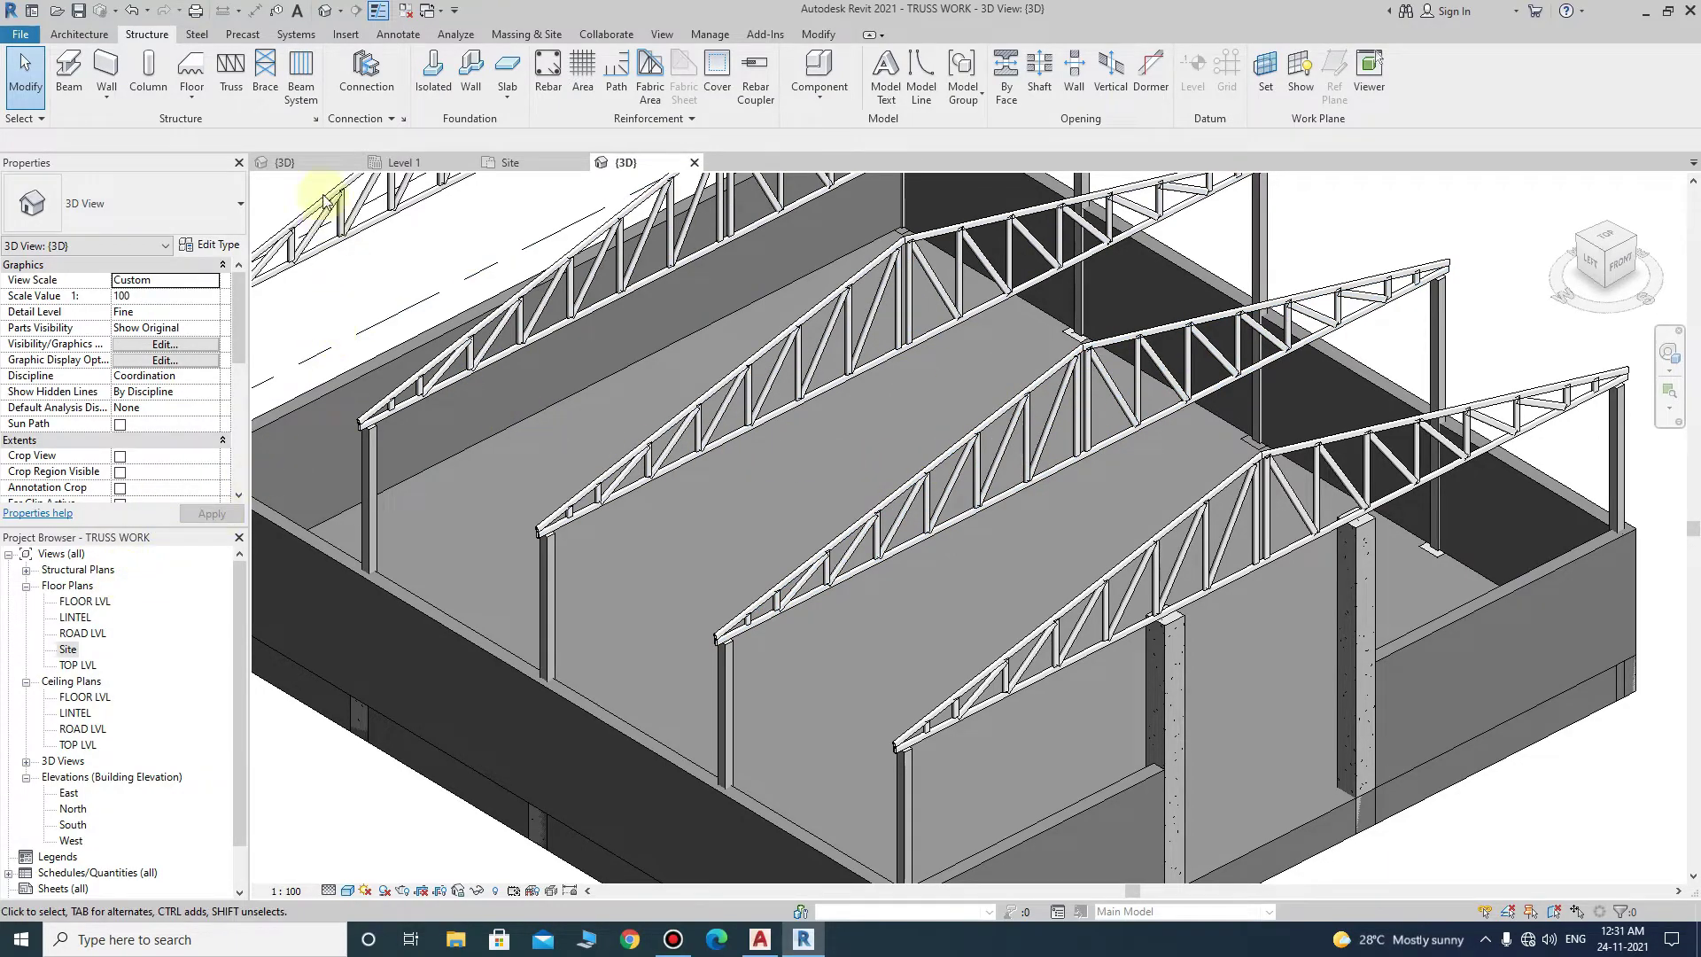
pyautogui.click(293, 86)
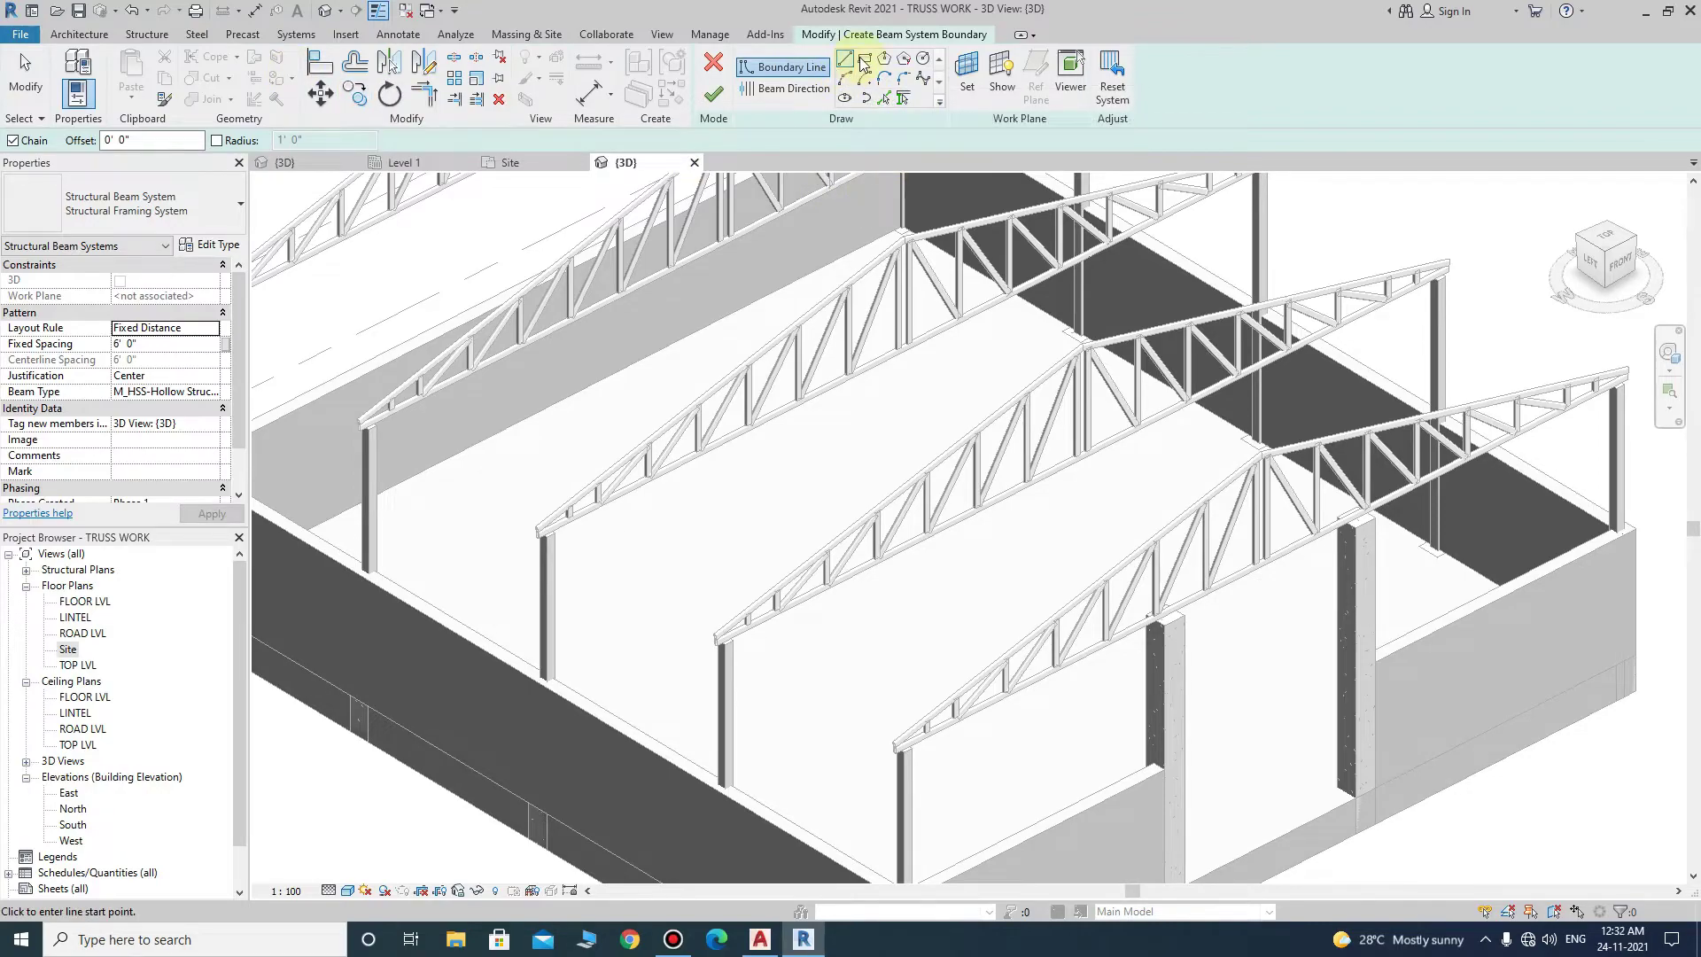
# - Pick the truss top chord face as the work plane and start the boundary at its end corner
pyautogui.click(969, 80)
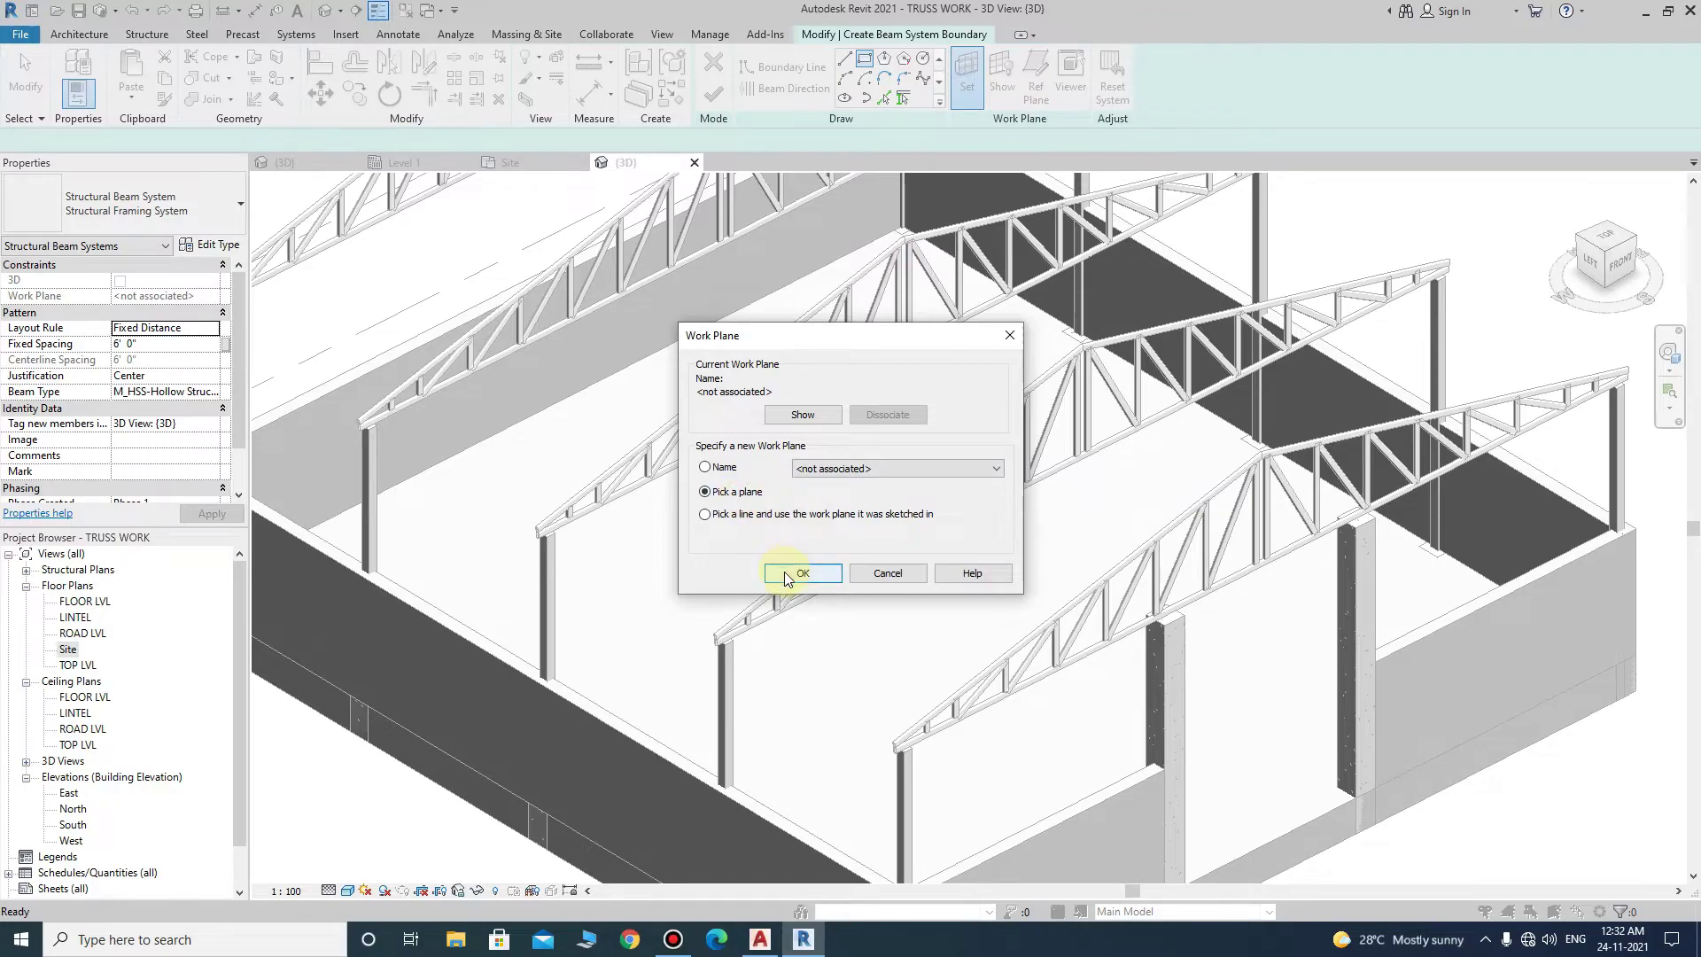
pyautogui.click(785, 574)
pyautogui.scroll(3, 890, 494)
pyautogui.scroll(3, 898, 496)
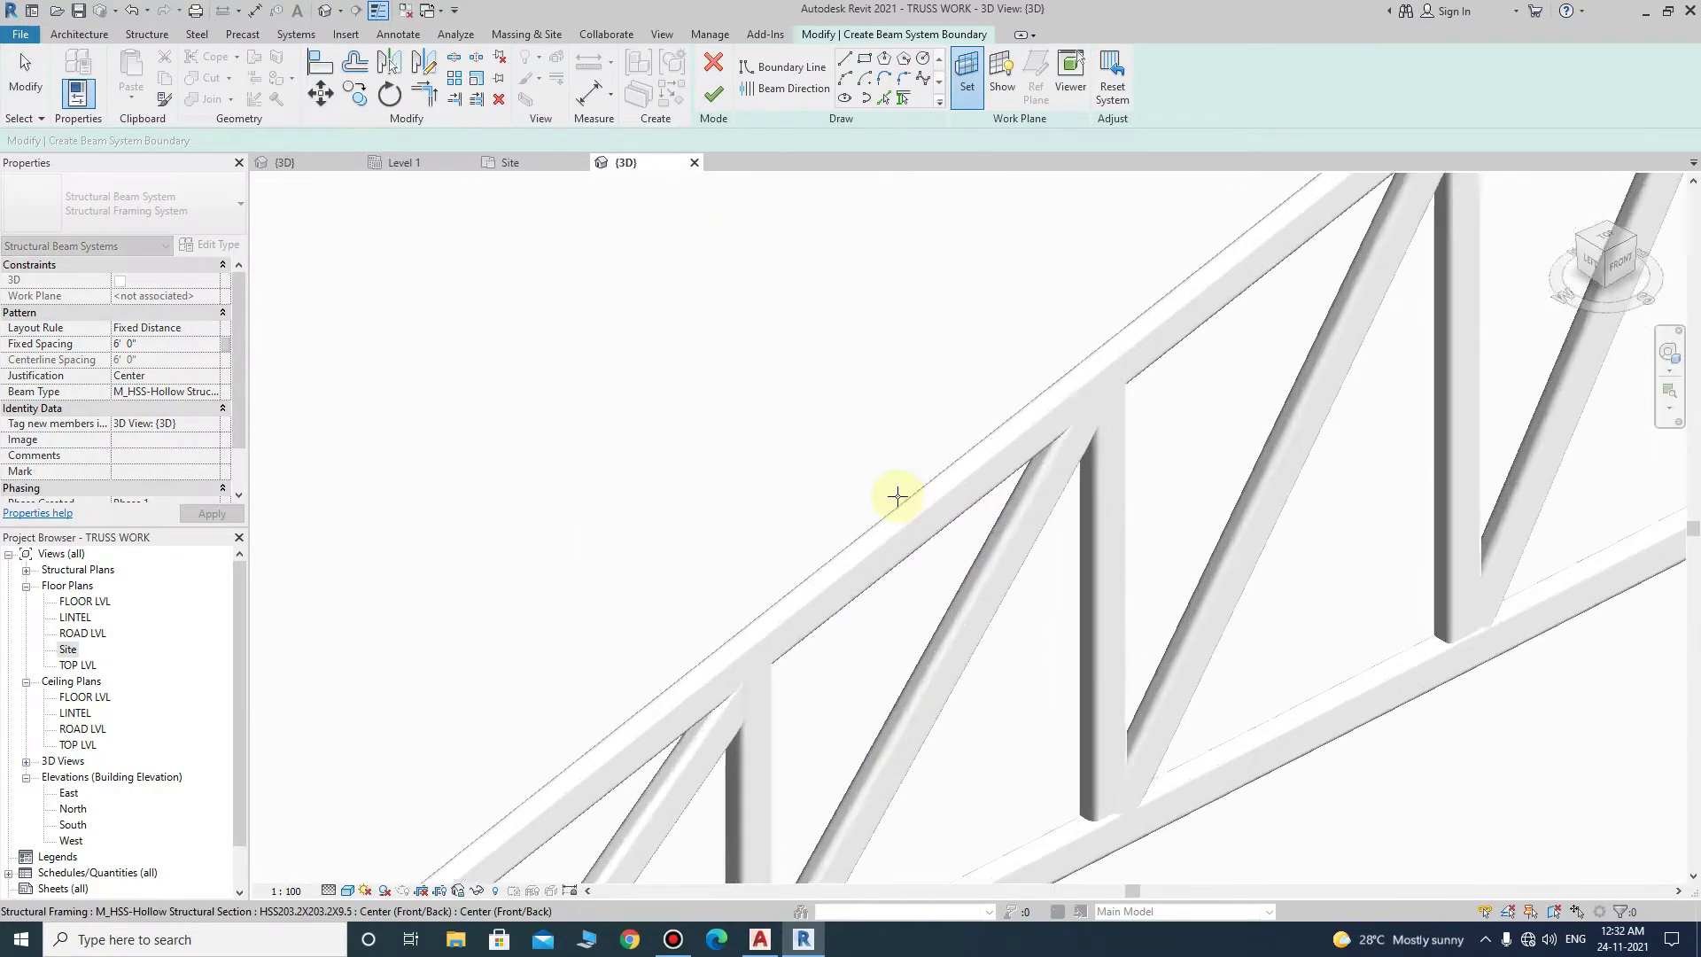
pyautogui.scroll(2, 899, 508)
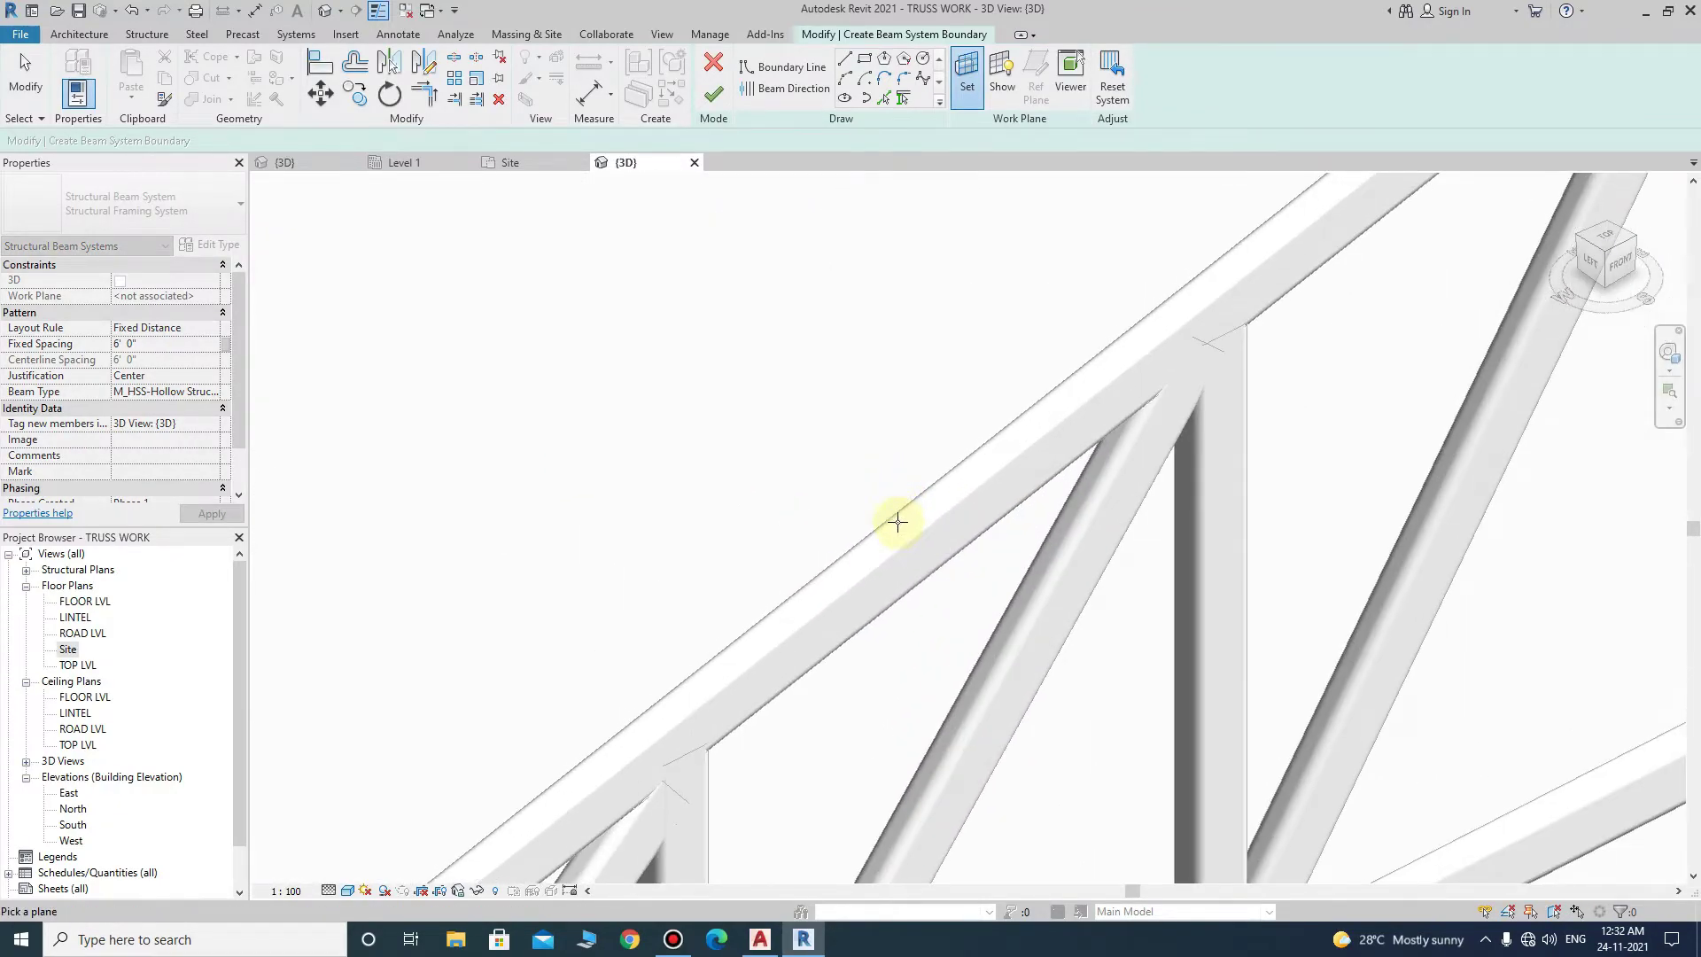
pyautogui.click(968, 84)
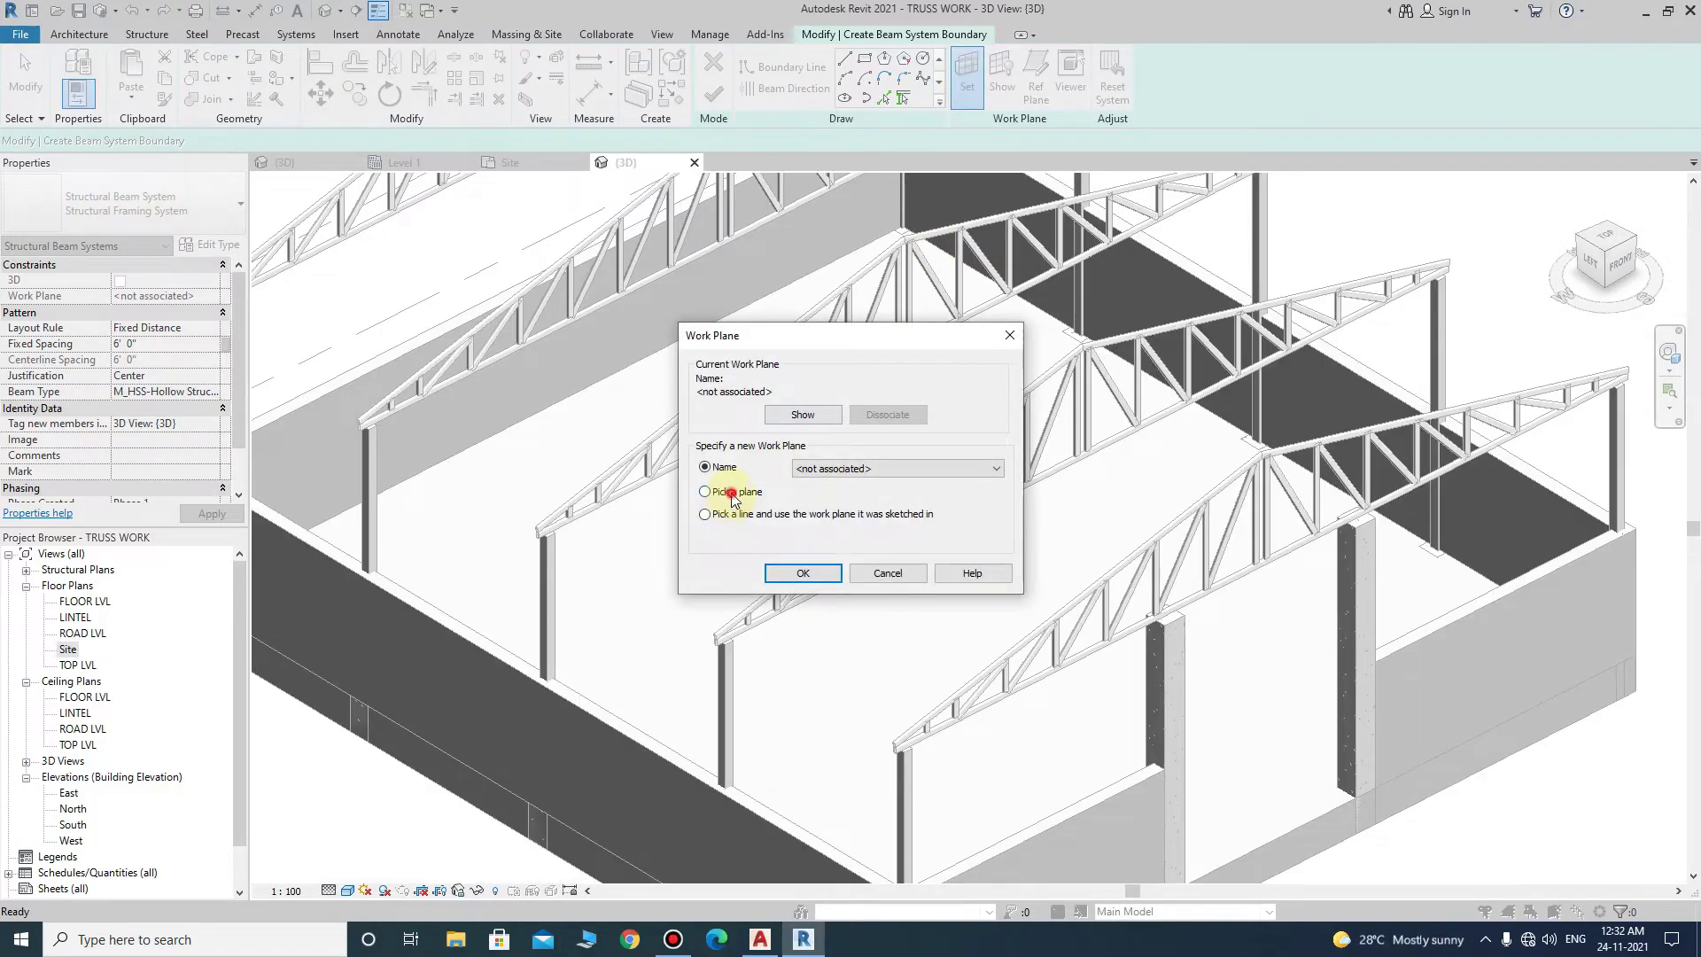
pyautogui.click(791, 576)
pyautogui.scroll(3, 718, 637)
pyautogui.scroll(3, 734, 589)
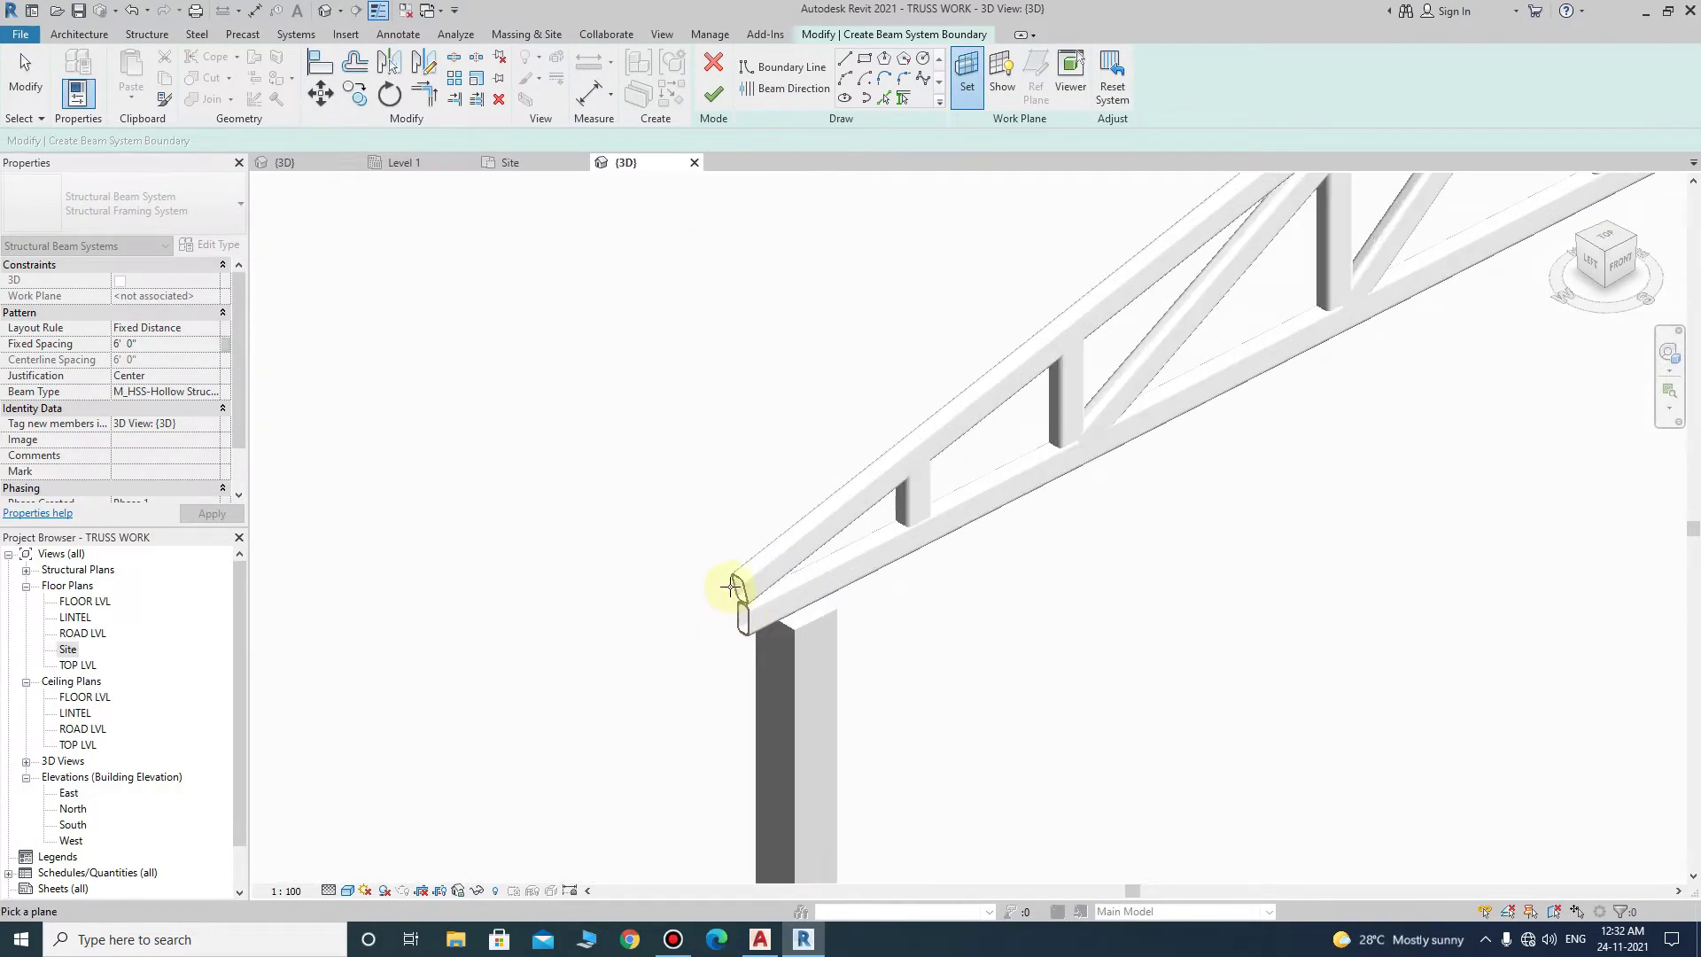
pyautogui.scroll(3, 739, 574)
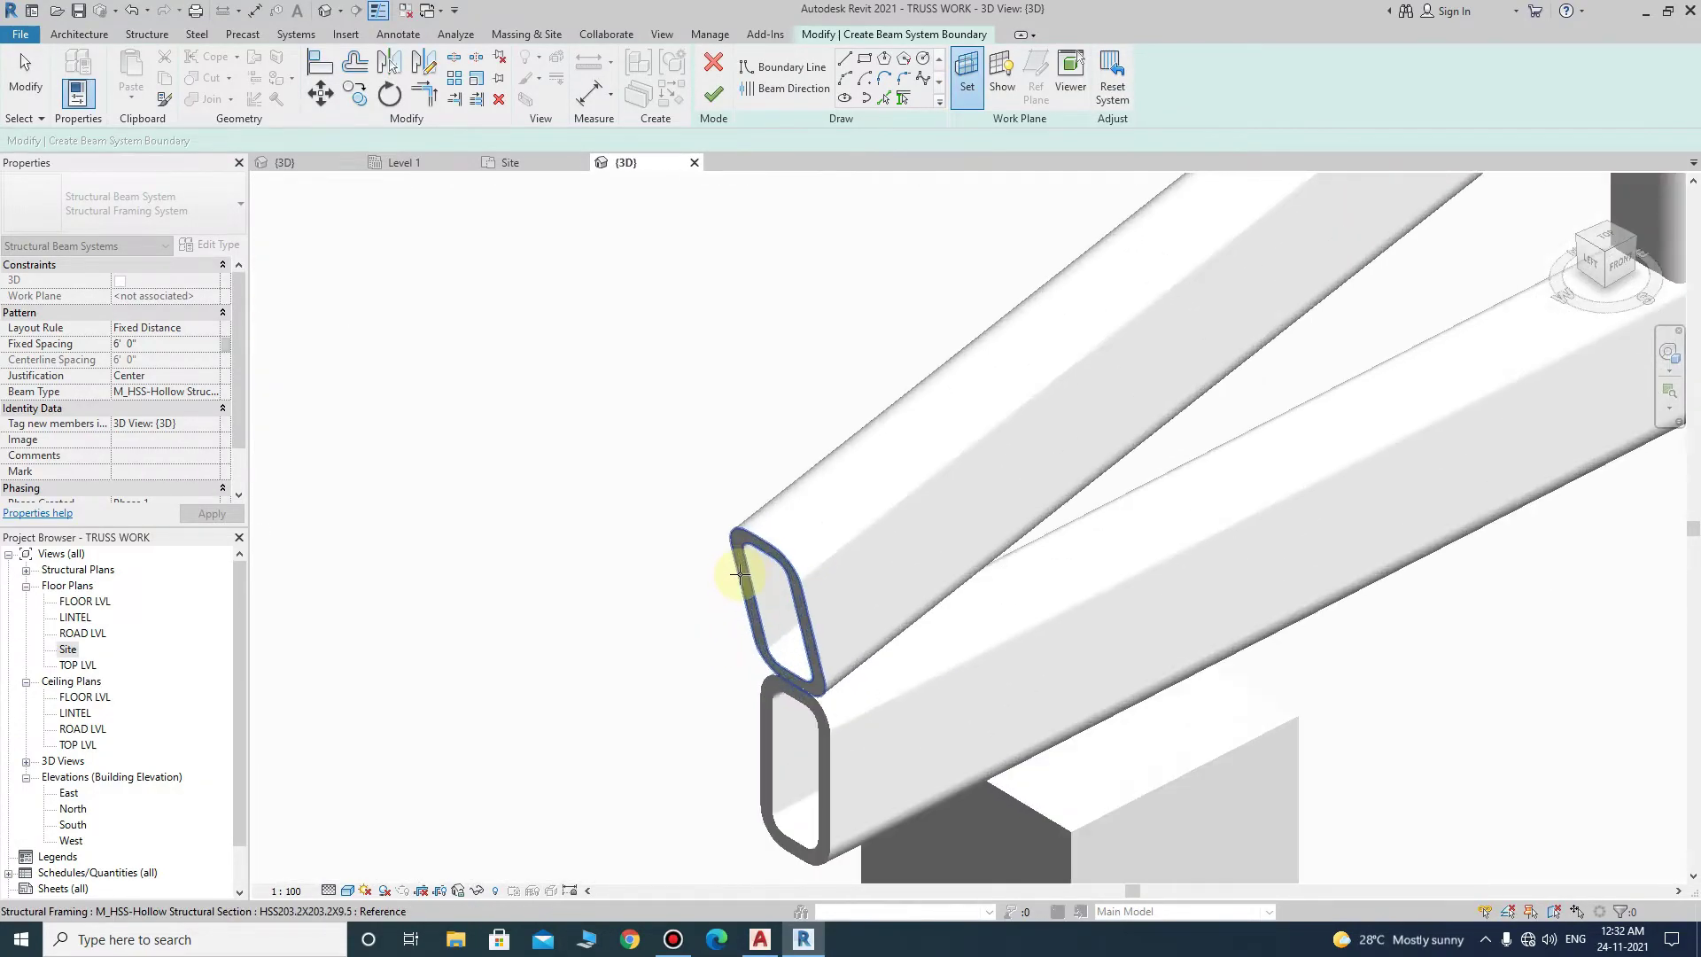
pyautogui.click(762, 537)
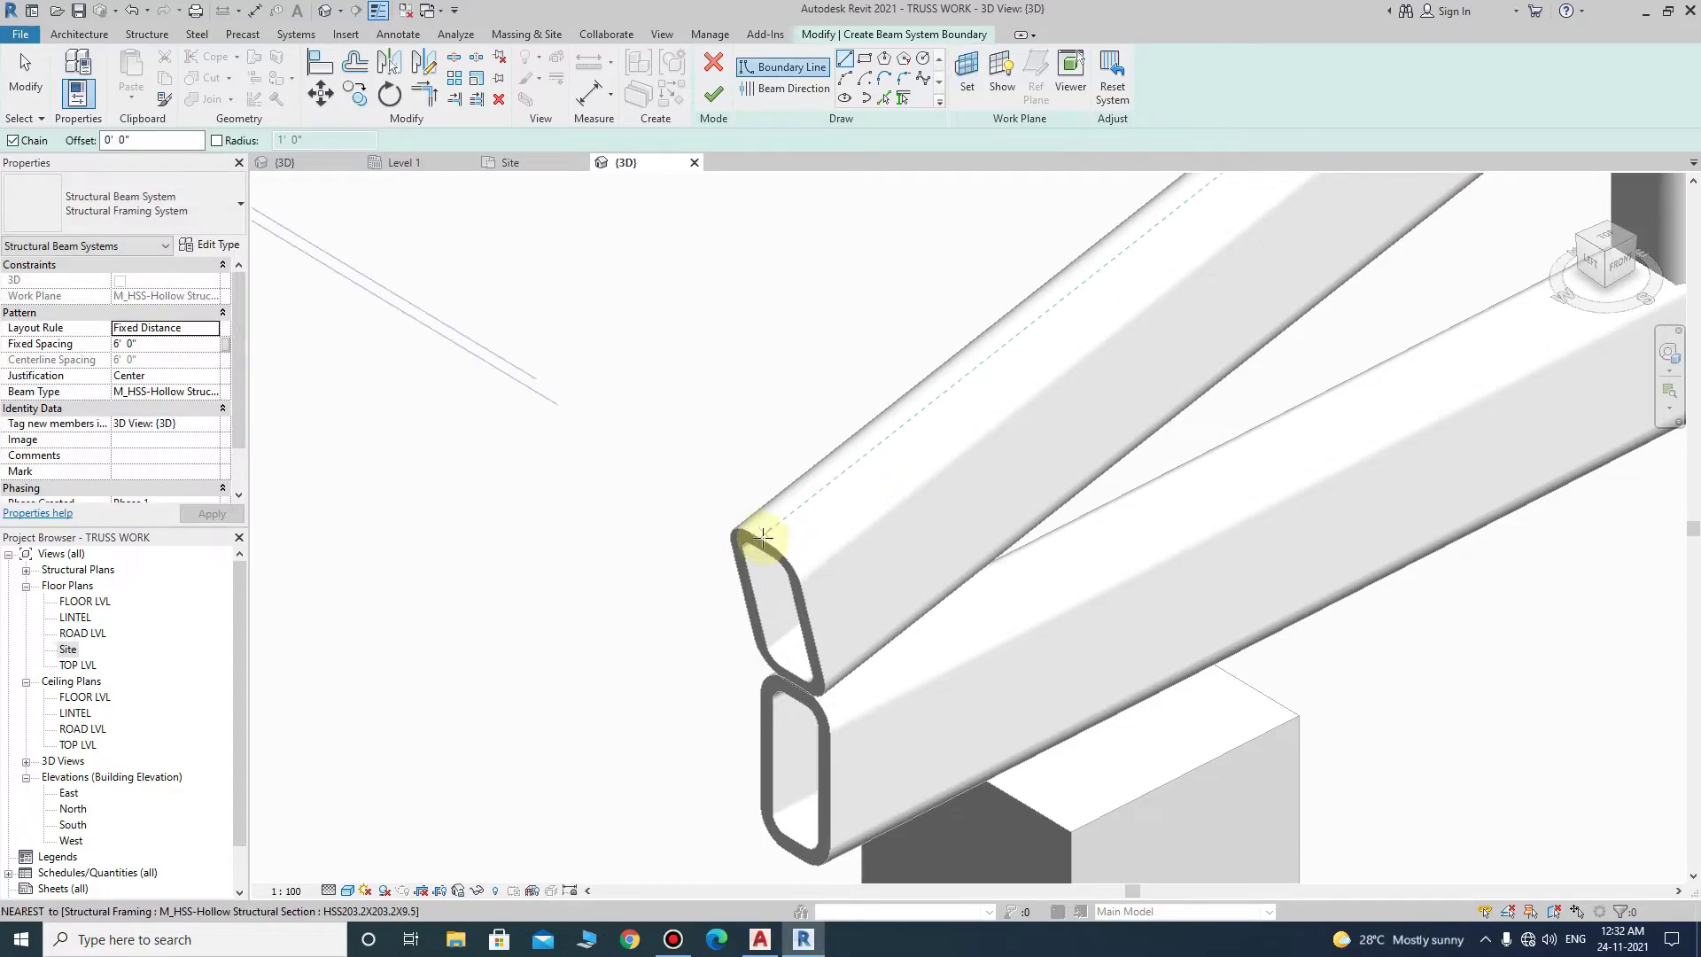
pyautogui.click(762, 538)
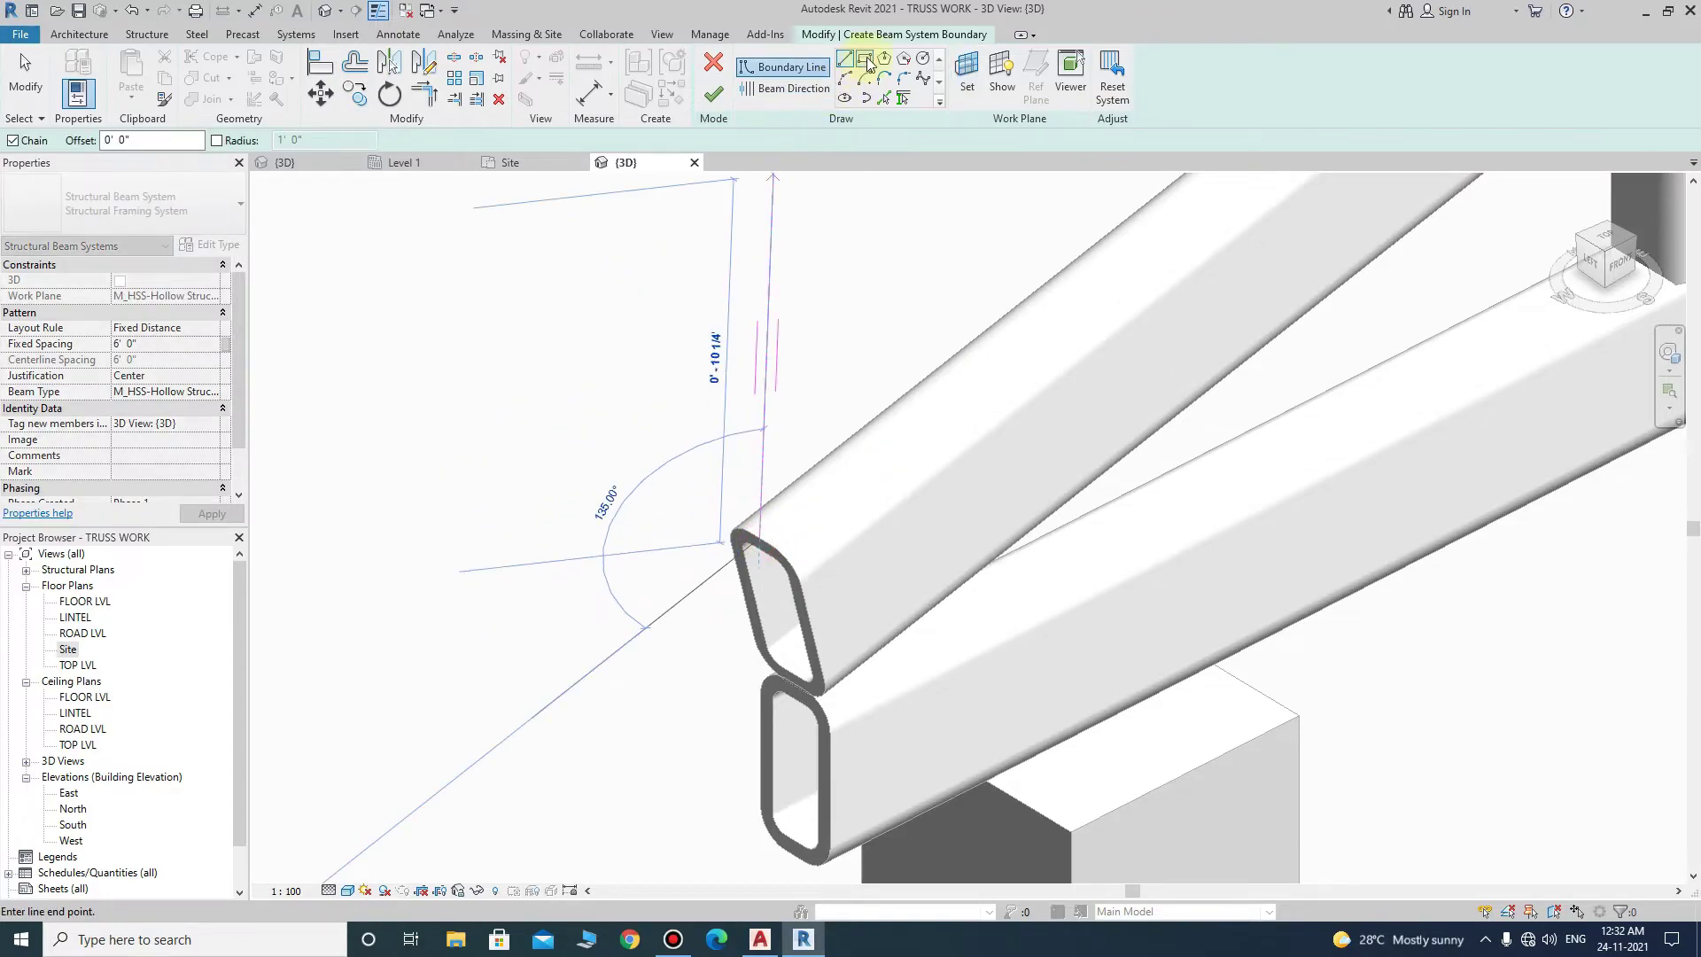
# - Draw the rectangular boundary from the chord's end corner to the truss apex, then view from TOP
pyautogui.scroll(-3, 657, 407)
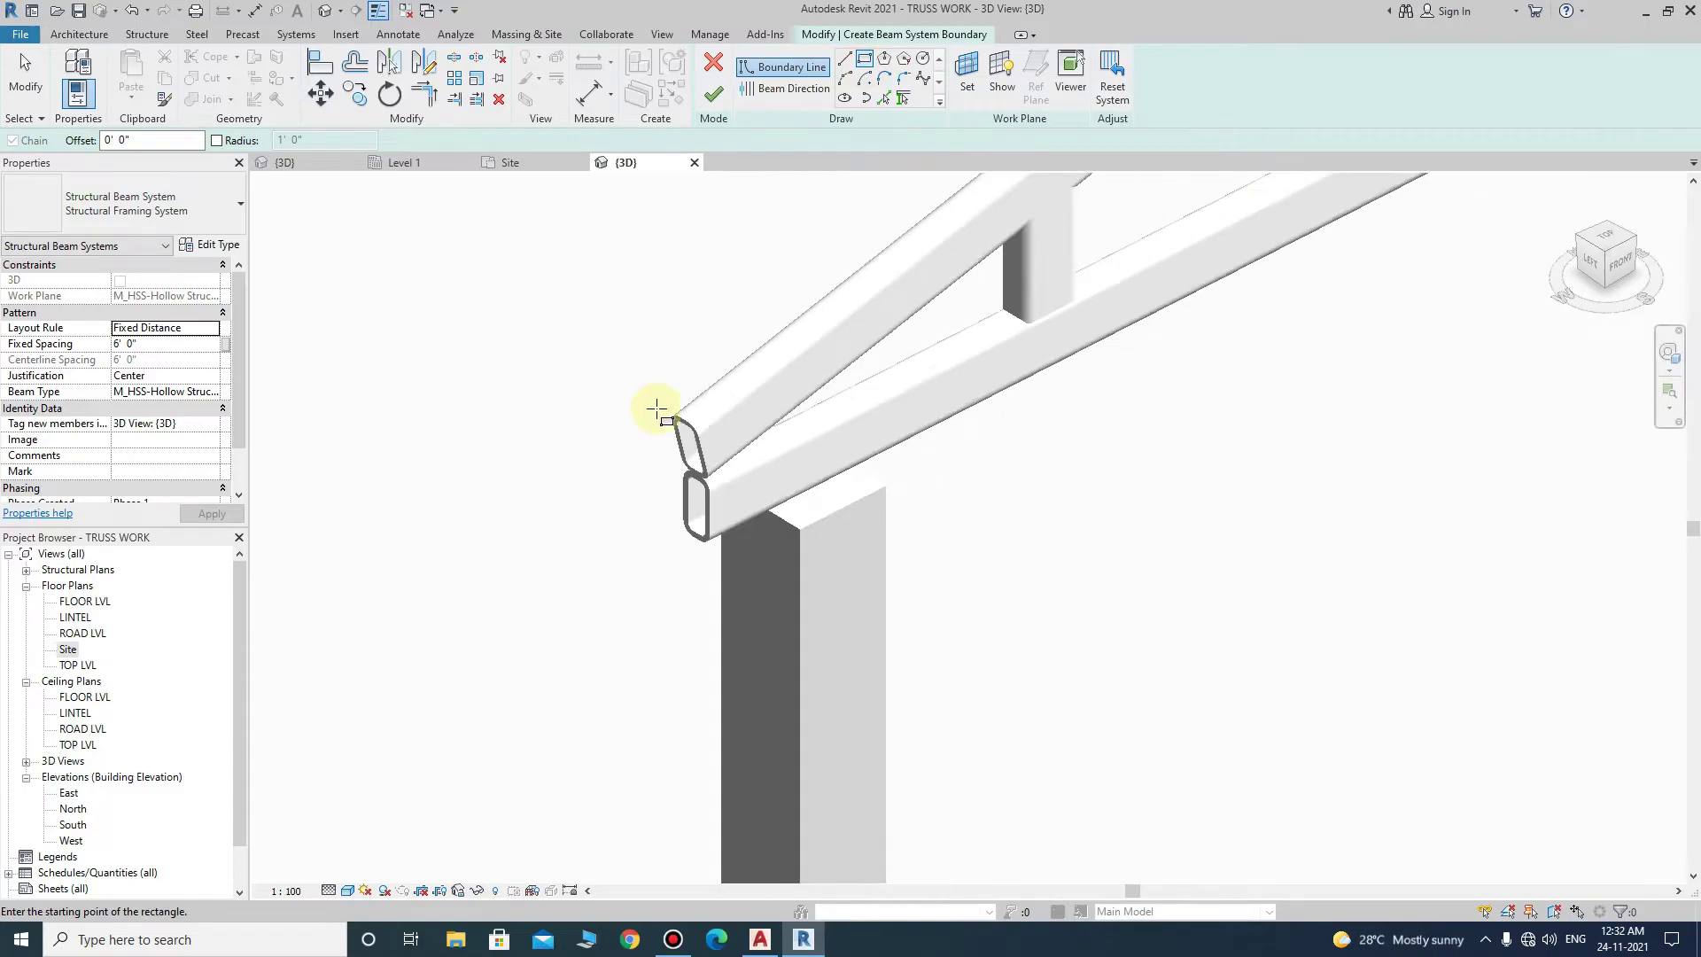
pyautogui.scroll(-3, 771, 482)
pyautogui.scroll(-2, 1028, 653)
pyautogui.scroll(5, 1046, 624)
pyautogui.scroll(2, 1045, 627)
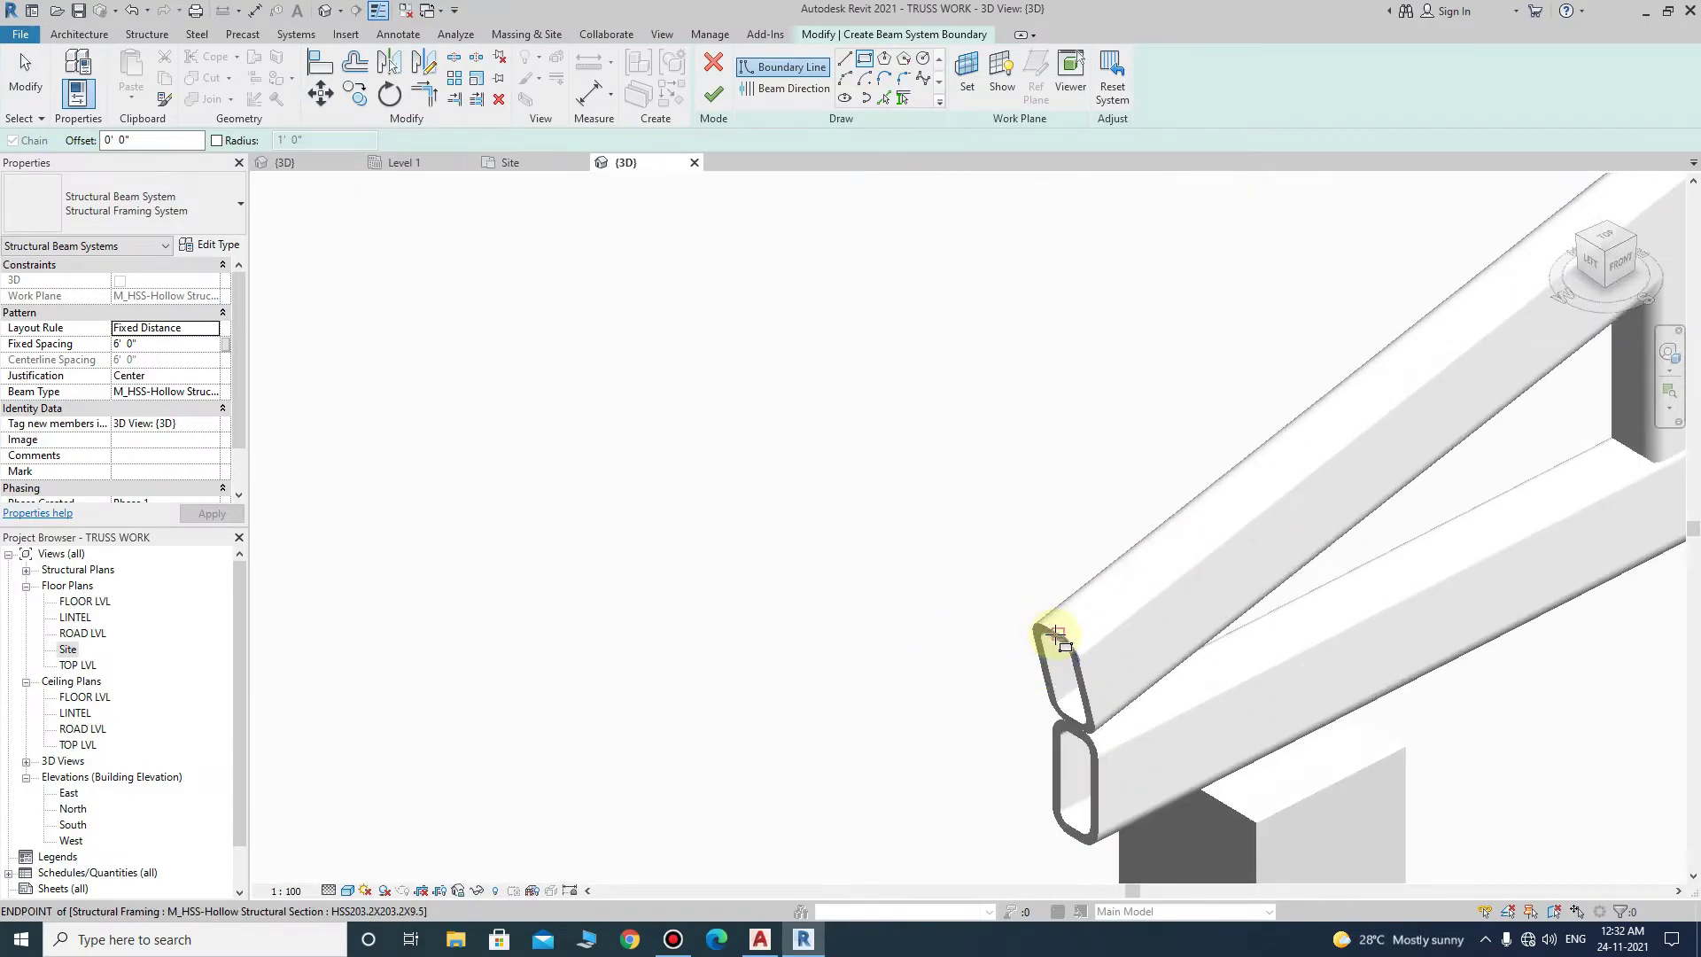
pyautogui.scroll(-2, 987, 677)
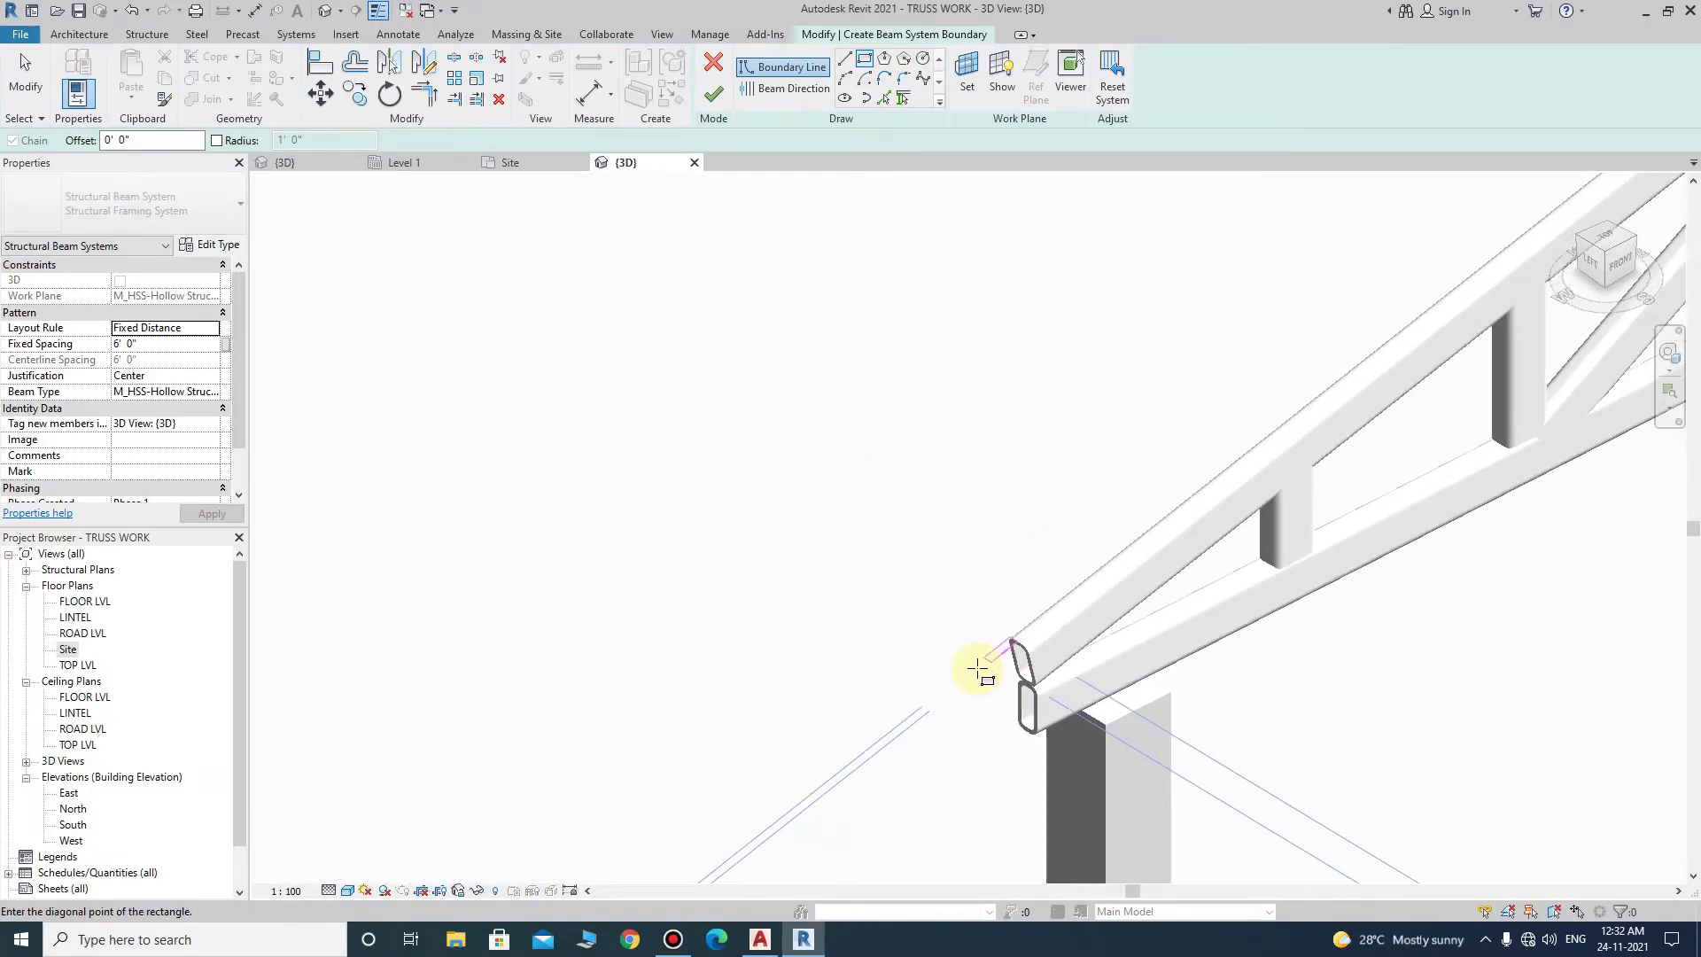
pyautogui.scroll(-2, 1034, 696)
pyautogui.scroll(-2, 1041, 705)
pyautogui.scroll(-1, 922, 486)
pyautogui.scroll(3, 922, 443)
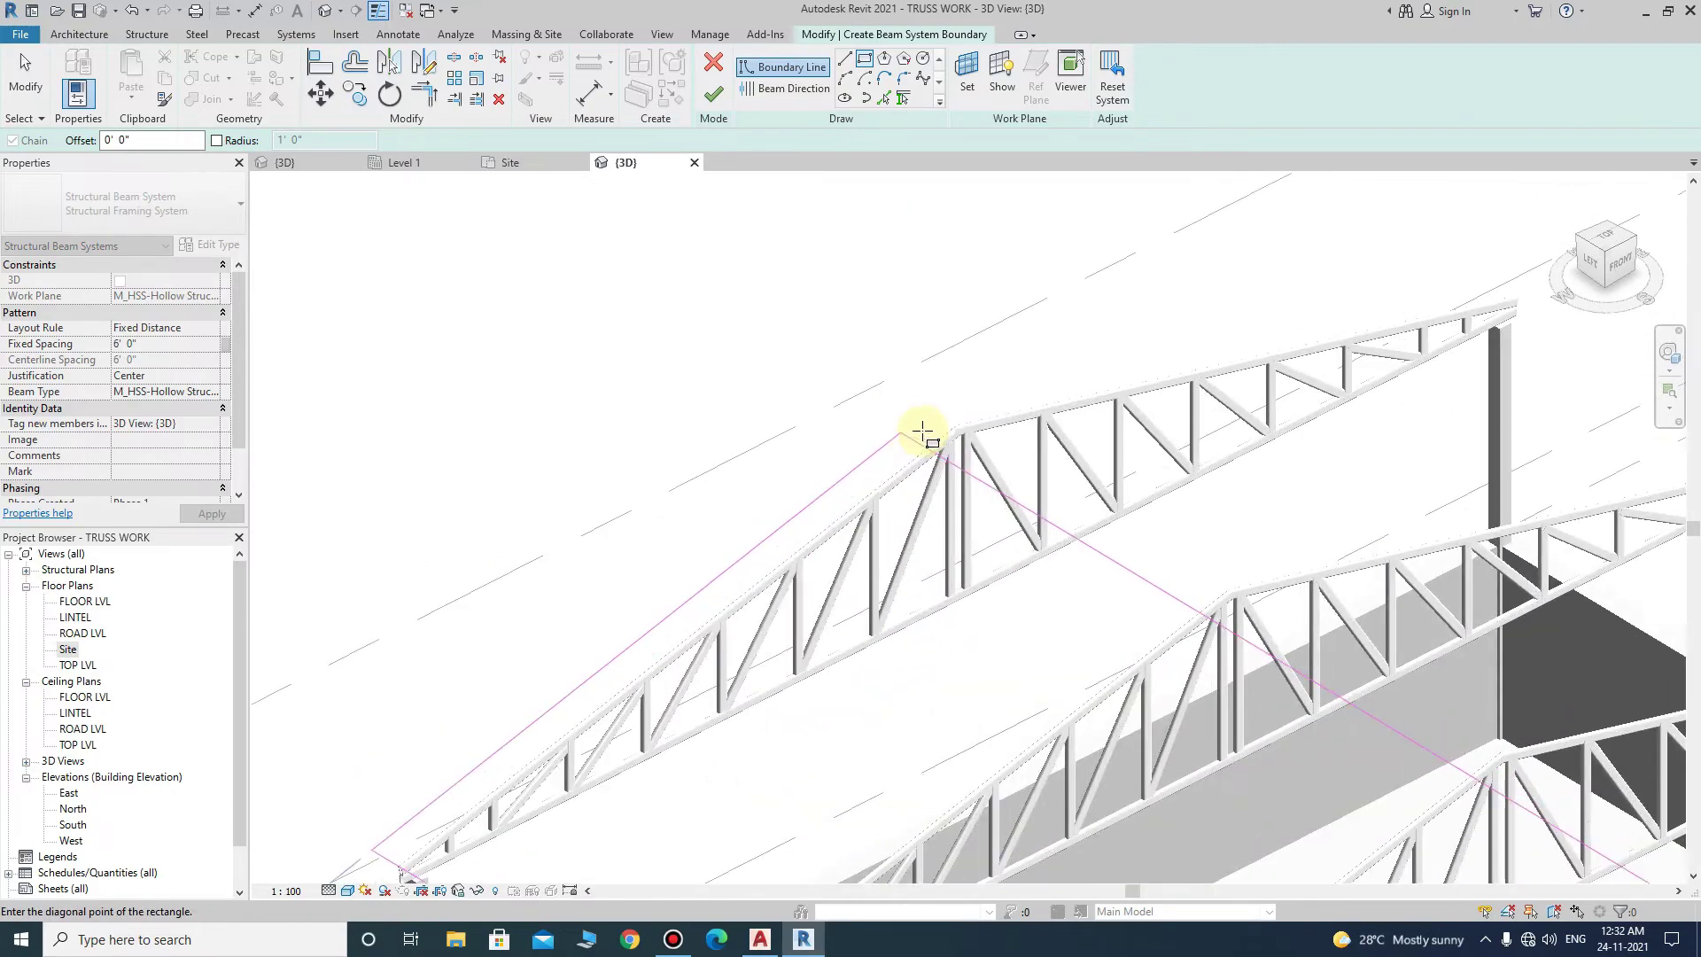
pyautogui.scroll(2, 957, 437)
pyautogui.scroll(2, 975, 403)
pyautogui.scroll(2, 974, 403)
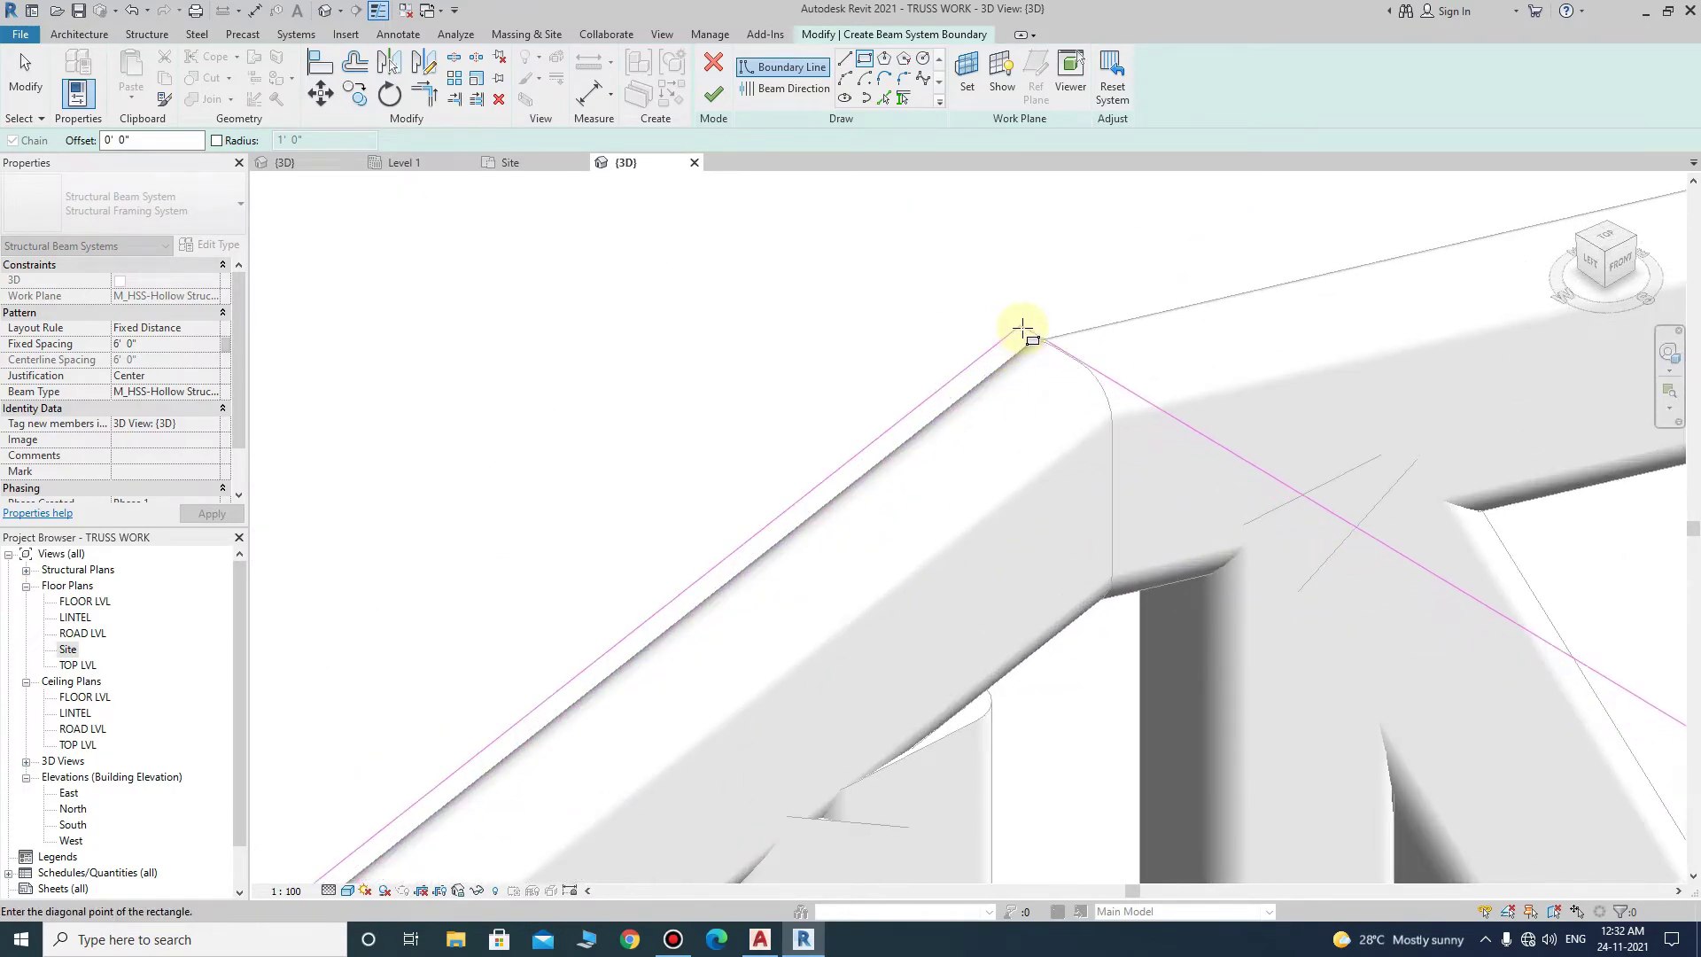
pyautogui.click(1023, 328)
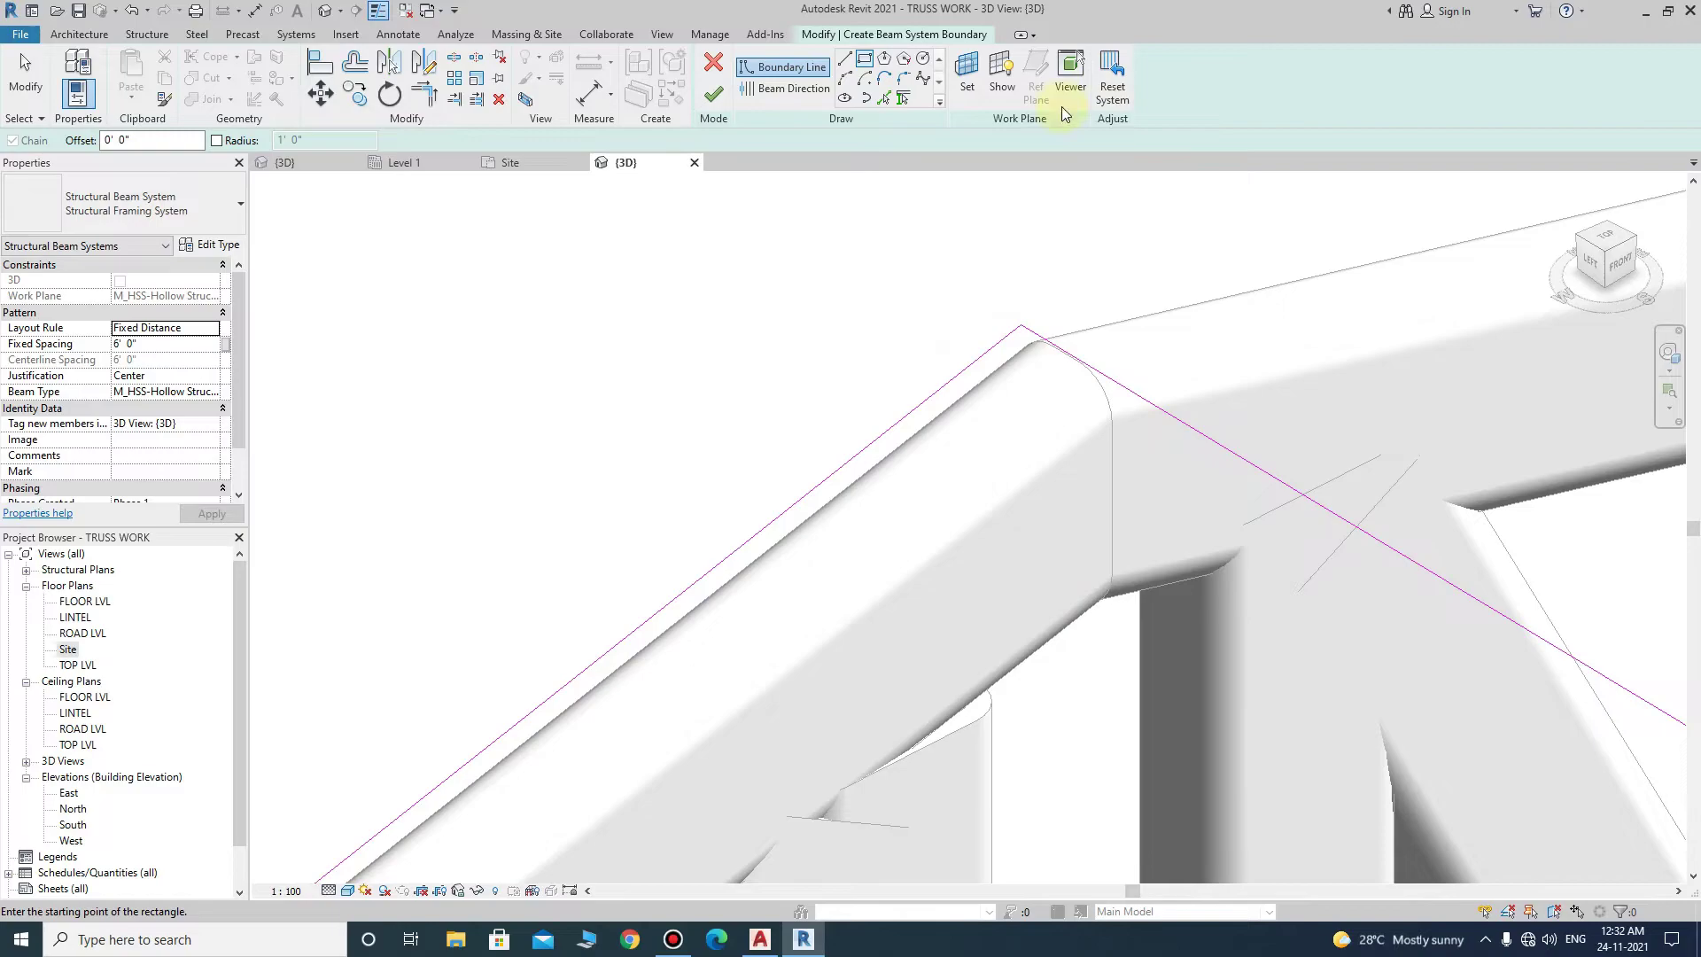
pyautogui.click(1604, 238)
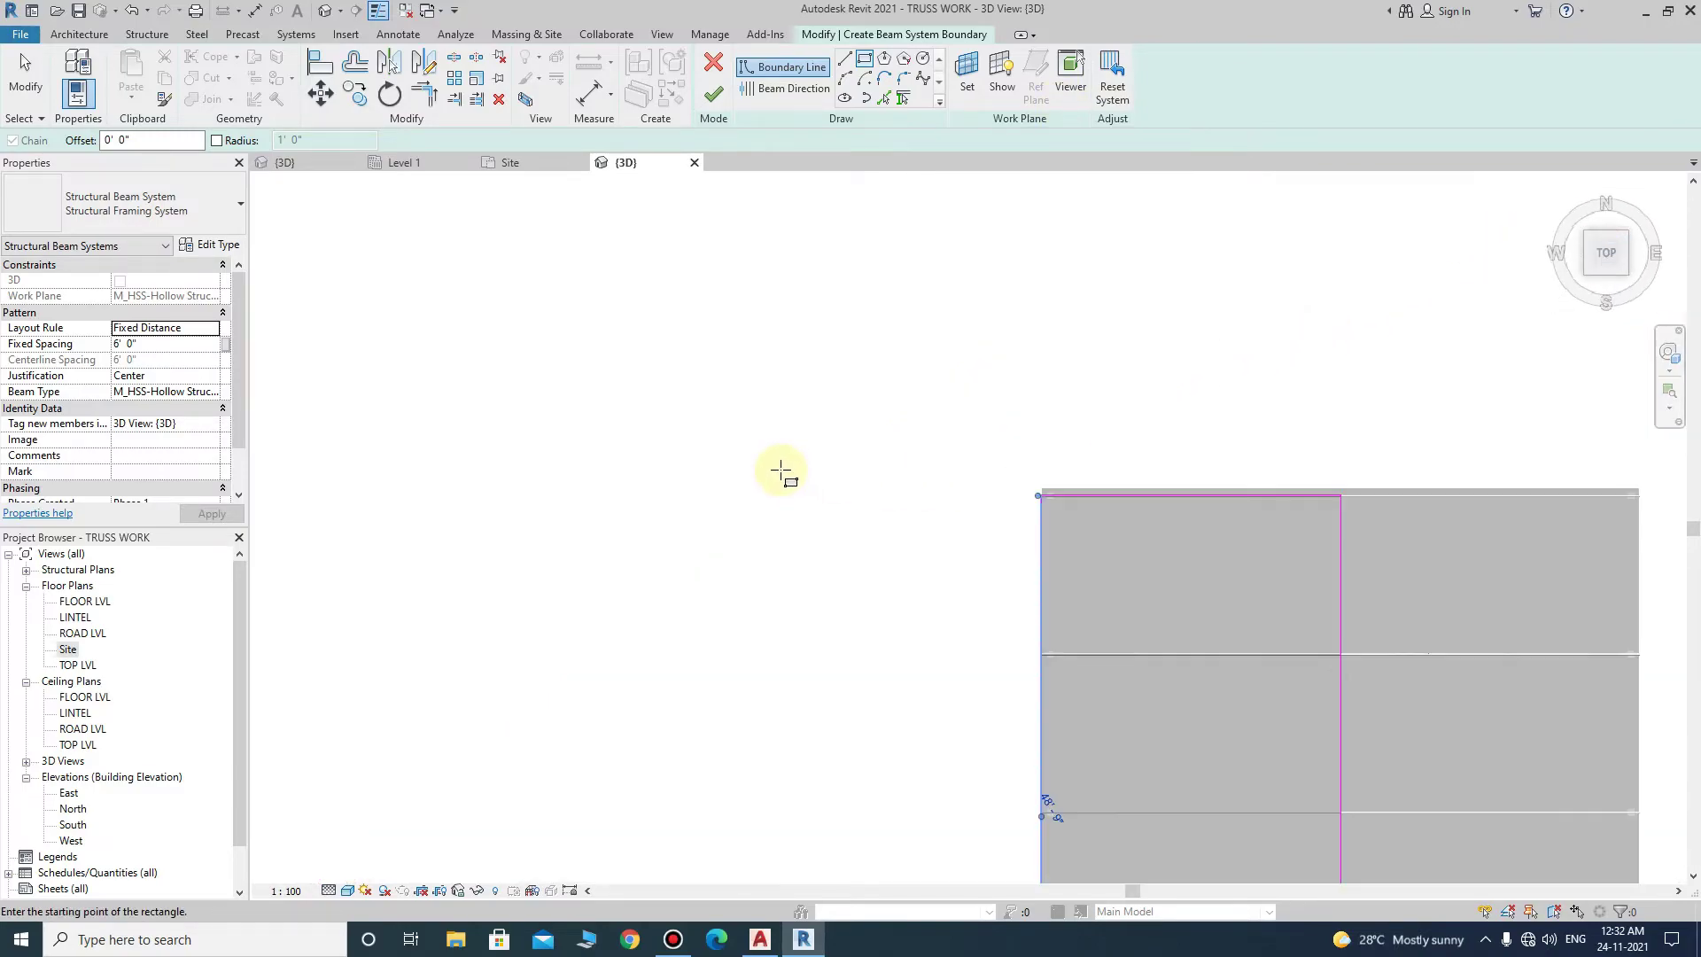
# - Stop drawing and align the top boundary line with the wall edge
pyautogui.scroll(2, 930, 250)
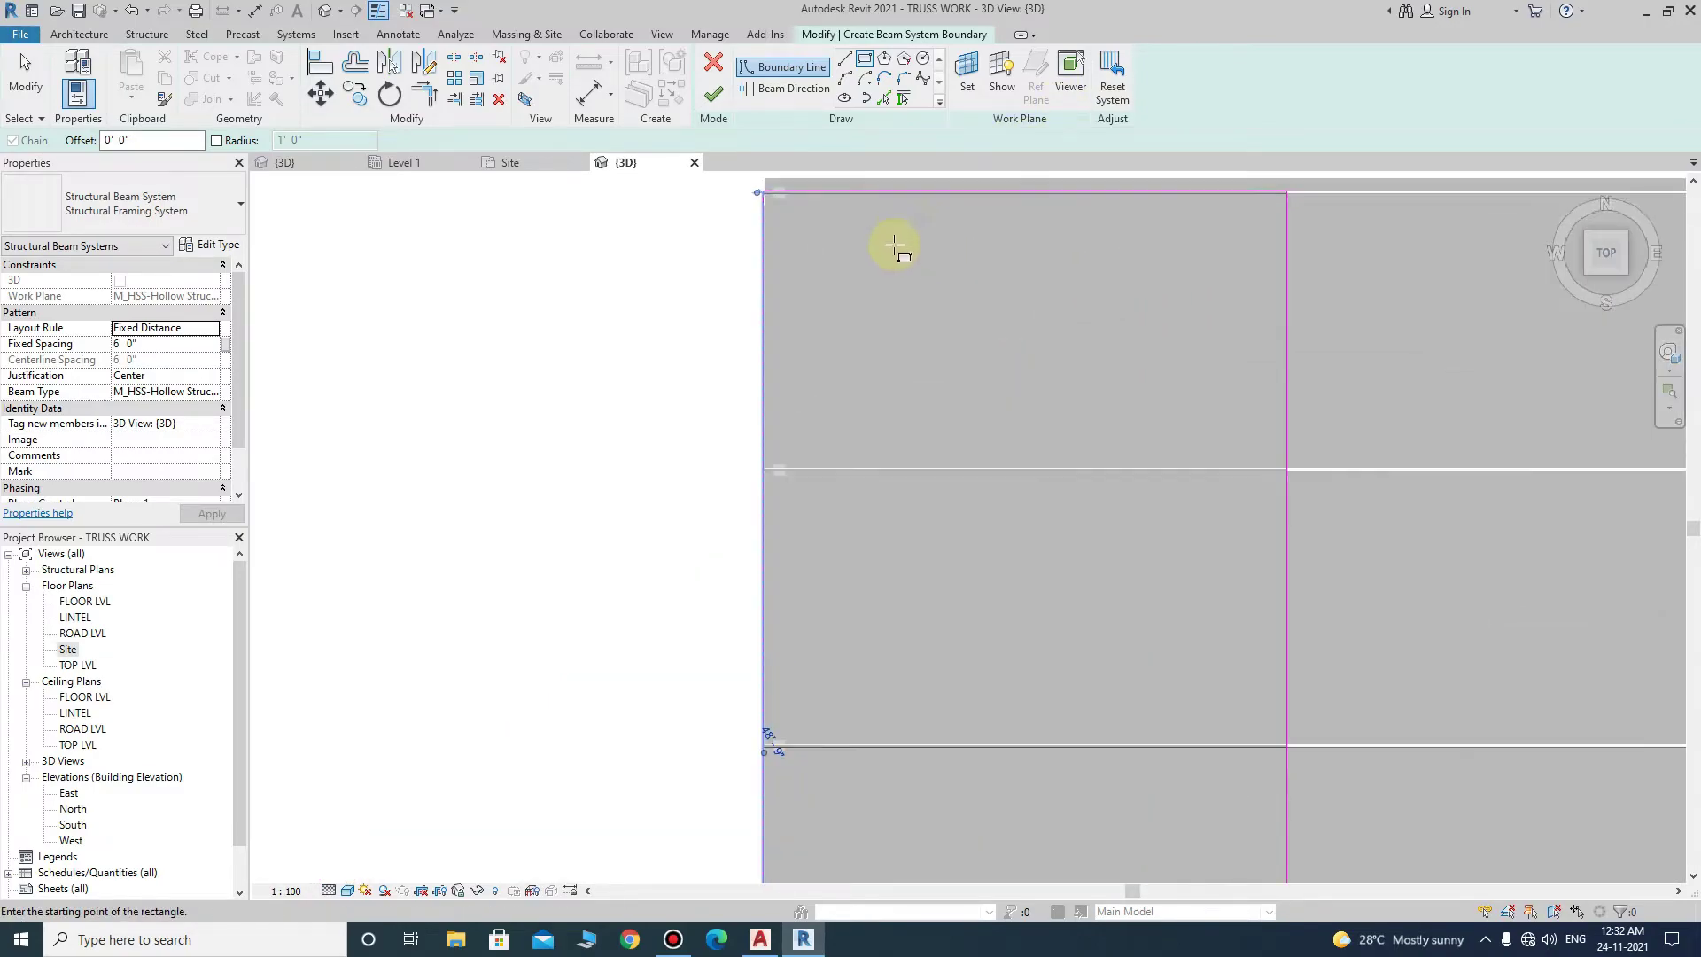
pyautogui.scroll(3, 873, 319)
pyautogui.scroll(3, 780, 407)
pyautogui.press('Escape')
pyautogui.press('Escape')
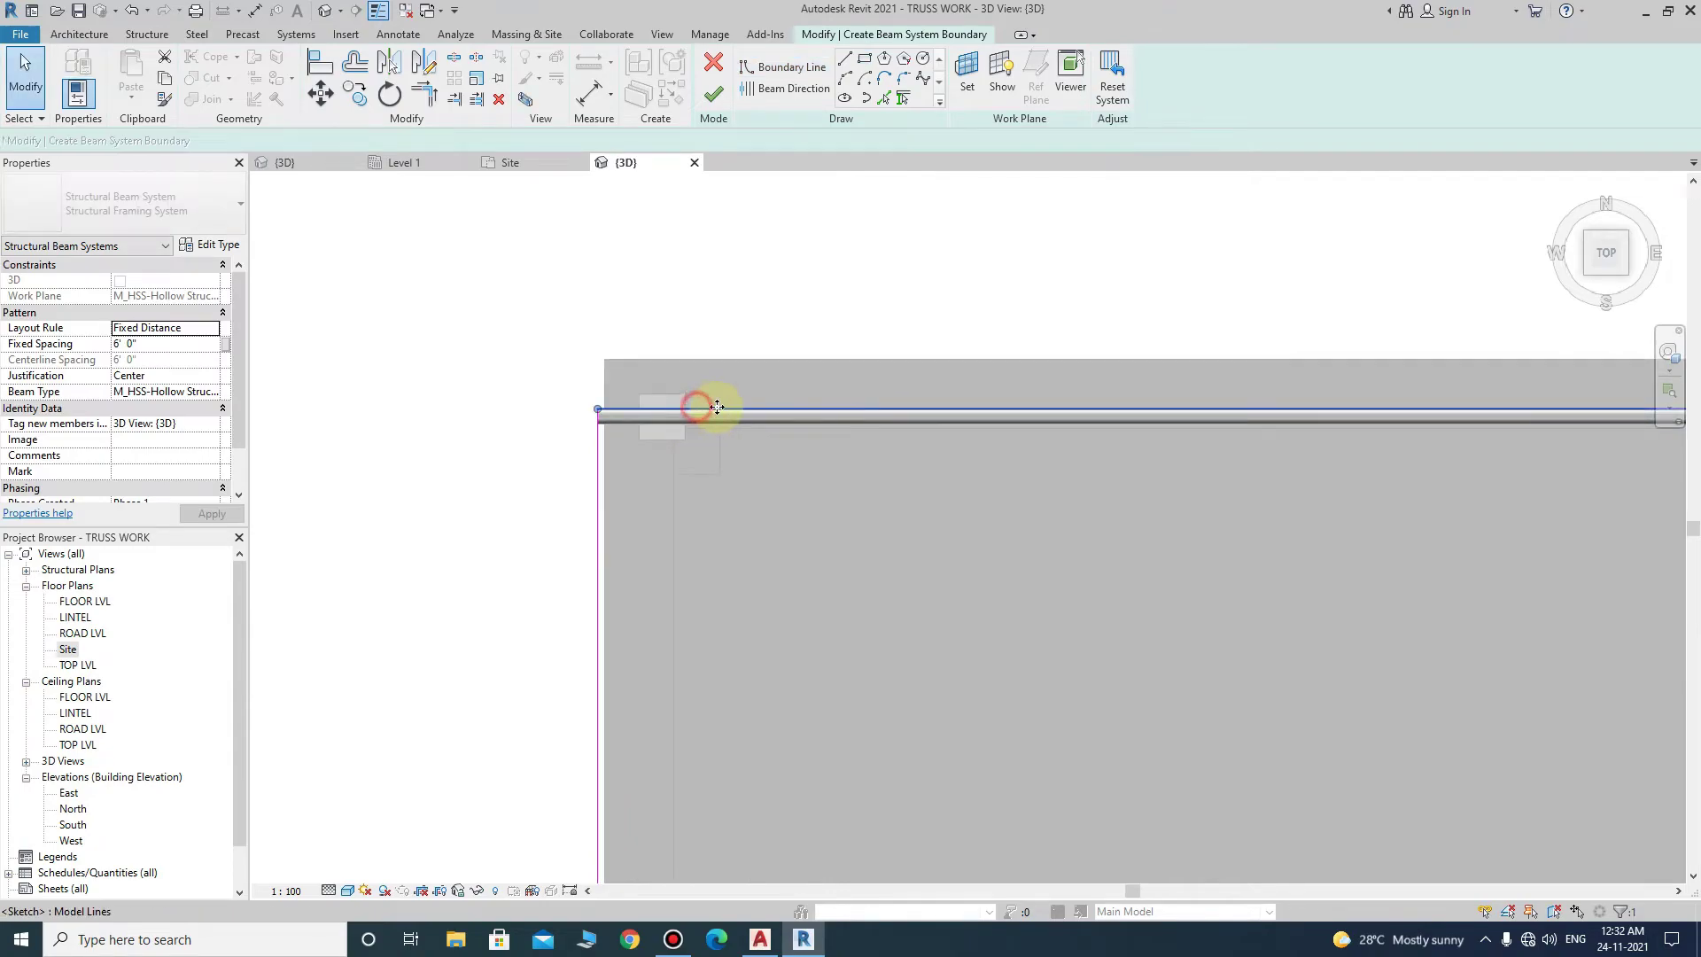
pyautogui.moveTo(696, 414); pyautogui.dragTo(717, 361)
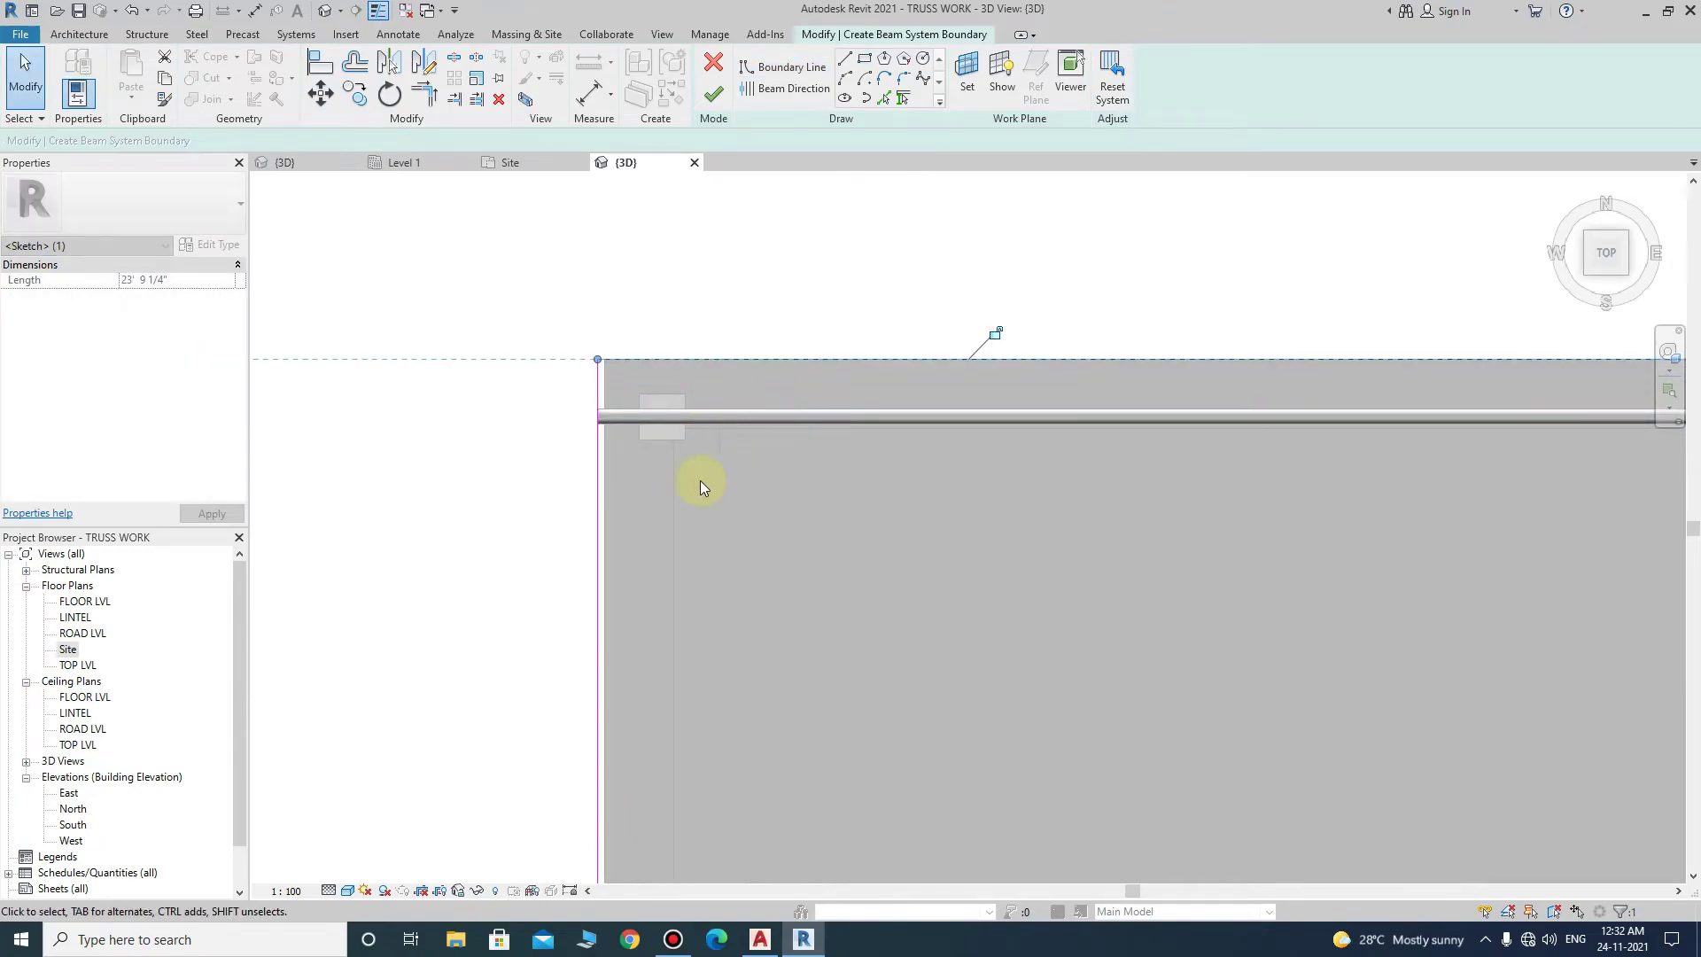
# - Drag the bottom boundary line lower and select its 0' 2" offset dimension for editing
pyautogui.scroll(-1, 703, 372)
pyautogui.scroll(-3, 753, 354)
pyautogui.scroll(2, 771, 585)
pyautogui.scroll(2, 570, 615)
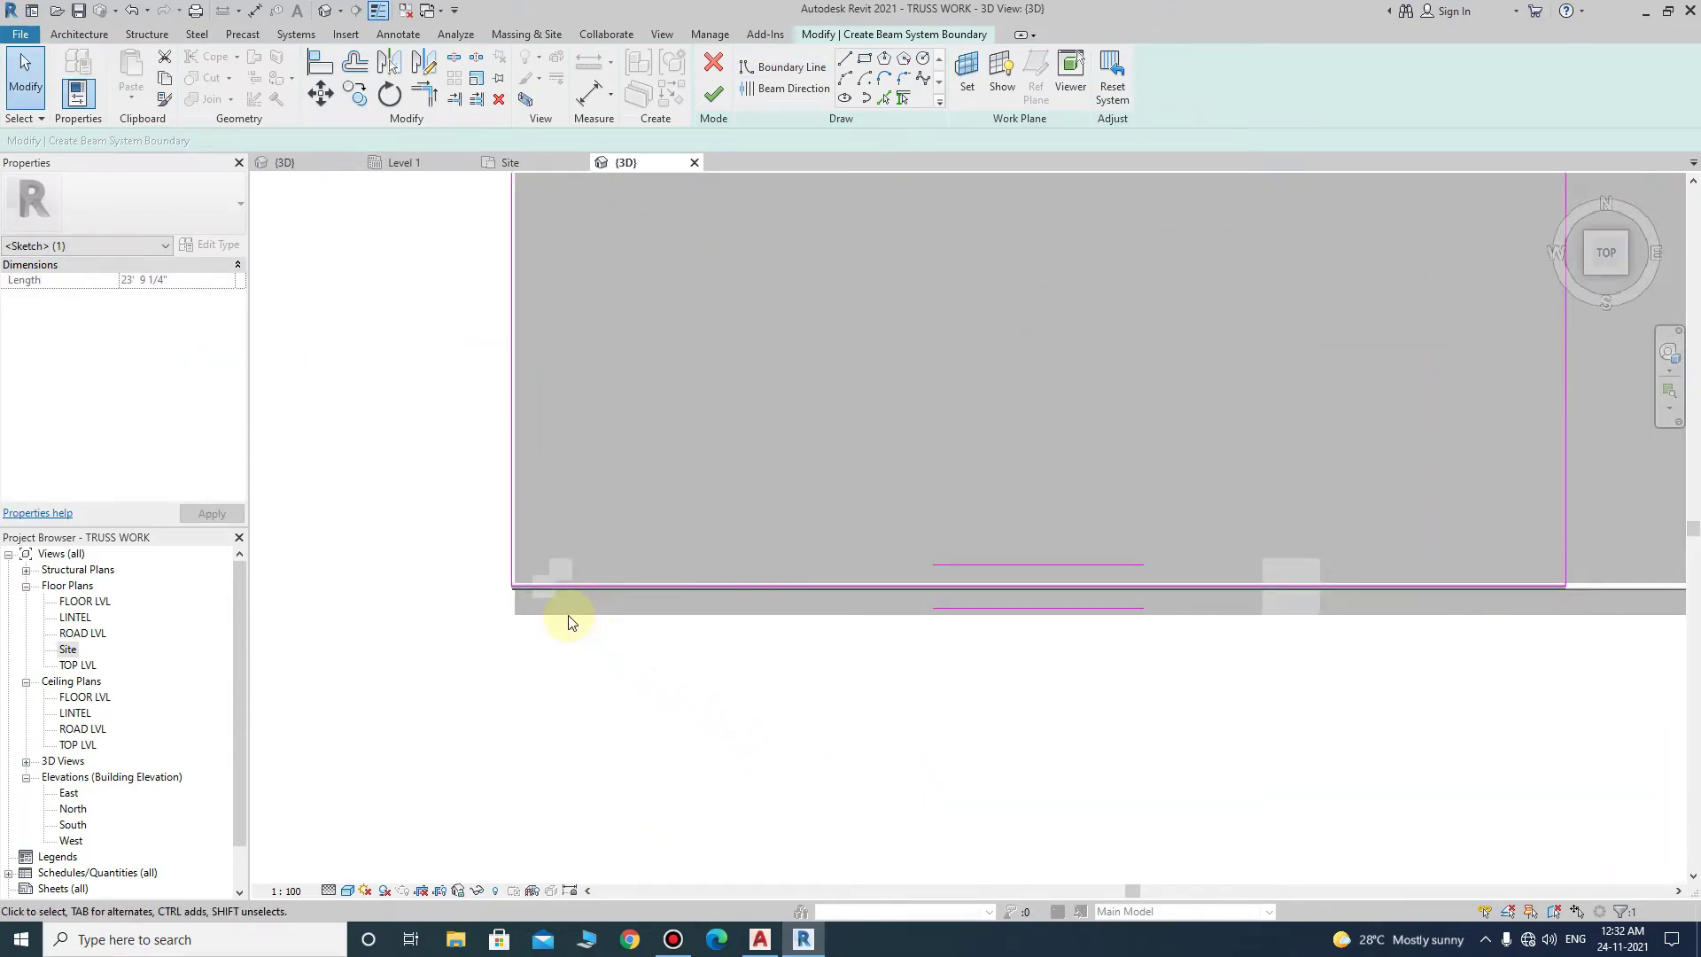
pyautogui.scroll(3, 590, 569)
pyautogui.moveTo(613, 550); pyautogui.dragTo(615, 602)
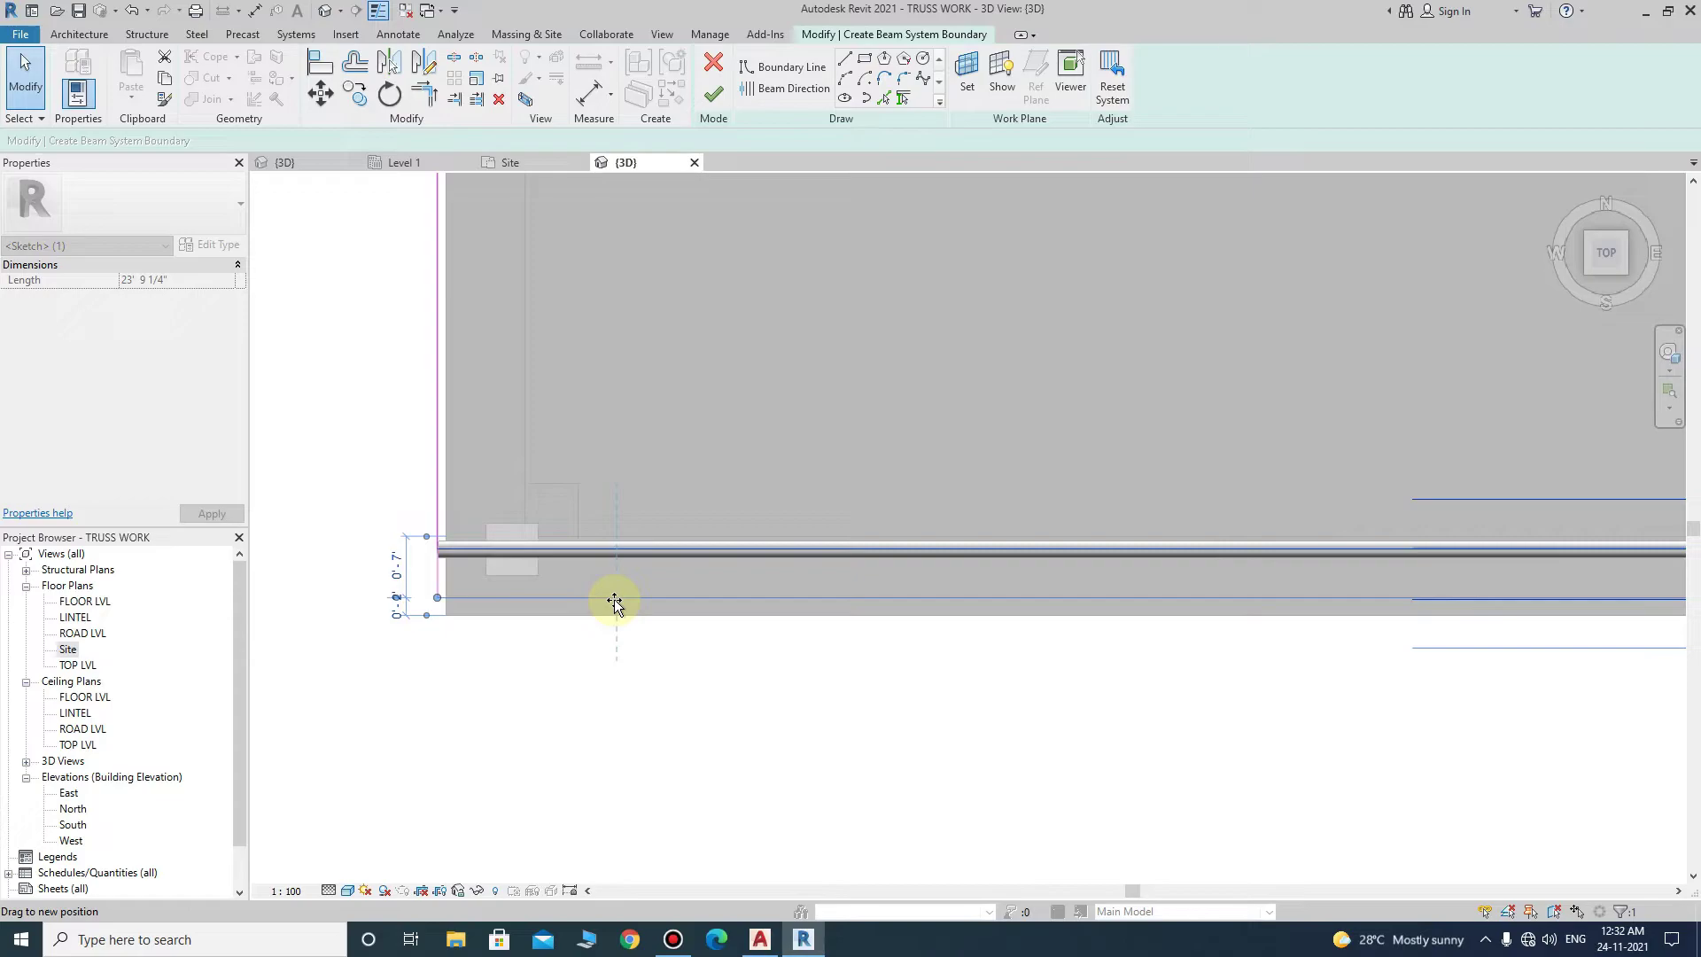
pyautogui.scroll(2, 475, 638)
pyautogui.scroll(2, 498, 608)
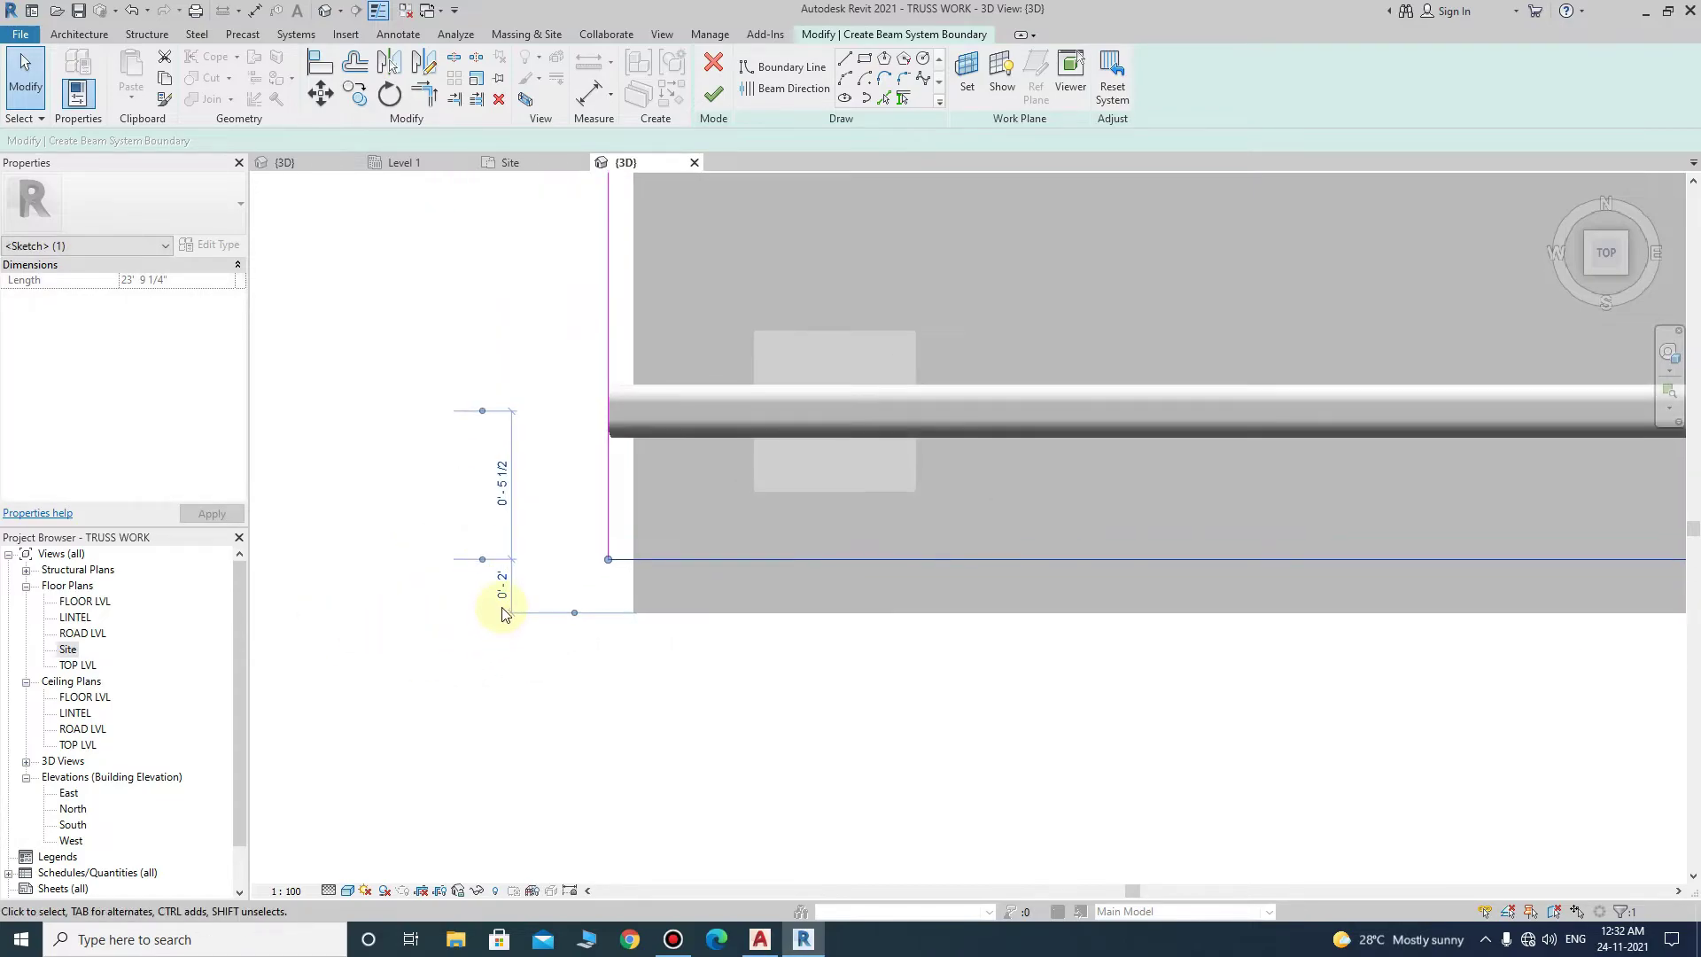
pyautogui.click(501, 595)
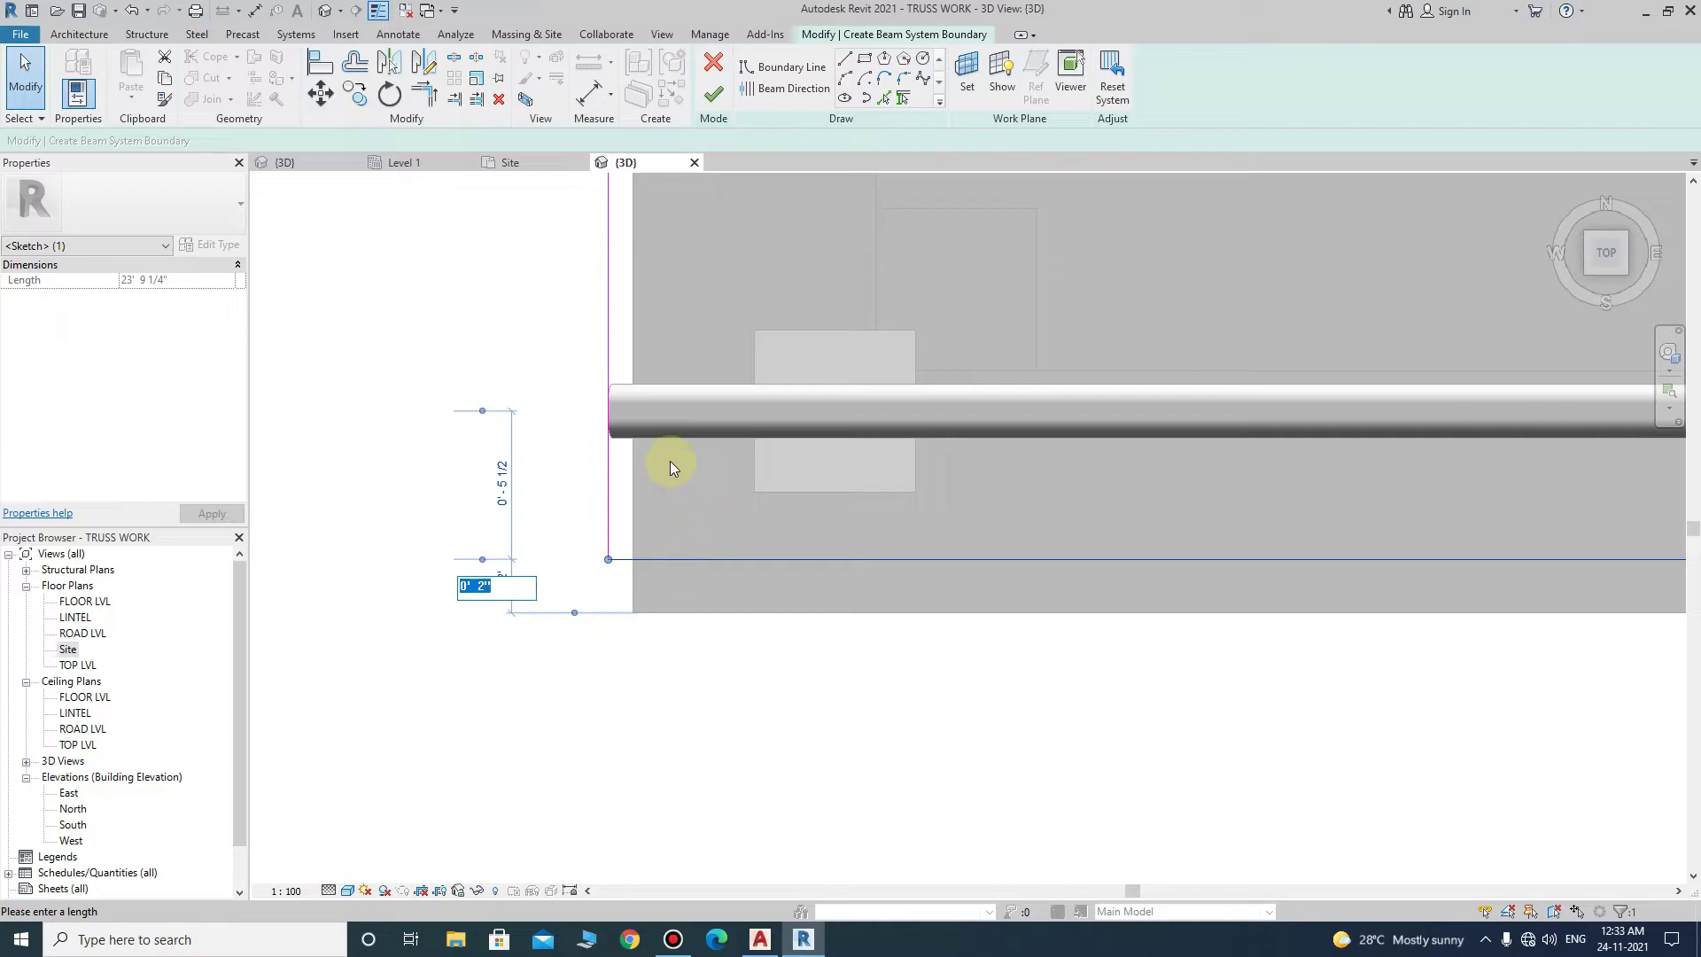
# - Commit the 0'-2" boundary offset and zoom toward the sketch corner
pyautogui.click(610, 459)
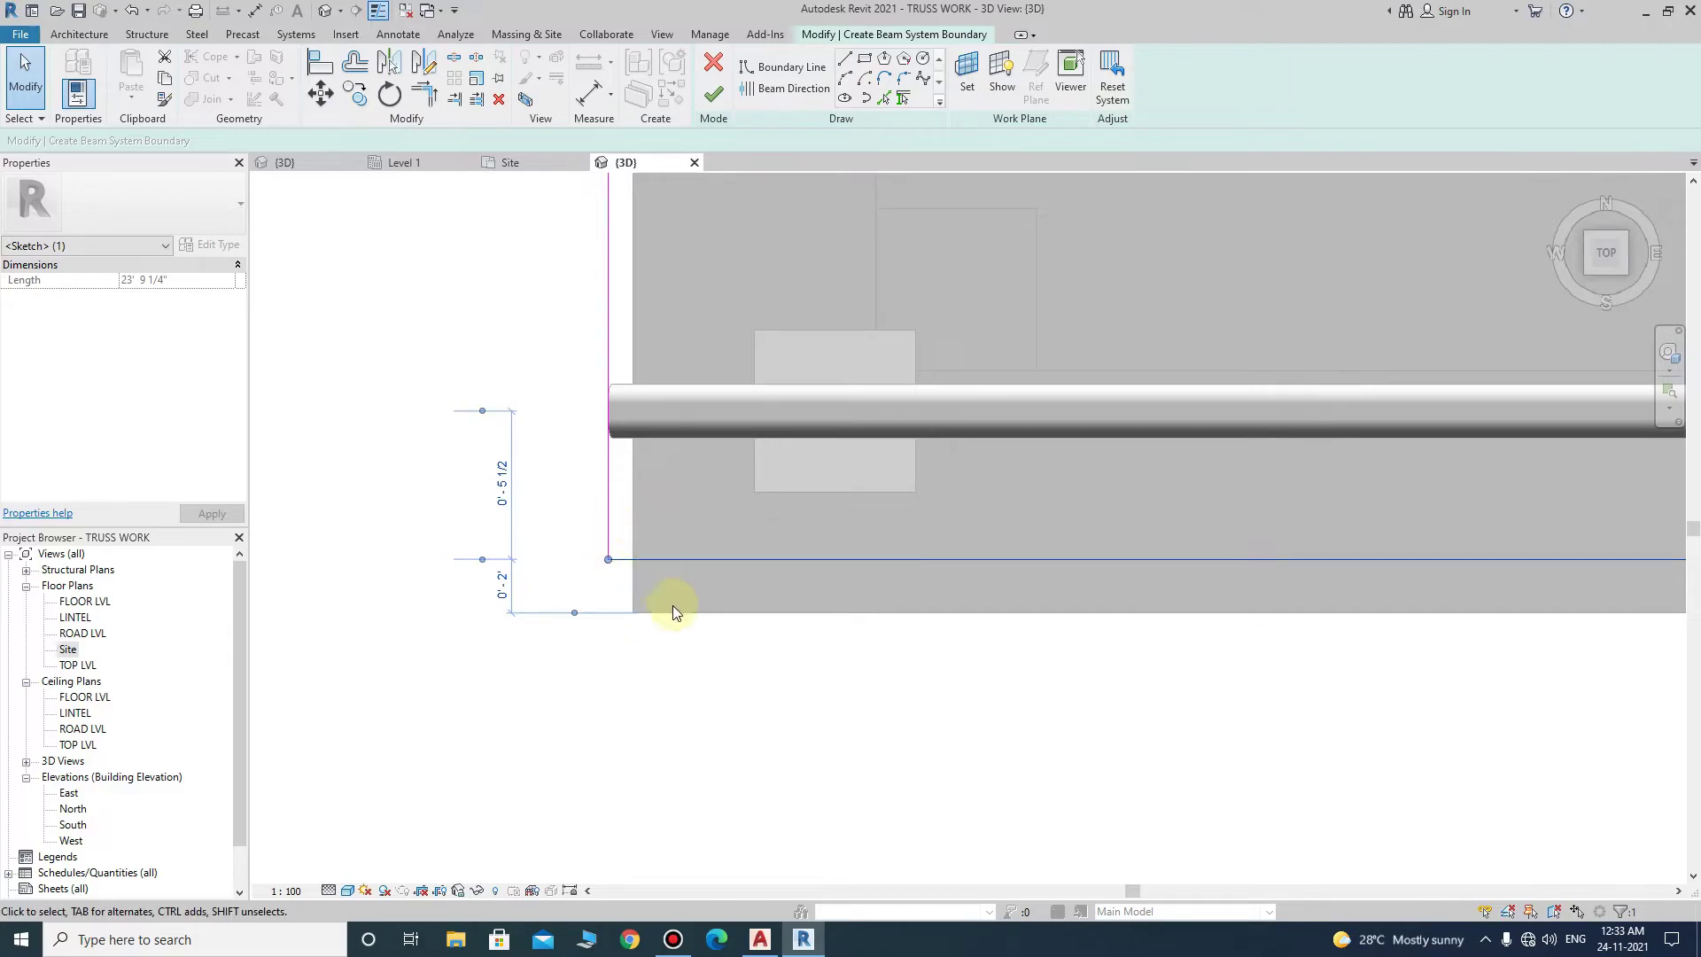
pyautogui.moveTo(672, 604); pyautogui.dragTo(546, 603, button='middle')
pyautogui.scroll(1, 572, 605)
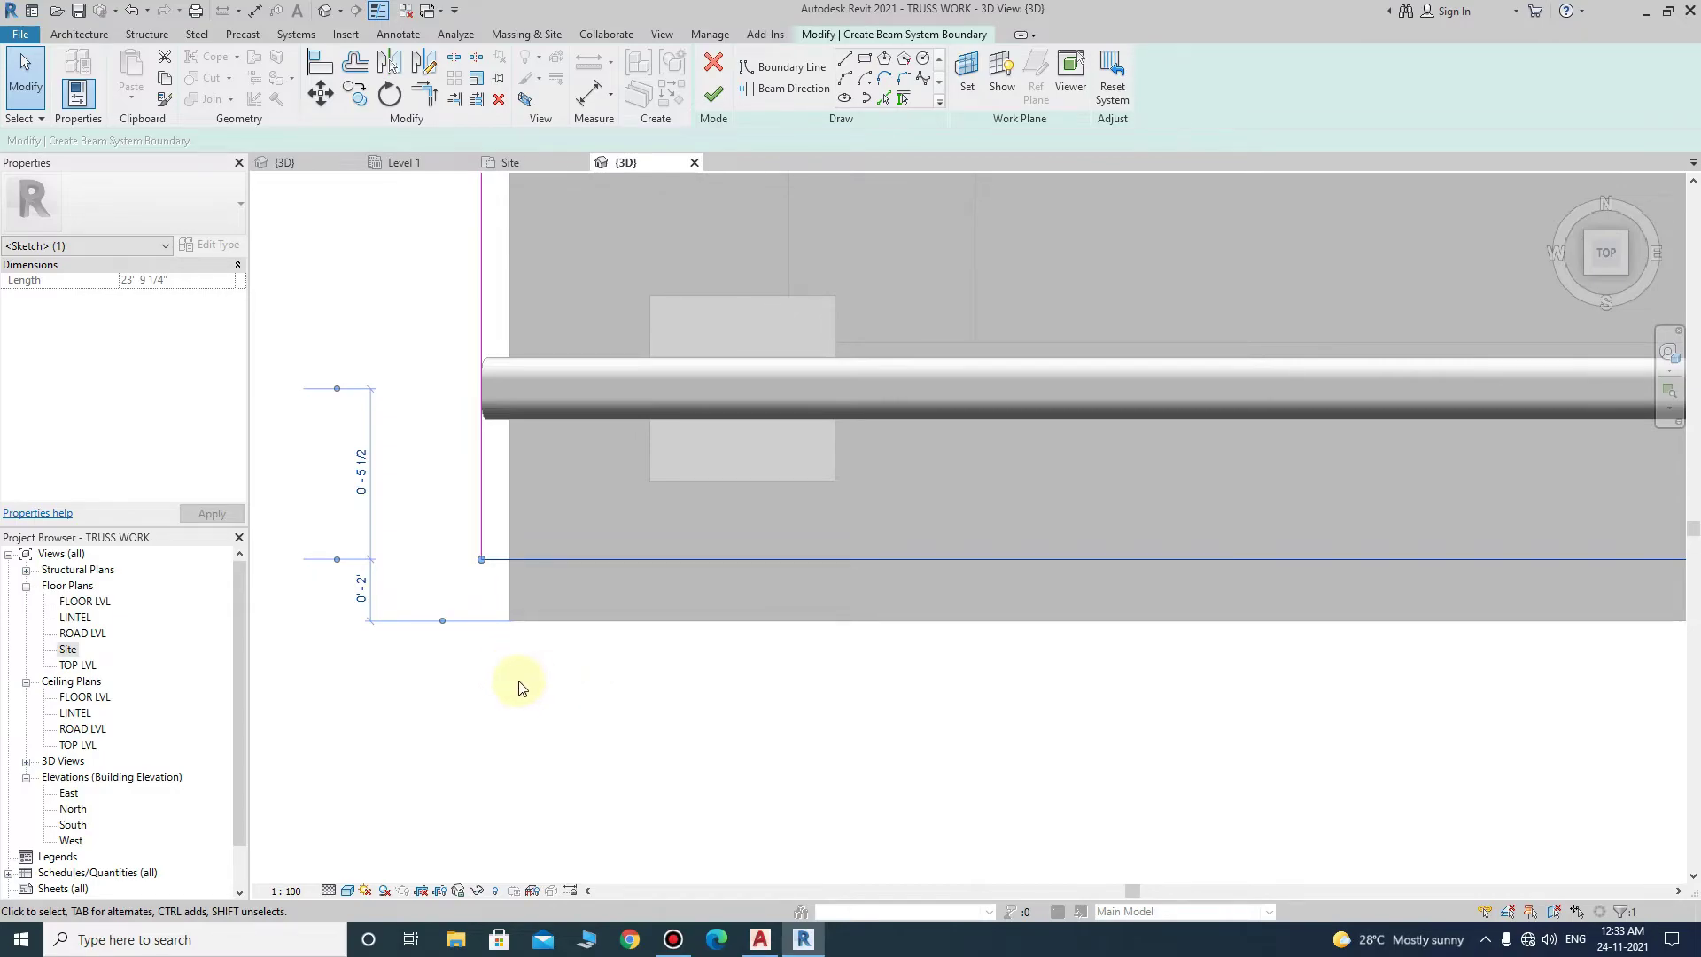
pyautogui.scroll(-3, 398, 669)
pyautogui.scroll(-2, 395, 669)
pyautogui.scroll(-1, 714, 763)
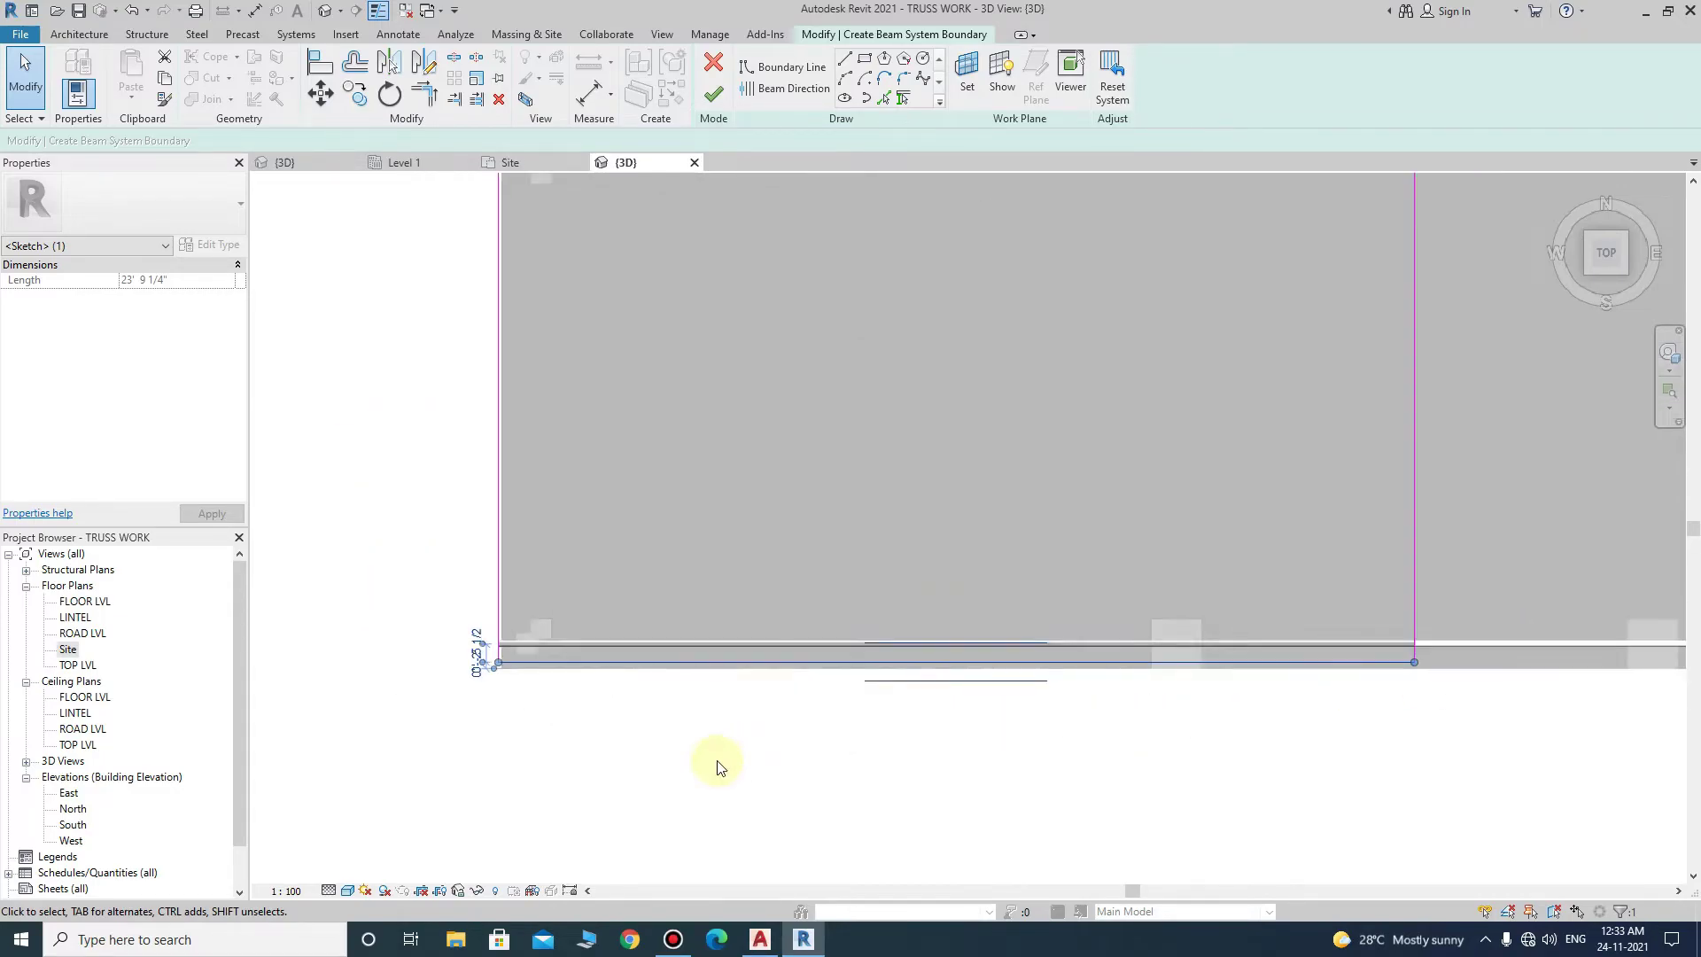
pyautogui.scroll(-2, 653, 406)
pyautogui.scroll(2, 646, 247)
pyautogui.scroll(2, 624, 311)
pyautogui.scroll(1, 624, 311)
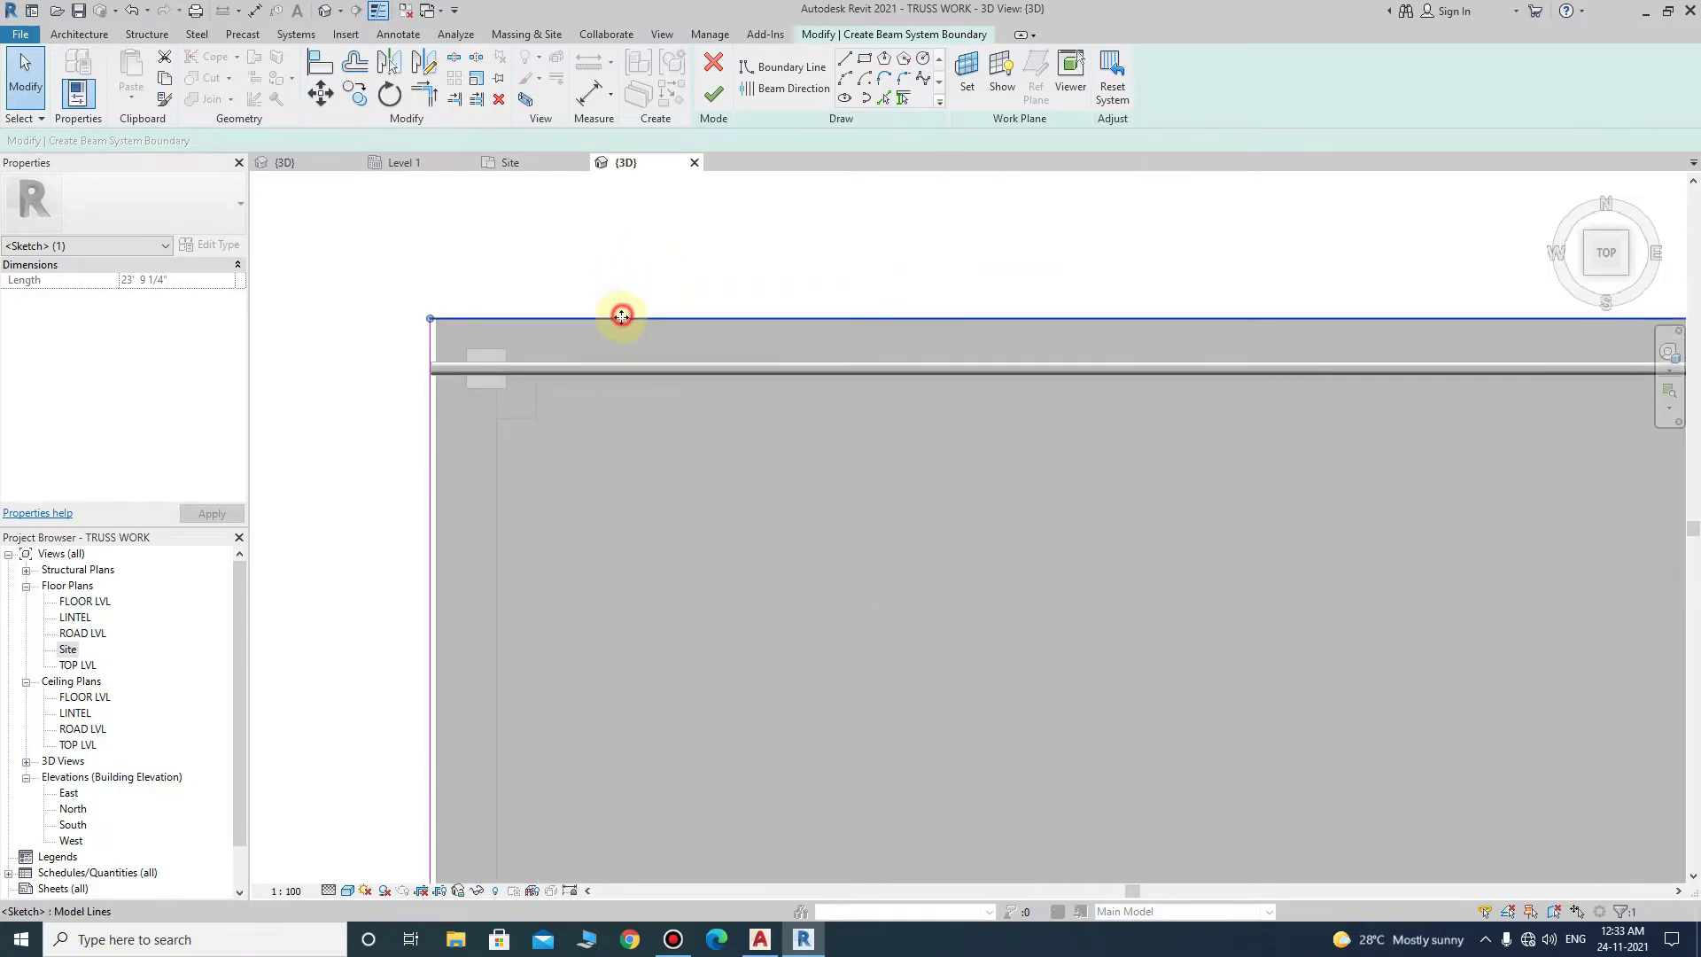
pyautogui.scroll(1, 597, 315)
# - Move the top boundary line down and set its offset to 2"
pyautogui.moveTo(596, 316); pyautogui.dragTo(599, 349)
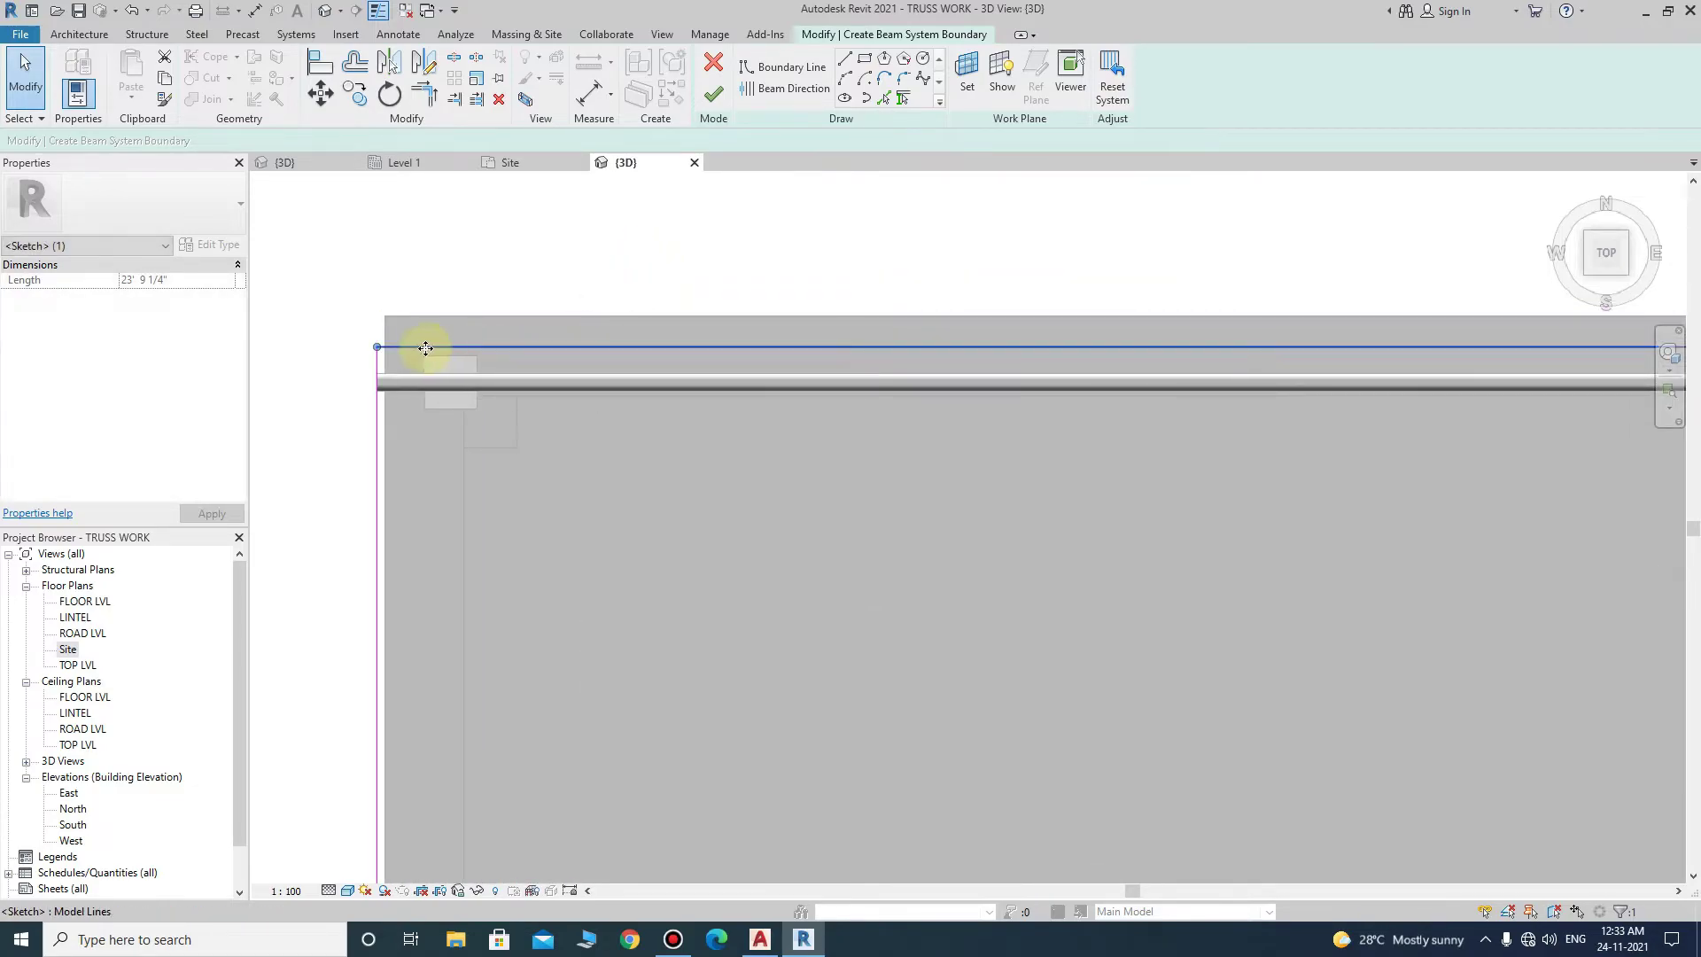
pyautogui.scroll(-3, 425, 349)
pyautogui.scroll(3, 1417, 355)
pyautogui.scroll(1, 1328, 365)
pyautogui.scroll(1, 1329, 370)
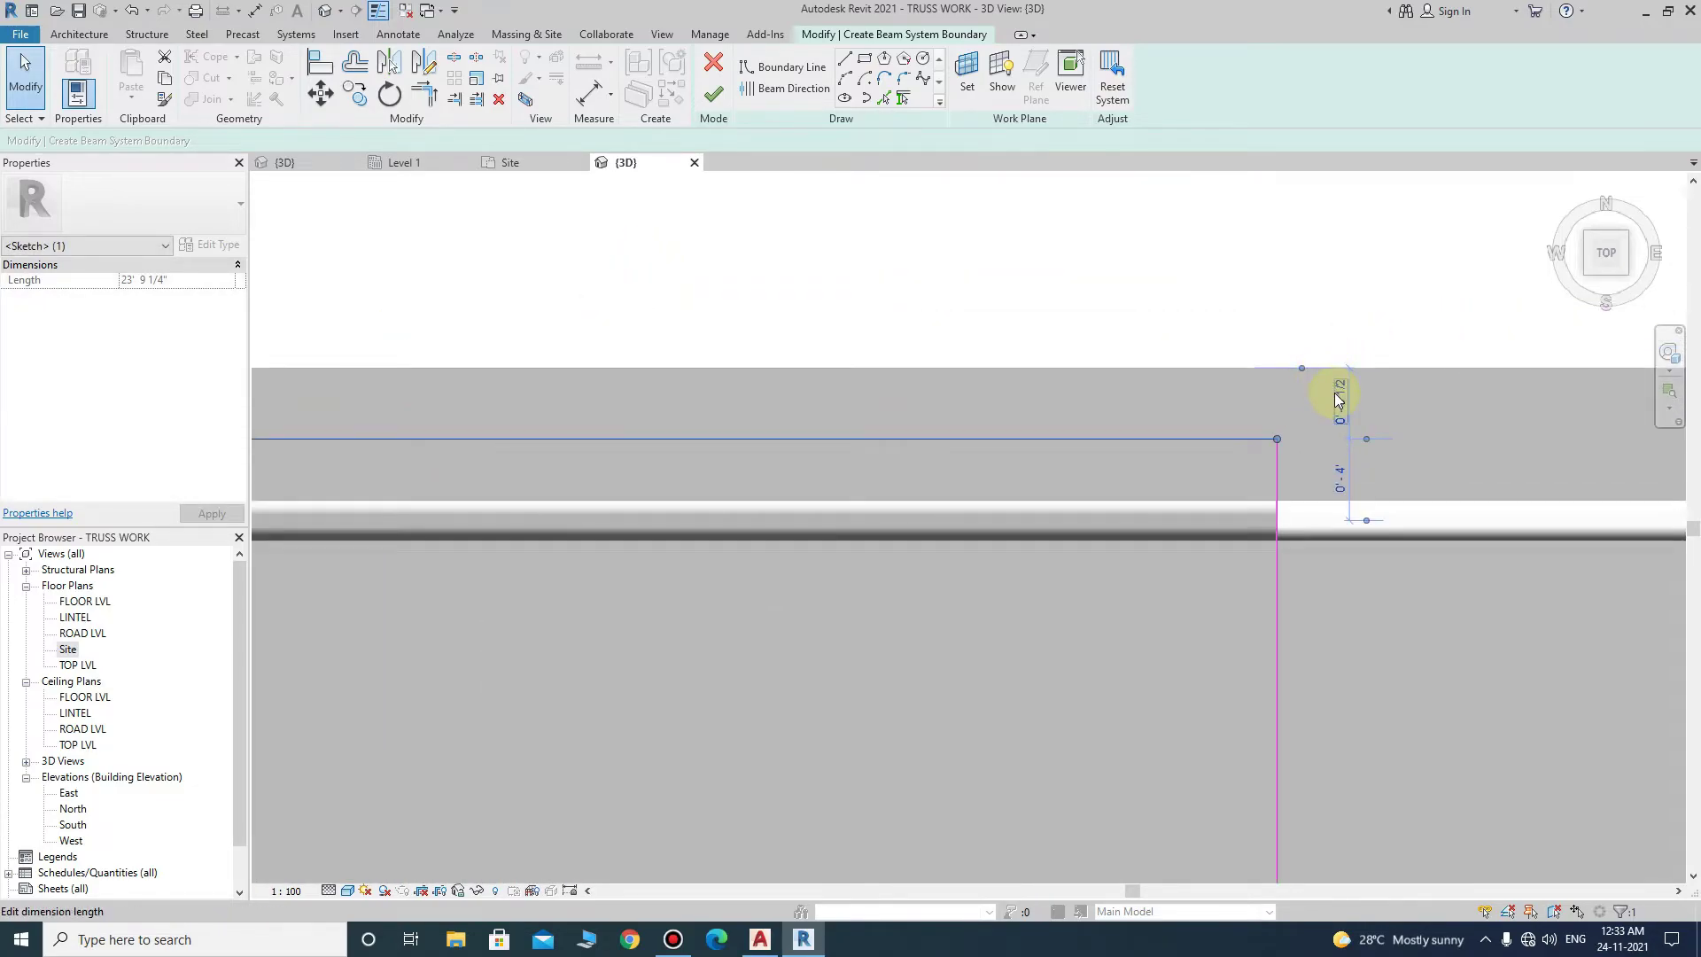
pyautogui.click(1329, 387)
pyautogui.write('2')
pyautogui.press('Return')
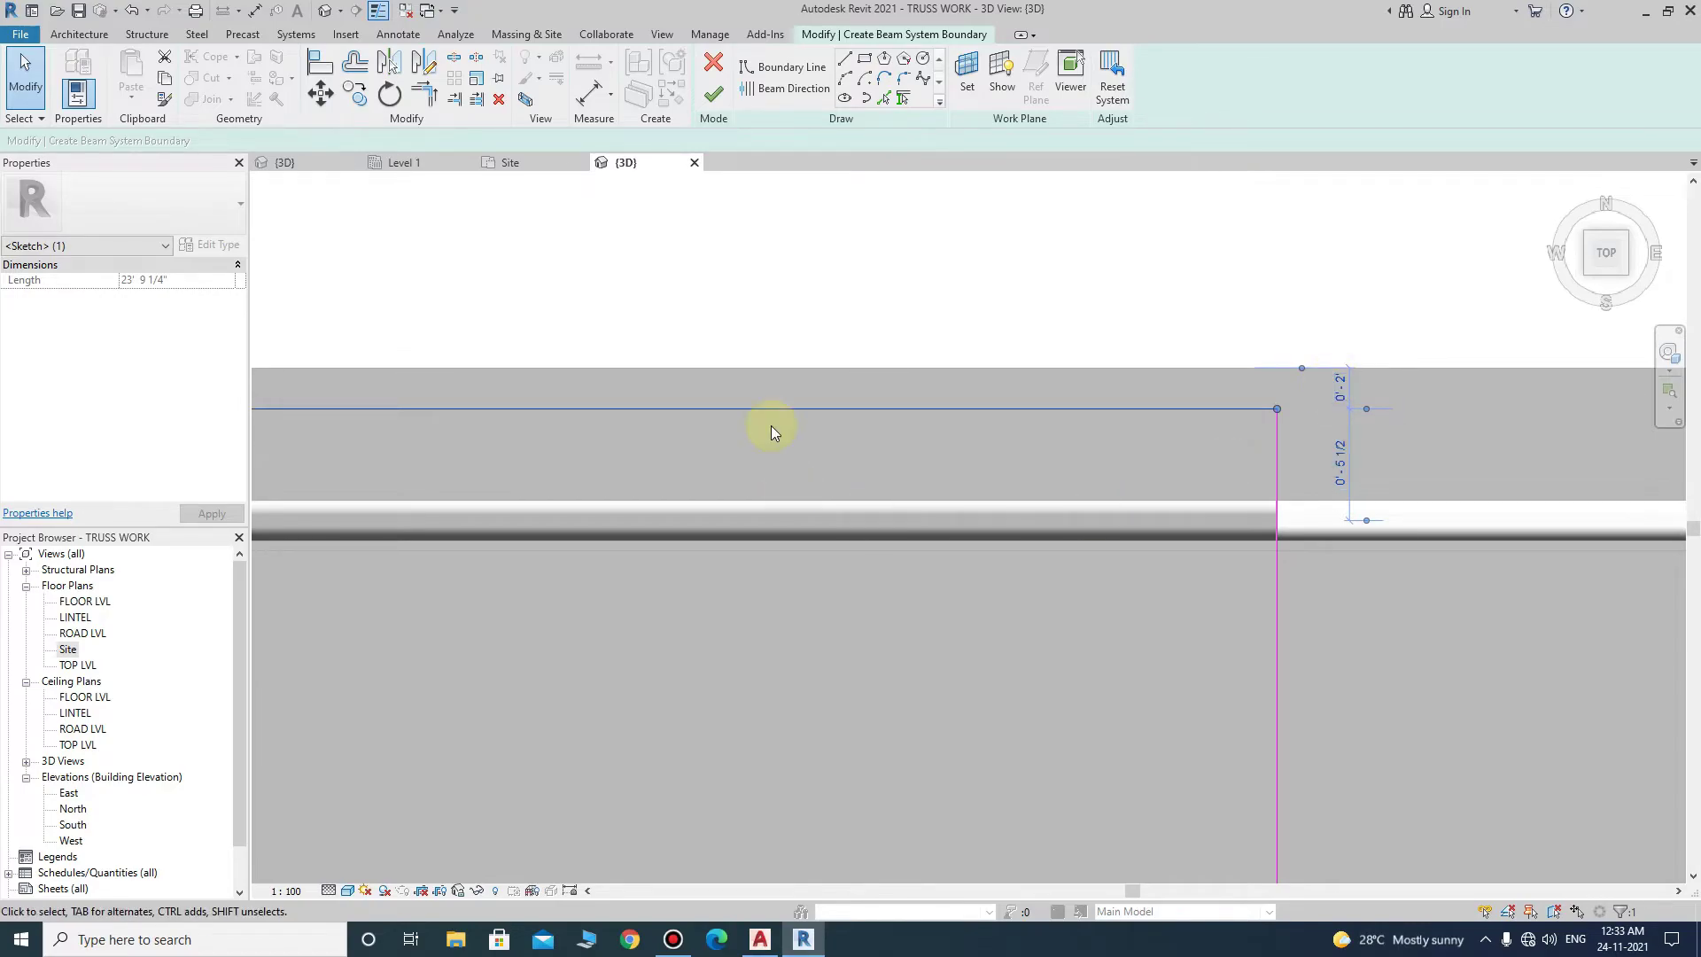
pyautogui.scroll(-2, 1055, 292)
pyautogui.scroll(-2, 1041, 304)
pyautogui.scroll(-1, 1045, 303)
pyautogui.scroll(2, 752, 664)
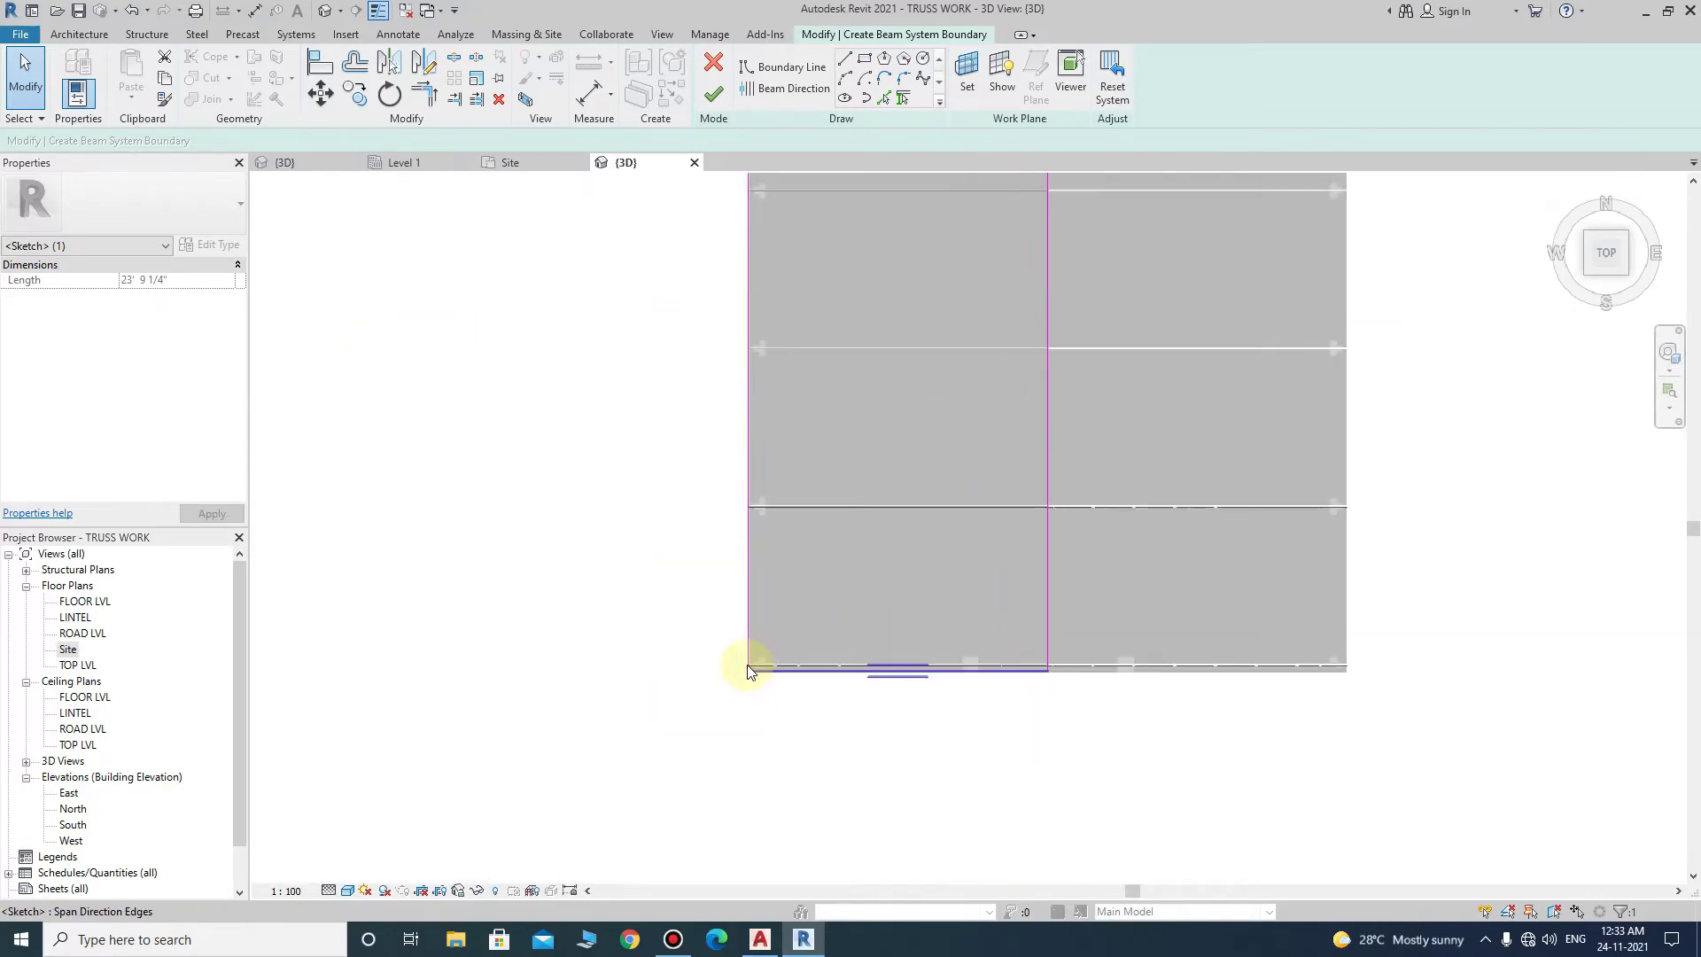
pyautogui.scroll(3, 741, 631)
# - Nudge the left boundary line right and finish the HSS beam system at 6' 0" spacing
pyautogui.click(742, 634)
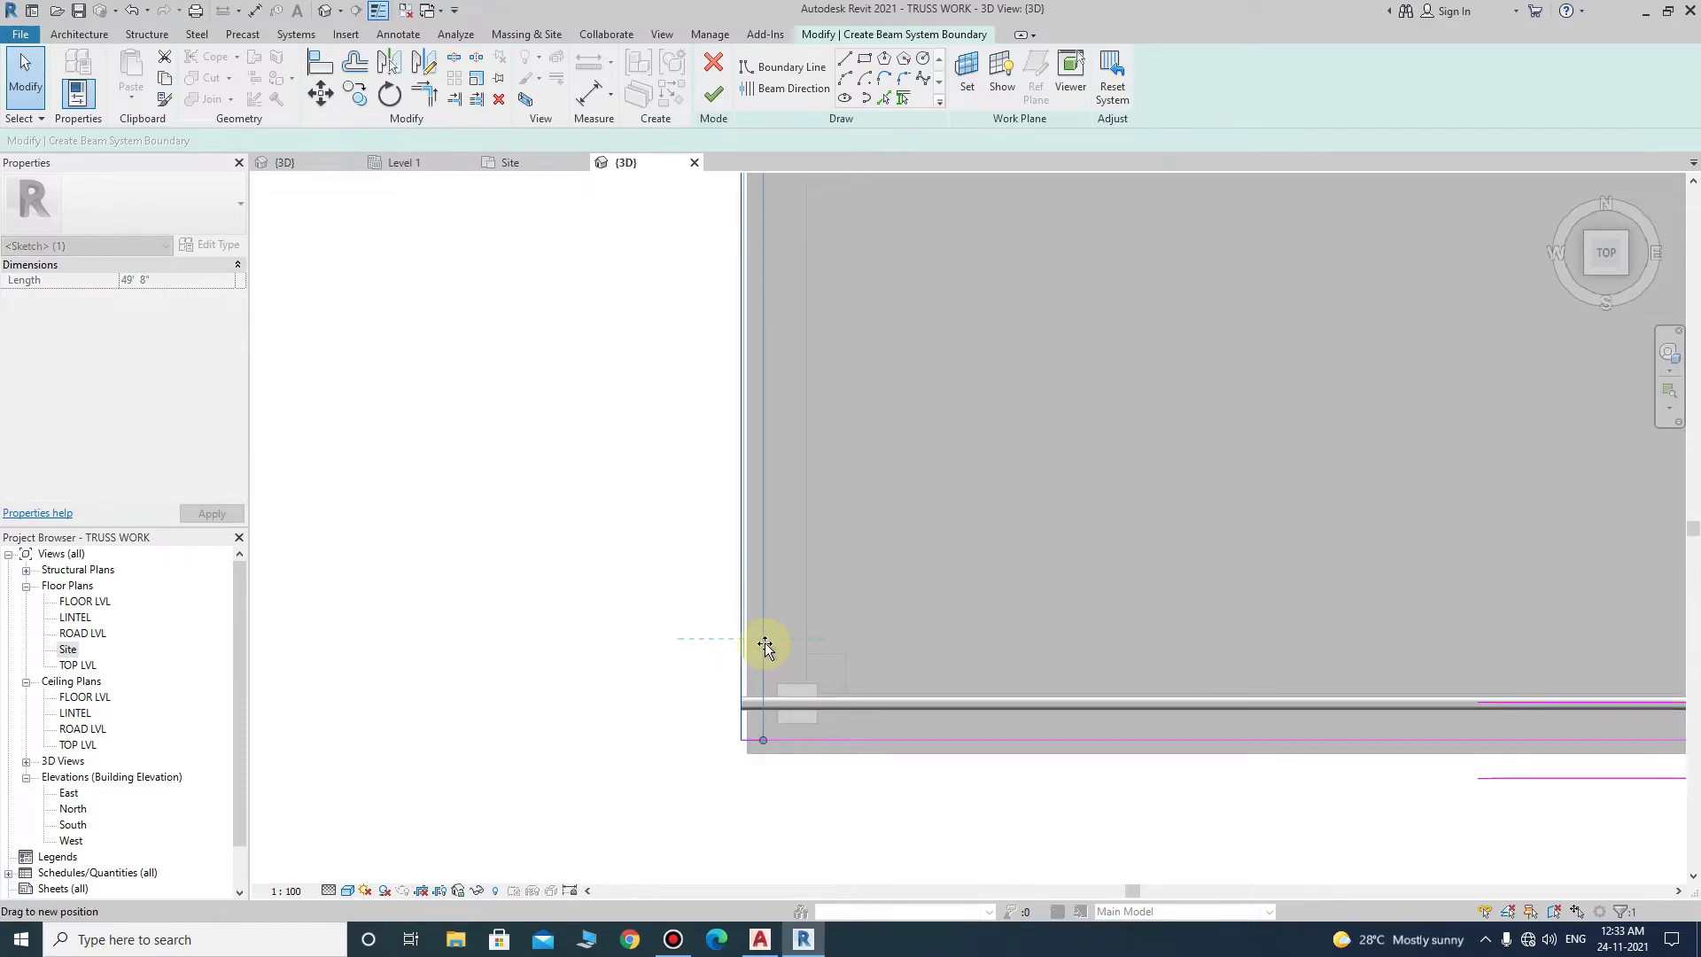
pyautogui.moveTo(754, 639); pyautogui.dragTo(795, 651)
pyautogui.scroll(-2, 628, 678)
pyautogui.scroll(-1, 639, 669)
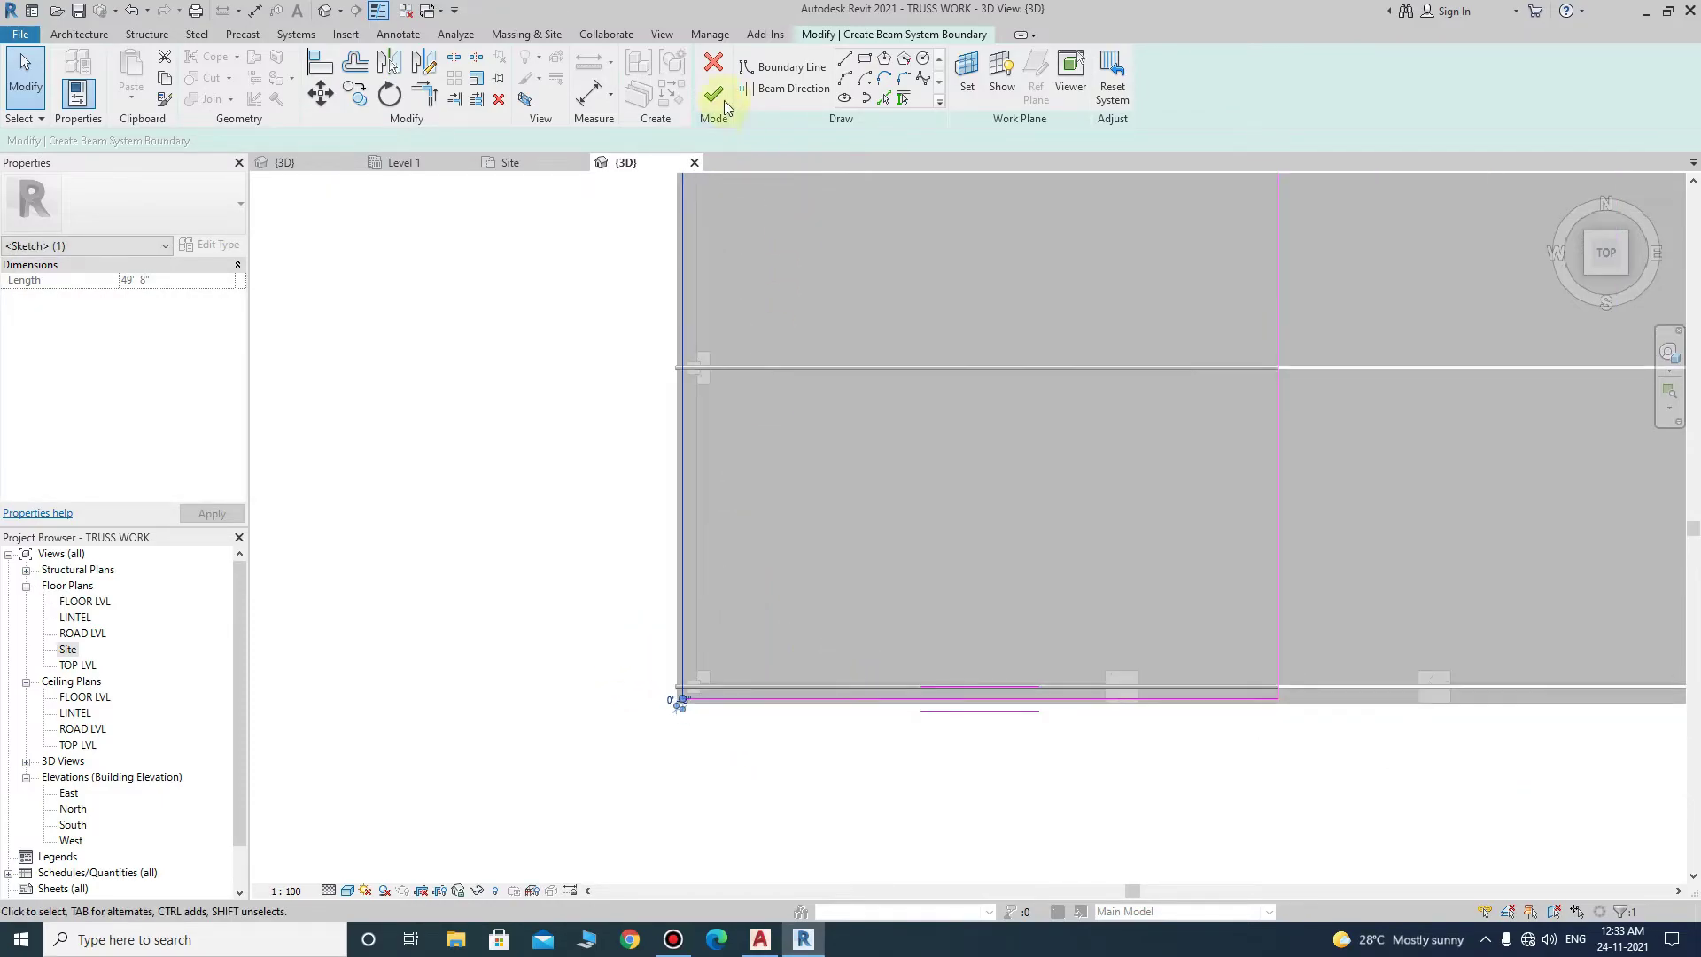
pyautogui.click(715, 95)
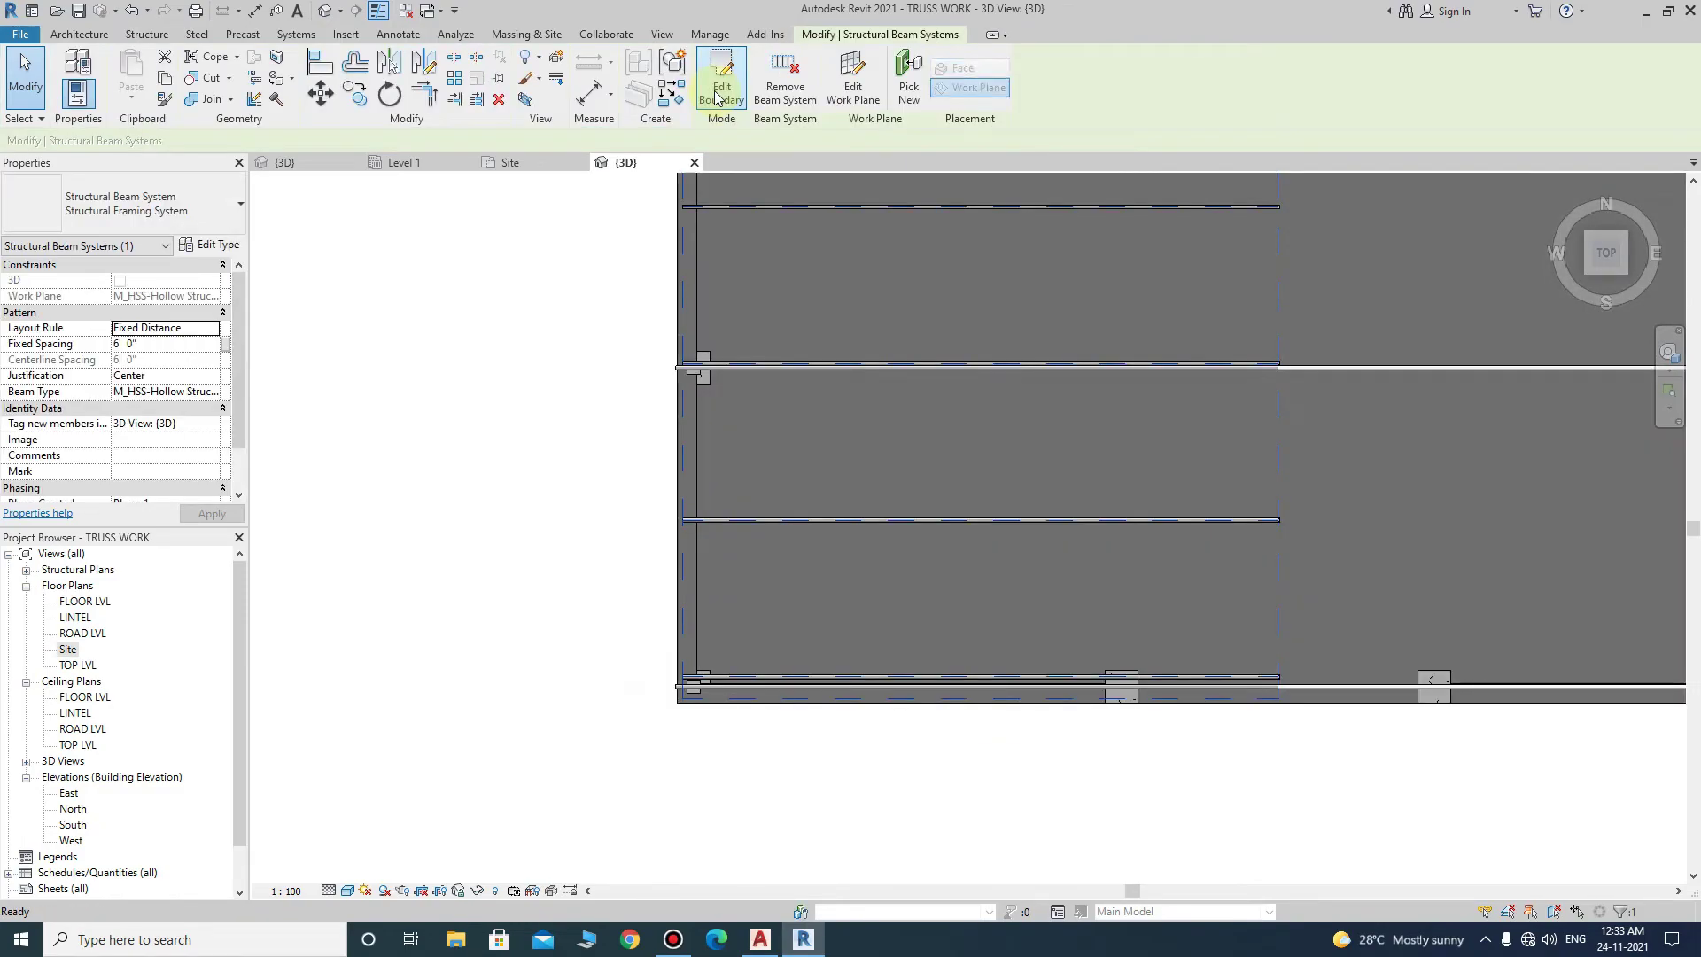
# - Set the beam direction to the left boundary line so the HSS beams span the other way
pyautogui.scroll(-2, 886, 551)
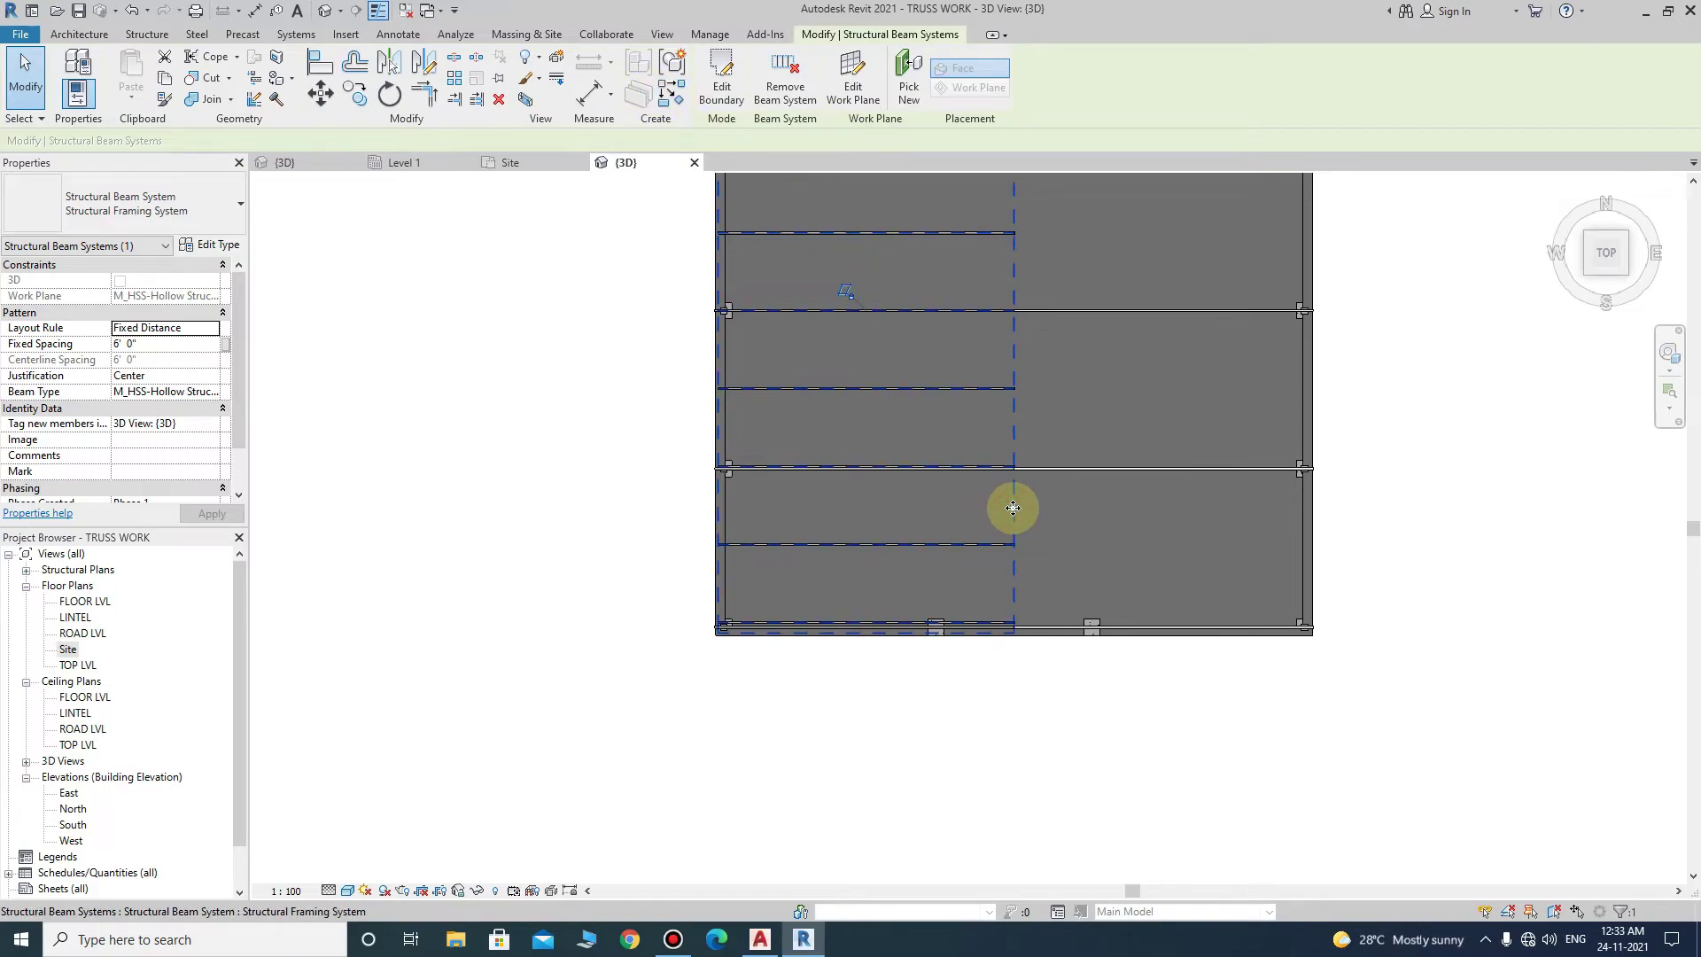
pyautogui.click(721, 82)
pyautogui.scroll(-2, 846, 564)
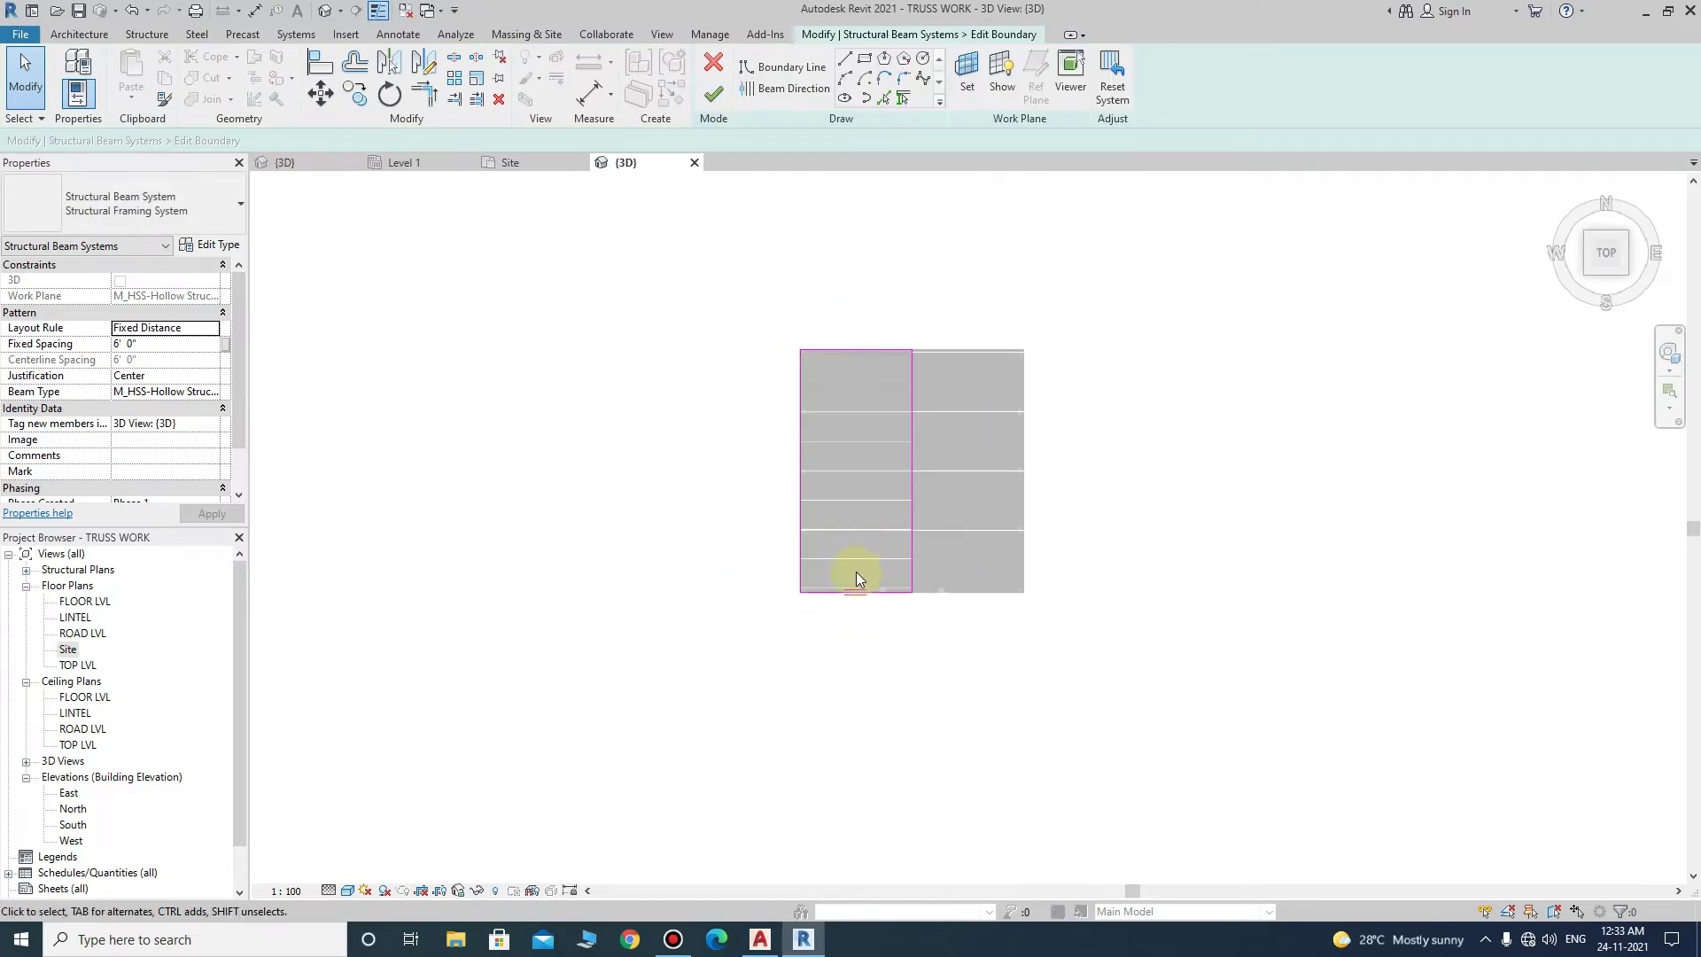
pyautogui.click(863, 567)
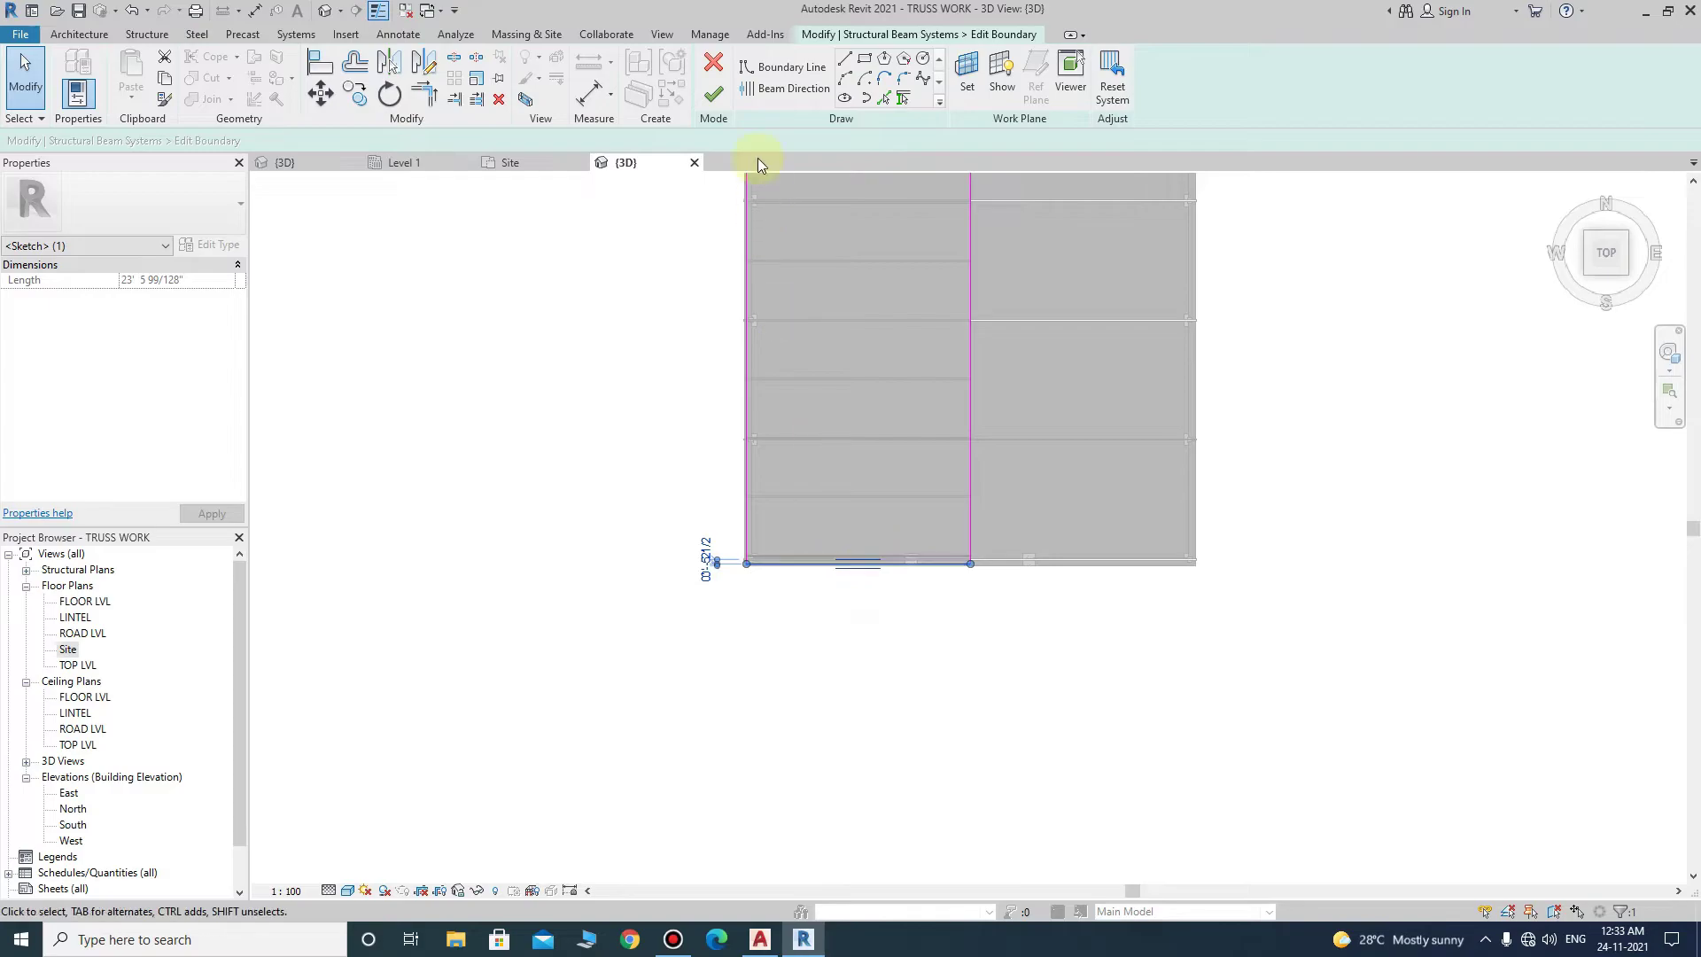
pyautogui.click(784, 95)
pyautogui.click(747, 286)
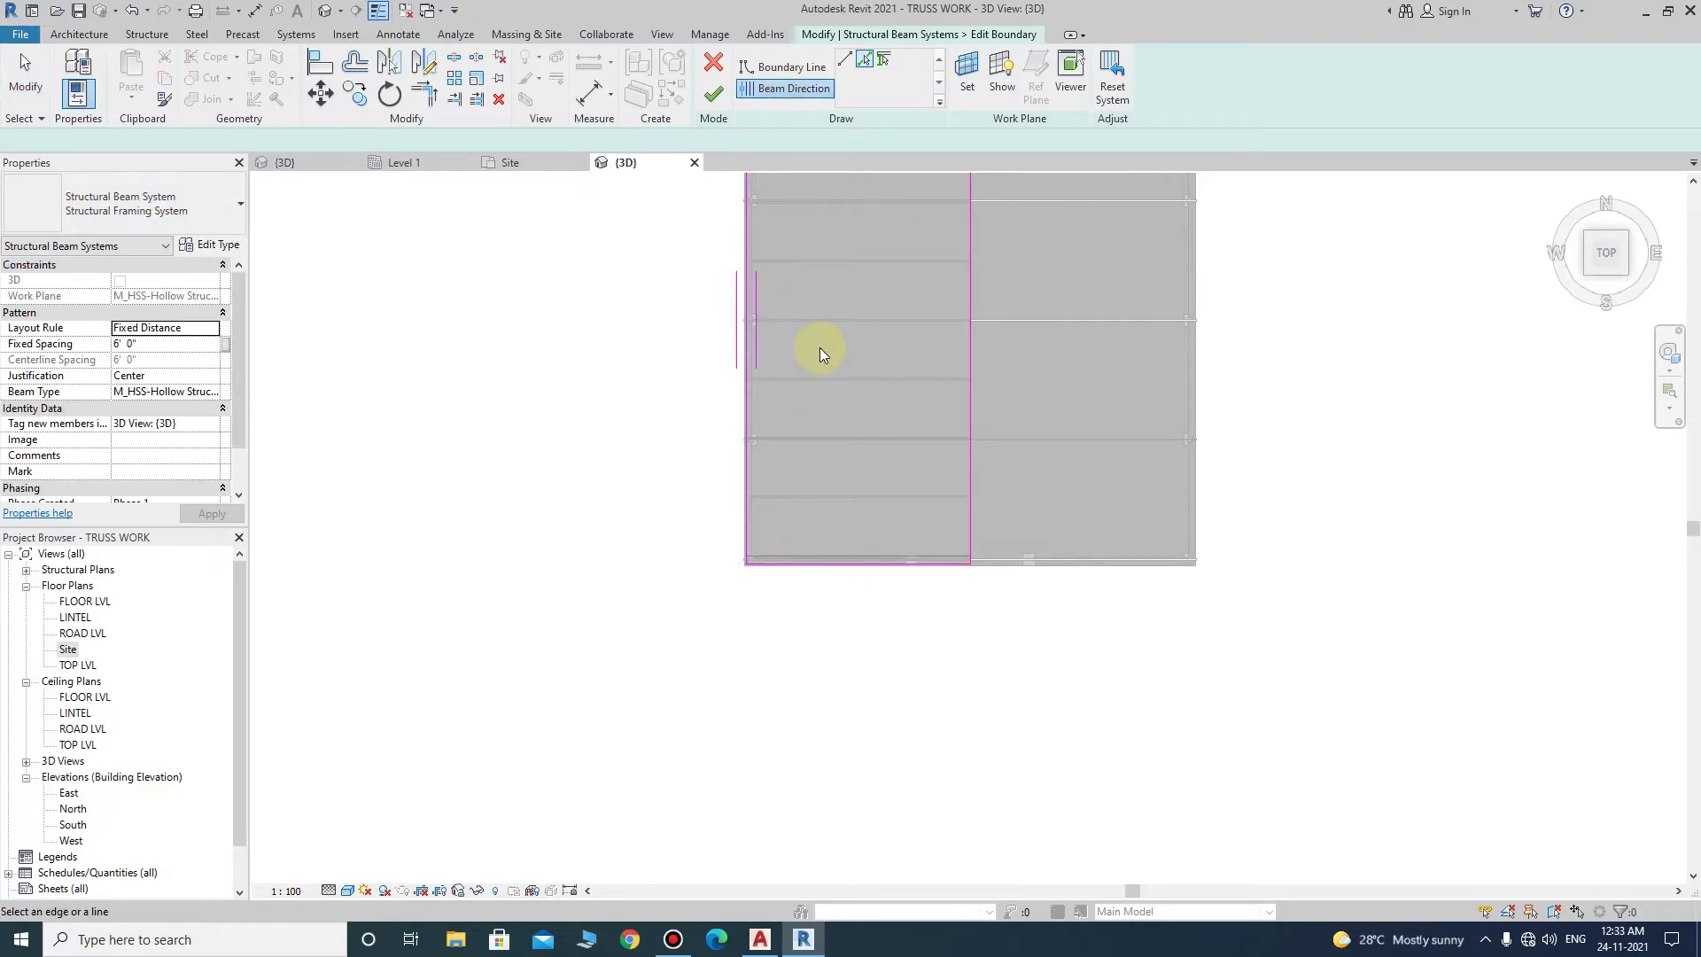
pyautogui.click(715, 97)
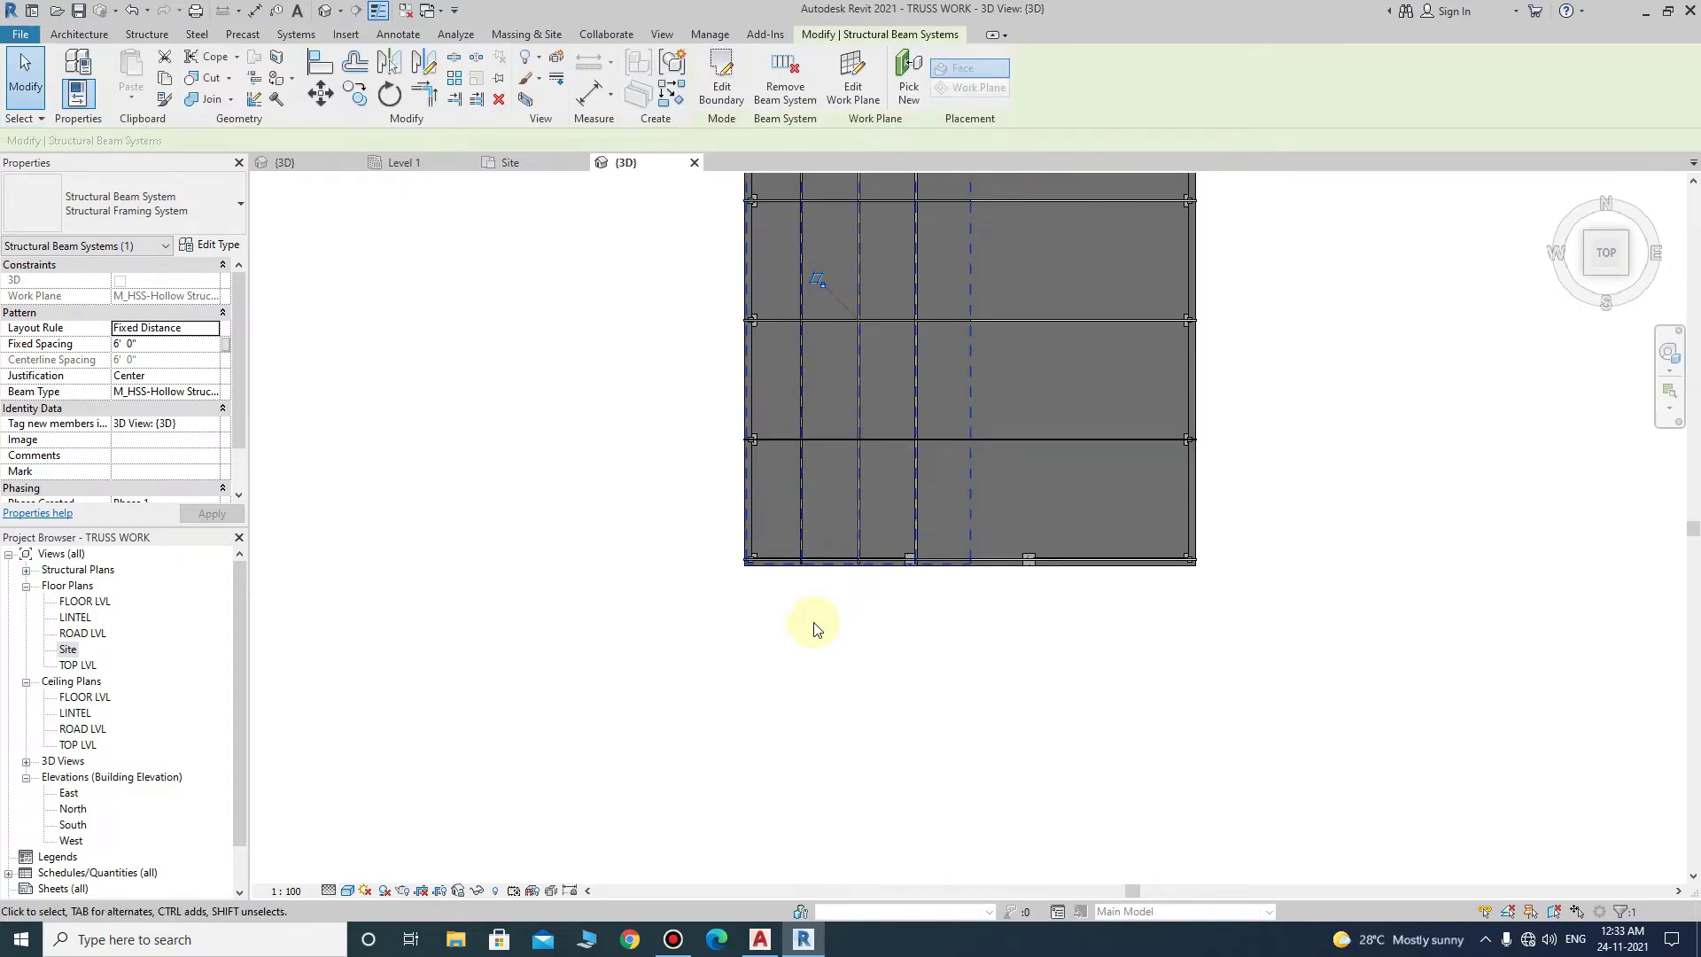
pyautogui.moveTo(815, 678); pyautogui.dragTo(787, 749, button='middle')
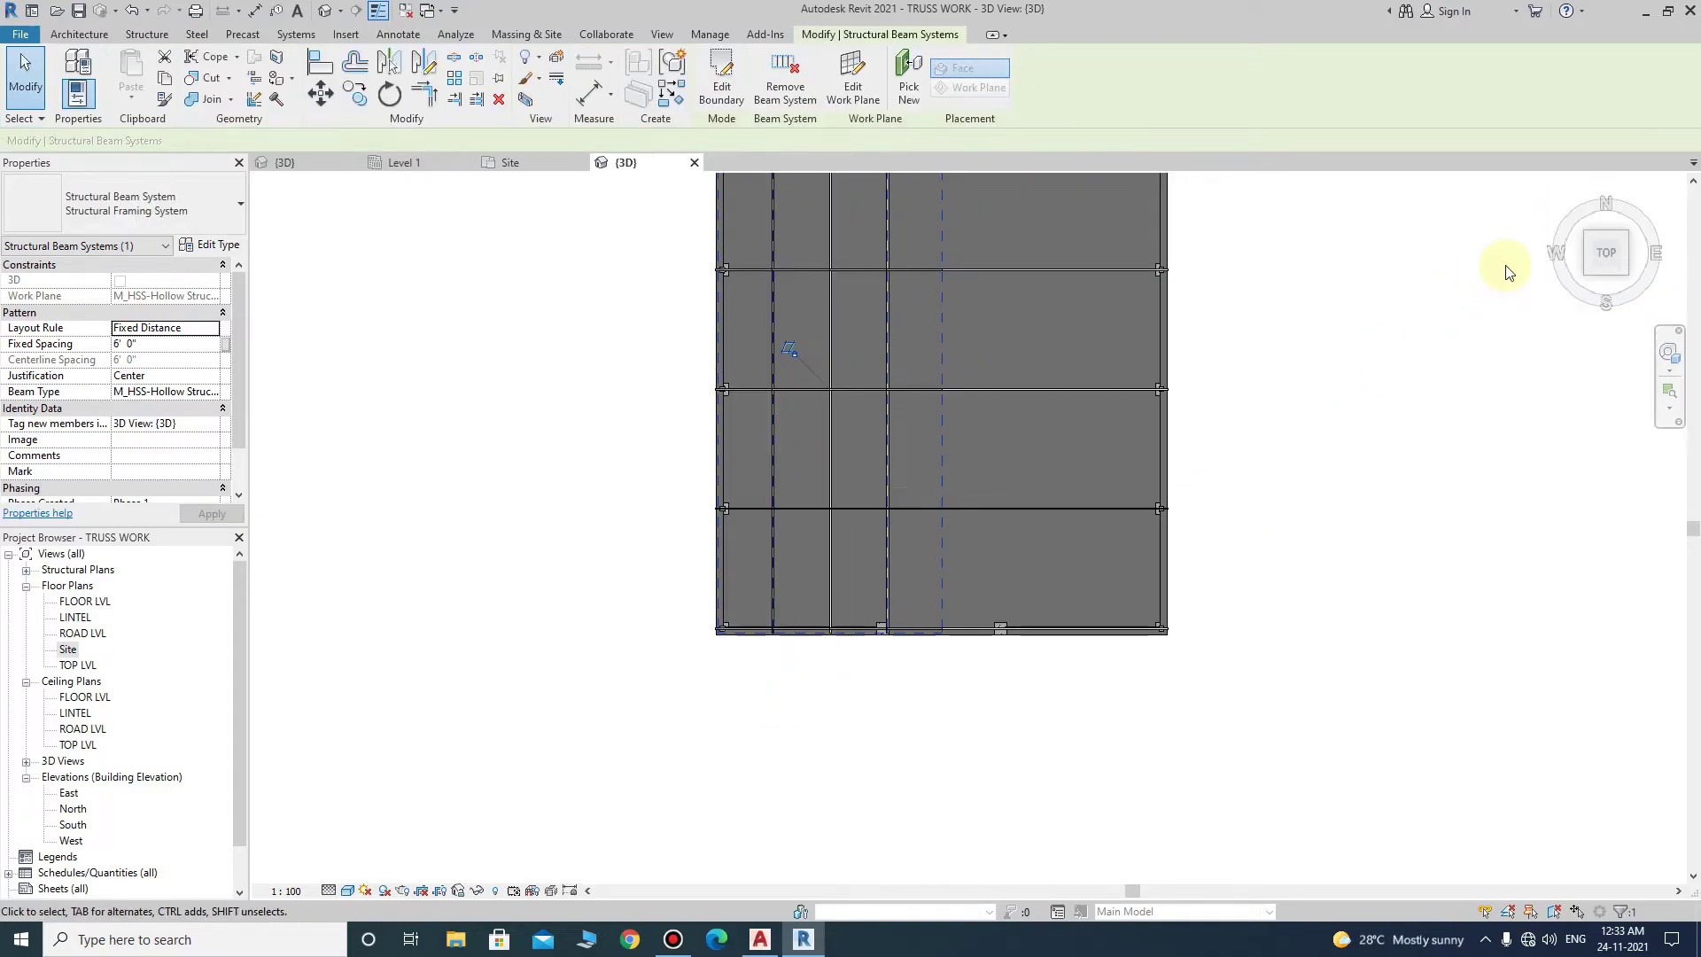
pyautogui.click(1475, 303)
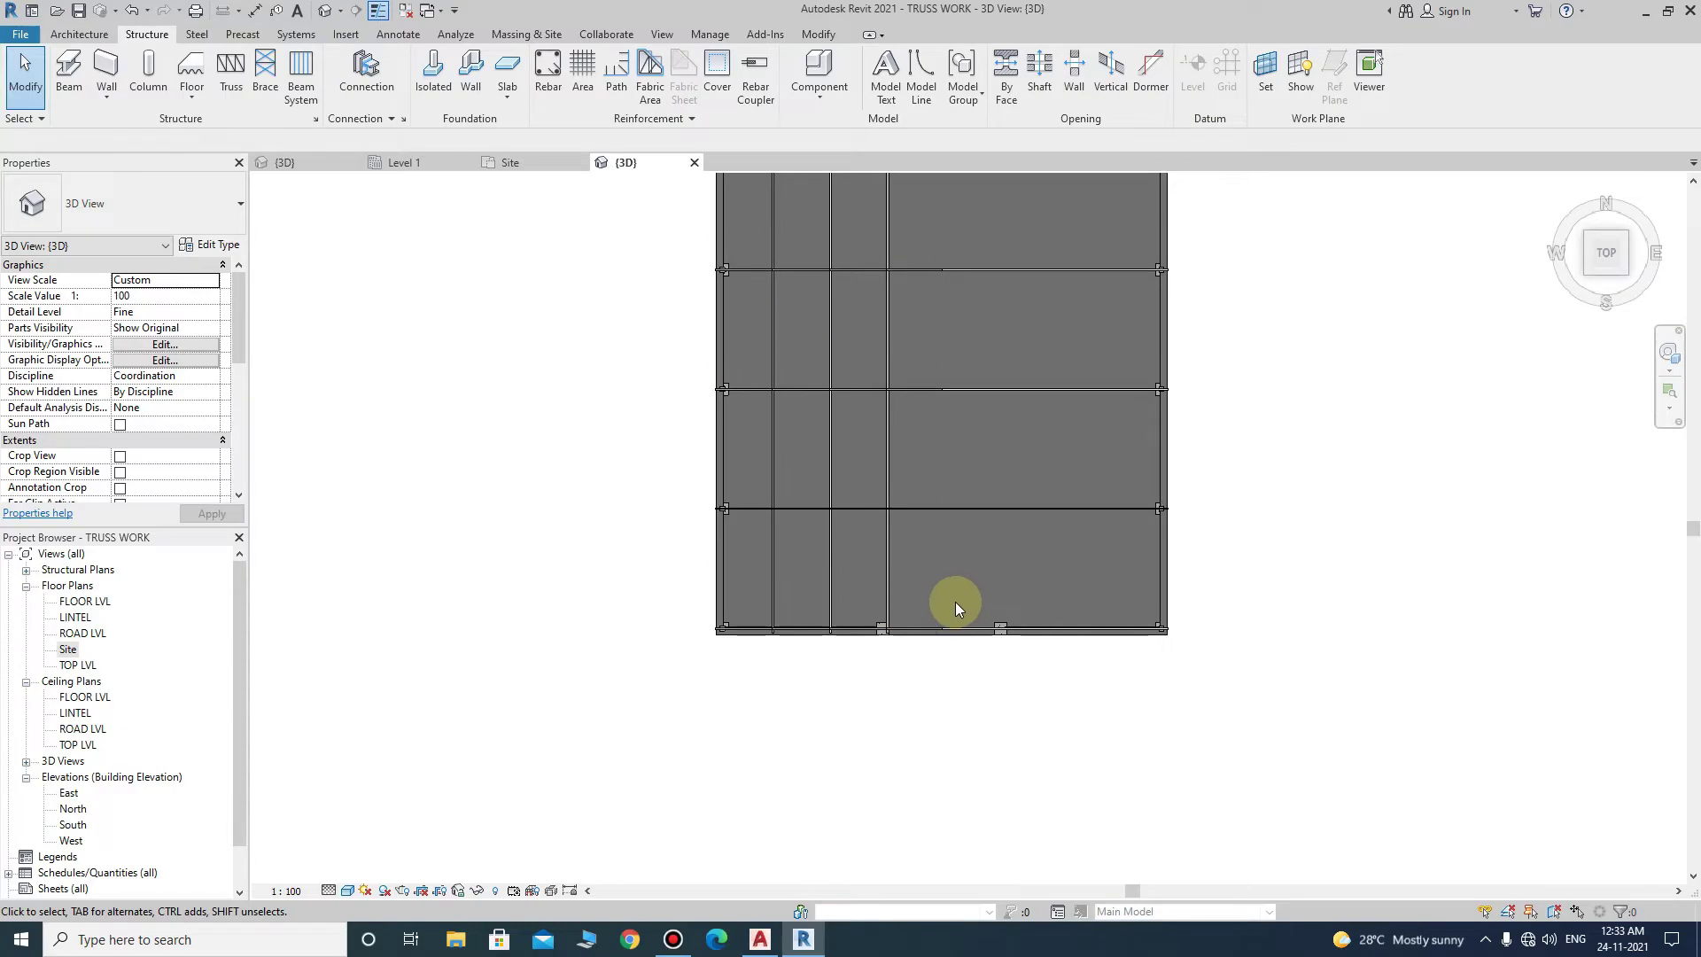
# - Select the beam system and view the roof trusses from the FRONT
pyautogui.click(943, 598)
pyautogui.moveTo(1606, 252)
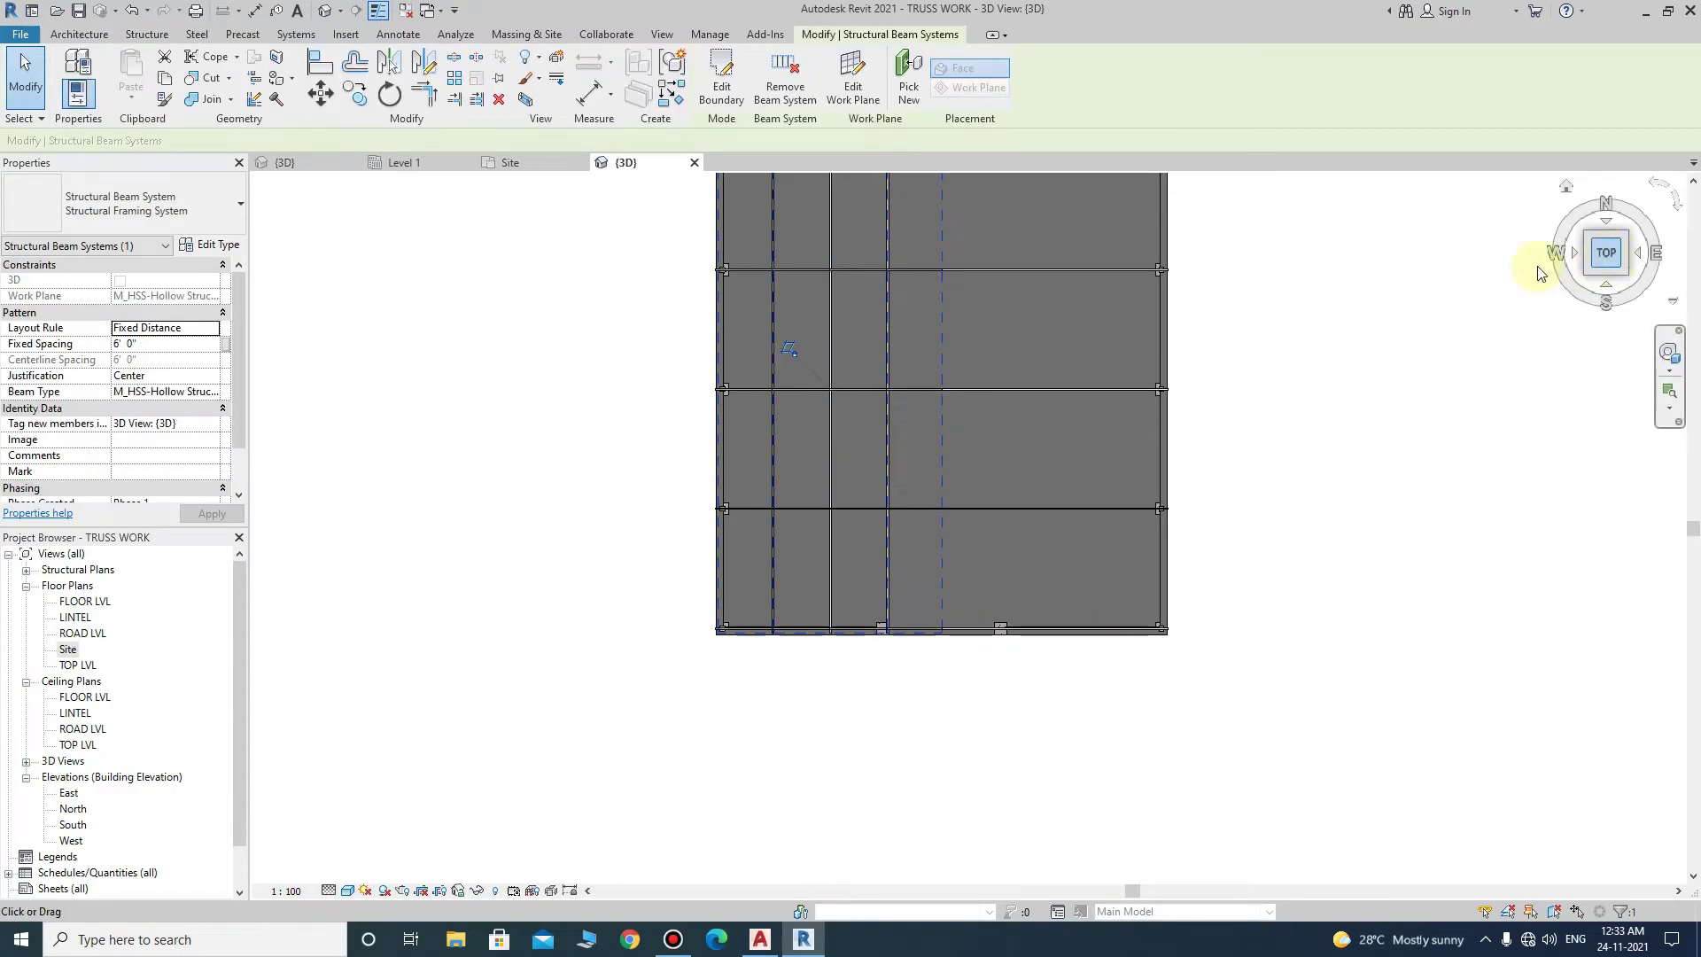
pyautogui.click(1608, 292)
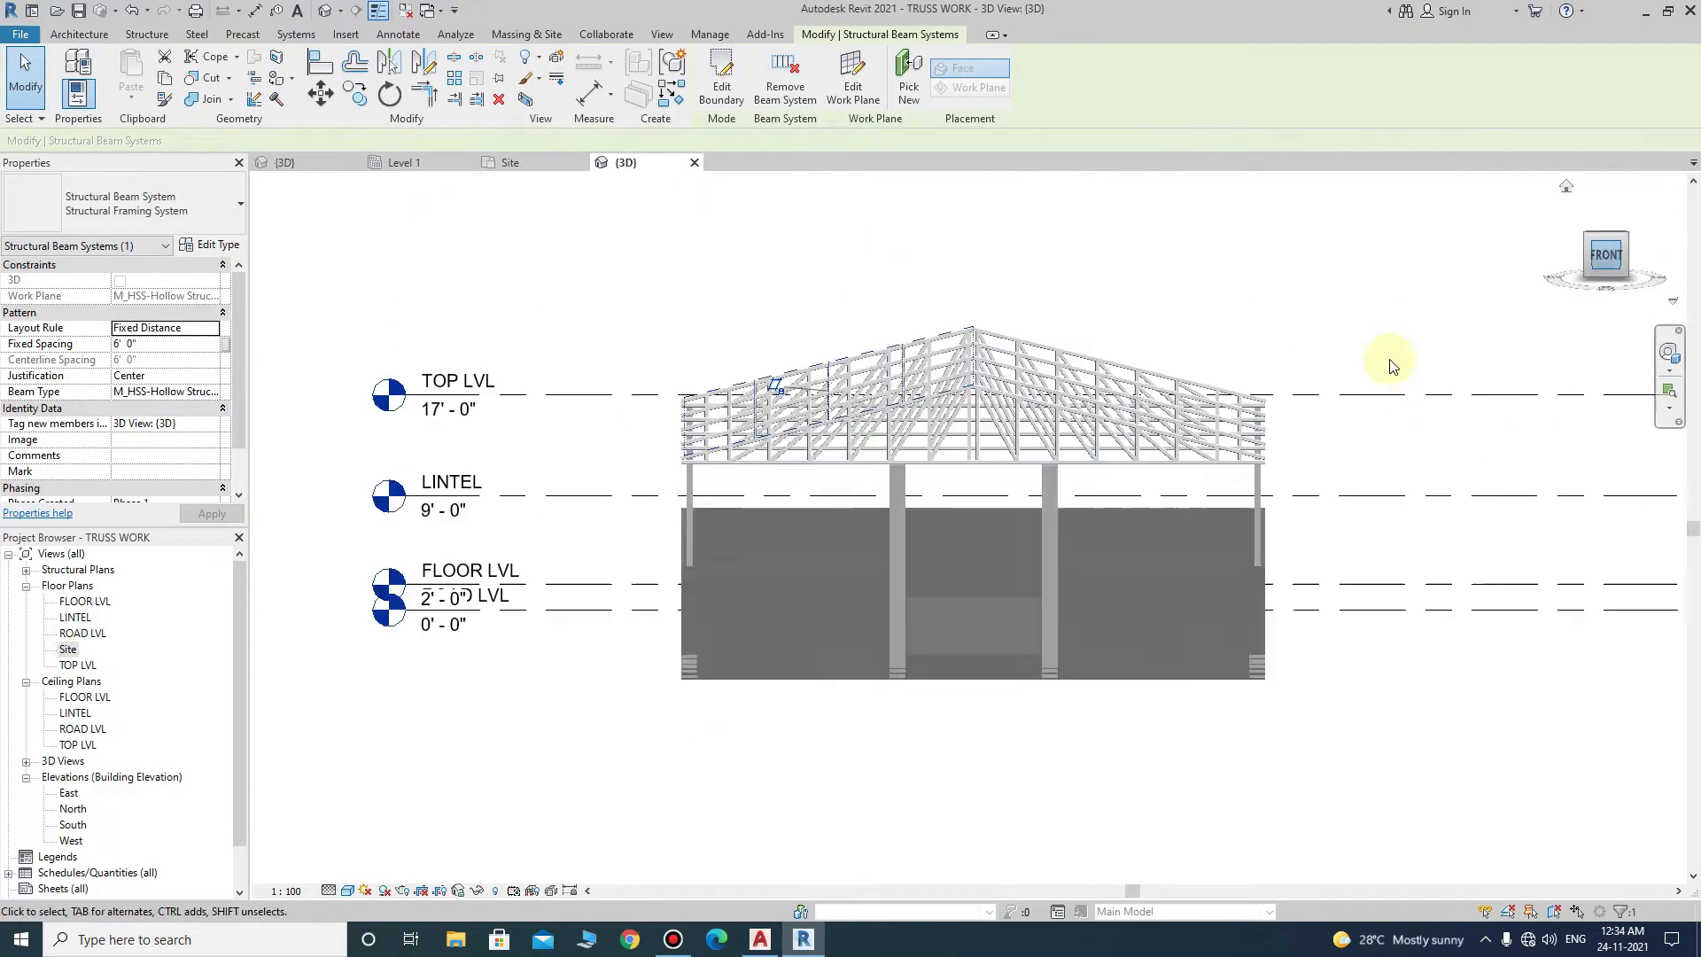
pyautogui.scroll(3, 1066, 544)
pyautogui.scroll(2, 1067, 544)
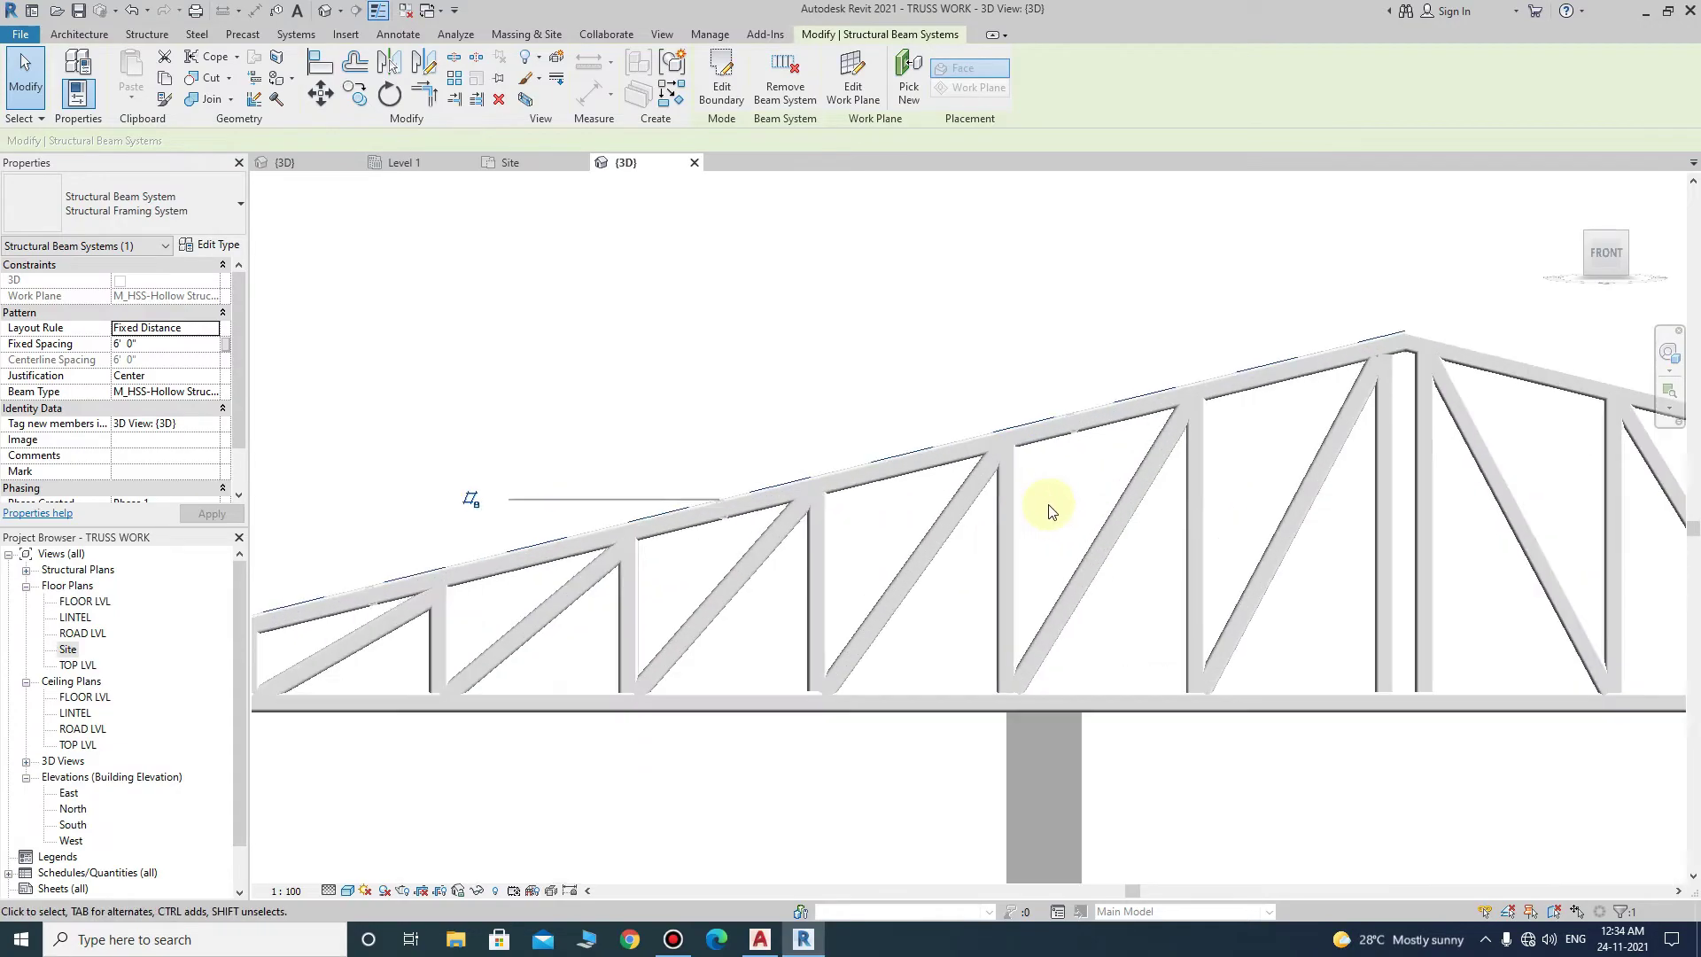
pyautogui.scroll(-2, 873, 491)
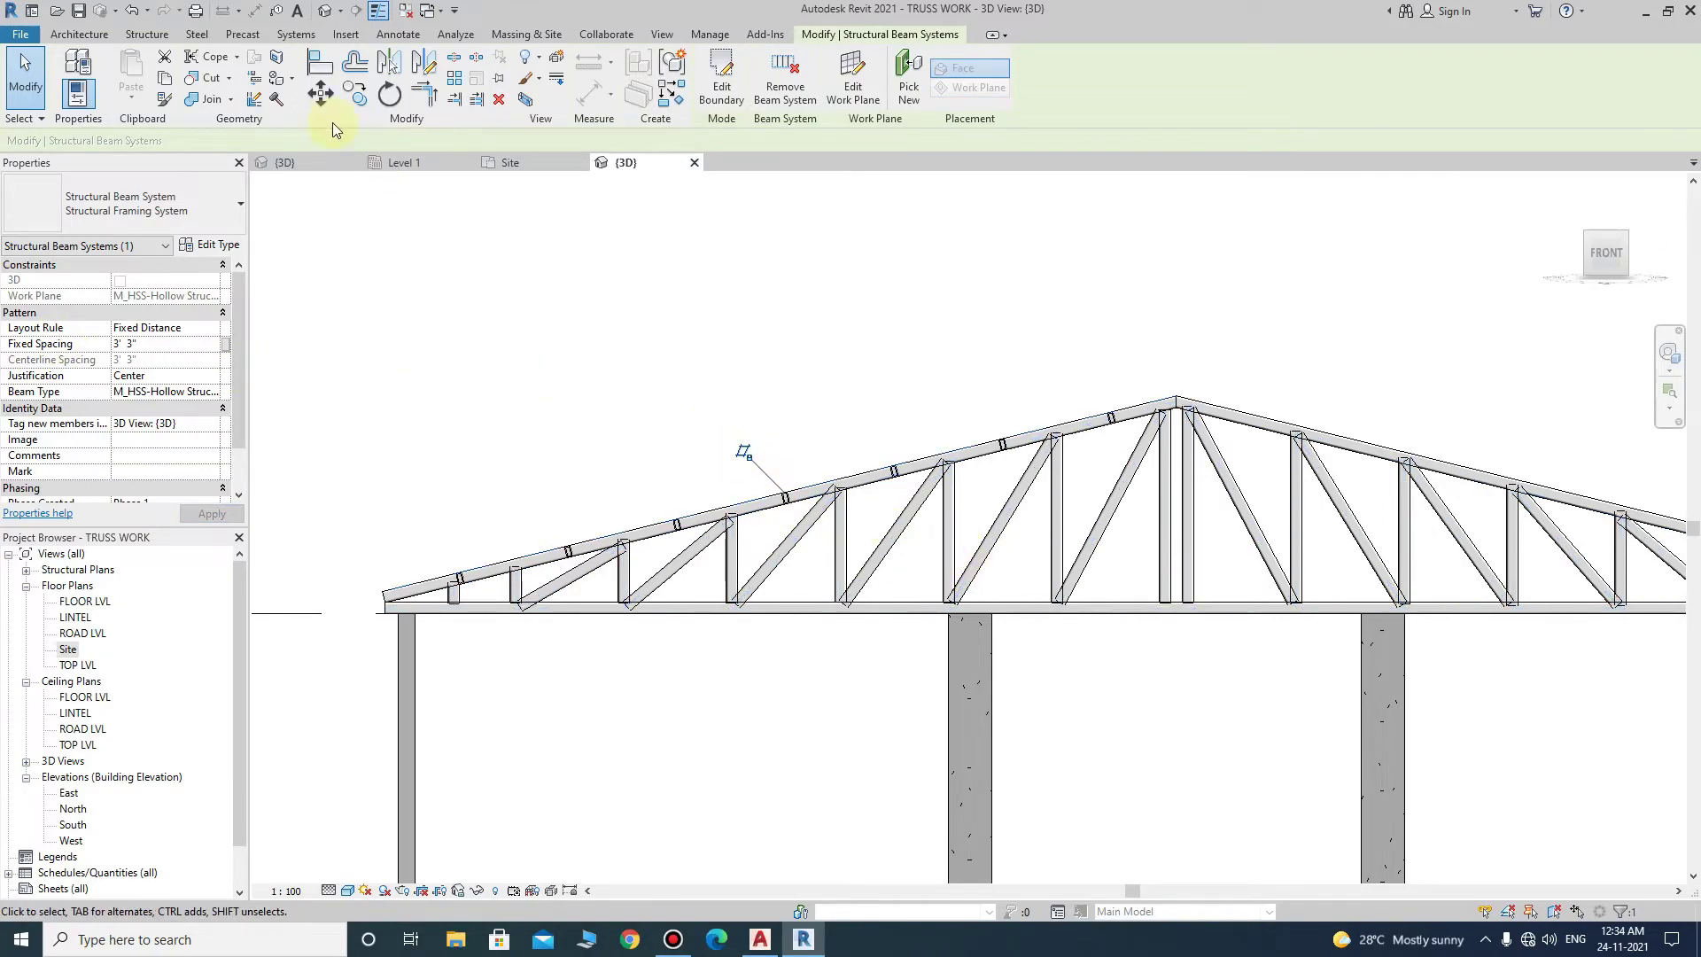
# - Move the first beam system from its beam end to the truss apex
pyautogui.click(320, 99)
pyautogui.scroll(3, 1125, 464)
pyautogui.scroll(2, 1123, 464)
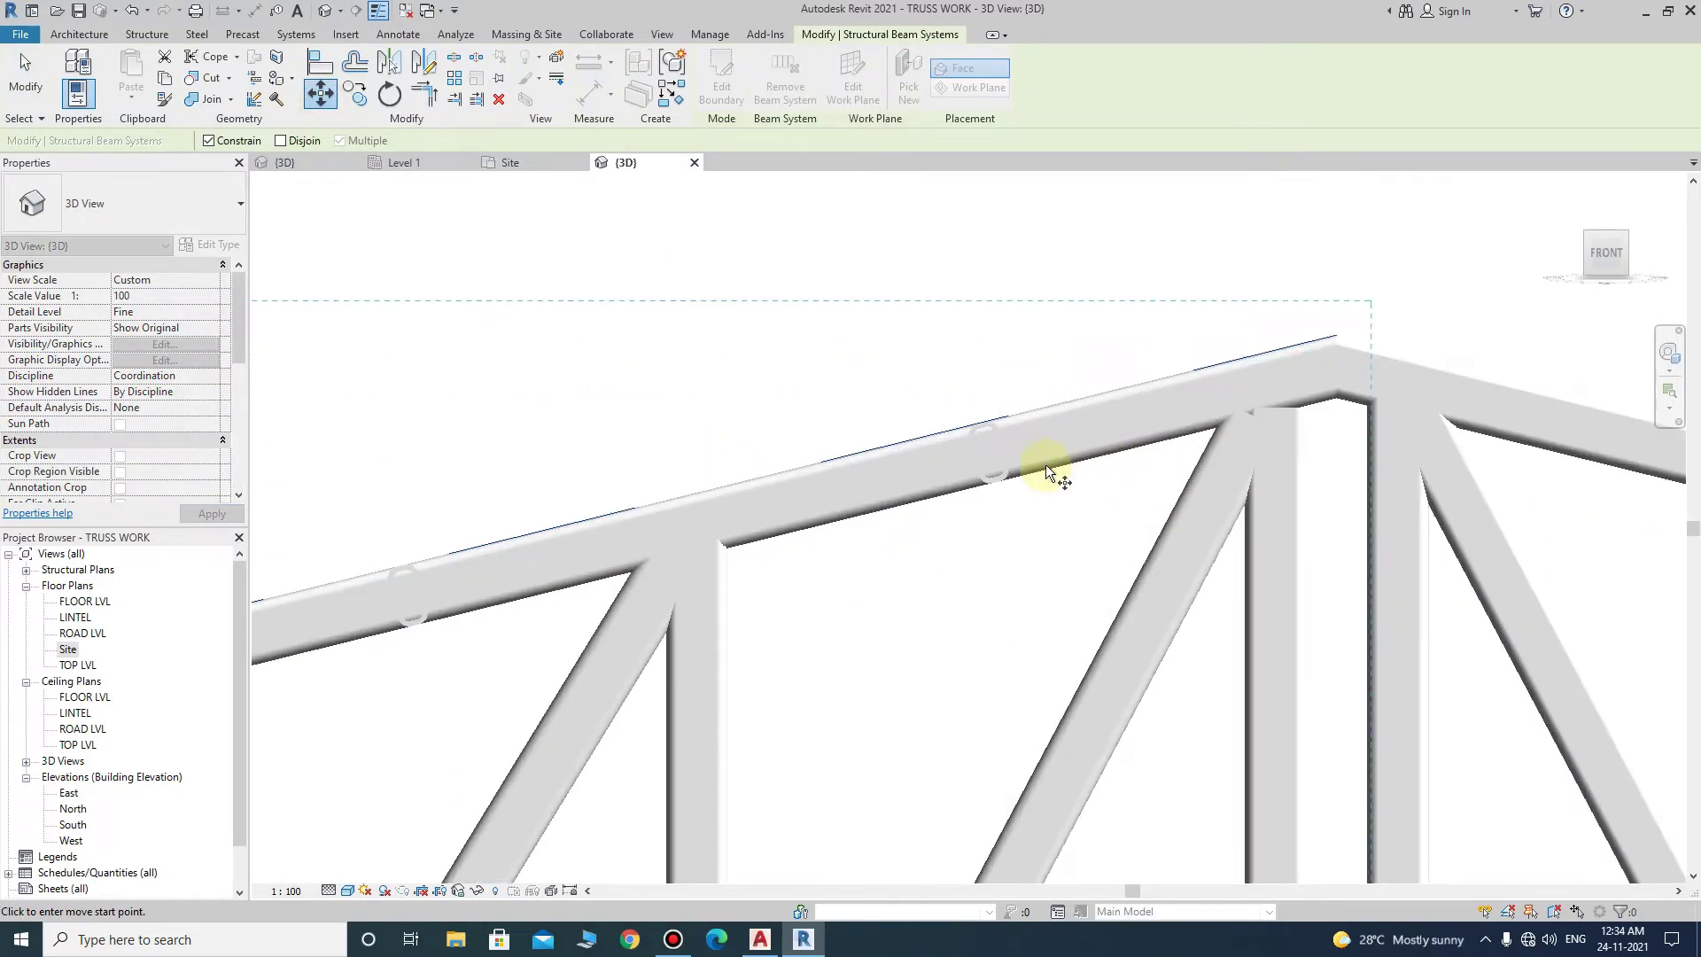
pyautogui.click(997, 486)
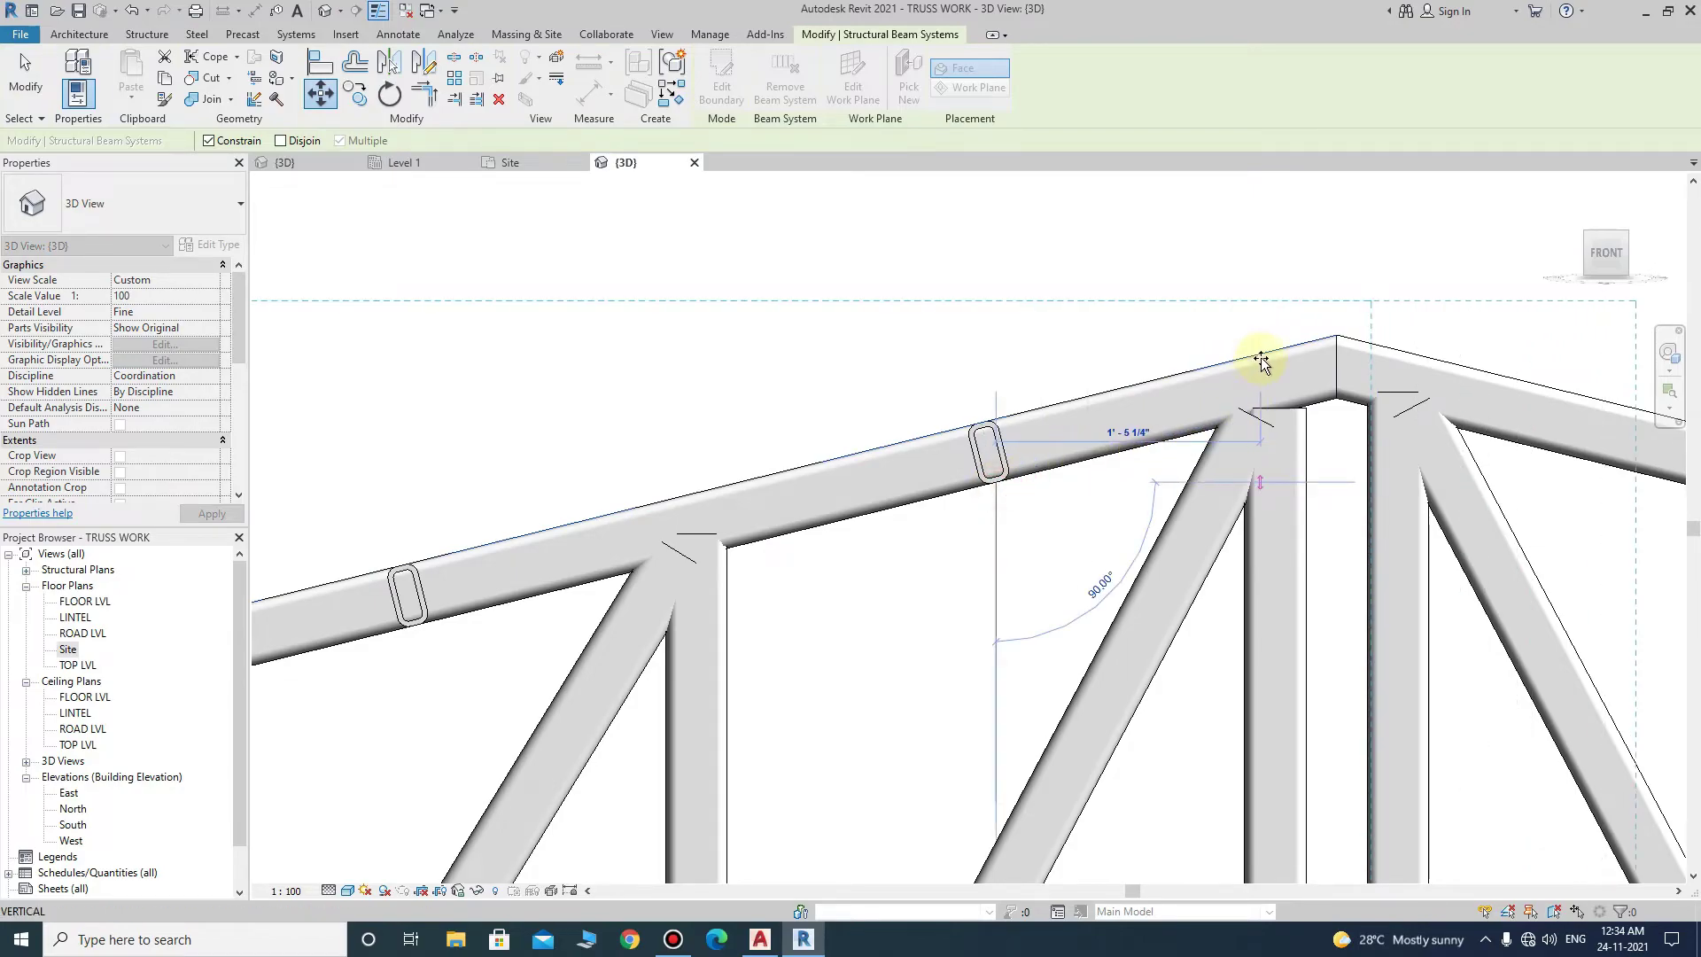
pyautogui.click(1264, 411)
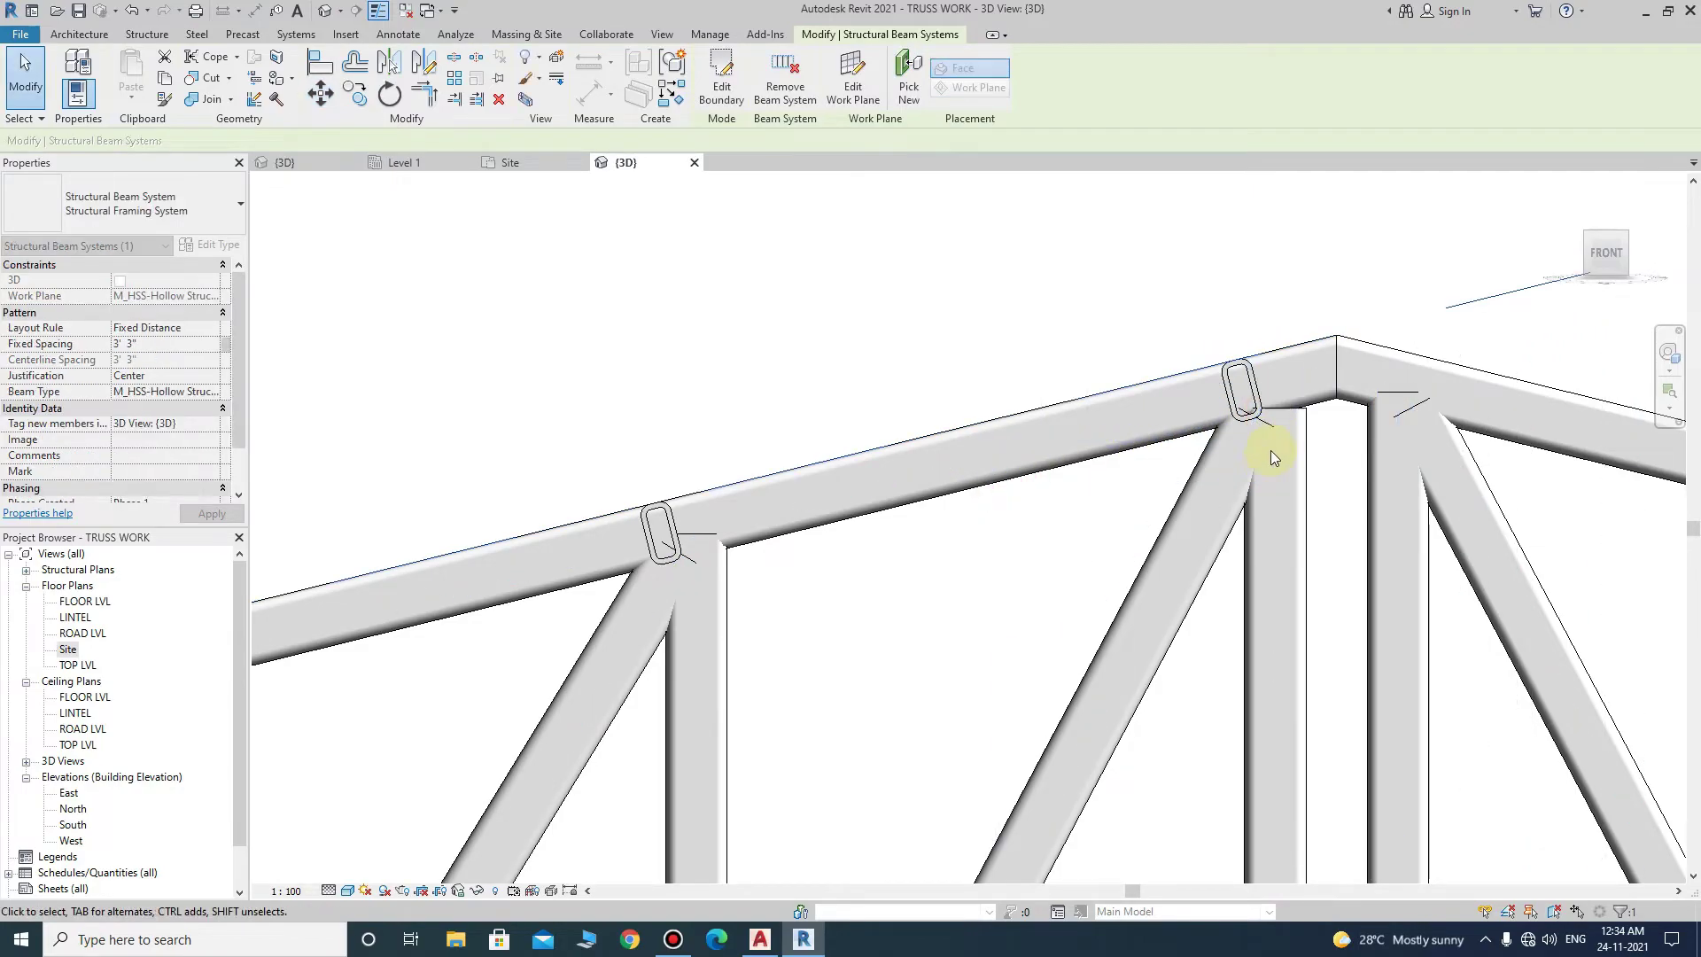
# - Move a second purlin beam system from its corner onto a top-chord joint
pyautogui.click(321, 99)
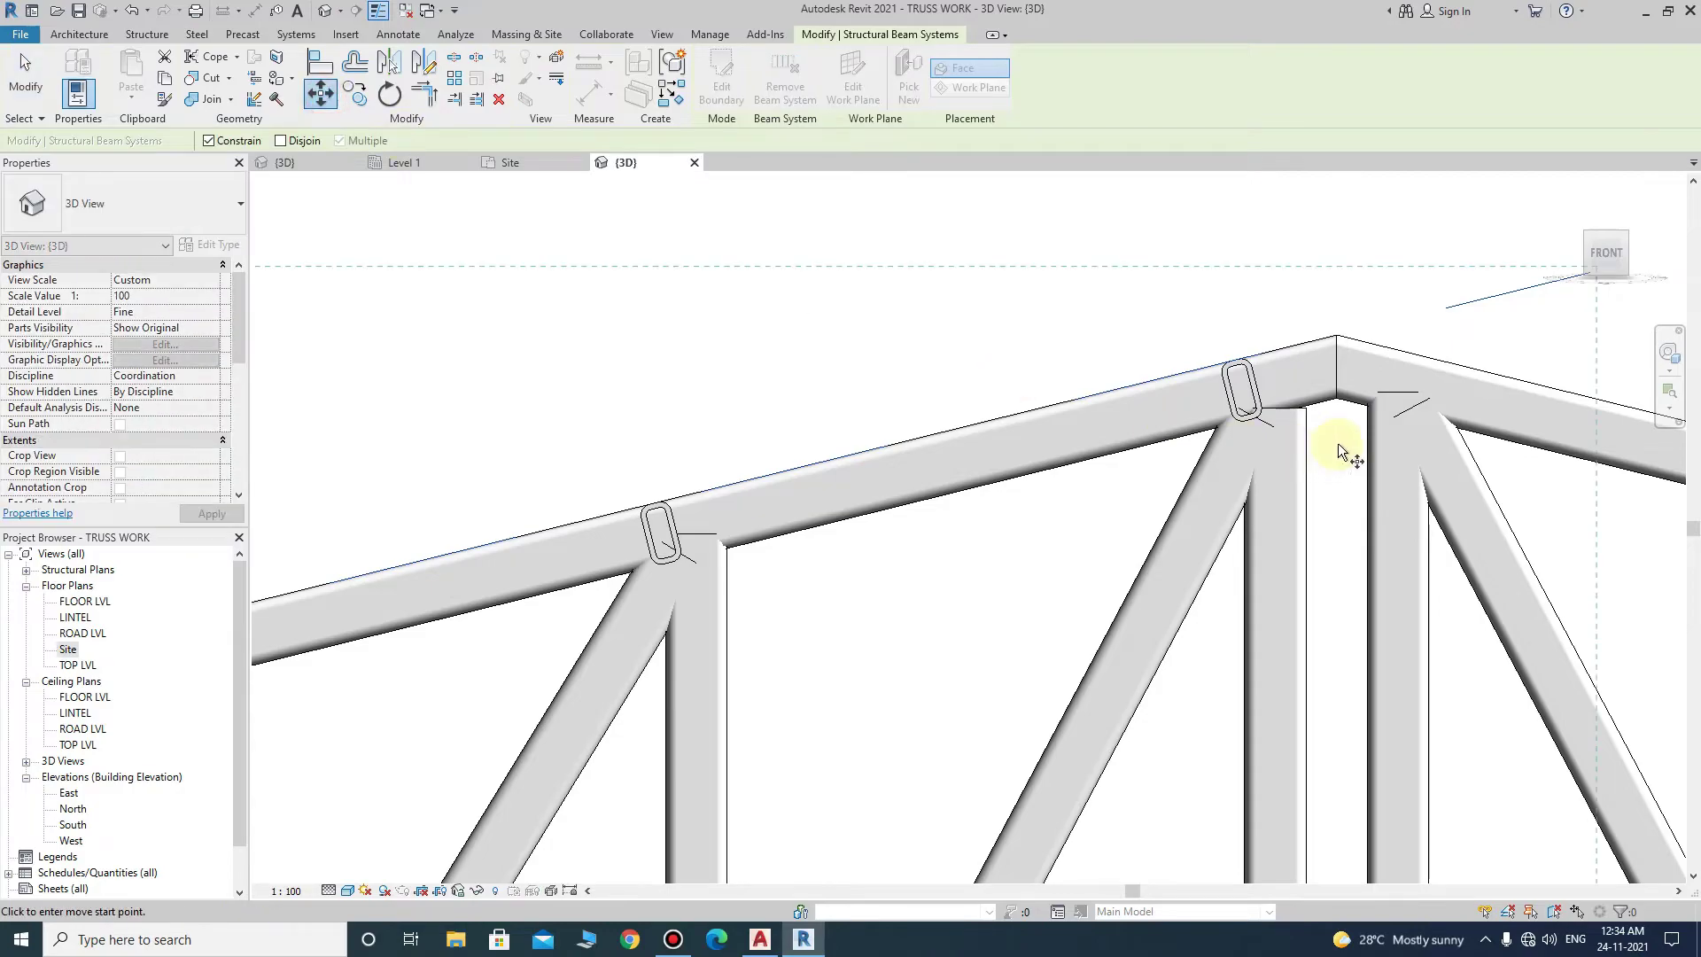
pyautogui.scroll(2, 1338, 443)
pyautogui.scroll(2, 1225, 408)
pyautogui.click(1178, 418)
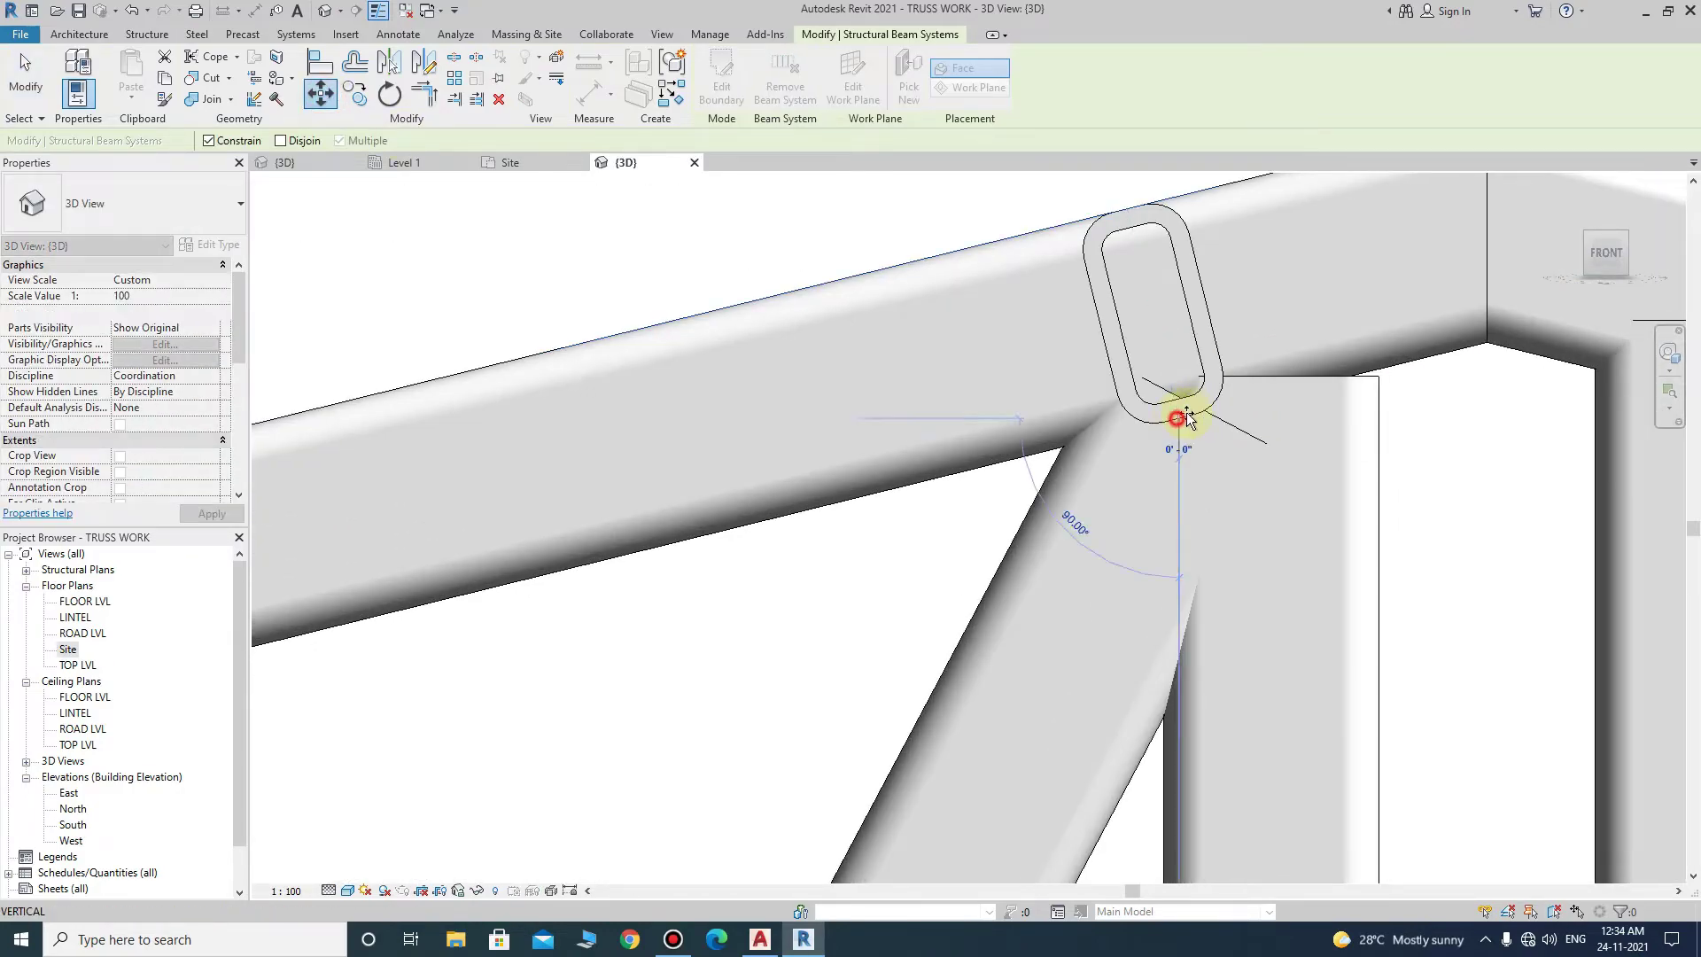
pyautogui.click(1256, 386)
# - Move the beam system at the truss's left end to its new position
pyautogui.scroll(-3, 1132, 408)
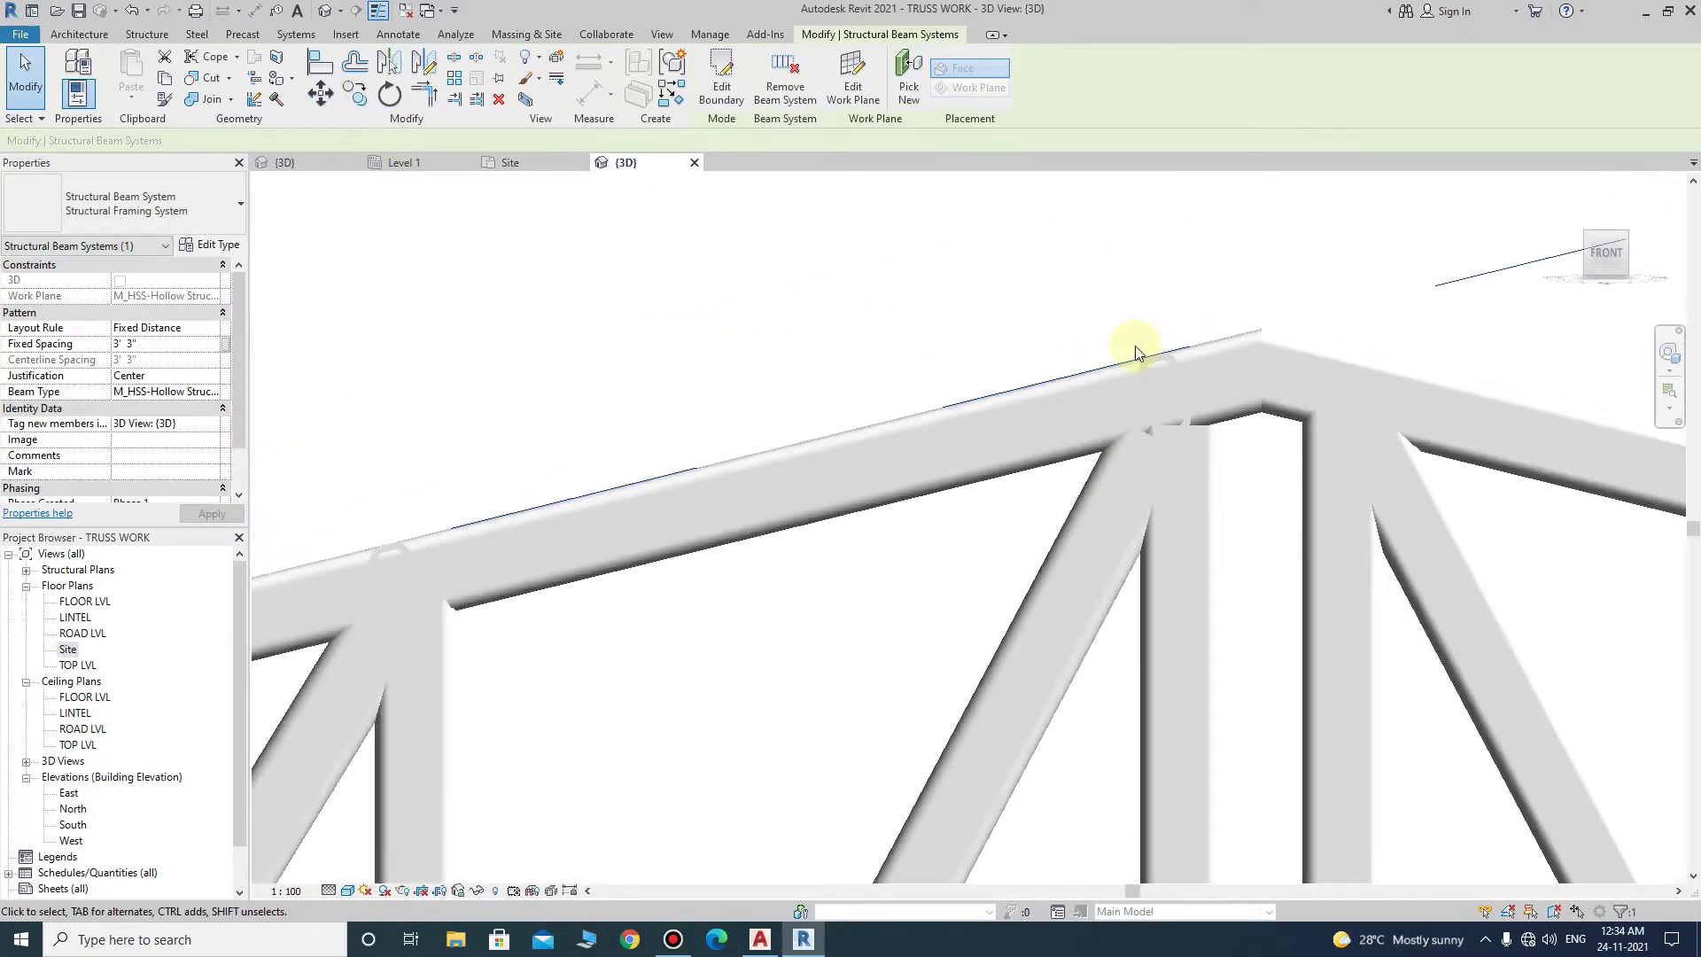
pyautogui.scroll(-2, 1143, 336)
pyautogui.scroll(-2, 1090, 350)
pyautogui.scroll(-2, 864, 475)
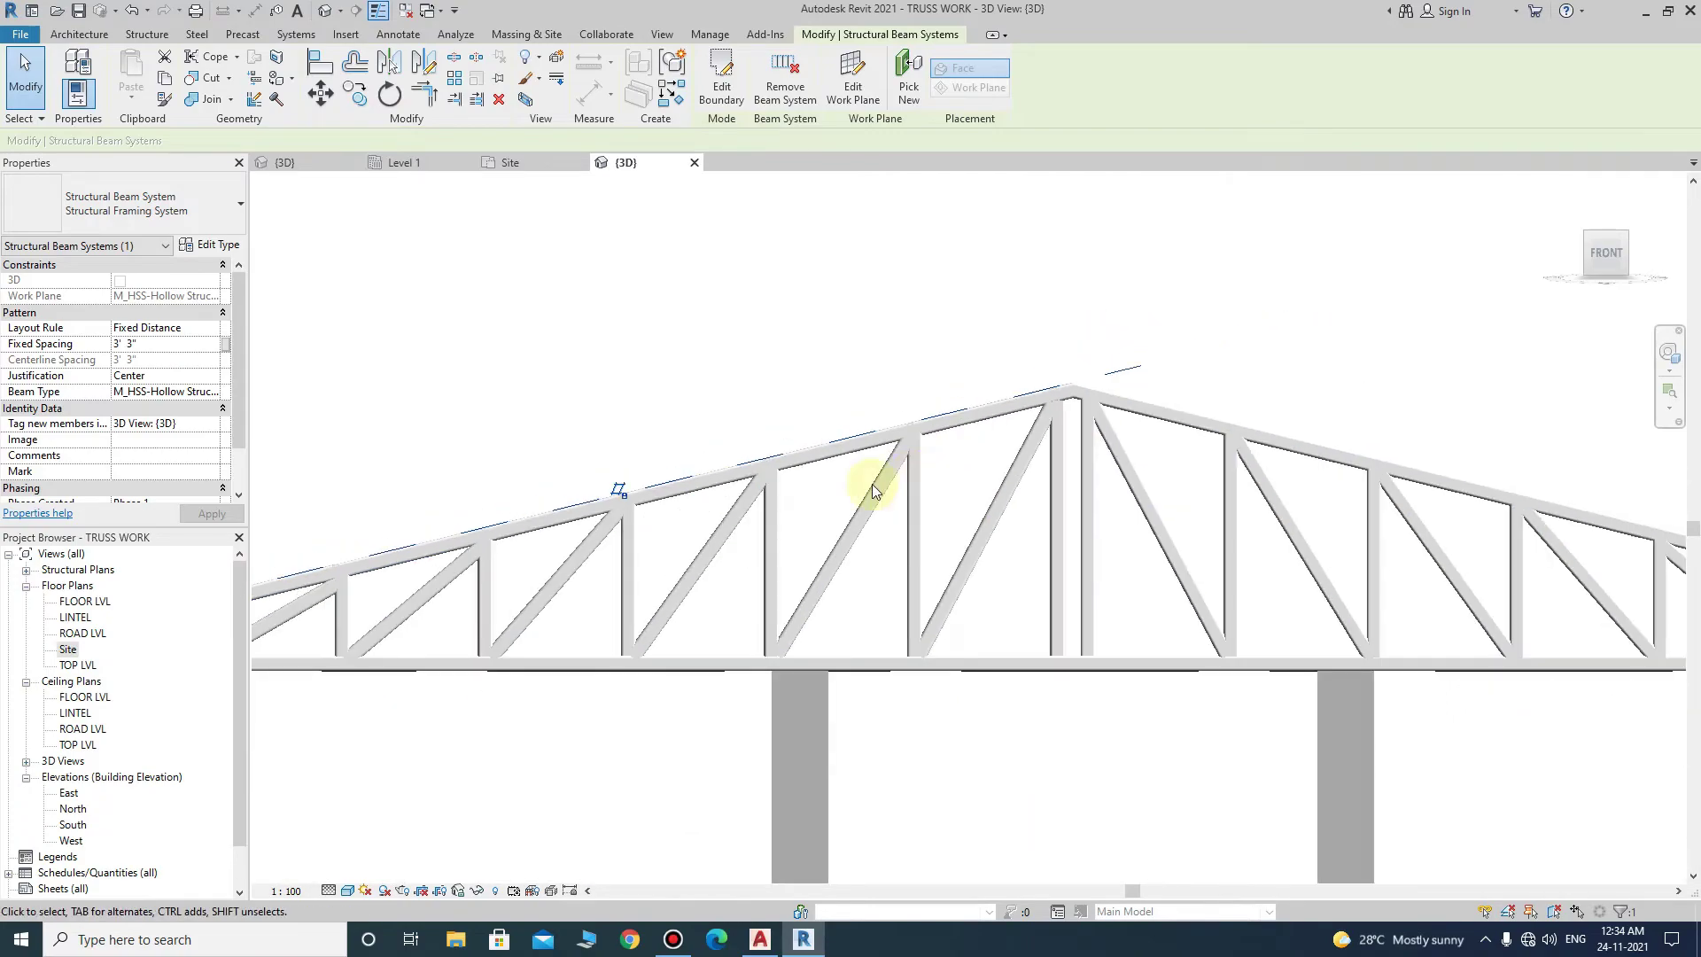
pyautogui.moveTo(430, 604); pyautogui.dragTo(778, 488, button='middle')
pyautogui.scroll(3, 777, 487)
pyautogui.scroll(1, 778, 470)
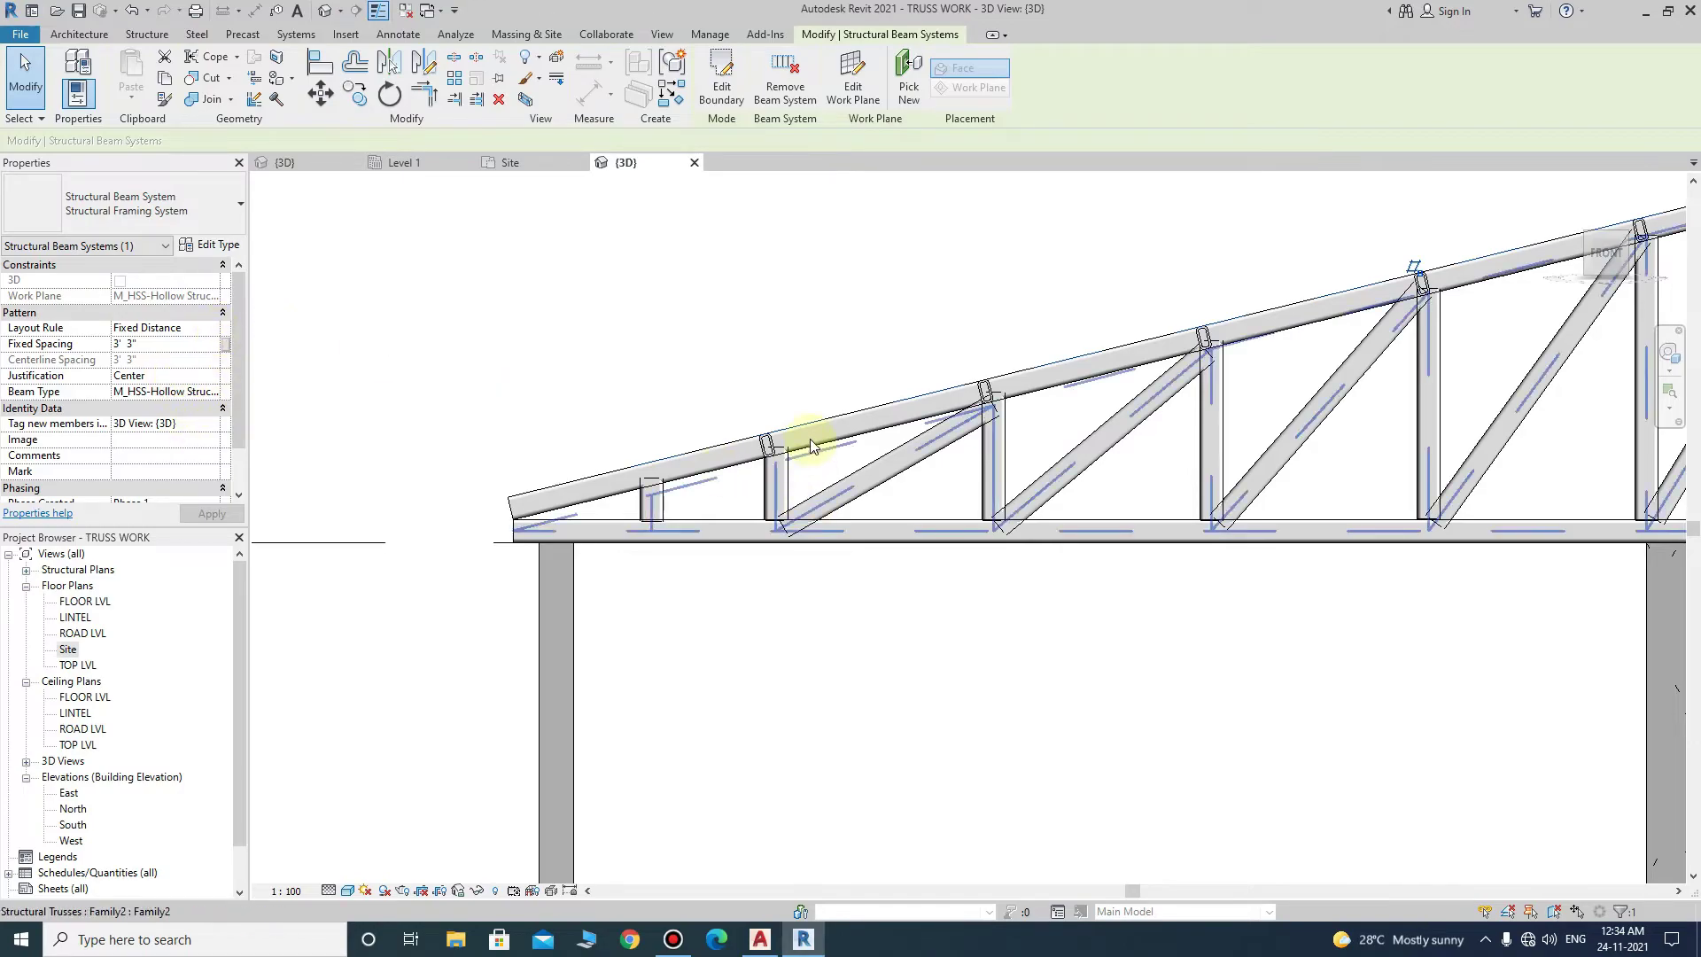
pyautogui.scroll(2, 773, 473)
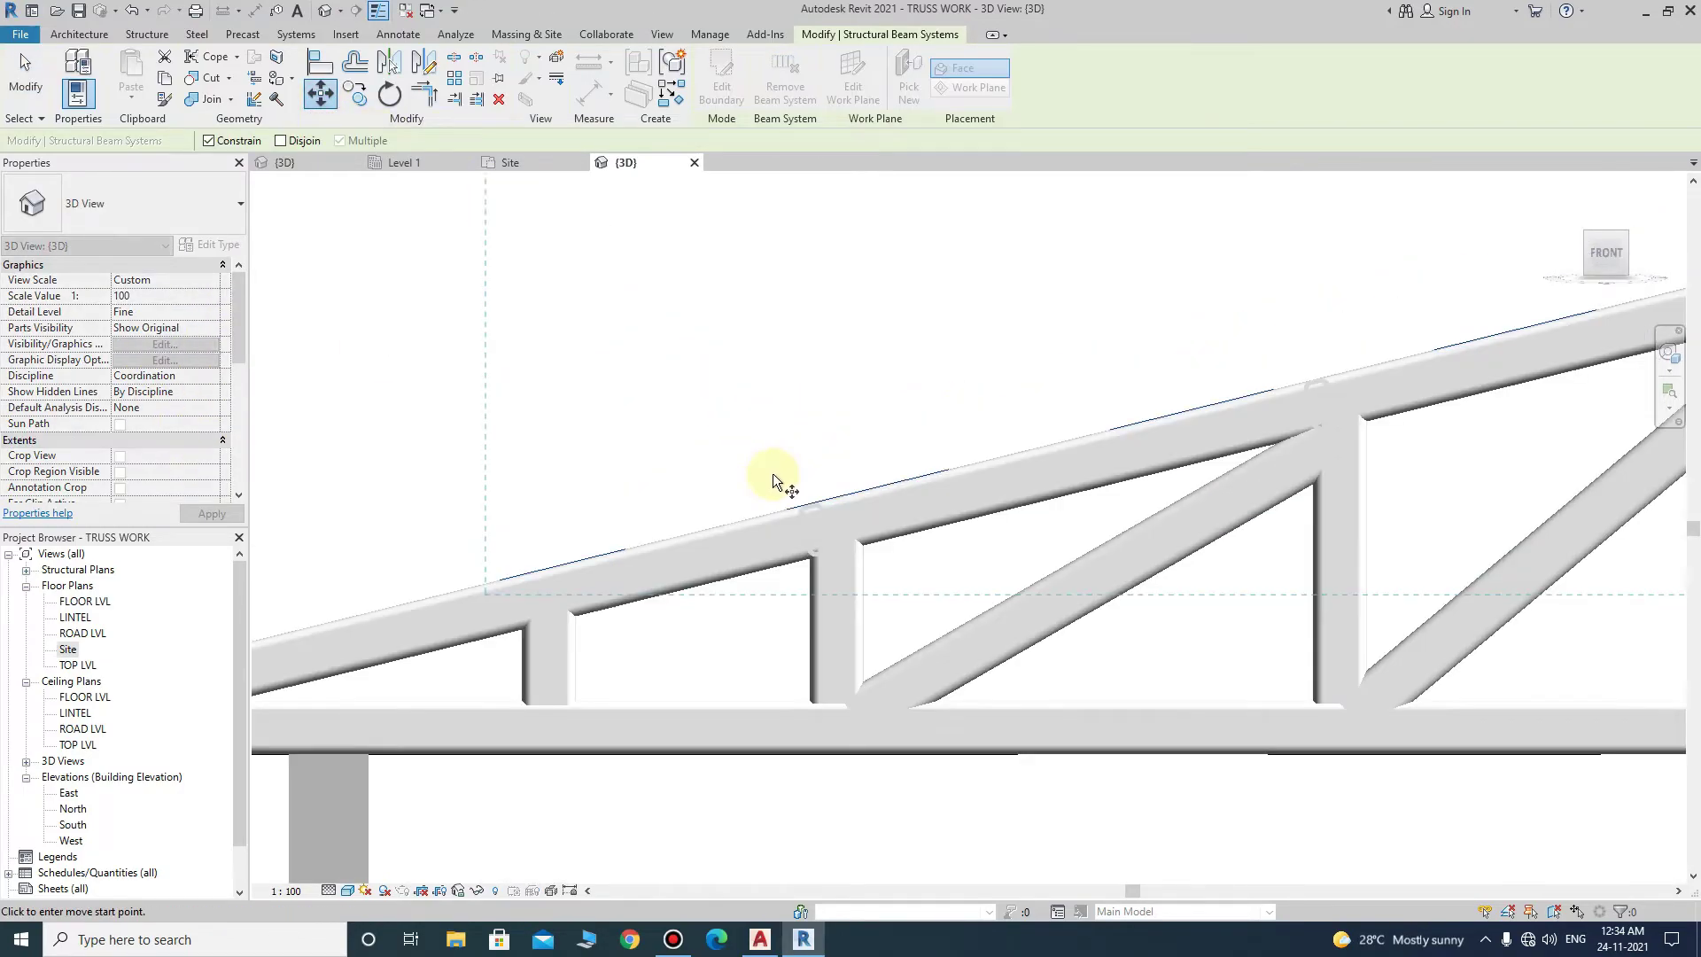
pyautogui.scroll(4, 831, 598)
pyautogui.click(855, 601)
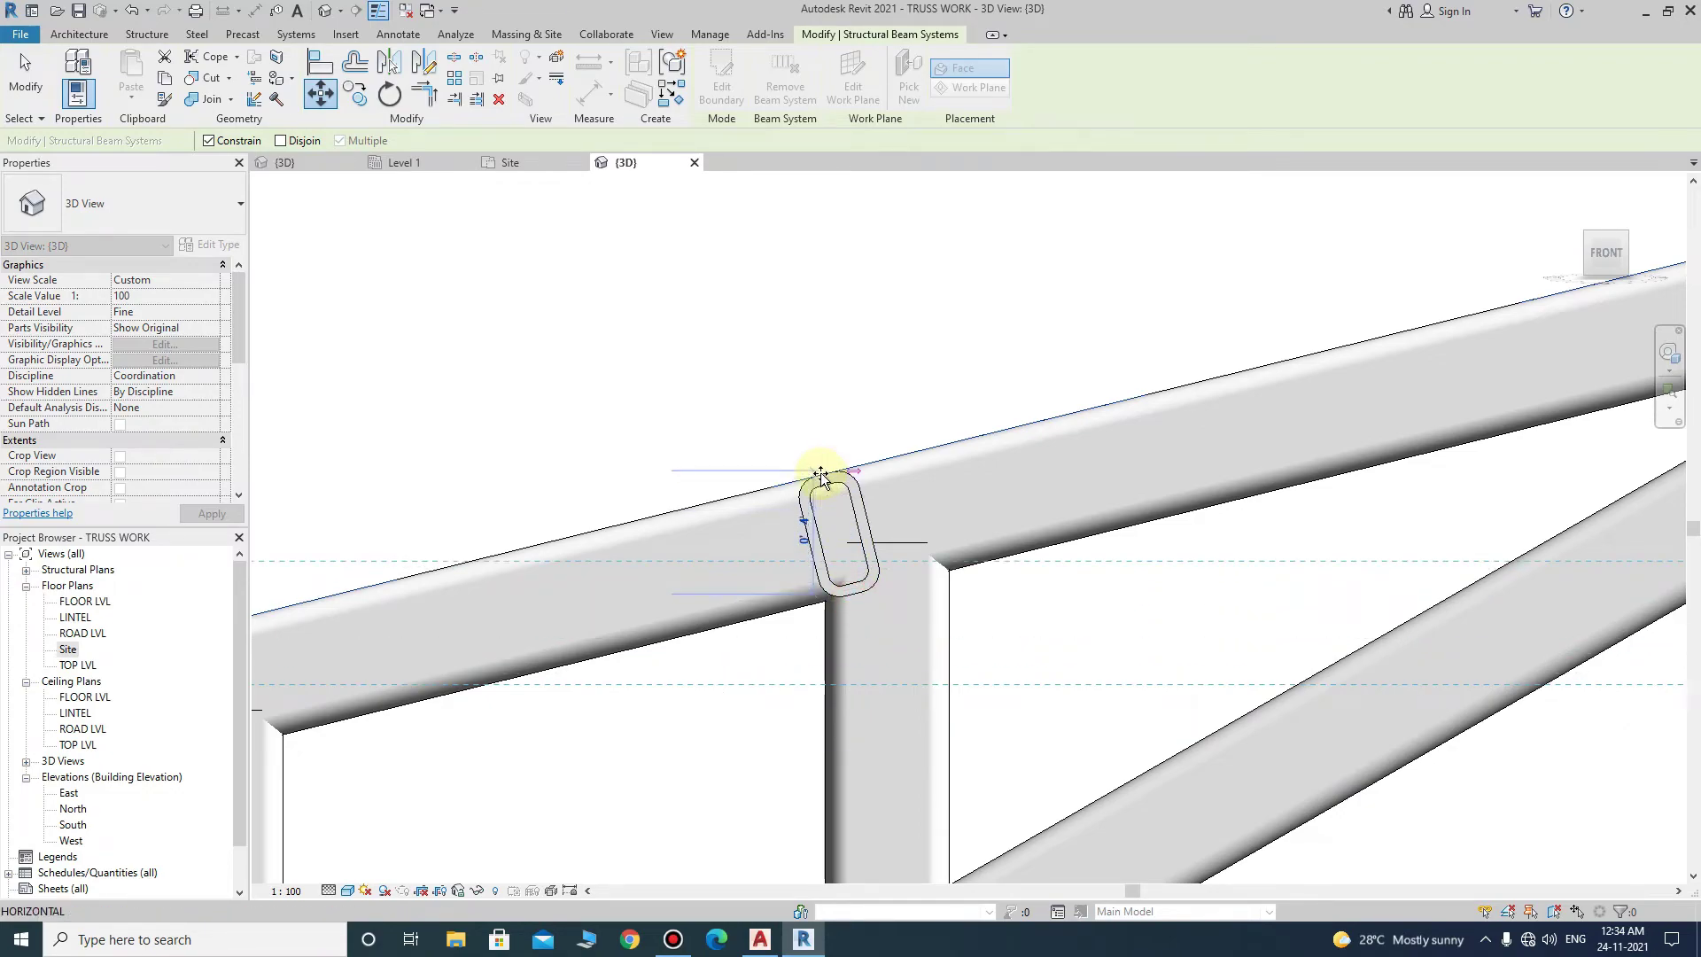
pyautogui.click(822, 479)
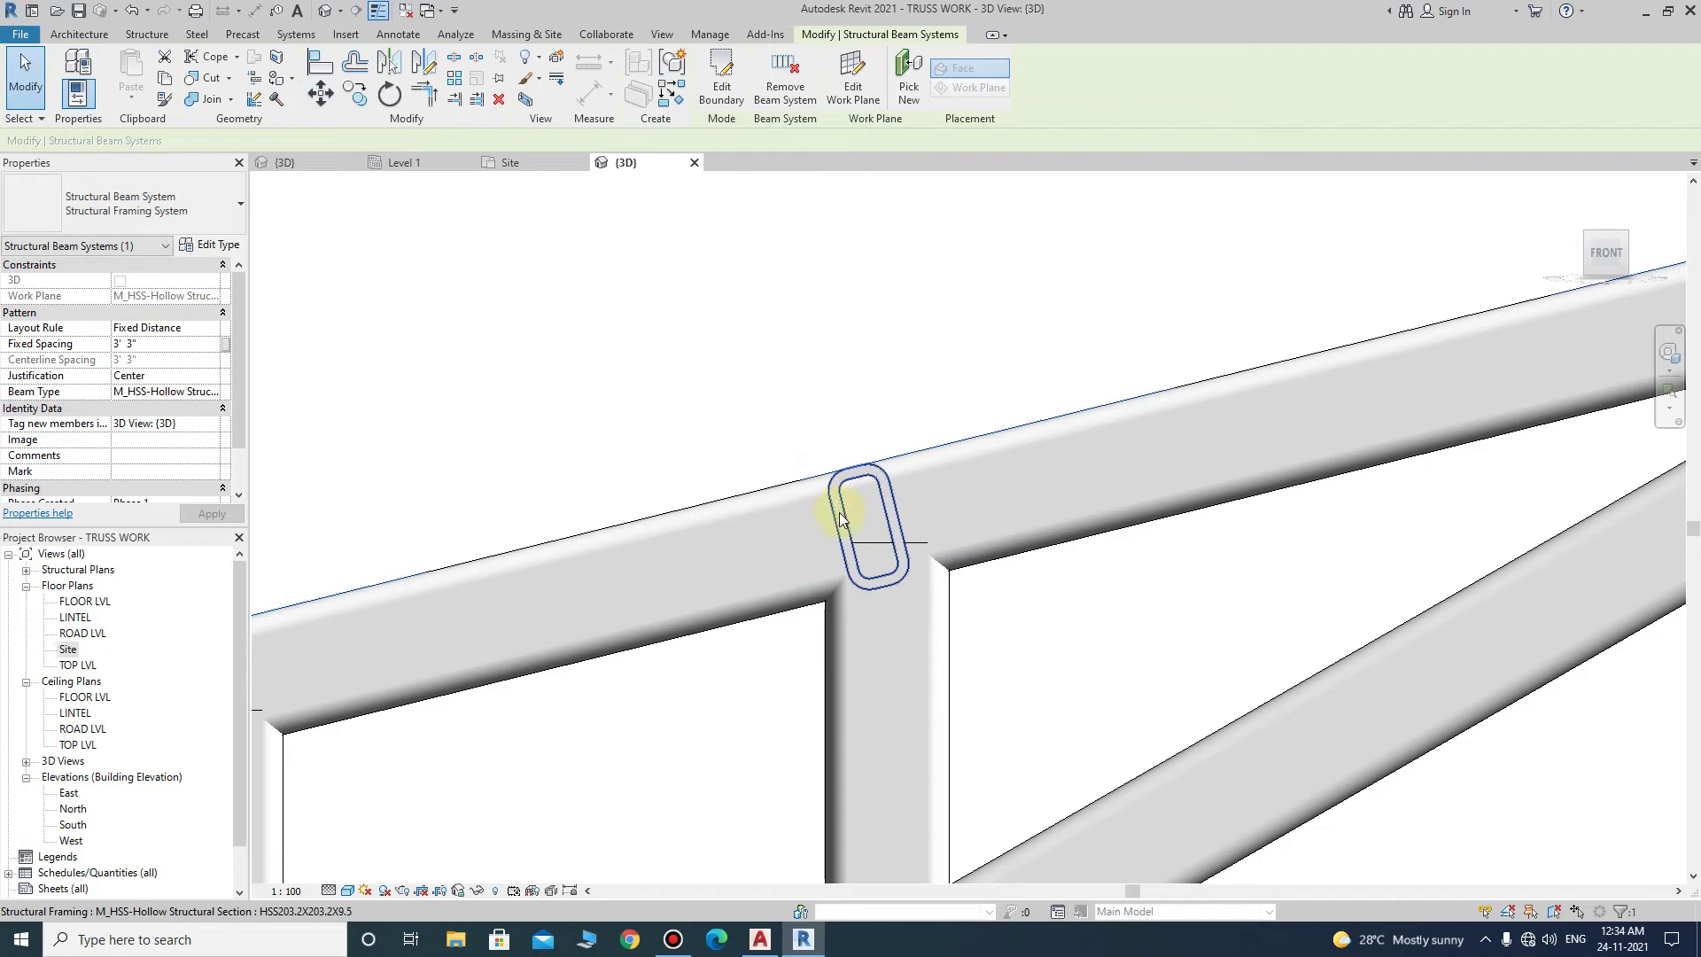
# - Move a beam system unconstrained onto the chord endpoint, then select the apex HSS purlin
pyautogui.click(881, 587)
pyautogui.press('shift')
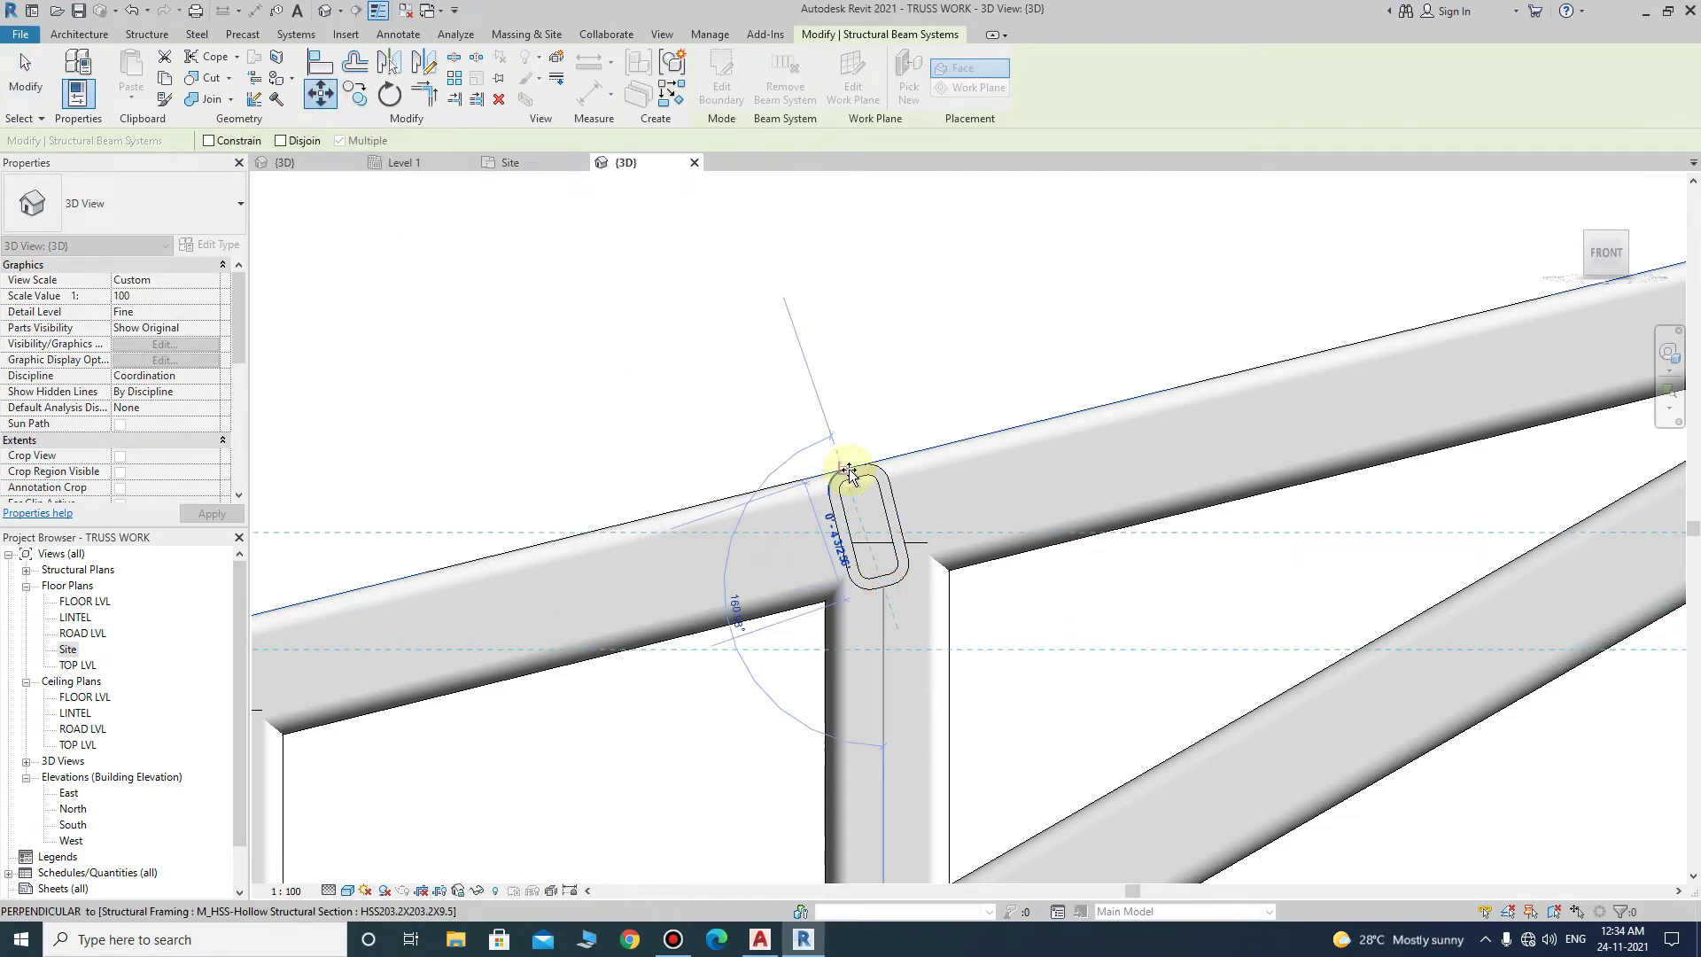
pyautogui.click(853, 467)
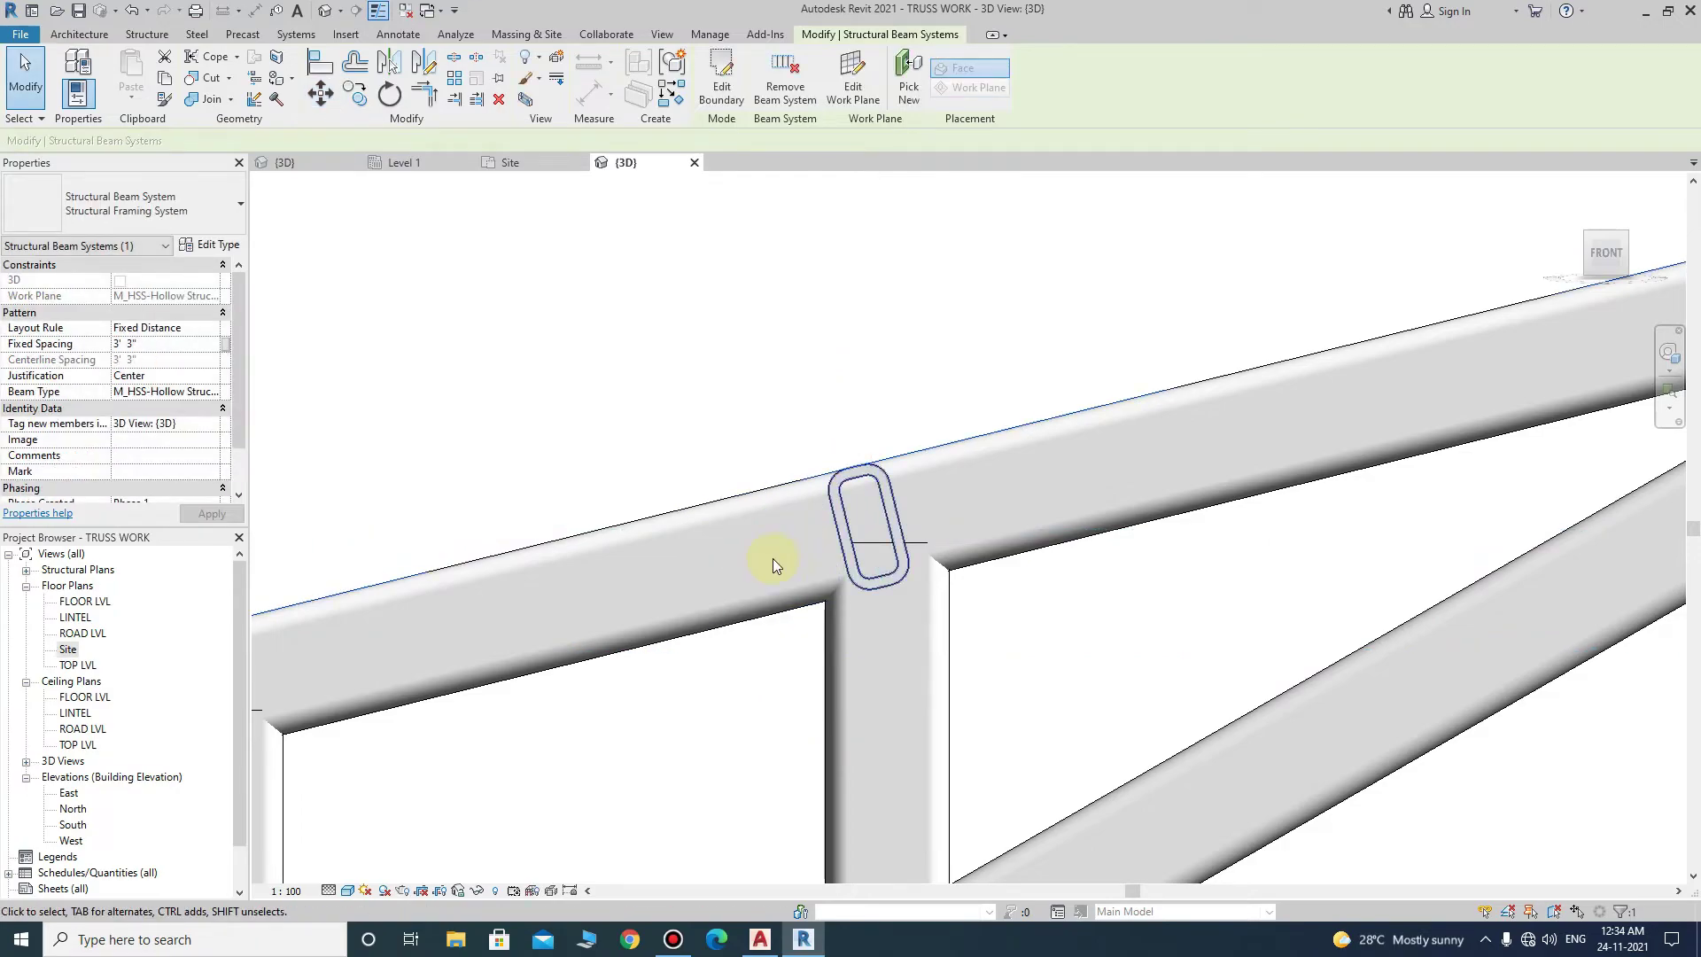
pyautogui.scroll(-3, 772, 558)
pyautogui.scroll(-2, 471, 589)
pyautogui.scroll(2, 975, 513)
pyautogui.scroll(2, 1090, 449)
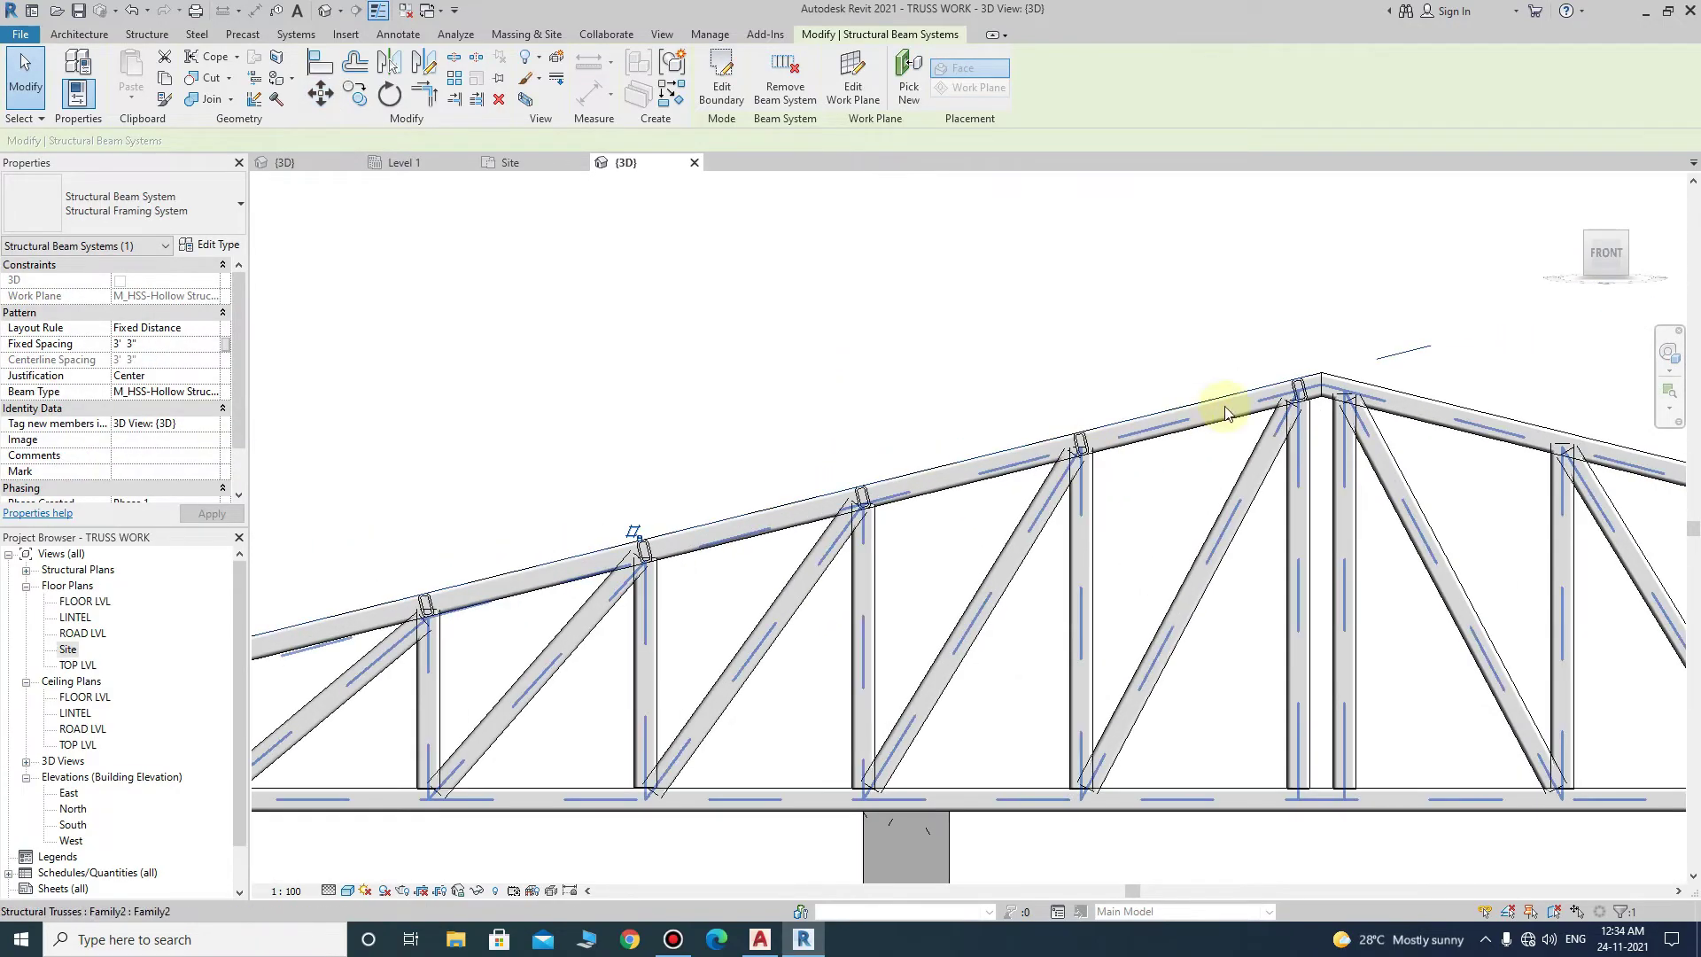
pyautogui.scroll(2, 1223, 406)
pyautogui.scroll(3, 1374, 380)
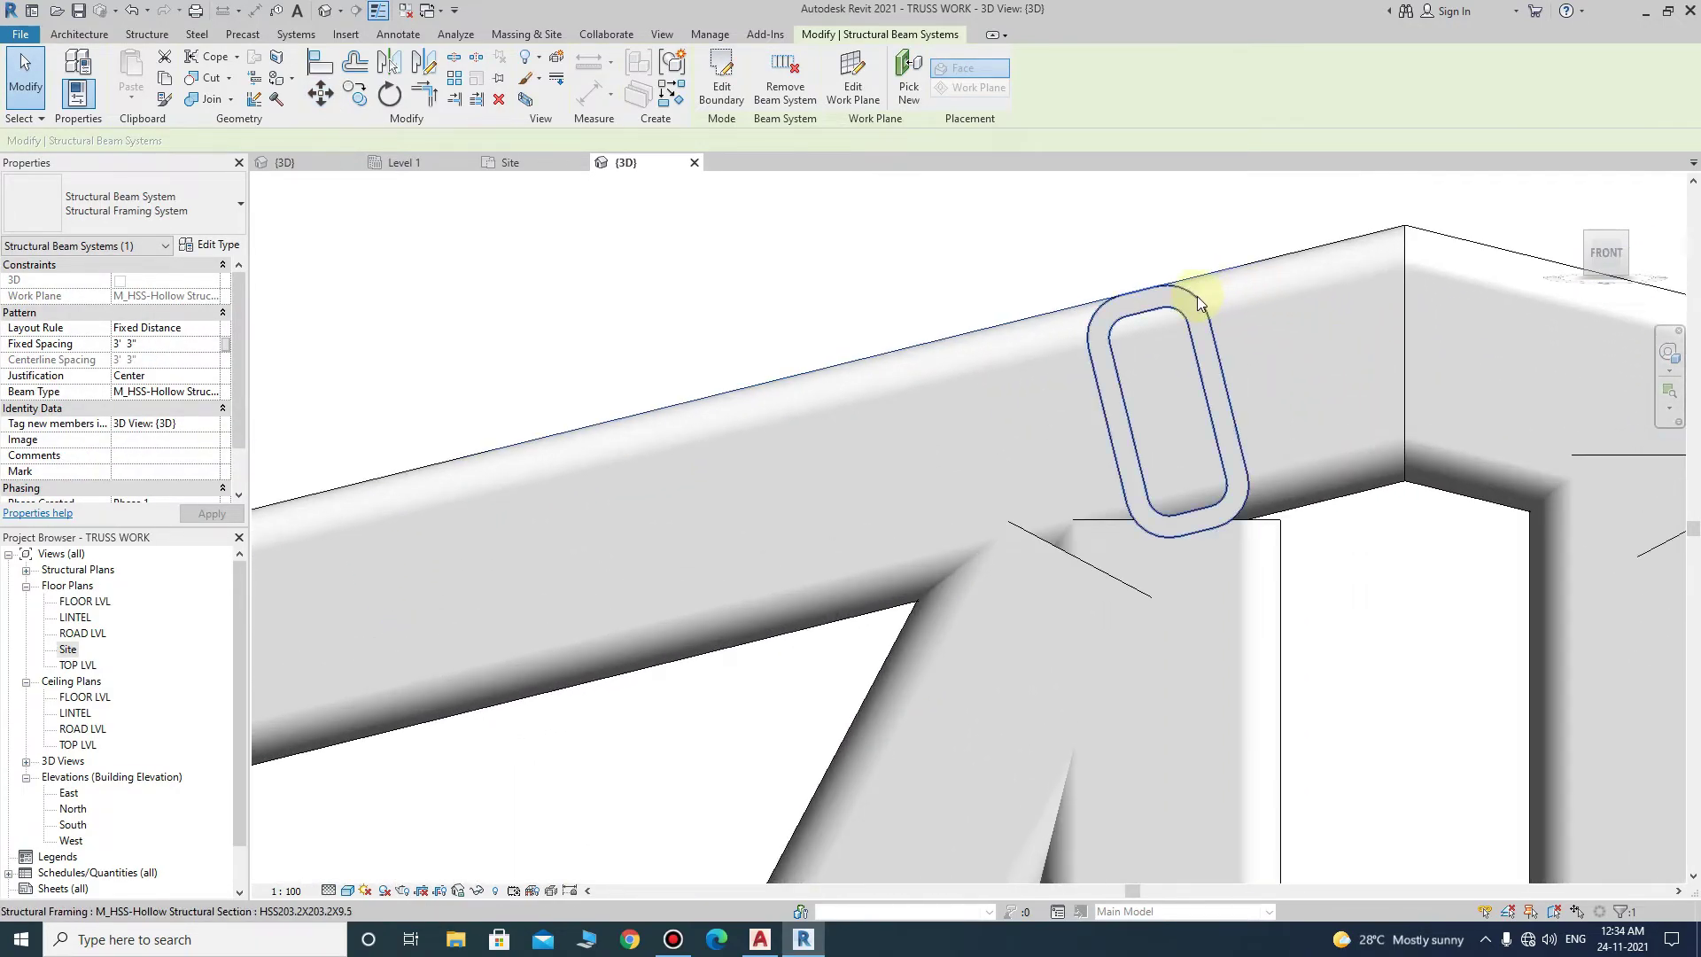
pyautogui.click(1197, 296)
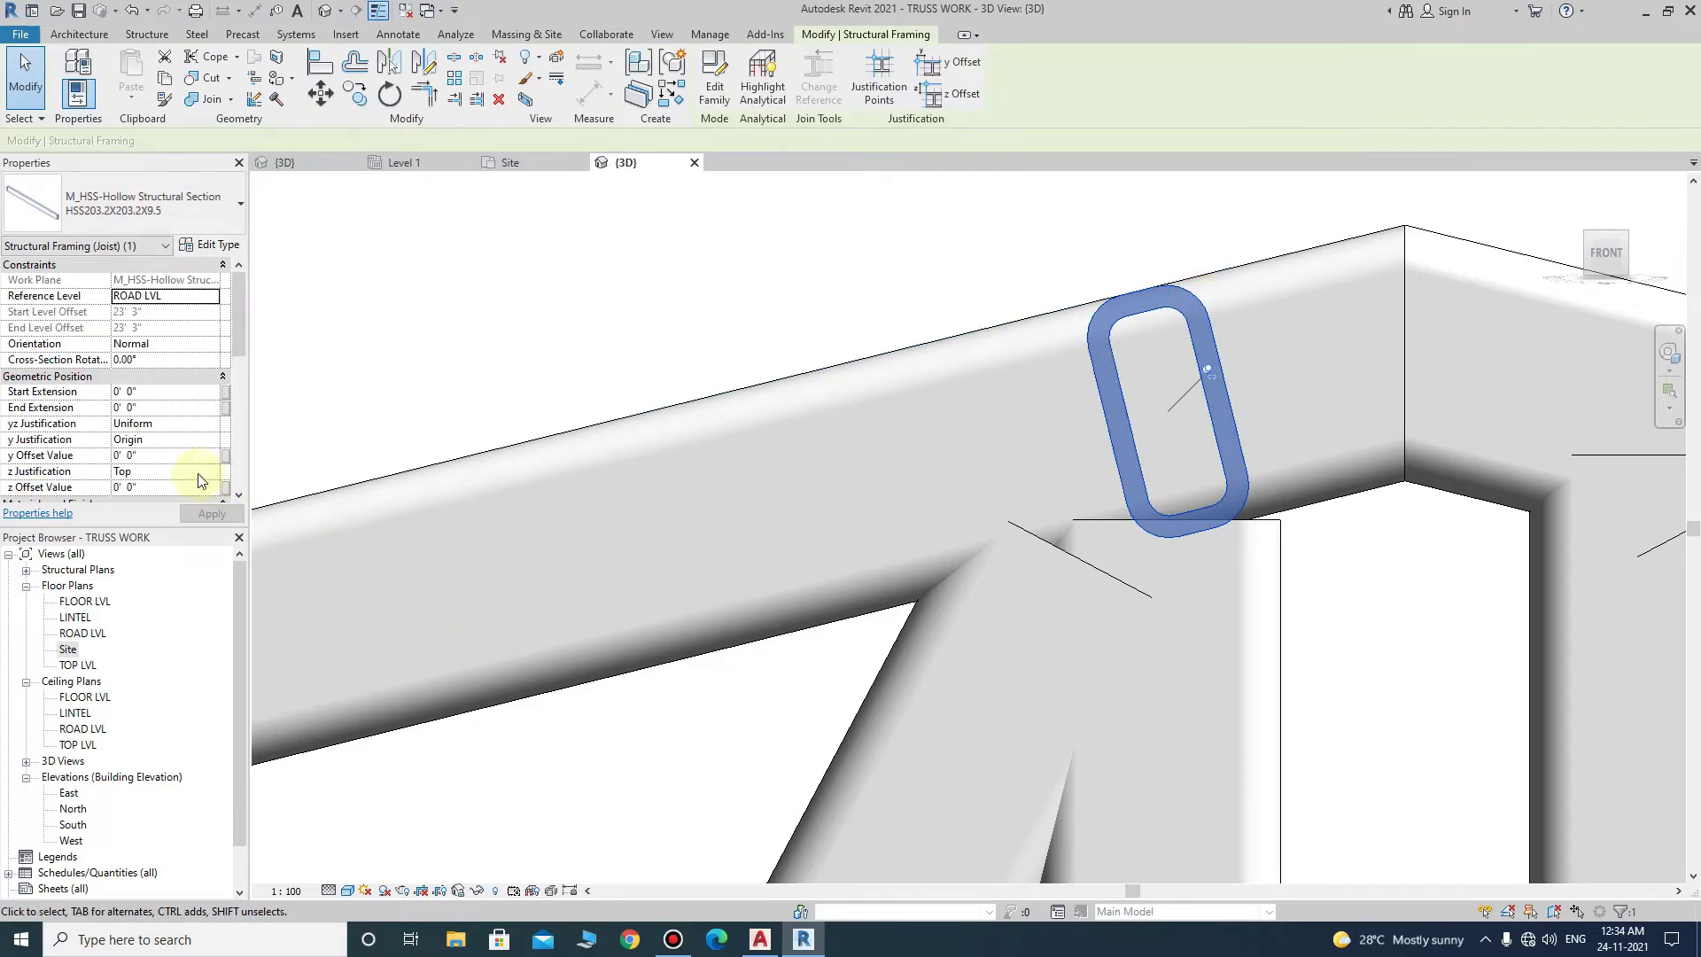
# - Set the apex purlin's z Justification to Bottom
pyautogui.click(131, 527)
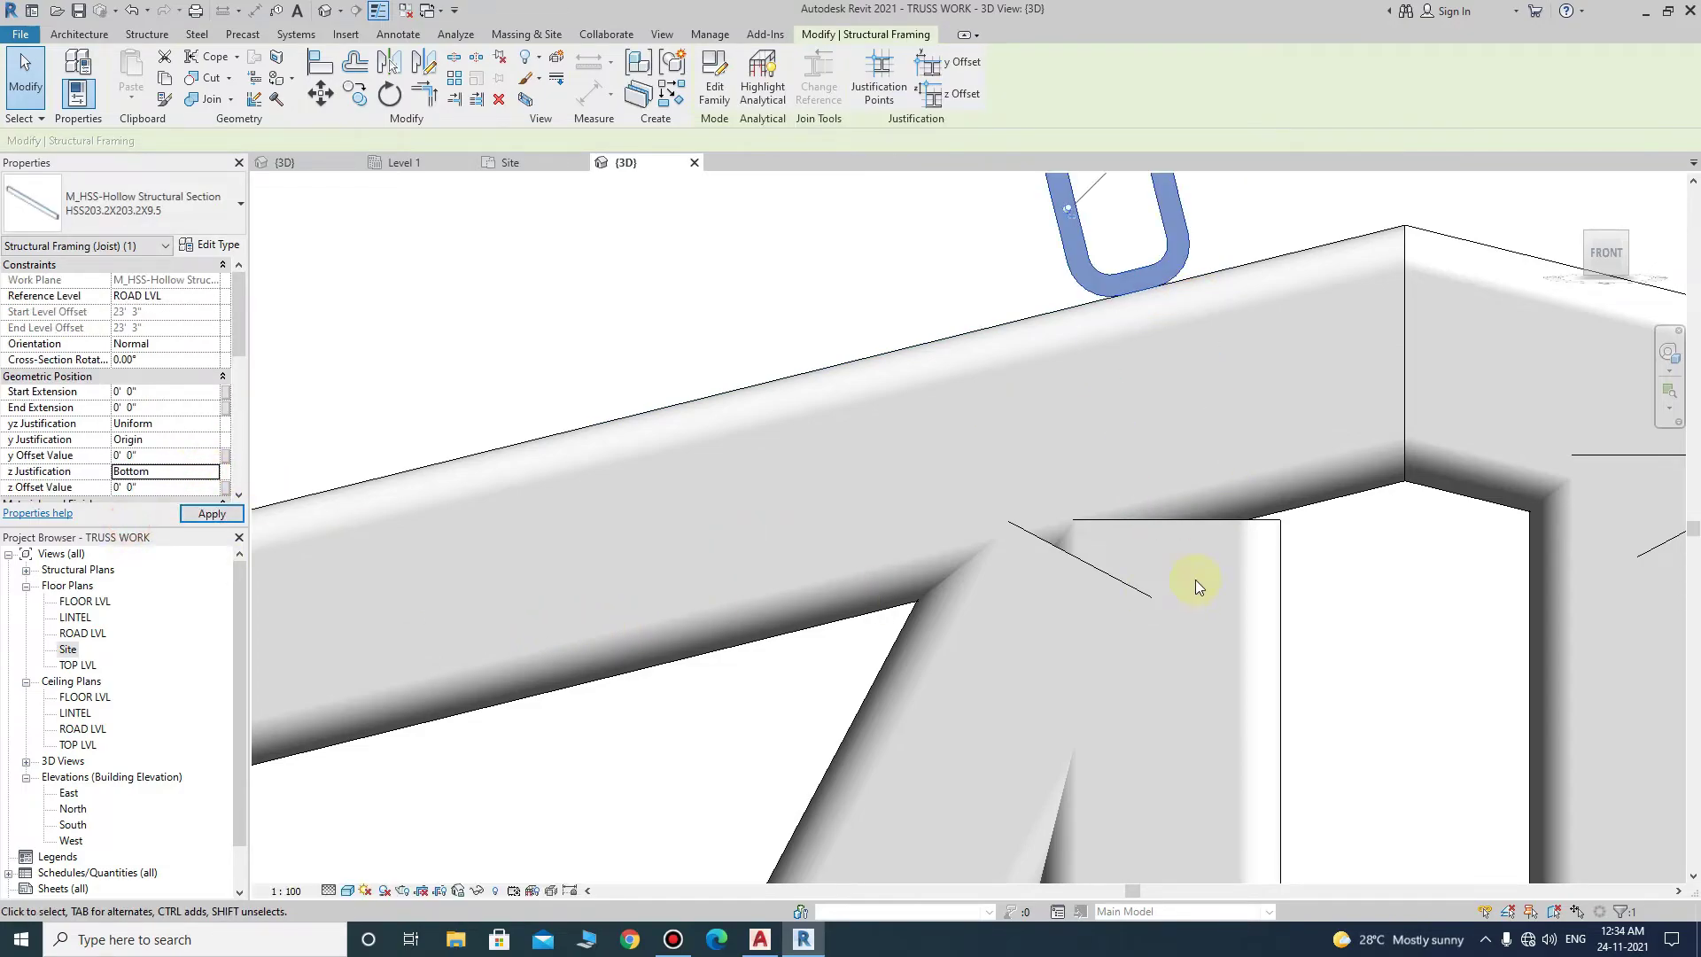
pyautogui.scroll(-2, 1284, 303)
pyautogui.scroll(-2, 1143, 265)
pyautogui.scroll(-1, 1140, 302)
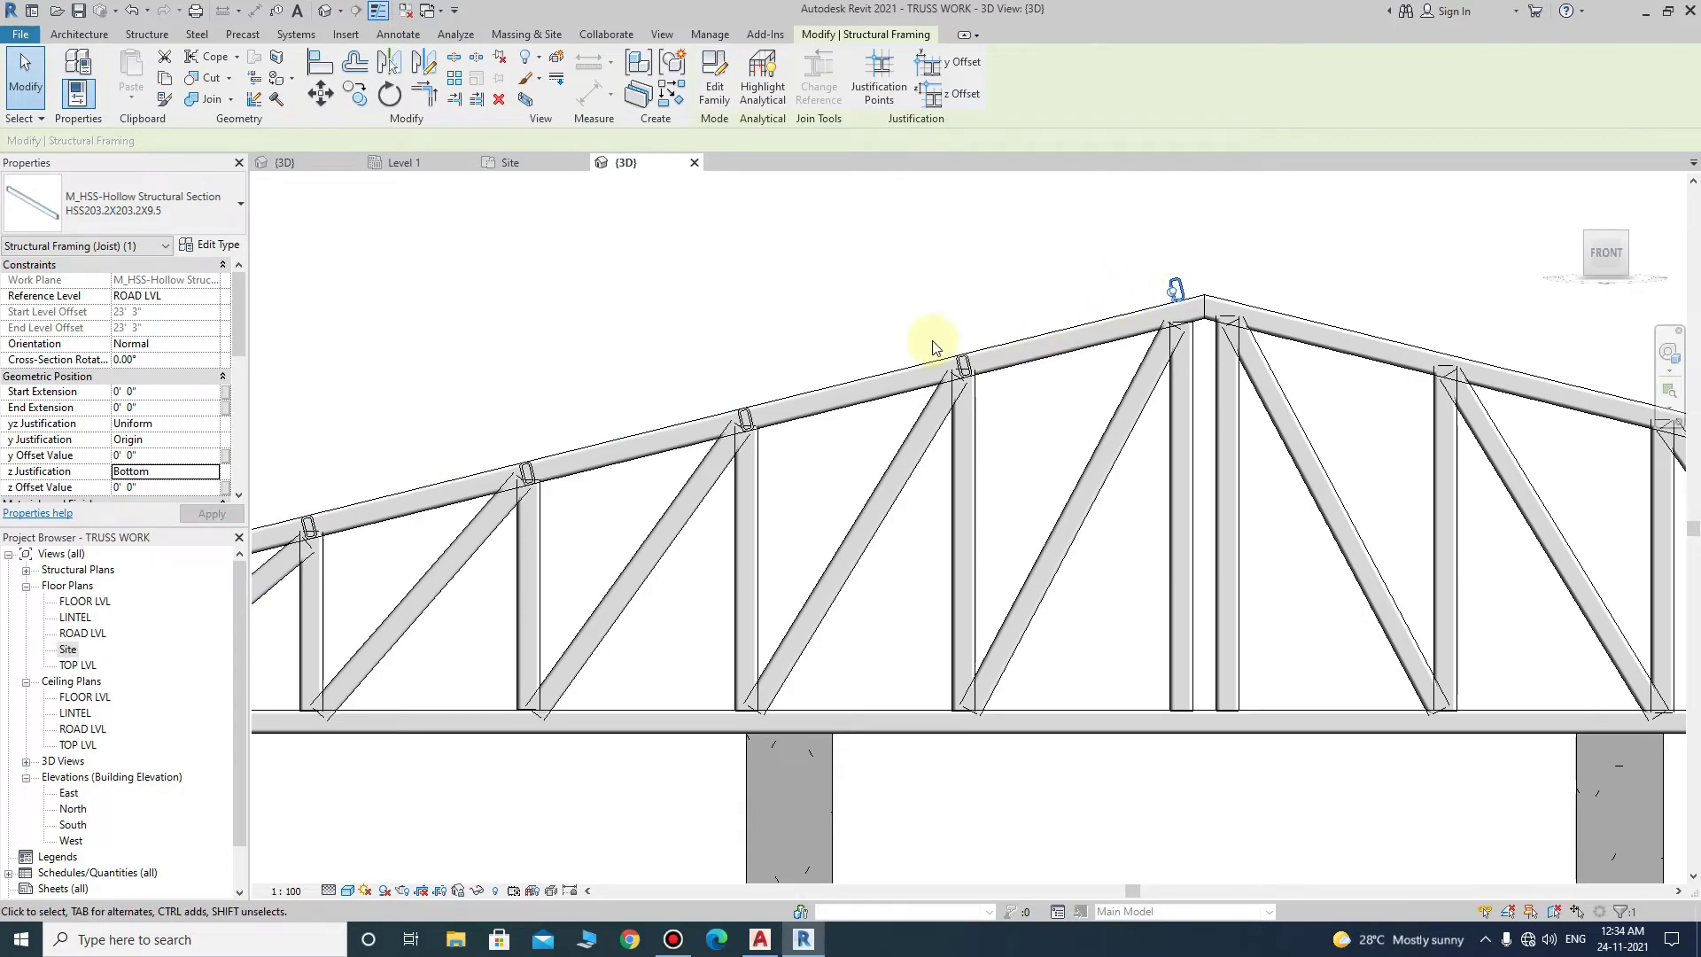
pyautogui.scroll(-1, 978, 410)
pyautogui.scroll(-2, 979, 409)
pyautogui.click(496, 492)
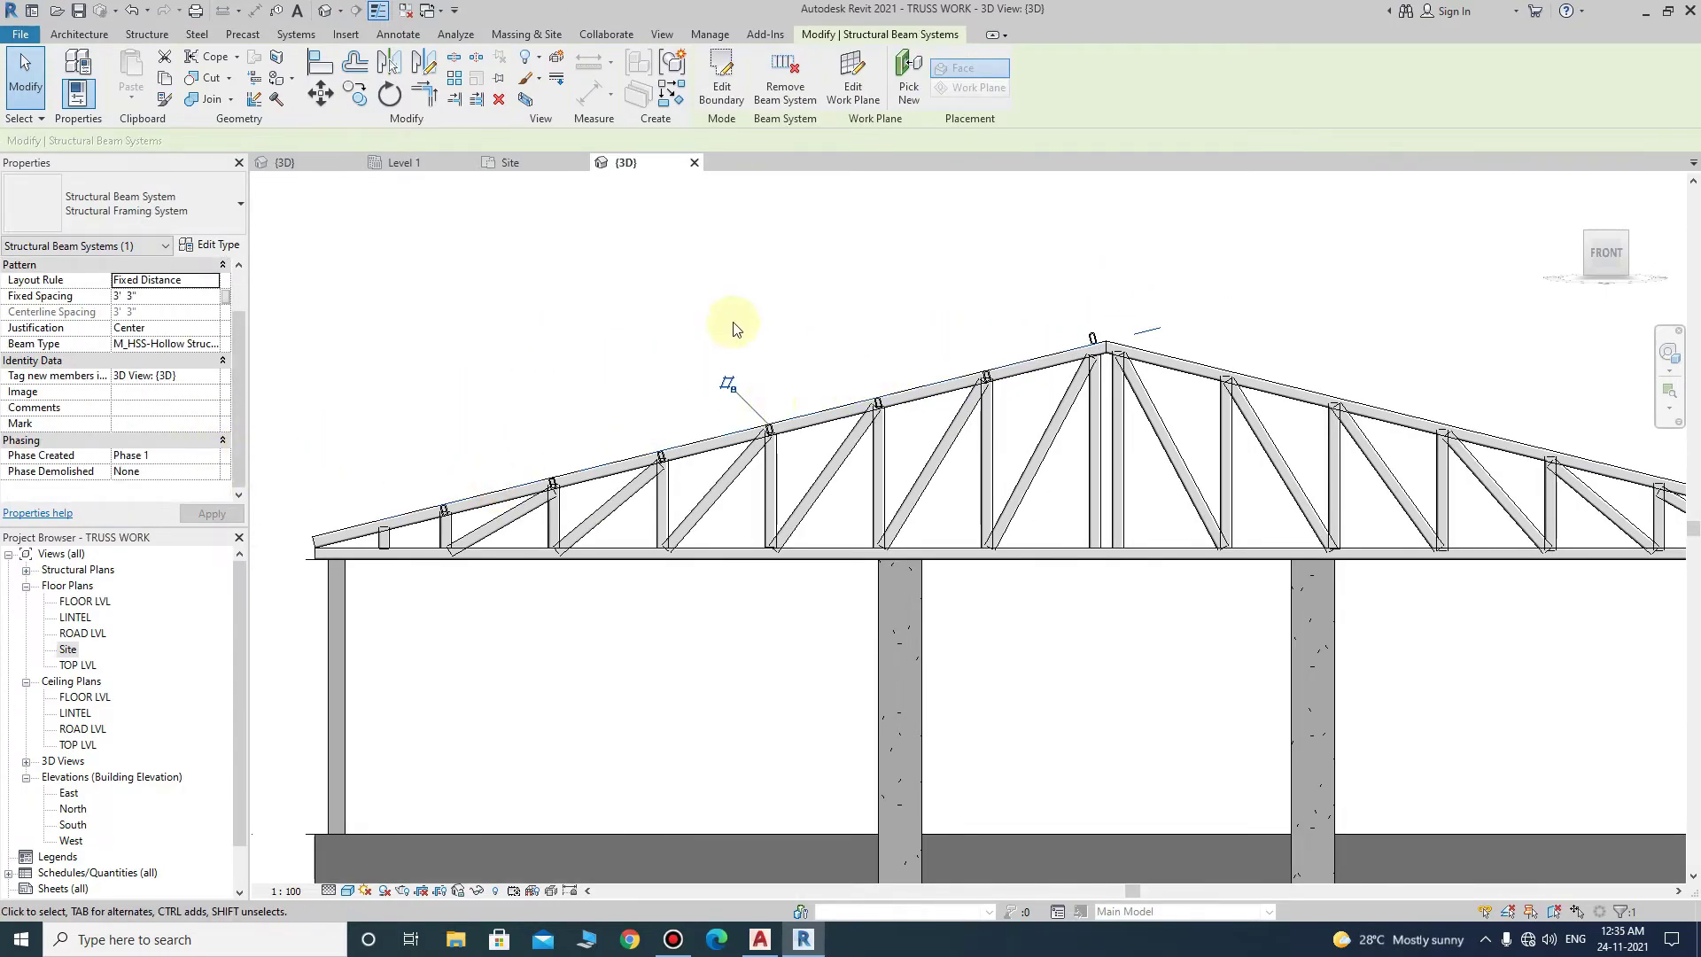
pyautogui.click(505, 319)
# - Set z Justification to Bottom for the left-slope purlins and the two leftmost purlins
pyautogui.moveTo(601, 252)
pyautogui.mouseDown()
pyautogui.moveTo(994, 443)
pyautogui.moveTo(1019, 475)
pyautogui.mouseUp()
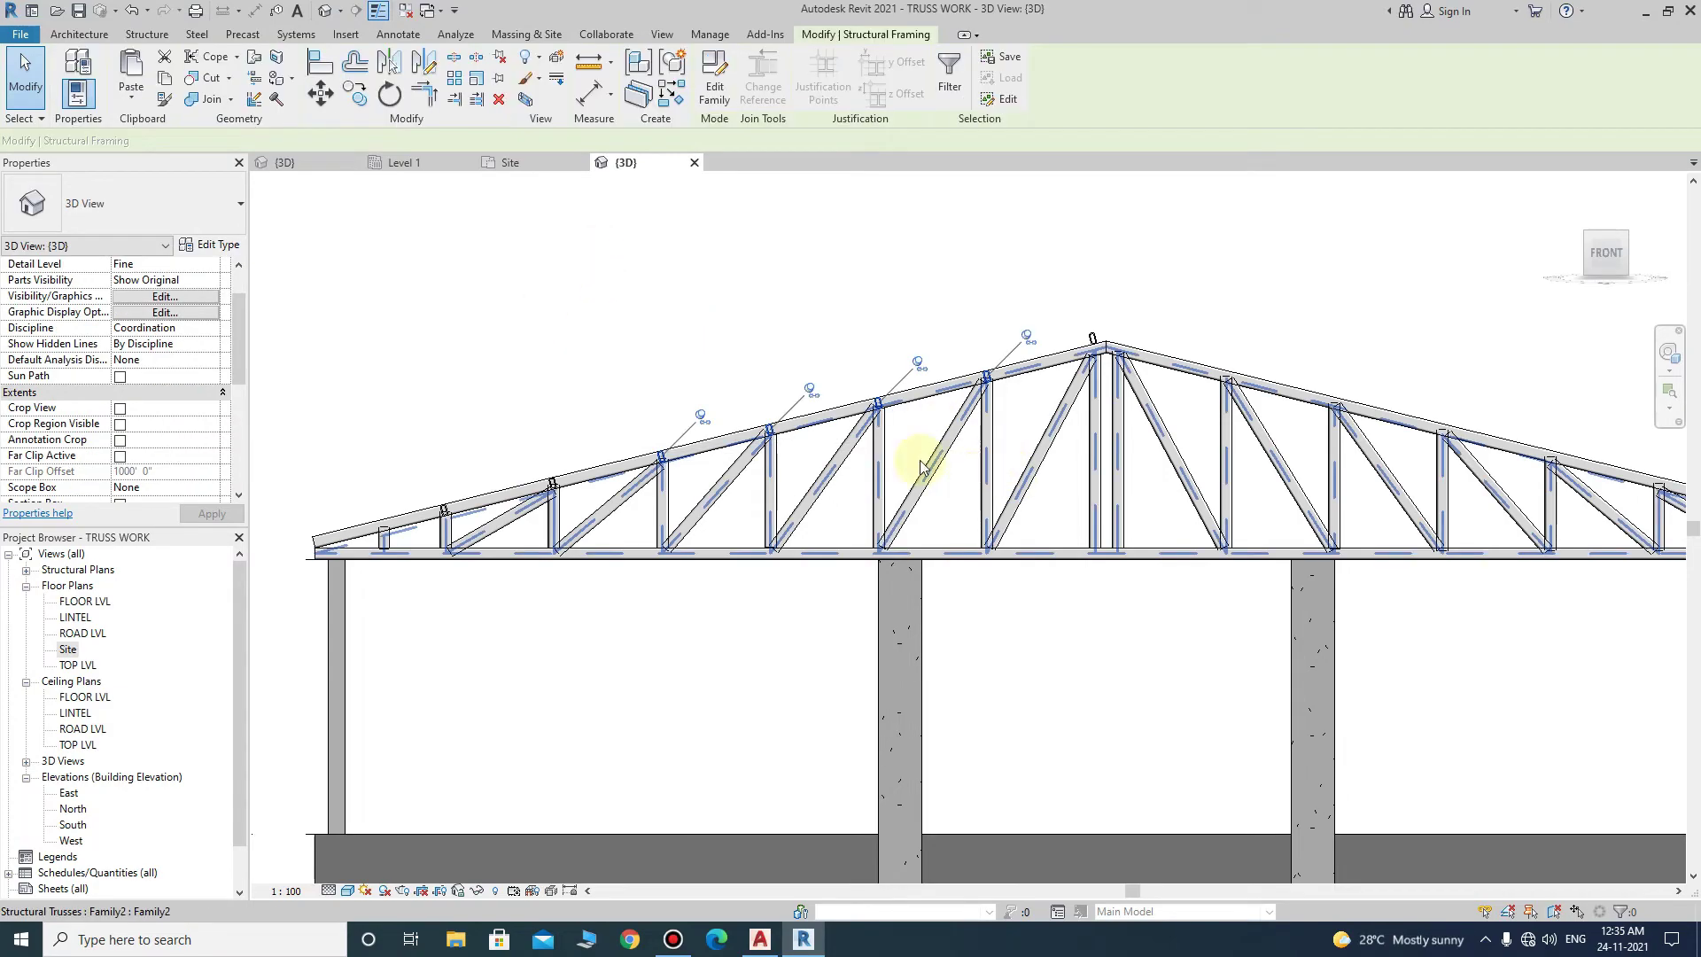
pyautogui.click(204, 423)
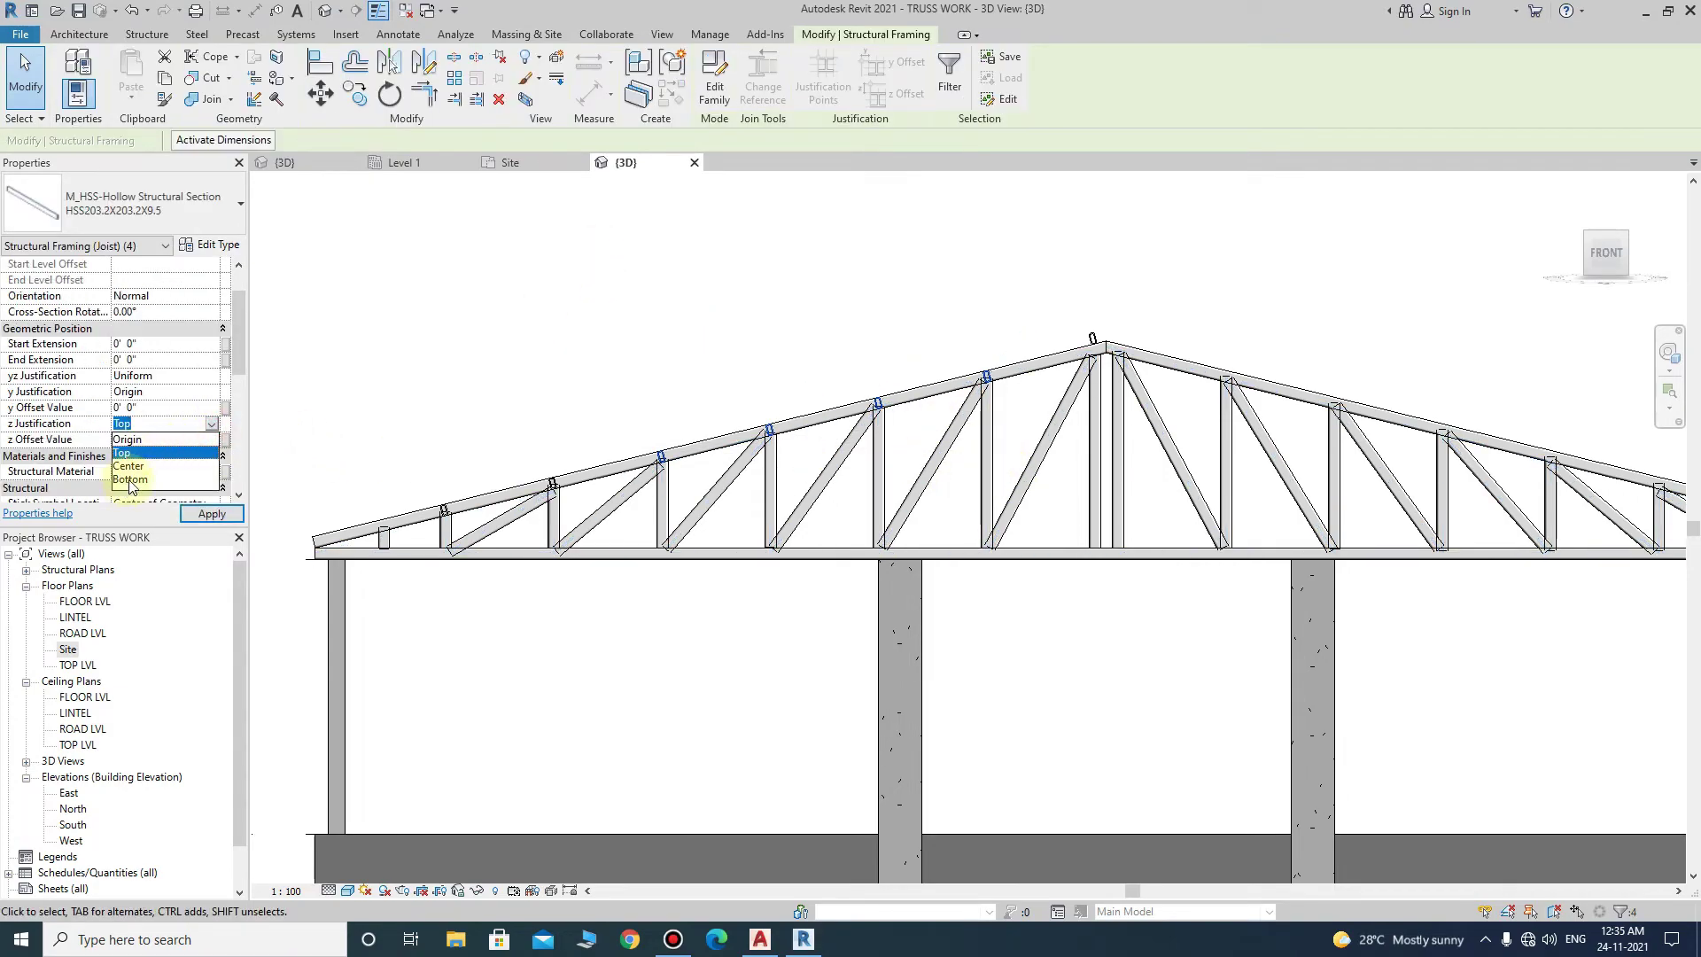
pyautogui.click(133, 484)
pyautogui.moveTo(375, 426); pyautogui.dragTo(593, 542)
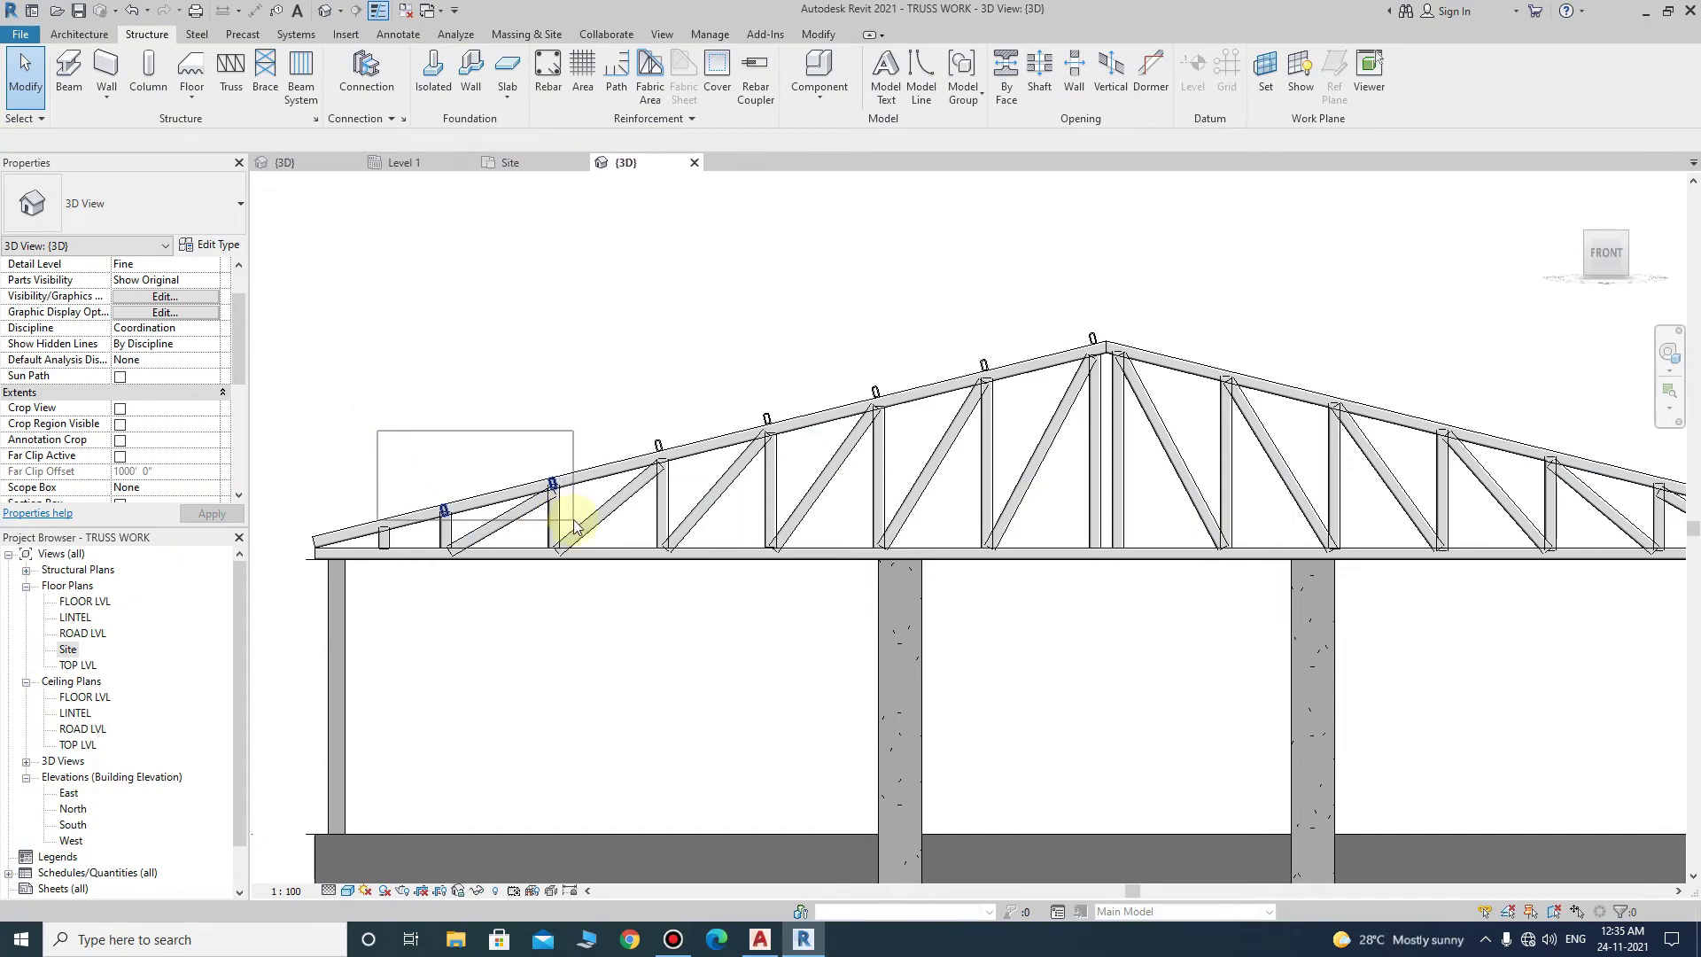
pyautogui.click(221, 424)
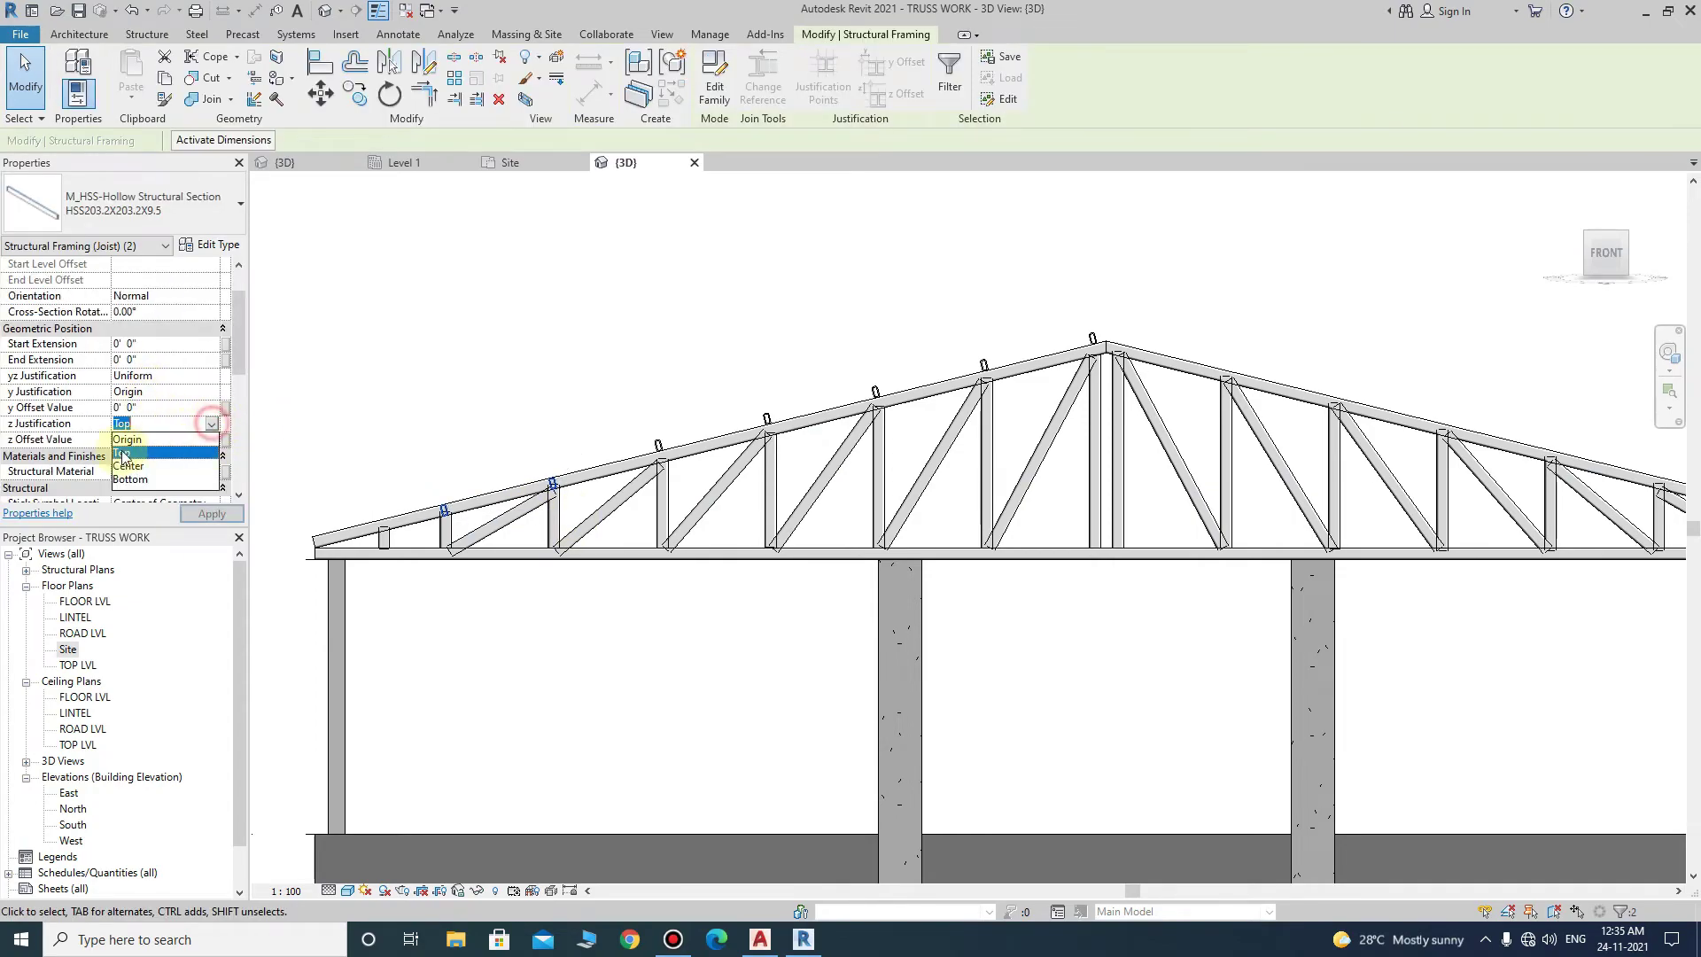
pyautogui.click(133, 484)
pyautogui.scroll(3, 410, 529)
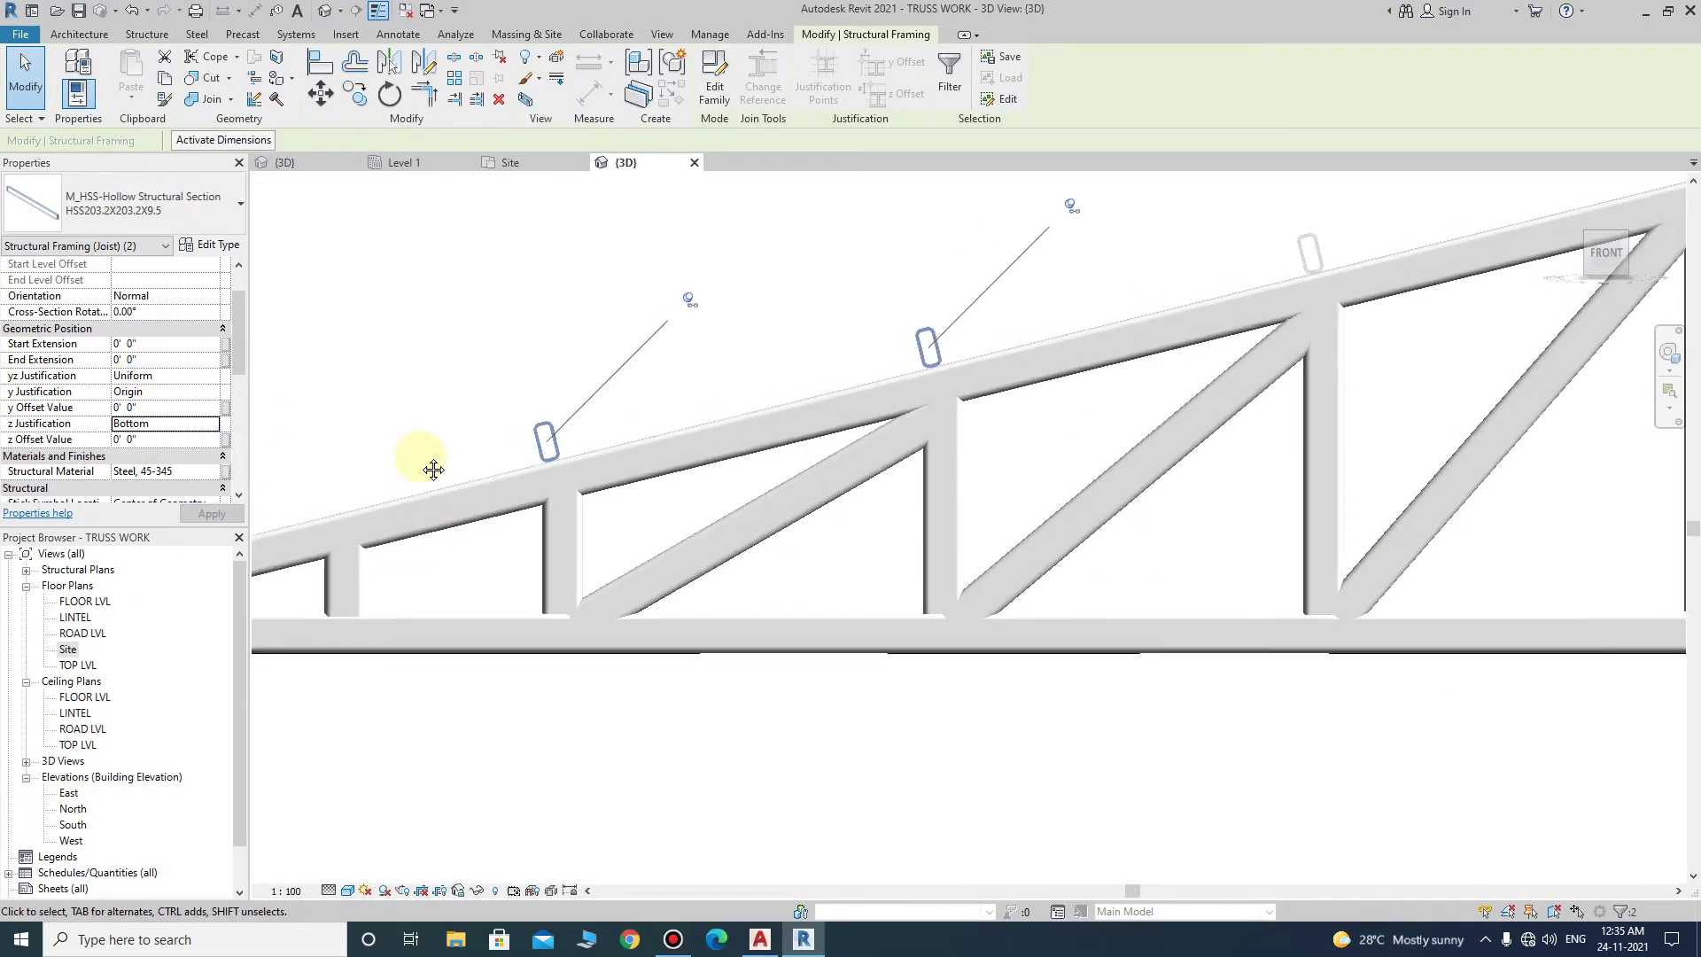
pyautogui.scroll(3, 829, 368)
pyautogui.press('Escape')
pyautogui.click(897, 357)
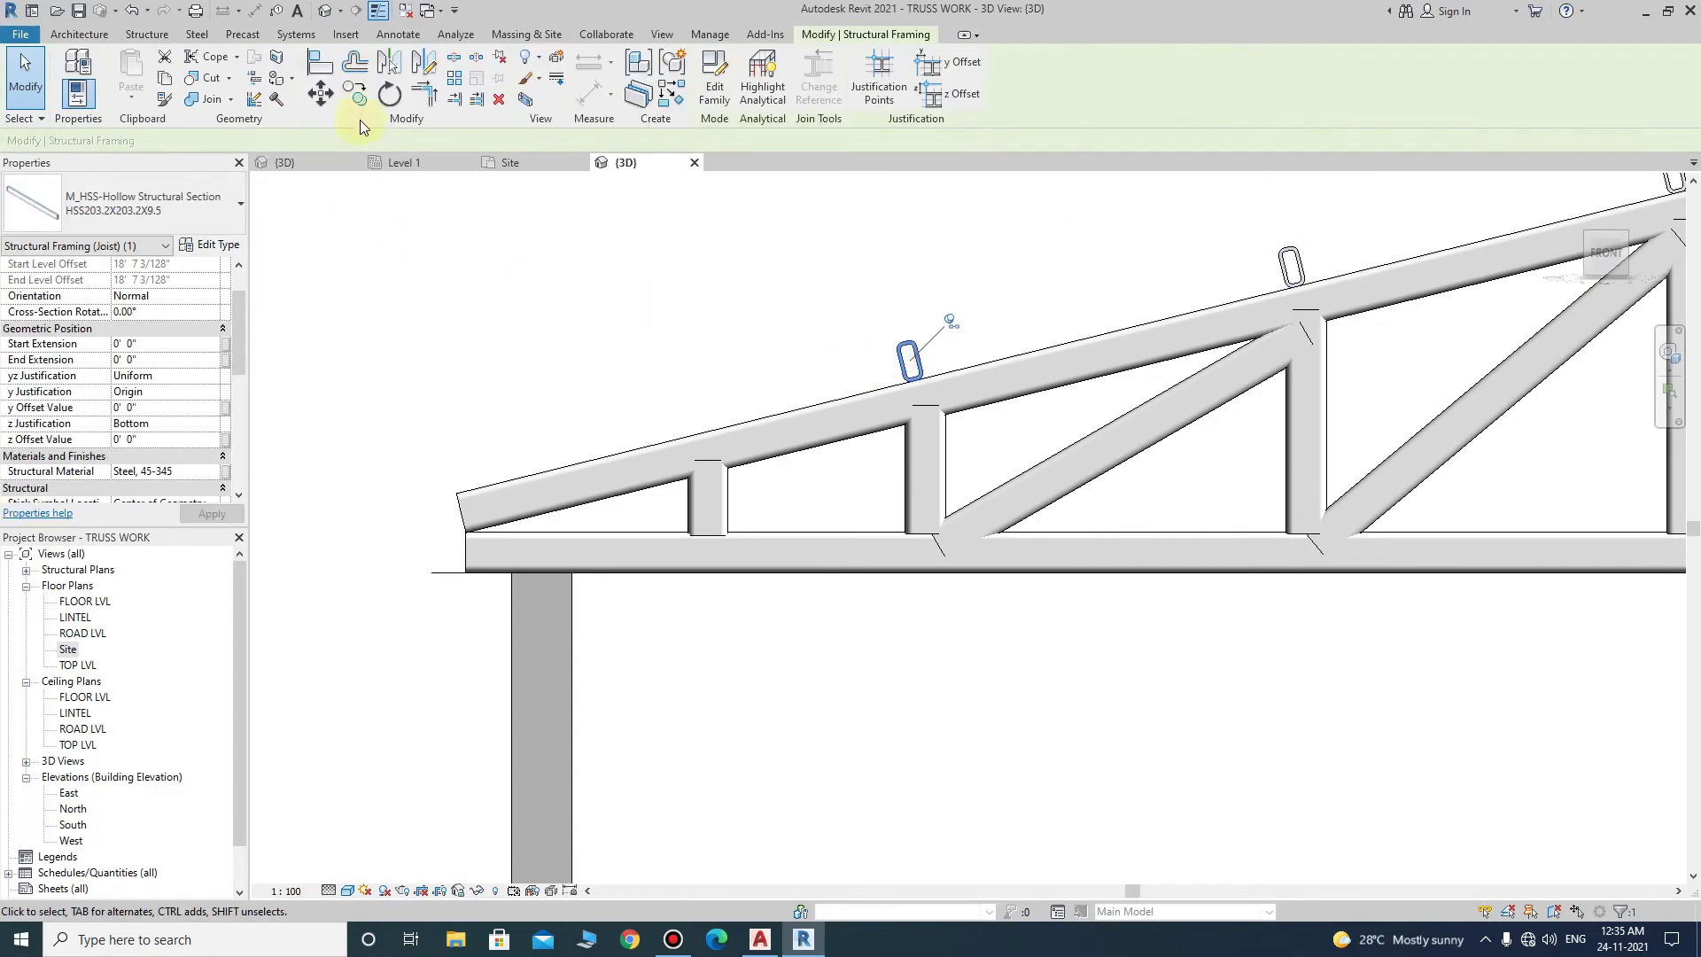
pyautogui.click(363, 96)
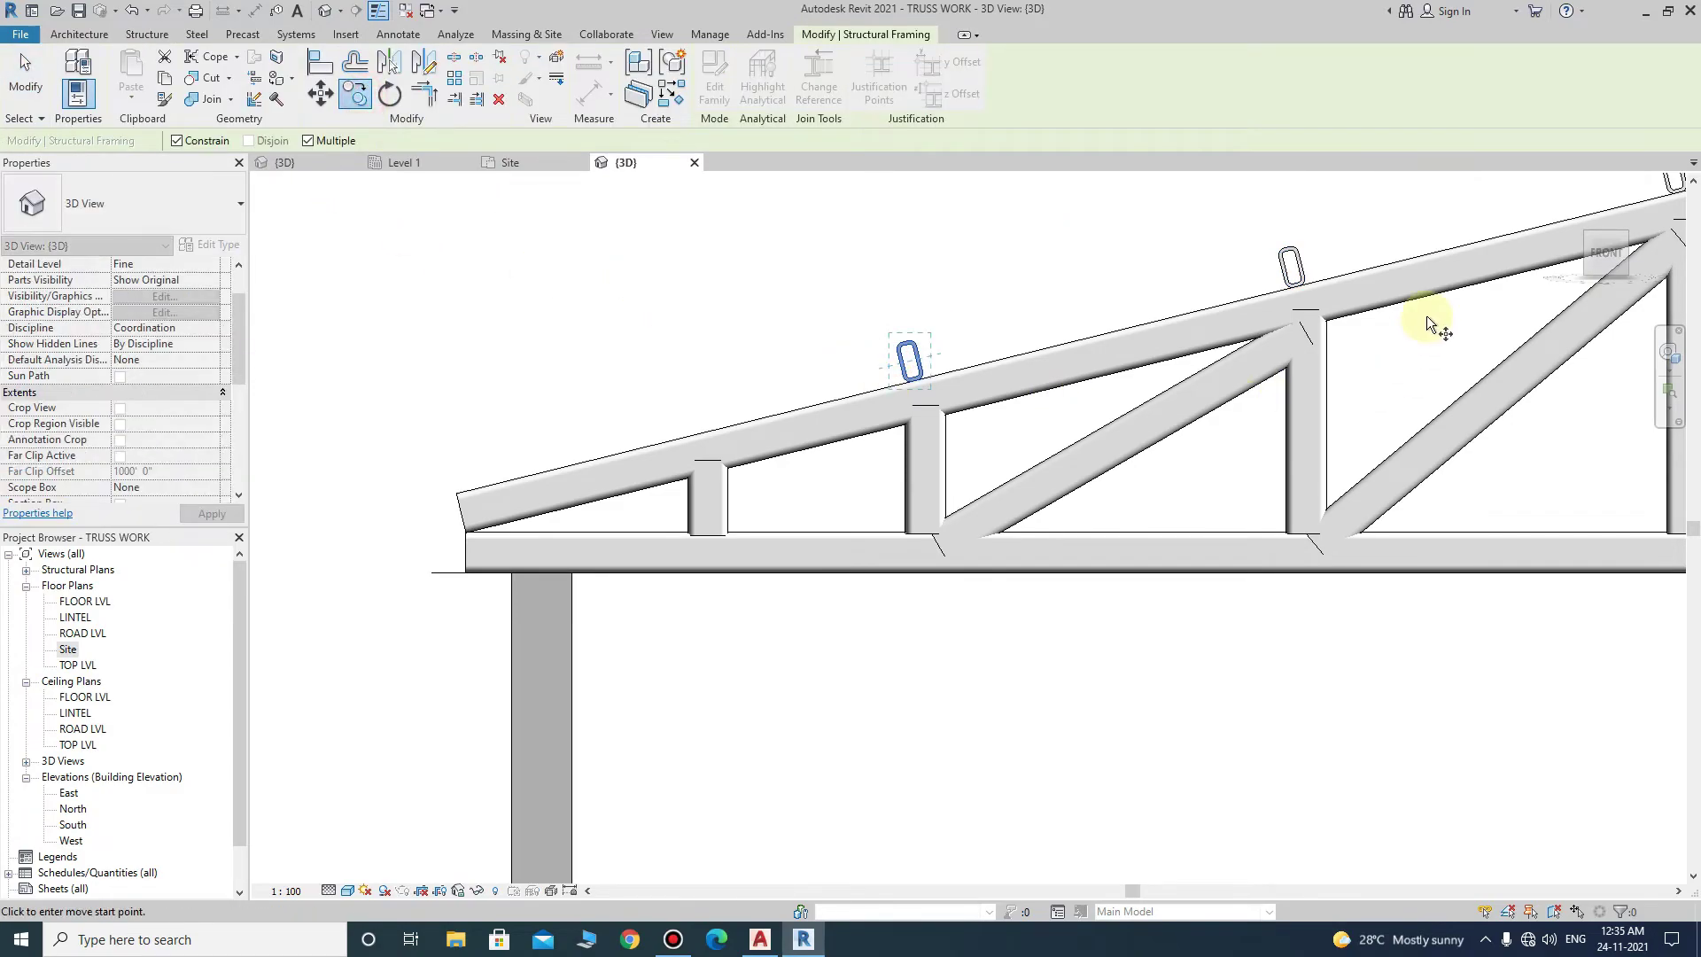
pyautogui.click(1286, 245)
pyautogui.scroll(2, 886, 355)
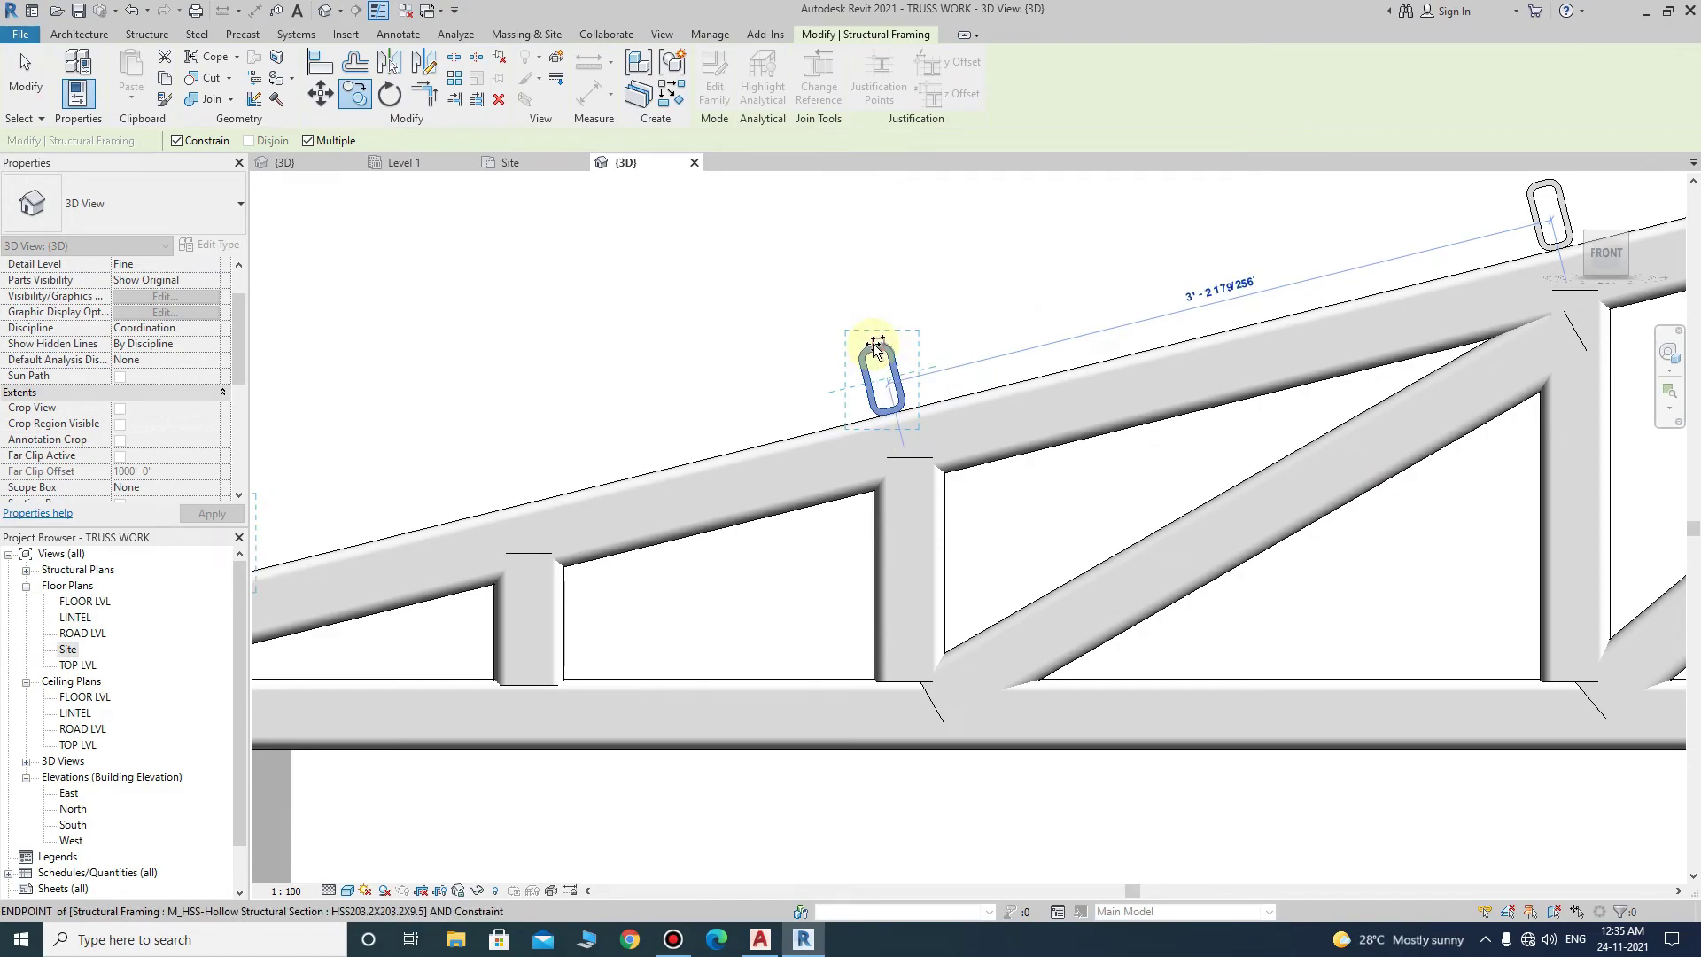
pyautogui.scroll(2, 873, 344)
pyautogui.click(874, 345)
pyautogui.scroll(-3, 895, 403)
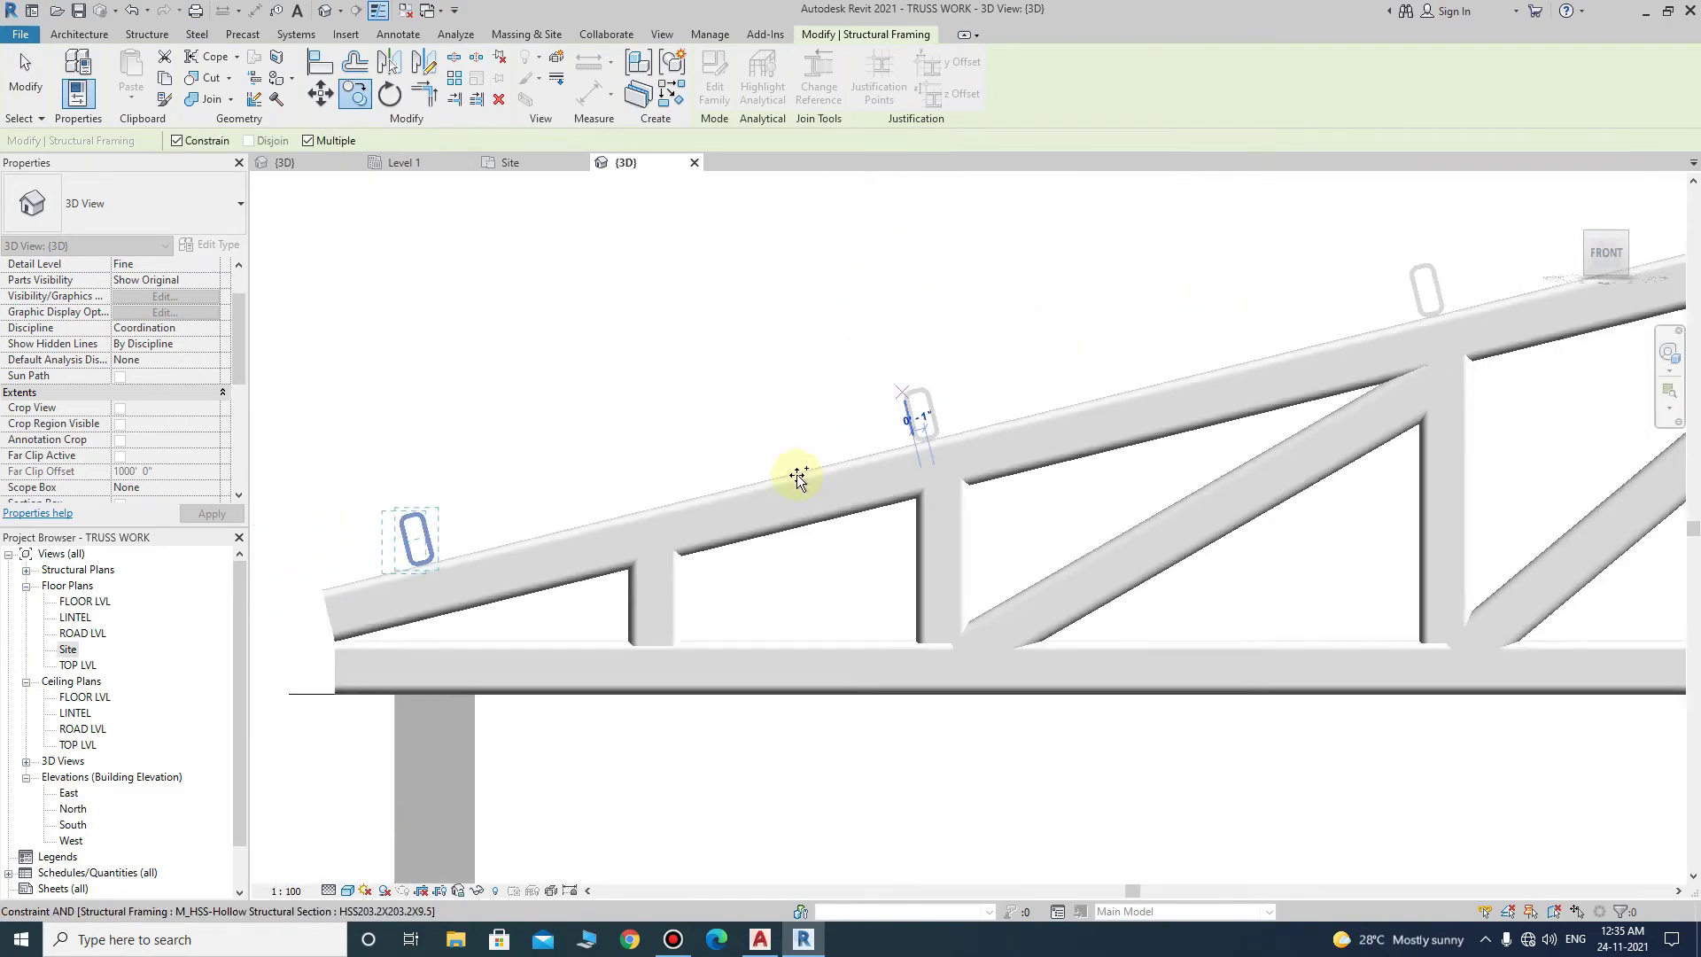
pyautogui.scroll(-2, 802, 483)
pyautogui.click(576, 583)
pyautogui.scroll(-2, 665, 588)
pyautogui.scroll(-1, 596, 576)
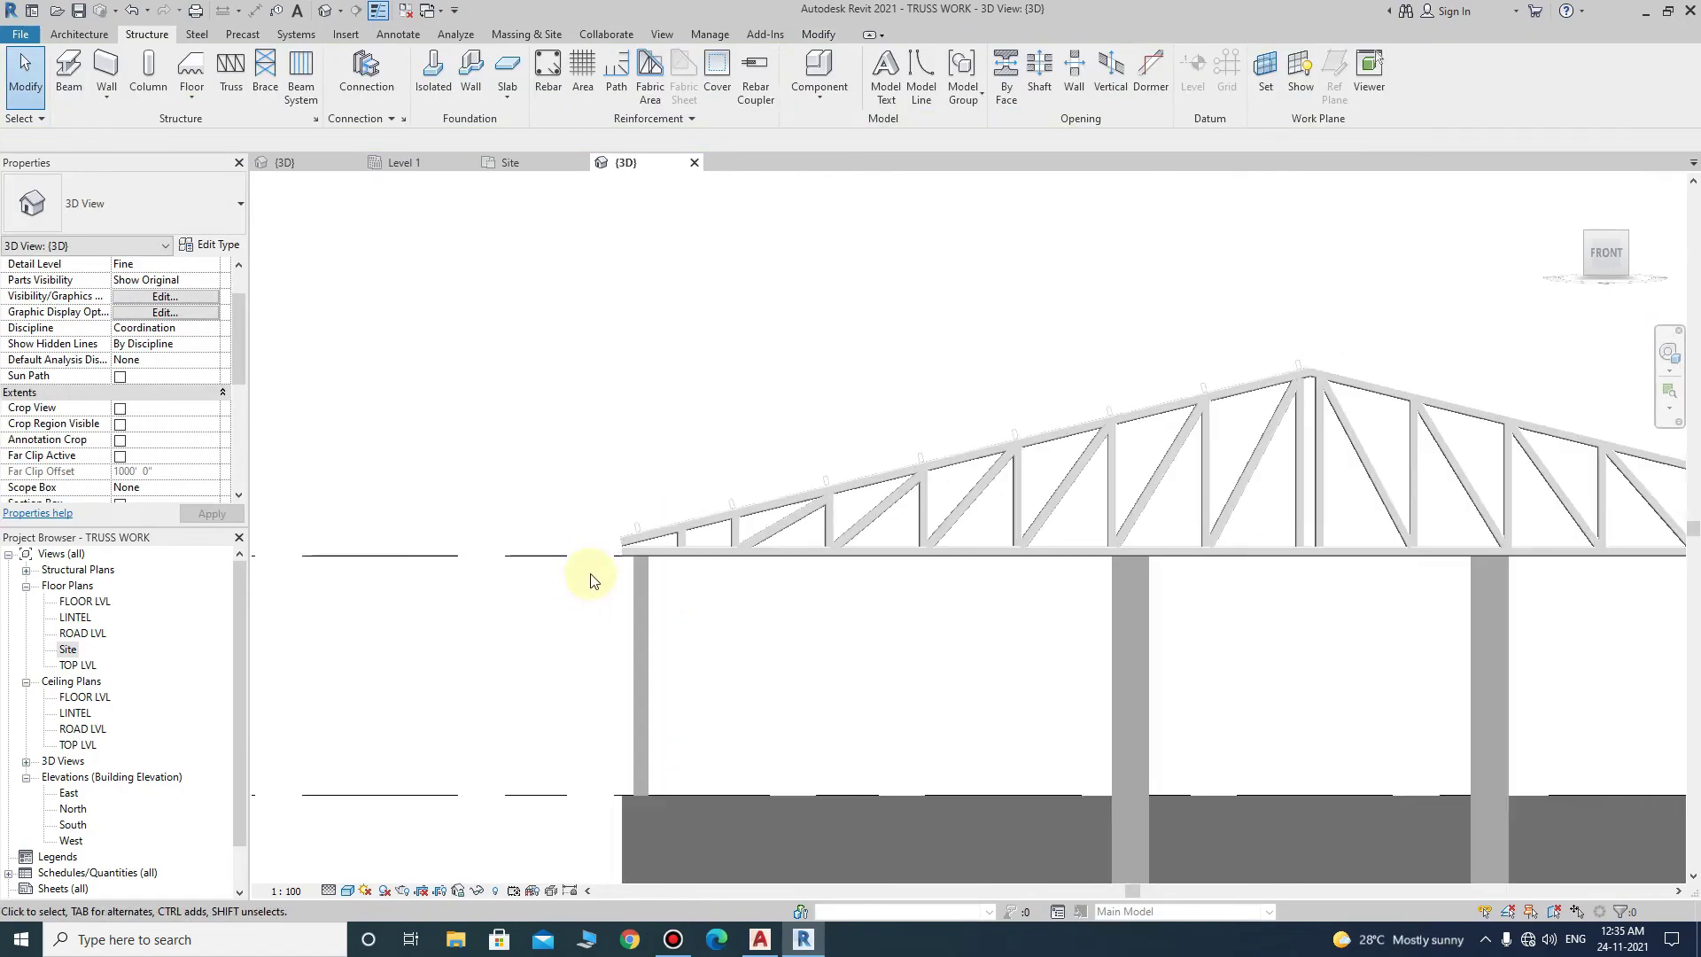
pyautogui.scroll(-2, 607, 382)
pyautogui.scroll(2, 621, 803)
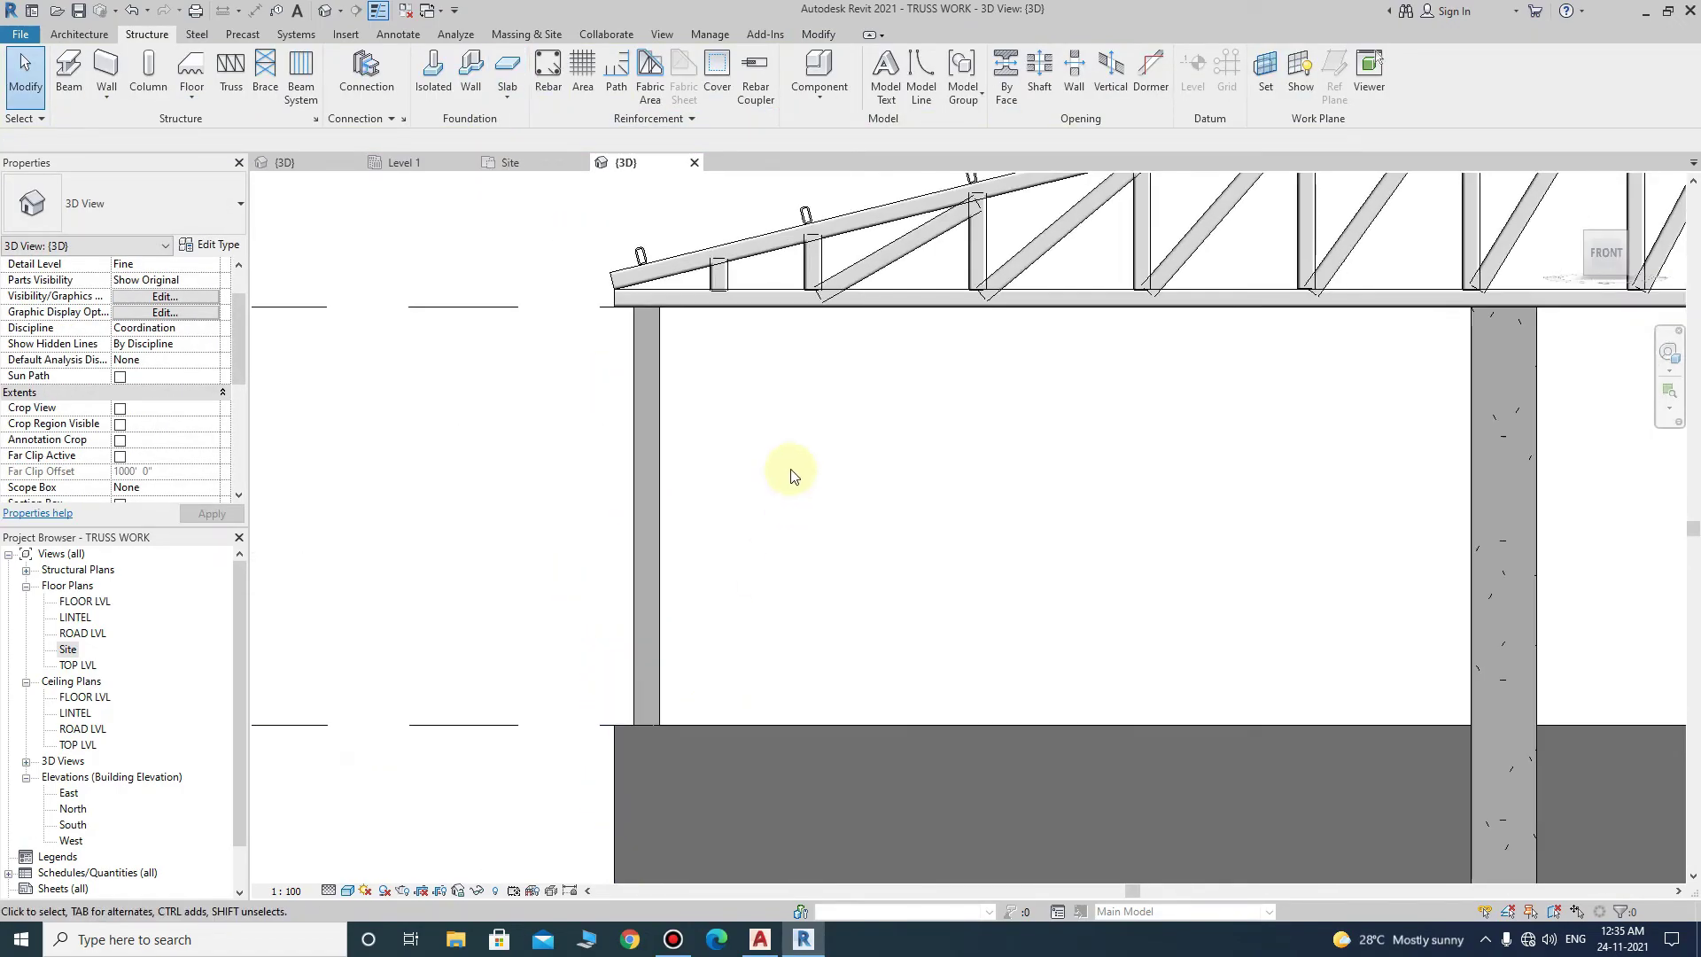
pyautogui.scroll(-1, 790, 470)
pyautogui.scroll(-1, 479, 523)
pyautogui.scroll(-1, 496, 532)
pyautogui.scroll(2, 517, 626)
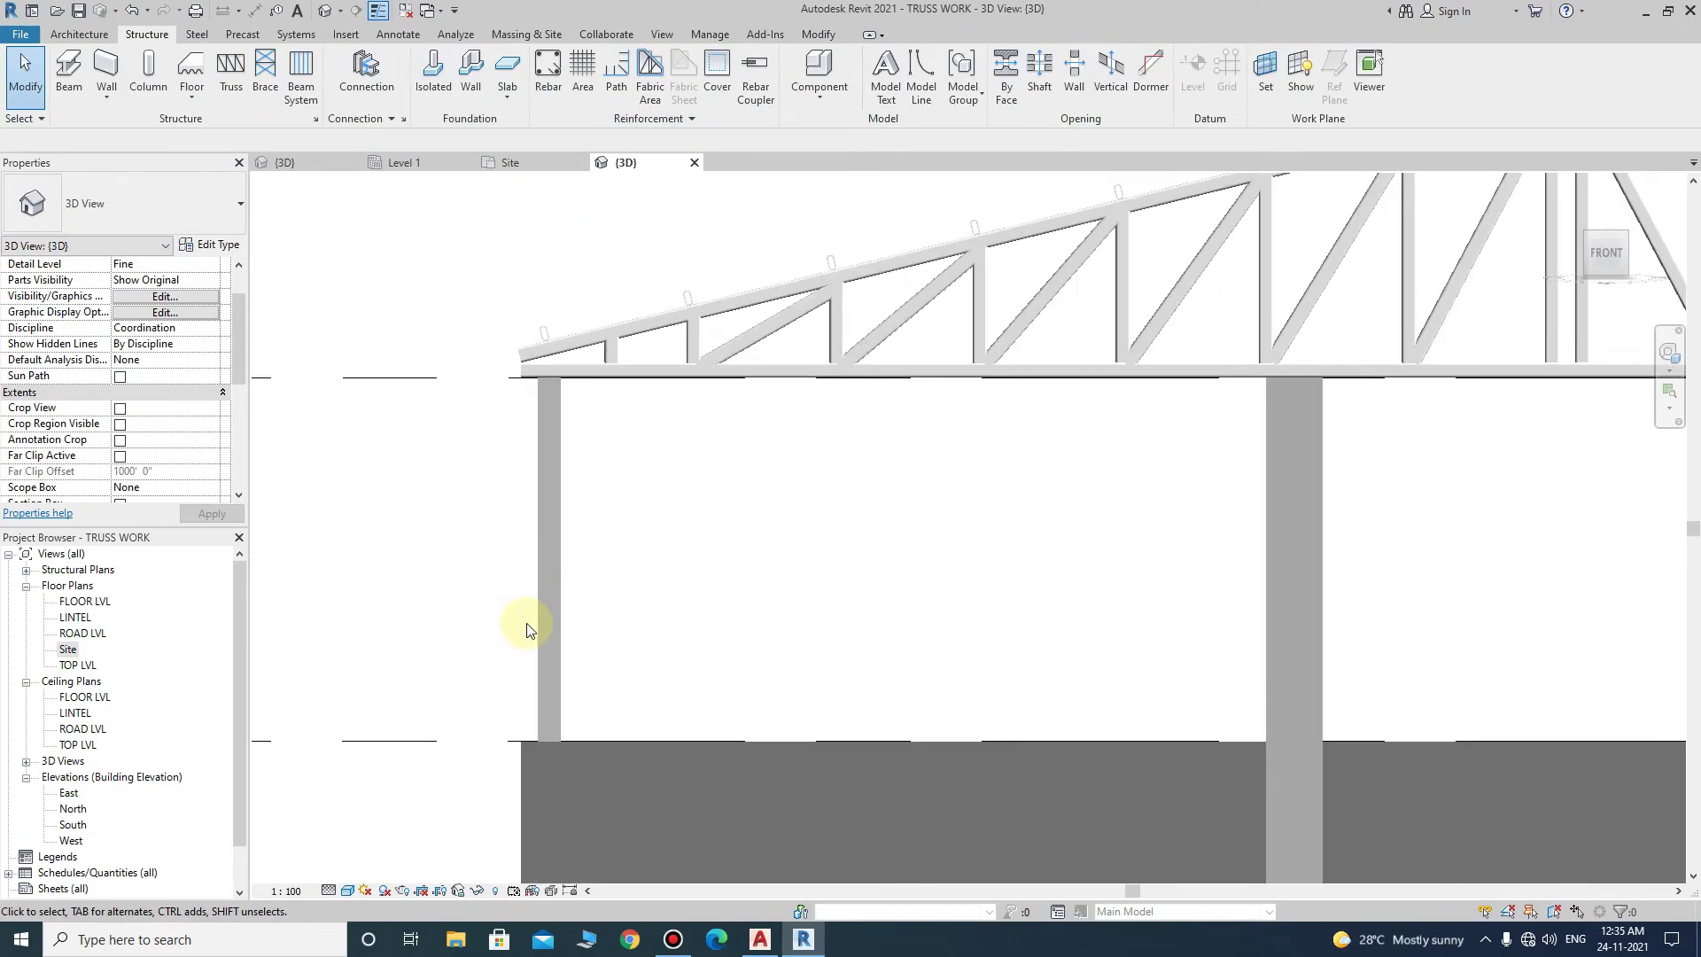
pyautogui.scroll(1, 541, 444)
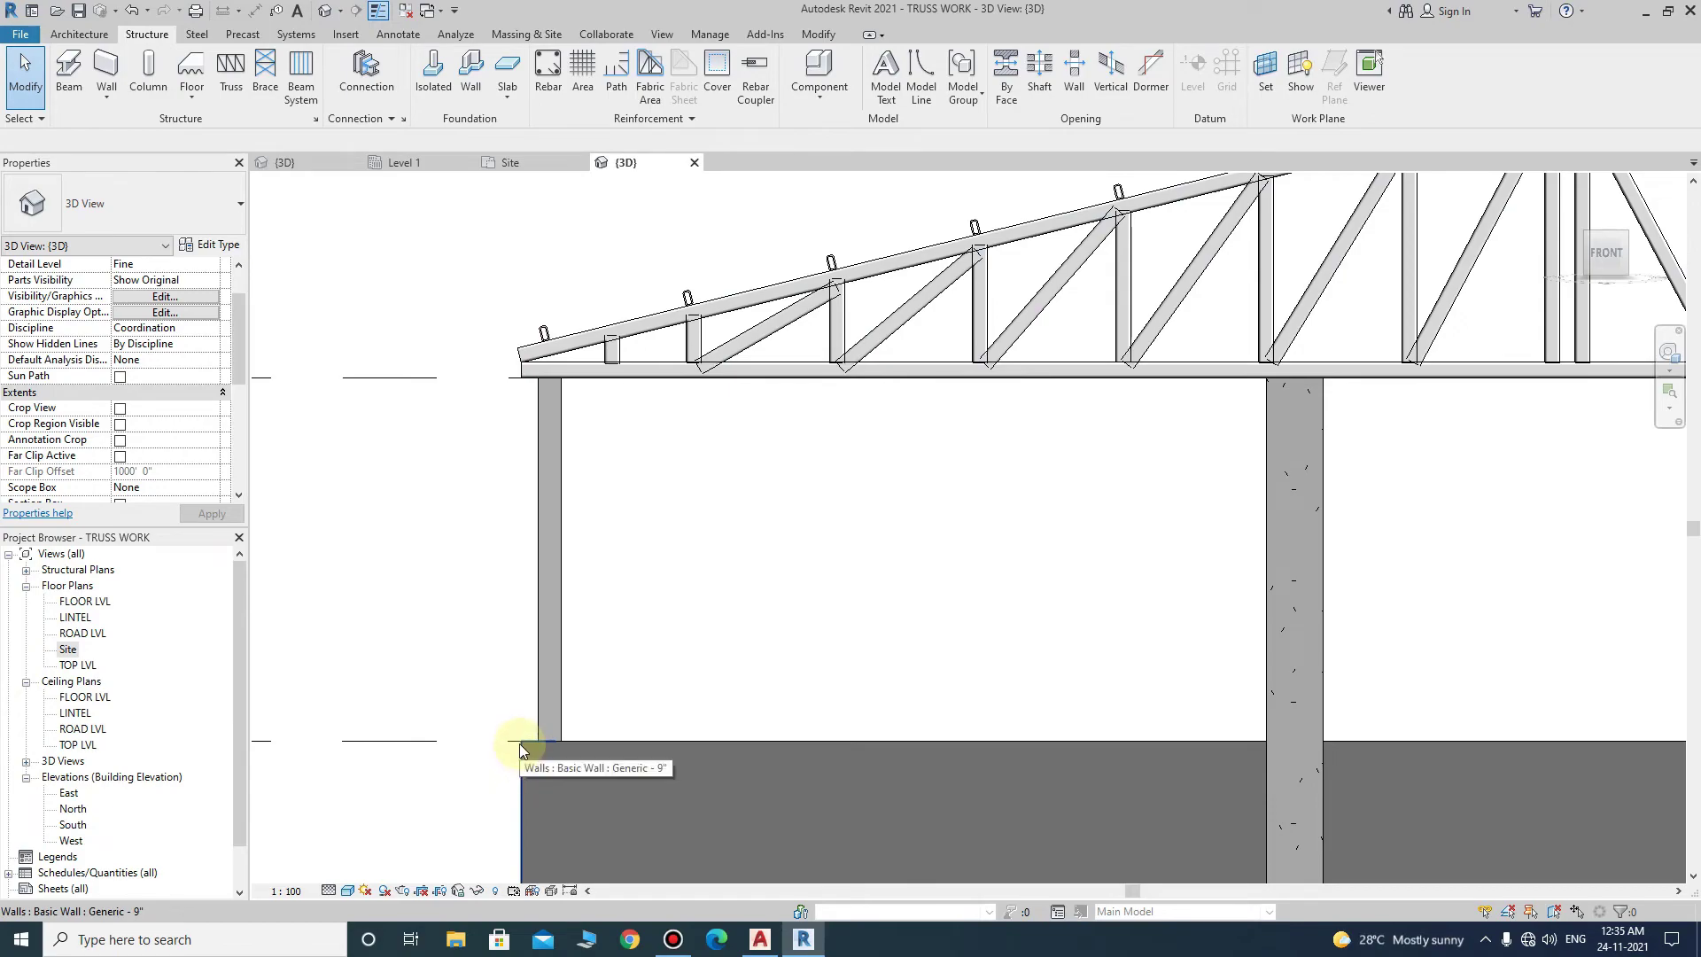
# - Close the Site tab and reopen the Site floor plan
pyautogui.click(405, 13)
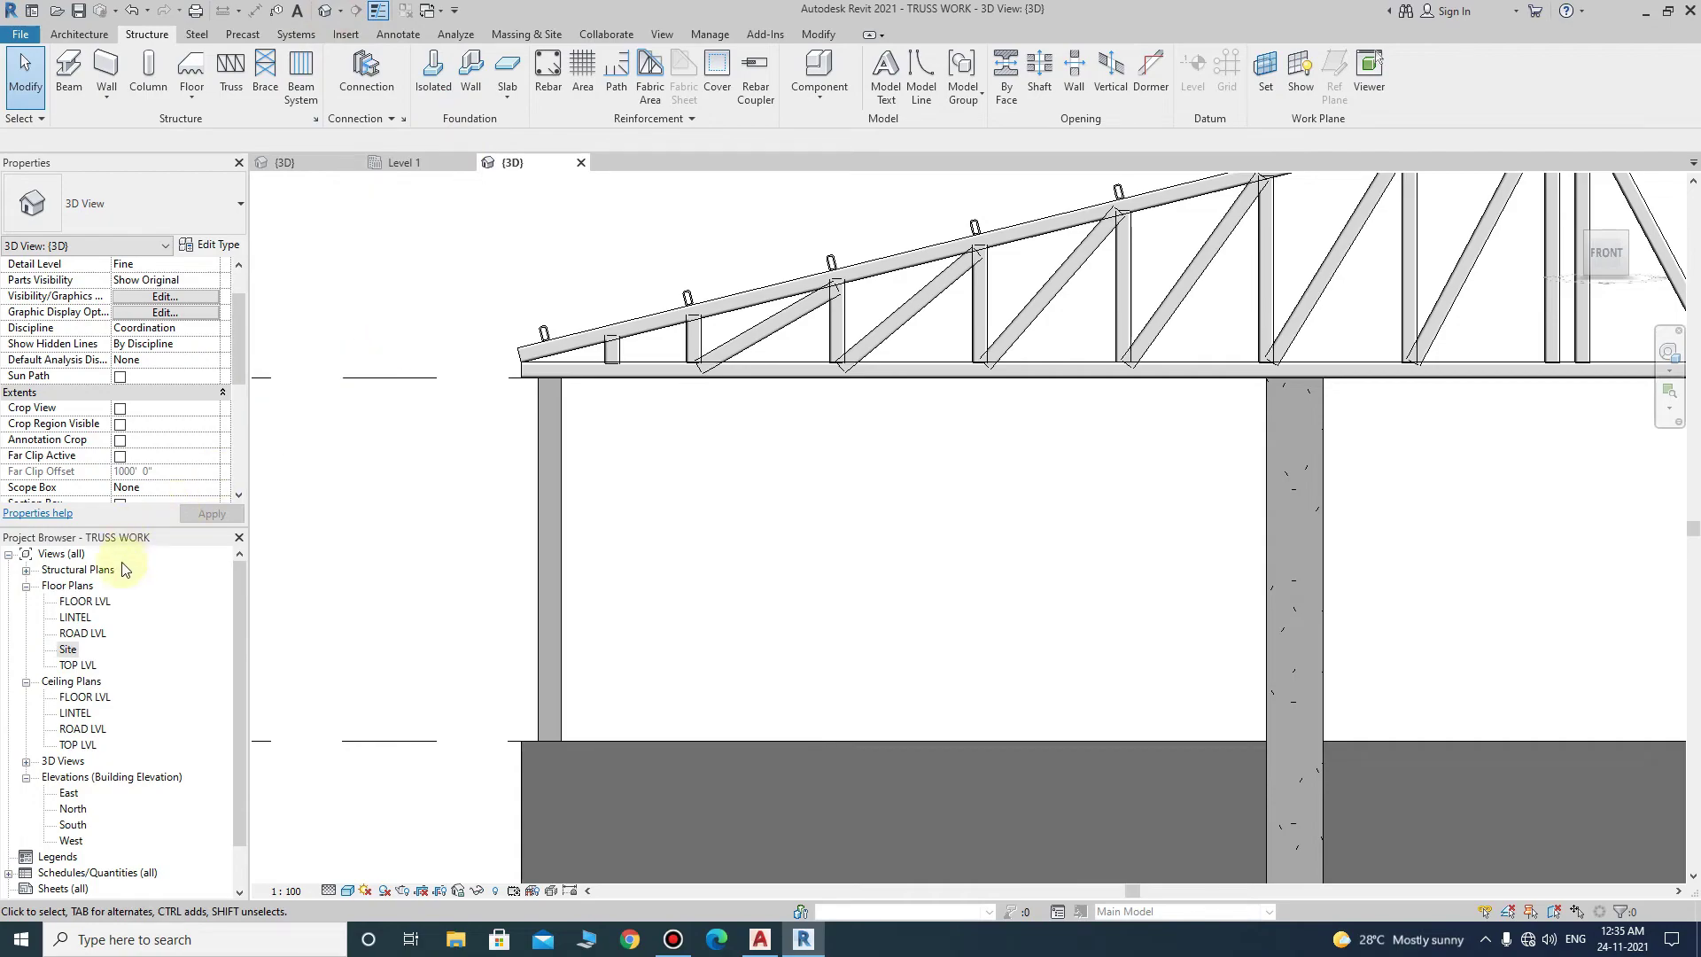
pyautogui.doubleClick(87, 603)
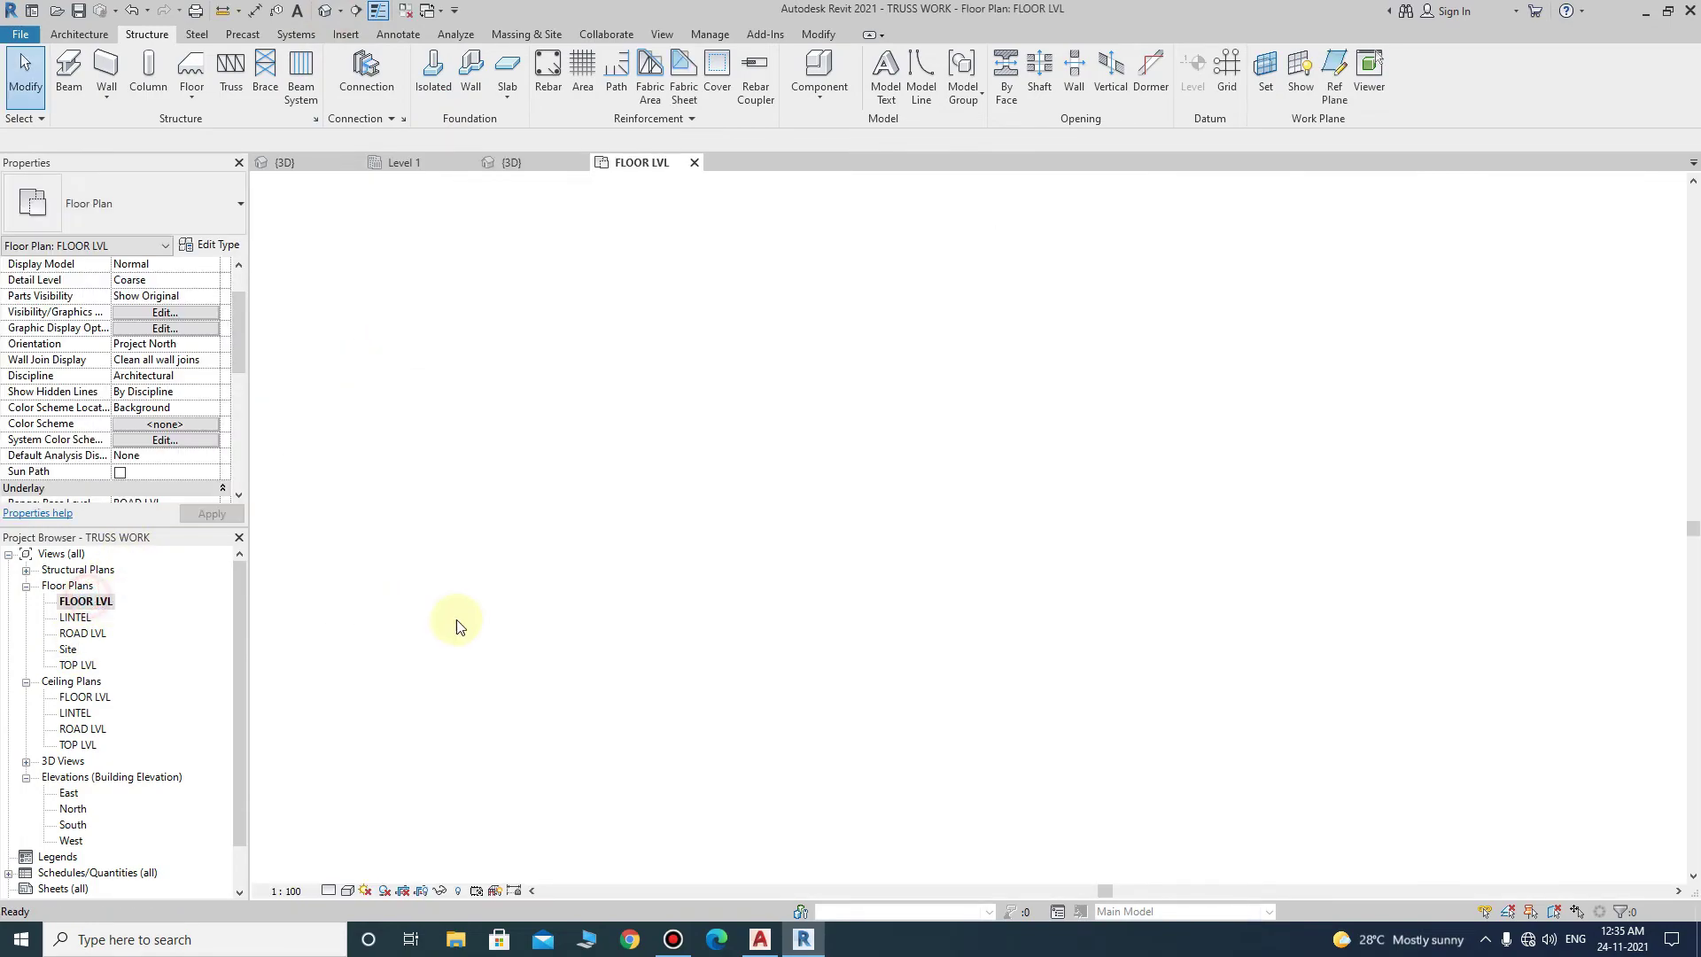
pyautogui.doubleClick(69, 648)
pyautogui.scroll(3, 797, 570)
pyautogui.scroll(2, 759, 520)
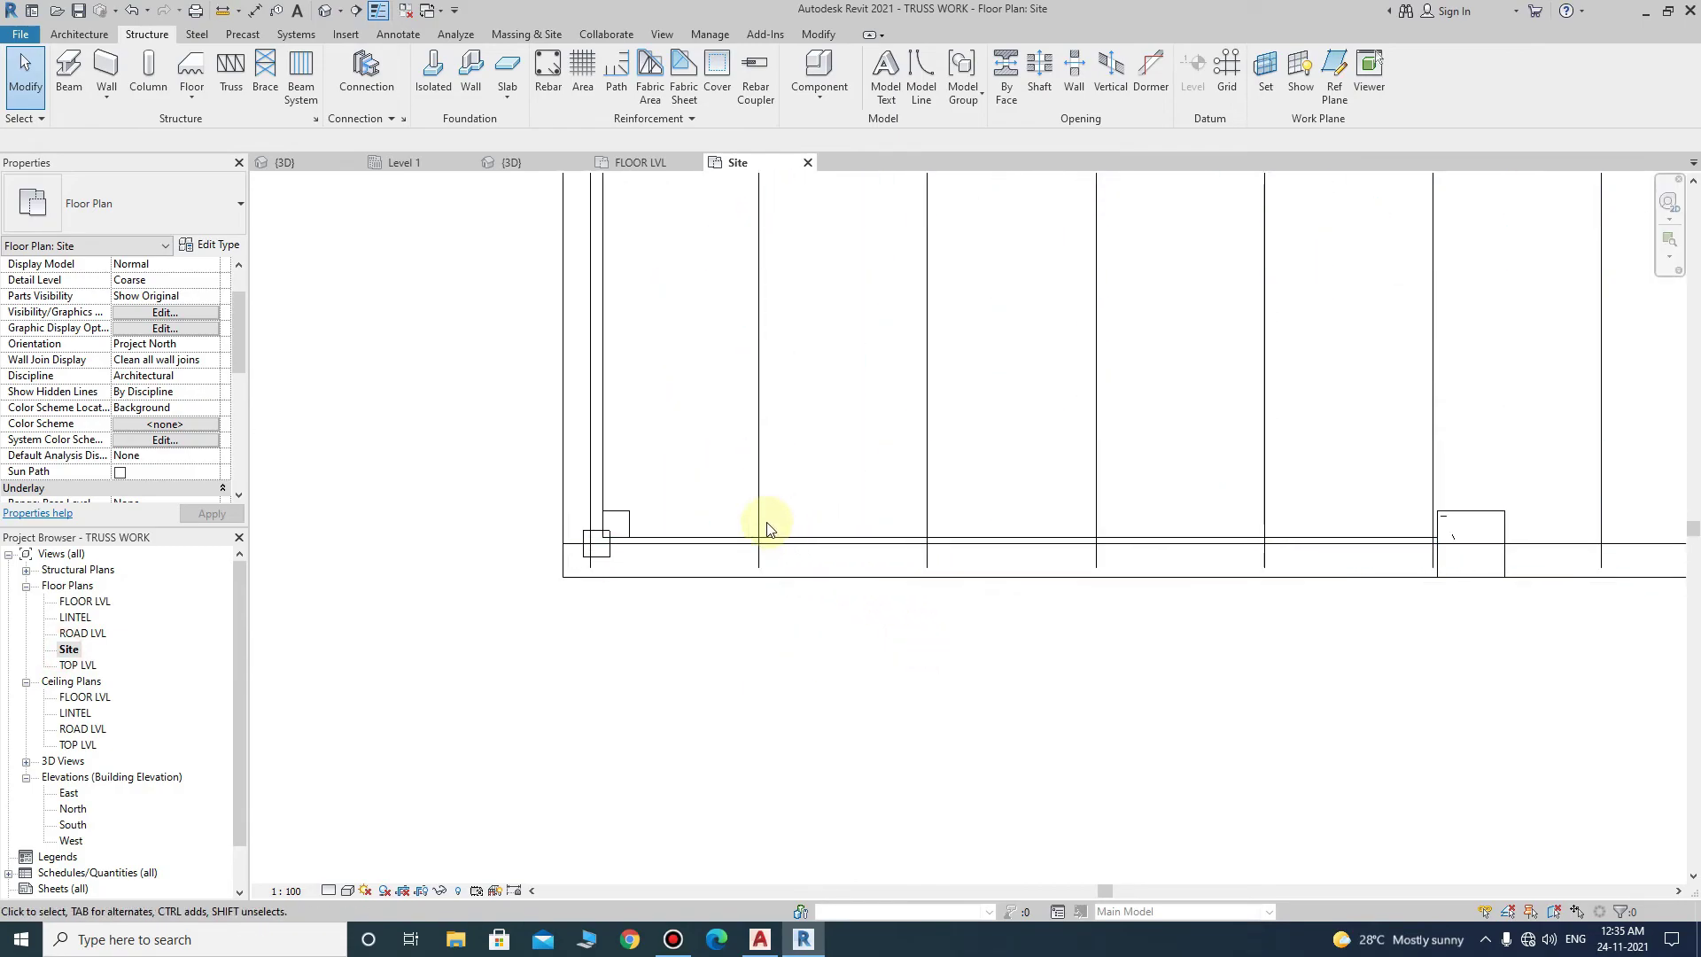
# - Edit the purlin beam system's boundary, offsetting its bottom line further down
pyautogui.click(760, 520)
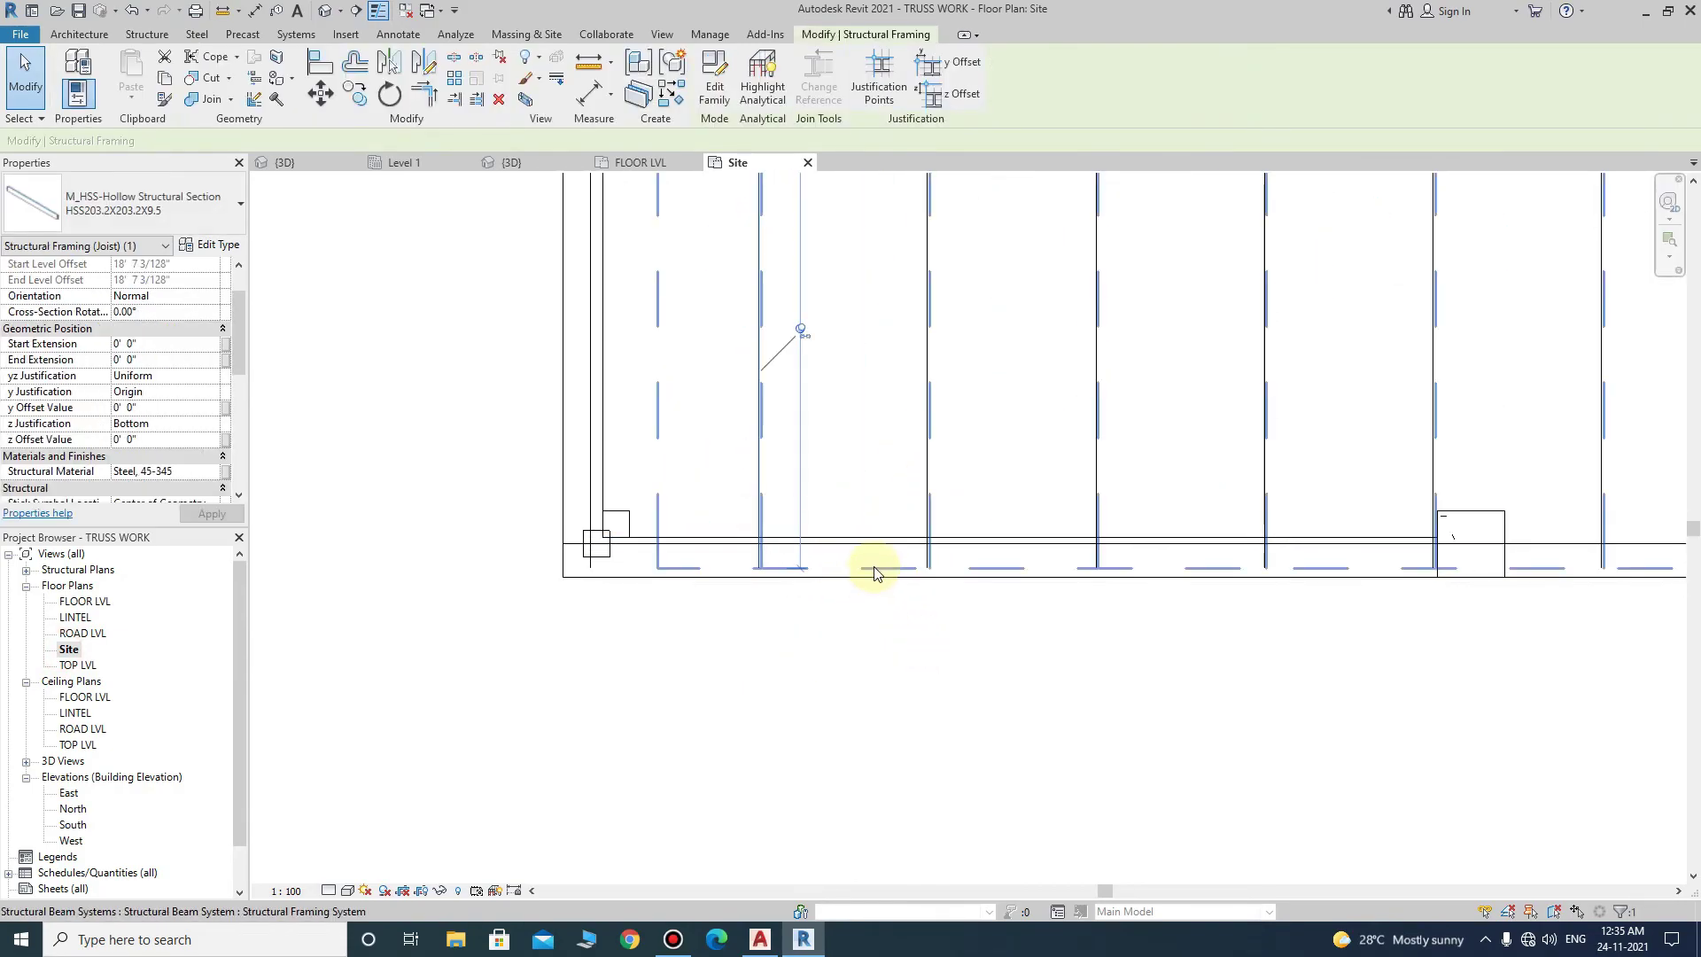
pyautogui.click(873, 570)
pyautogui.click(721, 82)
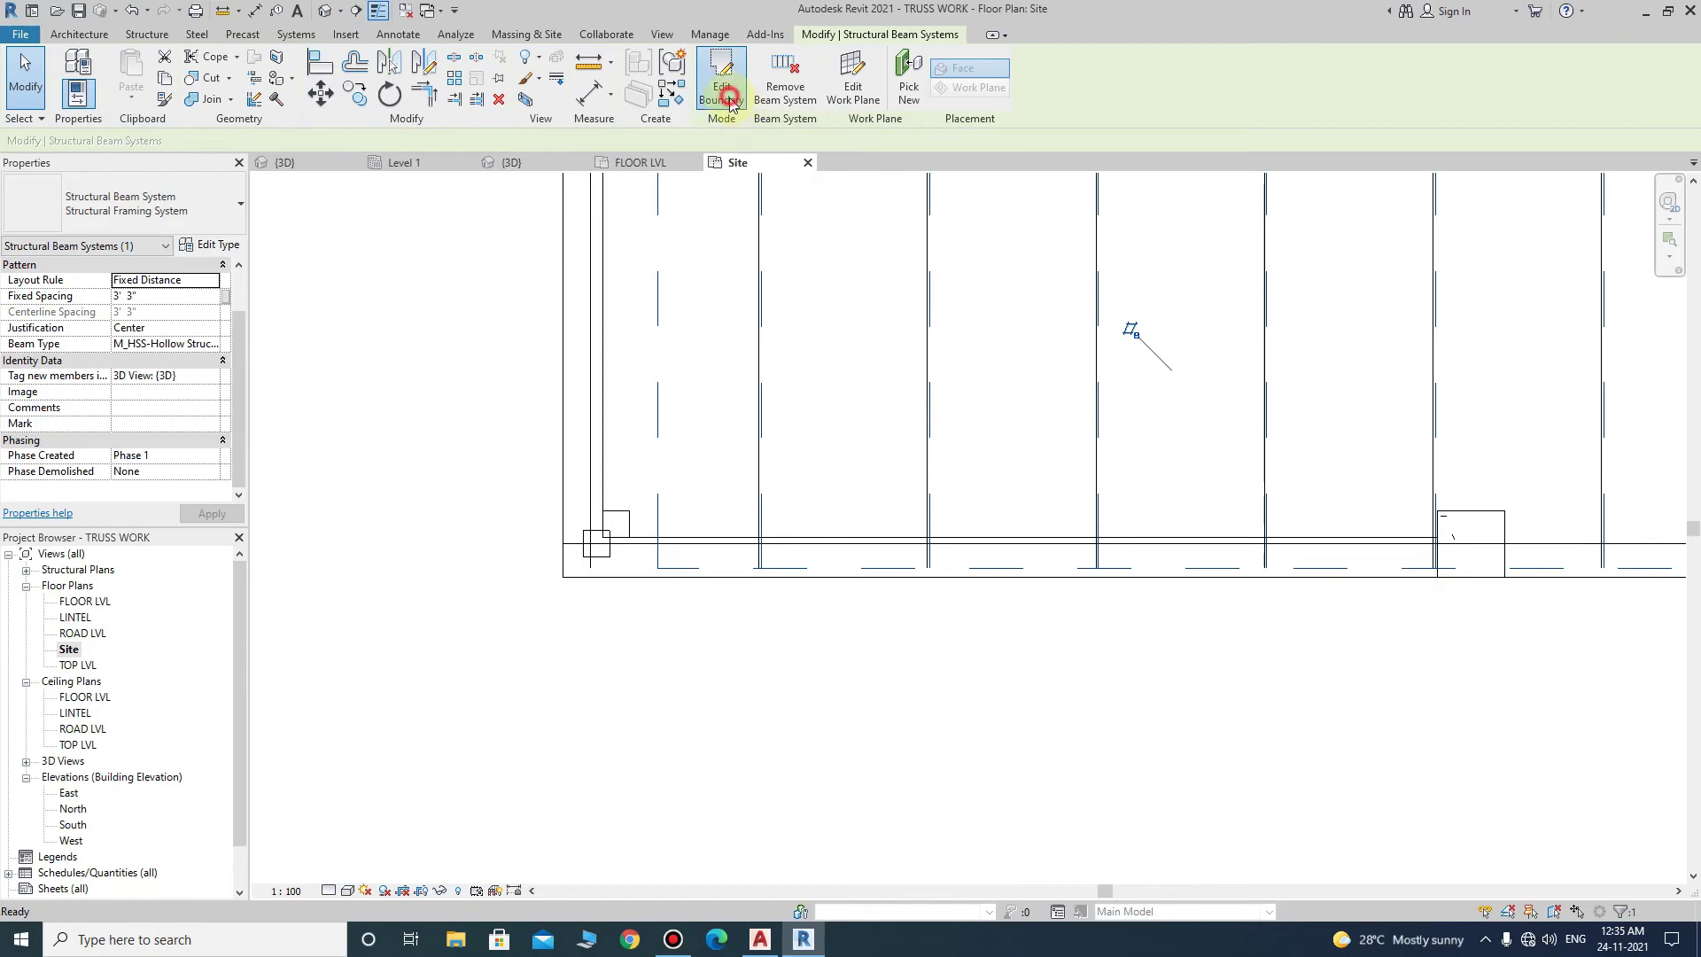
pyautogui.scroll(-1, 704, 594)
pyautogui.scroll(-1, 709, 620)
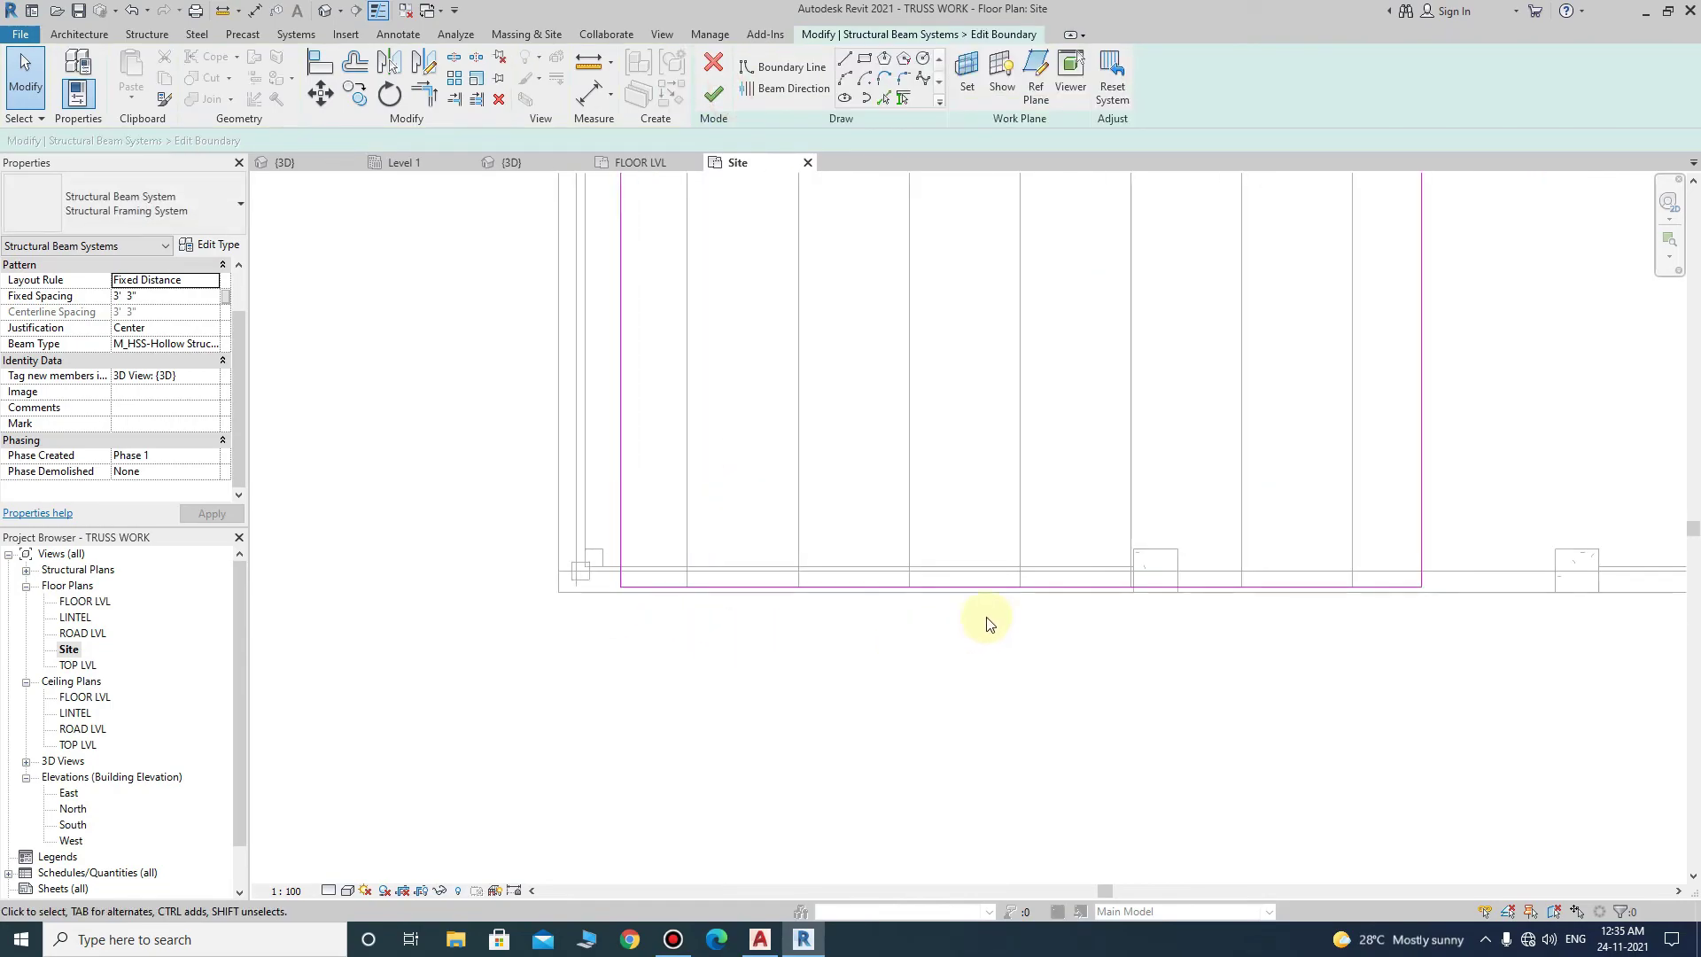
pyautogui.scroll(1, 631, 595)
pyautogui.click(647, 588)
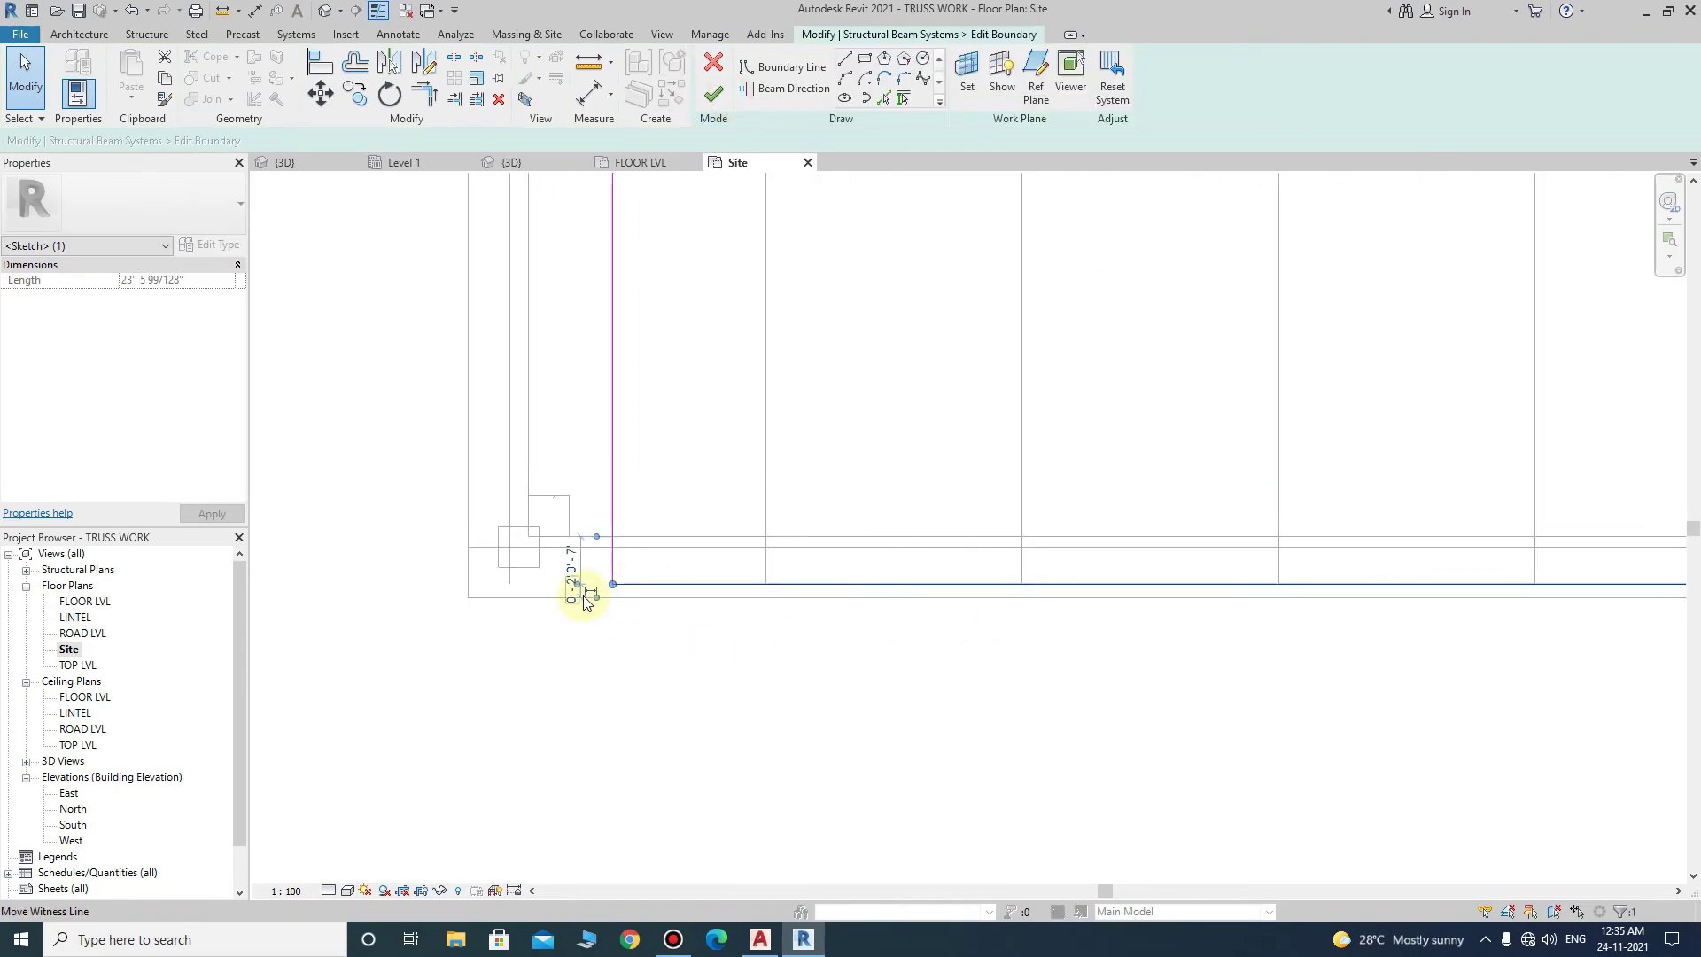
pyautogui.scroll(2, 576, 596)
pyautogui.scroll(1, 567, 602)
pyautogui.click(598, 567)
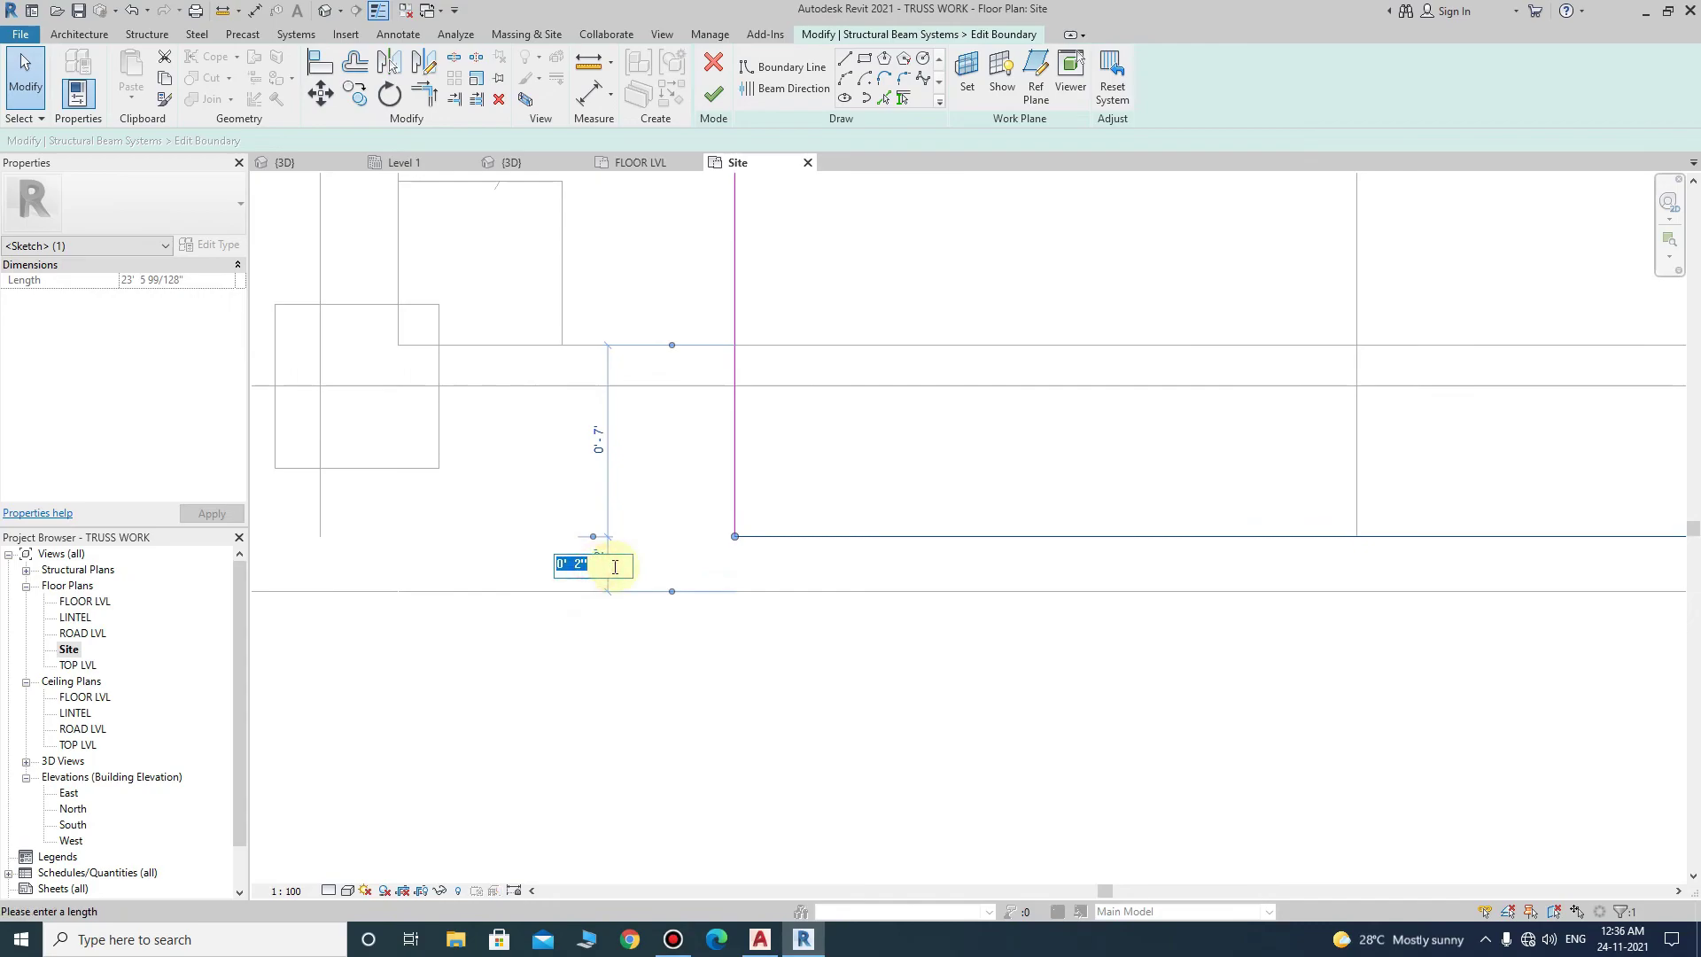
pyautogui.press('Return')
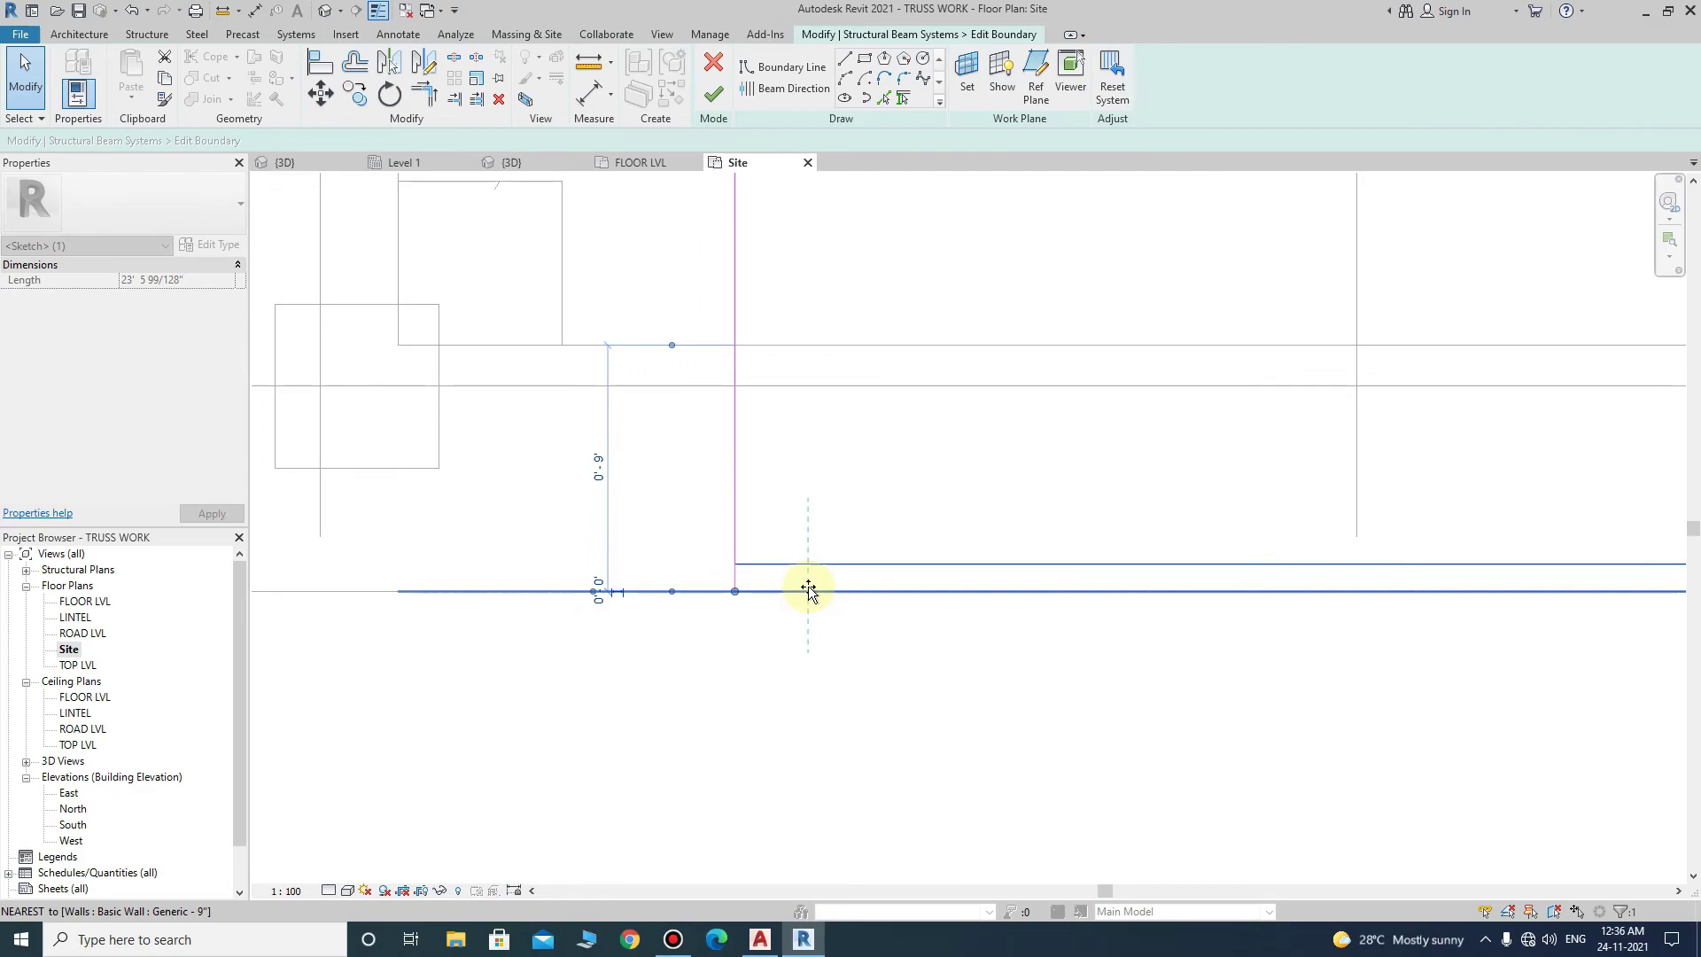
# - Drag the top boundary line further up and finish, regenerating the 3' 3" spaced purlins
pyautogui.scroll(-2, 630, 702)
pyautogui.scroll(-2, 625, 749)
pyautogui.scroll(2, 654, 228)
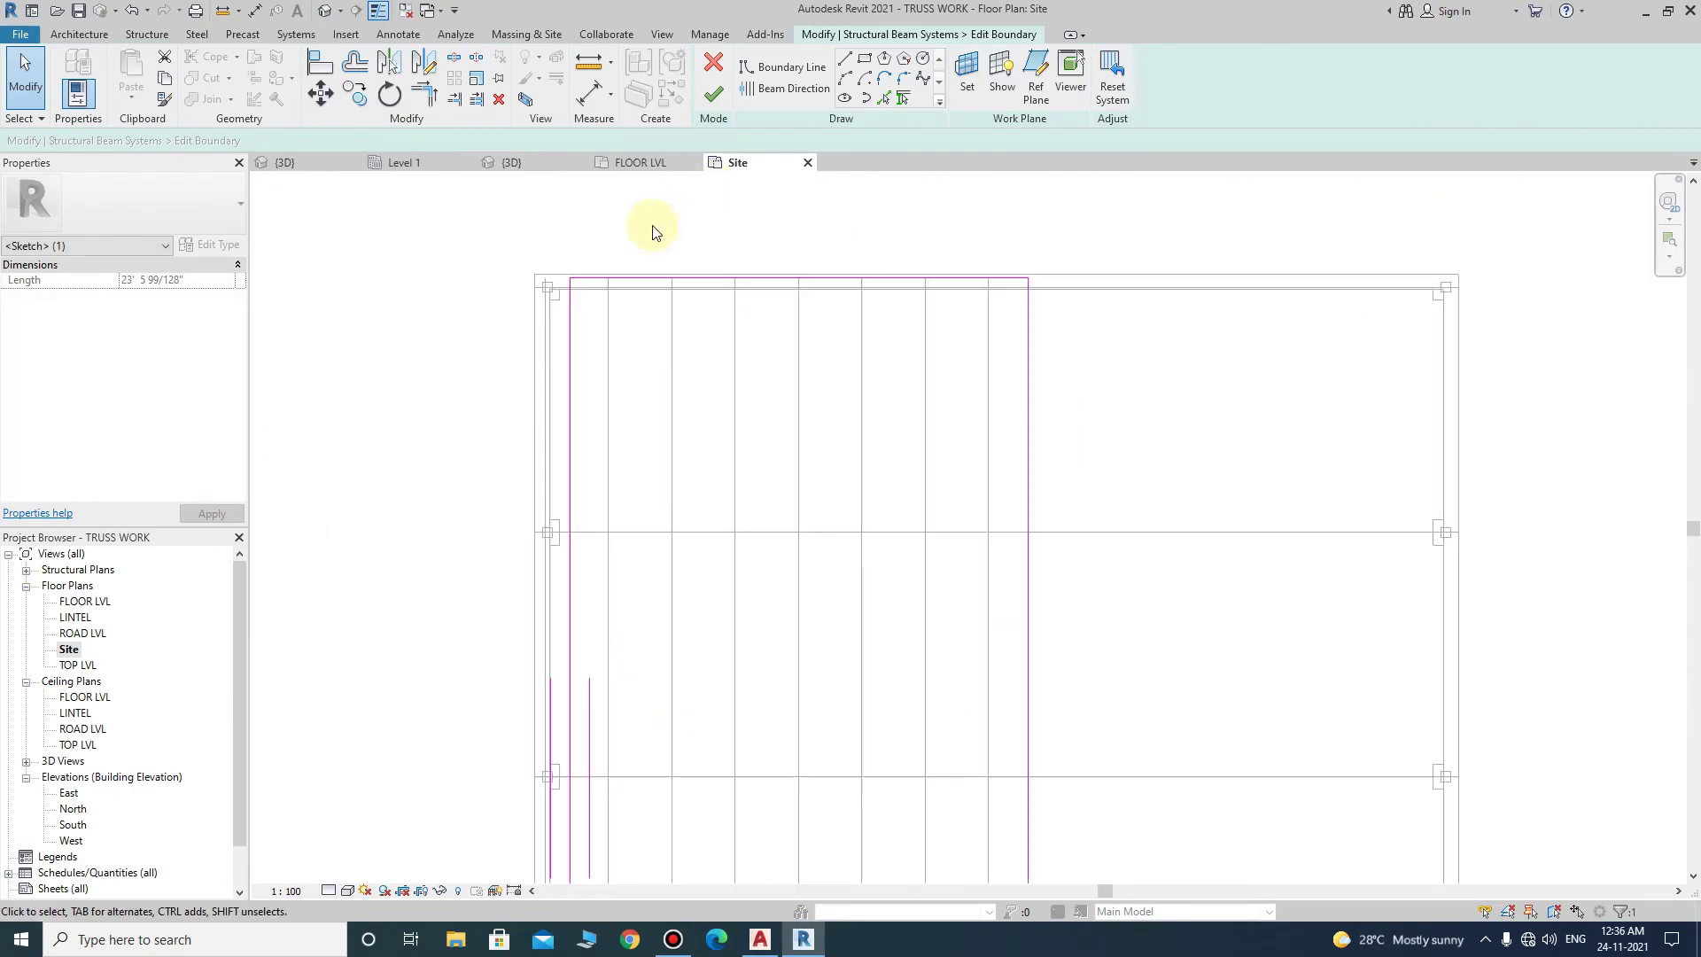
pyautogui.scroll(4, 531, 304)
pyautogui.scroll(3, 518, 380)
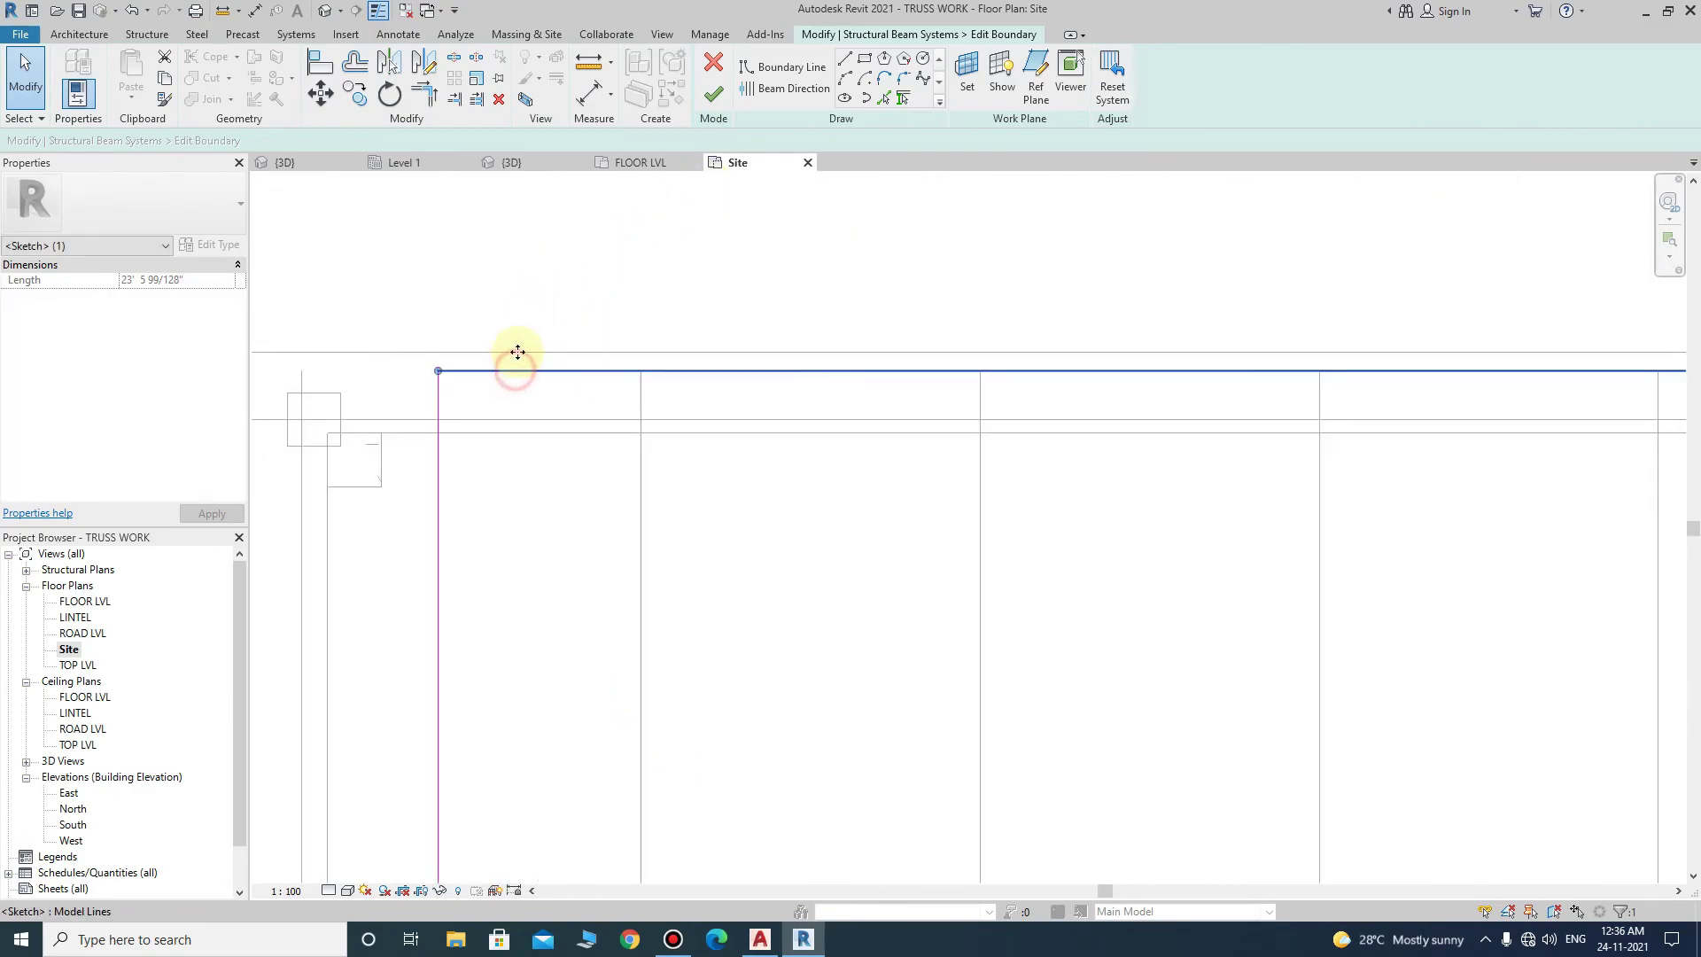
pyautogui.moveTo(516, 370); pyautogui.dragTo(517, 352)
pyautogui.click(712, 98)
pyautogui.scroll(-2, 577, 428)
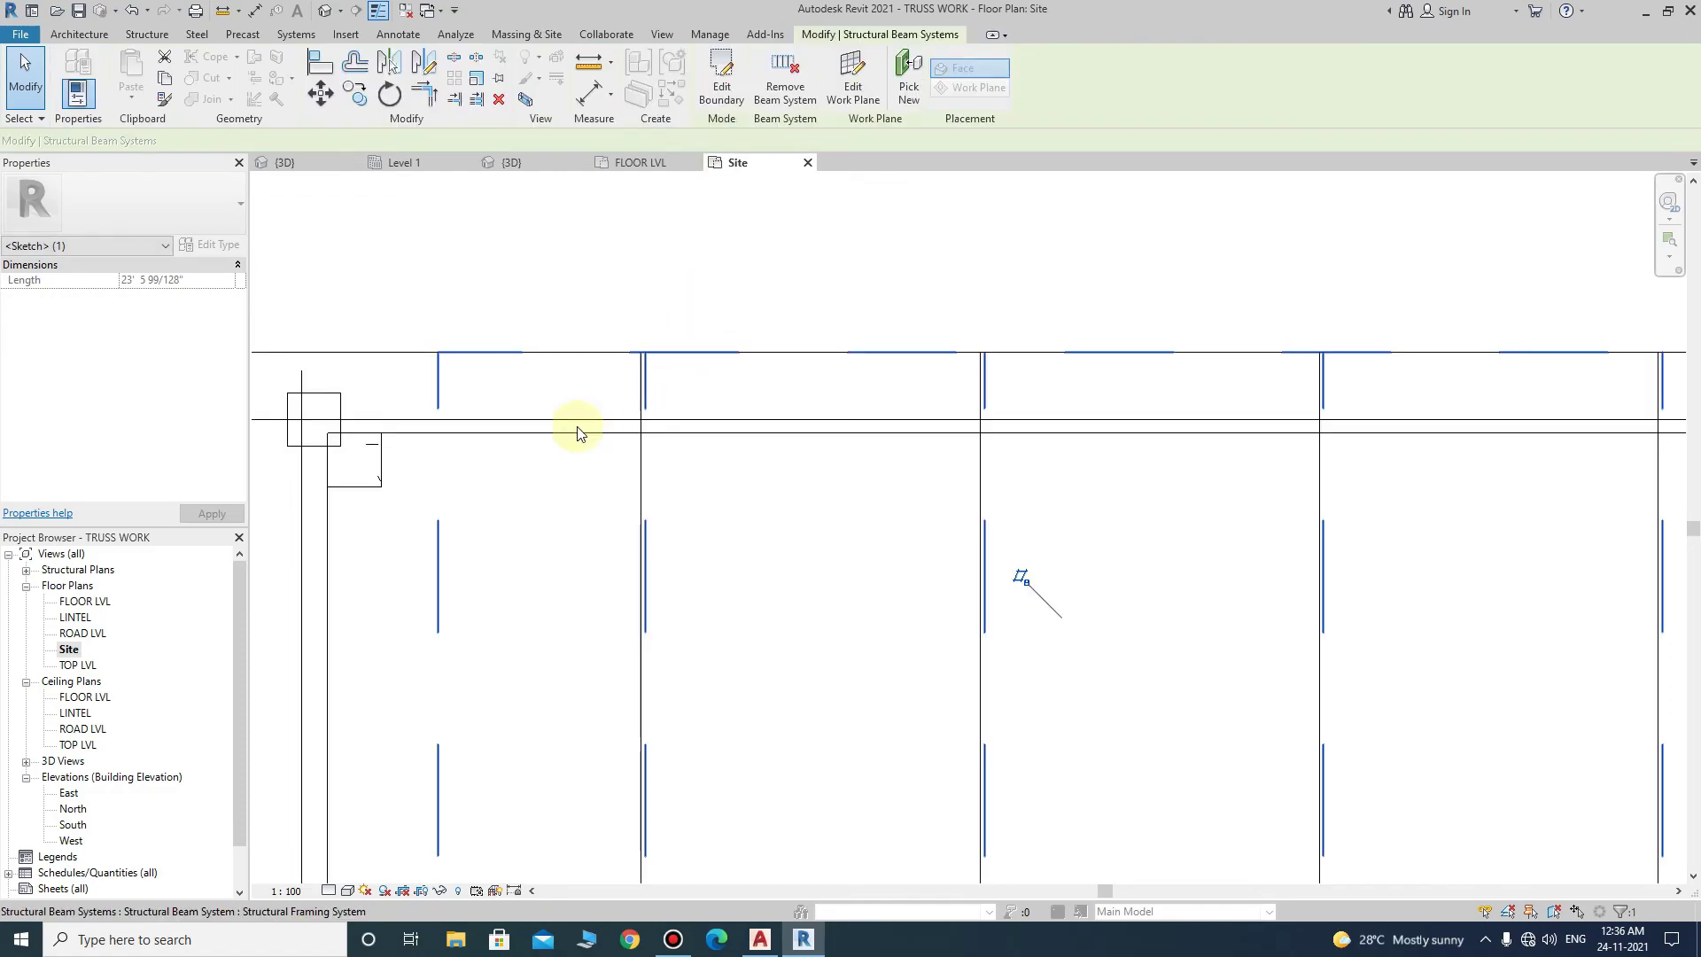
pyautogui.scroll(-2, 532, 342)
pyautogui.scroll(-1, 531, 342)
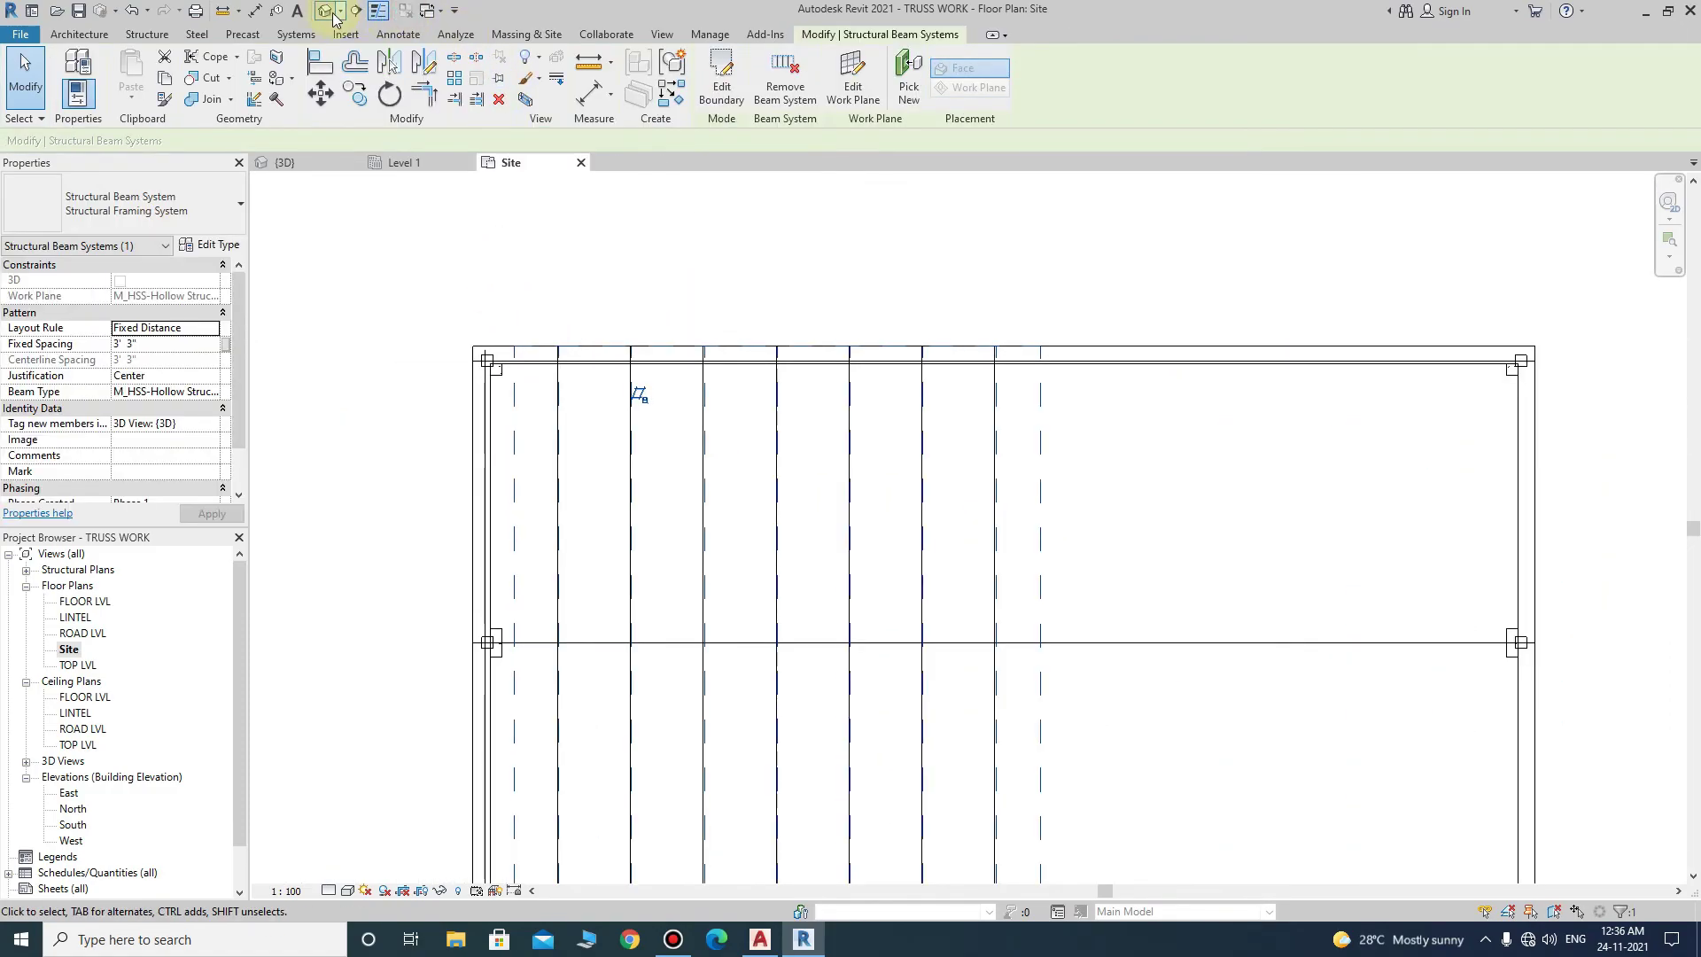
# - Select the apex purlin in 3D and view the roof from the Top
pyautogui.scroll(3, 673, 461)
pyautogui.scroll(2, 683, 437)
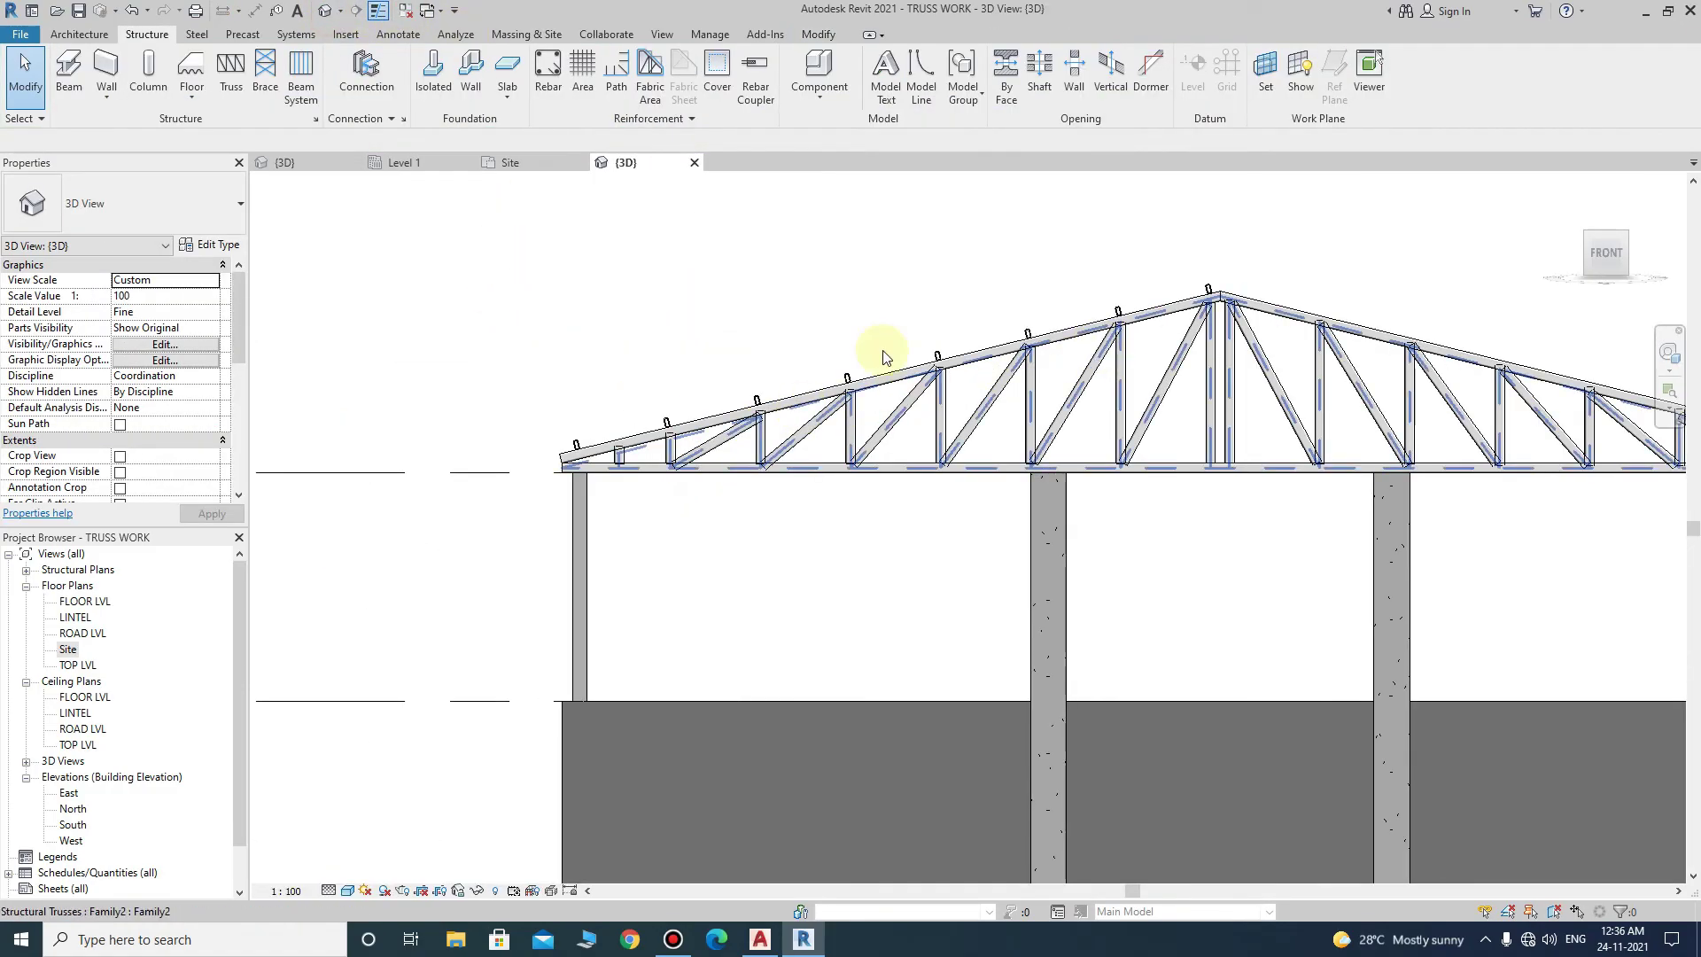
pyautogui.scroll(1, 1253, 265)
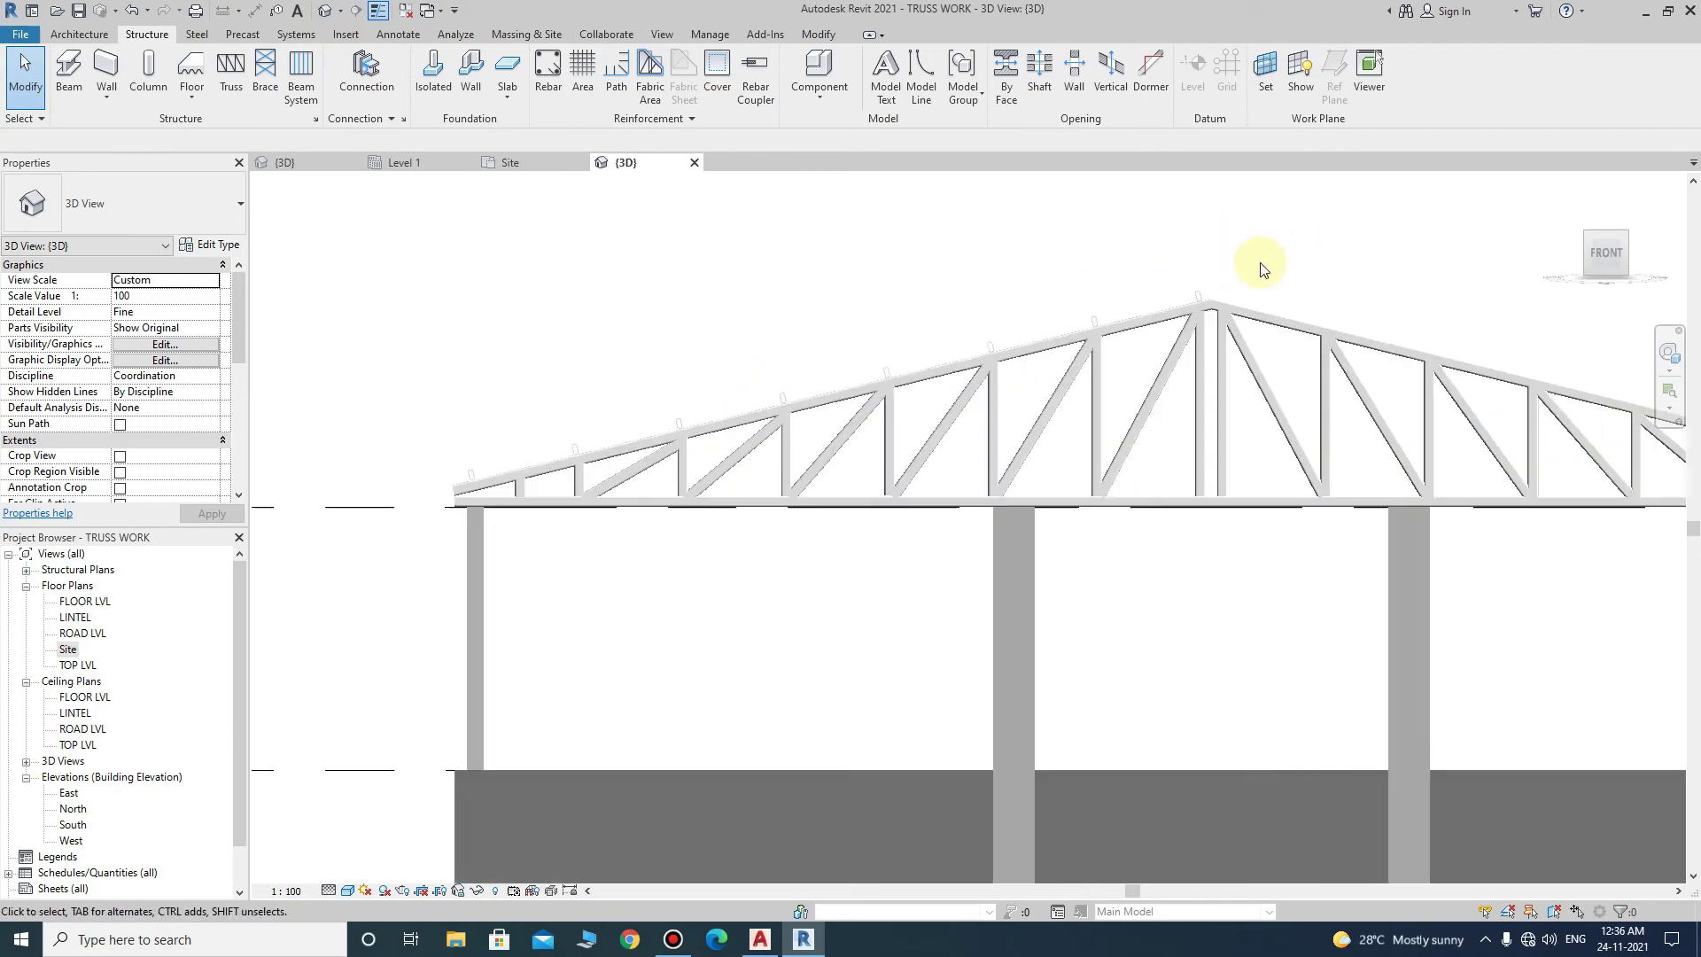
pyautogui.scroll(3, 1177, 331)
pyautogui.click(1114, 340)
pyautogui.scroll(-3, 1120, 341)
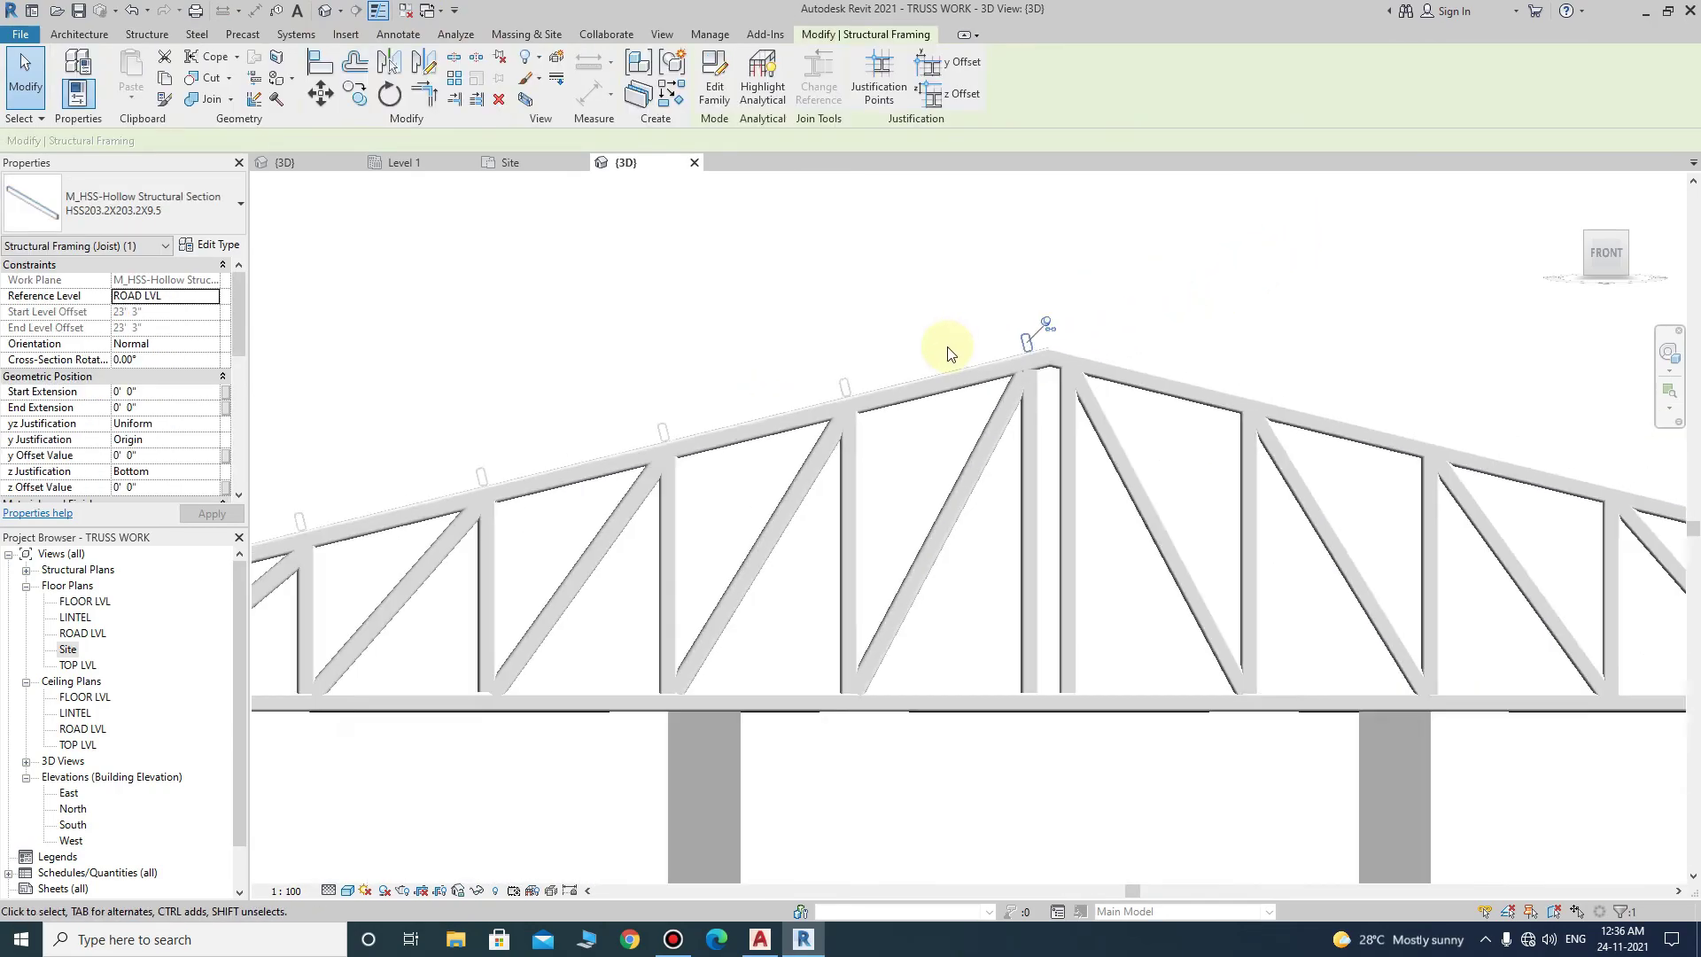
pyautogui.click(429, 75)
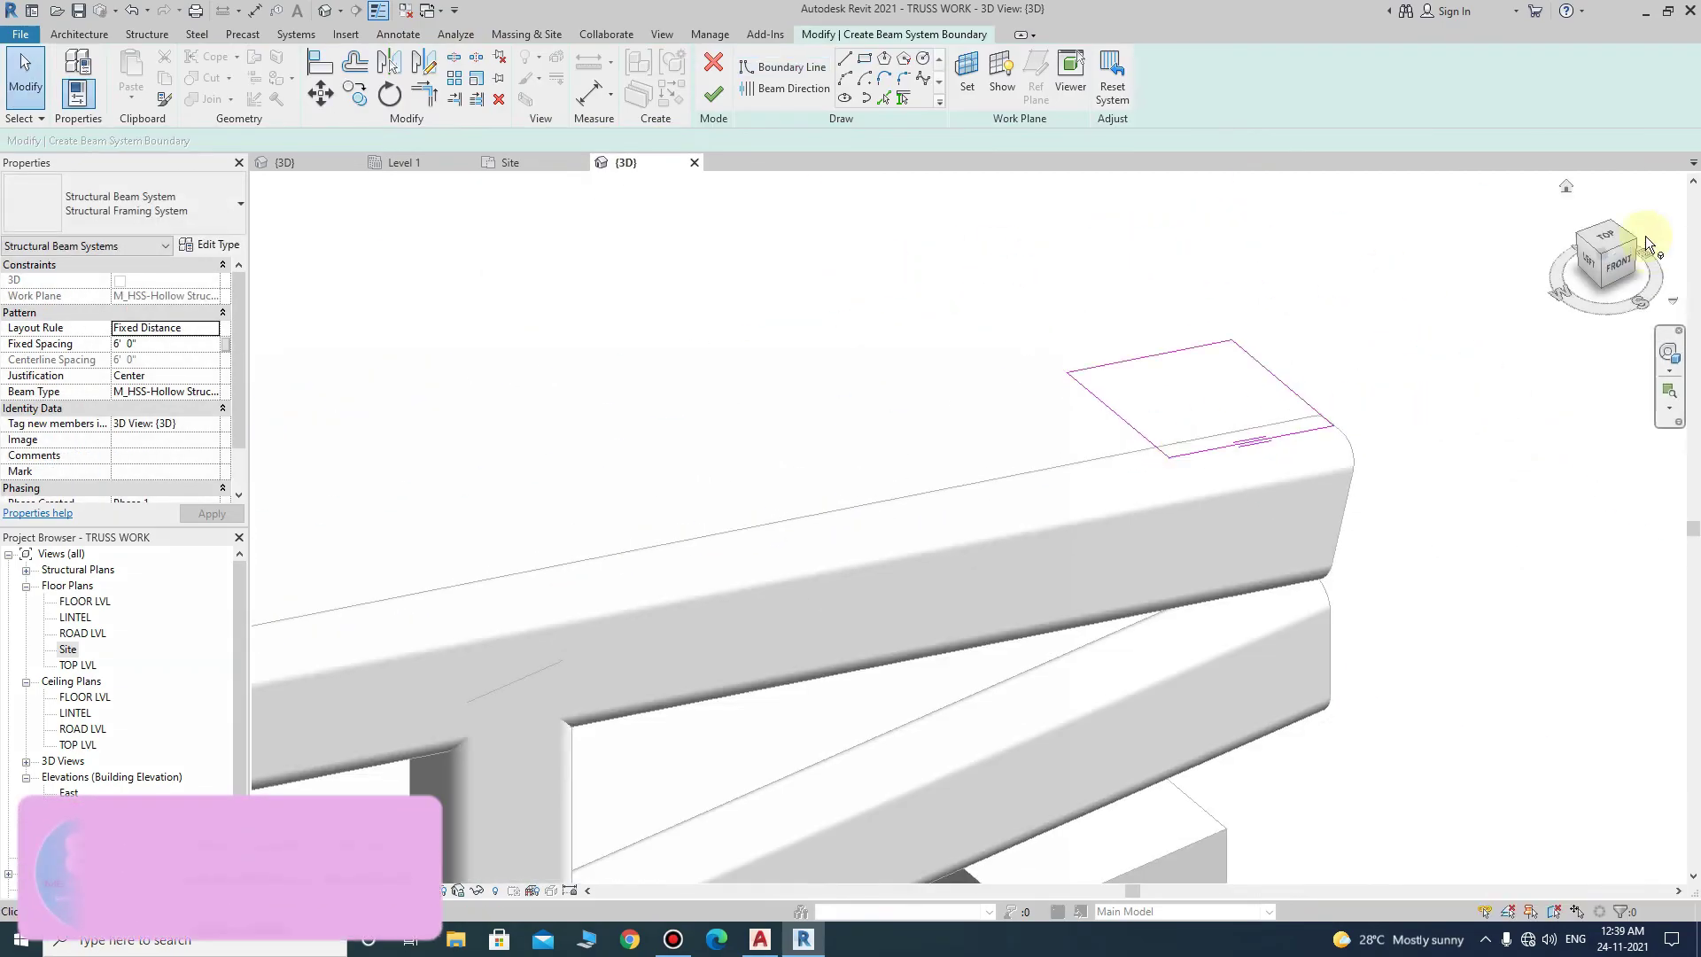
pyautogui.click(1645, 237)
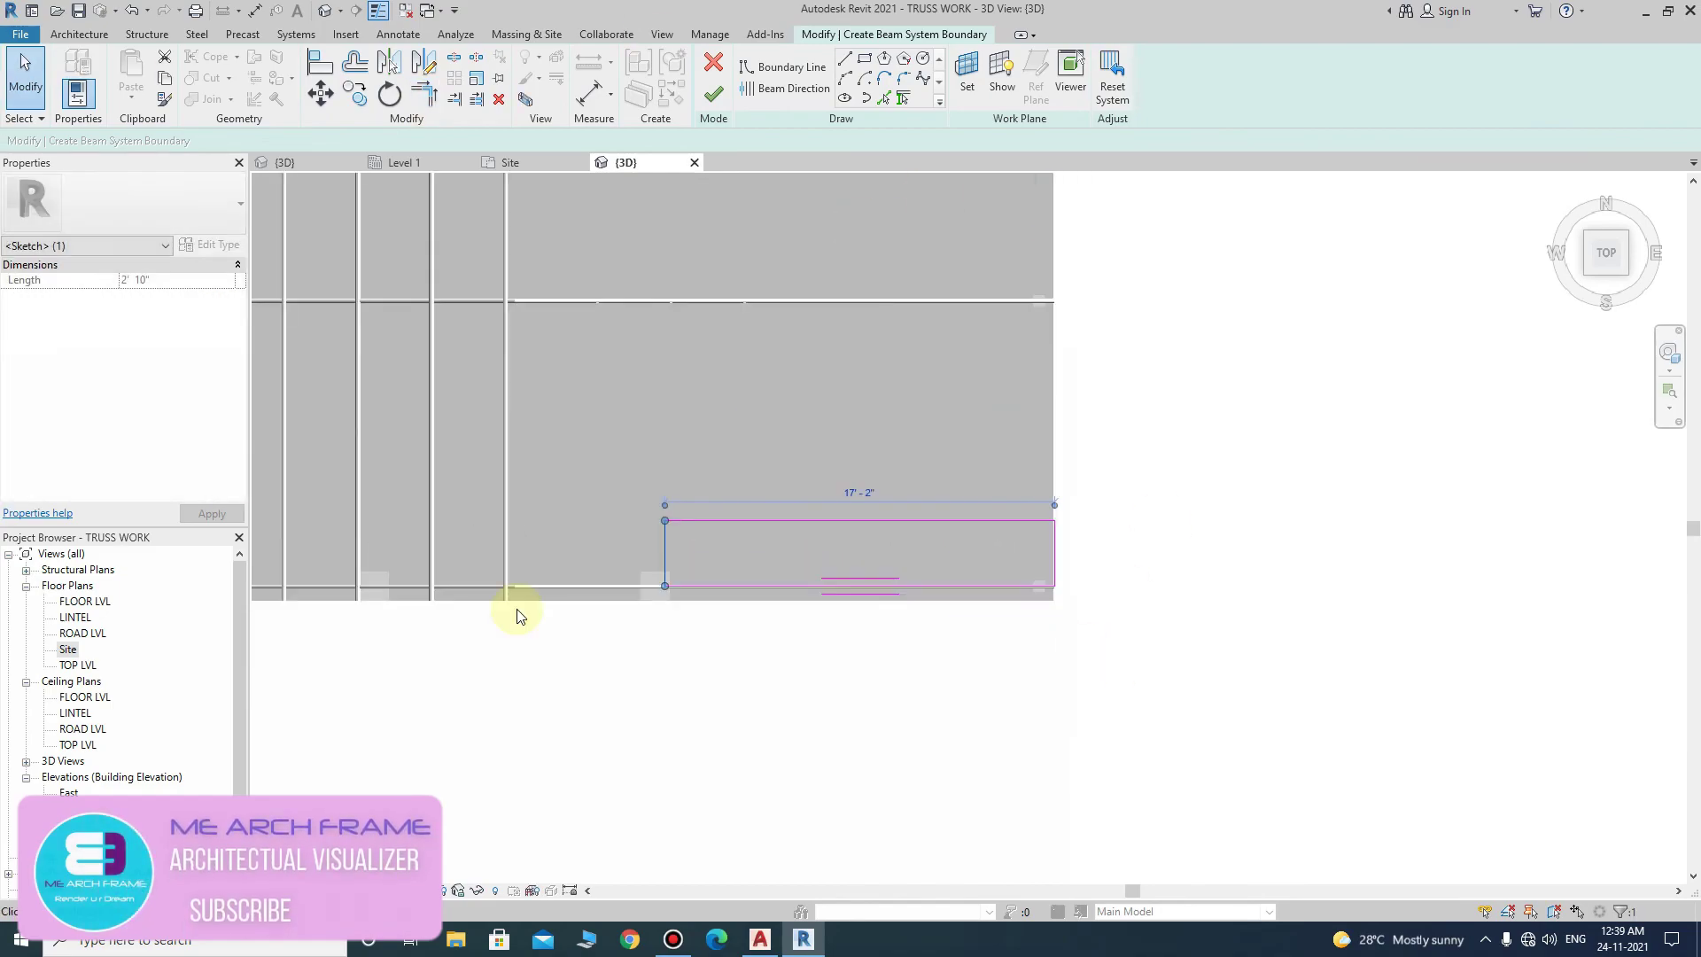
pyautogui.scroll(3, 518, 615)
pyautogui.scroll(2, 634, 567)
pyautogui.scroll(2, 561, 387)
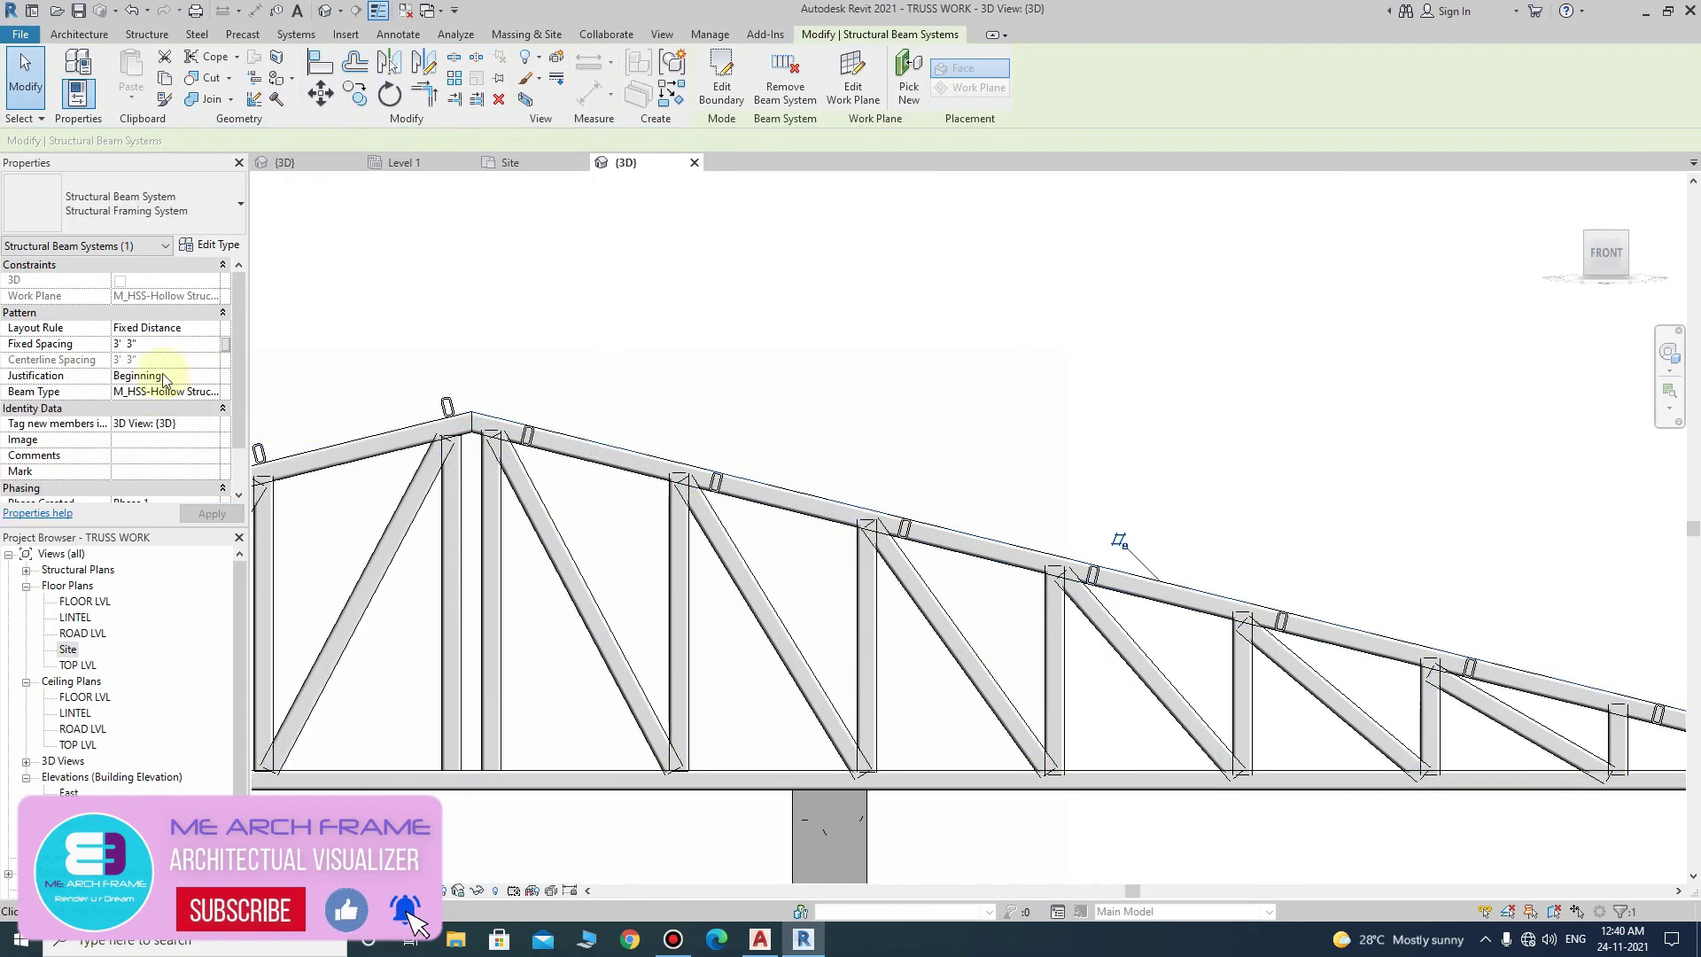
# - Copy a purlin with CO to the top chord's lower end, then show the Home isometric view
pyautogui.scroll(-3, 528, 377)
pyautogui.scroll(-2, 528, 377)
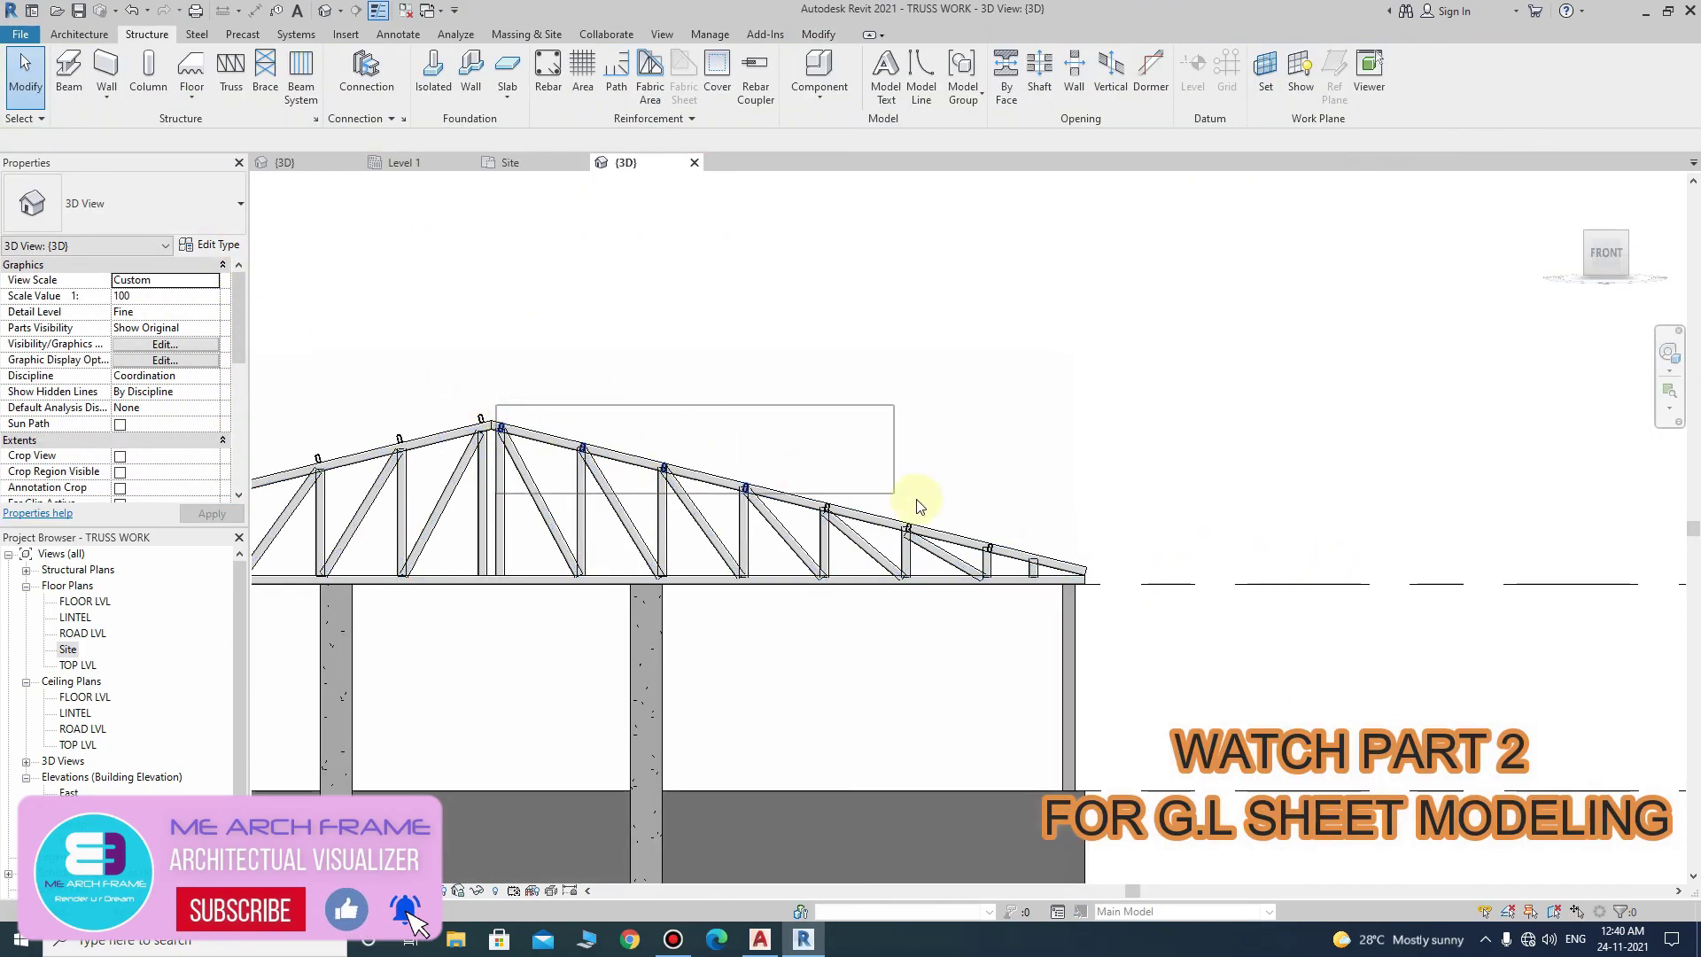
pyautogui.moveTo(495, 405); pyautogui.dragTo(918, 505)
pyautogui.press('c')
pyautogui.press('o')
pyautogui.scroll(5, 931, 456)
pyautogui.click(930, 456)
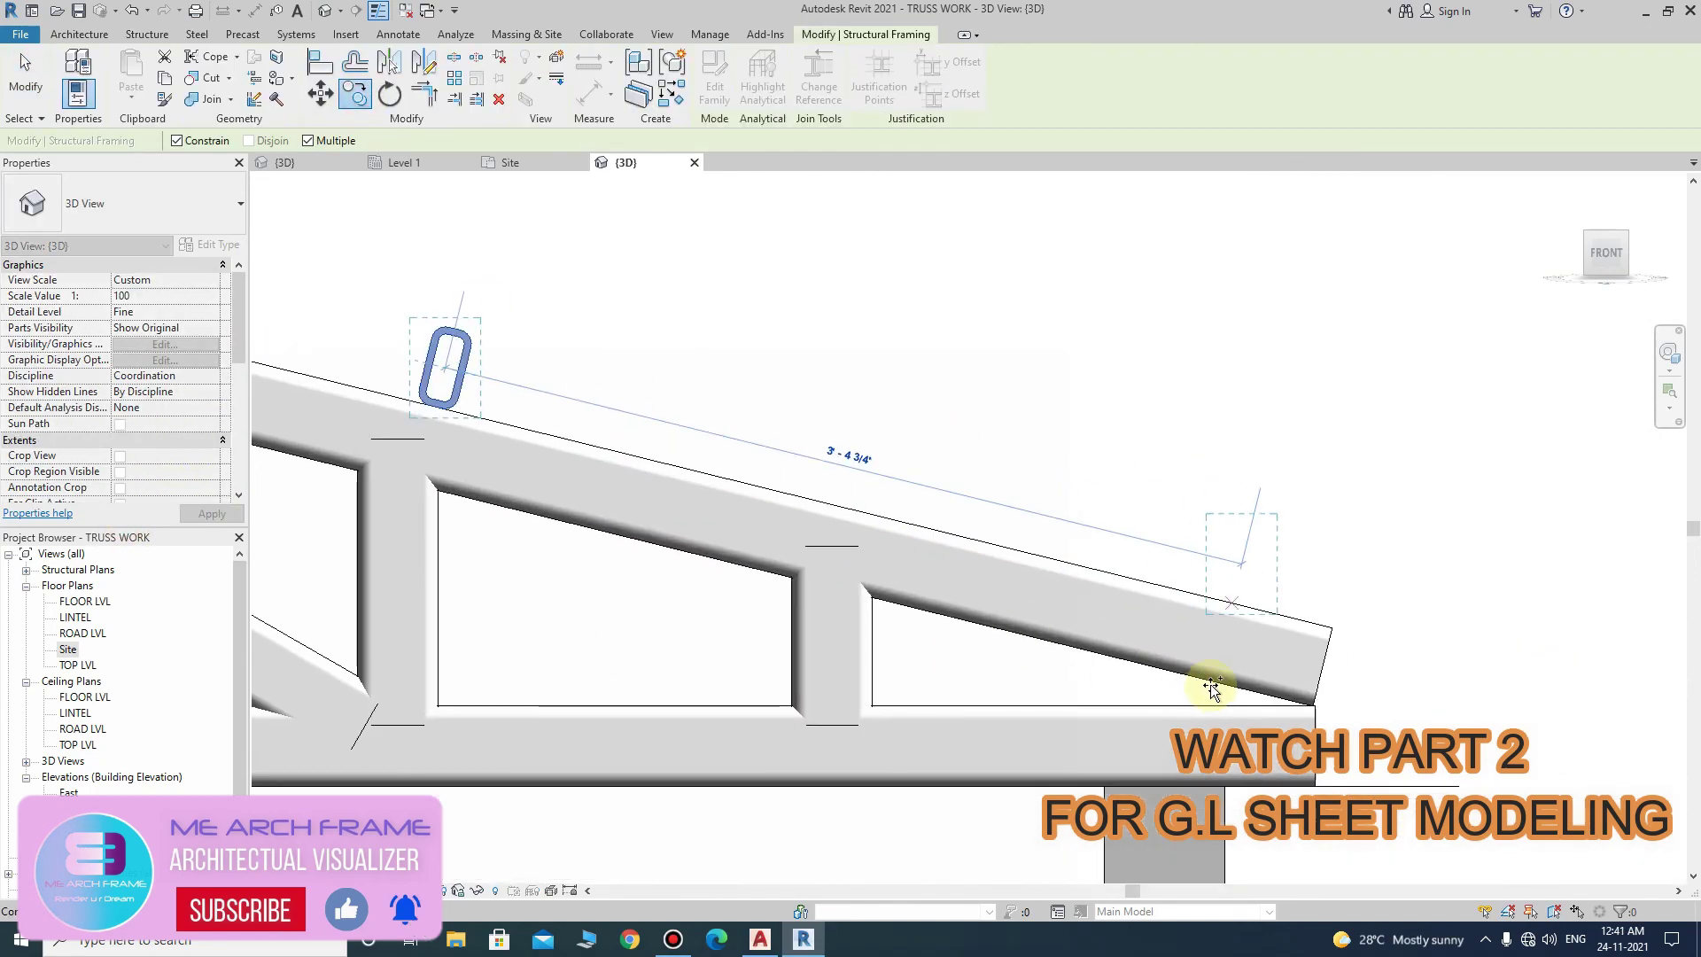
pyautogui.click(1210, 686)
pyautogui.scroll(-3, 1080, 611)
pyautogui.press('Escape')
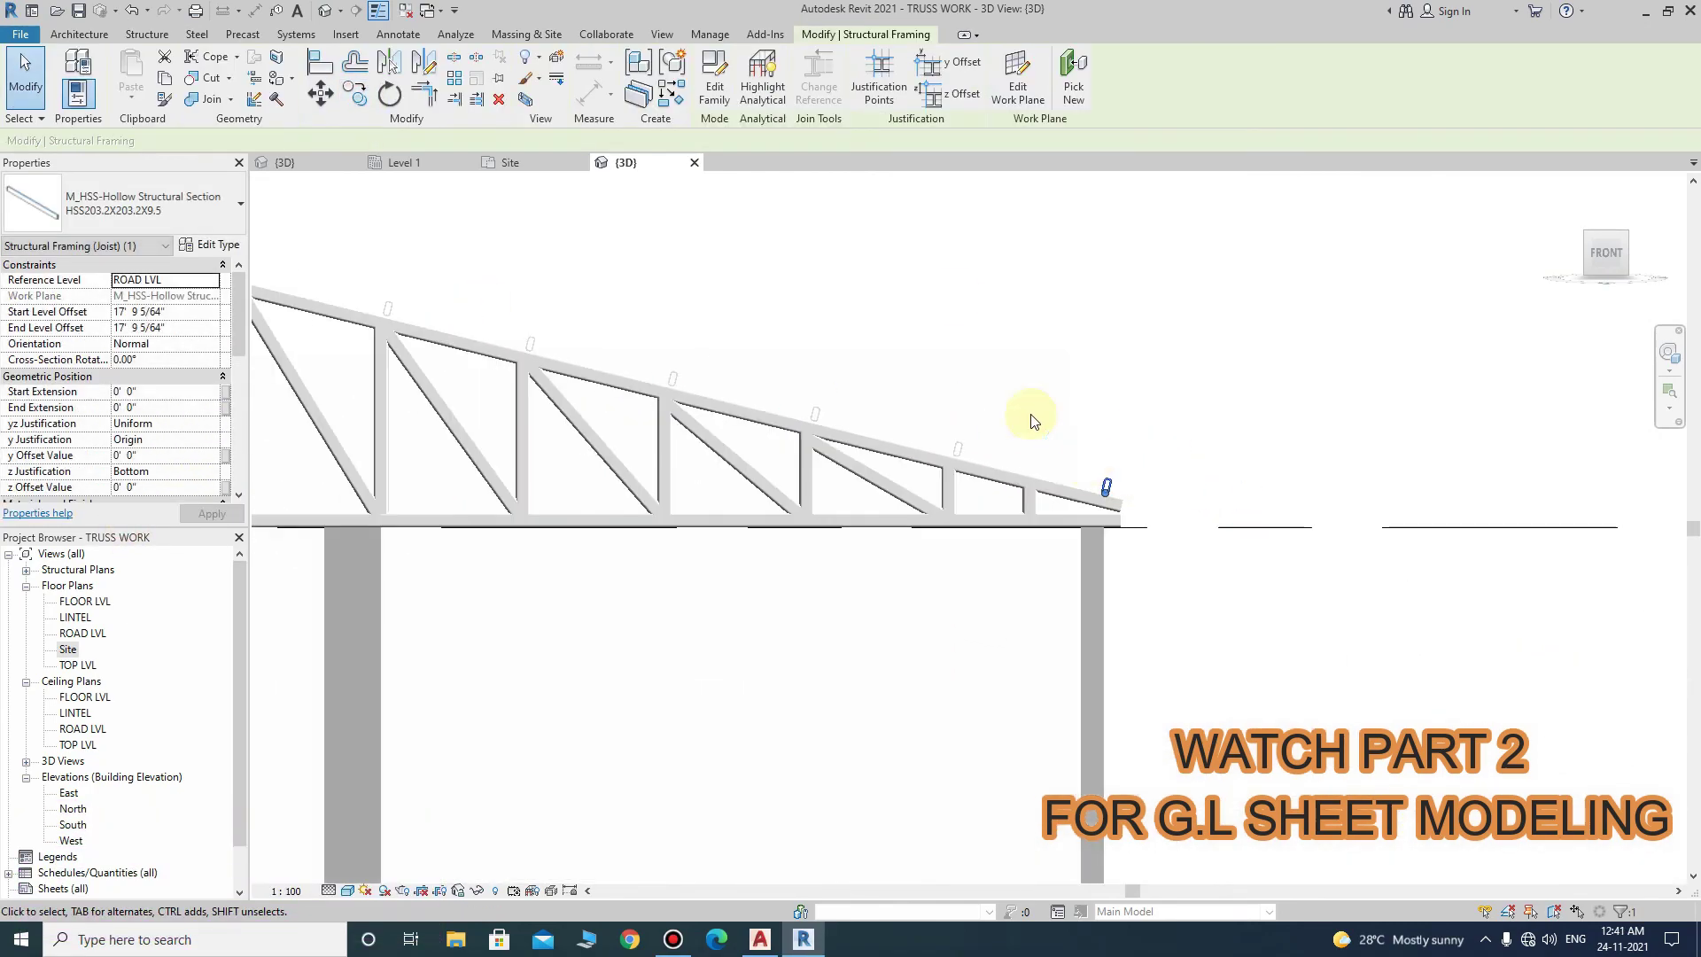
pyautogui.click(324, 12)
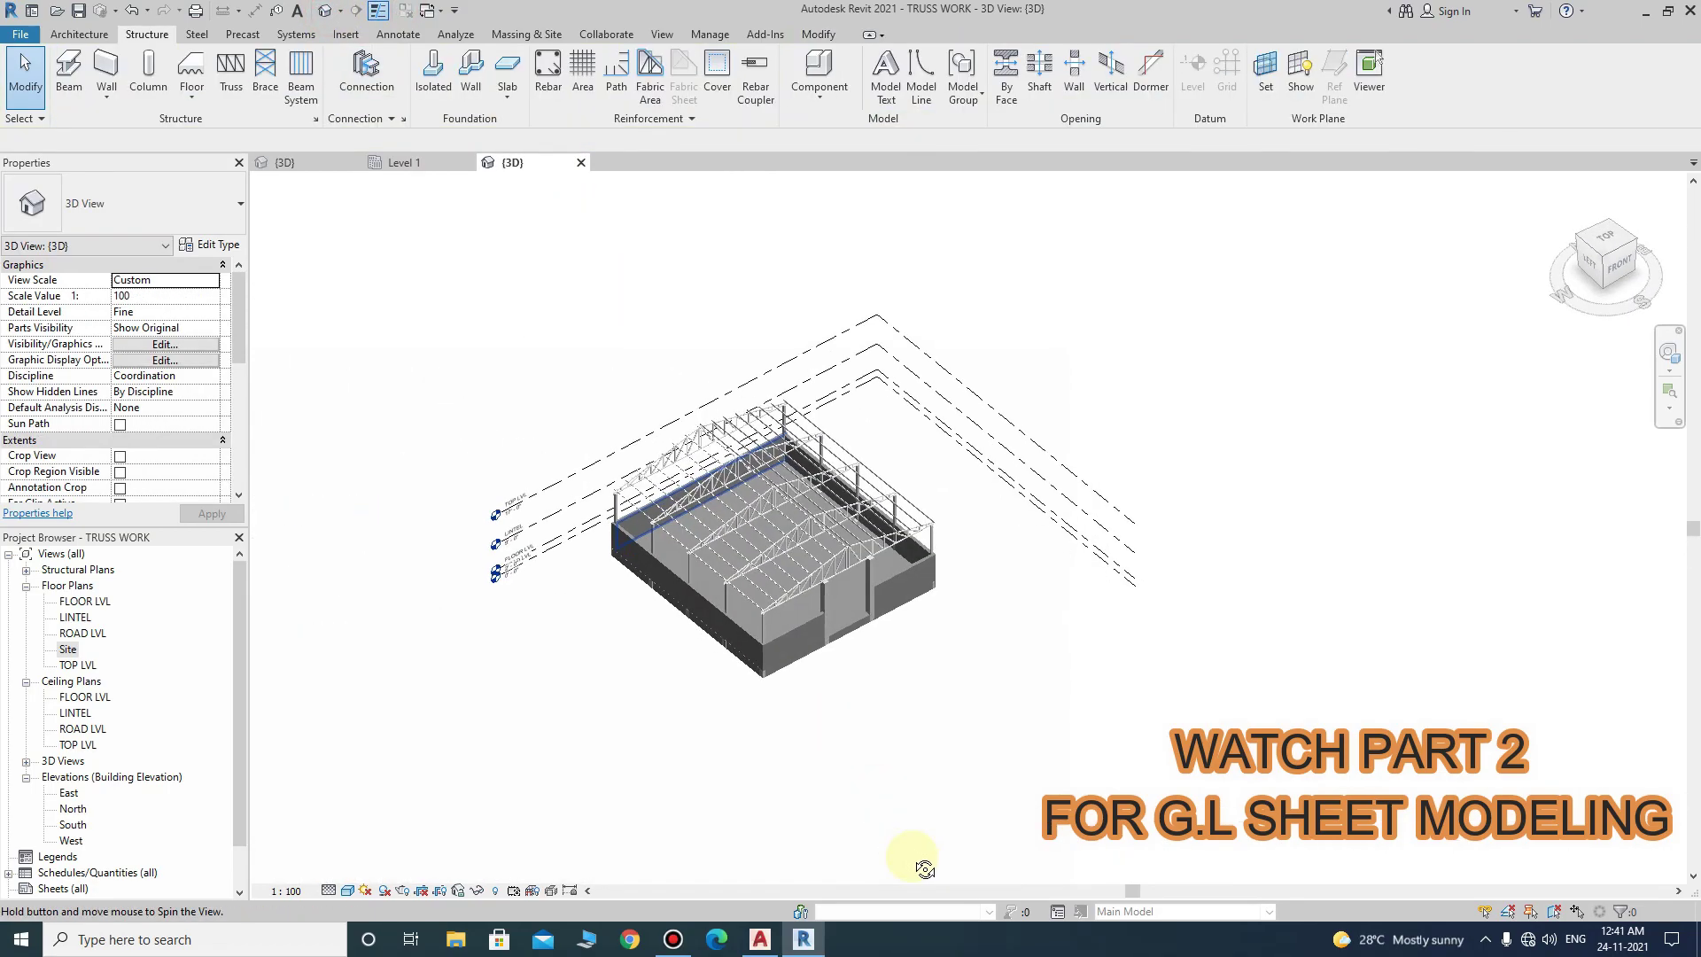